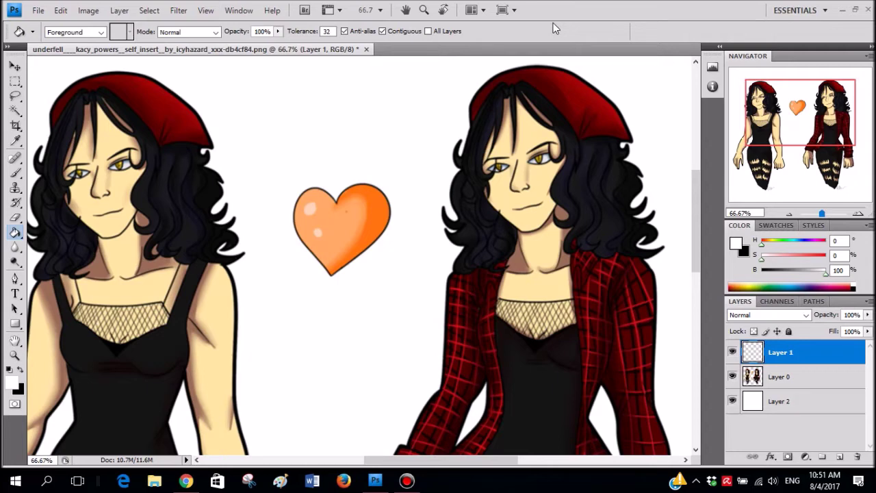
# - Activate the Brush tool and make black the foreground colour for work on Layer 1
pyautogui.scroll(-6, 404, 312)
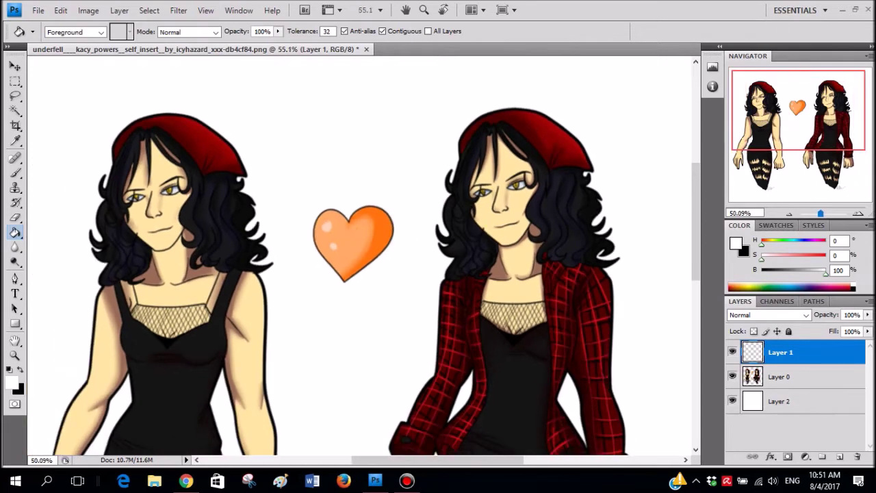
pyautogui.scroll(-4, 404, 311)
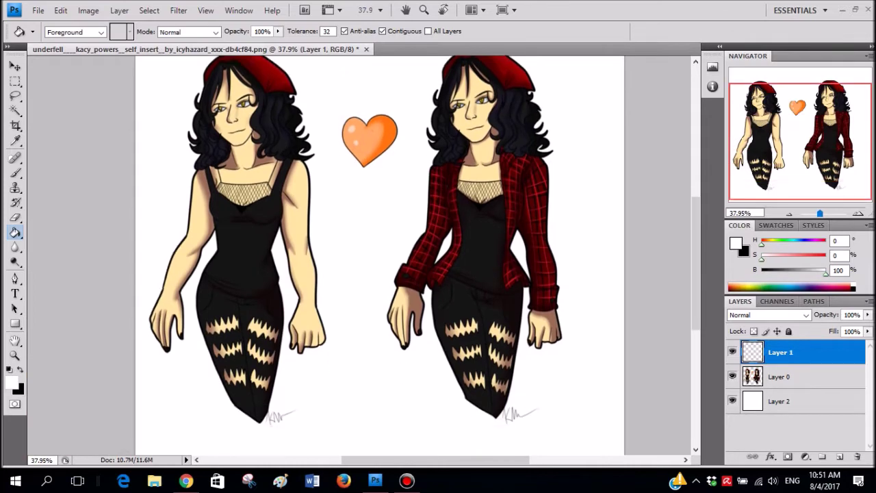
pyautogui.press('b')
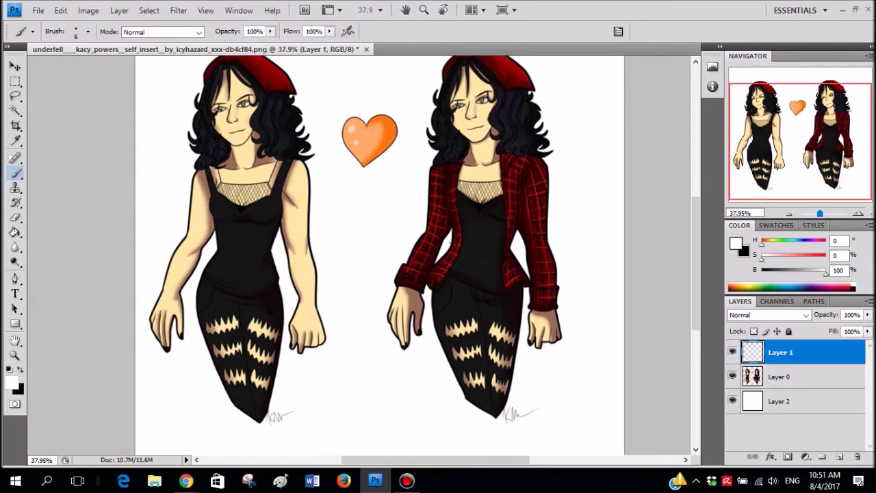
pyautogui.press('x')
pyautogui.scroll(2, 464, 184)
pyautogui.scroll(3, 464, 184)
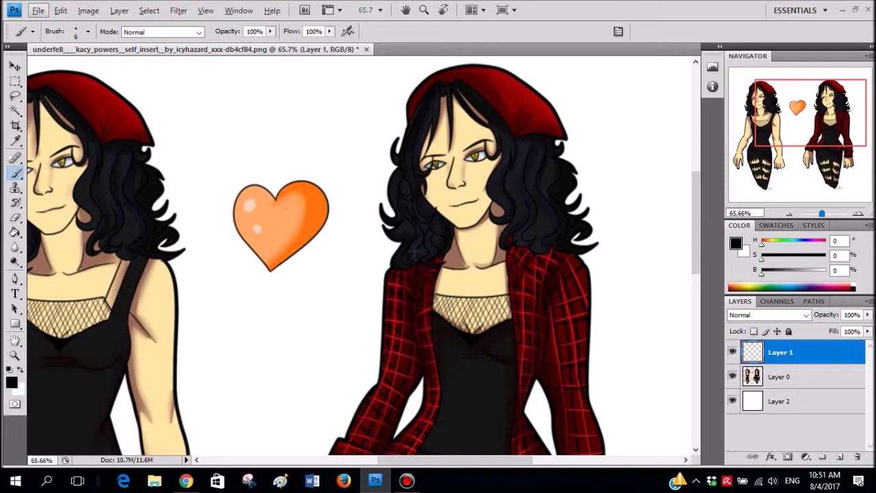
pyautogui.hotkey('ctrl', '0')
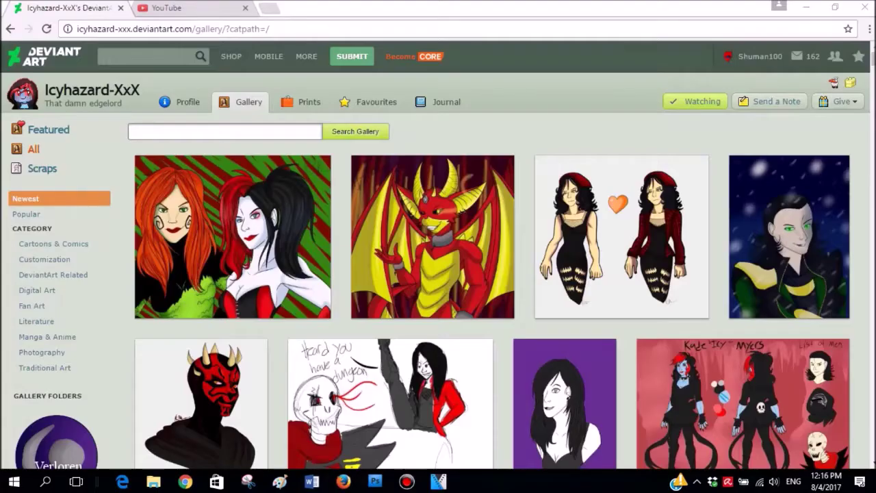
# - Switch to the browser and look through the artist's DeviantArt gallery, from the newest drawings down to the older ones
pyautogui.scroll(-10, 438, 253)
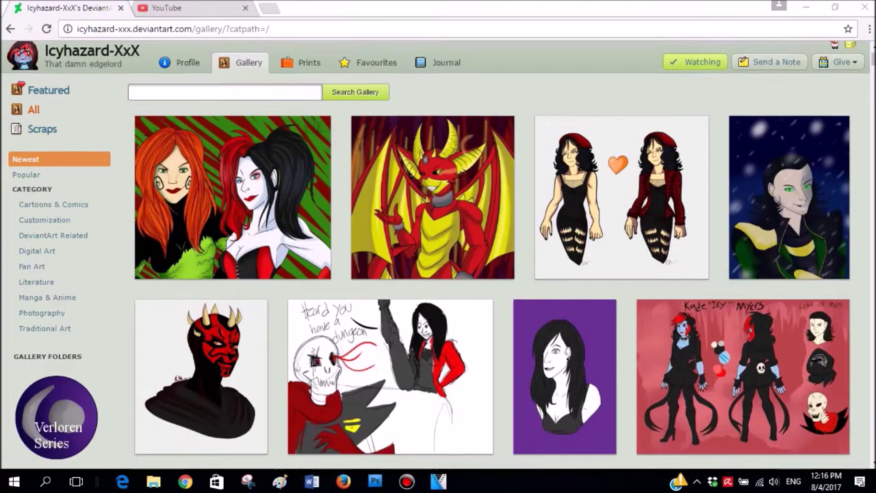
pyautogui.scroll(-15, 438, 254)
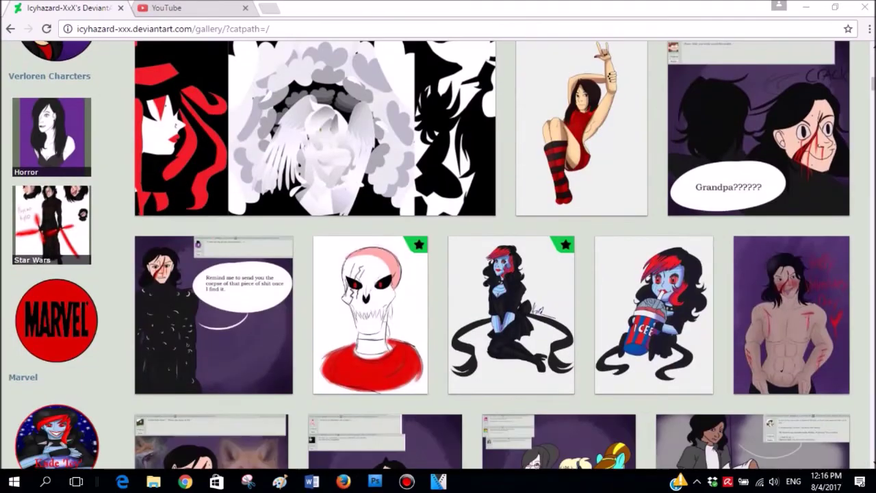
pyautogui.scroll(-10, 438, 253)
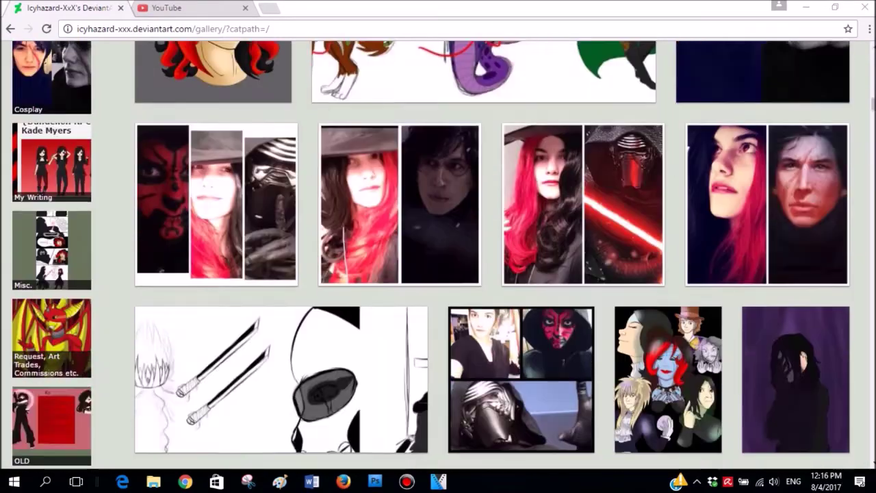
pyautogui.scroll(-10, 438, 253)
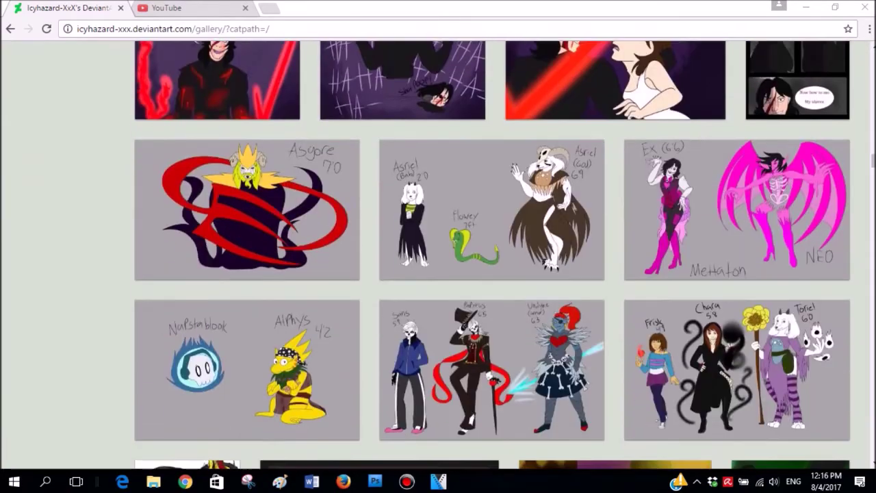
pyautogui.scroll(-3, 438, 253)
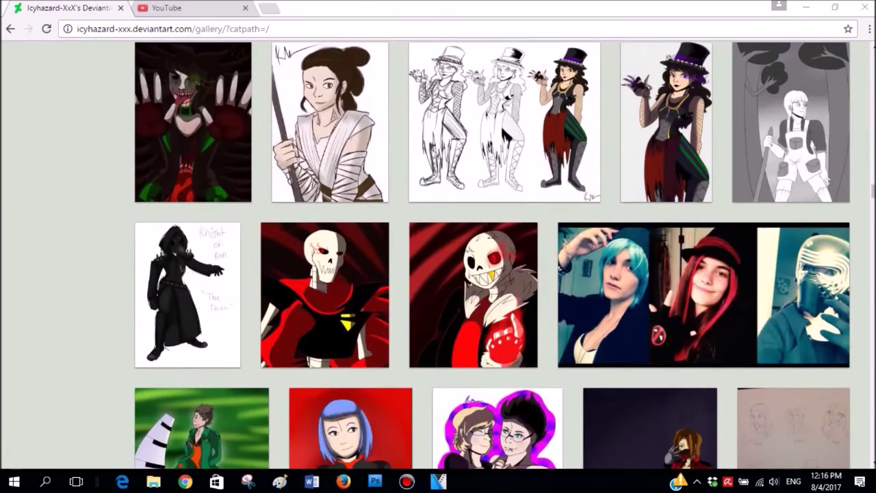
pyautogui.scroll(-4, 438, 253)
pyautogui.scroll(-3, 438, 254)
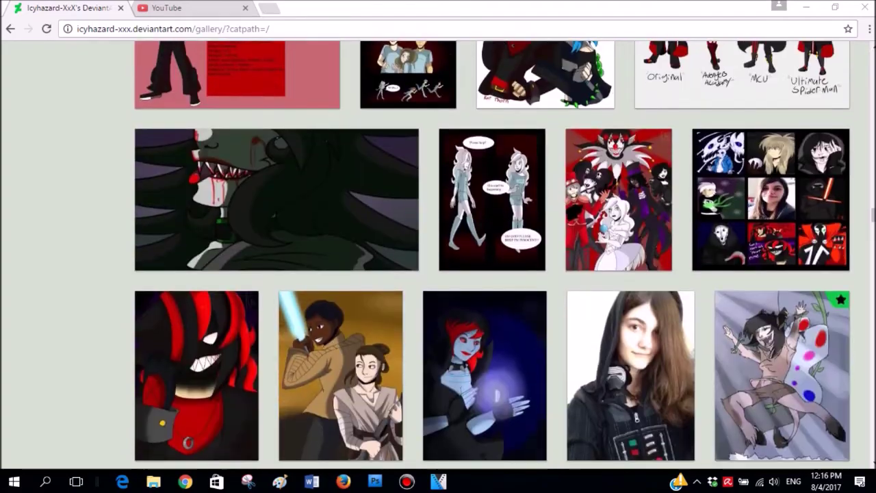
pyautogui.scroll(-2, 438, 253)
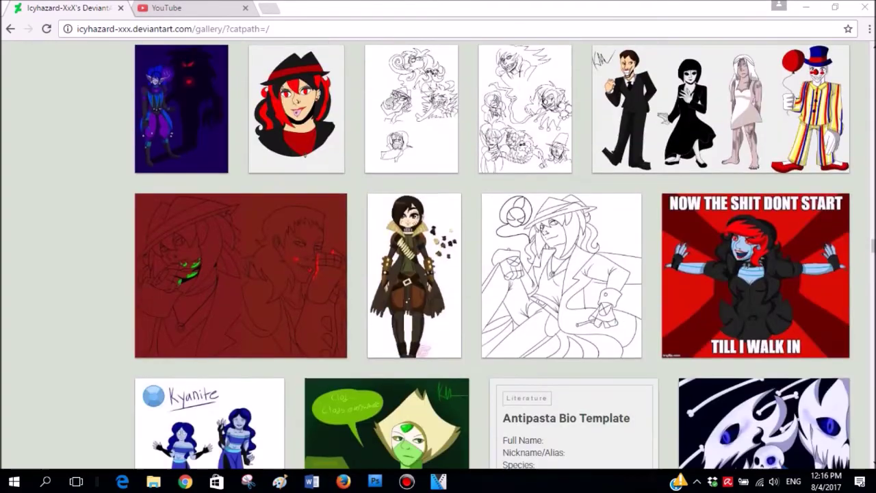
pyautogui.scroll(-4, 438, 253)
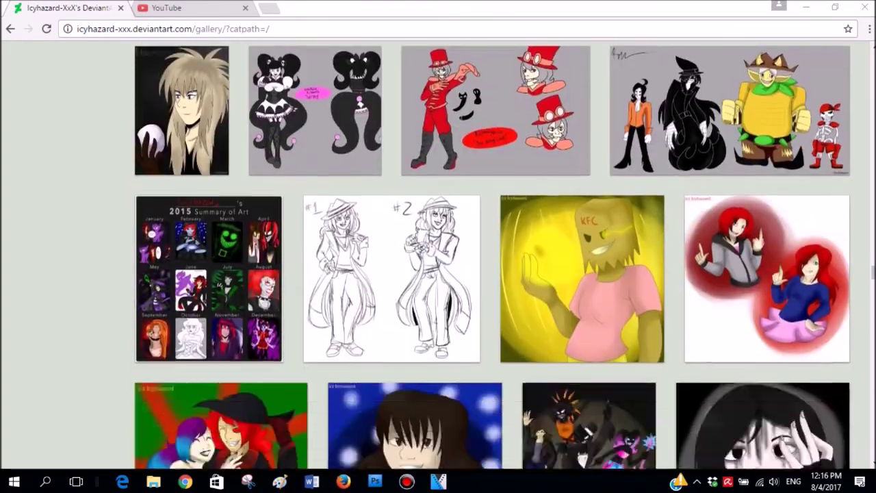
pyautogui.scroll(-13, 438, 254)
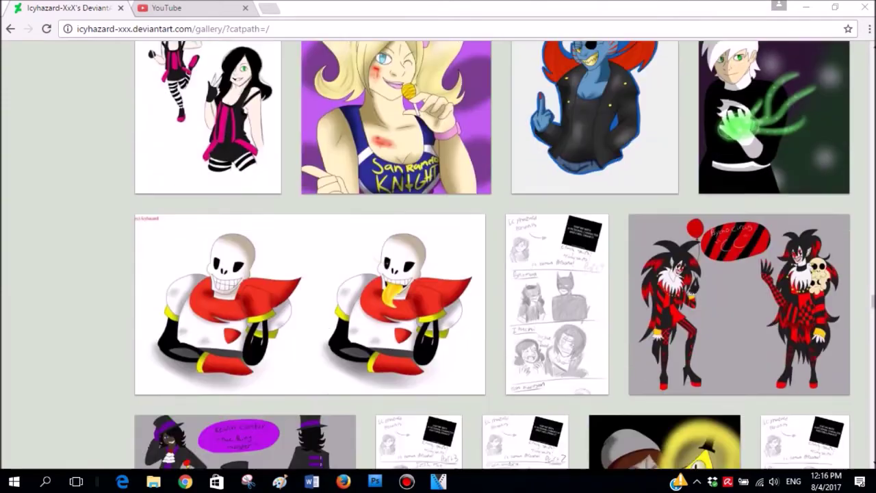
pyautogui.scroll(-7, 438, 253)
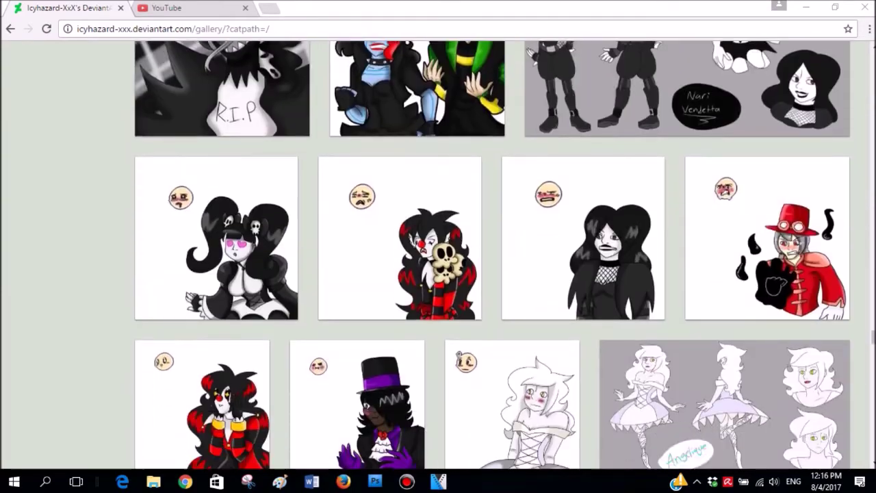
pyautogui.scroll(-16, 438, 253)
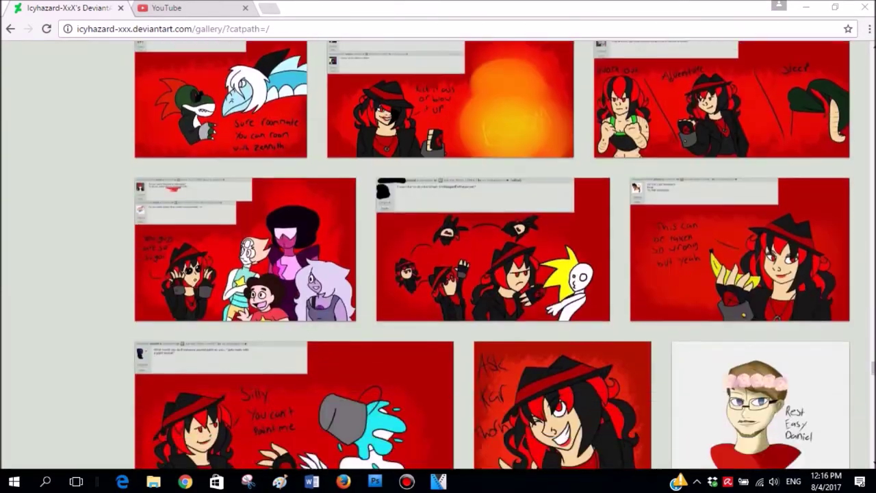
pyautogui.scroll(-11, 437, 253)
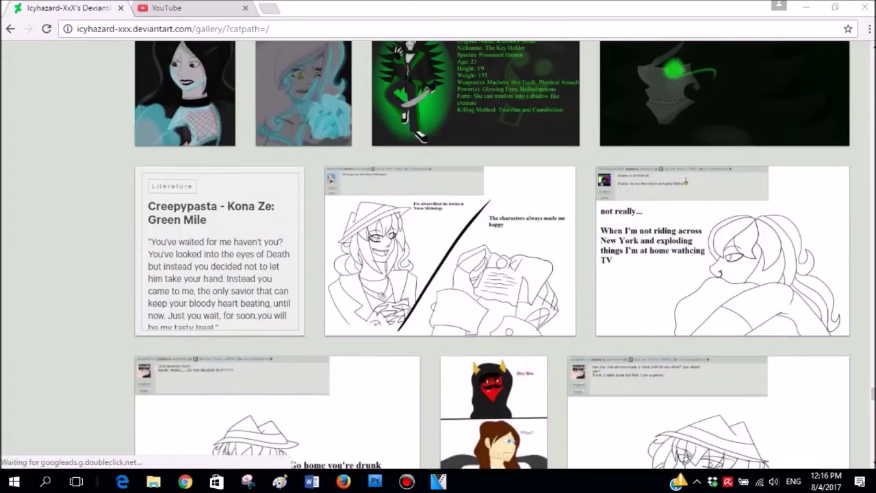
pyautogui.scroll(-12, 193, 450)
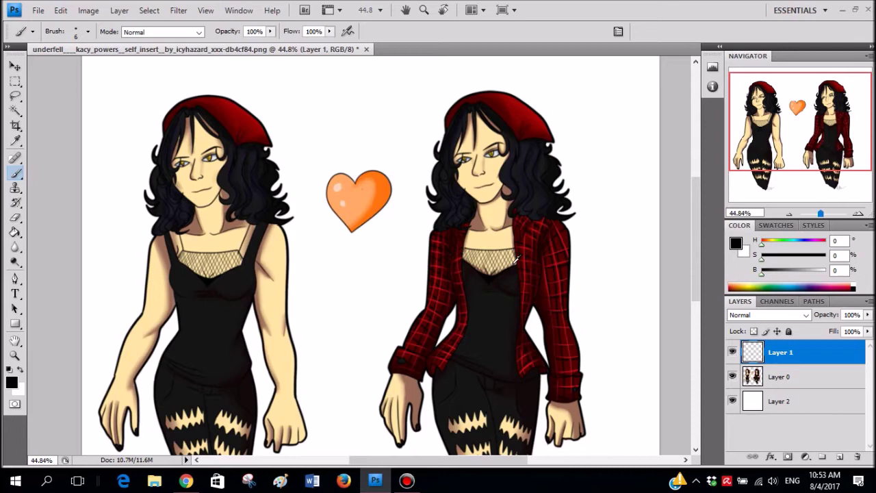
pyautogui.scroll(1, 544, 243)
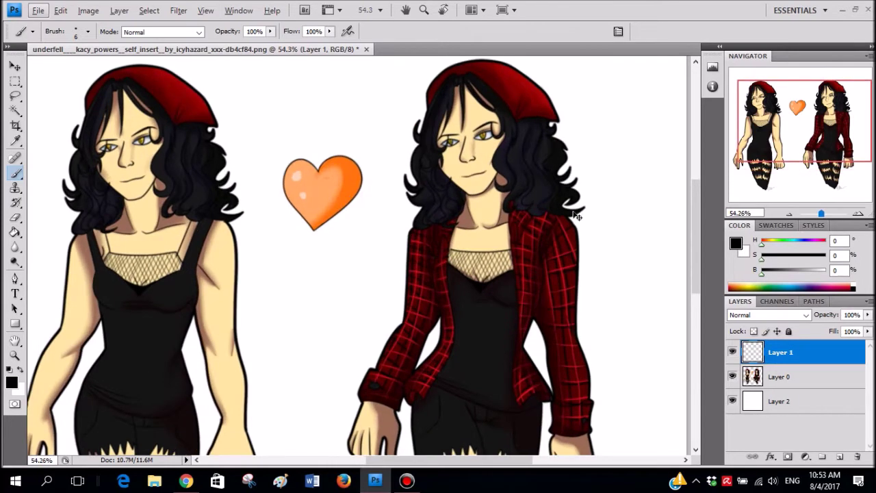
pyautogui.hscroll(1, 572, 214)
pyautogui.scroll(-2, 572, 214)
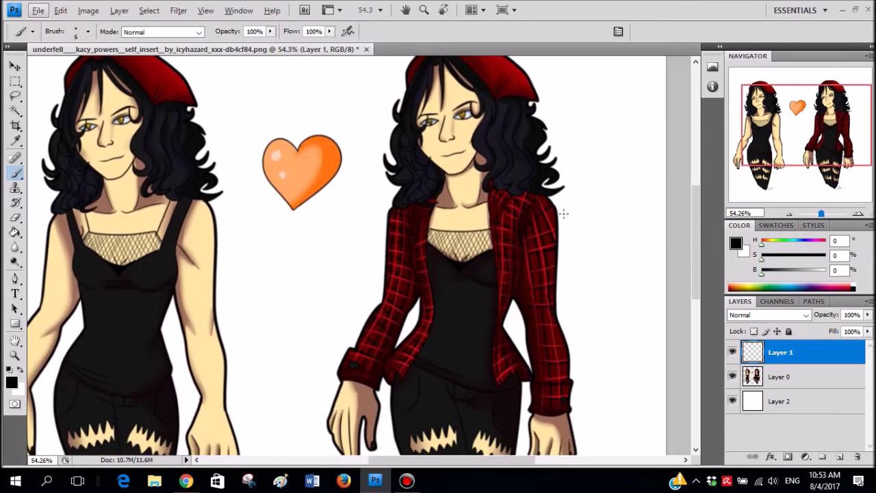
pyautogui.hscroll(2, 572, 214)
pyautogui.scroll(2, 440, 206)
pyautogui.scroll(-7, 440, 205)
pyautogui.moveTo(424, 255)
pyautogui.mouseDown()
pyautogui.moveTo(582, 176)
pyautogui.moveTo(498, 183)
pyautogui.mouseUp()
pyautogui.hotkey('ctrl', 'z')
pyautogui.scroll(3, 494, 171)
pyautogui.scroll(-2, 493, 164)
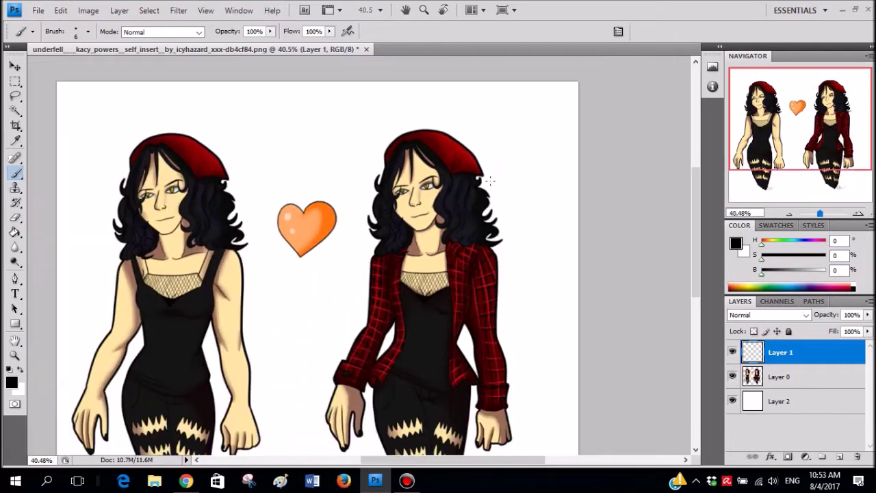
pyautogui.moveTo(217, 289); pyautogui.dragTo(265, 248)
pyautogui.hotkey('ctrl', 'z')
pyautogui.scroll(-3, 262, 244)
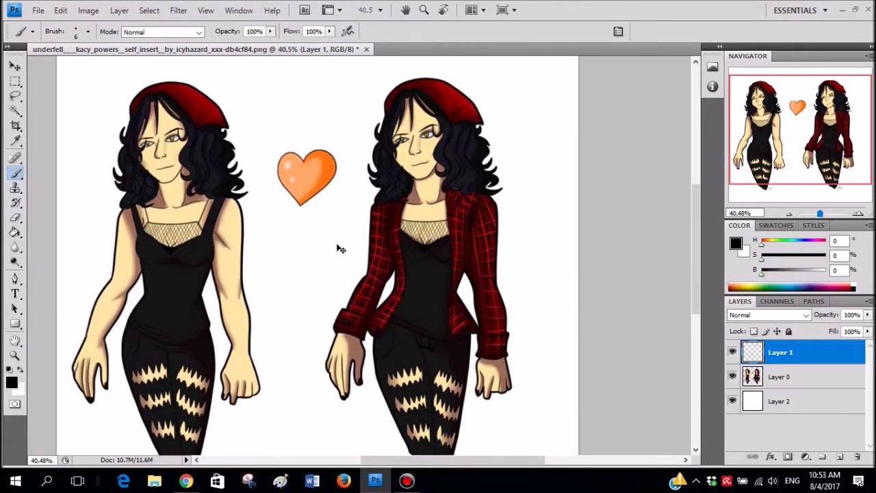
pyautogui.hscroll(-2, 328, 243)
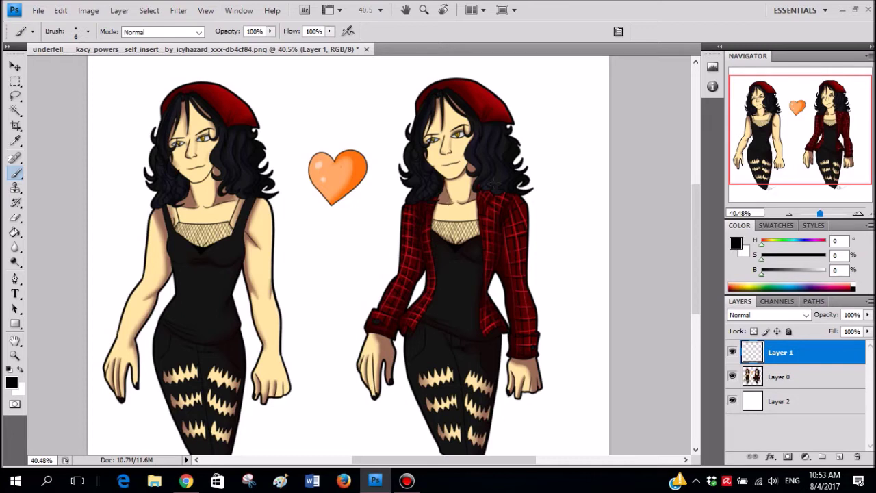
# - Hide Layer 0 with the character artwork and make the empty Layer 1 active
pyautogui.scroll(3, 513, 152)
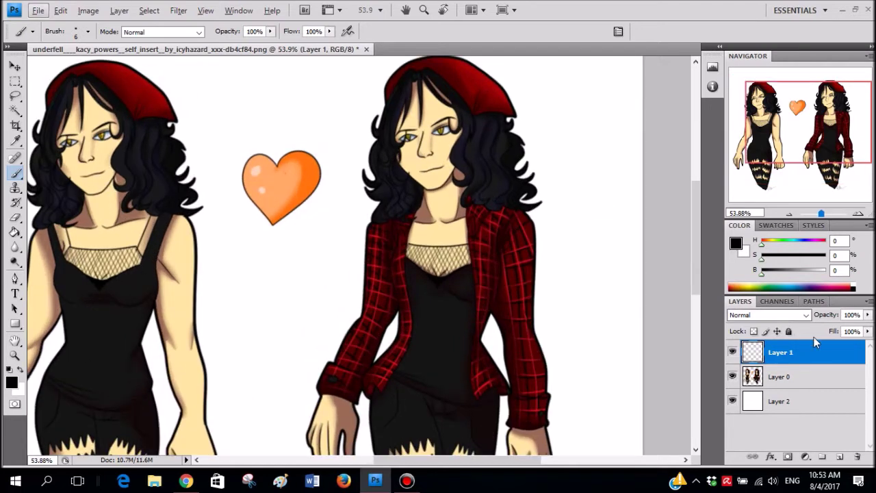
pyautogui.click(831, 376)
pyautogui.click(732, 376)
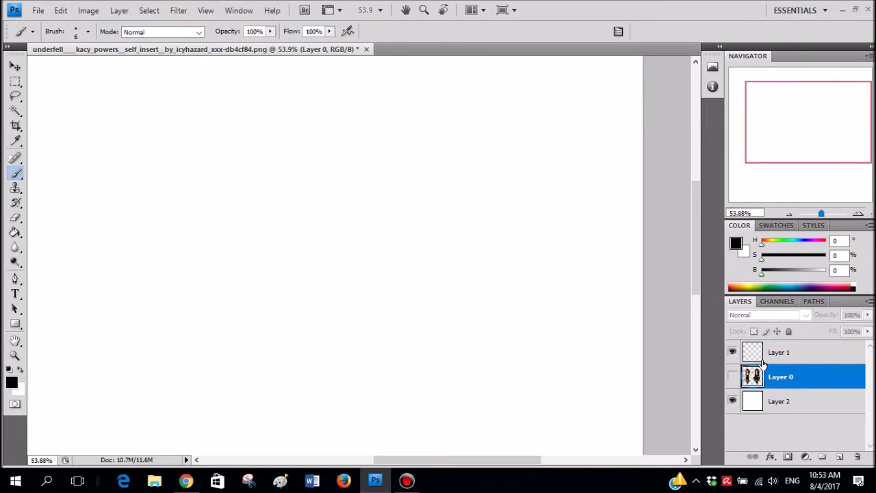
pyautogui.click(780, 352)
# - Set the brush to 20 px at 25% opacity, trying it with test strokes on the blank canvas and undoing them
pyautogui.scroll(-2, 375, 182)
pyautogui.rightClick(374, 182)
pyautogui.moveTo(395, 208); pyautogui.dragTo(403, 208)
pyautogui.moveTo(340, 165)
pyautogui.mouseDown()
pyautogui.moveTo(276, 153)
pyautogui.moveTo(312, 246)
pyautogui.mouseUp()
pyautogui.hotkey('ctrl', 'z')
pyautogui.moveTo(269, 31); pyautogui.dragTo(211, 118)
pyautogui.moveTo(344, 143); pyautogui.dragTo(258, 213)
pyautogui.hotkey('ctrl', 'z')
# - Sketch a large rough circle for the head on Layer 1 in two brush strokes
pyautogui.scroll(2, 299, 168)
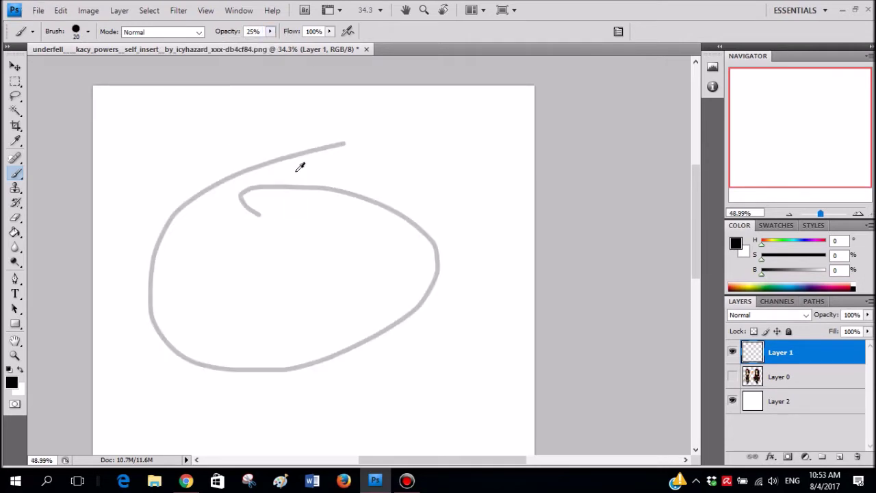
pyautogui.hscroll(-2, 297, 176)
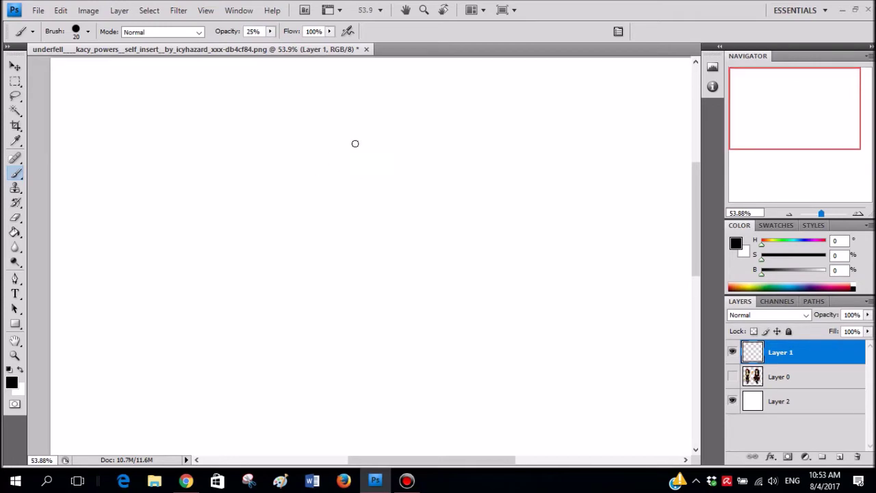
pyautogui.moveTo(356, 144)
pyautogui.mouseDown()
pyautogui.moveTo(219, 147)
pyautogui.moveTo(243, 281)
pyautogui.mouseUp()
pyautogui.moveTo(318, 283)
pyautogui.mouseDown()
pyautogui.moveTo(377, 225)
pyautogui.moveTo(334, 123)
pyautogui.mouseUp()
pyautogui.moveTo(208, 243); pyautogui.dragTo(217, 321)
pyautogui.moveTo(219, 328); pyautogui.dragTo(266, 378)
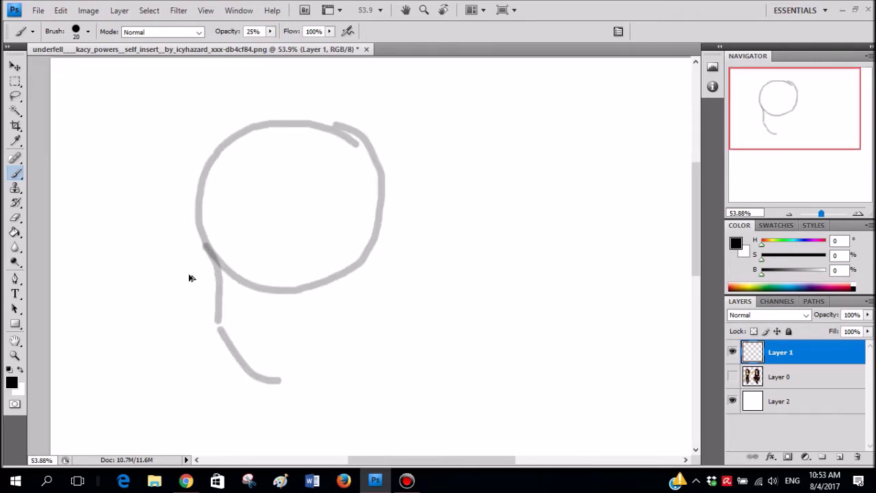
pyautogui.hotkey('ctrl', 'alt', 'z')
pyautogui.hotkey('ctrl', 'alt', 'z')
# - Sketch the jawline below the head circle, with both sides meeting at a pointed chin
pyautogui.moveTo(210, 255)
pyautogui.mouseDown()
pyautogui.moveTo(225, 288)
pyautogui.moveTo(213, 284)
pyautogui.moveTo(243, 333)
pyautogui.moveTo(271, 353)
pyautogui.mouseUp()
pyautogui.hotkey('ctrl', 'z')
pyautogui.moveTo(351, 223); pyautogui.dragTo(368, 287)
pyautogui.keyDown('shift'); pyautogui.click(270, 352); pyautogui.keyUp('shift')
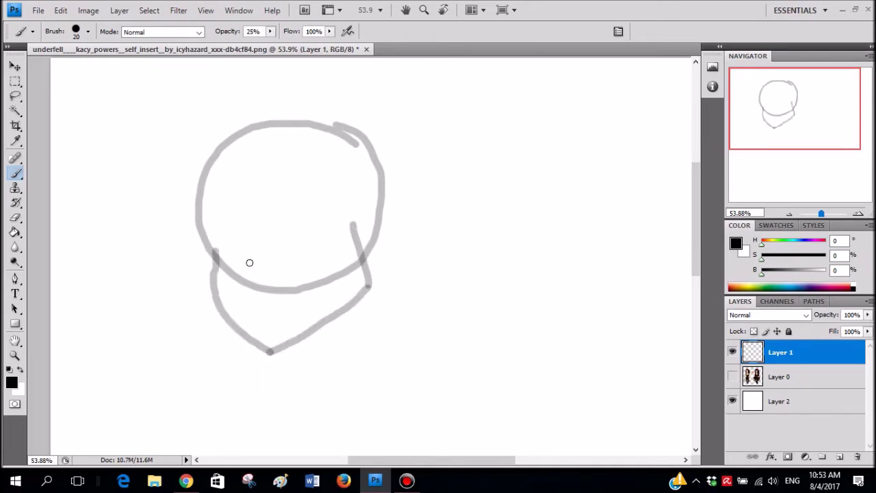
pyautogui.moveTo(216, 254); pyautogui.dragTo(225, 251)
# - Sketch two arched closed eyes inside the head circle and a curved nose line between them
pyautogui.moveTo(321, 230); pyautogui.dragTo(332, 228)
pyautogui.hotkey('ctrl', 'z')
pyautogui.scroll(4, 307, 240)
pyautogui.moveTo(275, 253)
pyautogui.mouseDown()
pyautogui.moveTo(299, 213)
pyautogui.moveTo(349, 244)
pyautogui.mouseUp()
pyautogui.moveTo(214, 253)
pyautogui.mouseDown()
pyautogui.moveTo(204, 230)
pyautogui.moveTo(179, 257)
pyautogui.mouseUp()
pyautogui.moveTo(209, 216)
pyautogui.mouseDown()
pyautogui.moveTo(229, 255)
pyautogui.moveTo(219, 281)
pyautogui.moveTo(236, 297)
pyautogui.mouseUp()
# - Sketch a slanted smiling mouth above the chin, with a short corner mark and a lower lip curve
pyautogui.click(254, 356)
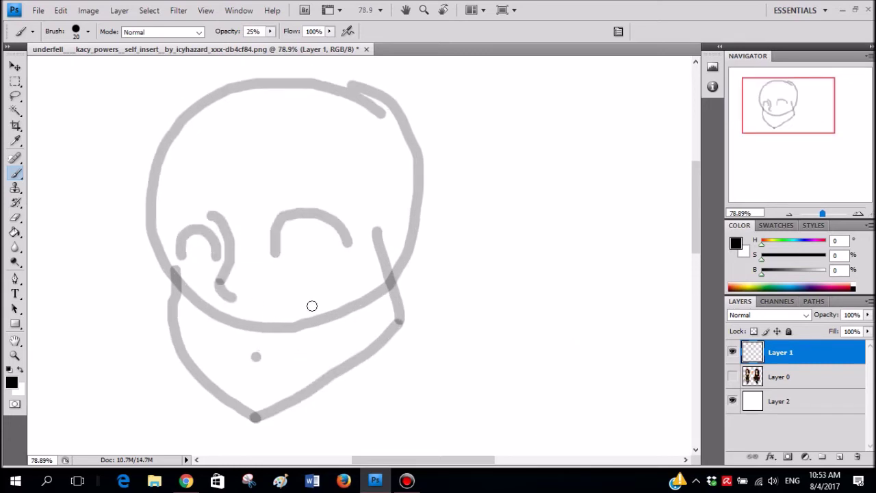
pyautogui.keyDown('shift'); pyautogui.click(349, 291); pyautogui.keyUp('shift')
pyautogui.moveTo(347, 292); pyautogui.dragTo(350, 316)
pyautogui.moveTo(274, 328)
pyautogui.mouseDown()
pyautogui.moveTo(284, 336)
pyautogui.moveTo(336, 319)
pyautogui.mouseUp()
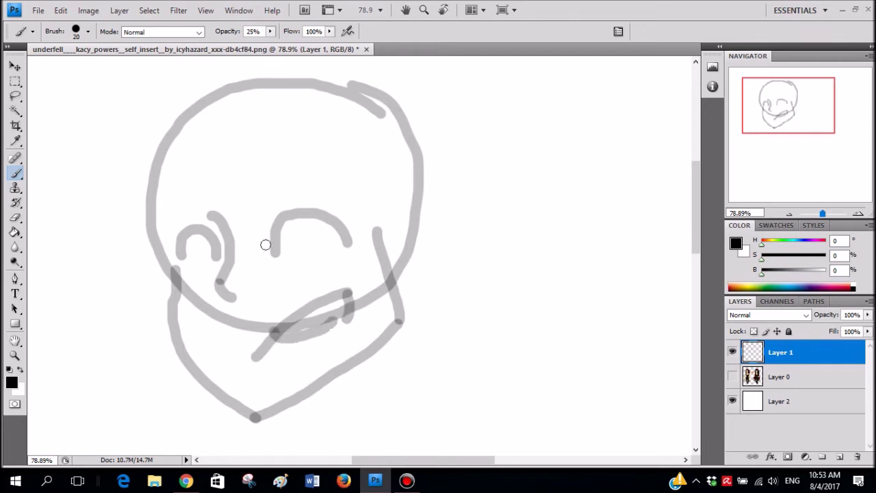
# - Sketch a curved eyebrow above each eye
pyautogui.scroll(2, 242, 227)
pyautogui.moveTo(386, 159); pyautogui.dragTo(310, 135)
pyautogui.moveTo(186, 187)
pyautogui.mouseDown()
pyautogui.moveTo(170, 173)
pyautogui.moveTo(143, 175)
pyautogui.moveTo(144, 186)
pyautogui.moveTo(191, 187)
pyautogui.mouseUp()
pyautogui.hotkey('ctrl', 'z')
# - Lighten the upper end of the nose line with white paint and restore black as the foreground colour
pyautogui.press('x')
pyautogui.moveTo(204, 216); pyautogui.dragTo(197, 209)
pyautogui.scroll(-4, 311, 179)
pyautogui.press('x')
pyautogui.scroll(2, 367, 189)
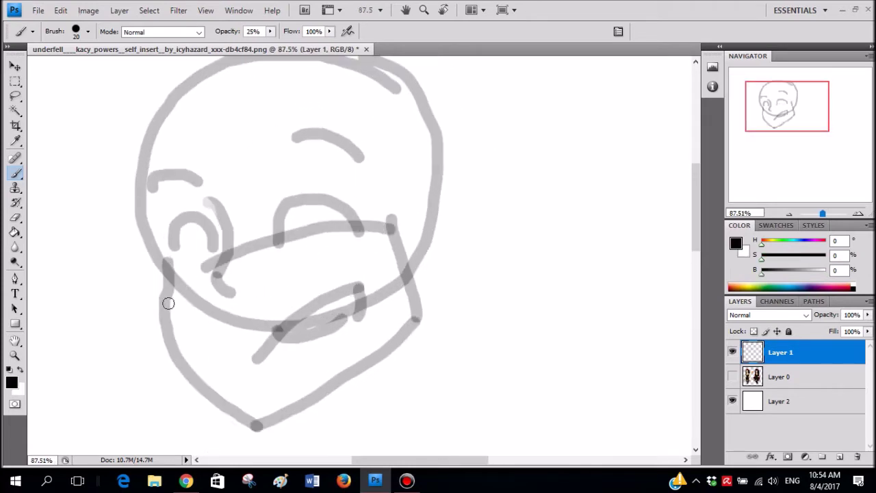
# - Set the brush opacity to 78% and its diameter to 10 px, trying it with a test stroke and undoing it
pyautogui.scroll(-2, 319, 254)
pyautogui.scroll(1, 319, 255)
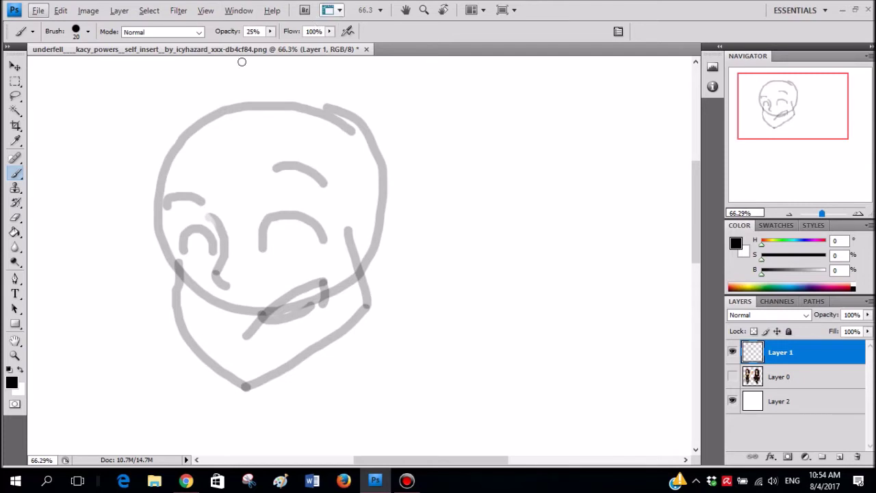
pyautogui.moveTo(273, 43); pyautogui.dragTo(305, 43)
pyautogui.rightClick(282, 192)
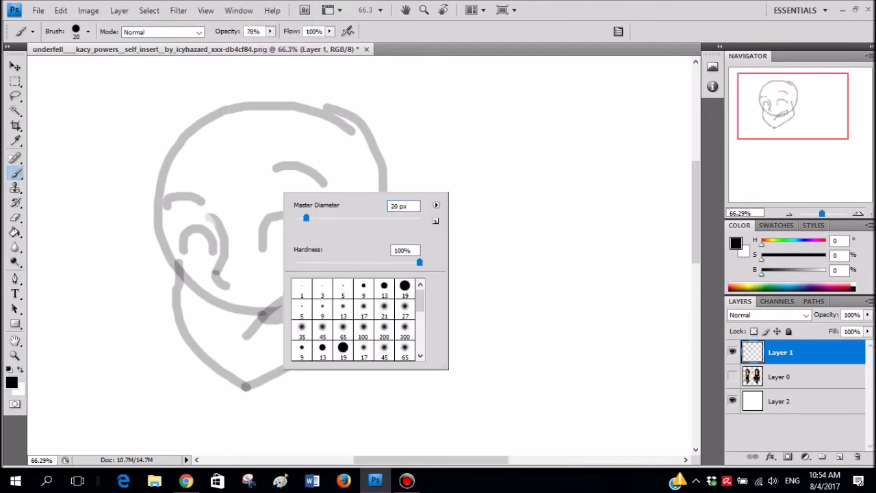
pyautogui.moveTo(305, 217); pyautogui.dragTo(301, 217)
pyautogui.click(238, 272)
pyautogui.moveTo(238, 271); pyautogui.dragTo(301, 193)
pyautogui.hotkey('ctrl', 'z')
pyautogui.scroll(3, 315, 203)
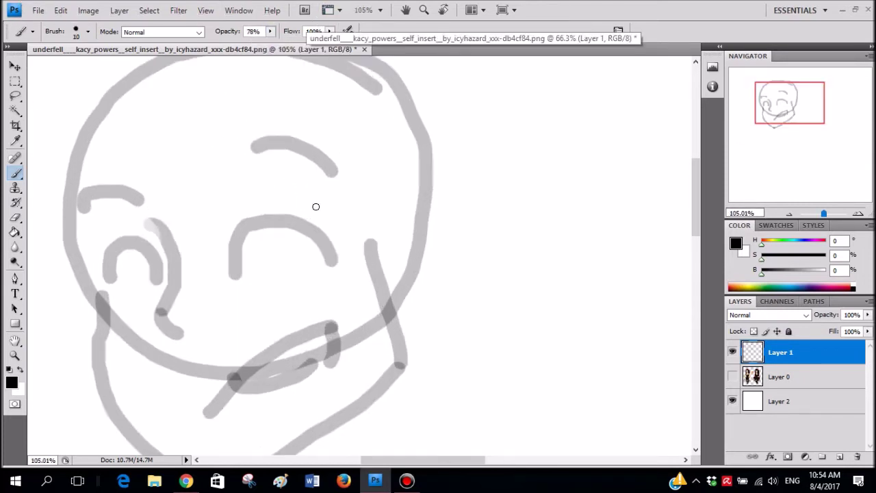
# - Trace the sketched nose line in solid black, from the brow curve down to the nose tip
pyautogui.scroll(1, 174, 157)
pyautogui.moveTo(141, 63)
pyautogui.mouseDown()
pyautogui.moveTo(176, 101)
pyautogui.moveTo(185, 151)
pyautogui.mouseUp()
pyautogui.moveTo(156, 224)
pyautogui.mouseDown()
pyautogui.moveTo(164, 248)
pyautogui.moveTo(195, 264)
pyautogui.mouseUp()
pyautogui.hotkey('ctrl', 'z')
pyautogui.moveTo(153, 228)
pyautogui.mouseDown()
pyautogui.moveTo(186, 268)
pyautogui.moveTo(164, 251)
pyautogui.moveTo(190, 264)
pyautogui.moveTo(164, 249)
pyautogui.moveTo(156, 225)
pyautogui.moveTo(177, 130)
pyautogui.moveTo(152, 65)
pyautogui.moveTo(175, 166)
pyautogui.mouseUp()
pyautogui.hotkey('ctrl', 'z')
# - Taper both ends of the black nose line with white paint so it gets thinner
pyautogui.press('x')
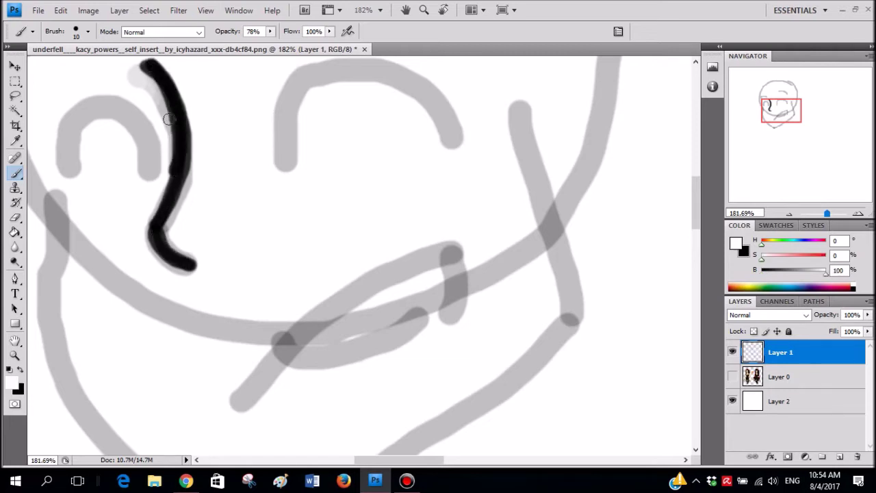
pyautogui.scroll(2, 139, 89)
pyautogui.moveTo(130, 99)
pyautogui.mouseDown()
pyautogui.moveTo(167, 182)
pyautogui.moveTo(141, 94)
pyautogui.mouseUp()
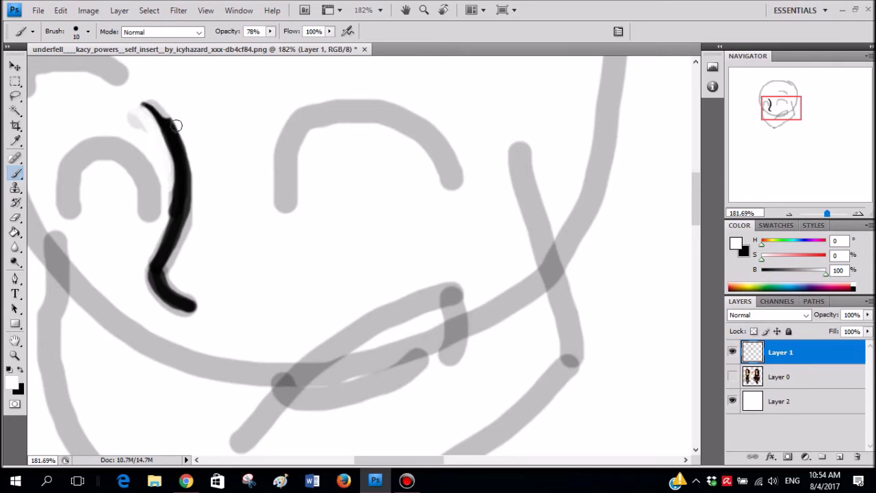
pyautogui.moveTo(170, 273); pyautogui.dragTo(202, 302)
pyautogui.scroll(-5, 225, 274)
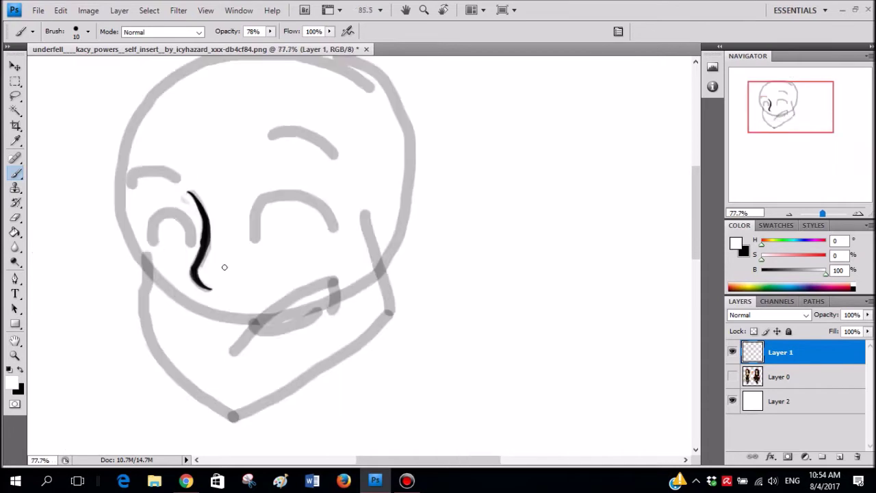
# - Restore black as the foreground colour and trace both curved eyes over the light sketch
pyautogui.press('x')
pyautogui.moveTo(226, 271)
pyautogui.mouseDown()
pyautogui.moveTo(285, 164)
pyautogui.moveTo(266, 144)
pyautogui.moveTo(229, 138)
pyautogui.moveTo(205, 152)
pyautogui.moveTo(193, 181)
pyautogui.moveTo(196, 224)
pyautogui.mouseUp()
pyautogui.scroll(5, 248, 212)
pyautogui.scroll(2, 284, 185)
pyautogui.moveTo(462, 192)
pyautogui.mouseDown()
pyautogui.moveTo(463, 139)
pyautogui.moveTo(479, 107)
pyautogui.moveTo(506, 94)
pyautogui.moveTo(592, 105)
pyautogui.moveTo(623, 123)
pyautogui.moveTo(656, 171)
pyautogui.mouseUp()
pyautogui.scroll(-7, 619, 183)
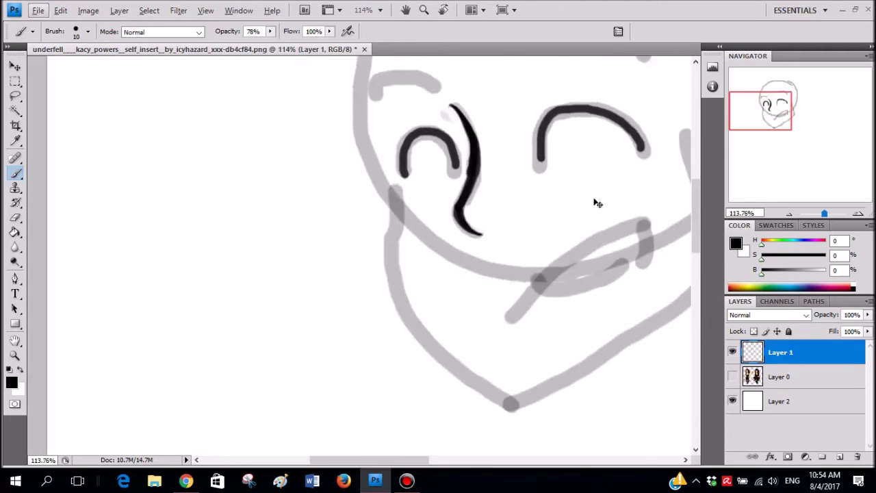
# - Trace the slanted smiling mouth in black, with its corner mark and lower lip curve
pyautogui.scroll(5, 604, 246)
pyautogui.moveTo(607, 250)
pyautogui.mouseDown()
pyautogui.moveTo(602, 217)
pyautogui.moveTo(546, 226)
pyautogui.moveTo(462, 279)
pyautogui.moveTo(412, 340)
pyautogui.moveTo(446, 292)
pyautogui.moveTo(520, 235)
pyautogui.moveTo(606, 215)
pyautogui.mouseUp()
pyautogui.moveTo(445, 302)
pyautogui.mouseDown()
pyautogui.moveTo(521, 291)
pyautogui.moveTo(568, 257)
pyautogui.mouseUp()
pyautogui.scroll(-5, 408, 246)
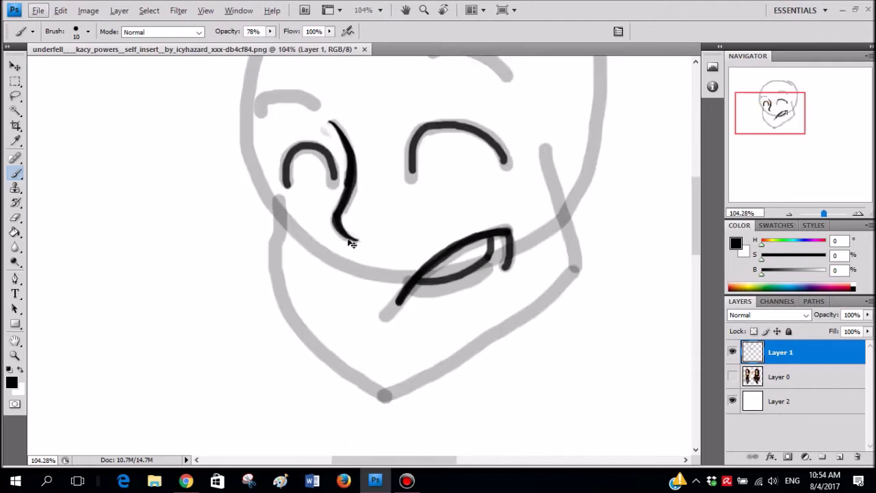
# - Trace the jaw and chin in black and add an ear with inner folds at the near side of the head
pyautogui.moveTo(206, 146)
pyautogui.mouseDown()
pyautogui.moveTo(202, 214)
pyautogui.moveTo(218, 258)
pyautogui.moveTo(256, 303)
pyautogui.moveTo(350, 367)
pyautogui.moveTo(394, 360)
pyautogui.moveTo(441, 333)
pyautogui.moveTo(591, 224)
pyautogui.moveTo(591, 120)
pyautogui.moveTo(630, 106)
pyautogui.moveTo(655, 134)
pyautogui.moveTo(643, 208)
pyautogui.moveTo(596, 260)
pyautogui.mouseUp()
pyautogui.scroll(3, 588, 136)
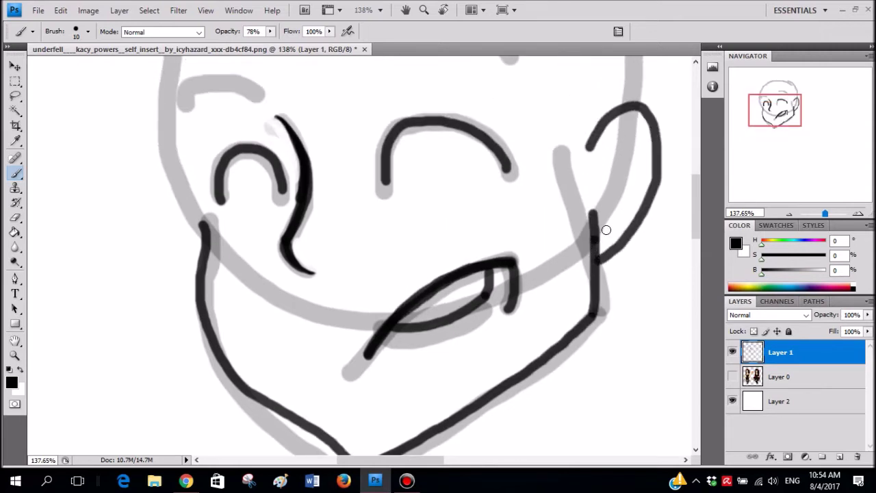
pyautogui.moveTo(598, 214); pyautogui.dragTo(627, 129)
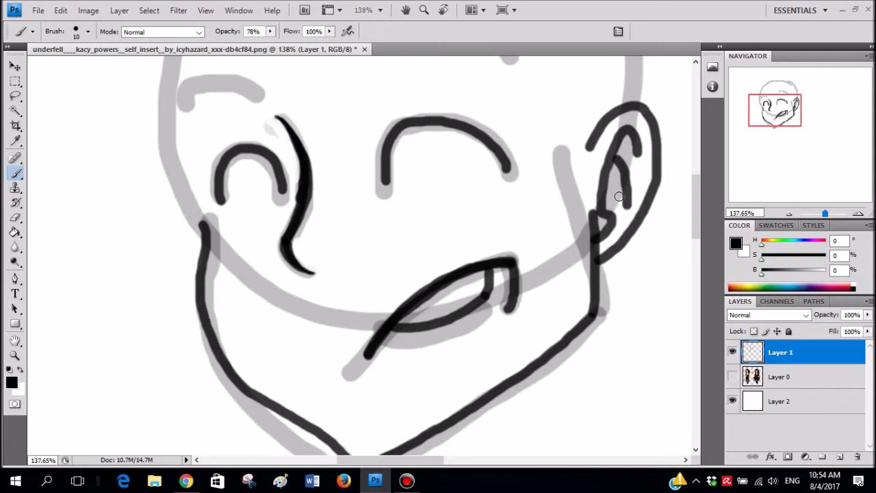
pyautogui.scroll(-4, 604, 205)
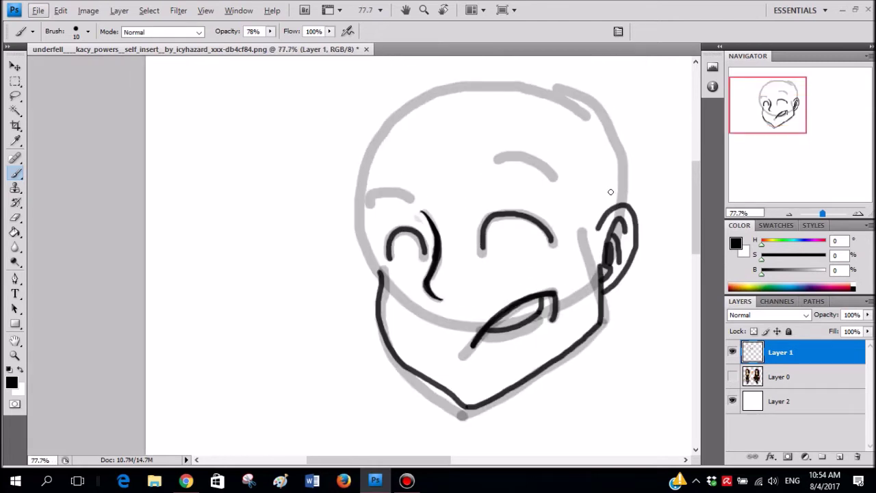
# - Trace the two curved eyebrows in black, redoing the strokes that miss the sketch
pyautogui.scroll(4, 612, 219)
pyautogui.moveTo(549, 310); pyautogui.dragTo(525, 198)
pyautogui.hotkey('ctrl', 'z')
pyautogui.moveTo(550, 333)
pyautogui.mouseDown()
pyautogui.moveTo(545, 229)
pyautogui.moveTo(457, 193)
pyautogui.mouseUp()
pyautogui.hotkey('ctrl', 'z')
pyautogui.moveTo(552, 235)
pyautogui.mouseDown()
pyautogui.moveTo(520, 205)
pyautogui.moveTo(483, 189)
pyautogui.moveTo(445, 186)
pyautogui.moveTo(395, 203)
pyautogui.mouseUp()
pyautogui.scroll(-1, 311, 267)
pyautogui.moveTo(288, 250); pyautogui.dragTo(245, 236)
# - Trace the far side of the head in black, from the forehead down to the top of the cheek
pyautogui.scroll(-3, 203, 221)
pyautogui.moveTo(214, 126)
pyautogui.mouseDown()
pyautogui.moveTo(185, 218)
pyautogui.moveTo(197, 159)
pyautogui.moveTo(190, 215)
pyautogui.moveTo(203, 284)
pyautogui.moveTo(233, 349)
pyautogui.mouseUp()
pyautogui.hotkey('ctrl', 'z')
pyautogui.scroll(-2, 345, 267)
pyautogui.scroll(-2, 345, 267)
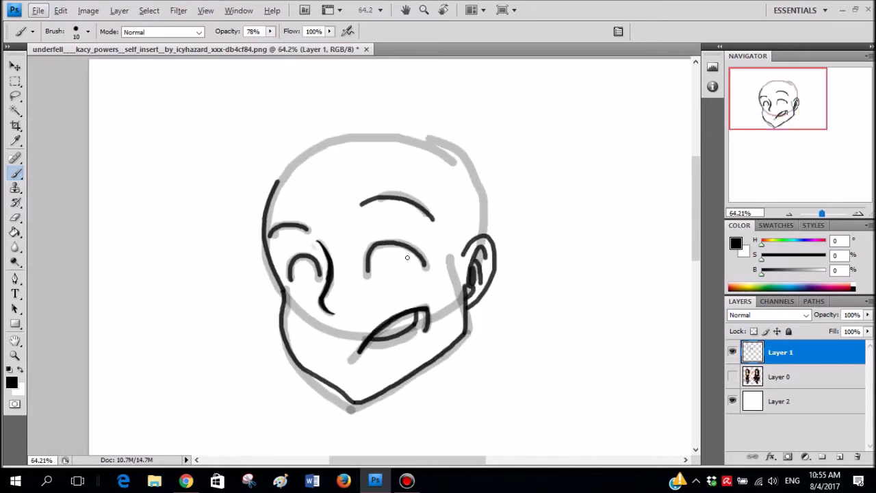
pyautogui.scroll(1, 547, 245)
pyautogui.moveTo(316, 368)
pyautogui.mouseDown()
pyautogui.moveTo(344, 307)
pyautogui.moveTo(504, 229)
pyautogui.moveTo(480, 247)
pyautogui.mouseUp()
pyautogui.hotkey('ctrl', 'z')
pyautogui.scroll(-3, 523, 210)
pyautogui.scroll(2, 523, 214)
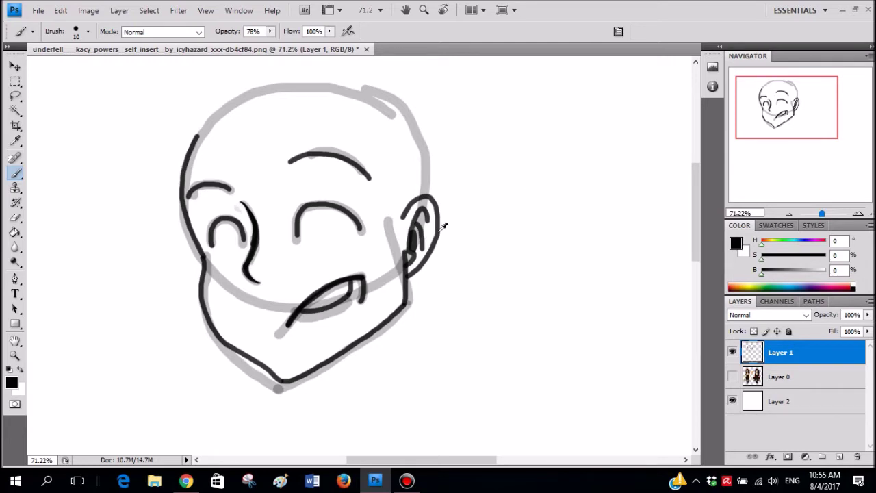
pyautogui.scroll(2, 443, 226)
pyautogui.scroll(1, 463, 177)
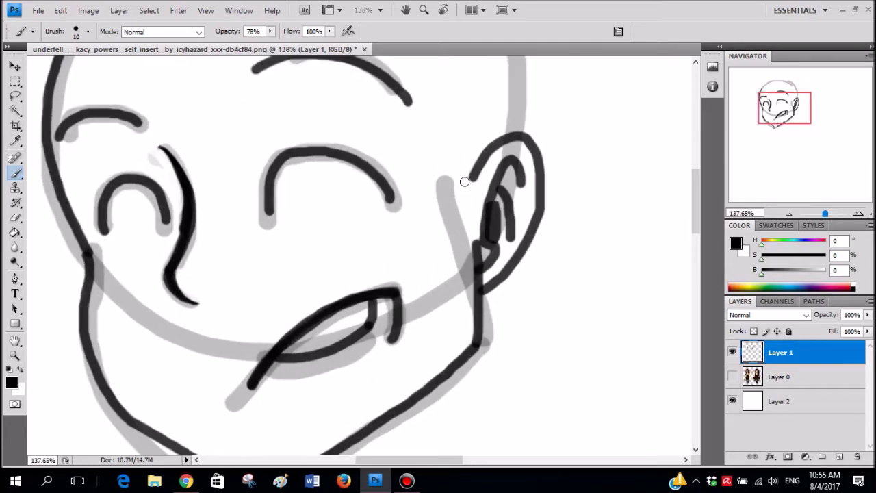
pyautogui.moveTo(469, 177)
pyautogui.mouseDown()
pyautogui.moveTo(112, 251)
pyautogui.moveTo(84, 278)
pyautogui.moveTo(86, 262)
pyautogui.moveTo(130, 240)
pyautogui.moveTo(473, 177)
pyautogui.mouseUp()
pyautogui.hotkey('ctrl', 'z')
# - Draw a guide line across the face from the far cheek to the ear
pyautogui.scroll(-1, 197, 223)
pyautogui.scroll(-1, 197, 223)
pyautogui.scroll(2, 197, 223)
pyautogui.moveTo(178, 195)
pyautogui.mouseDown()
pyautogui.moveTo(183, 283)
pyautogui.moveTo(184, 259)
pyautogui.mouseUp()
pyautogui.hotkey('ctrl', 'z')
pyautogui.scroll(-6, 274, 262)
# - Erase the whole face sketch with a 197 px eraser and make Layer 0 visible
pyautogui.press('e')
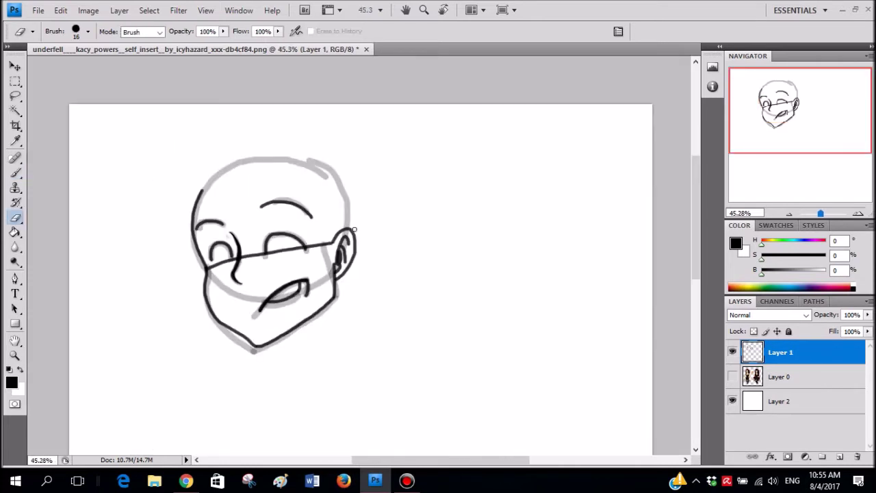
pyautogui.rightClick(385, 199)
pyautogui.moveTo(410, 225); pyautogui.dragTo(435, 225)
pyautogui.moveTo(360, 212)
pyautogui.mouseDown()
pyautogui.moveTo(362, 150)
pyautogui.moveTo(319, 213)
pyautogui.moveTo(249, 166)
pyautogui.moveTo(193, 229)
pyautogui.moveTo(229, 209)
pyautogui.mouseUp()
pyautogui.click(732, 376)
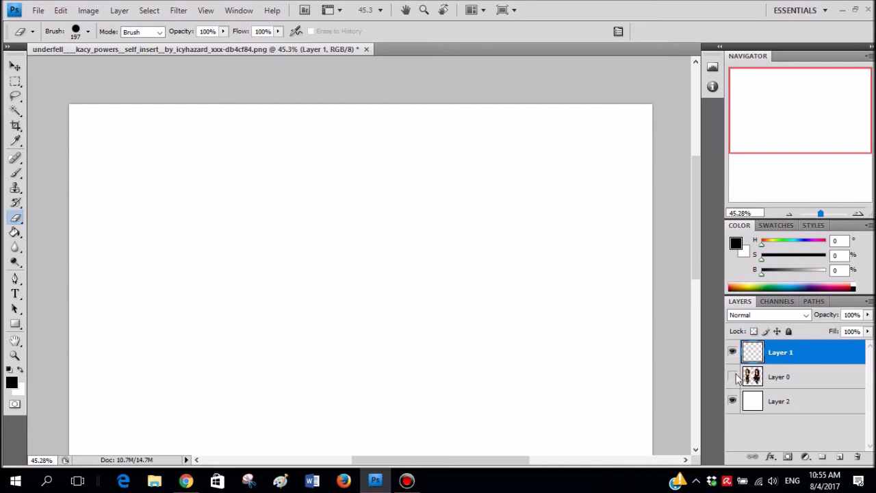
# - Try brushing a centre line down the face of the figure in the plaid jacket, and undo each attempt
pyautogui.press('b')
pyautogui.scroll(-3, 509, 225)
pyautogui.hscroll(2, 510, 224)
pyautogui.scroll(-2, 508, 224)
pyautogui.scroll(-2, 455, 210)
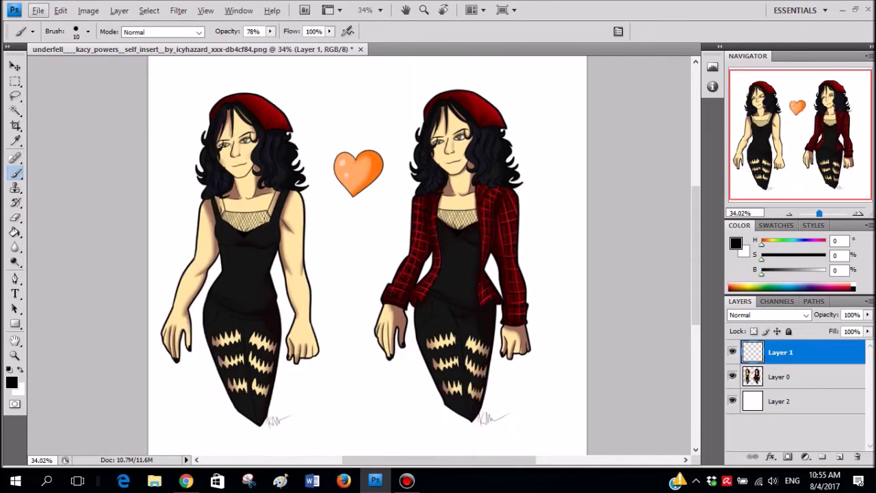
pyautogui.scroll(5, 451, 143)
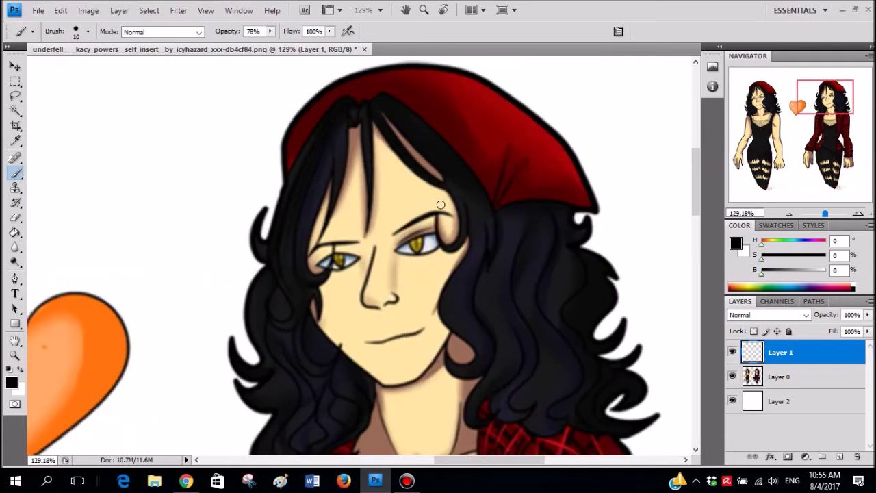
pyautogui.scroll(2, 391, 171)
pyautogui.moveTo(360, 111); pyautogui.dragTo(404, 399)
pyautogui.hotkey('ctrl', 'z')
pyautogui.scroll(-3, 376, 218)
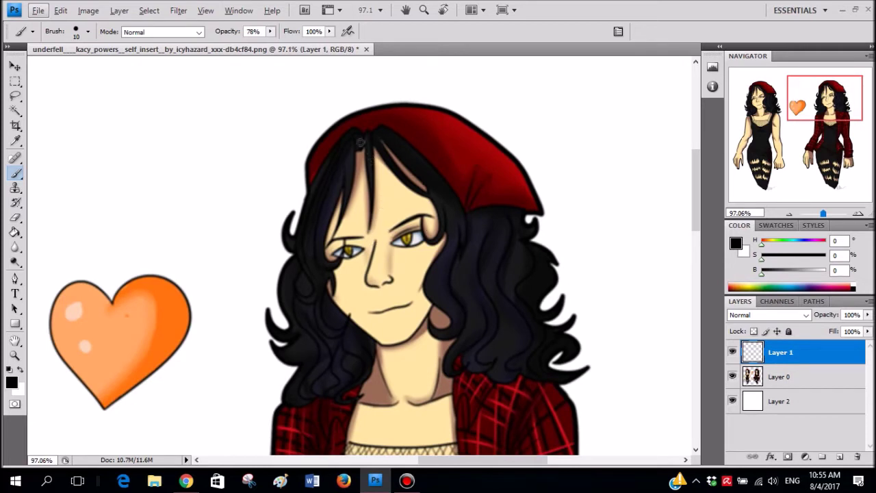
pyautogui.keyDown('shift'); pyautogui.click(399, 352); pyautogui.keyUp('shift')
pyautogui.hotkey('ctrl', 'z')
# - Try brushing extra curl marks beside the hair on both sides of the head, and undo them
pyautogui.moveTo(287, 236)
pyautogui.mouseDown()
pyautogui.moveTo(260, 236)
pyautogui.moveTo(228, 250)
pyautogui.moveTo(254, 259)
pyautogui.mouseUp()
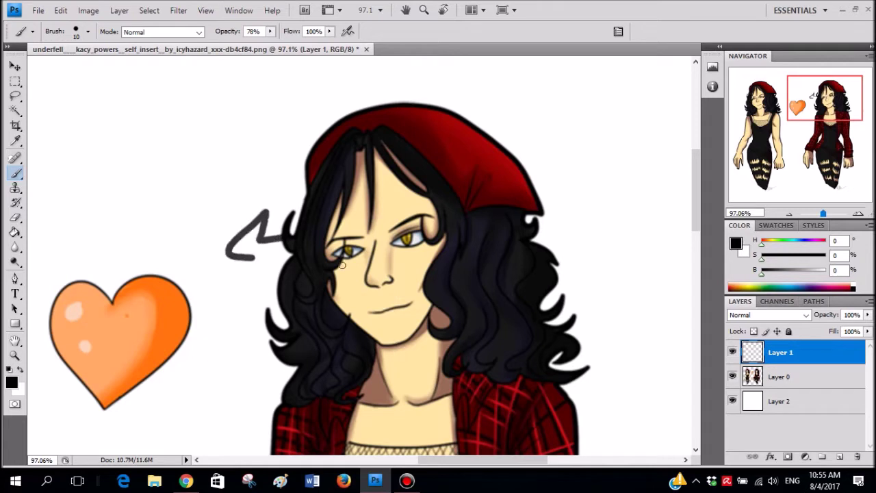
pyautogui.hotkey('ctrl', 'z')
pyautogui.moveTo(486, 261)
pyautogui.mouseDown()
pyautogui.moveTo(607, 220)
pyautogui.moveTo(568, 294)
pyautogui.mouseUp()
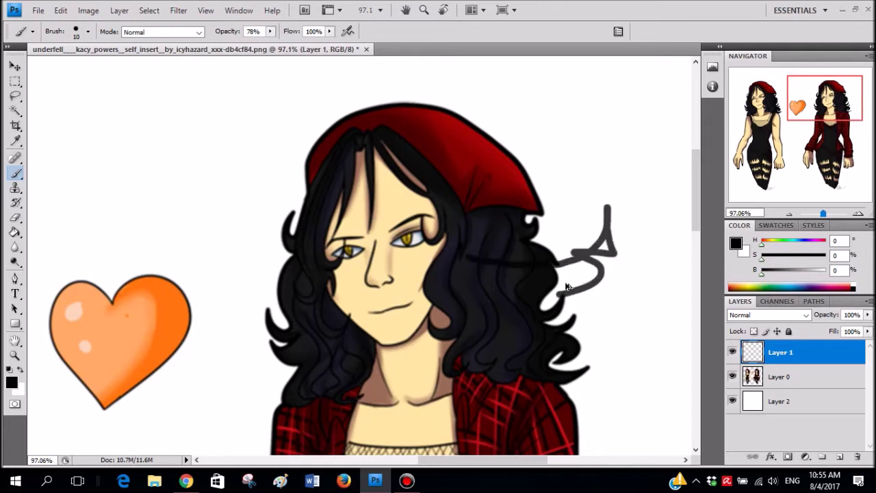
pyautogui.hotkey('ctrl', 'z')
# - Try brushing the skull's curve over the beret and down into the hair, and undo the strokes
pyautogui.scroll(-1, 563, 273)
pyautogui.scroll(3, 452, 272)
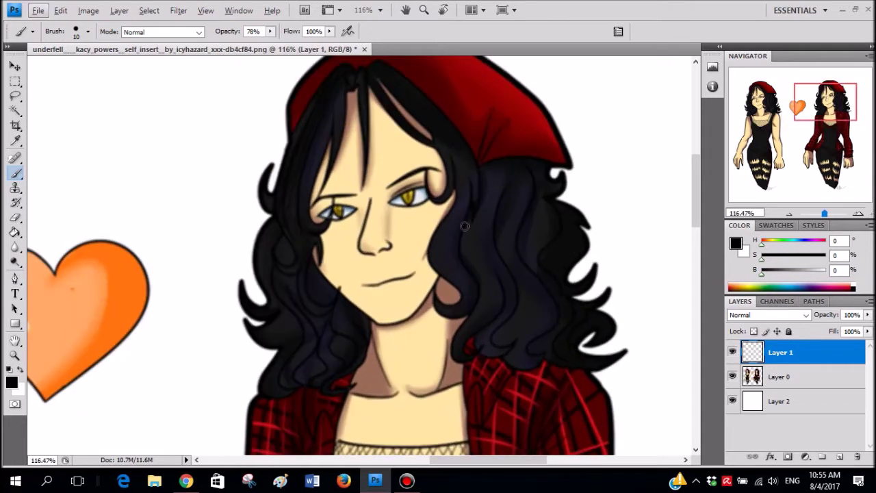
pyautogui.scroll(1, 465, 226)
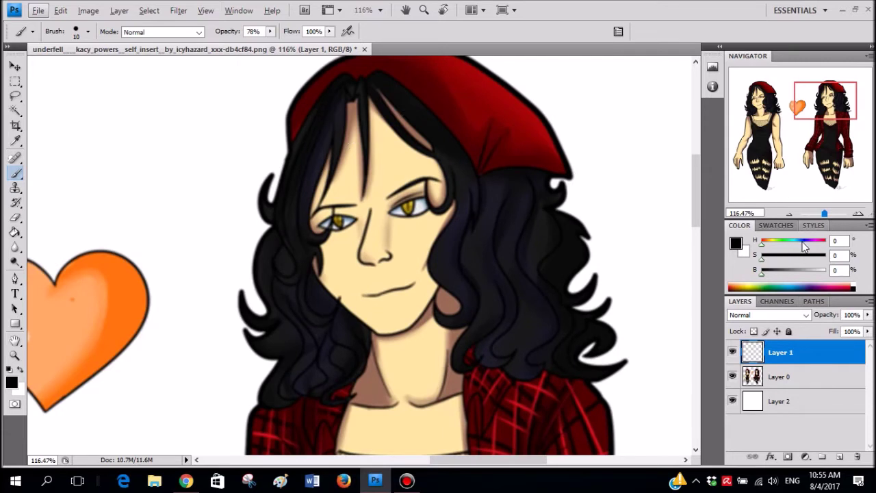
pyautogui.scroll(2, 496, 169)
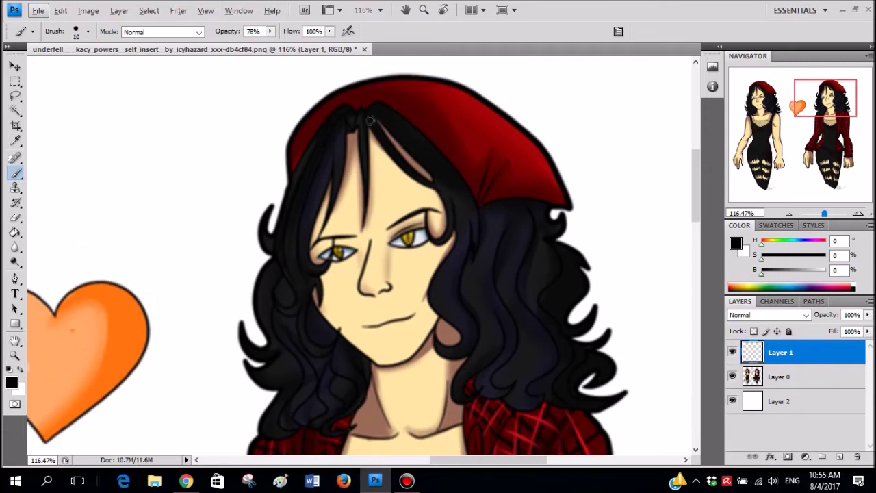
pyautogui.moveTo(397, 109)
pyautogui.mouseDown()
pyautogui.moveTo(444, 110)
pyautogui.moveTo(477, 123)
pyautogui.moveTo(508, 186)
pyautogui.moveTo(500, 246)
pyautogui.moveTo(466, 299)
pyautogui.mouseUp()
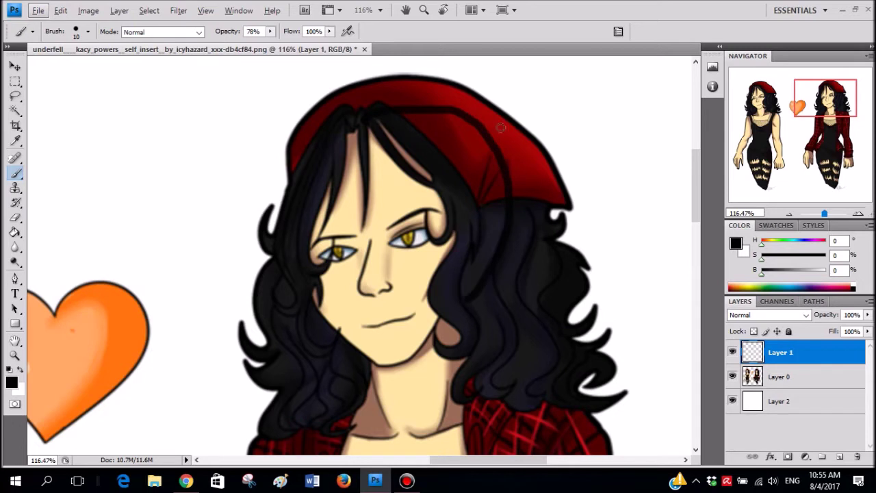
pyautogui.moveTo(507, 122); pyautogui.dragTo(477, 308)
pyautogui.hotkey('ctrl', 'alt', 'z')
pyautogui.hotkey('ctrl', 'alt', 'z')
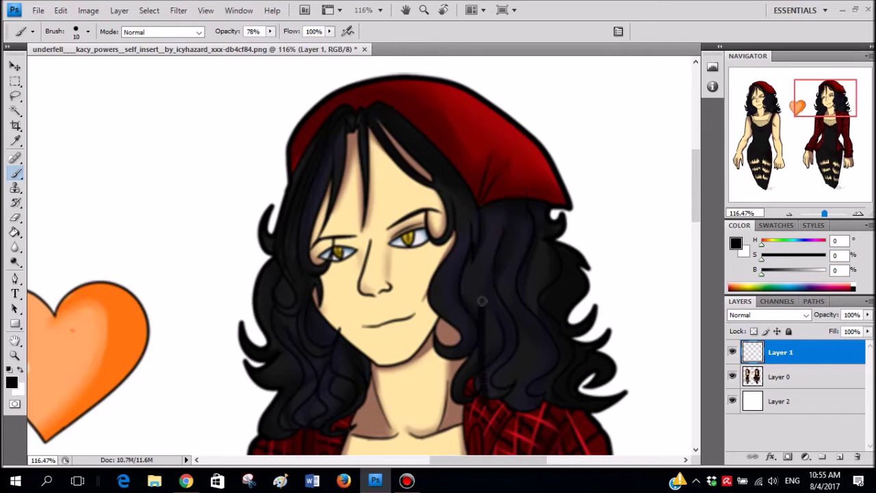
# - Try outlining the back of the head from the neck up over the beret, and undo all the strokes
pyautogui.moveTo(494, 276)
pyautogui.mouseDown()
pyautogui.moveTo(499, 173)
pyautogui.moveTo(469, 127)
pyautogui.moveTo(450, 115)
pyautogui.mouseUp()
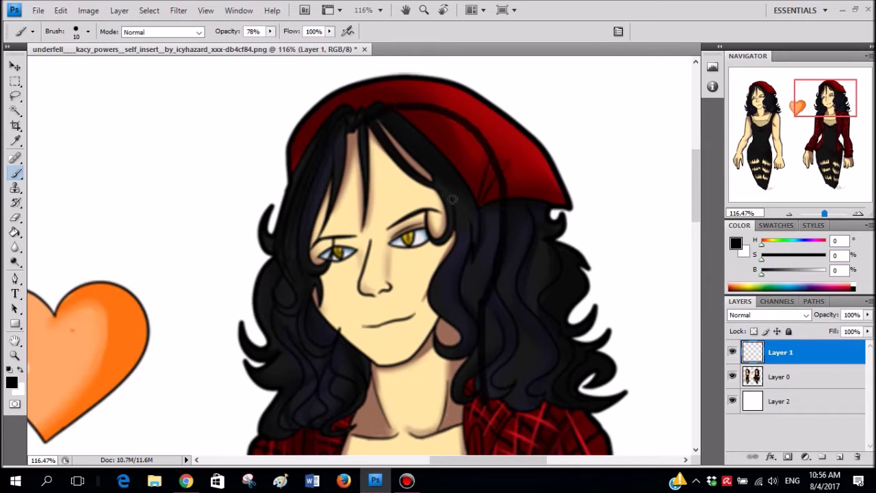
pyautogui.moveTo(464, 222)
pyautogui.mouseDown()
pyautogui.moveTo(456, 303)
pyautogui.moveTo(397, 363)
pyautogui.moveTo(365, 361)
pyautogui.moveTo(350, 344)
pyautogui.moveTo(323, 155)
pyautogui.moveTo(335, 120)
pyautogui.mouseUp()
pyautogui.hotkey('ctrl', 'alt', 'z')
pyautogui.hotkey('ctrl', 'alt', 'z')
pyautogui.hotkey('ctrl', 'alt', 'z')
pyautogui.hotkey('ctrl', 'alt', 'z')
# - Select Layer 0 and lower its opacity to 56%
pyautogui.keyDown('alt'); pyautogui.scroll(-5, 435, 279); pyautogui.keyUp('alt')
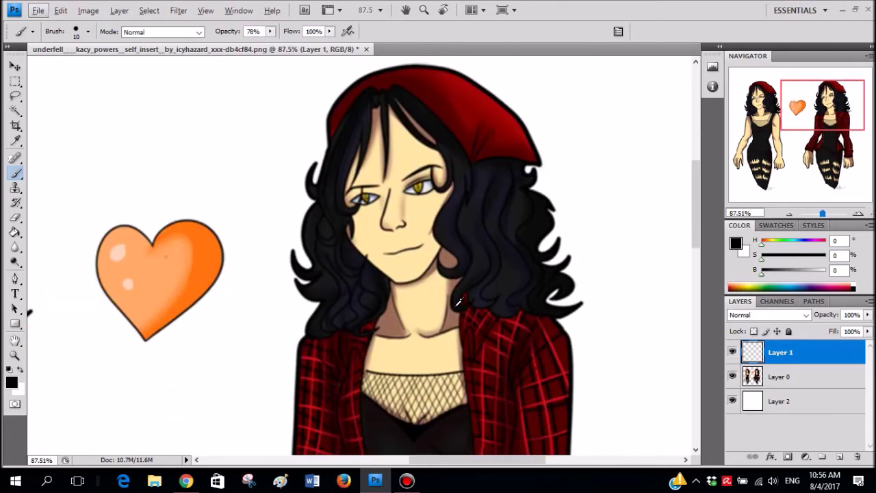
pyautogui.scroll(-2, 440, 281)
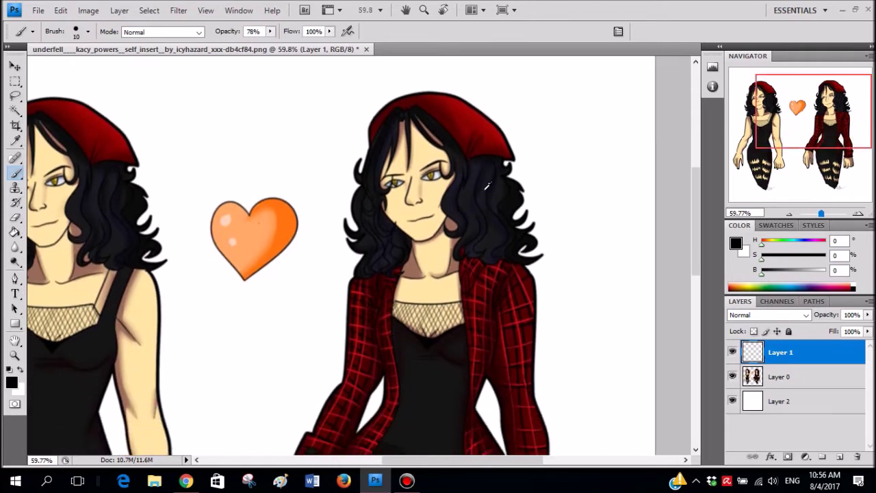
pyautogui.keyDown('alt'); pyautogui.scroll(4, 487, 190); pyautogui.keyUp('alt')
pyautogui.scroll(1, 508, 226)
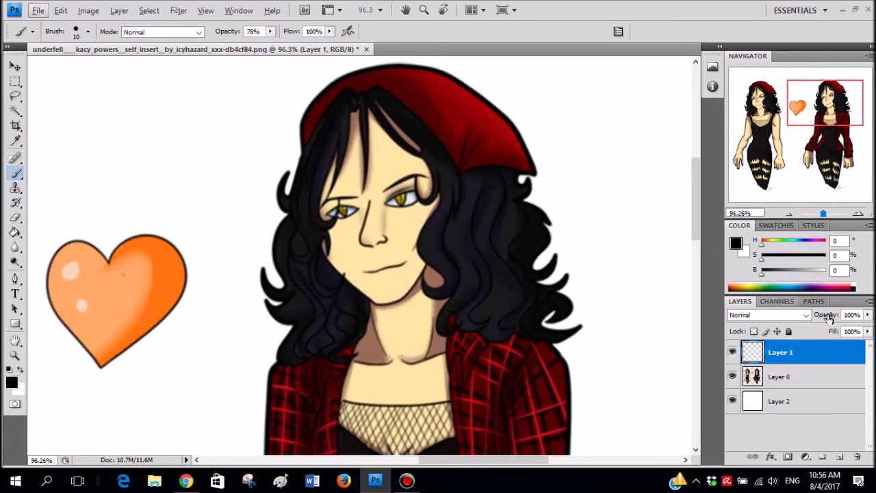
pyautogui.click(855, 374)
pyautogui.click(867, 315)
pyautogui.moveTo(866, 327); pyautogui.dragTo(839, 327)
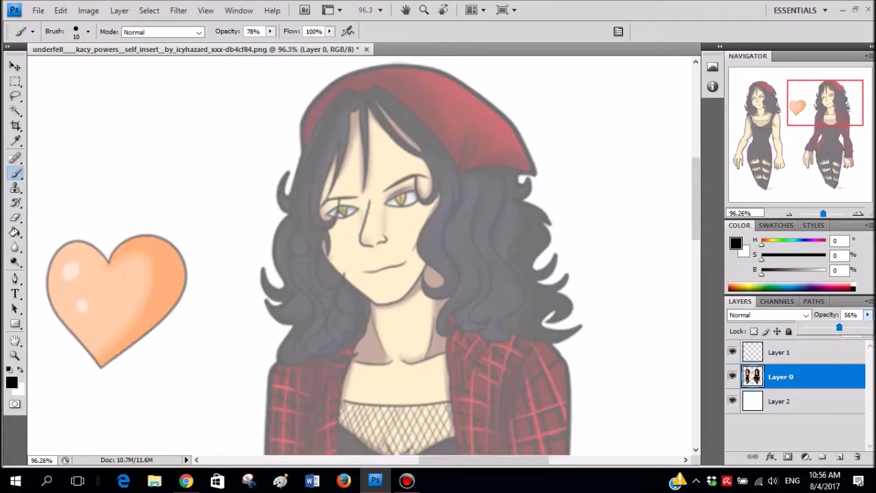
pyautogui.scroll(3, 494, 167)
pyautogui.scroll(3, 364, 255)
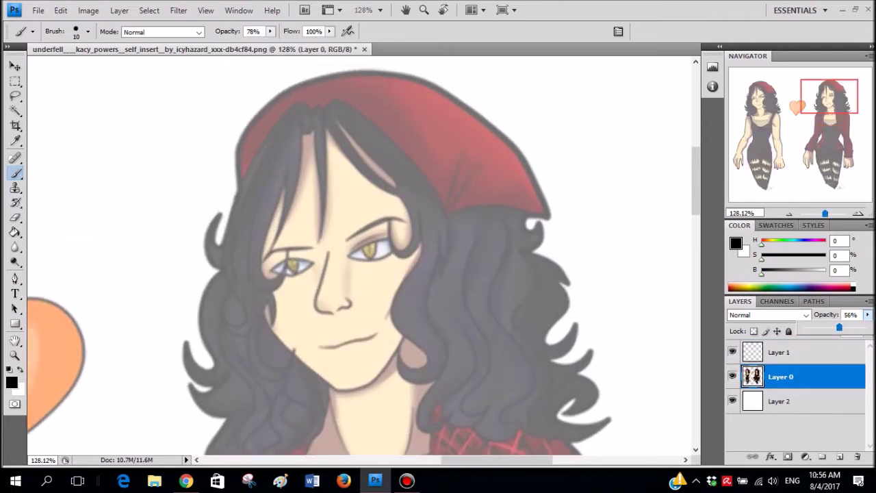
# - Set the foreground colour to bright blue with hue 234, saturation 100 and brightness 100
pyautogui.click(802, 243)
pyautogui.moveTo(762, 273); pyautogui.dragTo(827, 258)
pyautogui.scroll(3, 359, 165)
pyautogui.scroll(-3, 438, 168)
pyautogui.keyDown('alt'); pyautogui.scroll(-1, 507, 255); pyautogui.keyUp('alt')
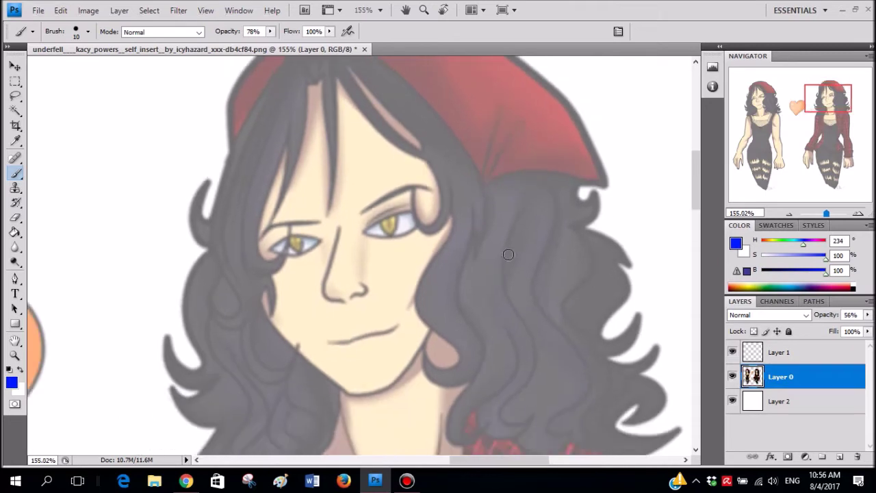
pyautogui.moveTo(520, 256); pyautogui.dragTo(518, 131)
pyautogui.moveTo(364, 50)
pyautogui.mouseDown()
pyautogui.moveTo(279, 94)
pyautogui.moveTo(252, 211)
pyautogui.moveTo(459, 272)
pyautogui.moveTo(537, 239)
pyautogui.moveTo(524, 149)
pyautogui.mouseUp()
pyautogui.hotkey('ctrl', 'z')
pyautogui.scroll(-2, 533, 244)
pyautogui.keyDown('alt'); pyautogui.scroll(1, 533, 243); pyautogui.keyUp('alt')
pyautogui.moveTo(382, 82)
pyautogui.mouseDown()
pyautogui.moveTo(286, 115)
pyautogui.moveTo(247, 201)
pyautogui.moveTo(268, 273)
pyautogui.moveTo(386, 316)
pyautogui.mouseUp()
pyautogui.hotkey('ctrl', 'z')
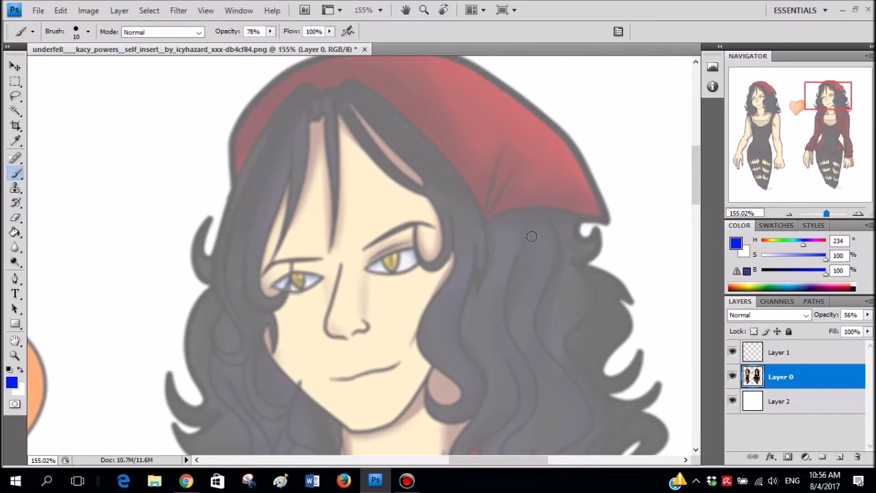
# - Draw a blue construction circle for the skull over the figure's head, running from under the beret to the nose tip
pyautogui.moveTo(327, 91)
pyautogui.mouseDown()
pyautogui.moveTo(284, 135)
pyautogui.moveTo(261, 201)
pyautogui.mouseUp()
pyautogui.moveTo(262, 254)
pyautogui.mouseDown()
pyautogui.moveTo(306, 309)
pyautogui.moveTo(395, 332)
pyautogui.moveTo(462, 324)
pyautogui.mouseUp()
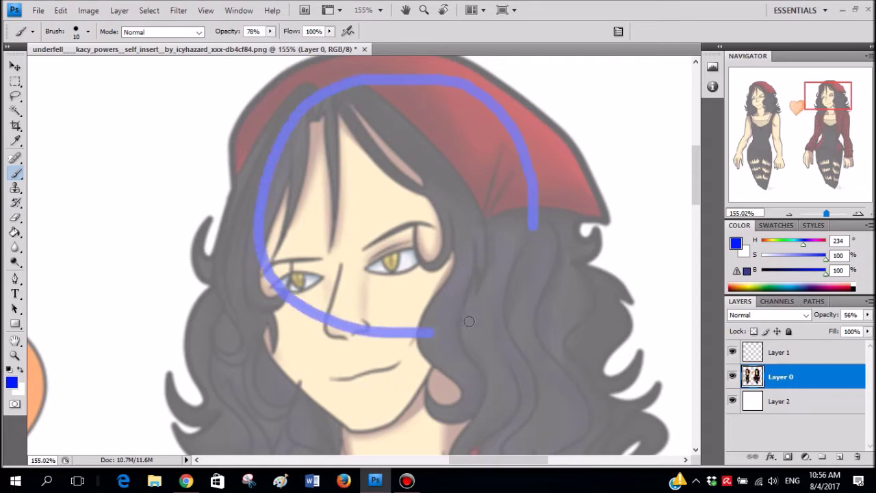
pyautogui.moveTo(529, 220); pyautogui.dragTo(537, 204)
# - Draw a curved blue centre line down the face, from the top of the circle to the chin
pyautogui.scroll(-2, 533, 205)
pyautogui.moveTo(338, 69)
pyautogui.mouseDown()
pyautogui.moveTo(333, 232)
pyautogui.moveTo(352, 330)
pyautogui.mouseUp()
pyautogui.moveTo(369, 375); pyautogui.dragTo(381, 402)
# - Draw two blue neck lines, one from the back of the skull circle and one below the chin, redoing the first
pyautogui.scroll(-5, 445, 287)
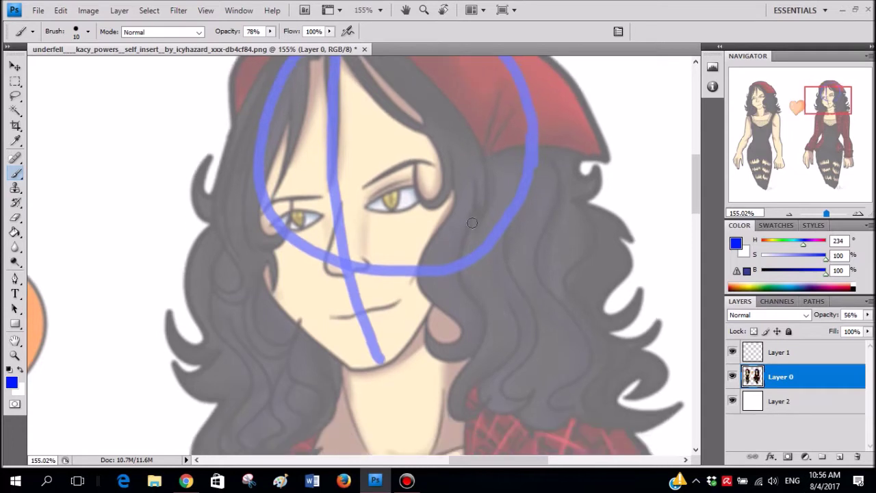
pyautogui.moveTo(509, 179); pyautogui.dragTo(498, 272)
pyautogui.hotkey('ctrl', 'z')
pyautogui.moveTo(491, 200); pyautogui.dragTo(505, 346)
pyautogui.scroll(-2, 349, 291)
pyautogui.moveTo(345, 287); pyautogui.dragTo(354, 405)
# - Draw the blue jaw guide from beside the near eye down to the chin and up to the far cheek
pyautogui.scroll(2, 460, 180)
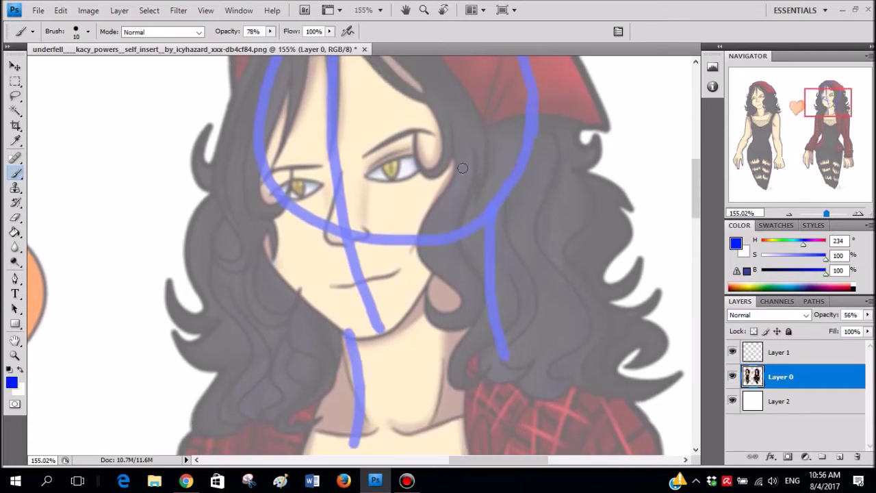
pyautogui.moveTo(468, 126)
pyautogui.mouseDown()
pyautogui.moveTo(471, 240)
pyautogui.moveTo(414, 312)
pyautogui.moveTo(354, 326)
pyautogui.moveTo(345, 319)
pyautogui.mouseUp()
pyautogui.scroll(2, 297, 276)
pyautogui.scroll(1, 298, 276)
pyautogui.moveTo(262, 207)
pyautogui.mouseDown()
pyautogui.moveTo(293, 325)
pyautogui.moveTo(348, 370)
pyautogui.moveTo(266, 204)
pyautogui.mouseUp()
pyautogui.hotkey('ctrl', 'z')
pyautogui.scroll(-5, 295, 152)
pyautogui.scroll(4, 418, 186)
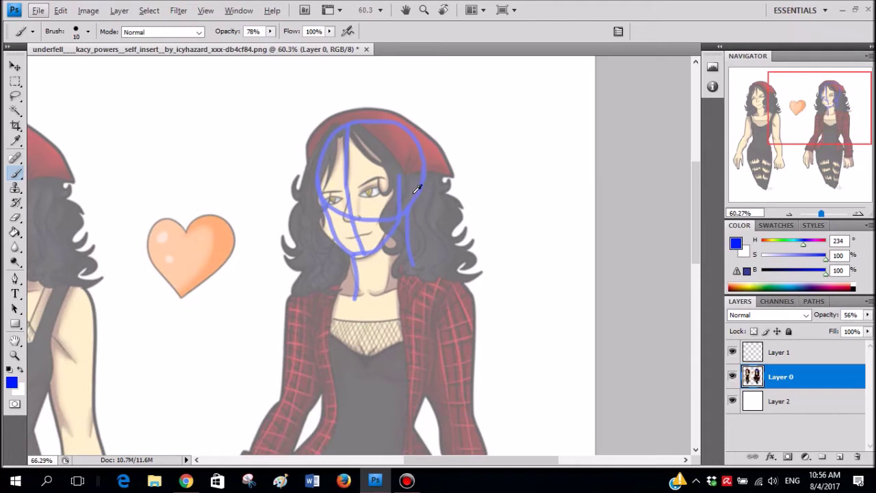
pyautogui.scroll(1, 424, 180)
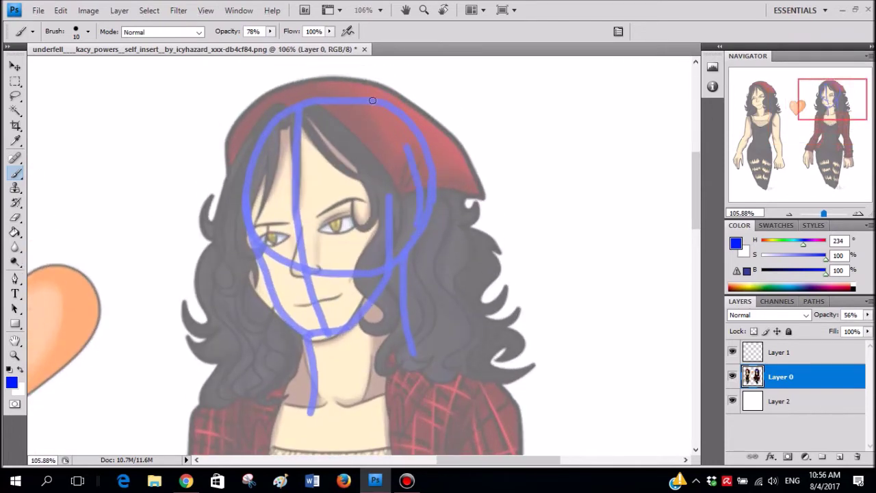
pyautogui.scroll(-3, 432, 128)
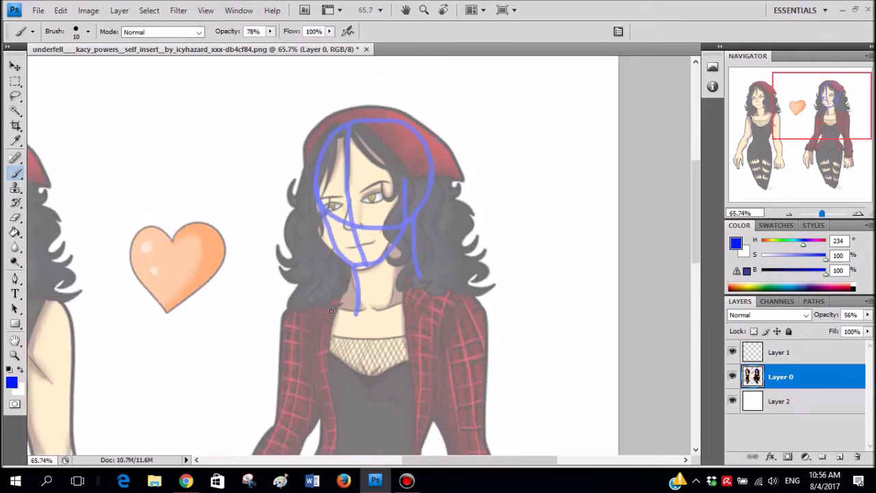
pyautogui.moveTo(318, 206); pyautogui.dragTo(355, 313)
pyautogui.moveTo(433, 184); pyautogui.dragTo(360, 308)
pyautogui.hotkey('ctrl', 'alt', 'z')
pyautogui.hotkey('ctrl', 'alt', 'z')
pyautogui.hotkey('ctrl', 'alt', 'z')
pyautogui.scroll(5, 408, 195)
pyautogui.hotkey('ctrl', 'alt', 'z')
# - Redraw the blue jaw guide on the left side of the face, from beside the eye down to the chin
pyautogui.moveTo(180, 254)
pyautogui.mouseDown()
pyautogui.moveTo(206, 317)
pyautogui.moveTo(259, 372)
pyautogui.mouseUp()
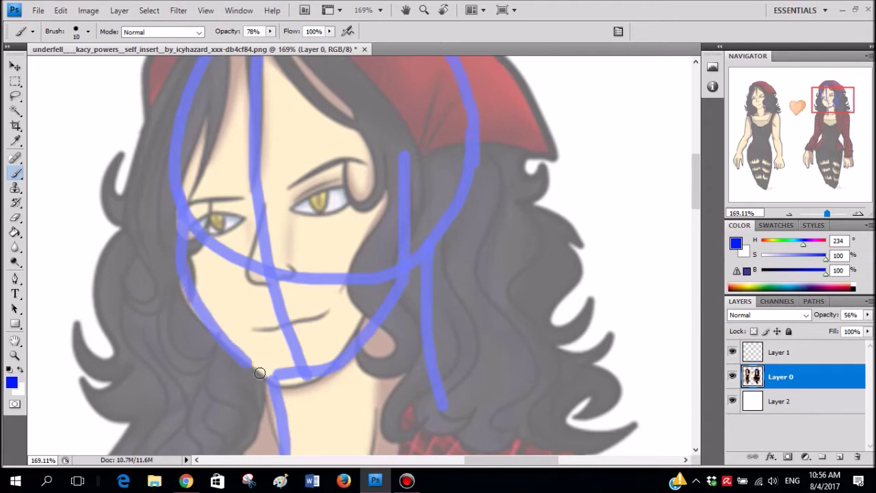
pyautogui.scroll(-3, 304, 318)
pyautogui.scroll(3, 400, 301)
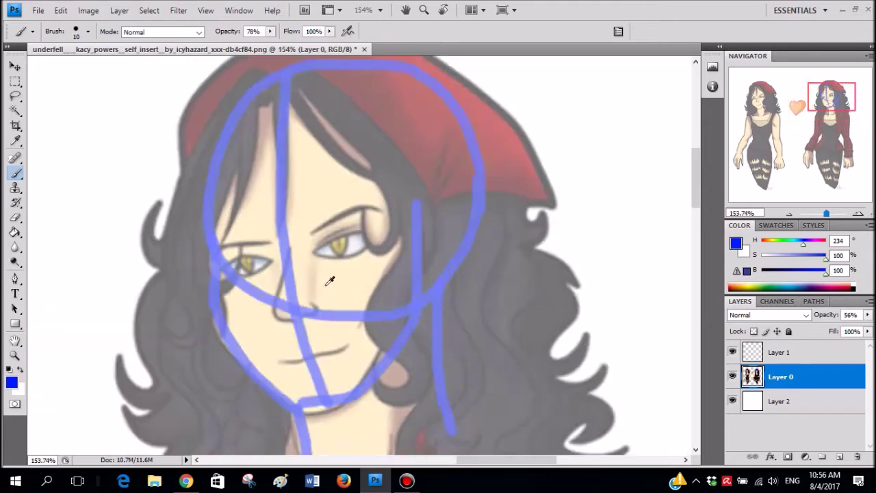
# - Draw a curved blue eye line across both eyes, from the skull circle's left edge to the vertical ear guide
pyautogui.moveTo(176, 286)
pyautogui.mouseDown()
pyautogui.moveTo(305, 235)
pyautogui.moveTo(426, 217)
pyautogui.mouseUp()
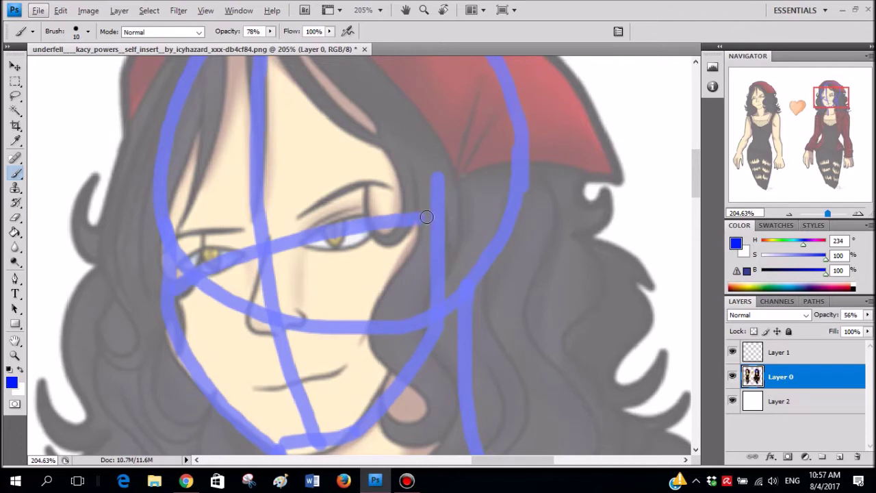
pyautogui.scroll(-3, 433, 207)
pyautogui.scroll(2, 384, 112)
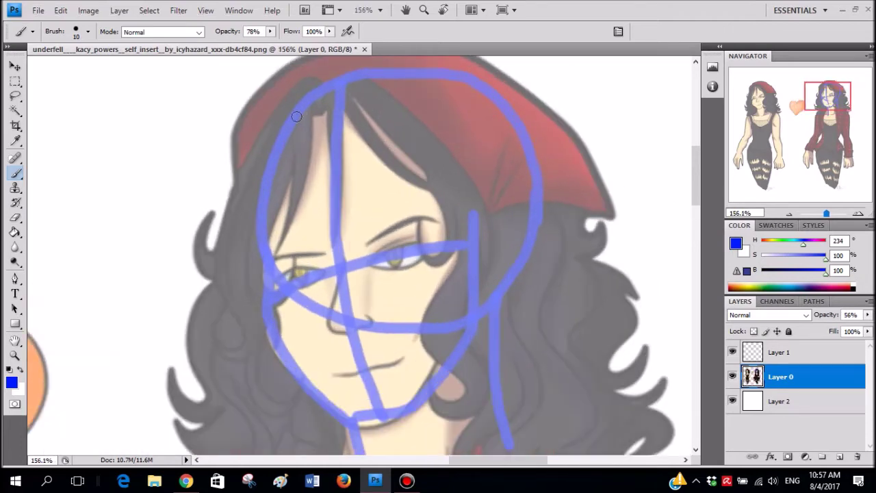
# - Thicken the blue skull circle along its left edge beside the forehead, and undo the short trial stroke
pyautogui.scroll(-2, 297, 257)
pyautogui.scroll(-2, 339, 243)
pyautogui.moveTo(354, 279); pyautogui.dragTo(367, 238)
pyautogui.hotkey('ctrl', 'z')
pyautogui.scroll(-2, 406, 233)
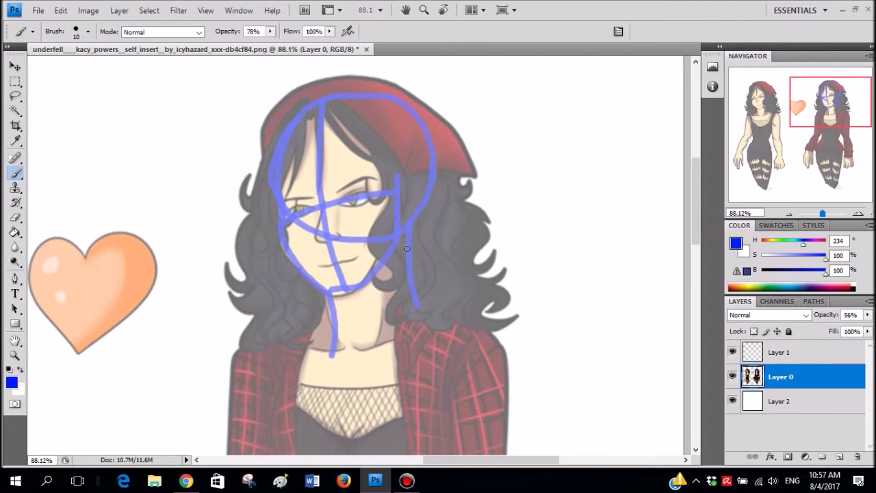
# - Draw a curved blue neck line from below the ear down to the collarbone, discarding the trial shoulder line
pyautogui.scroll(2, 358, 293)
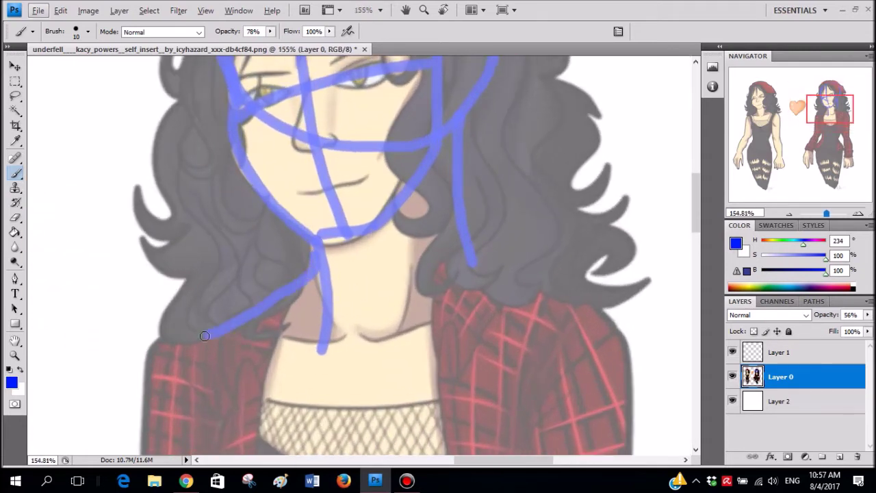
pyautogui.scroll(-2, 327, 211)
pyautogui.moveTo(431, 131)
pyautogui.mouseDown()
pyautogui.moveTo(383, 264)
pyautogui.moveTo(365, 280)
pyautogui.mouseUp()
pyautogui.scroll(1, 382, 192)
pyautogui.scroll(-4, 399, 190)
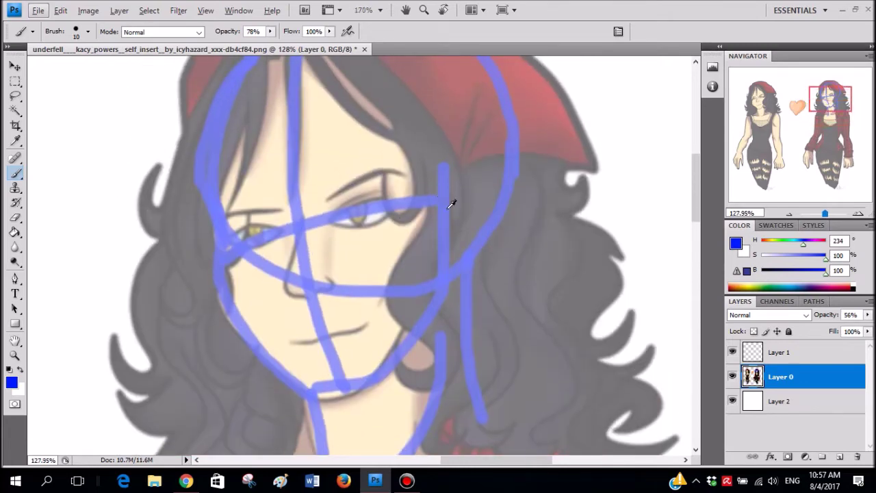
pyautogui.scroll(2, 462, 165)
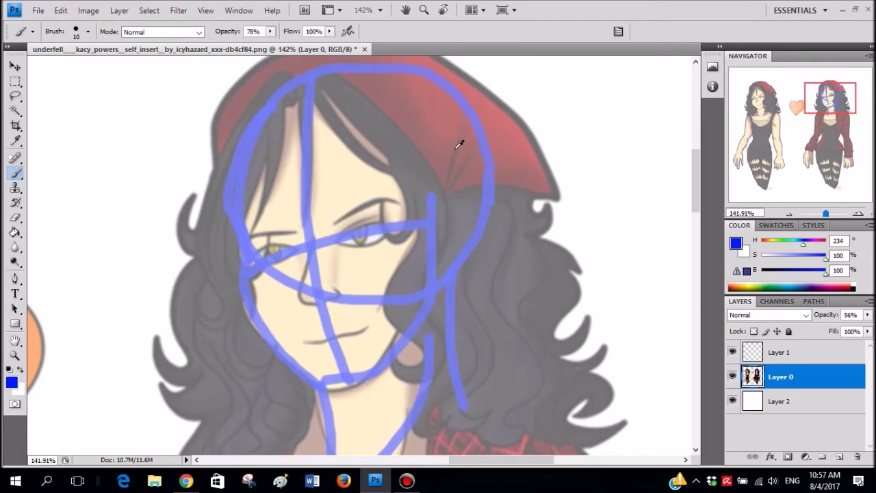
pyautogui.scroll(-2, 462, 142)
pyautogui.scroll(1, 468, 147)
pyautogui.scroll(2, 471, 171)
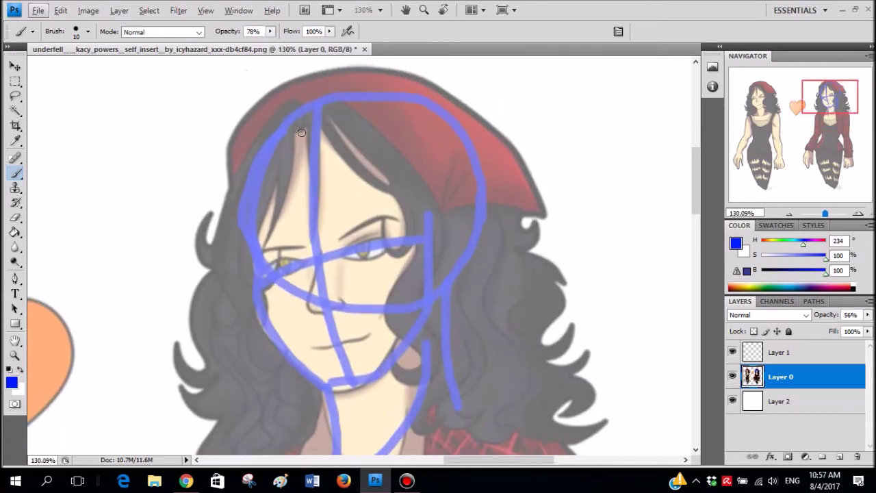
pyautogui.scroll(1, 318, 121)
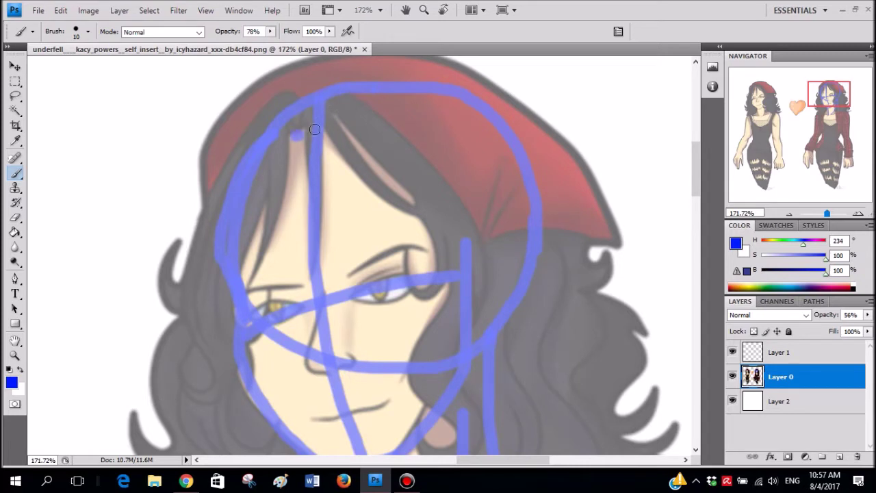
pyautogui.scroll(-2, 316, 133)
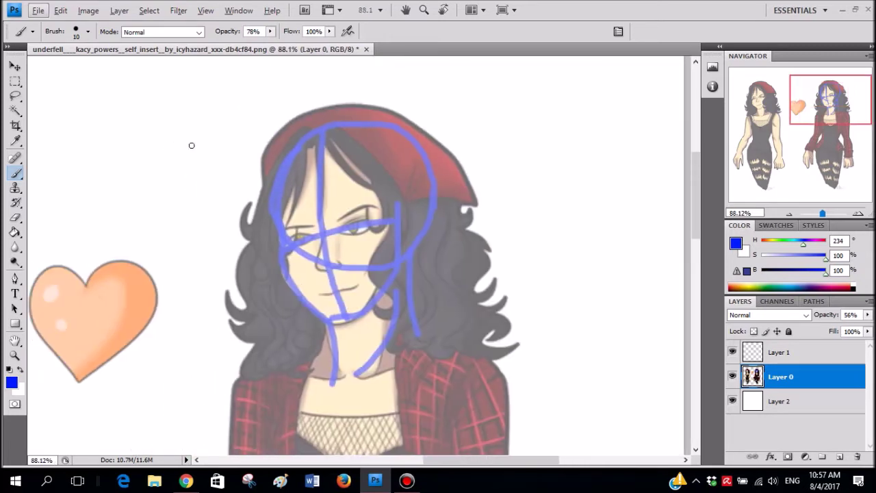
# - Doodle a small round cartoon head with spiky hair, eyes, nose and lips in the empty space beside the figure
pyautogui.moveTo(619, 89); pyautogui.dragTo(610, 73)
pyautogui.hotkey('ctrl', 'z')
pyautogui.moveTo(577, 98)
pyautogui.mouseDown()
pyautogui.moveTo(527, 185)
pyautogui.moveTo(597, 112)
pyautogui.moveTo(577, 99)
pyautogui.moveTo(611, 88)
pyautogui.moveTo(626, 144)
pyautogui.mouseUp()
pyautogui.scroll(3, 575, 103)
pyautogui.moveTo(541, 103)
pyautogui.mouseDown()
pyautogui.moveTo(504, 108)
pyautogui.moveTo(510, 163)
pyautogui.mouseUp()
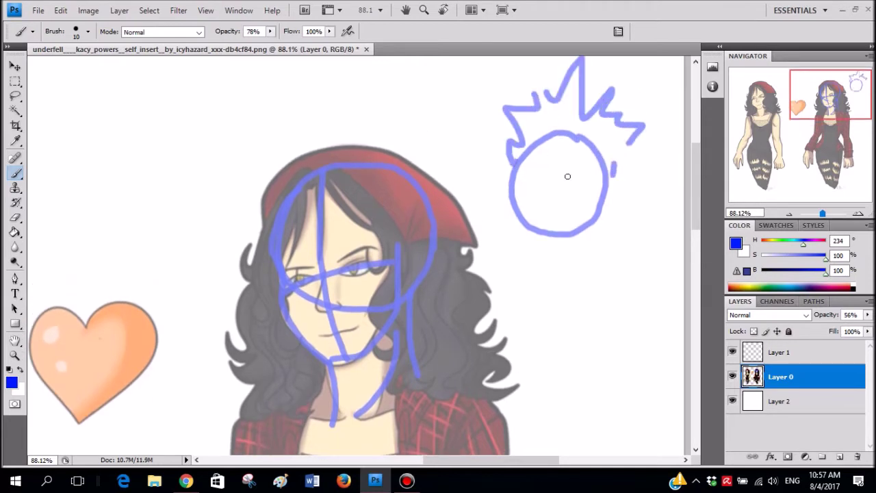
pyautogui.moveTo(579, 161); pyautogui.dragTo(608, 172)
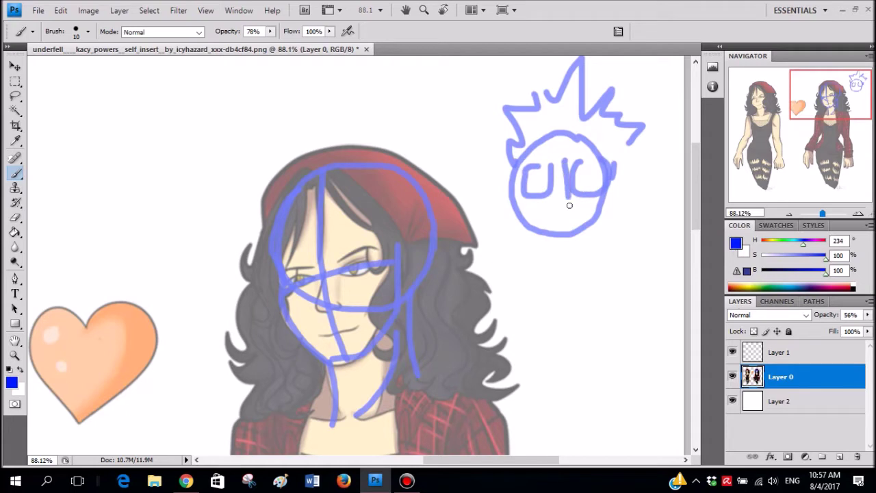
pyautogui.moveTo(548, 217)
pyautogui.mouseDown()
pyautogui.moveTo(553, 242)
pyautogui.moveTo(559, 215)
pyautogui.mouseUp()
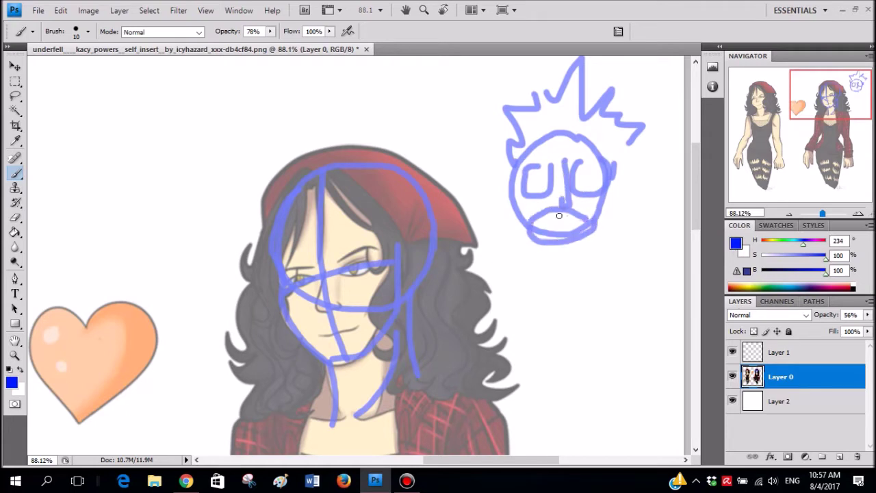
# - Undo the doodled head's nose and mouth, and erase the rest of the doodle with the Eraser
pyautogui.hotkey('ctrl', 'alt', 'z')
pyautogui.hotkey('ctrl', 'alt', 'z')
pyautogui.hotkey('ctrl', 'alt', 'z')
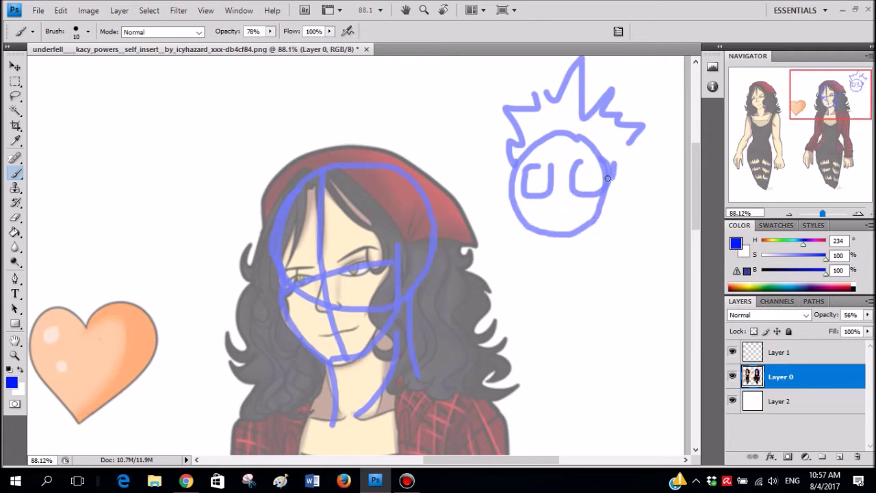
pyautogui.press('e')
pyautogui.moveTo(596, 196)
pyautogui.mouseDown()
pyautogui.moveTo(552, 133)
pyautogui.moveTo(543, 172)
pyautogui.mouseUp()
pyautogui.scroll(3, 547, 186)
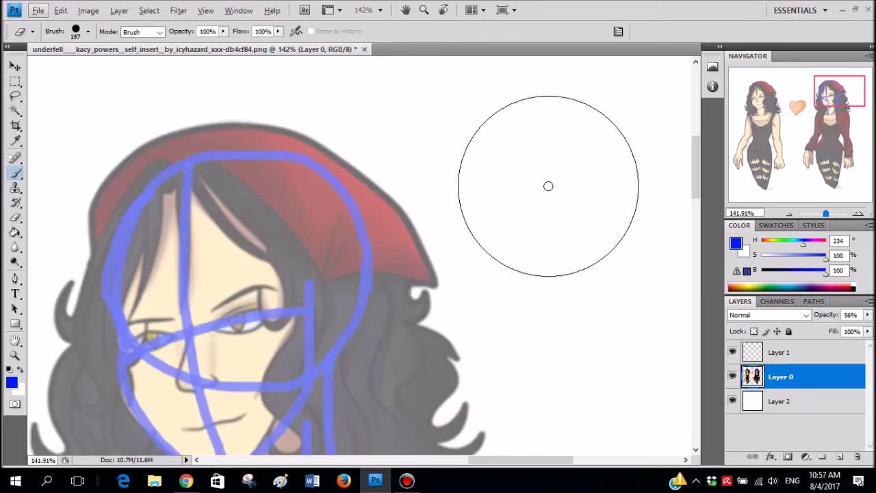
# - Try a blue hairline across the upper forehead with an arrow running from it down toward the brow
pyautogui.press('b')
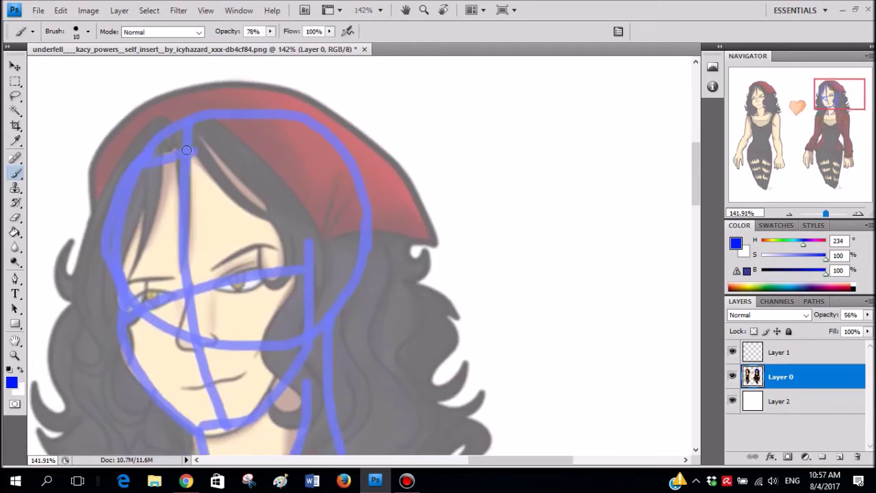
pyautogui.hotkey('ctrl', 'z')
pyautogui.hotkey('ctrl', 'z')
pyautogui.moveTo(165, 185)
pyautogui.mouseDown()
pyautogui.moveTo(187, 256)
pyautogui.moveTo(164, 264)
pyautogui.mouseUp()
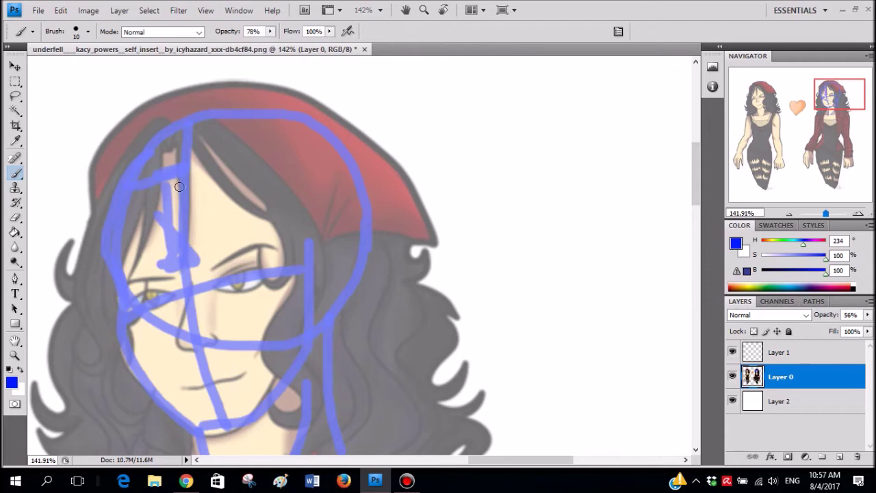
# - Undo the forehead marks and step back until the doodled head beside the figure is removed too
pyautogui.hotkey('ctrl', 'alt', 'z')
pyautogui.hotkey('ctrl', 'alt', 'z')
pyautogui.hotkey('ctrl', 'alt', 'z')
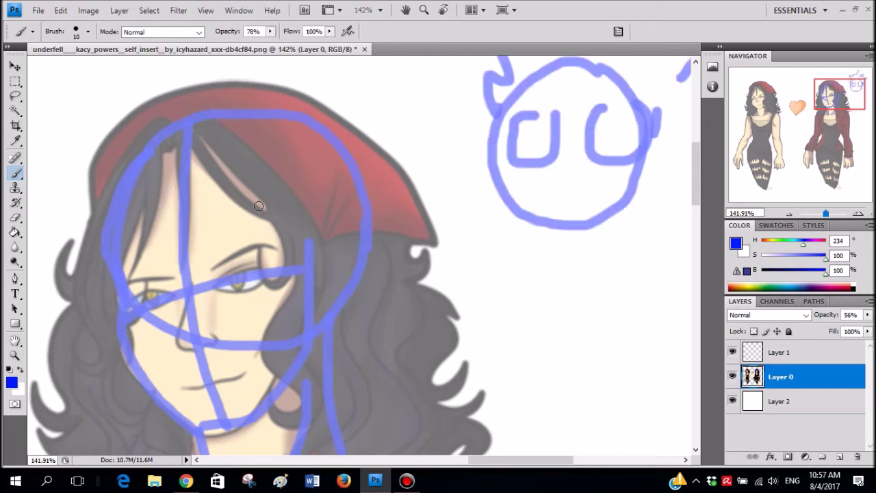
pyautogui.hotkey('ctrl', 'alt', 'z')
pyautogui.scroll(-5, 383, 185)
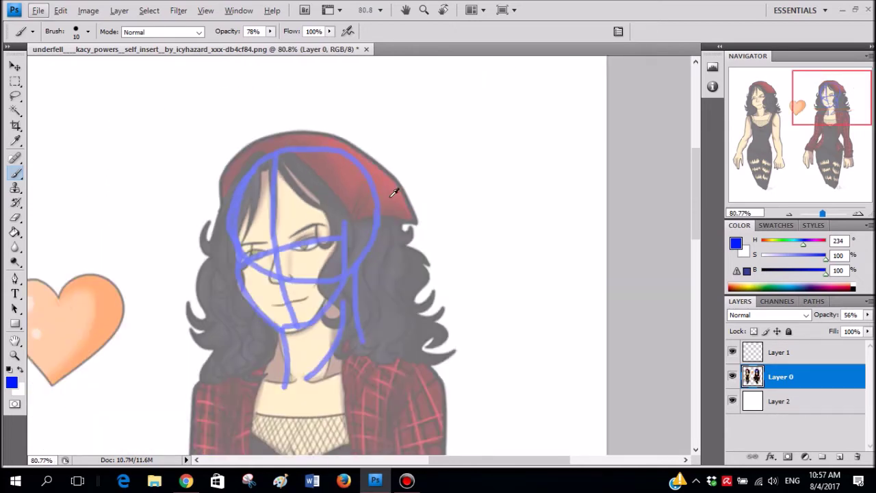
# - Try a second blue curve just inside the back of the skull circle, and undo it
pyautogui.scroll(4, 307, 195)
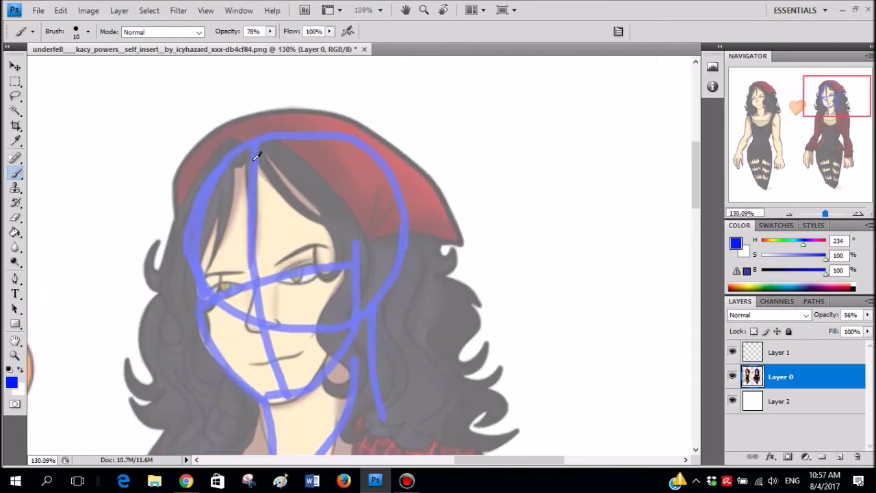
pyautogui.scroll(-3, 383, 171)
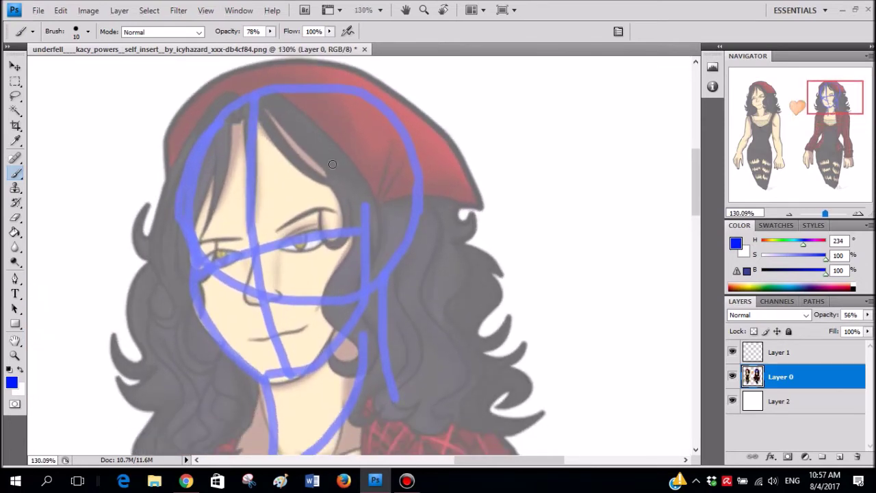
pyautogui.scroll(1, 383, 124)
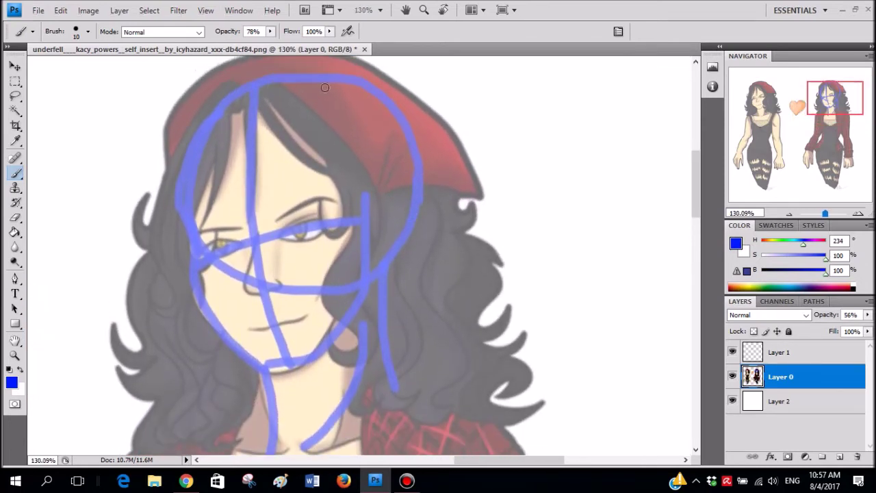
pyautogui.moveTo(383, 147); pyautogui.dragTo(395, 220)
pyautogui.scroll(-3, 418, 148)
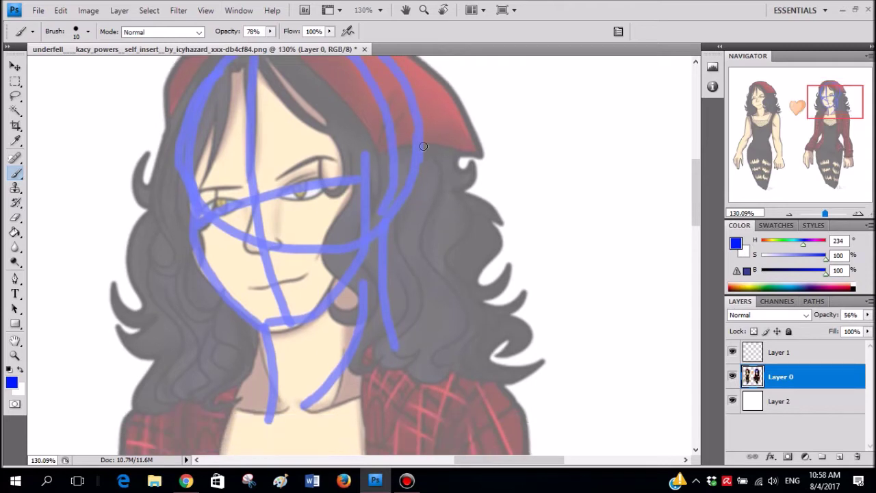
pyautogui.scroll(2, 424, 164)
pyautogui.scroll(-2, 415, 249)
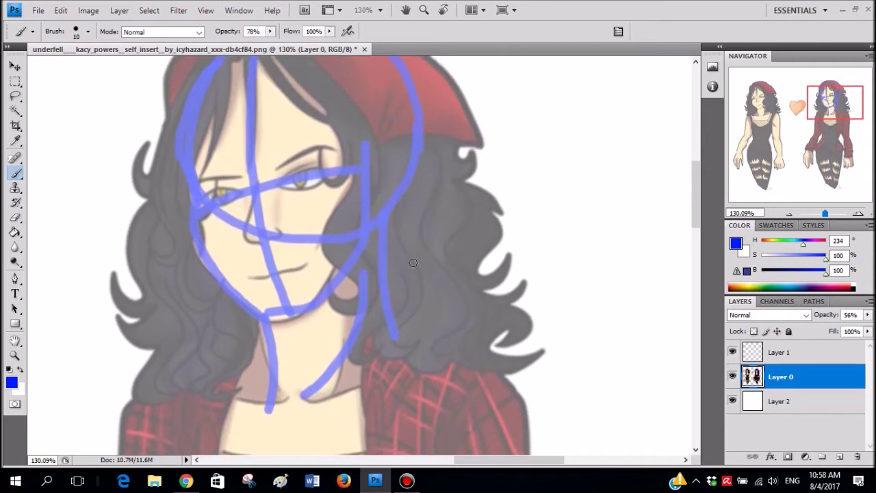
pyautogui.scroll(3, 376, 208)
pyautogui.scroll(-2, 383, 171)
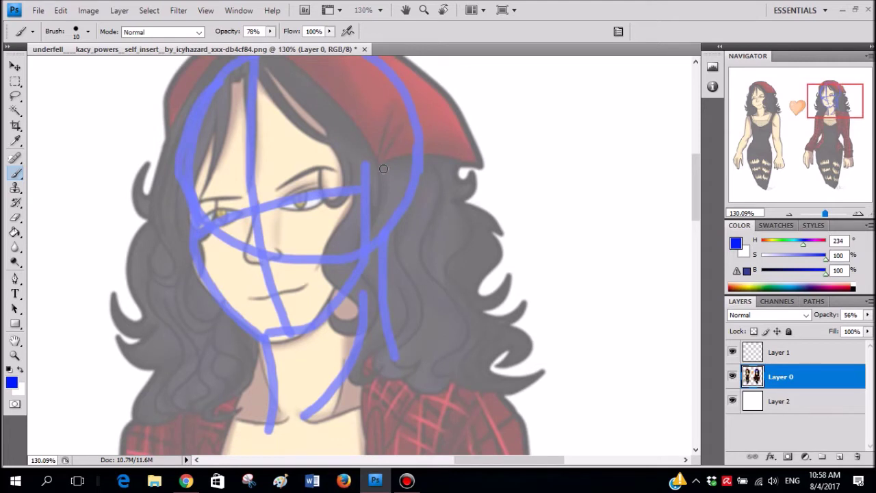
# - Try further blue contour strokes from the top of the skull circle around its back, undoing each of them
pyautogui.scroll(3, 303, 100)
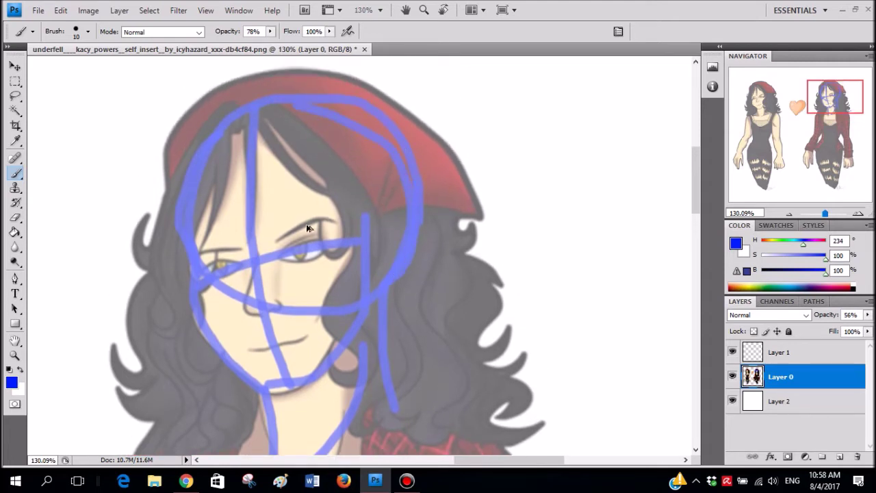
pyautogui.scroll(-3, 312, 226)
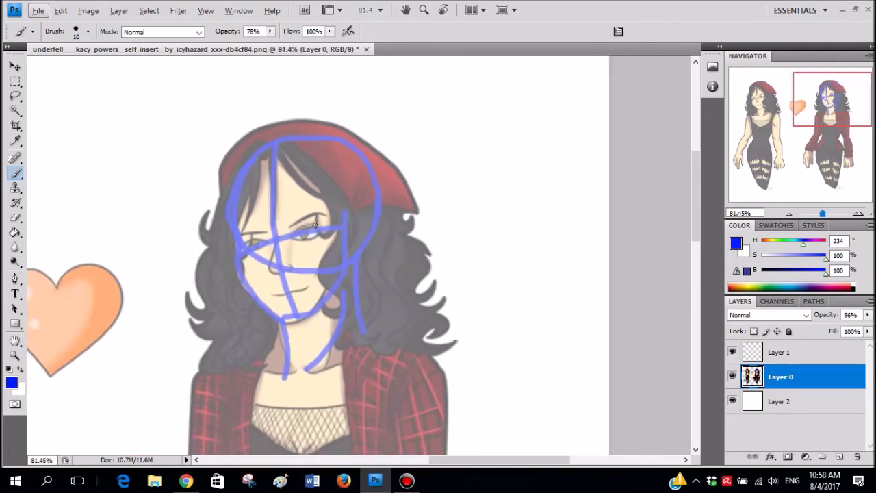
pyautogui.scroll(2, 336, 194)
pyautogui.moveTo(260, 121)
pyautogui.mouseDown()
pyautogui.moveTo(226, 297)
pyautogui.moveTo(333, 265)
pyautogui.mouseUp()
pyautogui.hotkey('ctrl', 'z')
pyautogui.scroll(2, 378, 168)
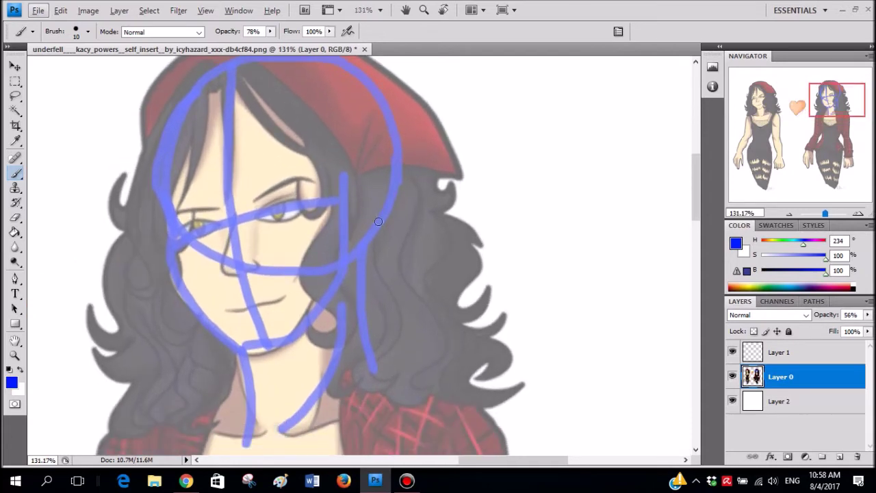
pyautogui.scroll(-3, 415, 187)
pyautogui.scroll(2, 415, 186)
pyautogui.moveTo(412, 169); pyautogui.dragTo(414, 262)
pyautogui.hotkey('ctrl', 'z')
pyautogui.scroll(-2, 445, 215)
# - Move Layer 1 below Layer 0, and turn Layer 0's visibility off and on again before restoring the layer order
pyautogui.moveTo(787, 352); pyautogui.dragTo(821, 381)
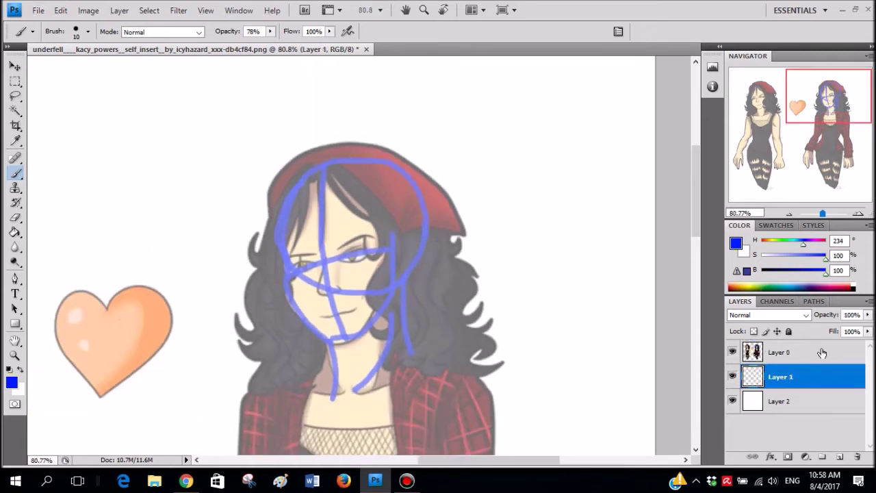
pyautogui.click(816, 353)
pyautogui.click(867, 314)
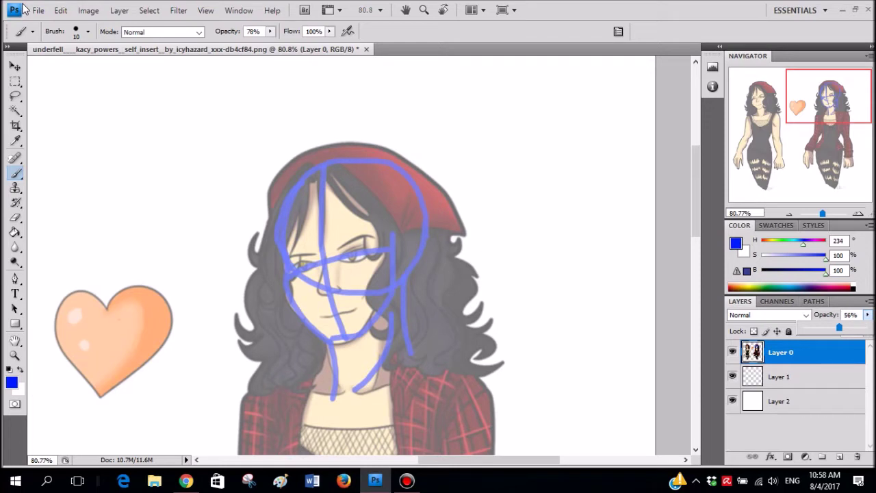
pyautogui.click(811, 377)
pyautogui.click(802, 352)
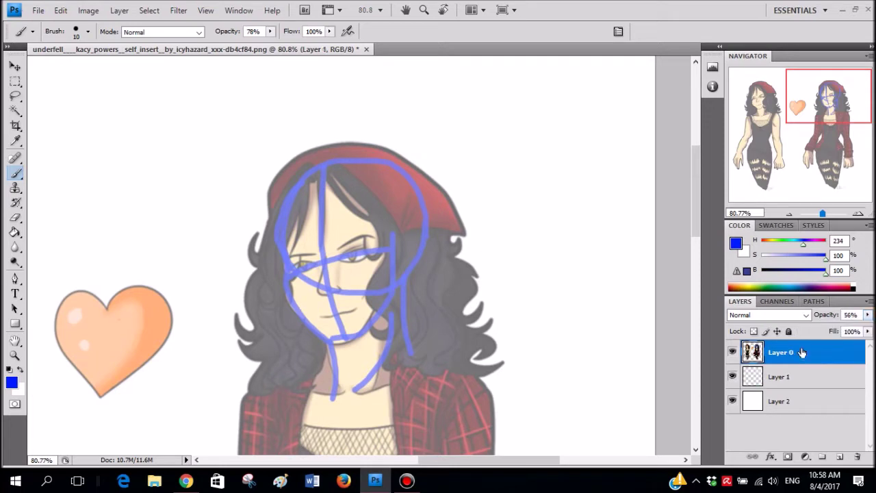
pyautogui.click(732, 352)
pyautogui.click(732, 352)
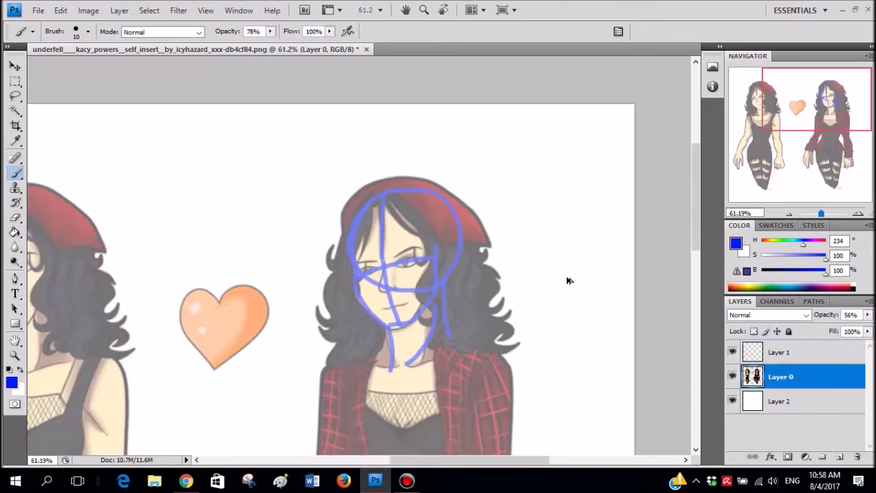
# - Doodle a blue circle with spiky hair beside the figure, and step back through it and the earlier face construction lines
pyautogui.moveTo(538, 145); pyautogui.dragTo(602, 171)
pyautogui.moveTo(551, 168)
pyautogui.mouseDown()
pyautogui.moveTo(526, 226)
pyautogui.moveTo(551, 168)
pyautogui.mouseUp()
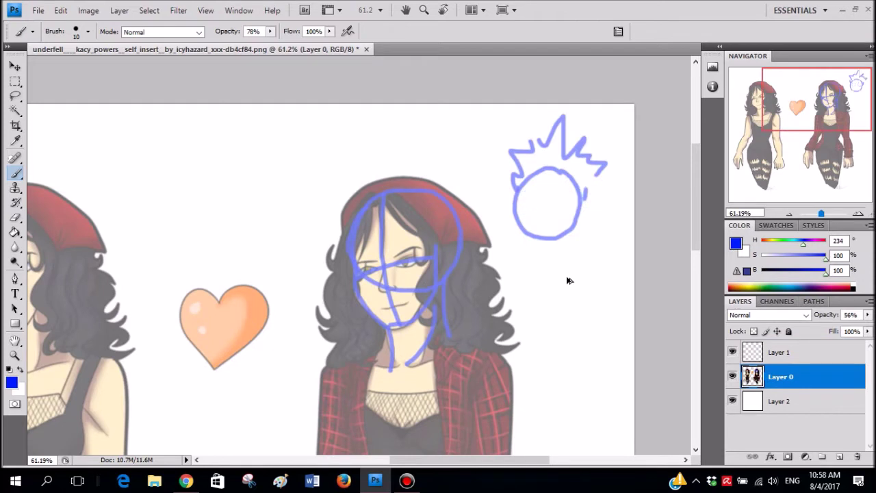
pyautogui.hotkey('ctrl', 'alt', 'z')
pyautogui.hotkey('ctrl', 'alt', 'z')
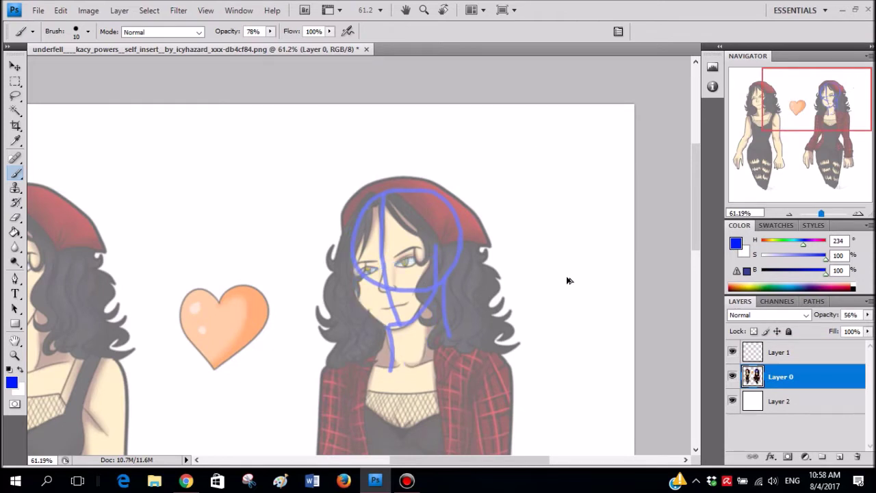
pyautogui.hotkey('ctrl', 'alt', 'z')
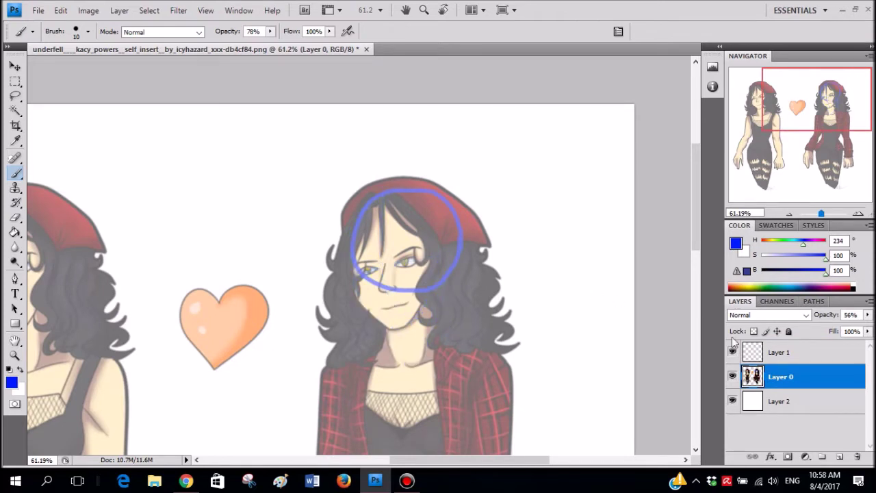
pyautogui.hotkey('ctrl', 'z')
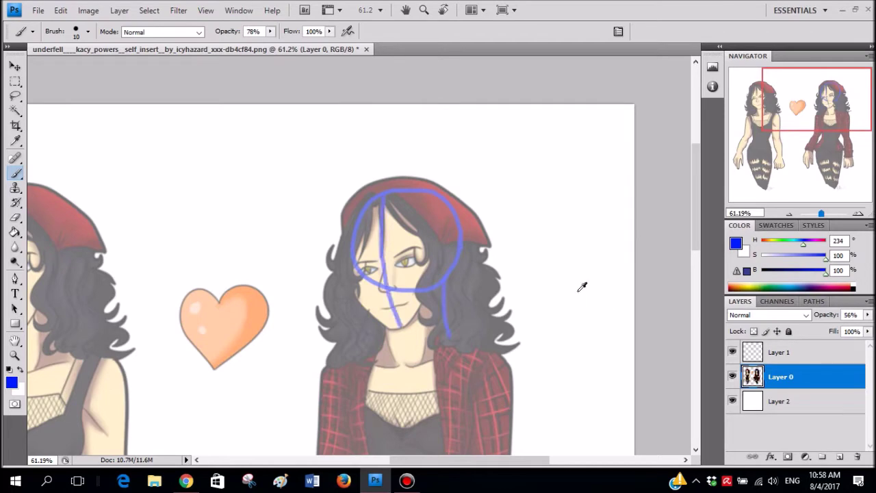
# - Try to open the artwork file again from the materials folder while the marked-up copy is still open
pyautogui.scroll(-1, 536, 280)
pyautogui.hotkey('alt', 'f')
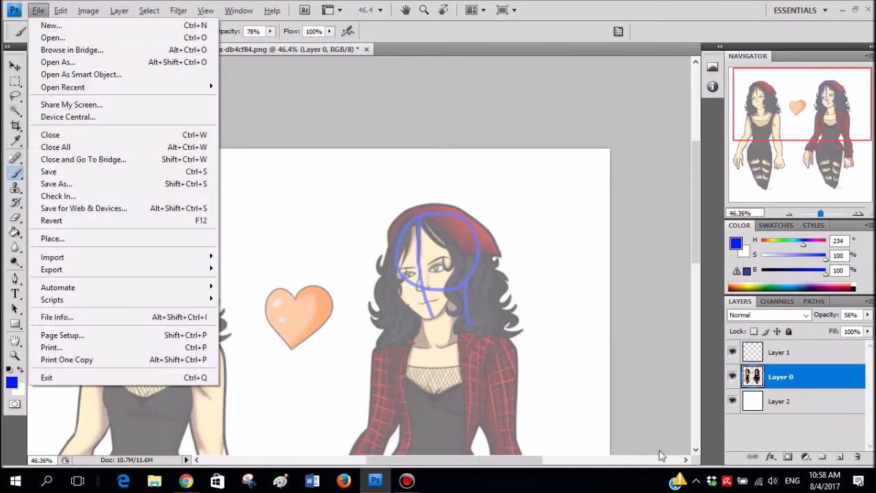
pyautogui.click(407, 83)
pyautogui.scroll(-2, 684, 320)
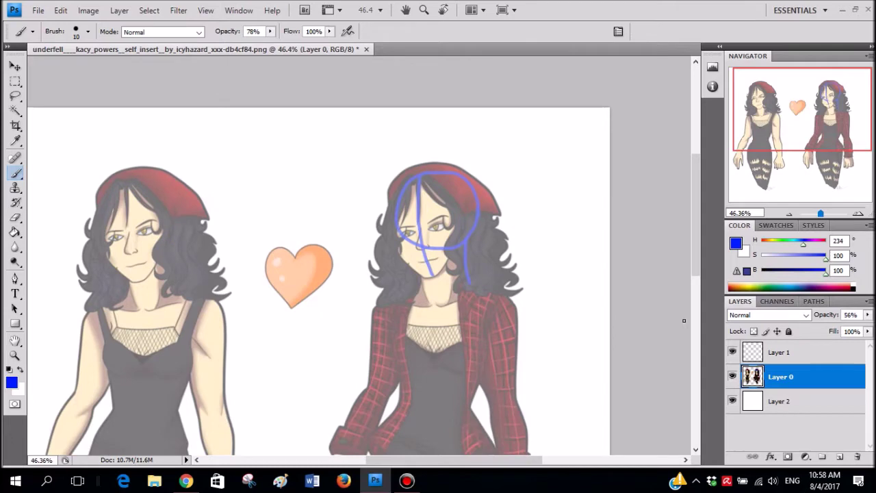
pyautogui.scroll(-2, 683, 320)
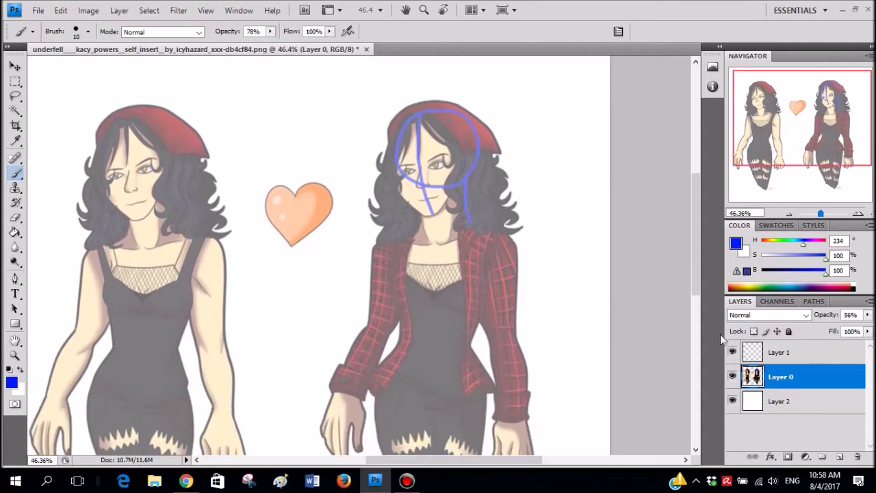
pyautogui.click(48, 13)
pyautogui.click(41, 35)
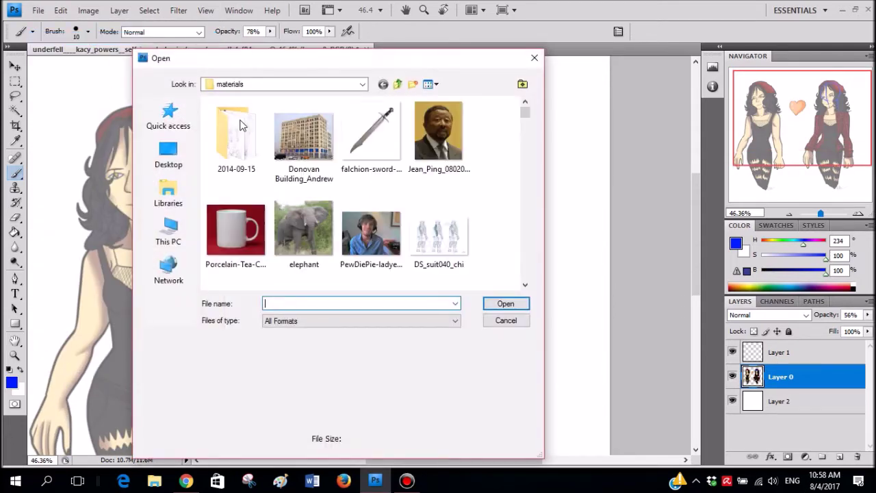
pyautogui.scroll(-10, 265, 118)
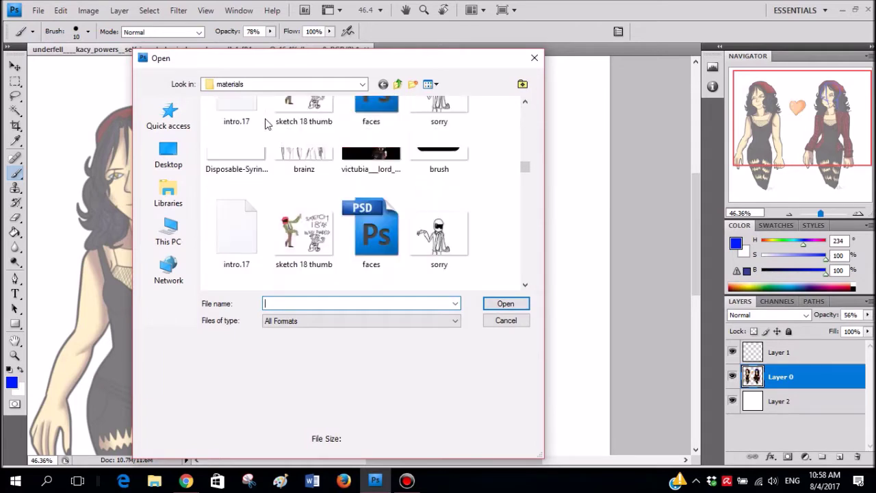
pyautogui.scroll(-6, 265, 120)
pyautogui.doubleClick(236, 226)
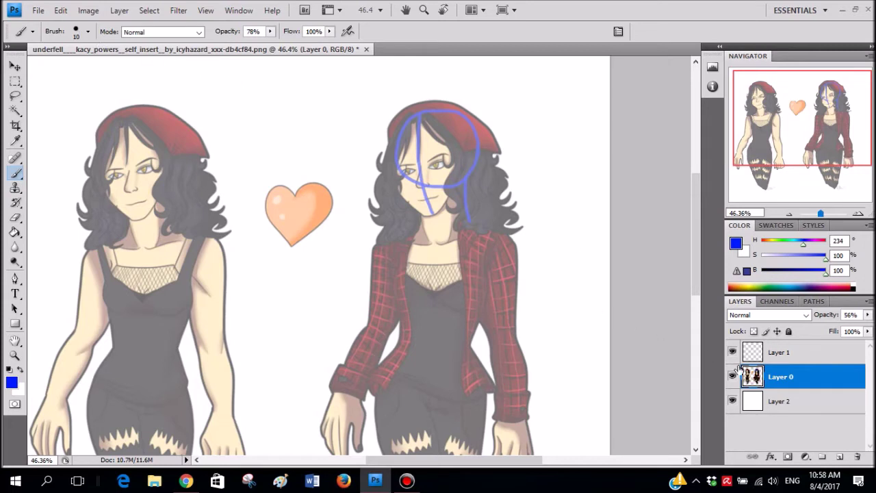
# - Discard the marked-up document by closing it without saving, and reopen the original artwork PNG from the materials folder
pyautogui.press('Delete')
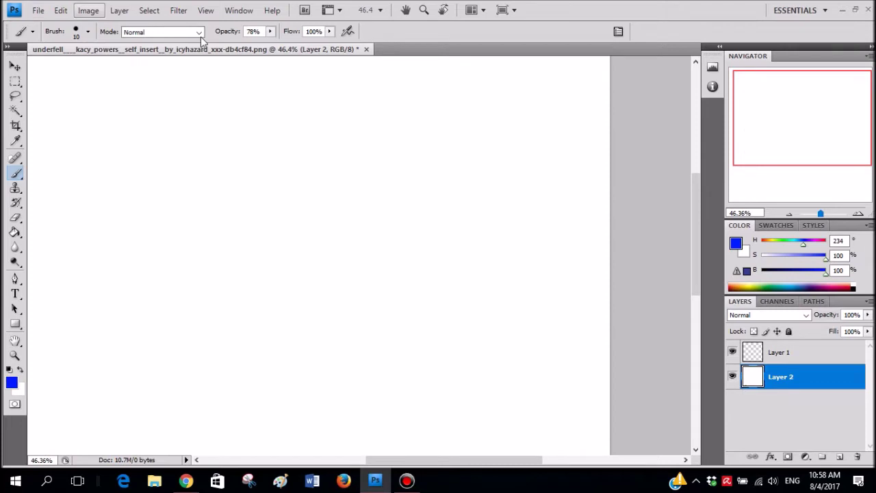
pyautogui.click(366, 49)
pyautogui.click(451, 193)
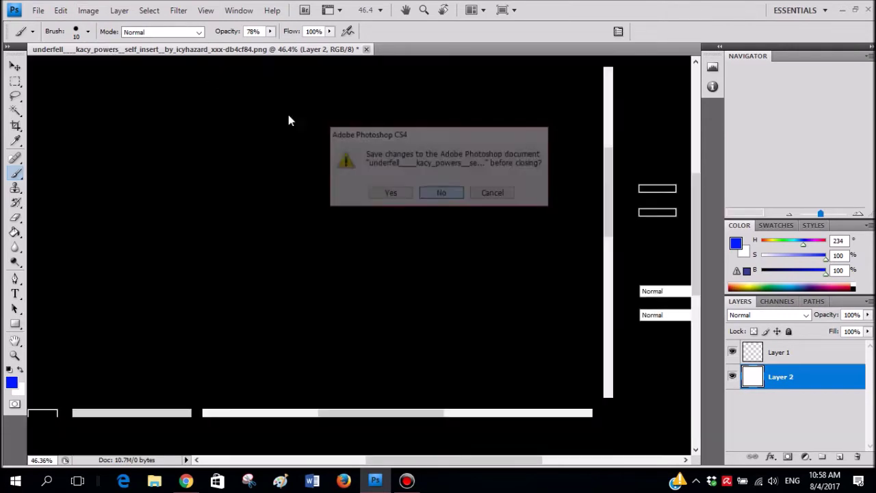
pyautogui.click(39, 10)
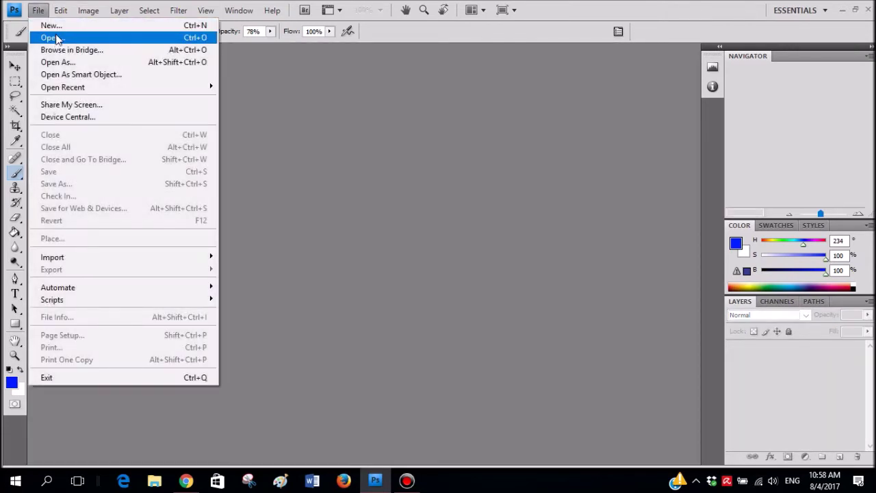
pyautogui.click(58, 35)
pyautogui.scroll(-10, 273, 137)
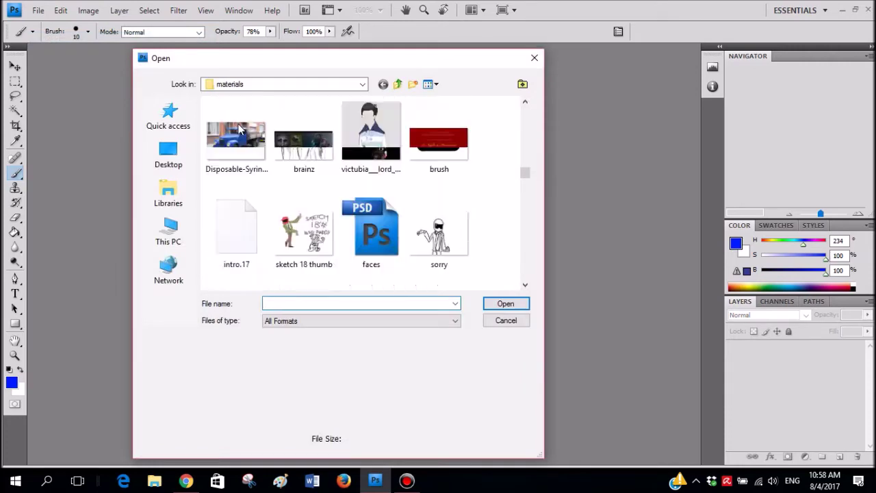
pyautogui.doubleClick(229, 218)
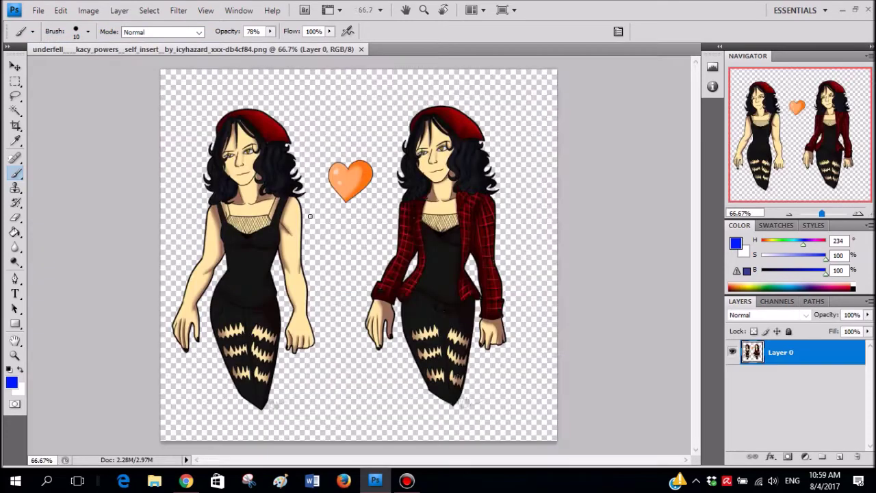
# - Add a new layer beneath Layer 0 and fill it with white as the background
pyautogui.click(839, 456)
pyautogui.moveTo(817, 351); pyautogui.dragTo(814, 384)
pyautogui.press('x')
pyautogui.press('g')
pyautogui.click(367, 217)
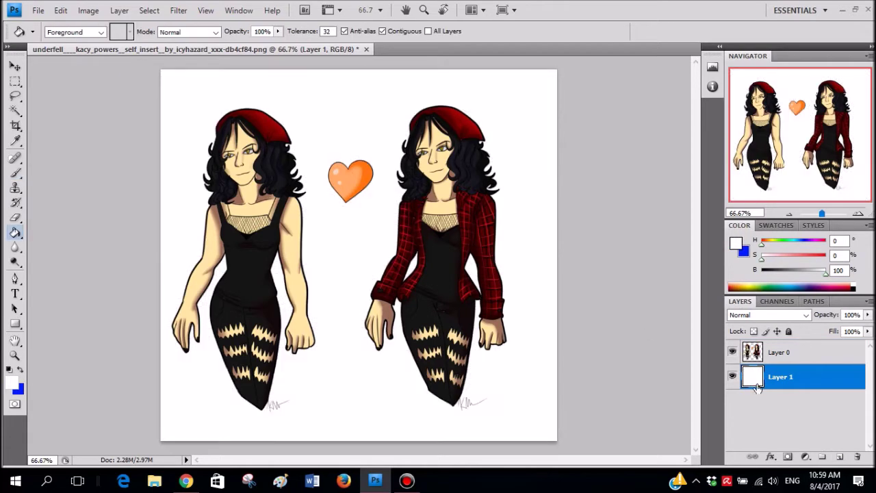
# - Resize the image to a width of 2000 pixels with Layer 0 selected, and fit it on screen
pyautogui.click(772, 351)
pyautogui.click(88, 11)
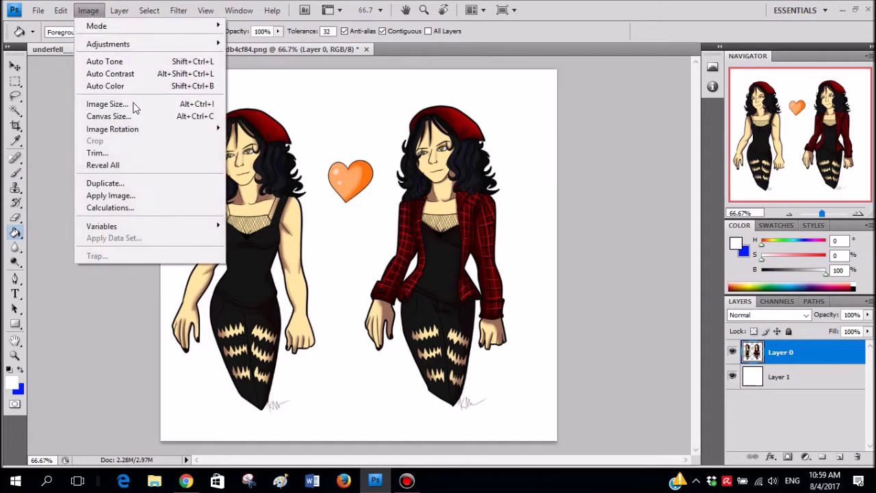
pyautogui.click(109, 104)
pyautogui.write('2000')
pyautogui.click(537, 110)
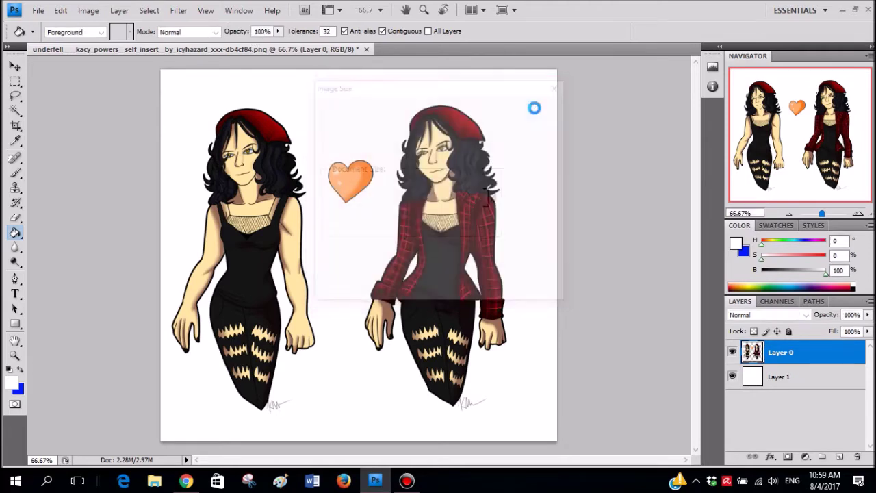
pyautogui.hotkey('ctrl', '0')
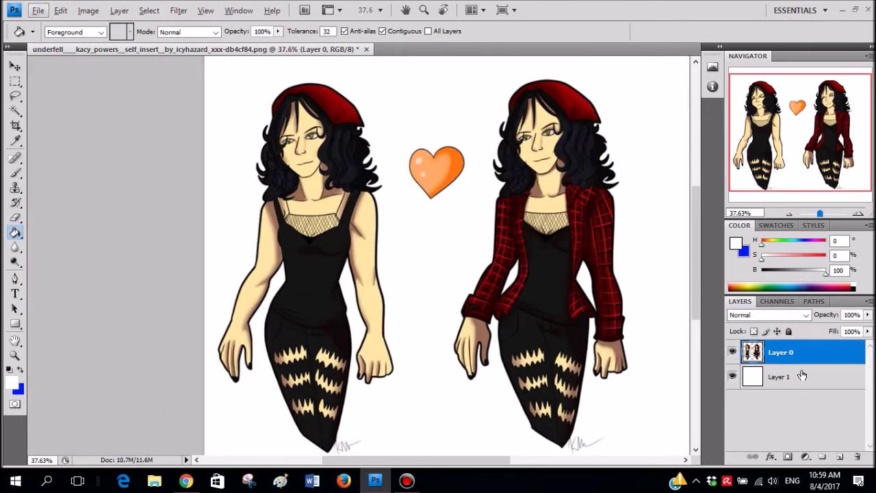
# - Add a new empty layer above the artwork and switch to the Brush tool
pyautogui.click(837, 457)
pyautogui.hscroll(2, 565, 267)
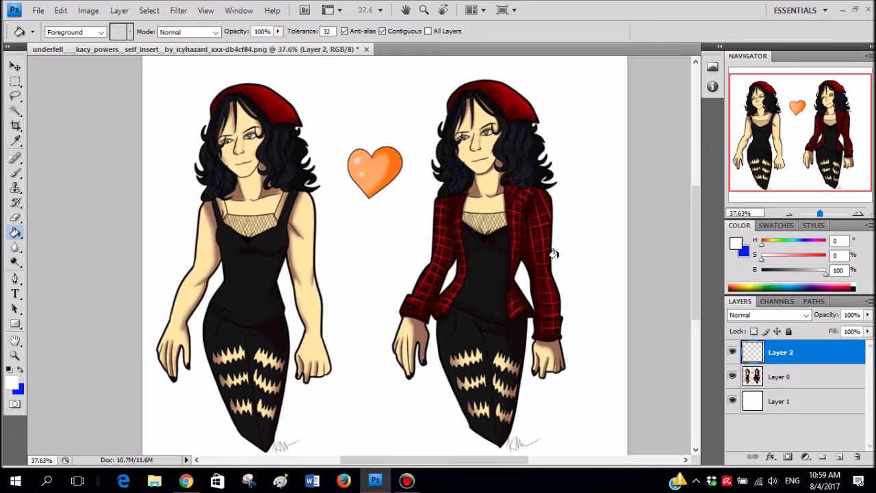
pyautogui.press('b')
# - Lower Layer 0's opacity to 37%, and return to Layer 2 with blue as the brush colour
pyautogui.click(796, 380)
pyautogui.scroll(1, 512, 236)
pyautogui.moveTo(868, 315); pyautogui.dragTo(826, 327)
pyautogui.click(738, 333)
pyautogui.click(751, 351)
pyautogui.hscroll(2, 531, 199)
pyautogui.scroll(1, 531, 199)
pyautogui.press('x')
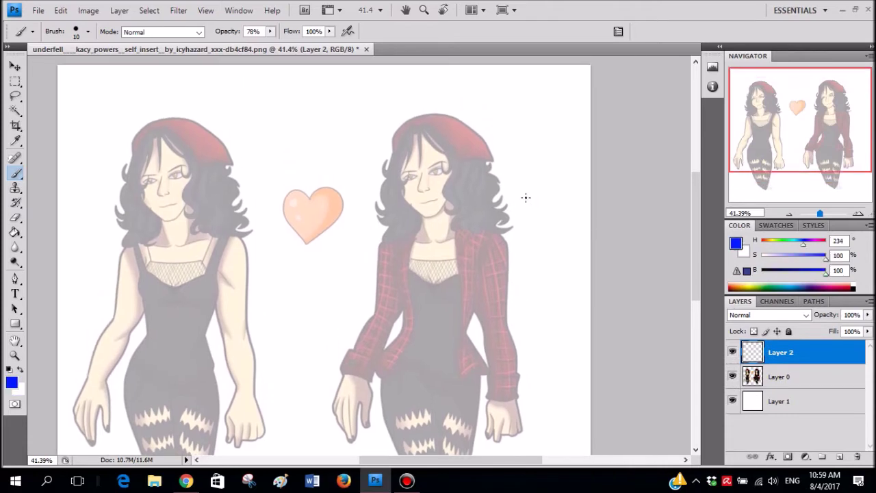
# - Try first blue strokes over the head of the figure in the red jacket, undoing each one
pyautogui.hscroll(2, 410, 173)
pyautogui.scroll(5, 410, 175)
pyautogui.moveTo(352, 209); pyautogui.dragTo(364, 173)
pyautogui.hotkey('ctrl', 'z')
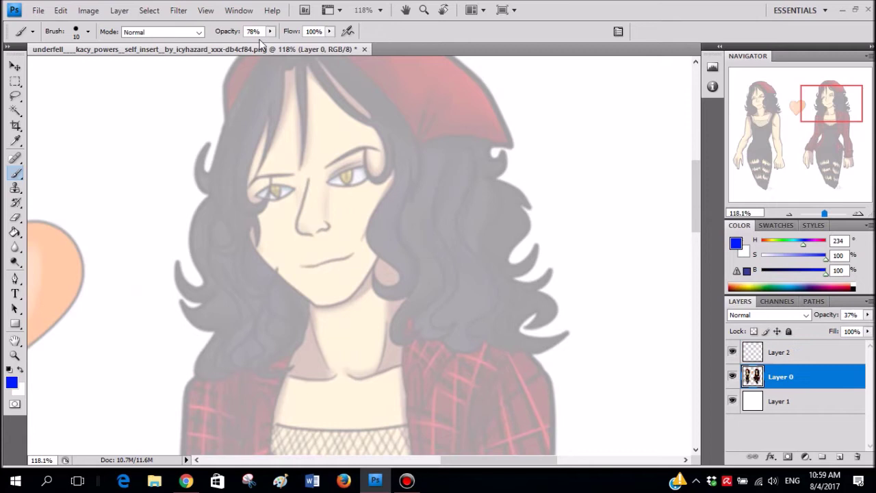
pyautogui.click(780, 352)
pyautogui.hscroll(1, 378, 212)
pyautogui.scroll(2, 378, 213)
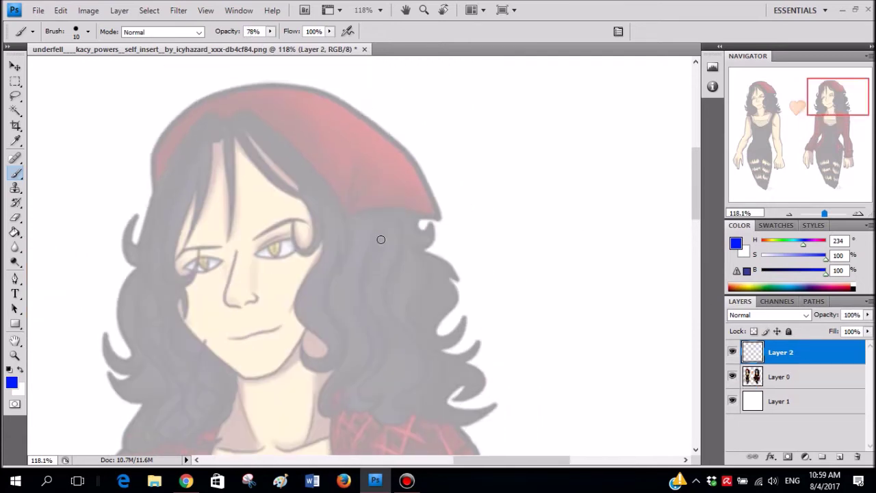
pyautogui.scroll(-2, 366, 213)
pyautogui.moveTo(346, 177)
pyautogui.mouseDown()
pyautogui.moveTo(520, 239)
pyautogui.moveTo(427, 306)
pyautogui.moveTo(260, 165)
pyautogui.moveTo(192, 280)
pyautogui.mouseUp()
pyautogui.hotkey('ctrl', 'z')
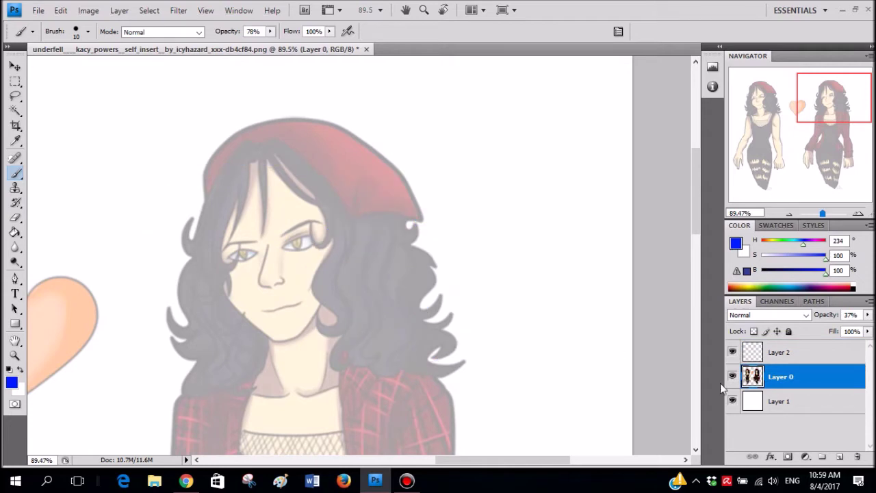
# - Reselect Layer 2 and mark the back of the jacketed figure's head with a blue dot
pyautogui.click(780, 352)
pyautogui.scroll(3, 368, 162)
pyautogui.moveTo(385, 217)
pyautogui.mouseDown()
pyautogui.moveTo(380, 181)
pyautogui.moveTo(392, 211)
pyautogui.mouseUp()
pyautogui.hotkey('ctrl', 'z')
pyautogui.click(816, 352)
pyautogui.click(867, 315)
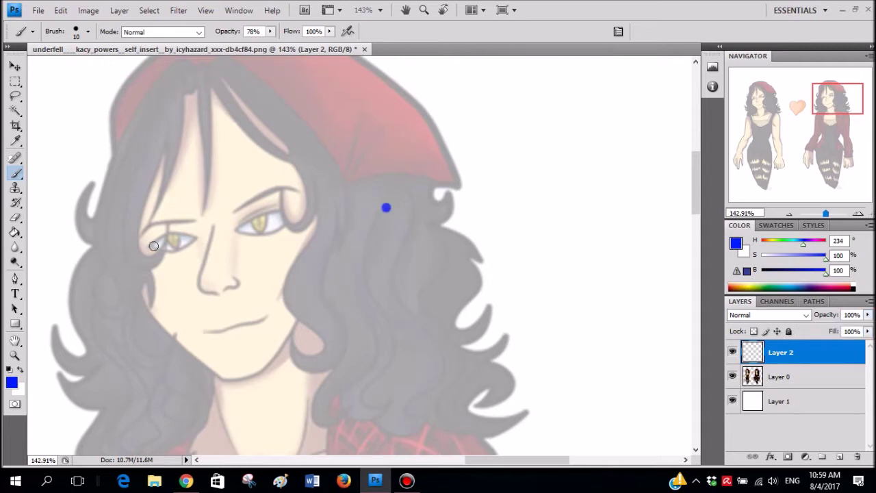
# - Draw the blue head contour from the back of the skull over the beret and down the far cheek to the chin
pyautogui.scroll(2, 390, 258)
pyautogui.moveTo(368, 184)
pyautogui.mouseDown()
pyautogui.moveTo(342, 140)
pyautogui.moveTo(303, 112)
pyautogui.mouseUp()
pyautogui.hotkey('ctrl', 'z')
pyautogui.moveTo(389, 239)
pyautogui.mouseDown()
pyautogui.moveTo(368, 150)
pyautogui.moveTo(357, 127)
pyautogui.moveTo(331, 107)
pyautogui.moveTo(264, 95)
pyautogui.moveTo(211, 99)
pyautogui.moveTo(151, 130)
pyautogui.mouseUp()
pyautogui.hotkey('ctrl', 'z')
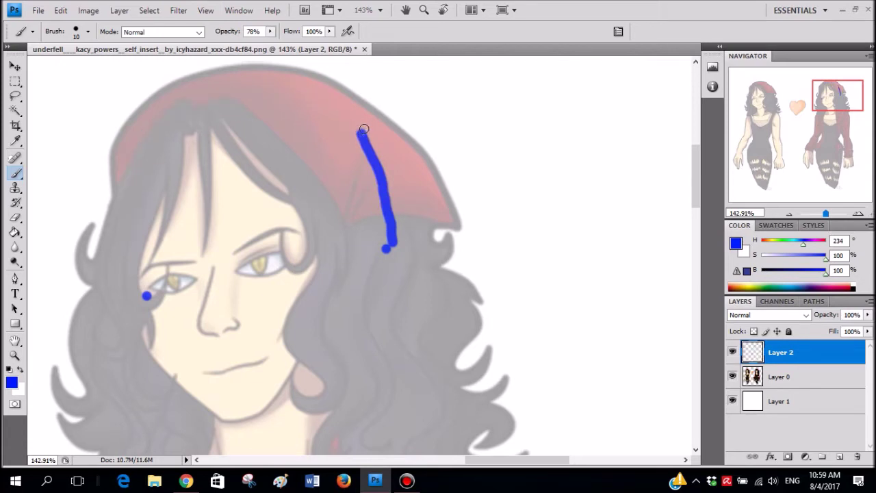
pyautogui.hotkey('ctrl', 'z')
pyautogui.moveTo(362, 132)
pyautogui.mouseDown()
pyautogui.moveTo(307, 99)
pyautogui.moveTo(202, 111)
pyautogui.moveTo(142, 145)
pyautogui.moveTo(135, 280)
pyautogui.moveTo(162, 357)
pyautogui.moveTo(219, 420)
pyautogui.mouseUp()
pyautogui.scroll(-3, 338, 225)
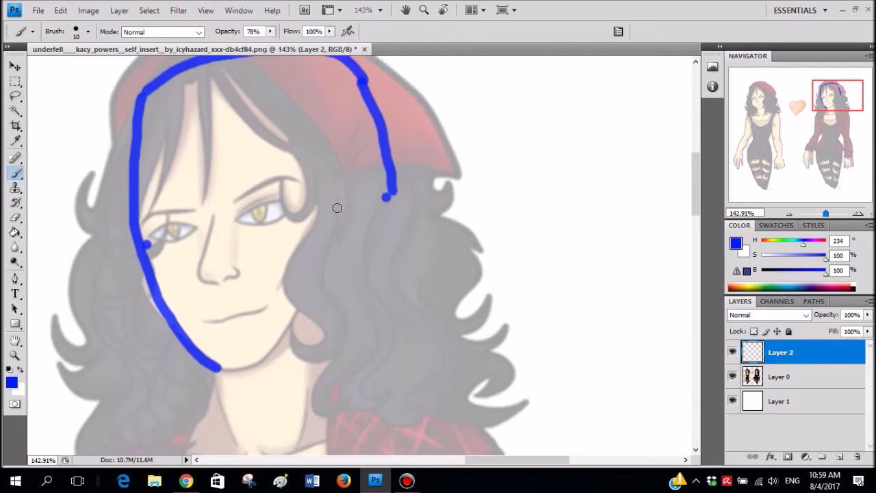
# - Try a blue line from the near temple down the jaw to the chin, and step back through it
pyautogui.moveTo(321, 162)
pyautogui.mouseDown()
pyautogui.moveTo(332, 261)
pyautogui.moveTo(286, 335)
pyautogui.moveTo(255, 357)
pyautogui.moveTo(217, 361)
pyautogui.mouseUp()
pyautogui.hotkey('ctrl', 'alt', 'z')
pyautogui.hotkey('ctrl', 'alt', 'z')
pyautogui.hotkey('ctrl', 'alt', 'z')
pyautogui.scroll(2, 236, 250)
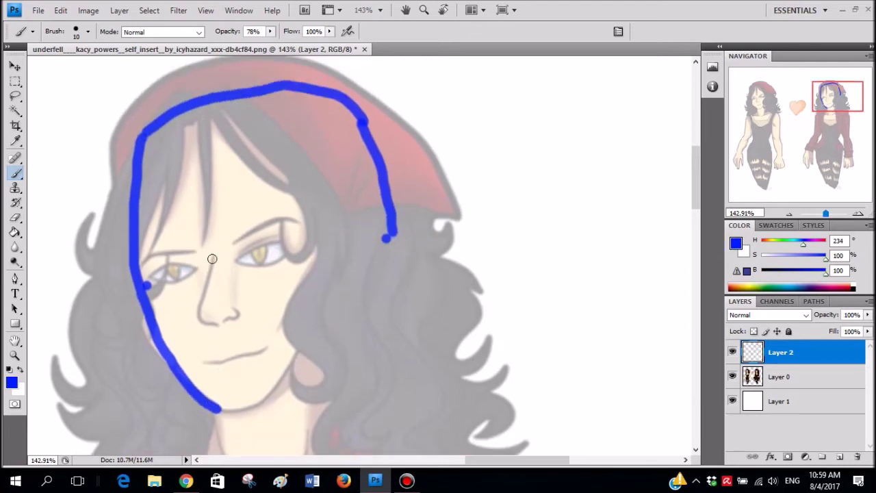
# - Try a blue eye line across the face with temple and jaw strokes, and step back through the attempts
pyautogui.moveTo(140, 282)
pyautogui.mouseDown()
pyautogui.moveTo(209, 289)
pyautogui.moveTo(310, 255)
pyautogui.mouseUp()
pyautogui.hotkey('ctrl', 'z')
pyautogui.moveTo(136, 290)
pyautogui.mouseDown()
pyautogui.moveTo(222, 247)
pyautogui.moveTo(303, 237)
pyautogui.mouseUp()
pyautogui.moveTo(309, 157)
pyautogui.mouseDown()
pyautogui.moveTo(348, 280)
pyautogui.moveTo(357, 346)
pyautogui.mouseUp()
pyautogui.hotkey('ctrl', 'z')
pyautogui.moveTo(301, 177)
pyautogui.mouseDown()
pyautogui.moveTo(340, 356)
pyautogui.moveTo(250, 372)
pyautogui.moveTo(230, 386)
pyautogui.mouseUp()
pyautogui.hotkey('ctrl', 'alt', 'z')
pyautogui.hotkey('ctrl', 'alt', 'z')
pyautogui.hotkey('ctrl', 'alt', 'z')
pyautogui.hotkey('ctrl', 'alt', 'z')
pyautogui.hotkey('ctrl', 'alt', 'z')
pyautogui.hotkey('ctrl', 'shift', 'z')
# - Draw the near temple and jaw line down to the chin, plus an eye line and a vertical centre line across the face
pyautogui.scroll(-1, 331, 219)
pyautogui.moveTo(327, 180)
pyautogui.mouseDown()
pyautogui.moveTo(342, 259)
pyautogui.moveTo(299, 332)
pyautogui.moveTo(272, 371)
pyautogui.moveTo(205, 377)
pyautogui.mouseUp()
pyautogui.moveTo(154, 262)
pyautogui.mouseDown()
pyautogui.moveTo(237, 224)
pyautogui.moveTo(325, 212)
pyautogui.moveTo(335, 238)
pyautogui.moveTo(280, 227)
pyautogui.moveTo(147, 259)
pyautogui.mouseUp()
pyautogui.hotkey('ctrl', 'alt', 'z')
pyautogui.moveTo(191, 77)
pyautogui.mouseDown()
pyautogui.moveTo(255, 371)
pyautogui.moveTo(206, 208)
pyautogui.moveTo(199, 86)
pyautogui.mouseUp()
pyautogui.hotkey('ctrl', 'alt', 'z')
pyautogui.scroll(-1, 368, 185)
pyautogui.scroll(3, 377, 164)
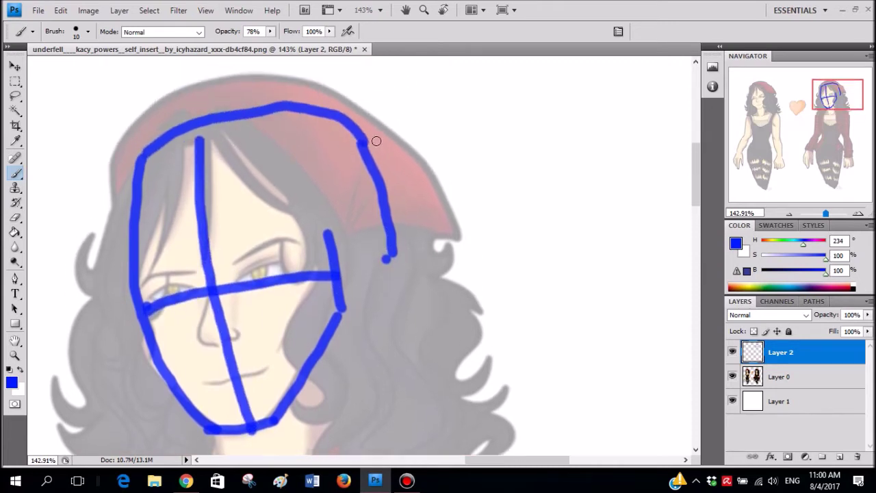
# - Set the Eraser to a 15 px diameter and thin out the skull contour over the back of the beret
pyautogui.press('x')
pyautogui.moveTo(369, 125); pyautogui.dragTo(400, 279)
pyautogui.hotkey('ctrl', 'z')
pyautogui.press('e')
pyautogui.rightClick(488, 140)
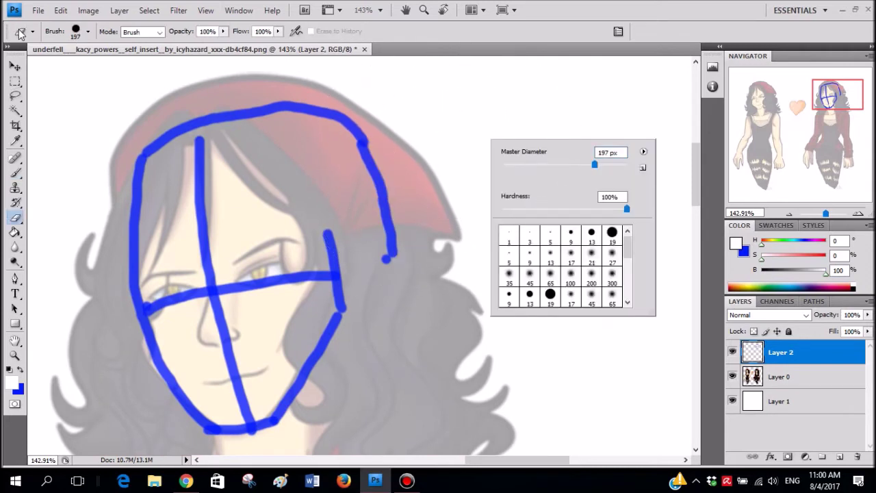
pyautogui.click(511, 164)
pyautogui.moveTo(309, 98)
pyautogui.mouseDown()
pyautogui.moveTo(354, 120)
pyautogui.moveTo(380, 150)
pyautogui.moveTo(328, 108)
pyautogui.moveTo(265, 100)
pyautogui.moveTo(330, 112)
pyautogui.moveTo(383, 141)
pyautogui.moveTo(398, 314)
pyautogui.mouseUp()
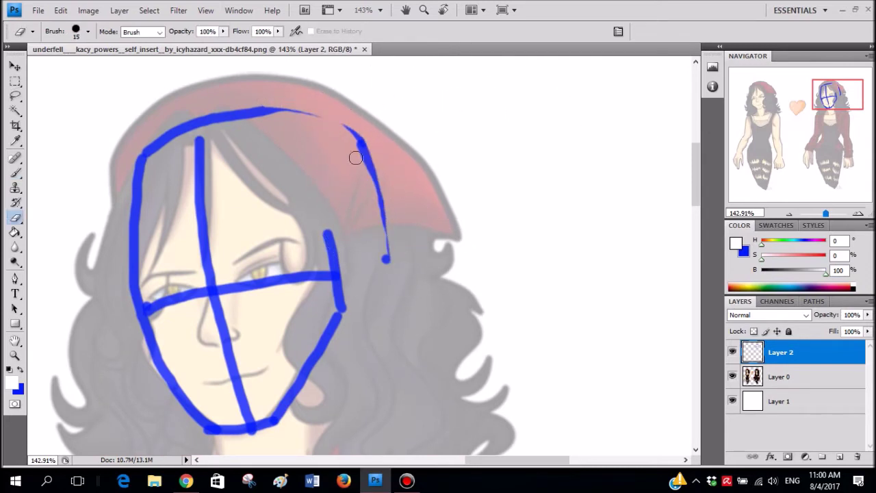
# - Redraw the back of the skull as a rounder blue curve and continue it with a line for the back of the neck
pyautogui.press('x')
pyautogui.press('b')
pyautogui.moveTo(262, 109)
pyautogui.mouseDown()
pyautogui.moveTo(316, 119)
pyautogui.moveTo(356, 143)
pyautogui.moveTo(387, 221)
pyautogui.moveTo(374, 312)
pyautogui.mouseUp()
pyautogui.scroll(-3, 374, 312)
pyautogui.moveTo(381, 169); pyautogui.dragTo(363, 302)
pyautogui.hotkey('ctrl', 'z')
pyautogui.moveTo(377, 192); pyautogui.dragTo(355, 318)
pyautogui.scroll(-2, 355, 318)
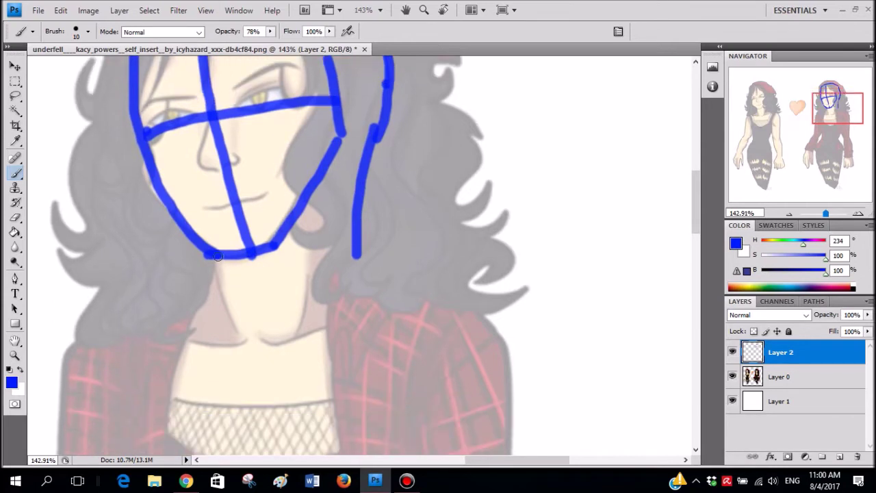
# - Draw the front neck line down from the chin, and hide and show Layer 0 to check the guides alone
pyautogui.moveTo(226, 259); pyautogui.dragTo(234, 326)
pyautogui.scroll(-3, 334, 248)
pyautogui.scroll(2, 353, 197)
pyautogui.click(732, 376)
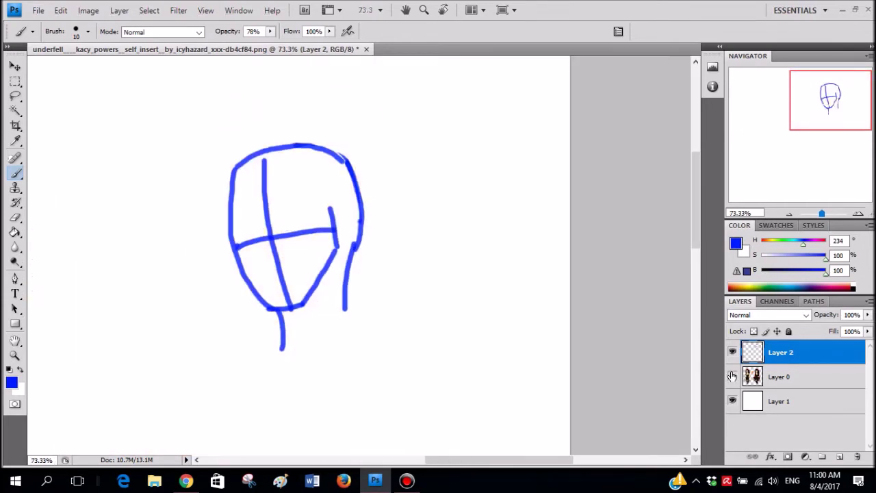
pyautogui.click(732, 375)
# - Draw a blue shoulder line sloping from the front neck line out to the far shoulder, redoing the first attempt
pyautogui.scroll(2, 364, 308)
pyautogui.scroll(1, 180, 284)
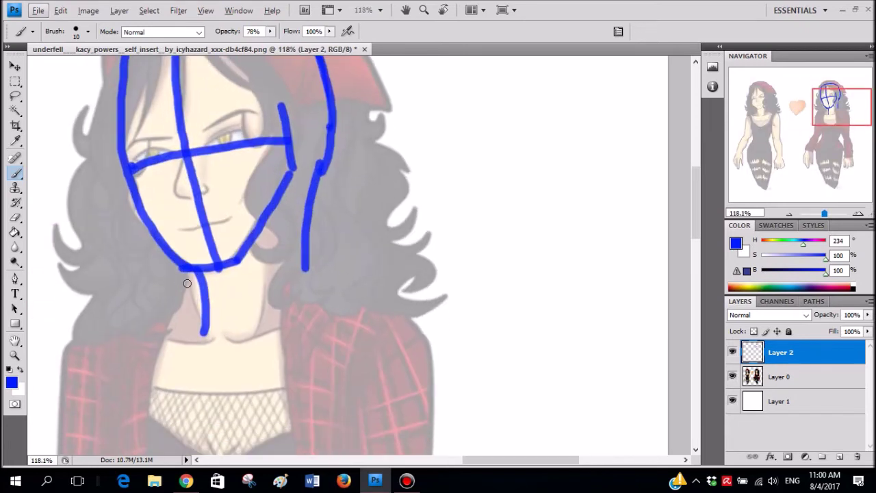
pyautogui.moveTo(205, 295); pyautogui.dragTo(137, 321)
pyautogui.hotkey('ctrl', 'z')
pyautogui.moveTo(203, 289); pyautogui.dragTo(94, 345)
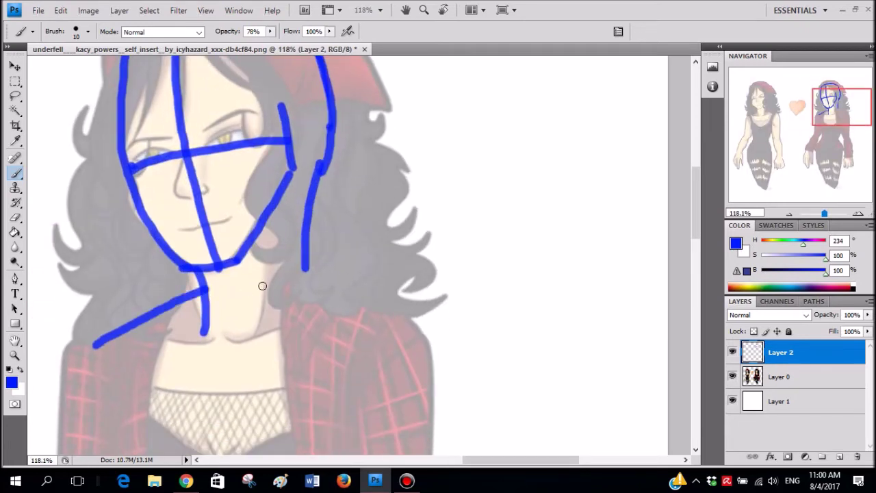
# - Undo the shoulder and front neck lines, and try a blue curve along the side of the face over the forehead
pyautogui.scroll(-1, 274, 273)
pyautogui.hotkey('ctrl', 'z')
pyautogui.scroll(4, 295, 249)
pyautogui.moveTo(299, 268)
pyautogui.mouseDown()
pyautogui.moveTo(273, 134)
pyautogui.moveTo(214, 113)
pyautogui.mouseUp()
pyautogui.hscroll(-2, 338, 204)
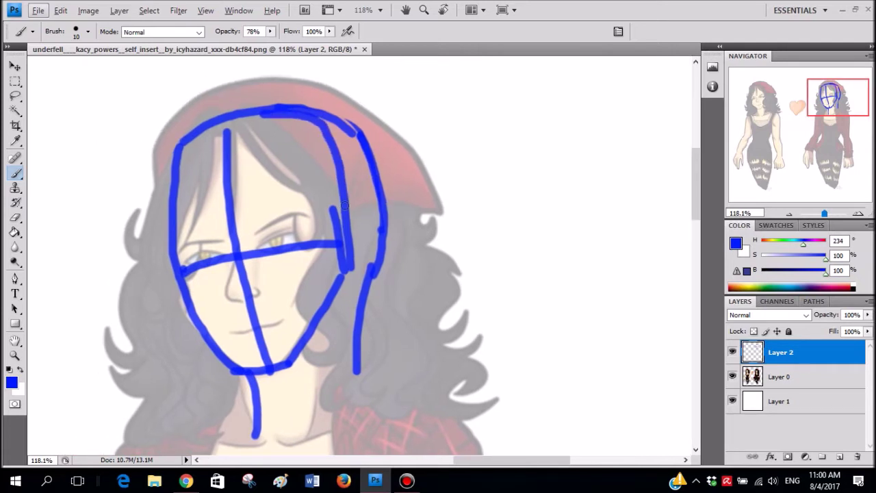
pyautogui.hotkey('ctrl', 'alt', 'z')
pyautogui.hotkey('ctrl', 'alt', 'z')
pyautogui.moveTo(220, 141); pyautogui.dragTo(253, 352)
pyautogui.hotkey('ctrl', 'alt', 'z')
pyautogui.moveTo(202, 238)
pyautogui.mouseDown()
pyautogui.moveTo(145, 220)
pyautogui.moveTo(147, 269)
pyautogui.mouseUp()
pyautogui.hotkey('ctrl', 'alt', 'z')
pyautogui.scroll(4, 232, 279)
pyautogui.moveTo(217, 233); pyautogui.dragTo(256, 370)
pyautogui.hotkey('ctrl', 'alt', 'z')
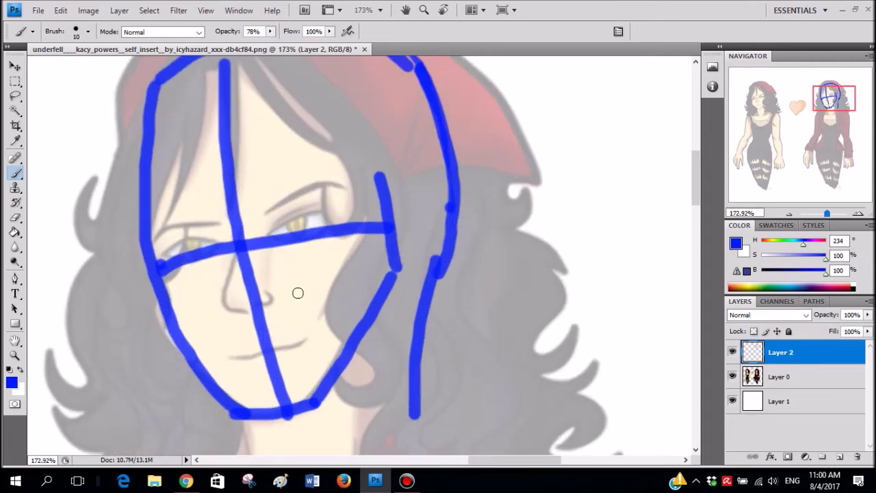
pyautogui.scroll(-2, 308, 297)
pyautogui.scroll(-3, 340, 275)
pyautogui.scroll(1, 348, 274)
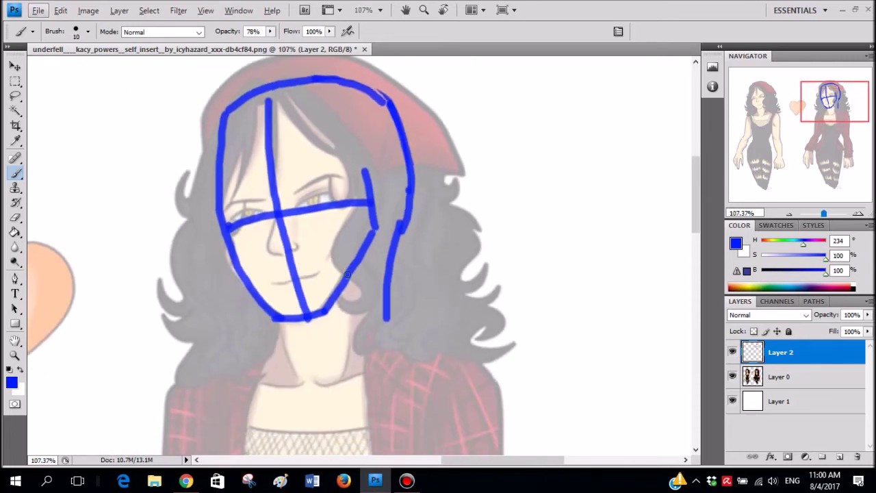
# - Enlarge the Eraser to 370 px and wipe all blue construction lines off Layer 2
pyautogui.scroll(1, 372, 237)
pyautogui.press('e')
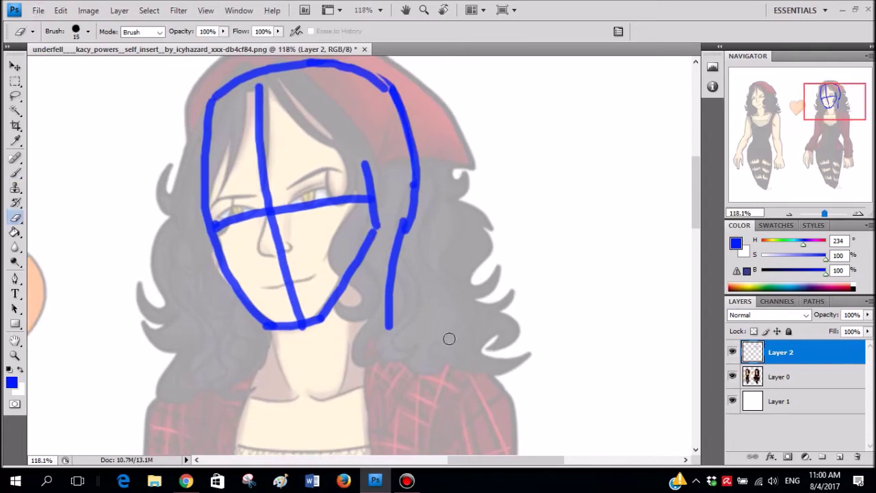
pyautogui.rightClick(461, 190)
pyautogui.click(580, 212)
pyautogui.moveTo(322, 120)
pyautogui.mouseDown()
pyautogui.moveTo(259, 328)
pyautogui.moveTo(356, 198)
pyautogui.mouseUp()
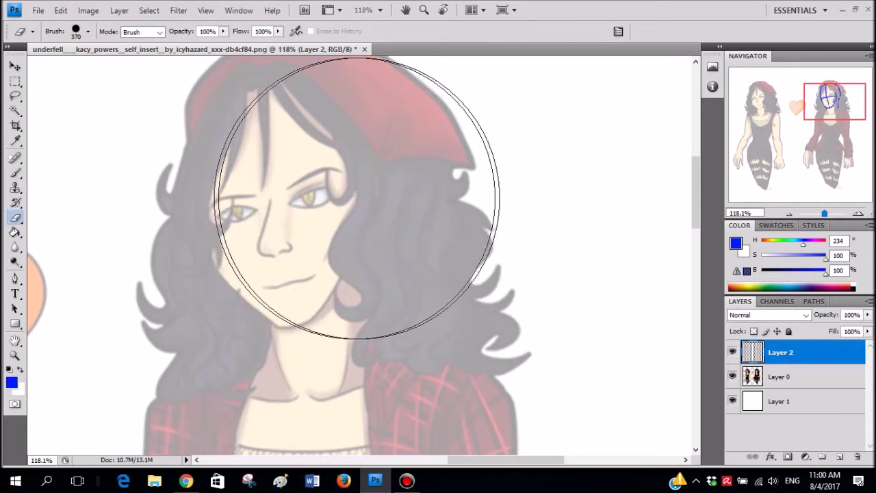
# - Brush a blue circle for the cranium over the beret, forehead and eyes, redoing the first attempts
pyautogui.press('b')
pyautogui.scroll(1, 381, 291)
pyautogui.moveTo(385, 258); pyautogui.dragTo(374, 166)
pyautogui.hotkey('ctrl', 'z')
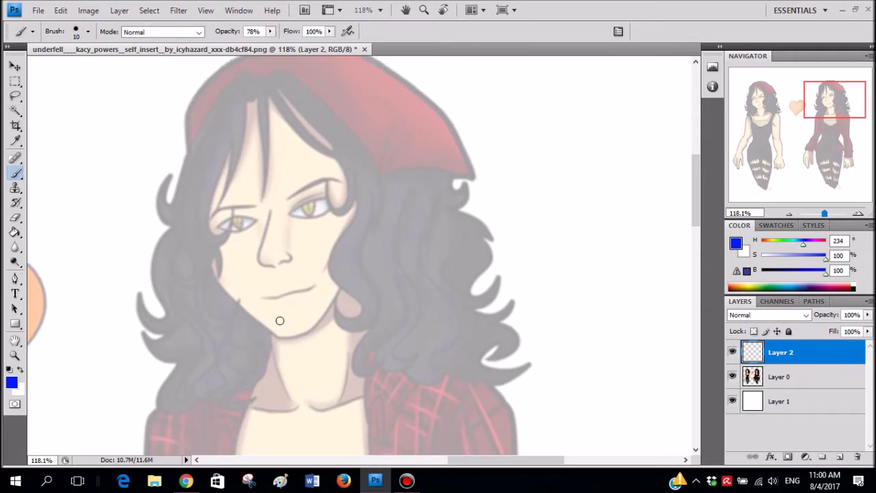
pyautogui.scroll(2, 371, 167)
pyautogui.moveTo(363, 133)
pyautogui.mouseDown()
pyautogui.moveTo(225, 144)
pyautogui.moveTo(215, 261)
pyautogui.moveTo(306, 309)
pyautogui.moveTo(395, 272)
pyautogui.mouseUp()
pyautogui.moveTo(404, 232)
pyautogui.mouseDown()
pyautogui.moveTo(393, 167)
pyautogui.moveTo(343, 123)
pyautogui.moveTo(291, 116)
pyautogui.moveTo(255, 127)
pyautogui.moveTo(221, 157)
pyautogui.moveTo(205, 200)
pyautogui.mouseUp()
pyautogui.hotkey('ctrl', 'z')
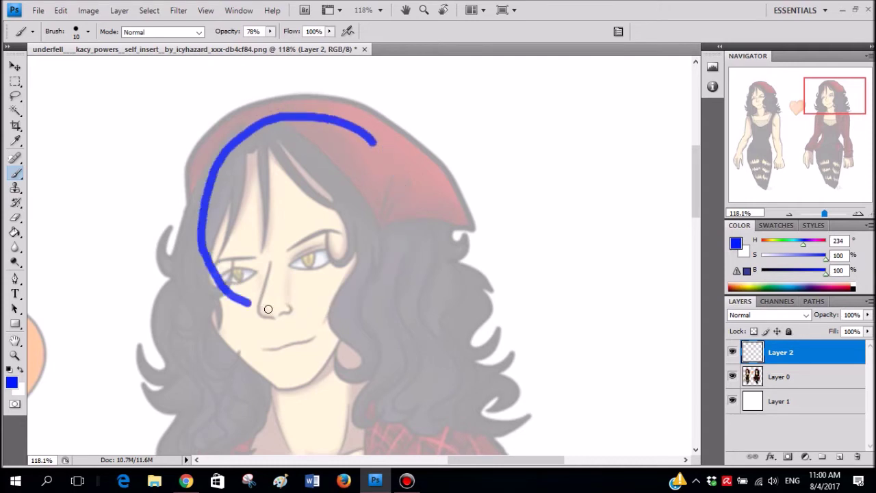
pyautogui.moveTo(341, 303)
pyautogui.mouseDown()
pyautogui.moveTo(393, 207)
pyautogui.moveTo(281, 115)
pyautogui.mouseUp()
pyautogui.scroll(-1, 277, 83)
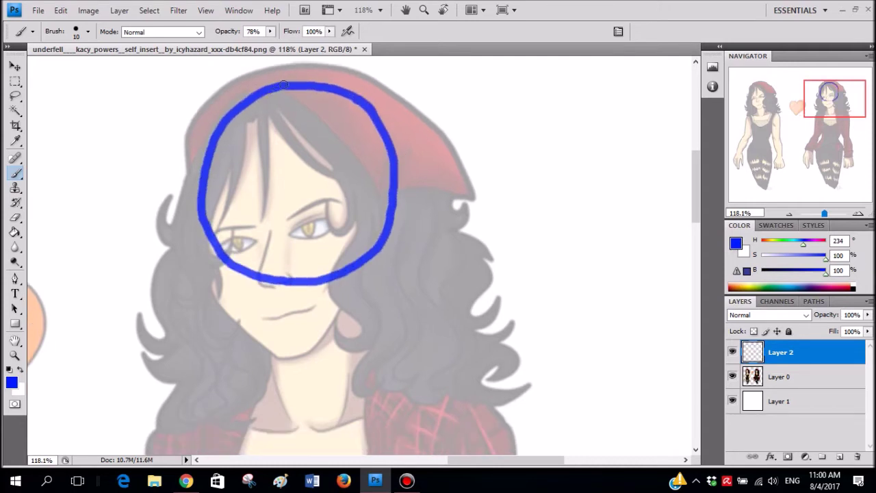
# - Draw a centre line from the top of the circle down to the neck, and a jaw line from the far cheek to the chin
pyautogui.moveTo(296, 218); pyautogui.dragTo(314, 400)
pyautogui.scroll(2, 254, 301)
pyautogui.moveTo(190, 196)
pyautogui.mouseDown()
pyautogui.moveTo(242, 319)
pyautogui.moveTo(294, 368)
pyautogui.mouseUp()
pyautogui.hotkey('ctrl', 'z')
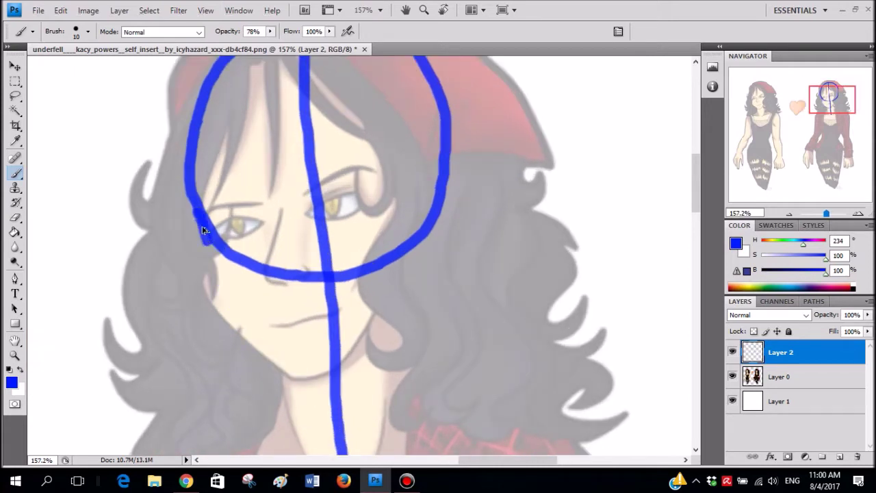
pyautogui.hotkey('ctrl', 'z')
pyautogui.moveTo(240, 322); pyautogui.dragTo(310, 374)
pyautogui.hotkey('ctrl', 'z')
pyautogui.moveTo(207, 272)
pyautogui.mouseDown()
pyautogui.moveTo(220, 310)
pyautogui.moveTo(304, 371)
pyautogui.mouseUp()
# - Draw the near cheek and jaw line from the side of the circle down towards the chin, redoing the earlier attempts
pyautogui.moveTo(444, 150)
pyautogui.mouseDown()
pyautogui.moveTo(426, 301)
pyautogui.moveTo(438, 254)
pyautogui.moveTo(421, 311)
pyautogui.moveTo(402, 346)
pyautogui.mouseUp()
pyautogui.hotkey('ctrl', 'z')
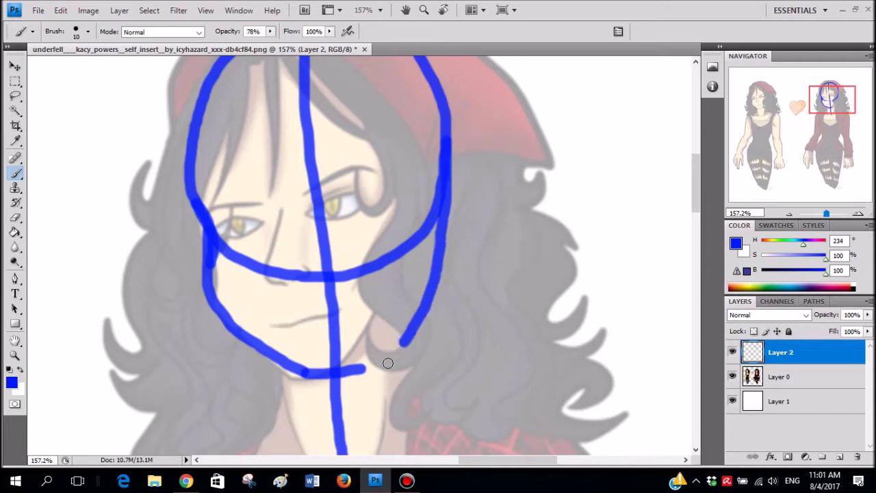
pyautogui.hotkey('ctrl', 'z')
pyautogui.moveTo(444, 144); pyautogui.dragTo(383, 350)
pyautogui.hotkey('ctrl', 'z')
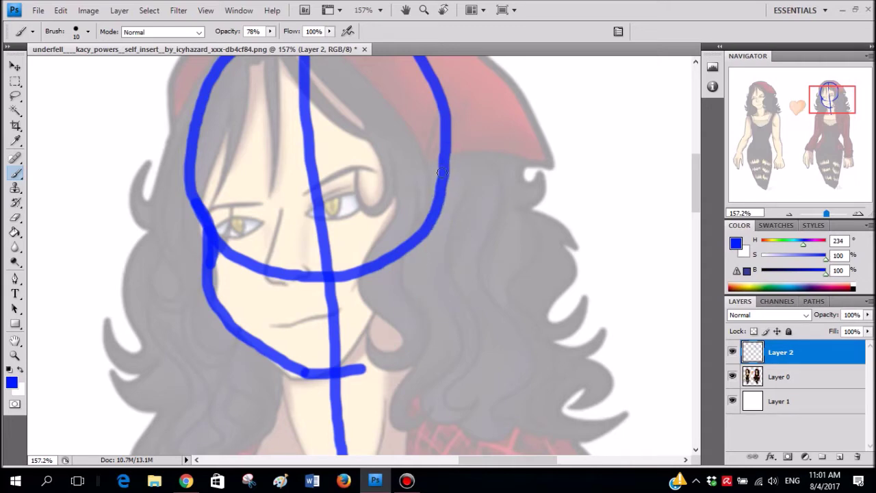
pyautogui.moveTo(441, 164); pyautogui.dragTo(433, 259)
pyautogui.moveTo(413, 330); pyautogui.dragTo(380, 364)
pyautogui.scroll(-5, 387, 308)
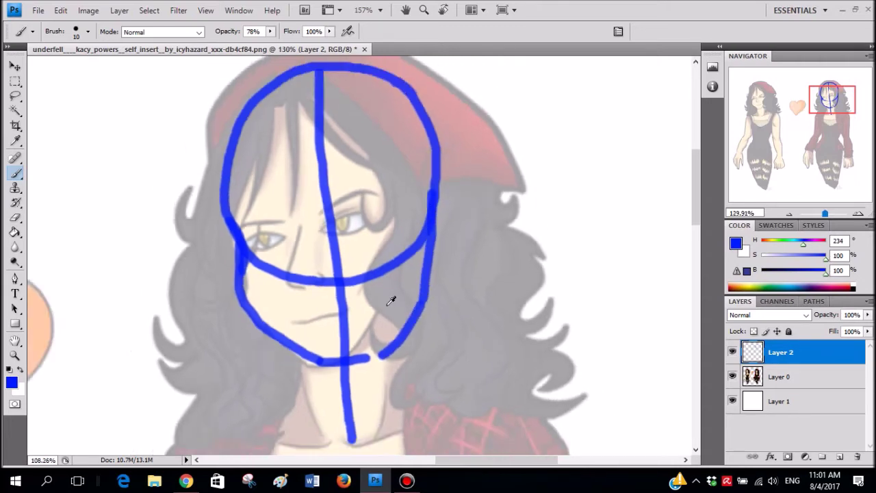
# - Draw a back neck line down from the circle's near side and a short front neck line below the jaw
pyautogui.scroll(7, 420, 250)
pyautogui.moveTo(422, 124); pyautogui.dragTo(413, 330)
pyautogui.hotkey('ctrl', 'z')
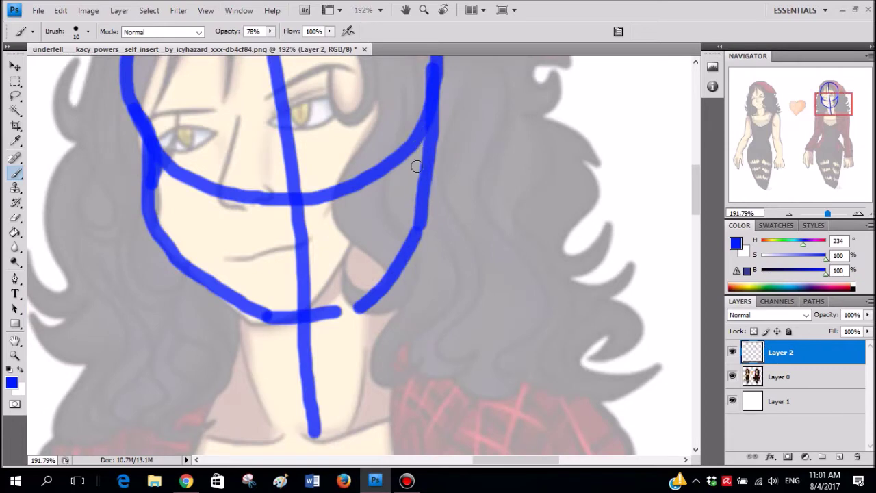
pyautogui.moveTo(430, 131); pyautogui.dragTo(419, 321)
pyautogui.moveTo(247, 304); pyautogui.dragTo(250, 382)
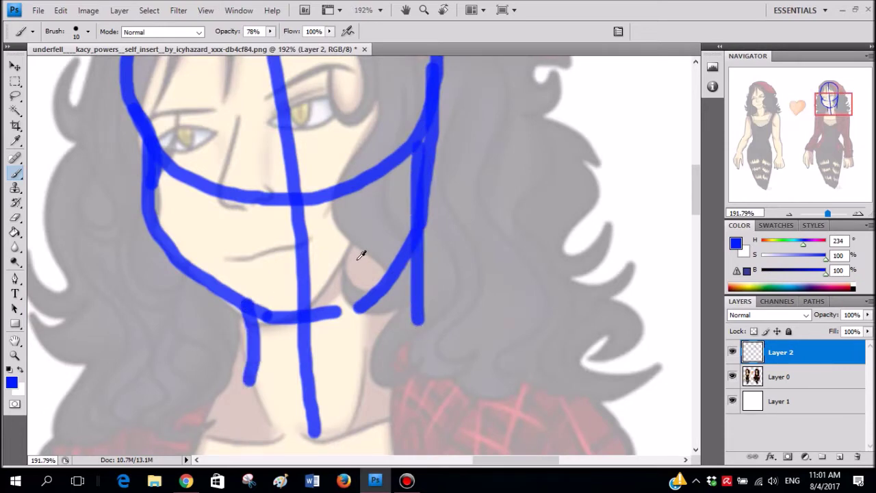
pyautogui.scroll(-3, 361, 254)
pyautogui.scroll(3, 381, 230)
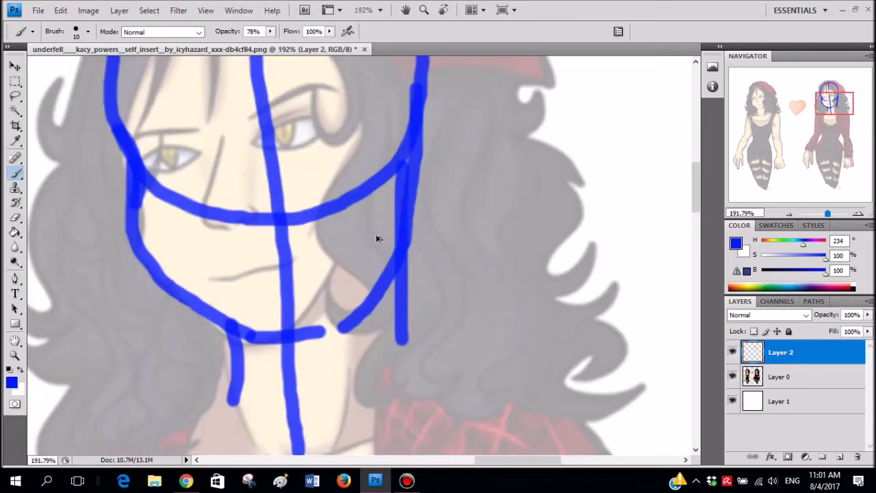
# - Undo the neck, cheek and jaw lines back to the head circle and centre line
pyautogui.hotkey('ctrl', 'alt', 'z')
pyautogui.hotkey('ctrl', 'alt', 'z')
pyautogui.hotkey('ctrl', 'alt', 'z')
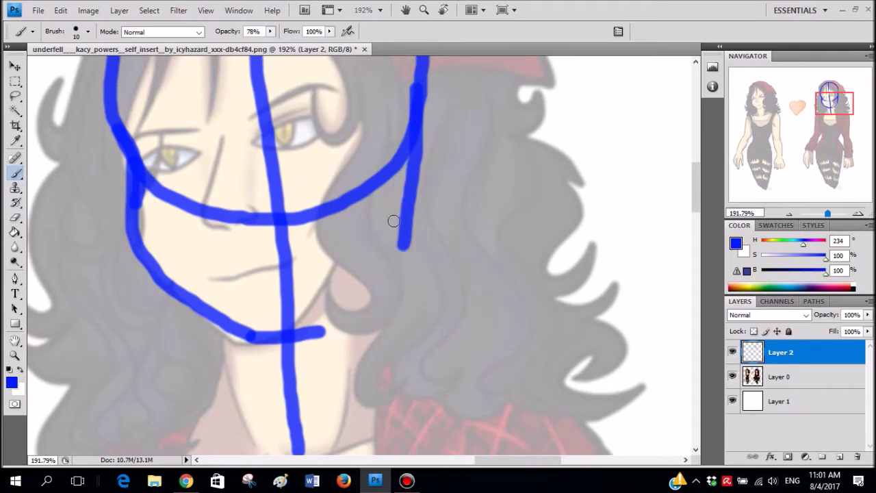
pyautogui.hotkey('ctrl', 'alt', 'z')
pyautogui.scroll(3, 405, 165)
pyautogui.moveTo(415, 132); pyautogui.dragTo(400, 244)
pyautogui.hotkey('ctrl', 'alt', 'z')
pyautogui.hotkey('ctrl', 'alt', 'z')
pyautogui.hotkey('ctrl', 'alt', 'z')
pyautogui.scroll(-3, 228, 203)
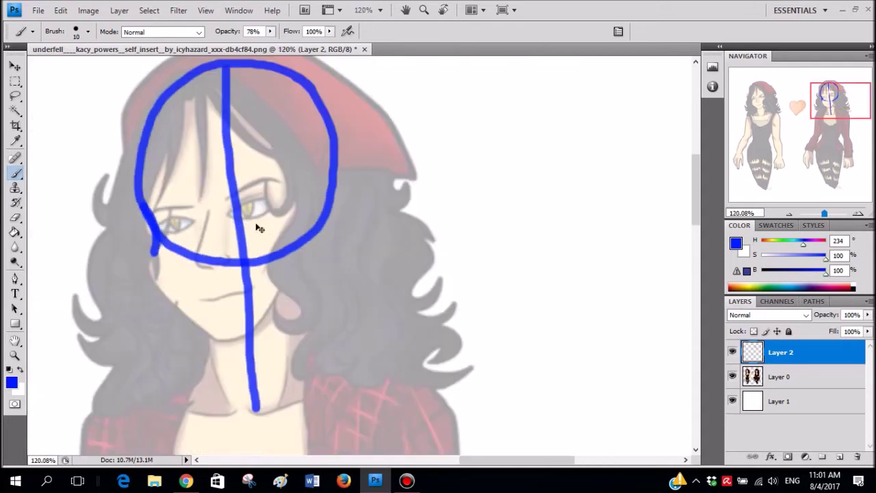
pyautogui.scroll(3, 259, 228)
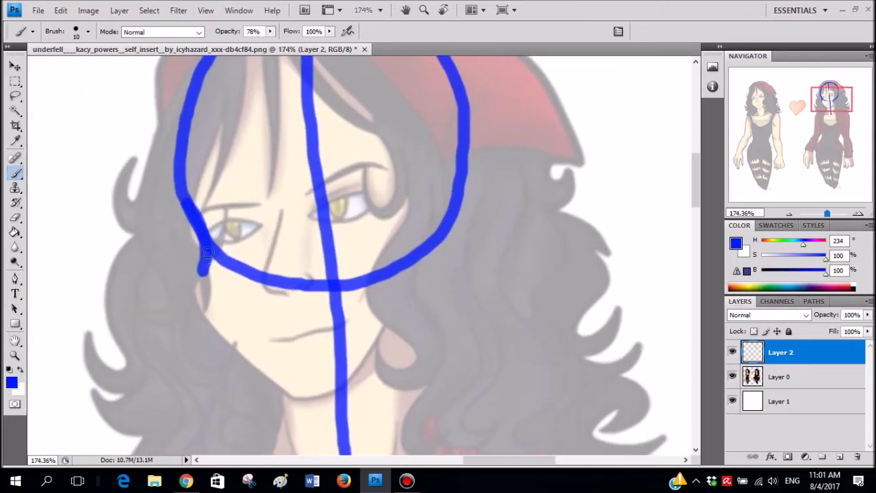
# - Undo the remaining cheek stroke, centre line and head circle on Layer 2
pyautogui.moveTo(212, 243)
pyautogui.mouseDown()
pyautogui.moveTo(428, 185)
pyautogui.moveTo(442, 190)
pyautogui.moveTo(256, 223)
pyautogui.moveTo(240, 234)
pyautogui.mouseUp()
pyautogui.hotkey('ctrl', 'alt', 'z')
pyautogui.hotkey('ctrl', 'alt', 'z')
pyautogui.hotkey('ctrl', 'alt', 'z')
pyautogui.scroll(-1, 294, 203)
pyautogui.hotkey('ctrl', 'alt', 'z')
pyautogui.scroll(-2, 322, 188)
pyautogui.hotkey('ctrl', 'alt', 'z')
pyautogui.scroll(1, 338, 162)
pyautogui.scroll(1, 335, 150)
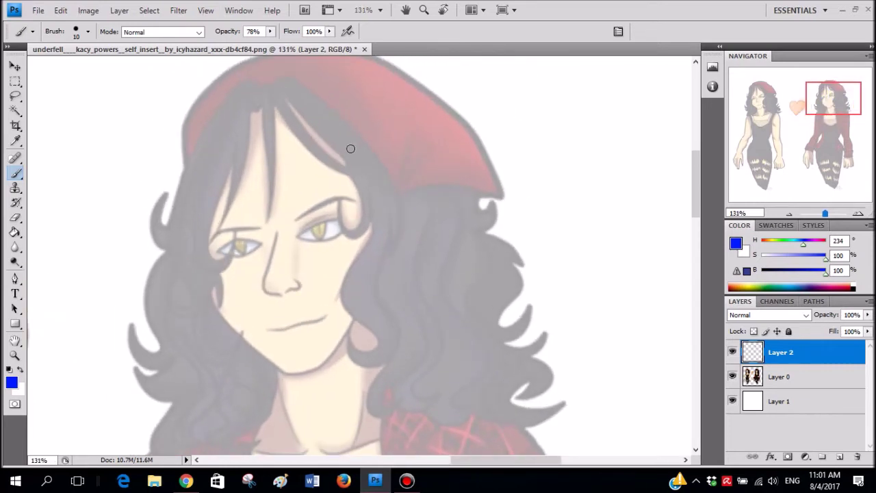
# - Draw an egg-shaped blue head outline from the beret down to the chin, redoing the first attempts at the top curve
pyautogui.moveTo(341, 103)
pyautogui.mouseDown()
pyautogui.moveTo(250, 108)
pyautogui.moveTo(207, 182)
pyautogui.moveTo(211, 238)
pyautogui.moveTo(234, 294)
pyautogui.moveTo(262, 331)
pyautogui.moveTo(335, 344)
pyautogui.mouseUp()
pyautogui.hotkey('ctrl', 'alt', 'z')
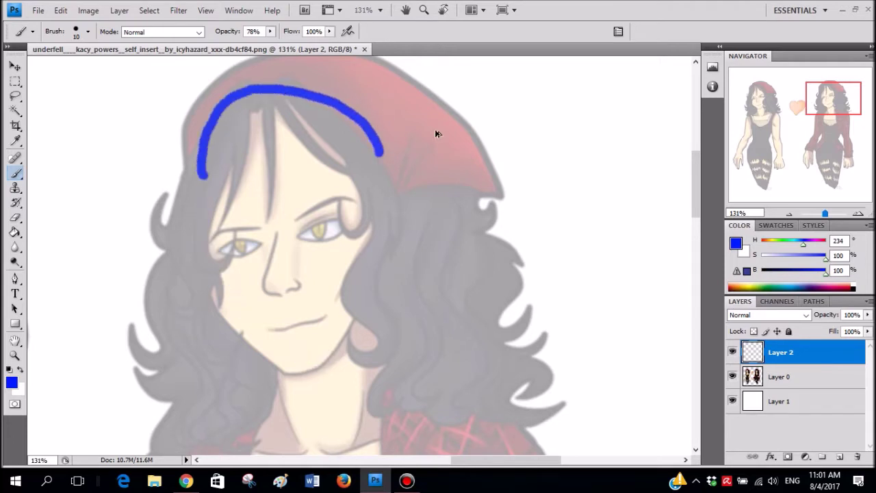
pyautogui.hotkey('ctrl', 'alt', 'z')
pyautogui.moveTo(252, 95); pyautogui.dragTo(208, 135)
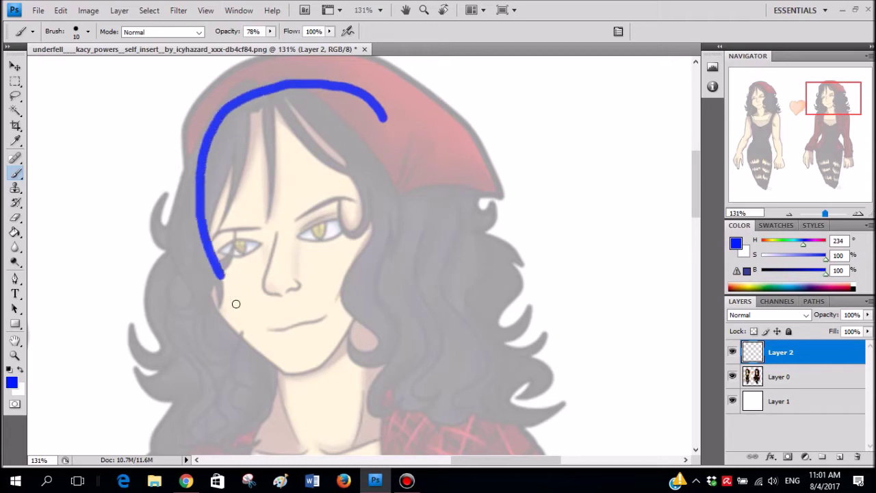
pyautogui.hotkey('ctrl', 'alt', 'z')
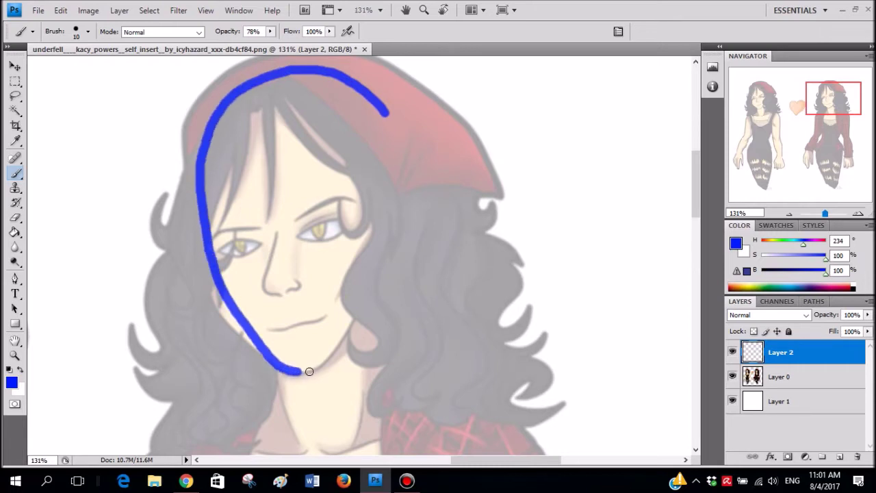
pyautogui.moveTo(364, 323)
pyautogui.mouseDown()
pyautogui.moveTo(394, 248)
pyautogui.moveTo(396, 165)
pyautogui.moveTo(375, 95)
pyautogui.mouseUp()
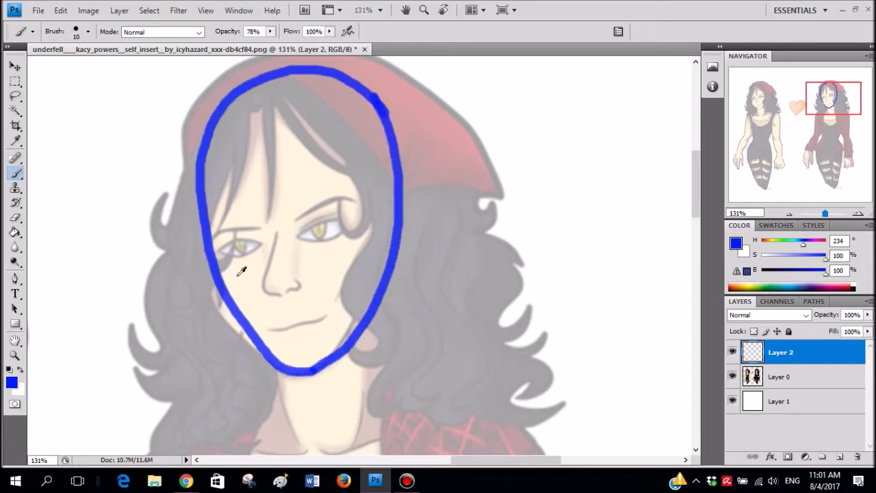
# - Draw a curved eye line across the head outline from the far cheek to the near side
pyautogui.scroll(2, 216, 266)
pyautogui.moveTo(293, 226)
pyautogui.mouseDown()
pyautogui.moveTo(410, 208)
pyautogui.moveTo(299, 233)
pyautogui.moveTo(217, 268)
pyautogui.moveTo(373, 218)
pyautogui.moveTo(416, 215)
pyautogui.moveTo(313, 234)
pyautogui.moveTo(222, 270)
pyautogui.mouseUp()
pyautogui.hotkey('ctrl', 'alt', 'z')
pyautogui.hotkey('ctrl', 'alt', 'z')
pyautogui.hotkey('ctrl', 'alt', 'z')
pyautogui.scroll(-2, 254, 221)
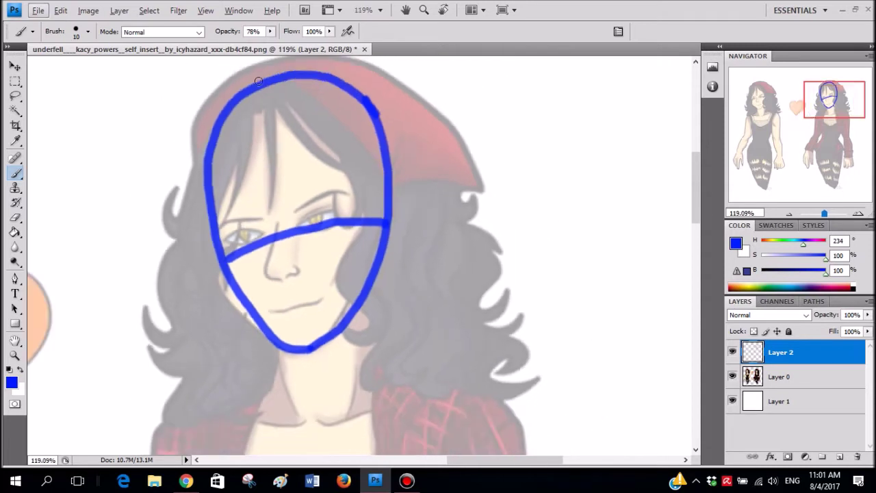
# - Draw a slanted centre line from the top of the head outline through the eye line to the chin, redoing the first attempt
pyautogui.moveTo(262, 93)
pyautogui.mouseDown()
pyautogui.moveTo(293, 322)
pyautogui.moveTo(307, 280)
pyautogui.moveTo(322, 336)
pyautogui.moveTo(283, 157)
pyautogui.moveTo(317, 331)
pyautogui.mouseUp()
pyautogui.hotkey('ctrl', 'alt', 'z')
pyautogui.hotkey('ctrl', 'alt', 'z')
pyautogui.hotkey('ctrl', 'alt', 'z')
pyautogui.moveTo(267, 88); pyautogui.dragTo(290, 181)
pyautogui.moveTo(302, 233); pyautogui.dragTo(321, 343)
pyautogui.scroll(2, 218, 210)
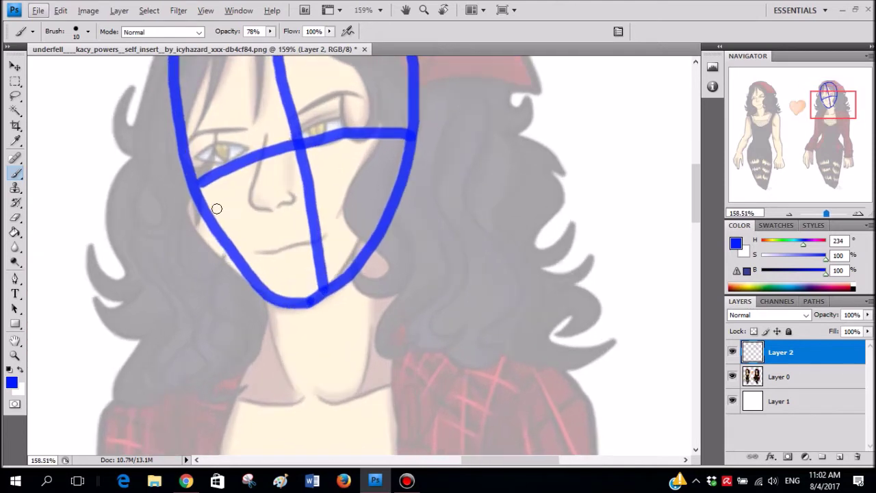
# - Redraw the jaw as a slightly higher curve through the chin and up the near cheek
pyautogui.moveTo(261, 280)
pyautogui.mouseDown()
pyautogui.moveTo(318, 297)
pyautogui.moveTo(358, 279)
pyautogui.mouseUp()
pyautogui.hotkey('ctrl', 'alt', 'z')
pyautogui.moveTo(372, 247)
pyautogui.mouseDown()
pyautogui.moveTo(271, 269)
pyautogui.moveTo(218, 220)
pyautogui.moveTo(306, 294)
pyautogui.moveTo(375, 251)
pyautogui.moveTo(398, 160)
pyautogui.mouseUp()
pyautogui.hotkey('ctrl', 'alt', 'z')
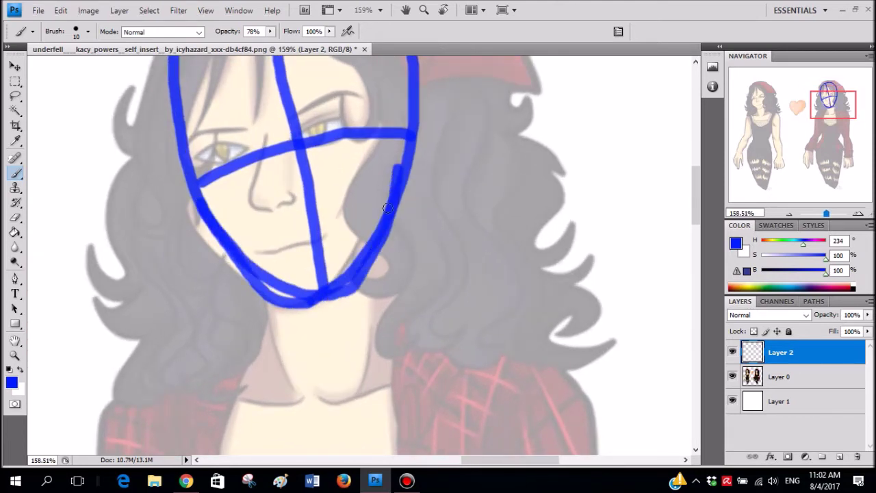
# - Set the Eraser to a 29 px diameter and erase the old outer jaw line below the chin
pyautogui.scroll(-2, 347, 222)
pyautogui.press('e')
pyautogui.rightClick(383, 245)
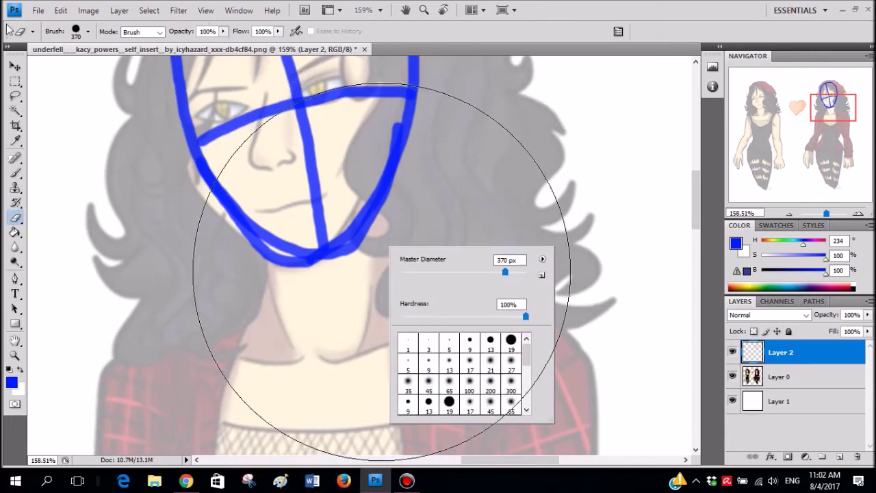
pyautogui.press('Return')
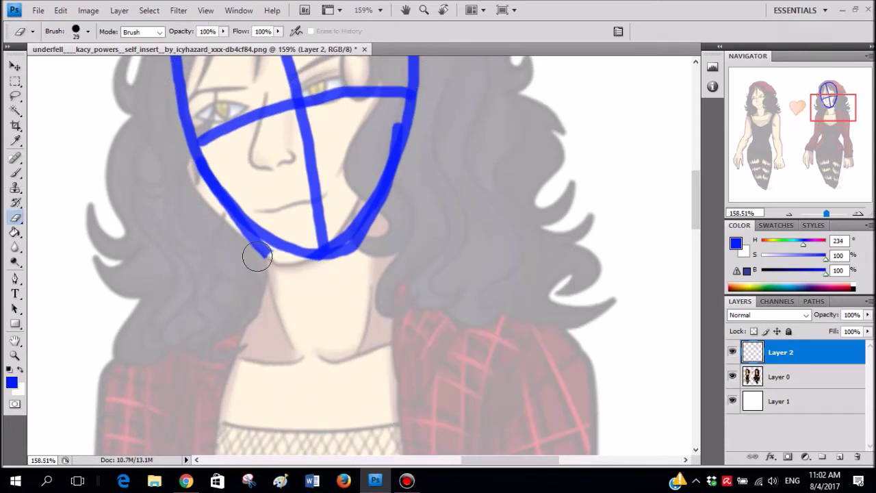
pyautogui.scroll(-2, 308, 219)
# - Brush a back neck line down from the near cheek and a short front neck line below the far jaw
pyautogui.press('b')
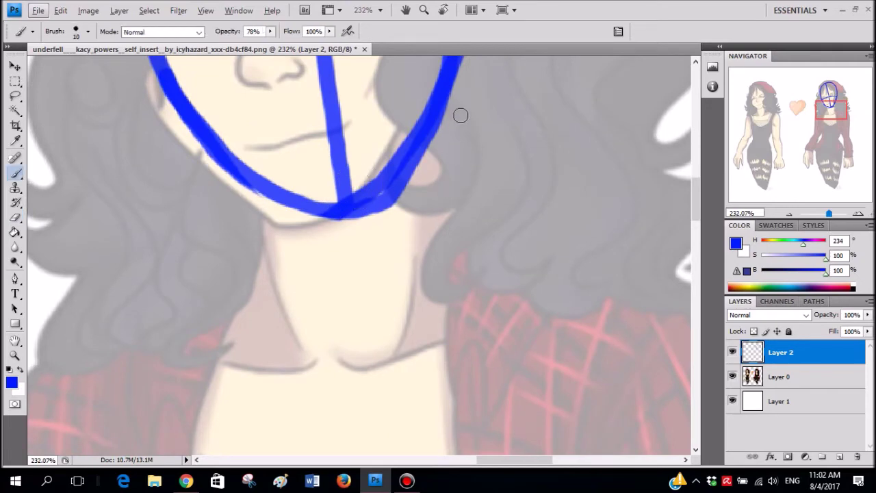
pyautogui.scroll(2, 461, 131)
pyautogui.moveTo(455, 101); pyautogui.dragTo(470, 250)
pyautogui.moveTo(232, 218)
pyautogui.mouseDown()
pyautogui.moveTo(250, 246)
pyautogui.moveTo(262, 323)
pyautogui.mouseUp()
pyautogui.scroll(-5, 313, 244)
pyautogui.scroll(3, 361, 232)
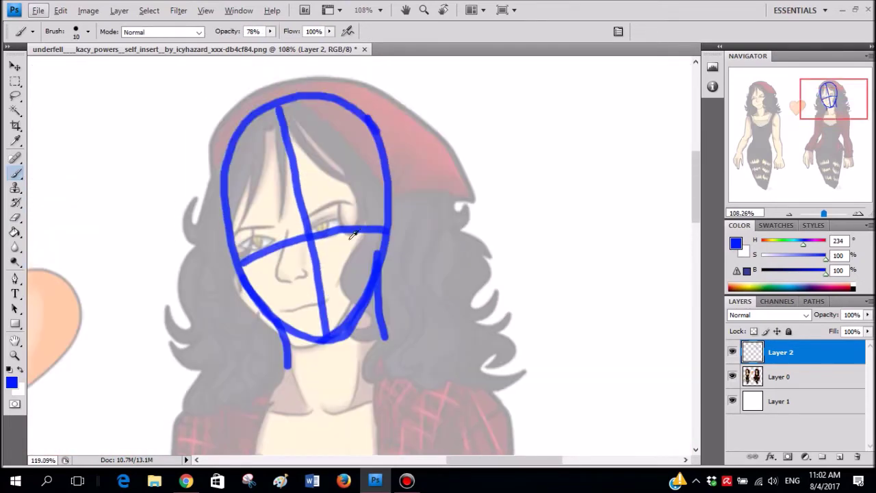
# - Draw a short shoulder line sloping outward from the base of the front neck line
pyautogui.scroll(2, 361, 231)
pyautogui.scroll(-3, 308, 244)
pyautogui.scroll(-1, 333, 225)
pyautogui.scroll(3, 298, 292)
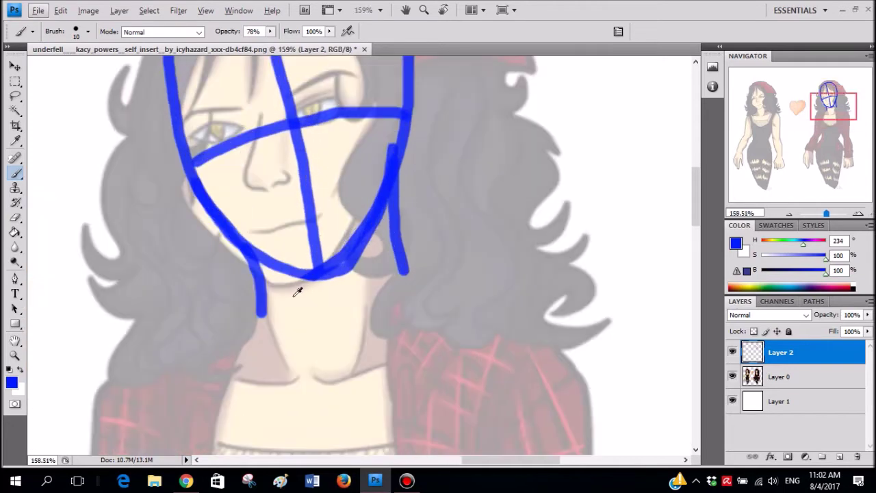
pyautogui.scroll(1, 297, 292)
pyautogui.scroll(-1, 252, 274)
pyautogui.moveTo(252, 269); pyautogui.dragTo(164, 319)
pyautogui.hotkey('ctrl', 'z')
# - Draw a diagonal neck line from behind the jaw to the collarbone, and a shoulder line sloping out from the back neck line
pyautogui.moveTo(455, 235); pyautogui.dragTo(354, 374)
pyautogui.hotkey('ctrl', 'z')
pyautogui.moveTo(423, 149); pyautogui.dragTo(355, 348)
pyautogui.moveTo(420, 210); pyautogui.dragTo(571, 278)
pyautogui.scroll(-3, 561, 271)
pyautogui.scroll(-1, 543, 254)
pyautogui.scroll(2, 507, 193)
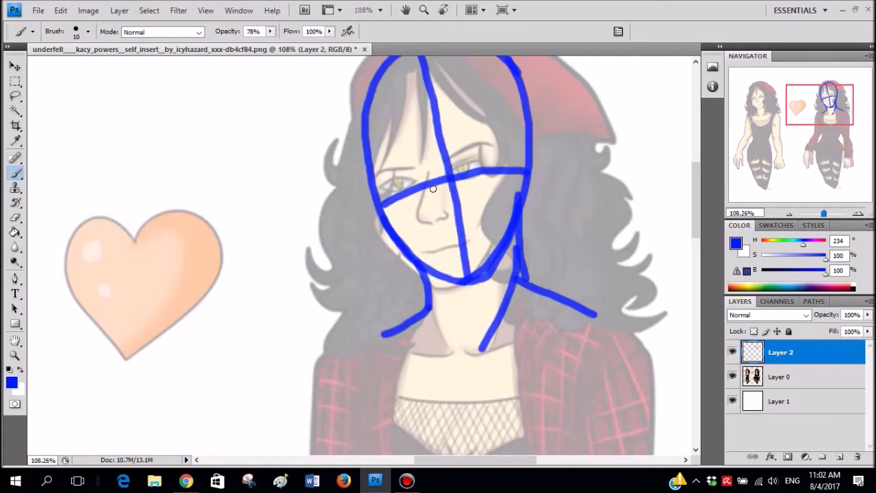
# - Erase the face's slanted centre line above and below the eye line
pyautogui.scroll(2, 433, 188)
pyautogui.moveTo(431, 68)
pyautogui.mouseDown()
pyautogui.moveTo(455, 248)
pyautogui.moveTo(480, 352)
pyautogui.mouseUp()
pyautogui.hotkey('ctrl', 'z')
pyautogui.press('e')
pyautogui.moveTo(445, 205)
pyautogui.mouseDown()
pyautogui.moveTo(449, 236)
pyautogui.moveTo(436, 246)
pyautogui.moveTo(425, 199)
pyautogui.moveTo(427, 83)
pyautogui.mouseUp()
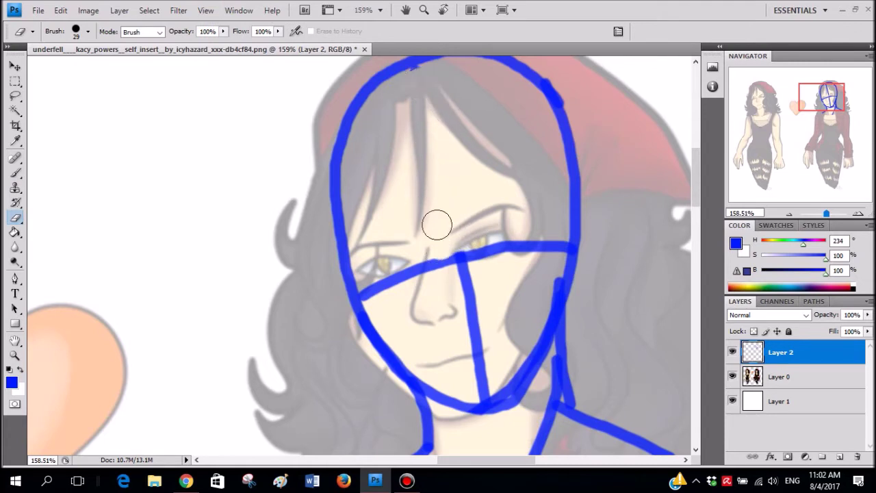
pyautogui.moveTo(462, 292)
pyautogui.mouseDown()
pyautogui.moveTo(481, 314)
pyautogui.moveTo(486, 400)
pyautogui.mouseUp()
pyautogui.scroll(-1, 492, 277)
# - Redraw the centre line with the Brush, running from the forehead through the eye line to the chin
pyautogui.press('b')
pyautogui.scroll(-1, 461, 152)
pyautogui.press('super')
pyautogui.scroll(-1, 472, 204)
pyautogui.press('super')
pyautogui.hscroll(2, 472, 197)
pyautogui.scroll(3, 451, 184)
pyautogui.moveTo(376, 136); pyautogui.dragTo(385, 222)
pyautogui.hotkey('ctrl', 'z')
pyautogui.moveTo(370, 156)
pyautogui.mouseDown()
pyautogui.moveTo(386, 284)
pyautogui.moveTo(415, 383)
pyautogui.mouseUp()
pyautogui.scroll(-1, 438, 340)
pyautogui.scroll(3, 470, 262)
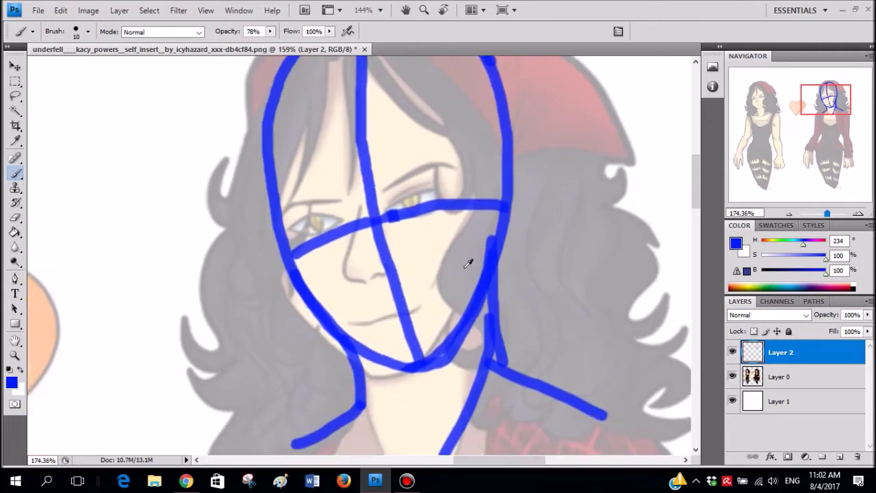
# - Draw a short vertical line from just above the eye line down to the jaw on the character's left side
pyautogui.moveTo(494, 191); pyautogui.dragTo(500, 268)
pyautogui.hotkey('ctrl', 'z')
pyautogui.moveTo(502, 157); pyautogui.dragTo(503, 286)
pyautogui.hotkey('ctrl', 'z')
pyautogui.moveTo(494, 175)
pyautogui.mouseDown()
pyautogui.moveTo(494, 296)
pyautogui.moveTo(427, 383)
pyautogui.moveTo(371, 384)
pyautogui.moveTo(334, 363)
pyautogui.moveTo(312, 333)
pyautogui.mouseUp()
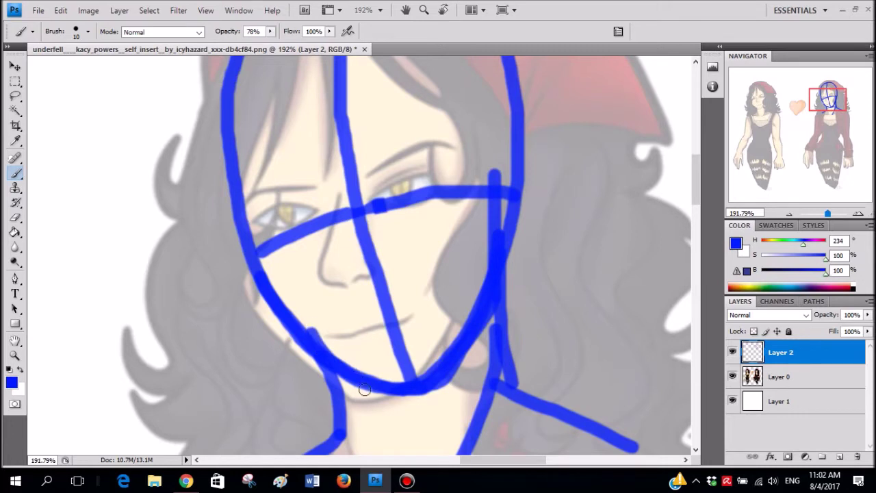
pyautogui.hotkey('ctrl', 'z')
pyautogui.click(384, 396)
# - Erase the jaw curve between the character's left ear and the chin
pyautogui.press('x')
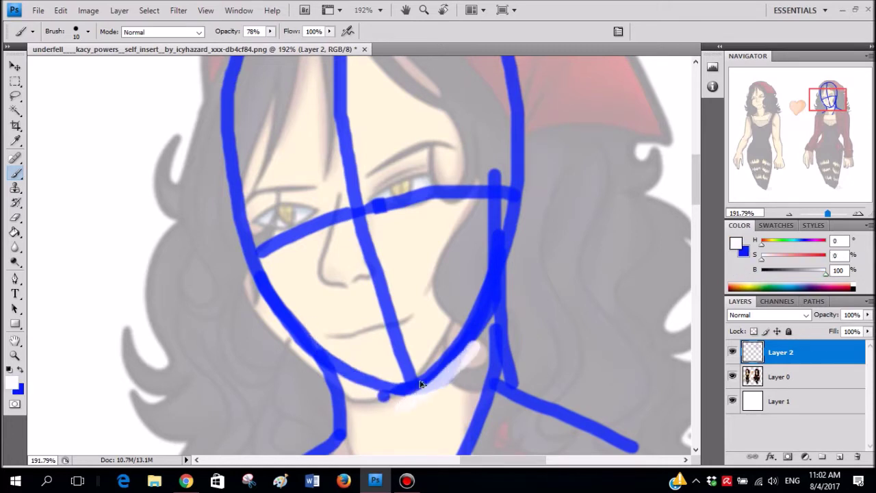
pyautogui.press('e')
pyautogui.rightClick(451, 386)
pyautogui.moveTo(415, 393)
pyautogui.mouseDown()
pyautogui.moveTo(437, 380)
pyautogui.moveTo(405, 400)
pyautogui.mouseUp()
pyautogui.moveTo(479, 322); pyautogui.dragTo(396, 409)
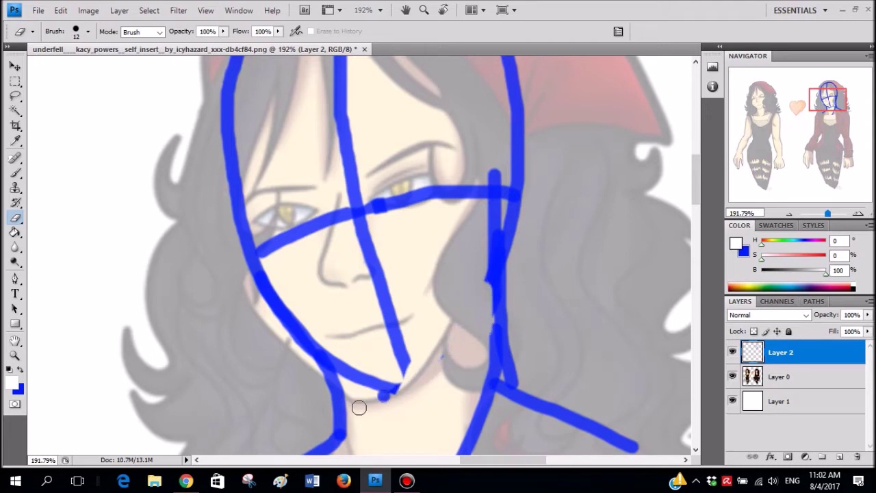
pyautogui.press('b')
pyautogui.hotkey('ctrl', 'z')
pyautogui.press('x')
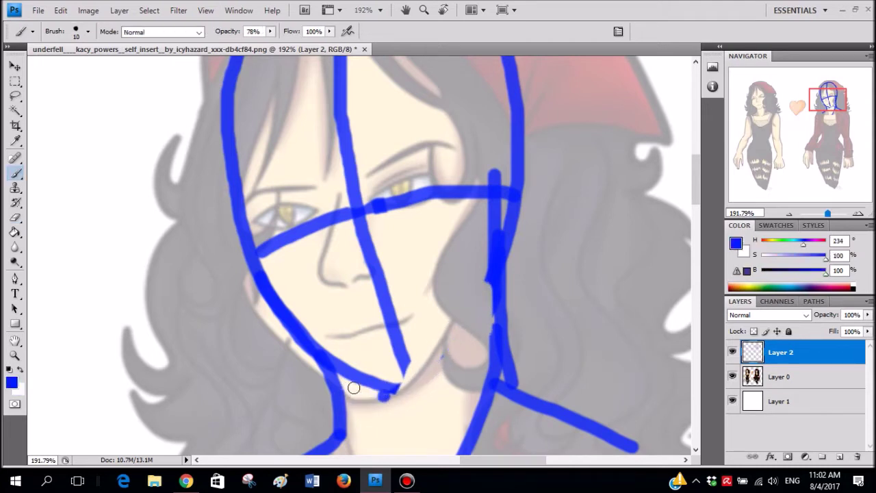
pyautogui.moveTo(394, 393)
pyautogui.mouseDown()
pyautogui.moveTo(328, 390)
pyautogui.moveTo(271, 373)
pyautogui.moveTo(216, 409)
pyautogui.mouseUp()
pyautogui.hotkey('ctrl', 'z')
# - Draw a blue head circle with the Brush in the empty area above the heart
pyautogui.scroll(-5, 260, 230)
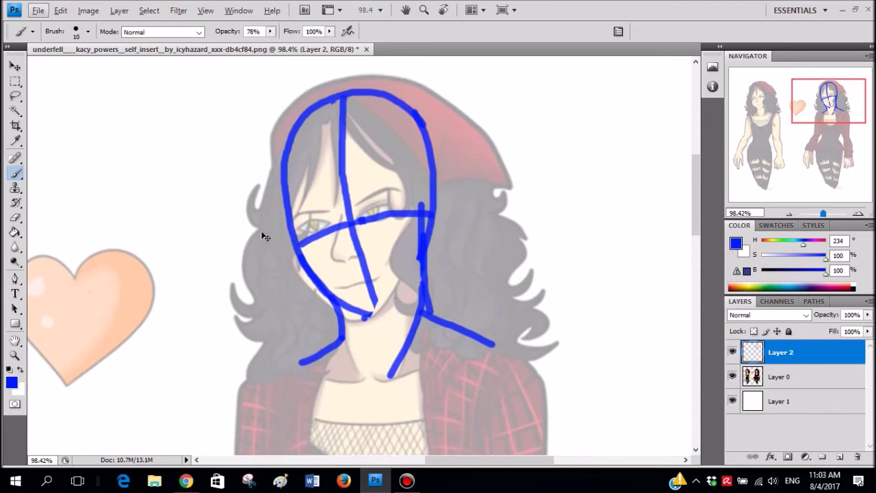
pyautogui.hscroll(-2, 261, 231)
pyautogui.moveTo(129, 200)
pyautogui.mouseDown()
pyautogui.moveTo(249, 121)
pyautogui.moveTo(176, 122)
pyautogui.moveTo(217, 229)
pyautogui.moveTo(234, 106)
pyautogui.moveTo(264, 112)
pyautogui.moveTo(195, 97)
pyautogui.mouseUp()
pyautogui.hotkey('ctrl', 'z')
pyautogui.hotkey('ctrl', 'z')
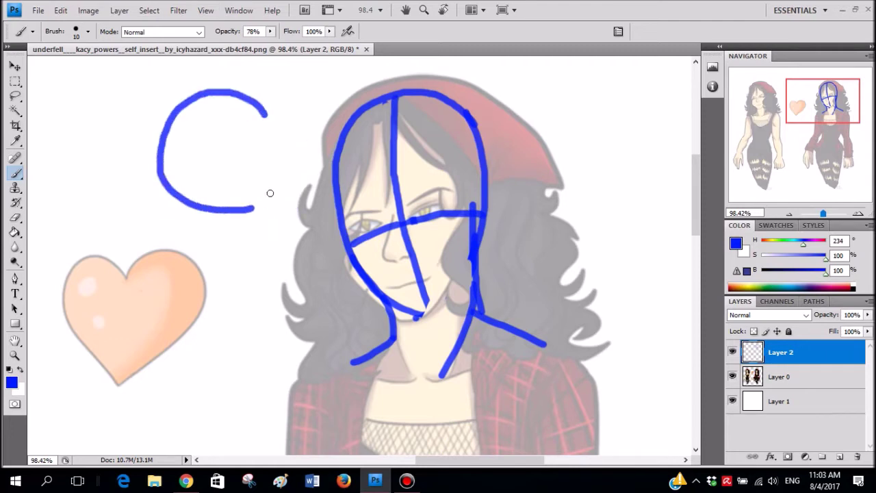
pyautogui.moveTo(276, 139); pyautogui.dragTo(264, 115)
# - Draw a curved vertical centre line through the practice head circle, extending below it to the chin
pyautogui.scroll(4, 237, 109)
pyautogui.hscroll(-2, 278, 157)
pyautogui.moveTo(234, 86)
pyautogui.mouseDown()
pyautogui.moveTo(225, 114)
pyautogui.moveTo(231, 272)
pyautogui.moveTo(248, 335)
pyautogui.mouseUp()
pyautogui.hotkey('ctrl', 'z')
pyautogui.moveTo(244, 86)
pyautogui.mouseDown()
pyautogui.moveTo(222, 165)
pyautogui.moveTo(221, 219)
pyautogui.moveTo(243, 312)
pyautogui.mouseUp()
pyautogui.scroll(1, 292, 251)
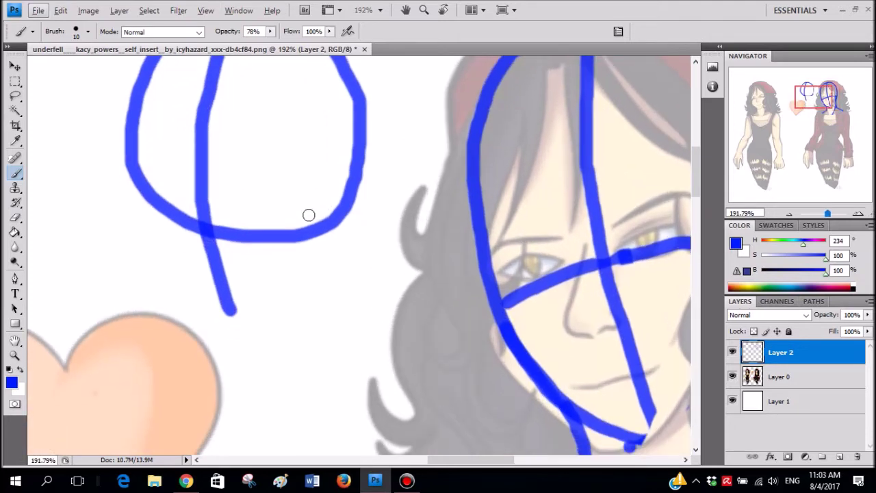
# - Draw the jaw lines of the practice head meeting at the chin, and a curved eye line across its face
pyautogui.moveTo(317, 180)
pyautogui.mouseDown()
pyautogui.moveTo(317, 266)
pyautogui.moveTo(220, 346)
pyautogui.moveTo(172, 311)
pyautogui.mouseUp()
pyautogui.hotkey('ctrl', 'z')
pyautogui.moveTo(143, 199)
pyautogui.mouseDown()
pyautogui.moveTo(139, 248)
pyautogui.moveTo(168, 301)
pyautogui.moveTo(224, 339)
pyautogui.mouseUp()
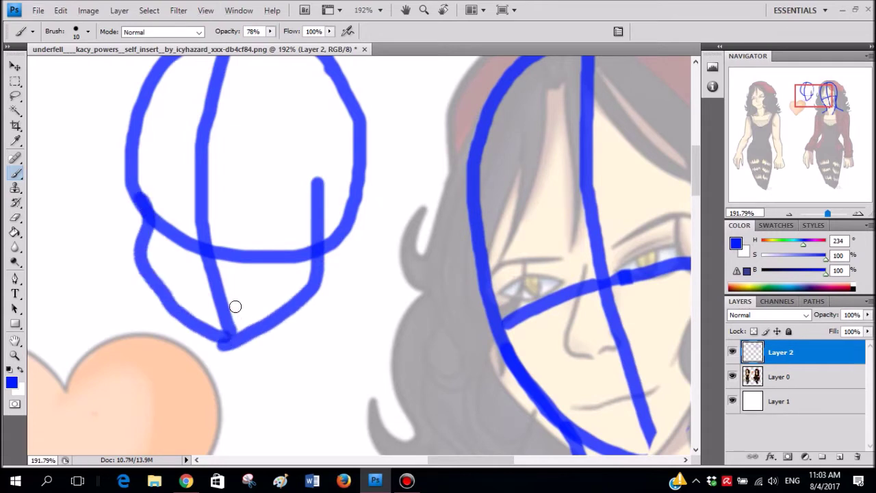
pyautogui.moveTo(140, 232); pyautogui.dragTo(304, 198)
pyautogui.scroll(-1, 346, 198)
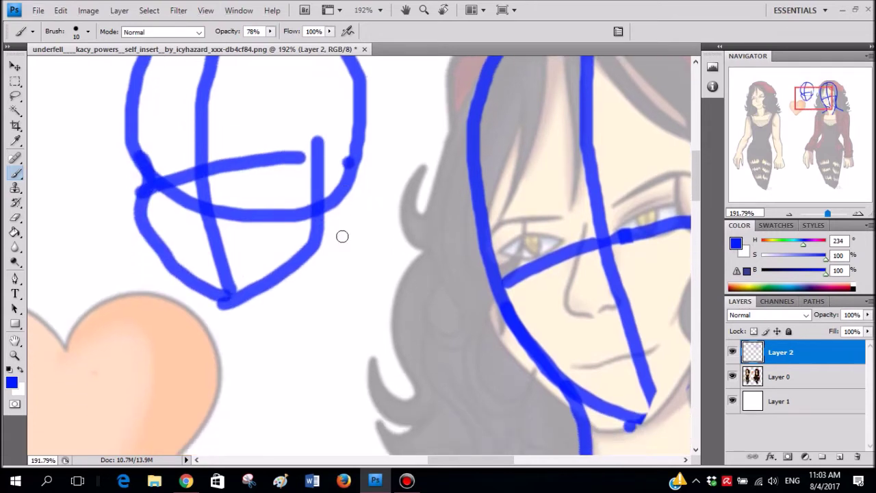
# - Add front, side and back neck lines with a short collar curve below the practice head
pyautogui.moveTo(350, 162); pyautogui.dragTo(344, 273)
pyautogui.moveTo(240, 295)
pyautogui.mouseDown()
pyautogui.moveTo(229, 349)
pyautogui.moveTo(290, 355)
pyautogui.mouseUp()
pyautogui.moveTo(324, 232); pyautogui.dragTo(296, 340)
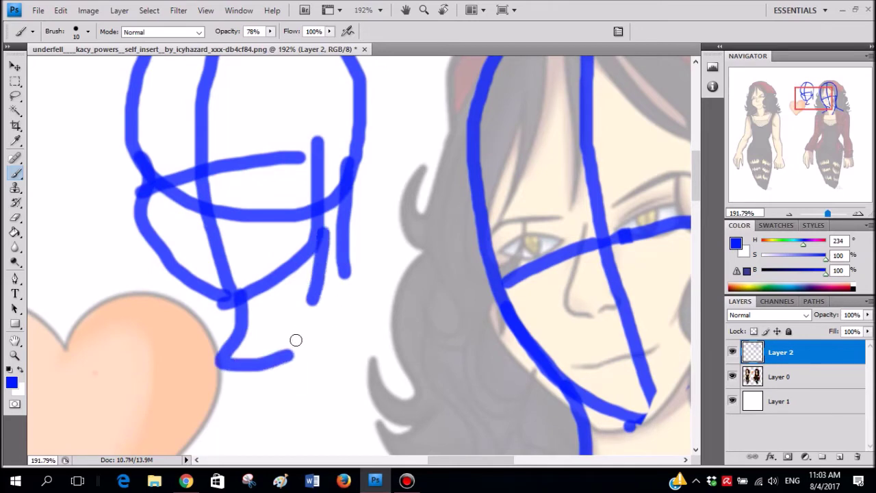
pyautogui.scroll(-3, 345, 277)
pyautogui.scroll(-1, 502, 290)
pyautogui.moveTo(545, 276)
pyautogui.mouseDown()
pyautogui.moveTo(524, 271)
pyautogui.moveTo(472, 336)
pyautogui.mouseUp()
pyautogui.hotkey('ctrl', 'z')
pyautogui.scroll(-3, 540, 252)
pyautogui.scroll(3, 538, 240)
pyautogui.scroll(4, 499, 243)
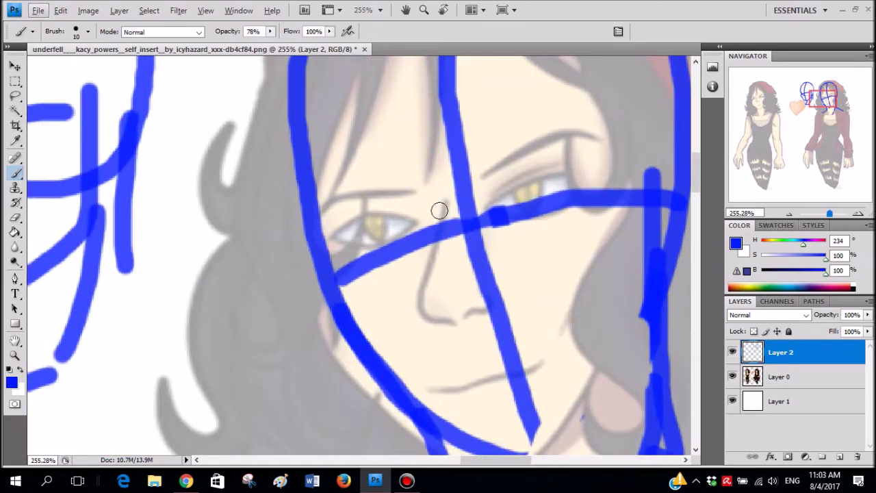
pyautogui.scroll(-5, 426, 188)
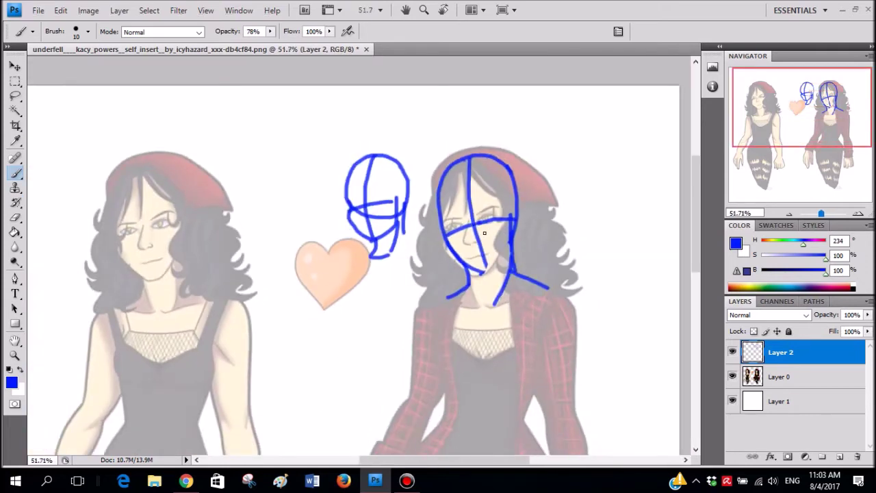
# - Erase the whole practice head and neck sketch above the heart with the Eraser
pyautogui.scroll(1, 477, 219)
pyautogui.scroll(2, 479, 209)
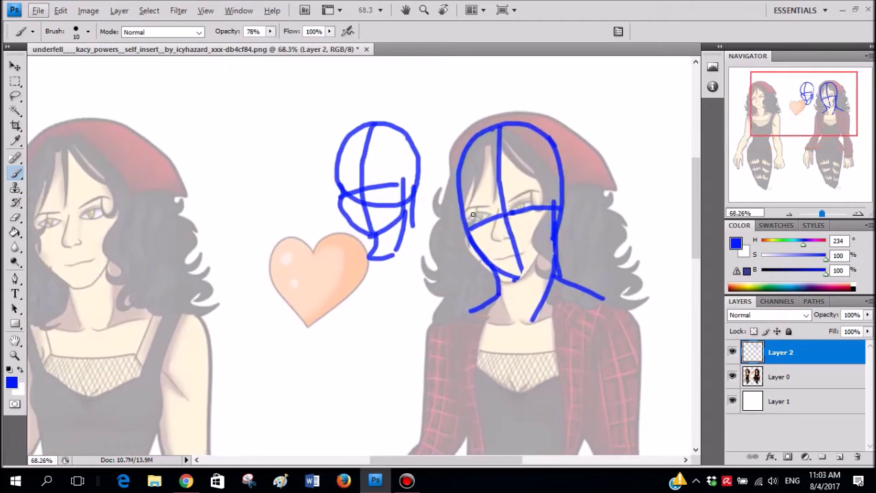
pyautogui.scroll(3, 475, 217)
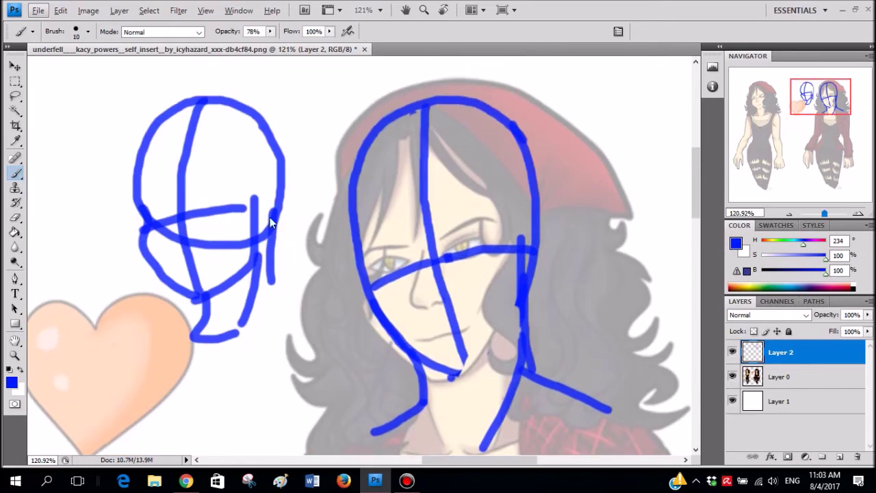
pyautogui.press('e')
pyautogui.moveTo(209, 277); pyautogui.dragTo(235, 210)
pyautogui.rightClick(232, 233)
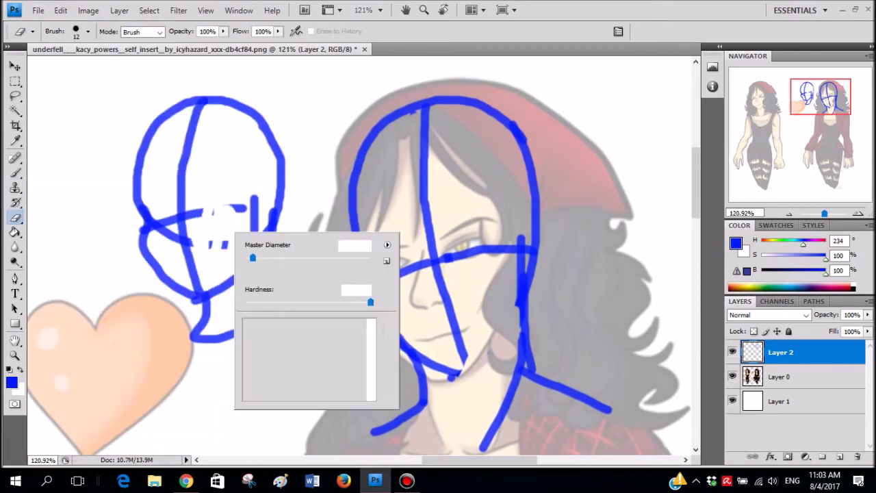
pyautogui.click(86, 29)
pyautogui.moveTo(233, 247); pyautogui.dragTo(257, 205)
pyautogui.click(78, 30)
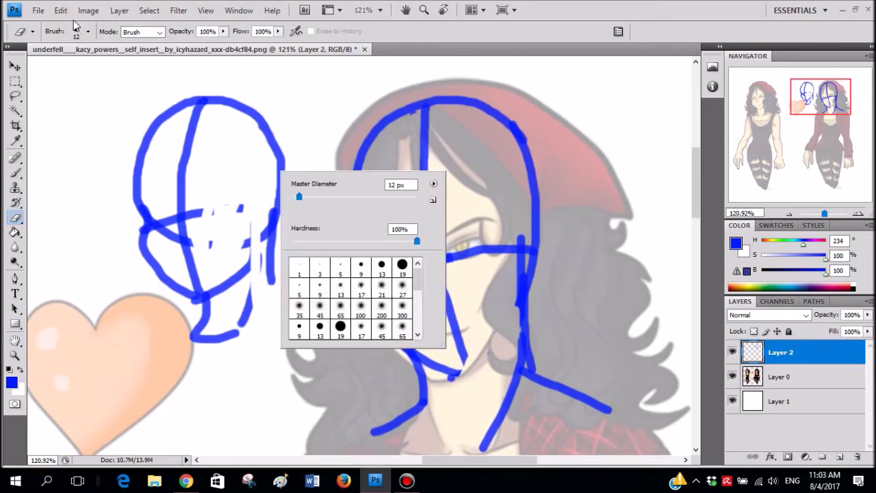
pyautogui.moveTo(202, 167)
pyautogui.mouseDown()
pyautogui.moveTo(228, 131)
pyautogui.moveTo(264, 161)
pyautogui.moveTo(172, 110)
pyautogui.moveTo(195, 236)
pyautogui.mouseUp()
pyautogui.scroll(-1, 201, 223)
pyautogui.scroll(-3, 201, 223)
pyautogui.press('b')
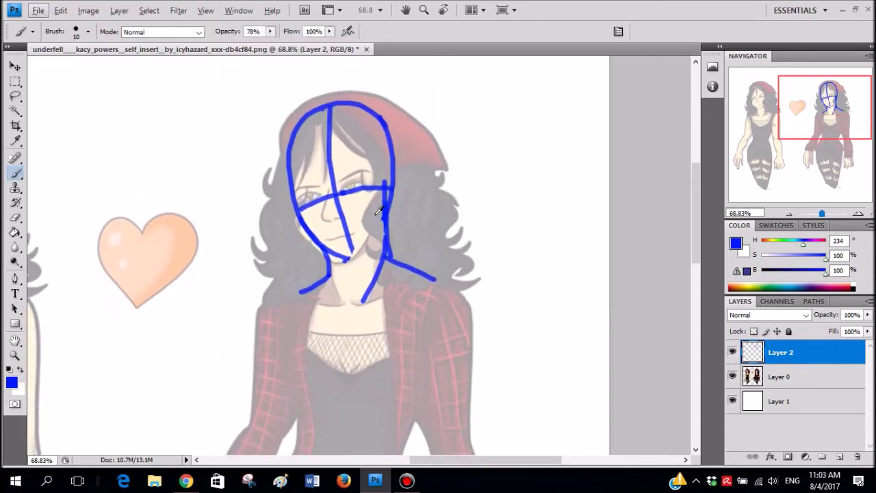
pyautogui.scroll(4, 417, 168)
pyautogui.scroll(2, 417, 169)
pyautogui.moveTo(422, 126); pyautogui.dragTo(447, 300)
pyautogui.hotkey('ctrl', 'z')
pyautogui.moveTo(442, 153)
pyautogui.mouseDown()
pyautogui.moveTo(451, 289)
pyautogui.moveTo(439, 316)
pyautogui.mouseUp()
pyautogui.moveTo(463, 178); pyautogui.dragTo(465, 270)
pyautogui.hotkey('ctrl', 'alt', 'z')
pyautogui.hotkey('ctrl', 'alt', 'z')
pyautogui.scroll(-2, 439, 231)
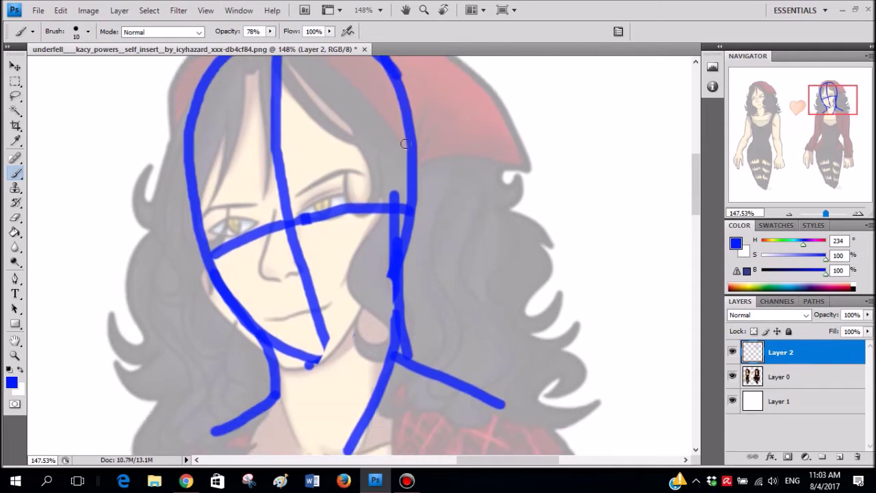
pyautogui.moveTo(412, 193)
pyautogui.mouseDown()
pyautogui.moveTo(417, 106)
pyautogui.moveTo(447, 172)
pyautogui.moveTo(477, 195)
pyautogui.mouseUp()
pyautogui.hotkey('ctrl', 'z')
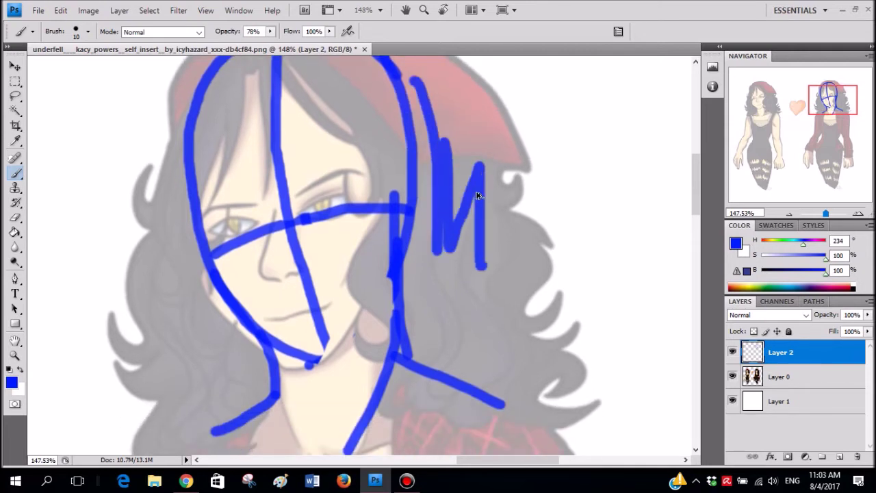
pyautogui.hotkey('ctrl', 'z')
# - Redraw the jaw curve from the character's left ear to the chin, and add a fuller cheek curve on the opposite side
pyautogui.scroll(-2, 472, 212)
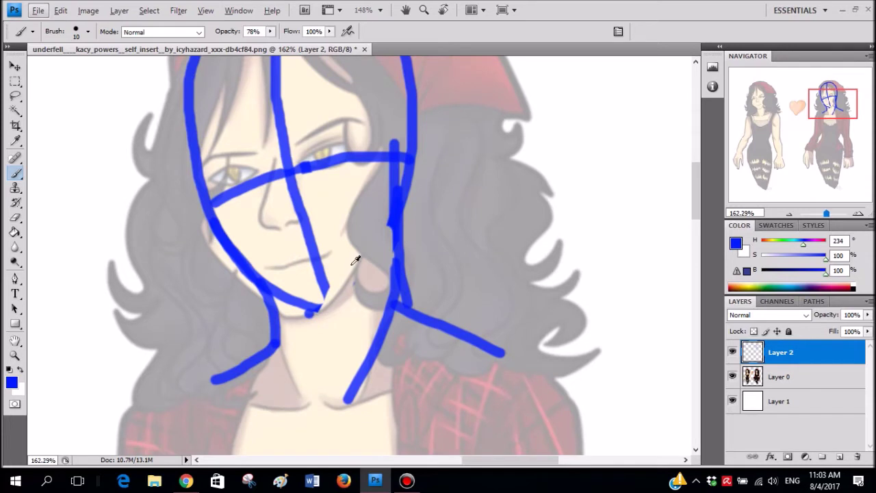
pyautogui.scroll(3, 362, 254)
pyautogui.click(289, 338)
pyautogui.keyDown('shift'); pyautogui.click(346, 309); pyautogui.keyUp('shift')
pyautogui.hotkey('ctrl', 'z')
pyautogui.moveTo(420, 193)
pyautogui.mouseDown()
pyautogui.moveTo(335, 308)
pyautogui.moveTo(296, 329)
pyautogui.moveTo(395, 231)
pyautogui.moveTo(428, 167)
pyautogui.moveTo(360, 290)
pyautogui.moveTo(302, 327)
pyautogui.mouseUp()
pyautogui.hotkey('ctrl', 'z')
pyautogui.hscroll(-3, 203, 176)
pyautogui.moveTo(178, 178)
pyautogui.mouseDown()
pyautogui.moveTo(196, 245)
pyautogui.moveTo(296, 322)
pyautogui.moveTo(339, 337)
pyautogui.mouseUp()
# - Set the Eraser size to 24 and erase the old, straighter jaw line inside the new cheek curve
pyautogui.press('e')
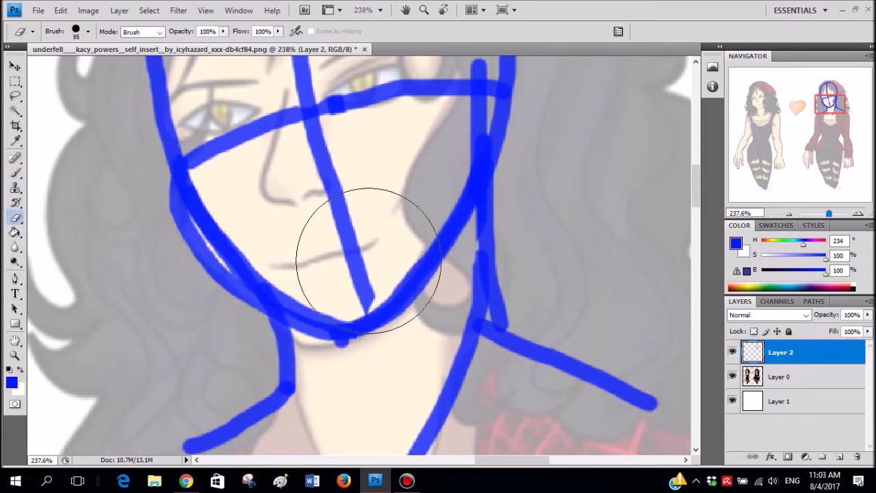
pyautogui.rightClick(368, 260)
pyautogui.press('Return')
pyautogui.moveTo(195, 179)
pyautogui.mouseDown()
pyautogui.moveTo(211, 209)
pyautogui.moveTo(266, 260)
pyautogui.moveTo(326, 294)
pyautogui.moveTo(221, 237)
pyautogui.moveTo(206, 177)
pyautogui.mouseUp()
pyautogui.scroll(-5, 260, 230)
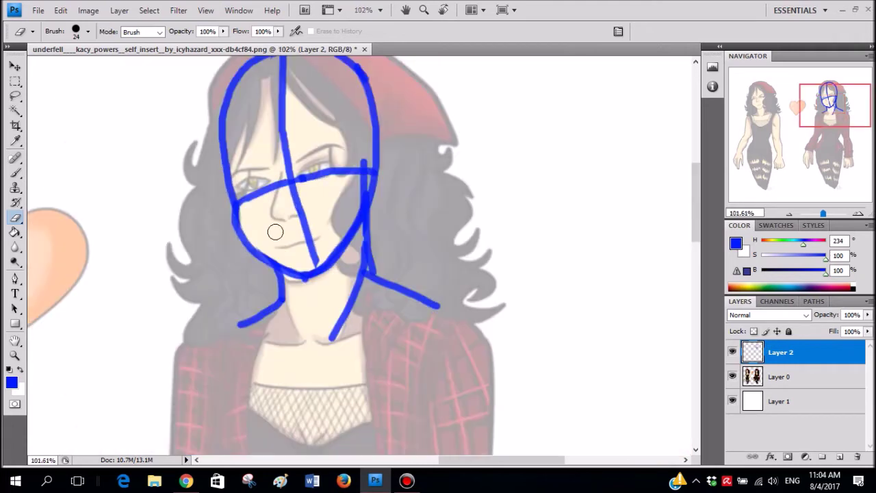
pyautogui.scroll(-1, 307, 206)
# - Move Layer 0 above Layer 2 and set its opacity to 75%
pyautogui.press('b')
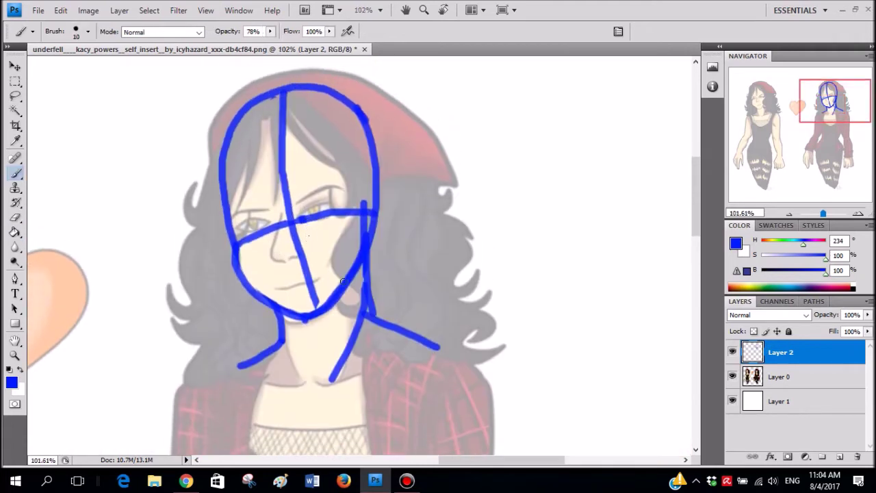
pyautogui.scroll(2, 337, 289)
pyautogui.scroll(-3, 341, 270)
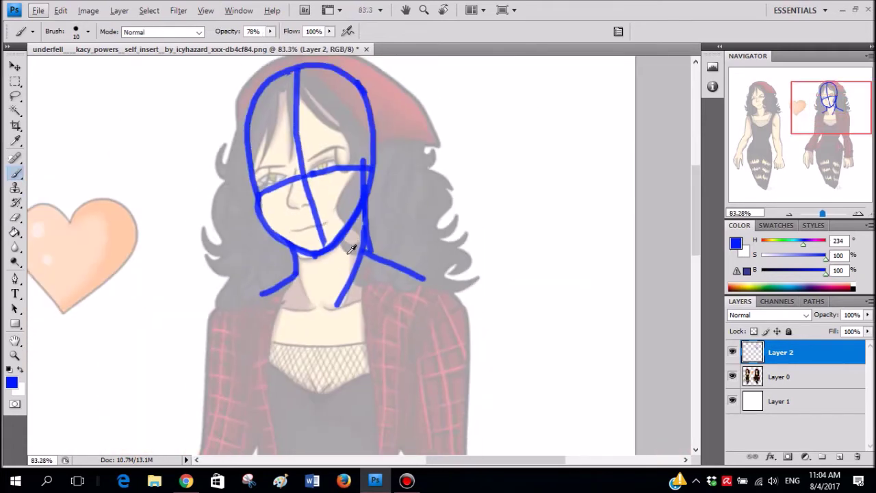
pyautogui.moveTo(794, 358); pyautogui.dragTo(801, 384)
pyautogui.click(811, 352)
pyautogui.click(867, 315)
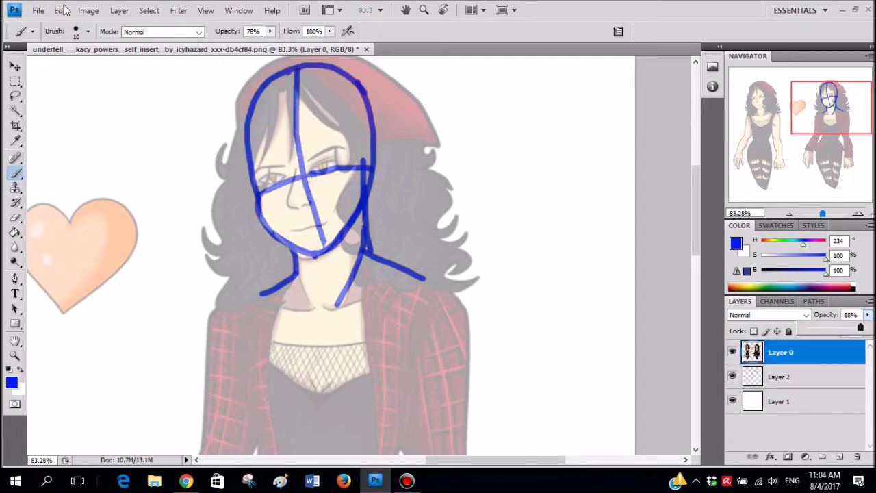
# - Duplicate Layer 0 and hide the original Layer 0
pyautogui.moveTo(822, 213); pyautogui.dragTo(826, 213)
pyautogui.moveTo(847, 107); pyautogui.dragTo(839, 102)
pyautogui.click(16, 98)
pyautogui.hotkey('ctrl', 'j')
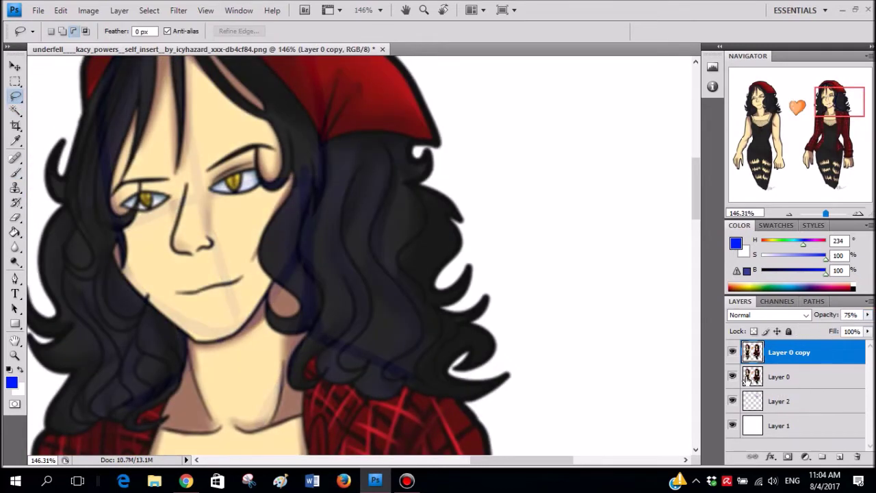
pyautogui.click(731, 377)
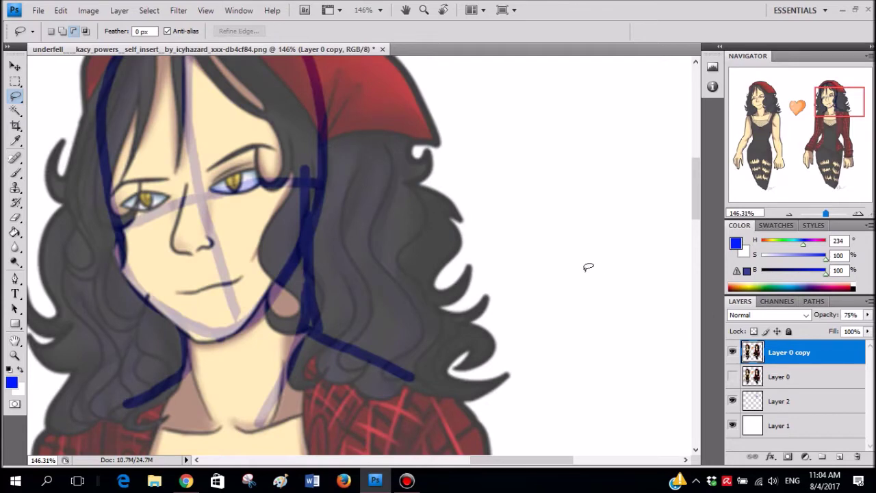
# - Select the character's left eye and eyebrow with the Lasso and try moving them up and outward, off the eye line
pyautogui.hscroll(-2, 82, 132)
pyautogui.scroll(4, 322, 151)
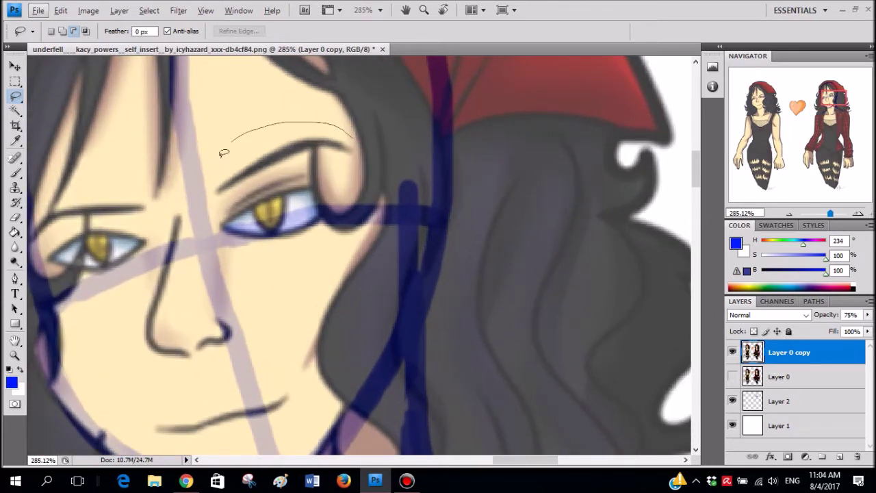
pyautogui.moveTo(328, 227); pyautogui.dragTo(349, 145)
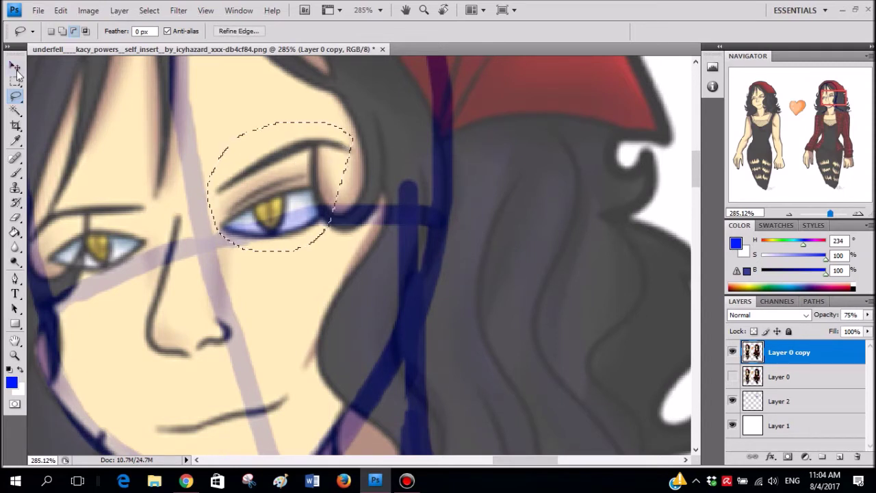
pyautogui.click(15, 67)
pyautogui.moveTo(354, 122)
pyautogui.mouseDown()
pyautogui.moveTo(369, 98)
pyautogui.moveTo(362, 115)
pyautogui.mouseUp()
pyautogui.hotkey('ctrl', 'z')
pyautogui.moveTo(308, 188); pyautogui.dragTo(331, 178)
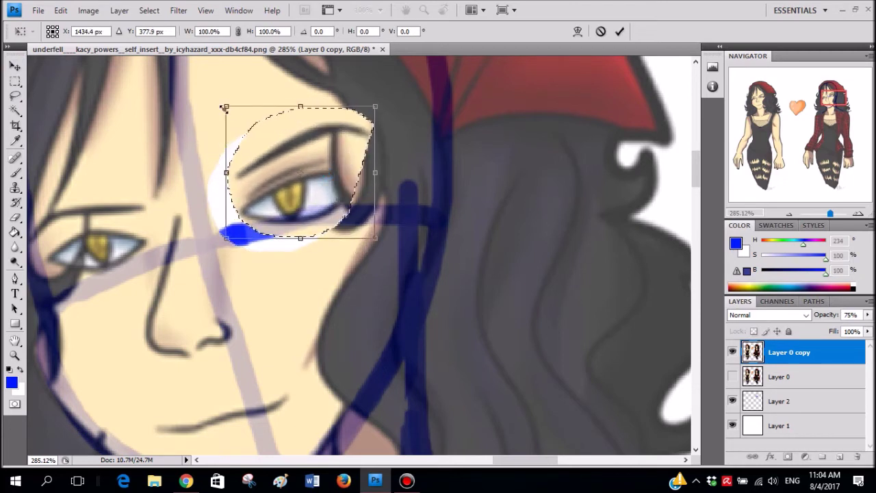
# - Try resizing and repositioning the selected eye, then cancel the transform and deselect it
pyautogui.moveTo(224, 108); pyautogui.dragTo(214, 118)
pyautogui.hotkey('ctrl', 'z')
pyautogui.moveTo(326, 202); pyautogui.dragTo(339, 164)
pyautogui.press('Escape')
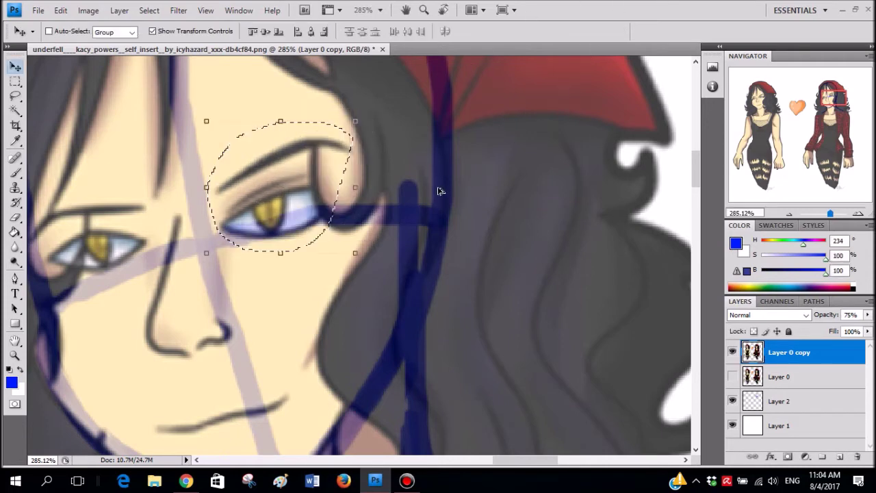
pyautogui.scroll(-5, 440, 190)
pyautogui.hotkey('ctrl', 'd')
# - Select both eyes, the eyebrows and the nose of the character wearing the jacket with one Lasso outline
pyautogui.scroll(3, 388, 194)
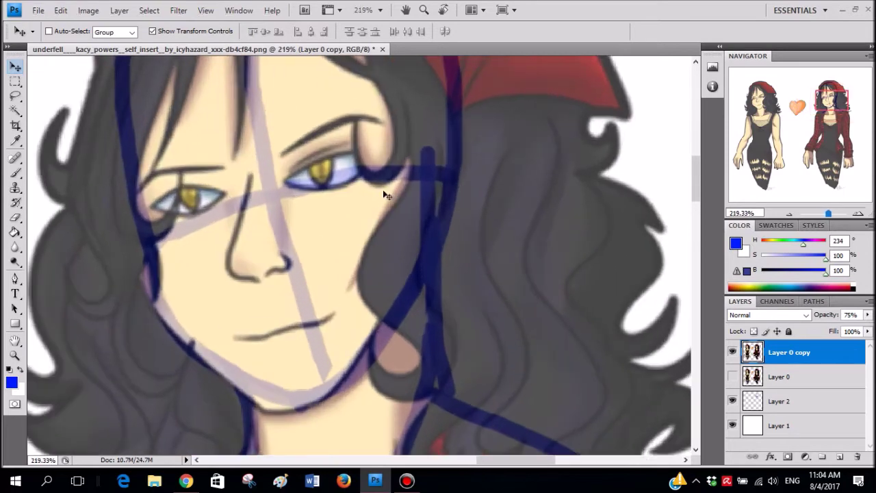
pyautogui.click(16, 97)
pyautogui.scroll(2, 257, 174)
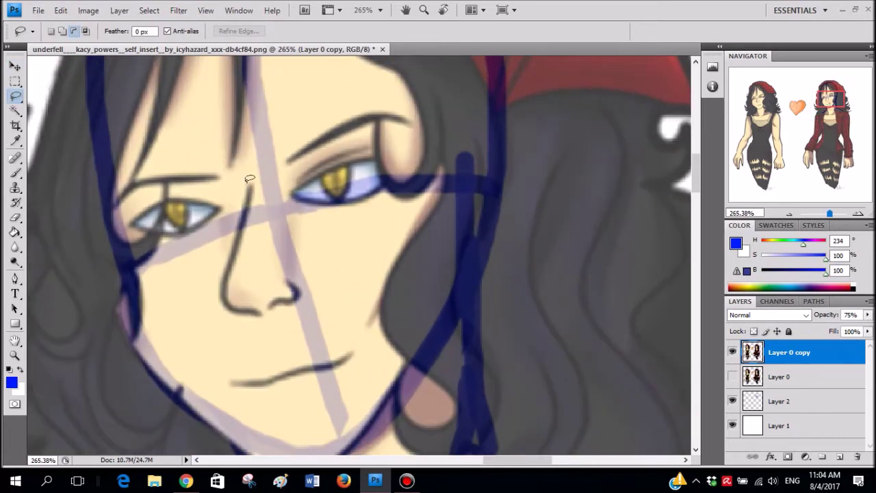
pyautogui.moveTo(216, 281); pyautogui.dragTo(217, 286)
pyautogui.hotkey('ctrl', 'd')
pyautogui.moveTo(332, 96); pyautogui.dragTo(152, 159)
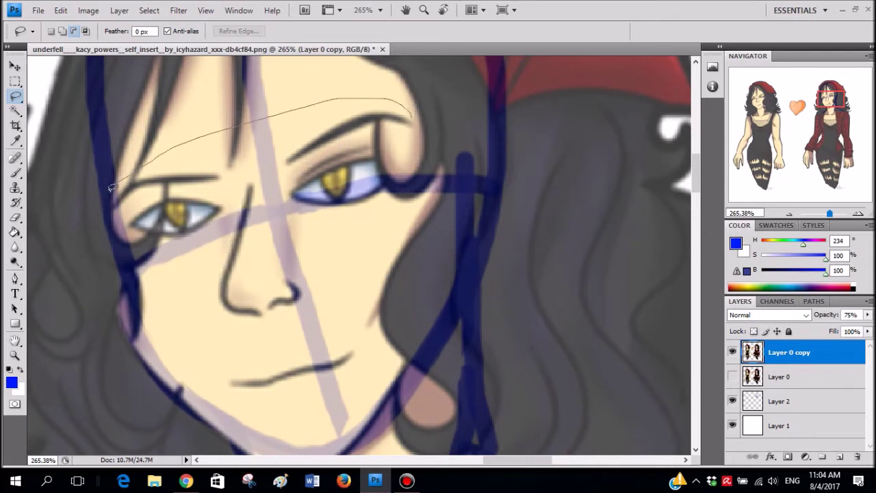
pyautogui.moveTo(153, 236)
pyautogui.mouseDown()
pyautogui.moveTo(186, 345)
pyautogui.moveTo(299, 315)
pyautogui.mouseUp()
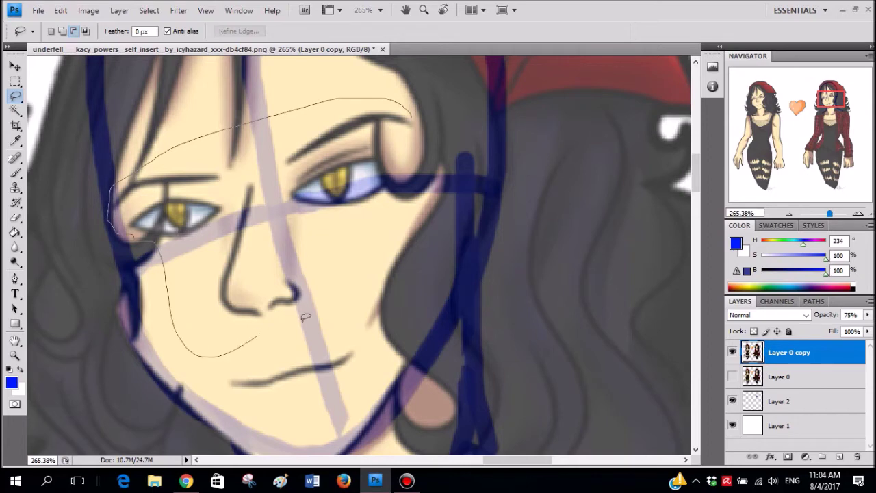
pyautogui.scroll(1, 33, 65)
pyautogui.click(15, 66)
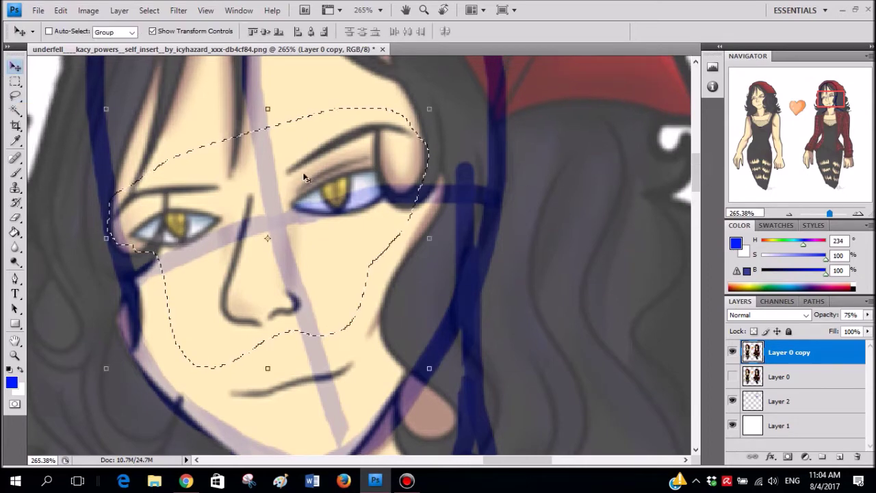
# - Shift the selected eyes and nose toward the construction lines and rotate them by -4.1°
pyautogui.scroll(2, 278, 172)
pyautogui.moveTo(368, 205)
pyautogui.mouseDown()
pyautogui.moveTo(401, 199)
pyautogui.moveTo(396, 193)
pyautogui.mouseUp()
pyautogui.moveTo(122, 120); pyautogui.dragTo(117, 133)
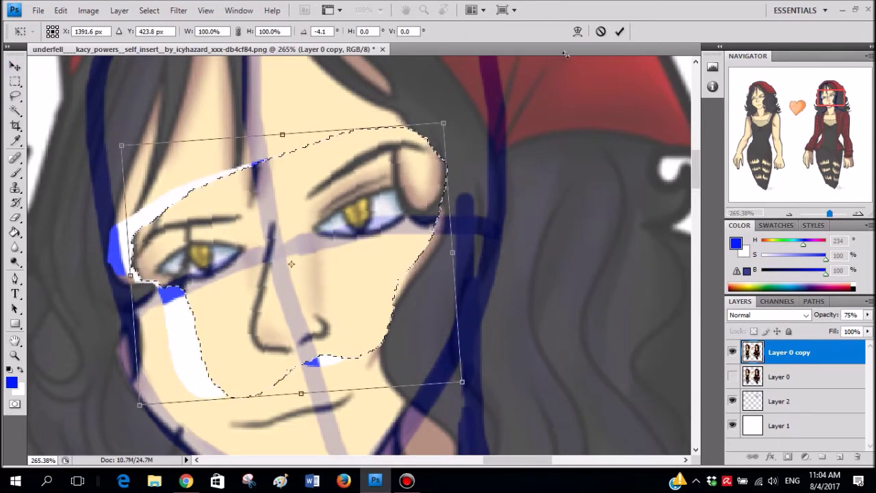
pyautogui.click(619, 31)
pyautogui.click(61, 10)
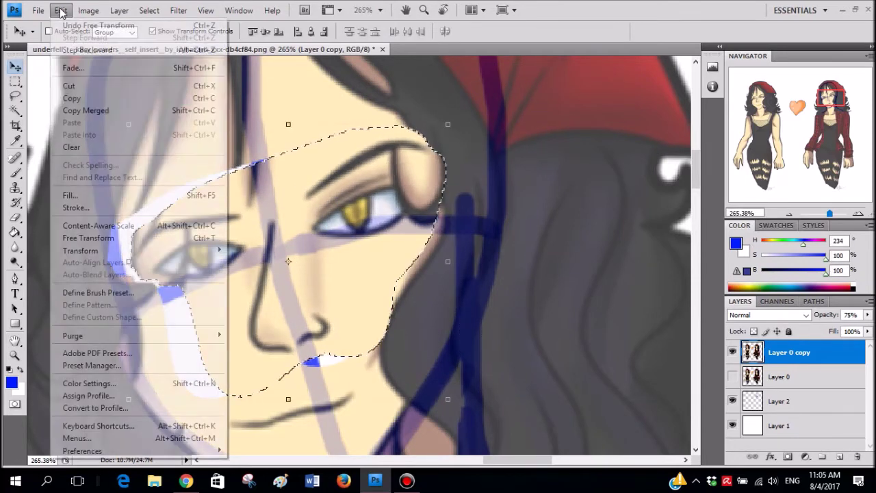
pyautogui.moveTo(174, 258)
pyautogui.click(280, 291)
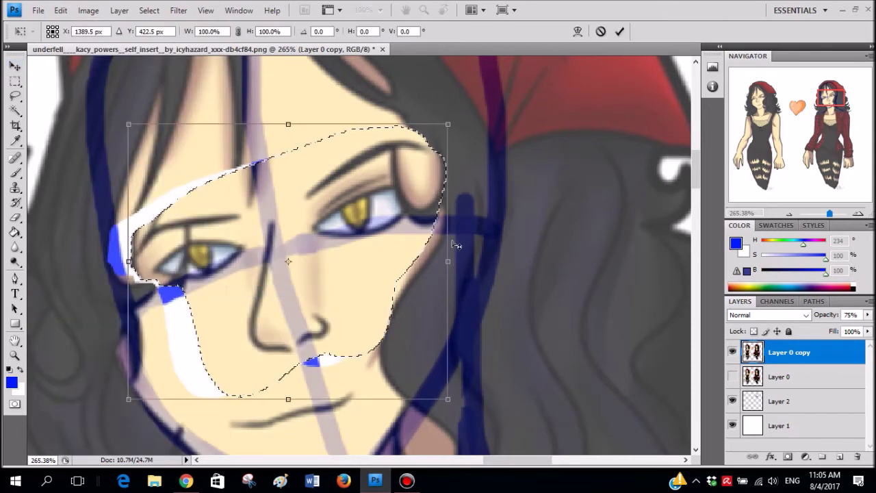
pyautogui.click(600, 31)
# - Warp the selected features so both eyes follow the curved eye line, and apply the warp
pyautogui.click(60, 10)
pyautogui.moveTo(110, 258)
pyautogui.click(269, 329)
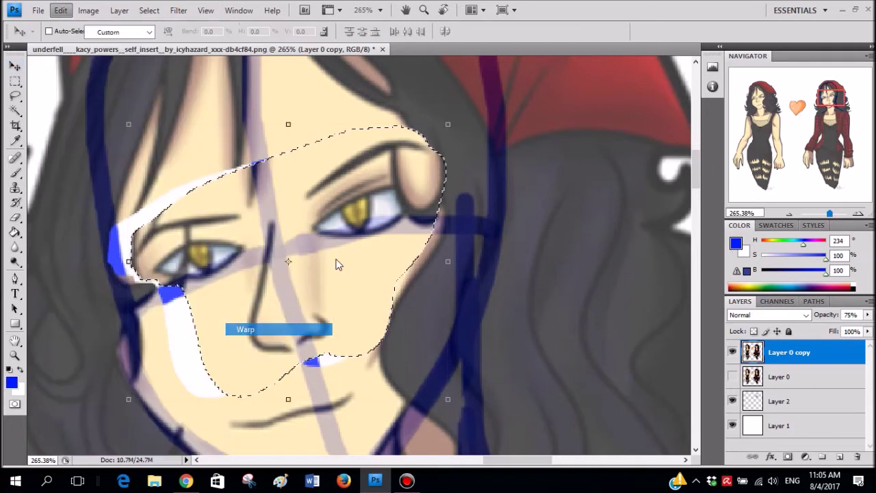
pyautogui.moveTo(272, 261); pyautogui.dragTo(276, 259)
pyautogui.moveTo(143, 271); pyautogui.dragTo(141, 290)
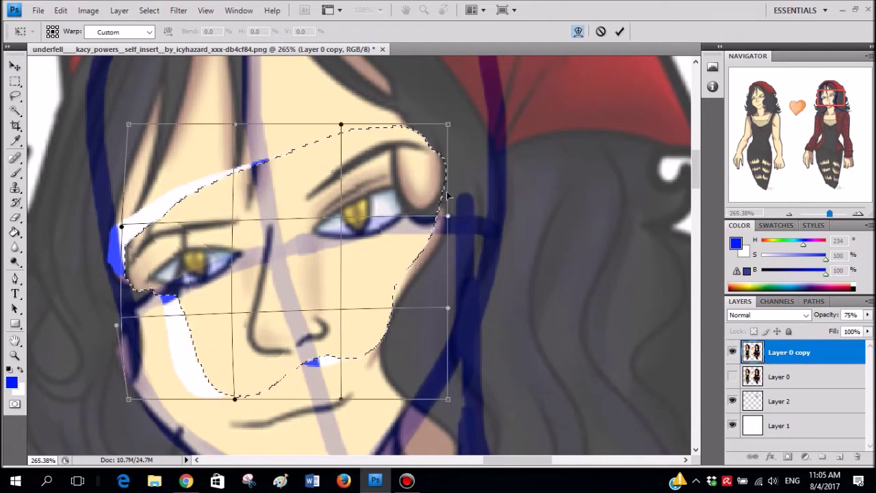
pyautogui.moveTo(446, 197); pyautogui.dragTo(459, 207)
pyautogui.moveTo(259, 347); pyautogui.dragTo(268, 318)
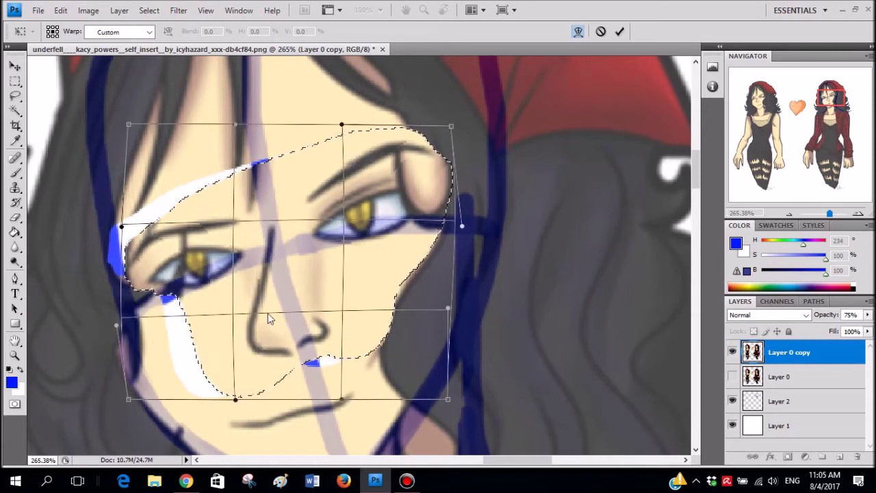
pyautogui.moveTo(400, 140); pyautogui.dragTo(262, 190)
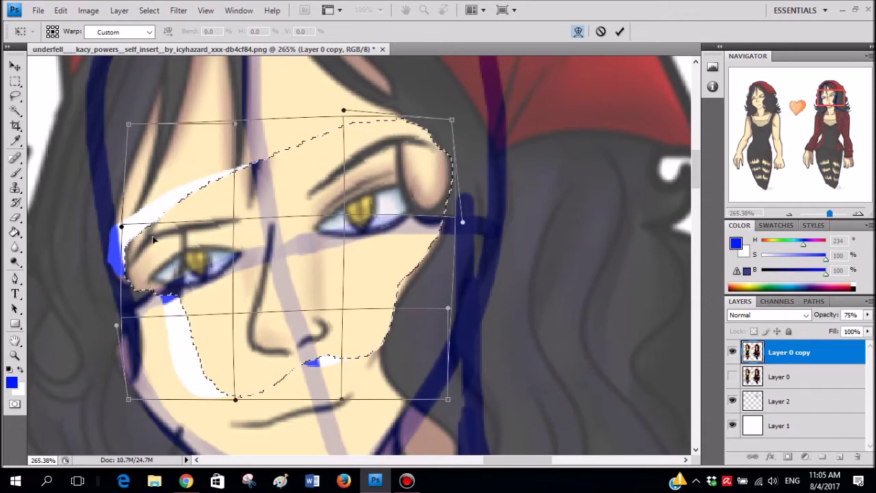
pyautogui.moveTo(154, 239); pyautogui.dragTo(151, 229)
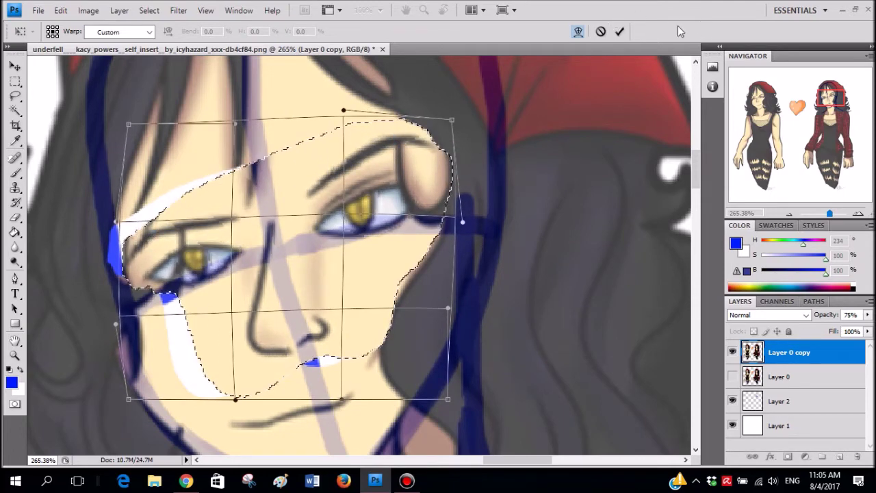
pyautogui.click(620, 32)
# - Deselect the features and set up the Brush with the forehead's skin tone at 100% opacity
pyautogui.scroll(-5, 460, 215)
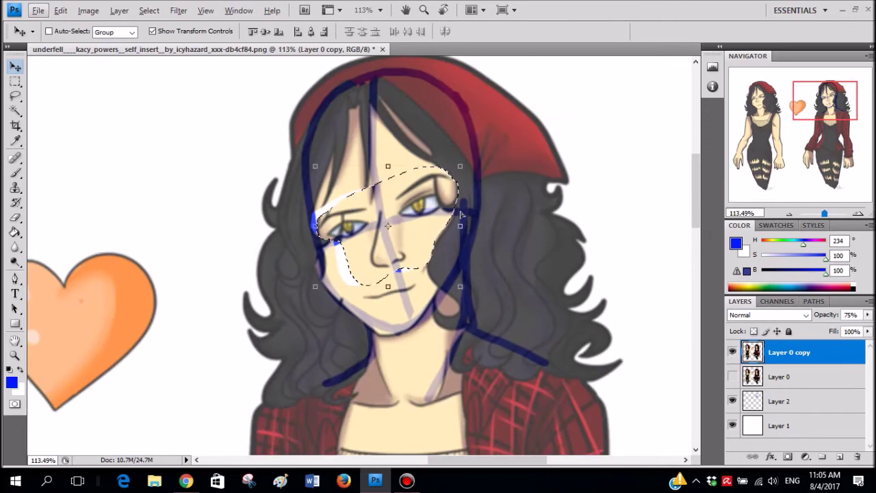
pyautogui.scroll(2, 460, 216)
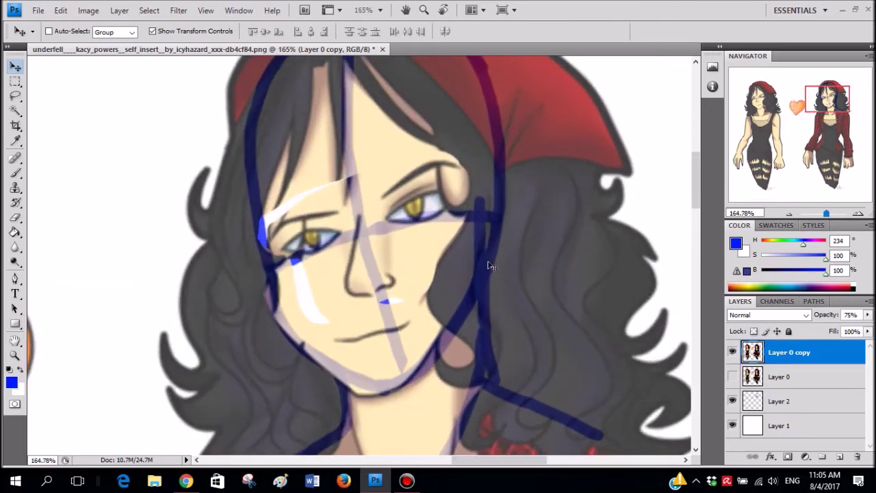
pyautogui.scroll(1, 422, 246)
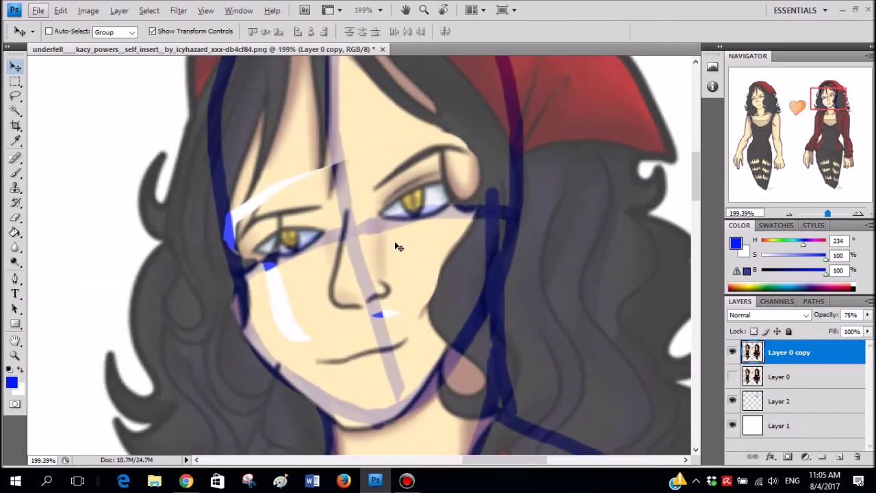
pyautogui.press('b')
pyautogui.scroll(2, 335, 203)
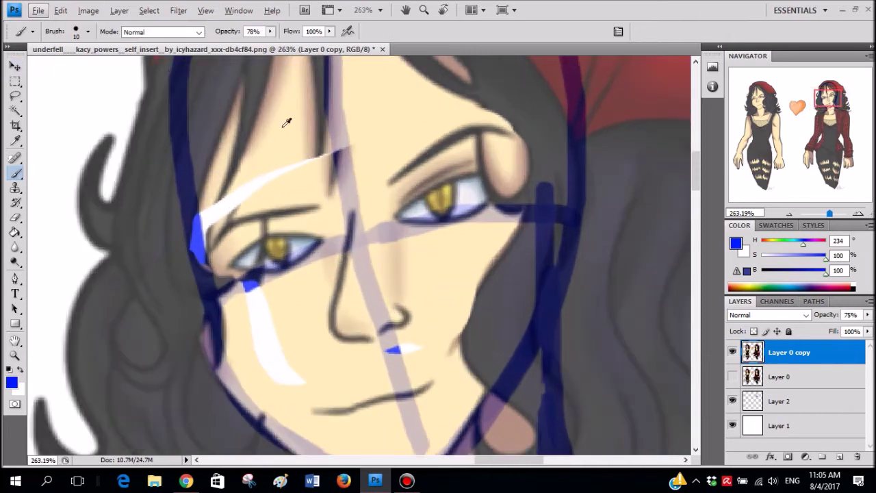
pyautogui.keyDown('alt'); pyautogui.click(287, 122); pyautogui.keyUp('alt')
pyautogui.click(270, 32)
pyautogui.press('0')
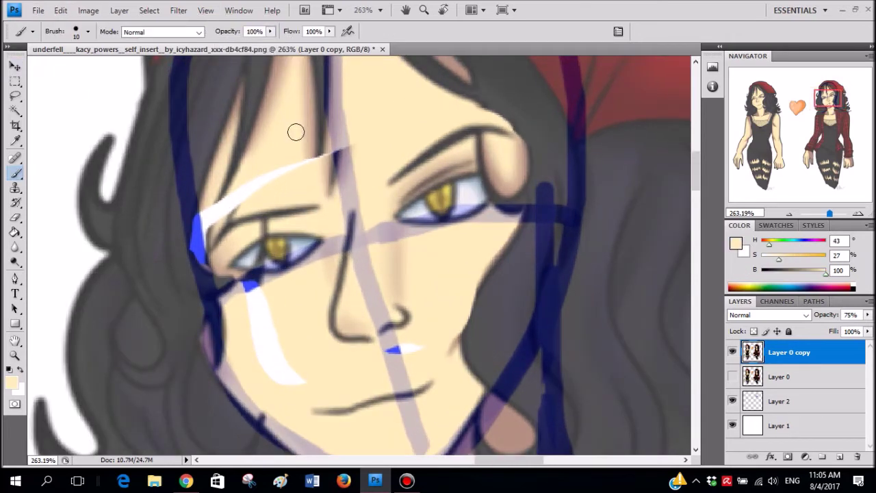
# - Restore Layer 0 copy to 100% opacity and paint resampled skin tone over the gaps on the brow and cheek
pyautogui.click(867, 314)
pyautogui.moveTo(852, 326); pyautogui.dragTo(874, 327)
pyautogui.keyDown('alt'); pyautogui.click(303, 139); pyautogui.keyUp('alt')
pyautogui.moveTo(307, 143)
pyautogui.mouseDown()
pyautogui.moveTo(299, 178)
pyautogui.moveTo(288, 164)
pyautogui.moveTo(210, 210)
pyautogui.moveTo(204, 243)
pyautogui.moveTo(198, 226)
pyautogui.moveTo(207, 264)
pyautogui.mouseUp()
pyautogui.moveTo(325, 166)
pyautogui.mouseDown()
pyautogui.moveTo(356, 138)
pyautogui.moveTo(335, 174)
pyautogui.mouseUp()
pyautogui.scroll(-3, 352, 182)
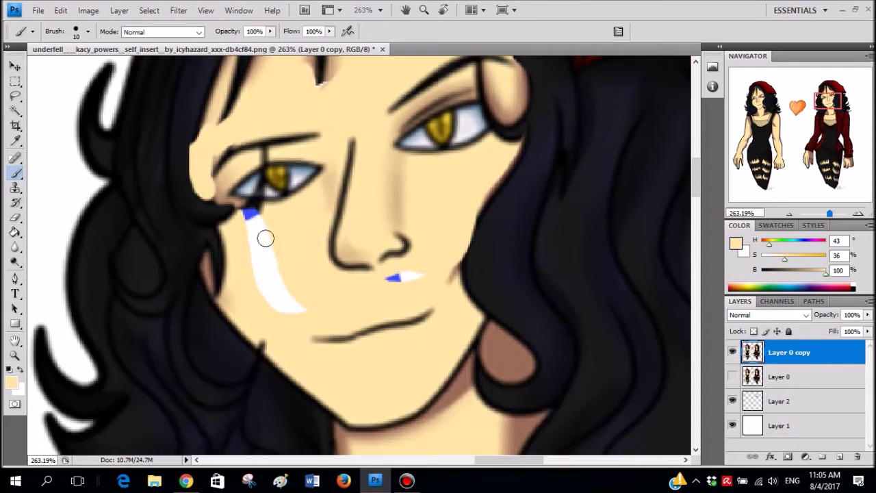
pyautogui.moveTo(248, 214)
pyautogui.mouseDown()
pyautogui.moveTo(257, 274)
pyautogui.moveTo(275, 279)
pyautogui.moveTo(284, 304)
pyautogui.mouseUp()
# - Compare the edited face with the original Layer 0 by lowering Layer 0 copy's opacity to 52%, and hide Layer 0 again
pyautogui.scroll(-16, 363, 254)
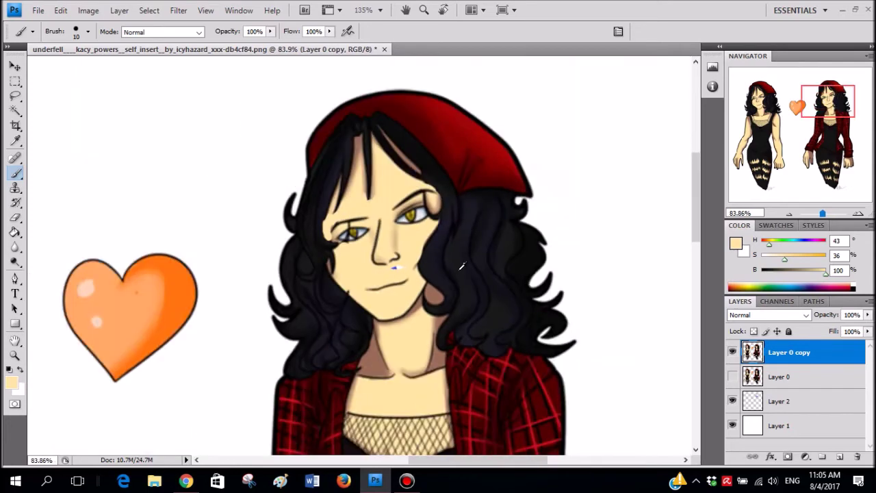
pyautogui.scroll(-1, 455, 270)
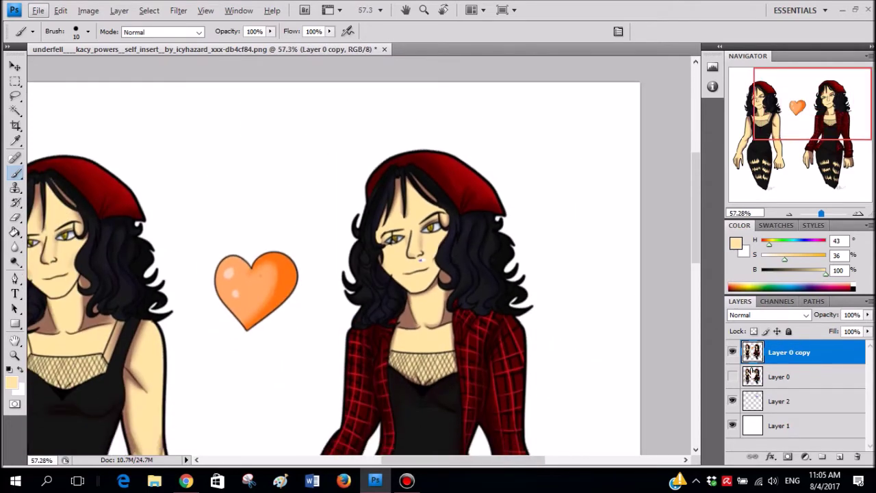
pyautogui.click(732, 377)
pyautogui.click(867, 315)
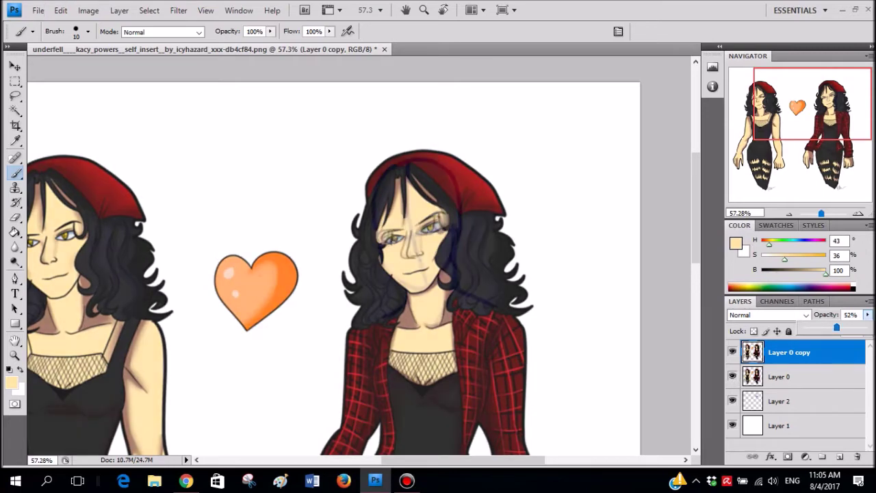
pyautogui.click(732, 376)
pyautogui.scroll(3, 458, 292)
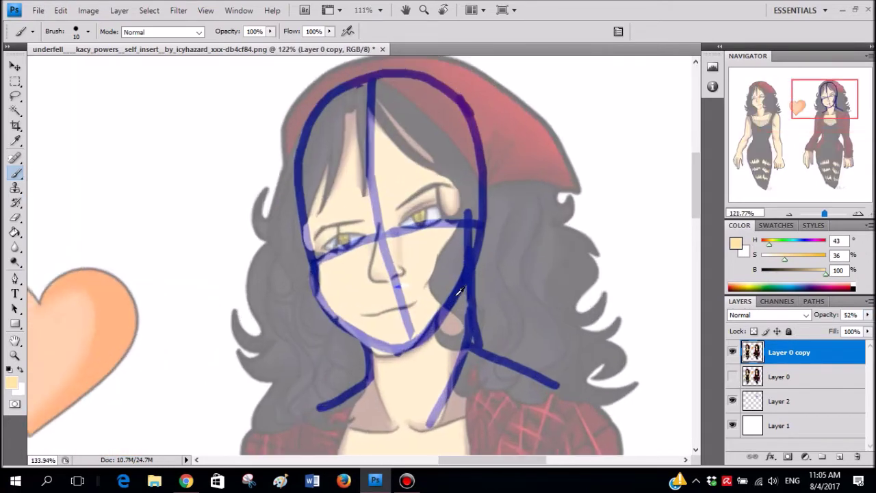
pyautogui.scroll(2, 458, 292)
# - Raise the opacity of Layer 0 copy back to 100%
pyautogui.click(867, 315)
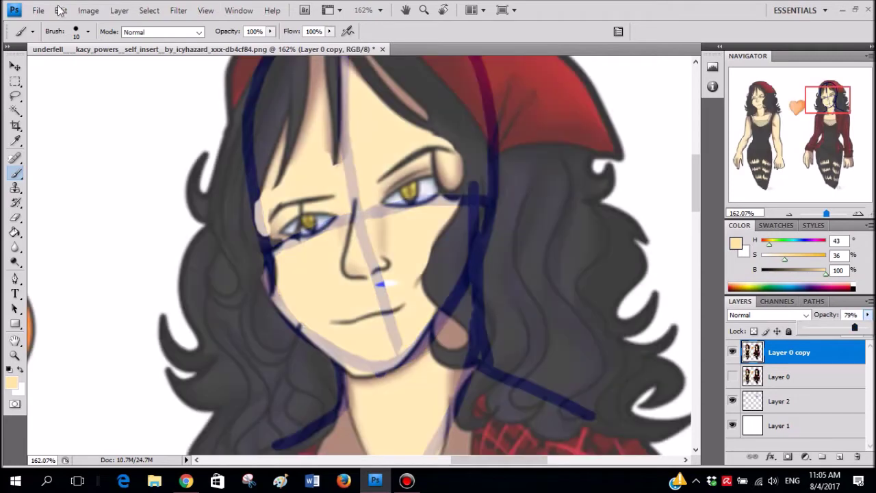
pyautogui.hscroll(2, 342, 342)
pyautogui.scroll(4, 328, 353)
pyautogui.scroll(-2, 328, 352)
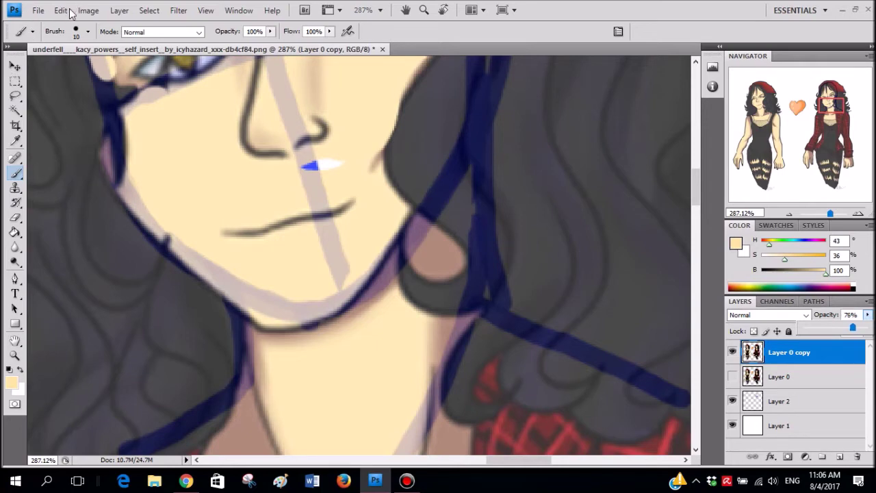
pyautogui.moveTo(854, 328); pyautogui.dragTo(871, 329)
# - Move Layer 2 above Layer 0 copy and set Layer 2's opacity to 32%
pyautogui.moveTo(808, 403); pyautogui.dragTo(806, 344)
pyautogui.hotkey('ctrl', 'shift', 'z')
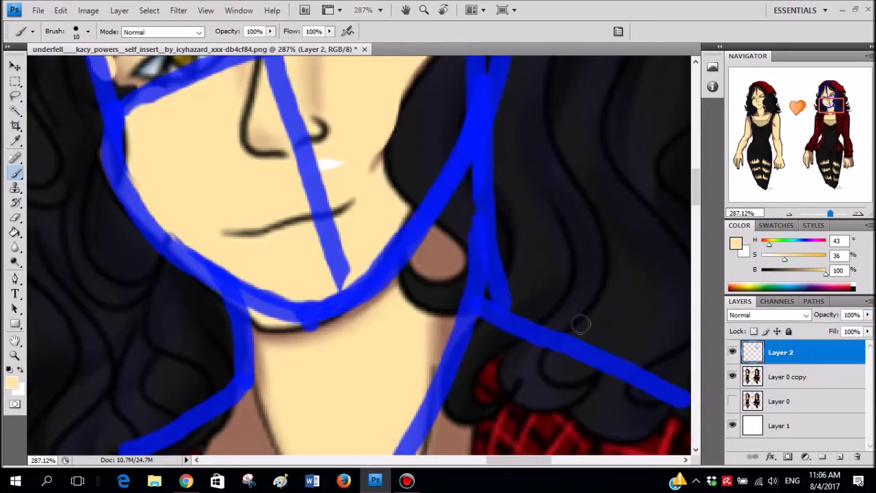
pyautogui.click(867, 315)
pyautogui.moveTo(863, 327); pyautogui.dragTo(823, 327)
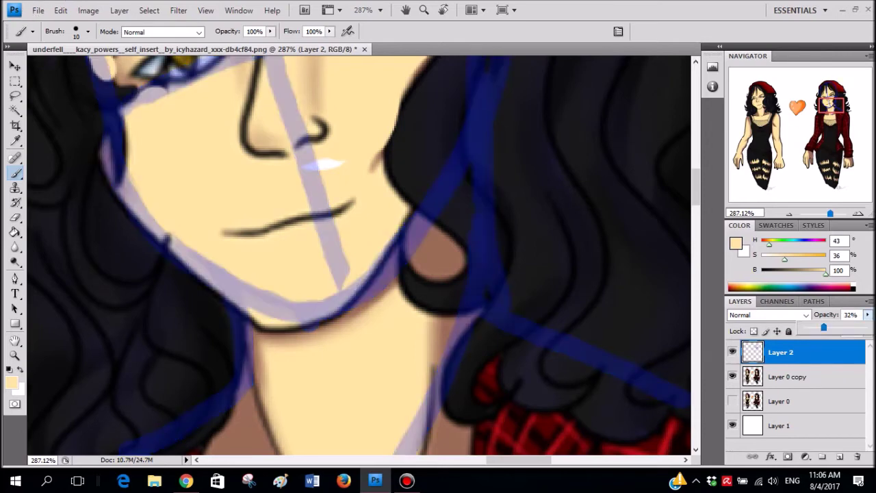
# - Select Layer 0 copy and paint skin tone over the white remnant at the tip of the central hair strand
pyautogui.scroll(-3, 202, 204)
pyautogui.click(202, 205)
pyautogui.scroll(4, 201, 203)
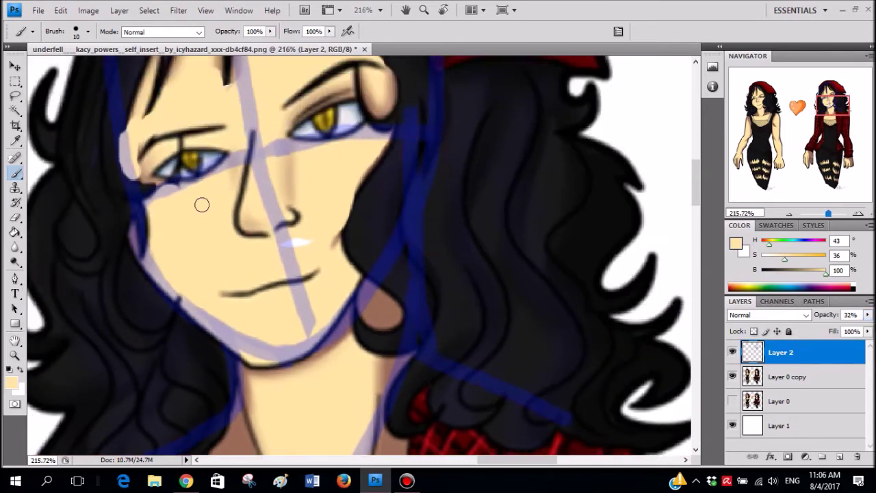
pyautogui.scroll(2, 267, 215)
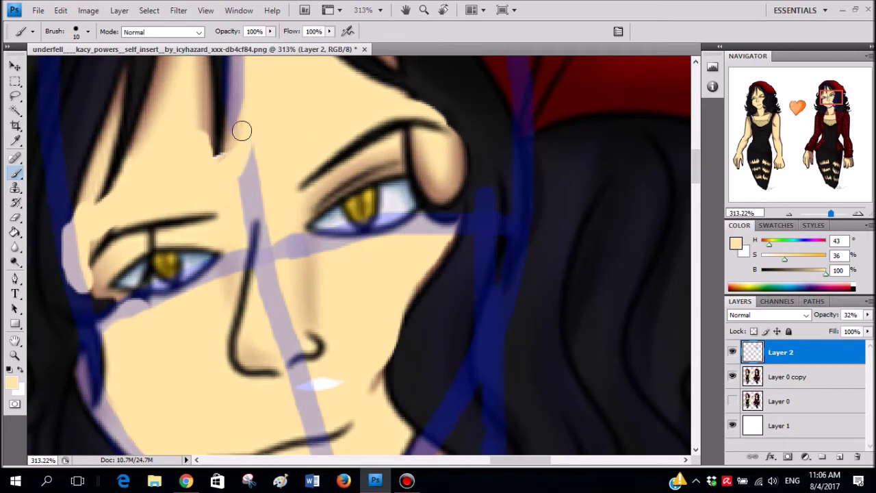
pyautogui.hotkey('alt', '[')
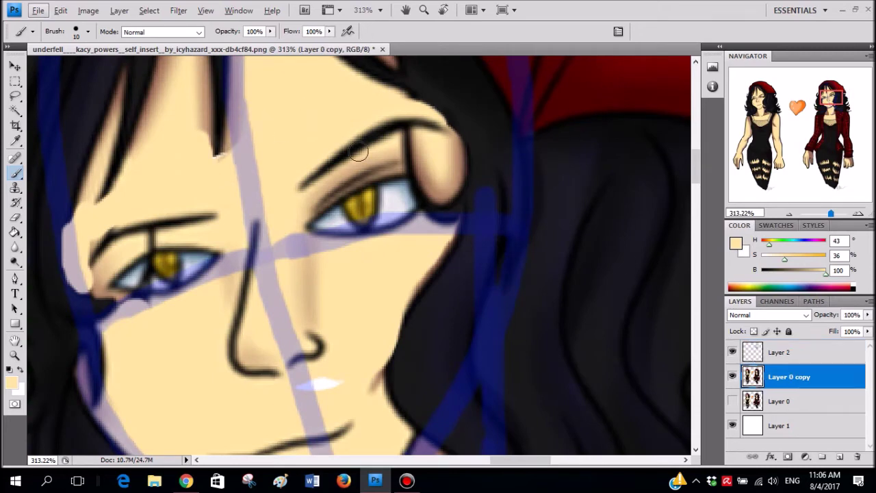
pyautogui.moveTo(232, 104); pyautogui.dragTo(224, 165)
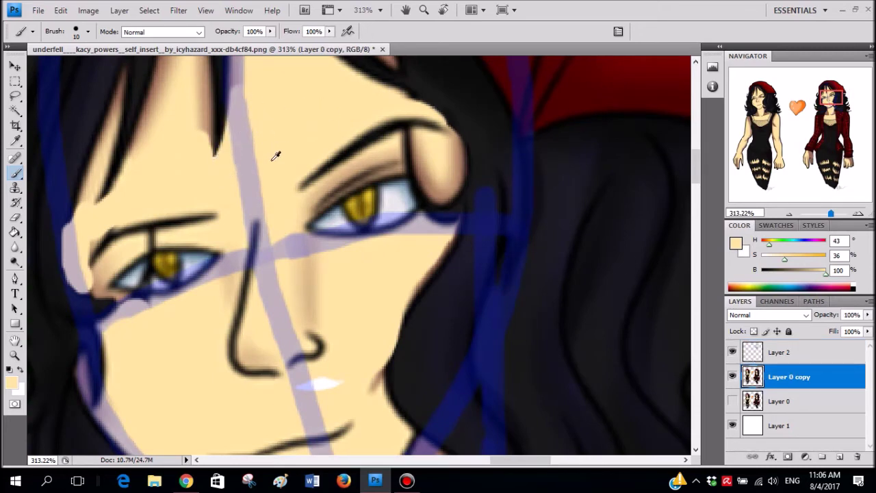
# - Reset the foreground colour to black and set the brush's master diameter to 4 px
pyautogui.scroll(-2, 276, 164)
pyautogui.scroll(-1, 275, 172)
pyautogui.scroll(2, 299, 350)
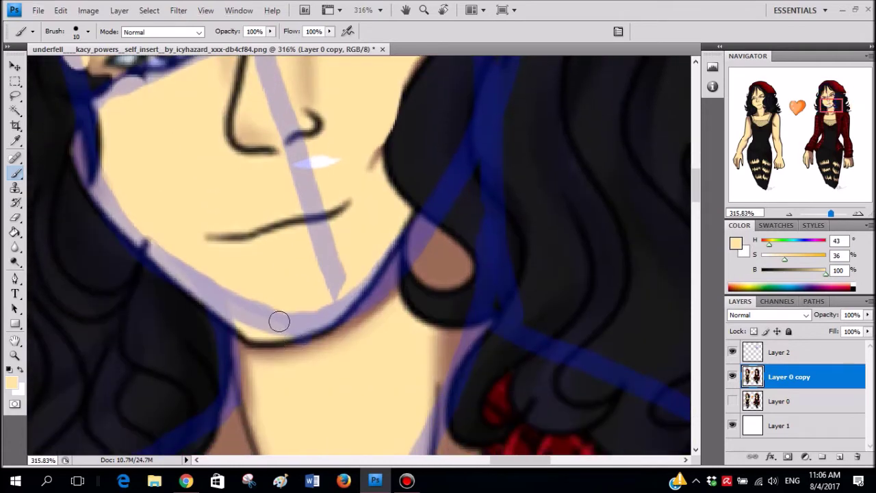
pyautogui.press('x')
pyautogui.click(9, 369)
pyautogui.rightClick(281, 240)
pyautogui.moveTo(298, 265); pyautogui.dragTo(295, 266)
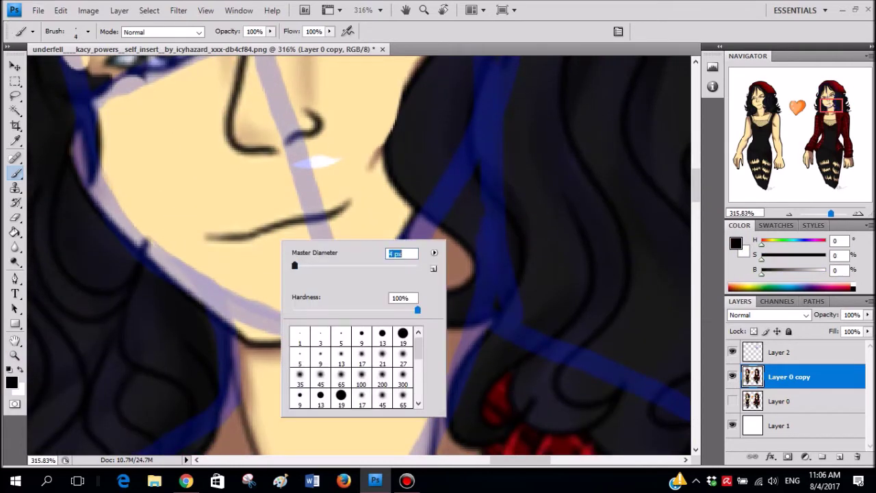
pyautogui.moveTo(82, 163); pyautogui.dragTo(141, 243)
pyautogui.hotkey('ctrl', 'z')
pyautogui.moveTo(169, 277)
pyautogui.mouseDown()
pyautogui.moveTo(266, 328)
pyautogui.moveTo(336, 322)
pyautogui.mouseUp()
pyautogui.hotkey('ctrl', 'z')
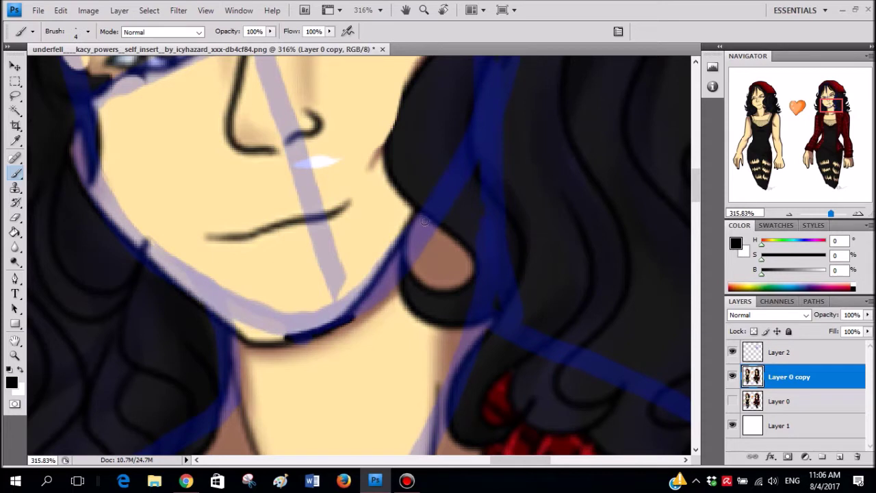
pyautogui.moveTo(436, 219)
pyautogui.mouseDown()
pyautogui.moveTo(375, 304)
pyautogui.moveTo(351, 317)
pyautogui.mouseUp()
pyautogui.hotkey('ctrl', 'z')
# - Set the brush's master diameter to 3 px and redraw the black jaw outline along the construction line up to the chin
pyautogui.rightClick(433, 225)
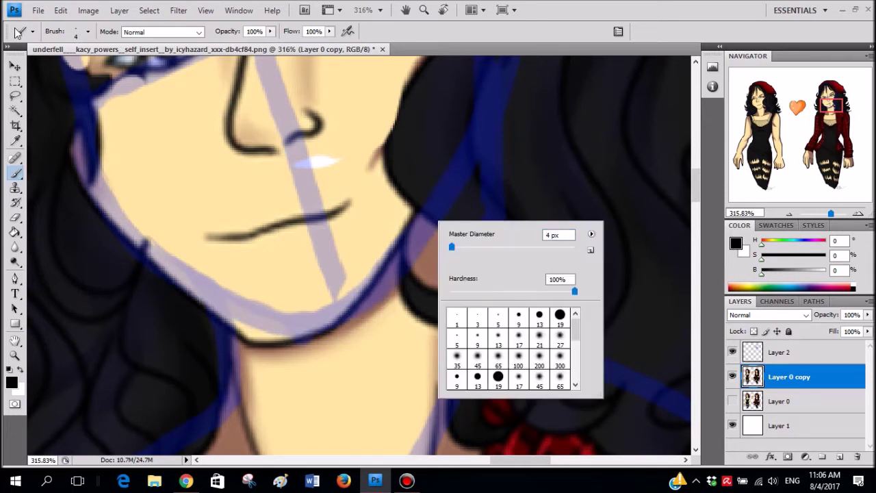
pyautogui.scroll(-1, 472, 262)
pyautogui.moveTo(452, 247); pyautogui.dragTo(447, 247)
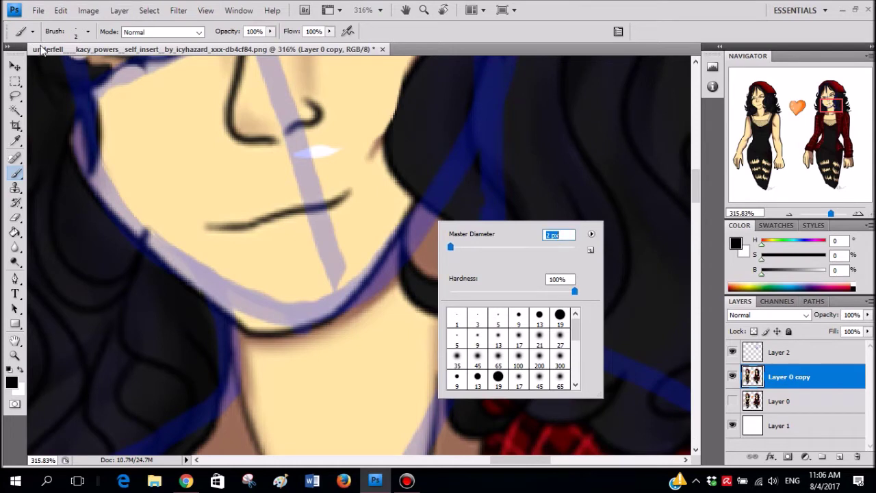
pyautogui.press('Return')
pyautogui.moveTo(435, 220); pyautogui.dragTo(402, 261)
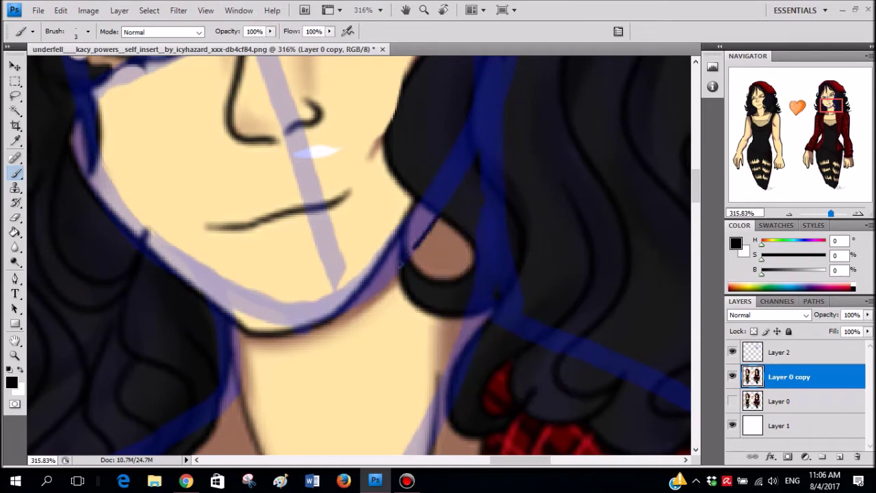
pyautogui.hotkey('ctrl', 'z')
pyautogui.moveTo(167, 266)
pyautogui.mouseDown()
pyautogui.moveTo(283, 323)
pyautogui.moveTo(334, 316)
pyautogui.moveTo(250, 318)
pyautogui.moveTo(213, 301)
pyautogui.moveTo(120, 220)
pyautogui.moveTo(82, 160)
pyautogui.mouseUp()
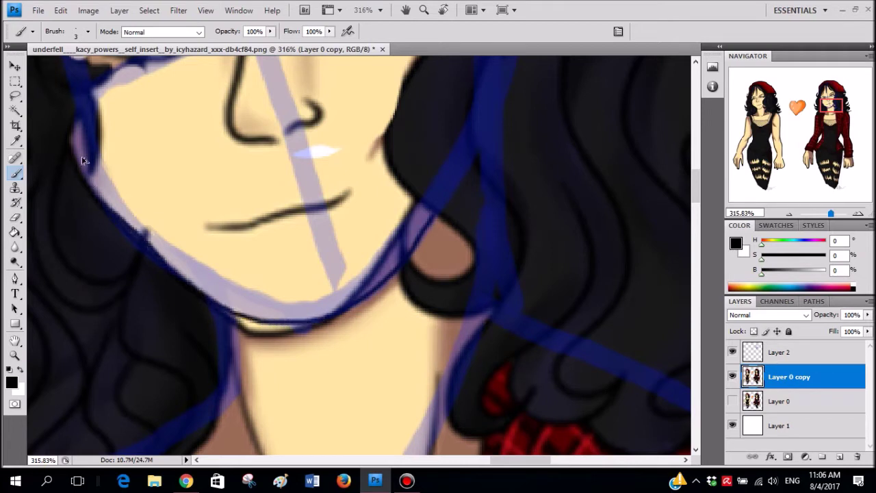
pyautogui.hotkey('ctrl', 'z')
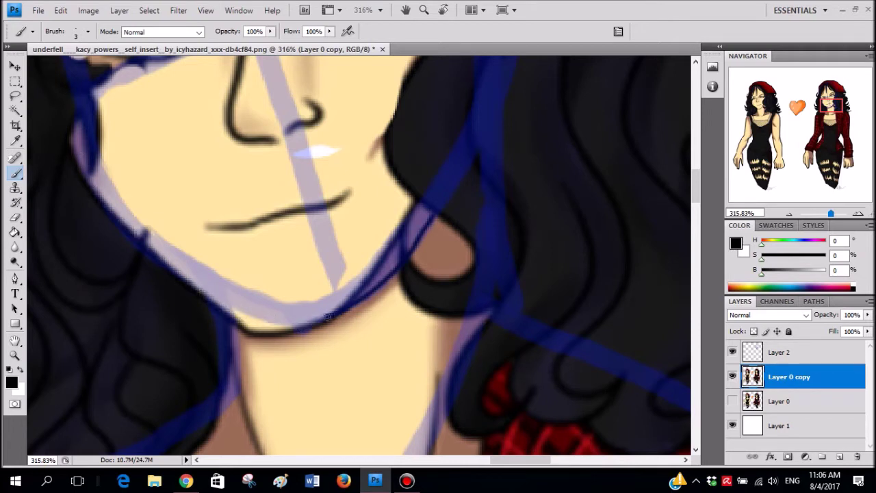
pyautogui.moveTo(267, 312); pyautogui.dragTo(148, 252)
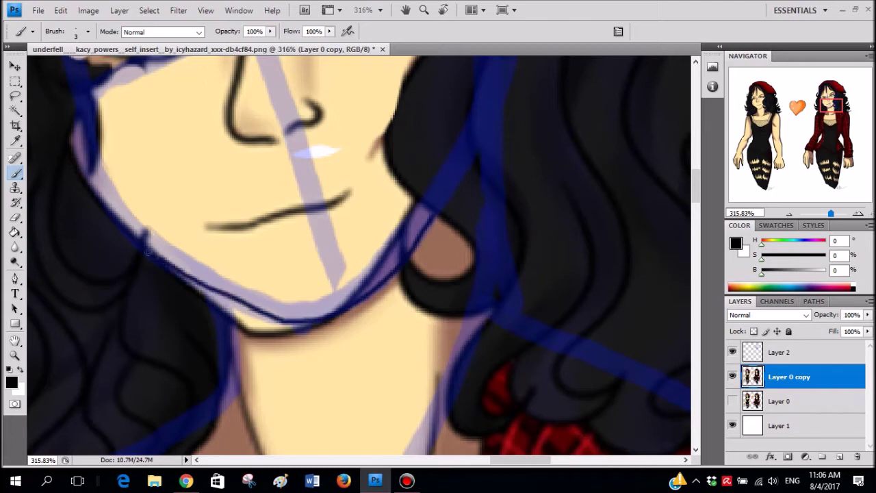
# - Enlarge the brush to 11 px, sample the skin tone and paint over the jaw line between the chin and the lighter-haired cheek patch
pyautogui.scroll(-3, 208, 245)
pyautogui.scroll(2, 209, 244)
pyautogui.rightClick(167, 180)
pyautogui.moveTo(185, 205); pyautogui.dragTo(189, 205)
pyautogui.press('Return')
pyautogui.keyDown('alt'); pyautogui.click(131, 171); pyautogui.keyUp('alt')
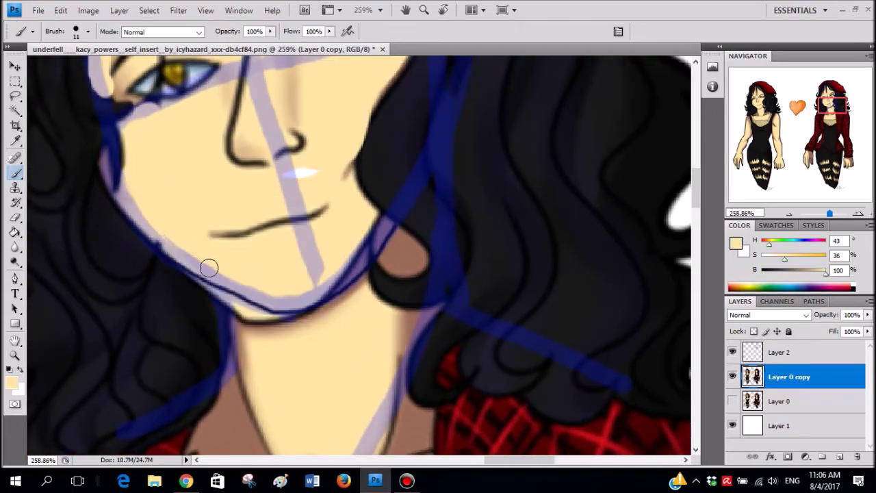
pyautogui.moveTo(373, 223); pyautogui.dragTo(317, 287)
pyautogui.moveTo(360, 247)
pyautogui.mouseDown()
pyautogui.moveTo(387, 224)
pyautogui.moveTo(364, 259)
pyautogui.moveTo(310, 290)
pyautogui.mouseUp()
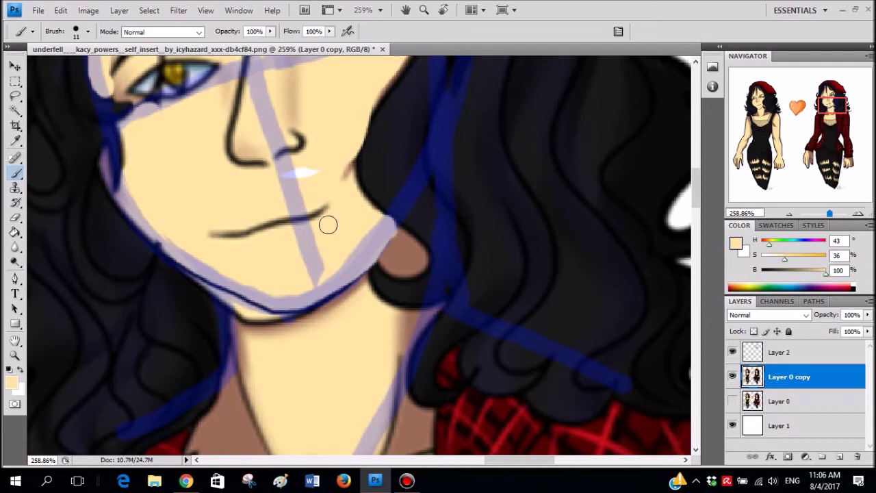
pyautogui.scroll(-3, 340, 190)
pyautogui.scroll(1, 336, 224)
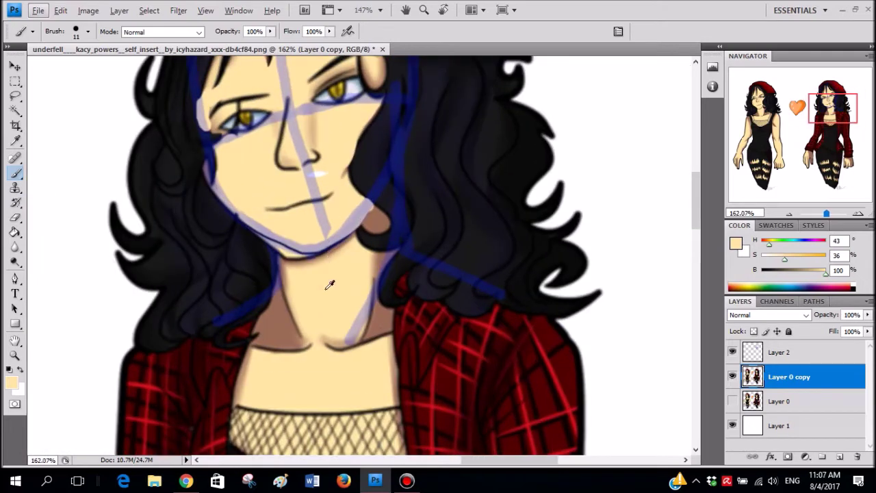
# - Sample the neck's skin tone and paint over the old chin outline beneath the new jaw line
pyautogui.scroll(6, 315, 279)
pyautogui.keyDown('alt'); pyautogui.click(307, 253); pyautogui.keyUp('alt')
pyautogui.moveTo(317, 250); pyautogui.dragTo(251, 231)
pyautogui.hotkey('ctrl', 'z')
pyautogui.keyDown('alt'); pyautogui.click(359, 257); pyautogui.keyUp('alt')
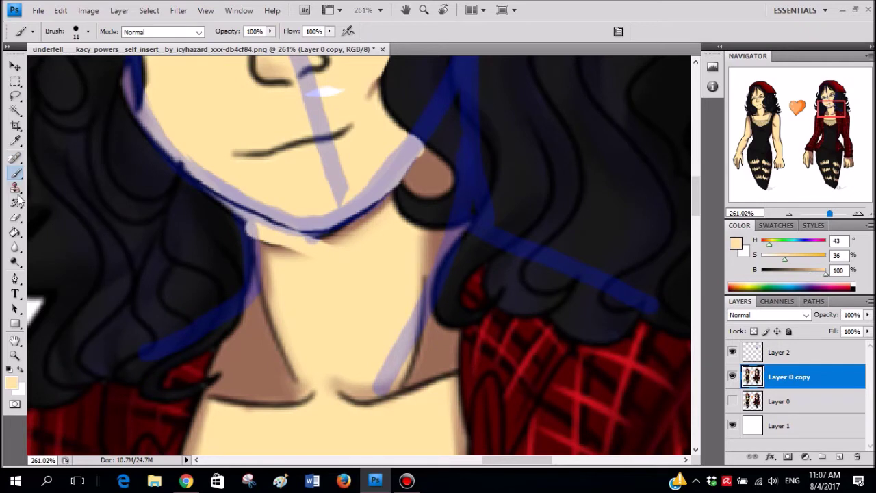
pyautogui.click(18, 139)
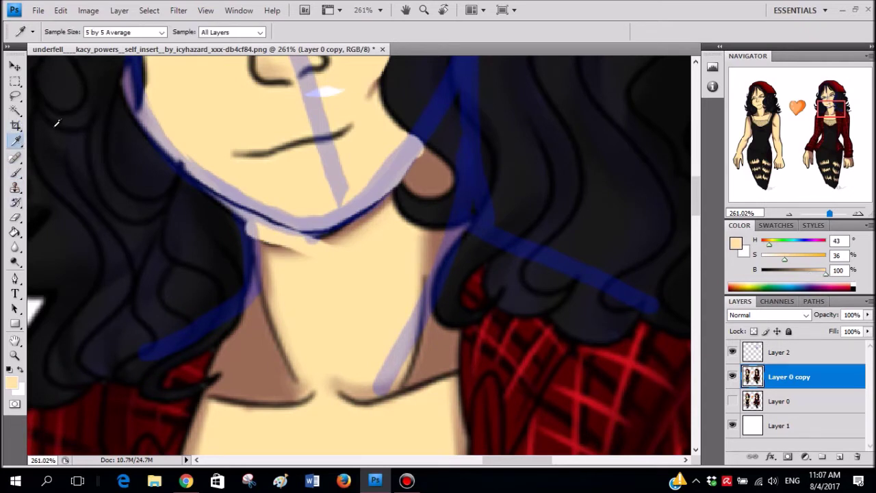
pyautogui.press('b')
pyautogui.moveTo(347, 249)
pyautogui.mouseDown()
pyautogui.moveTo(278, 246)
pyautogui.moveTo(257, 236)
pyautogui.mouseUp()
# - Sample the face's skin tone and paint over the old mouth and the white spot beneath the nose
pyautogui.scroll(2, 301, 210)
pyautogui.keyDown('alt'); pyautogui.click(273, 217); pyautogui.keyUp('alt')
pyautogui.moveTo(225, 188)
pyautogui.mouseDown()
pyautogui.moveTo(215, 197)
pyautogui.moveTo(318, 199)
pyautogui.mouseUp()
pyautogui.moveTo(375, 131); pyautogui.dragTo(364, 141)
pyautogui.moveTo(296, 154); pyautogui.dragTo(316, 152)
pyautogui.scroll(-7, 374, 175)
pyautogui.scroll(1, 447, 255)
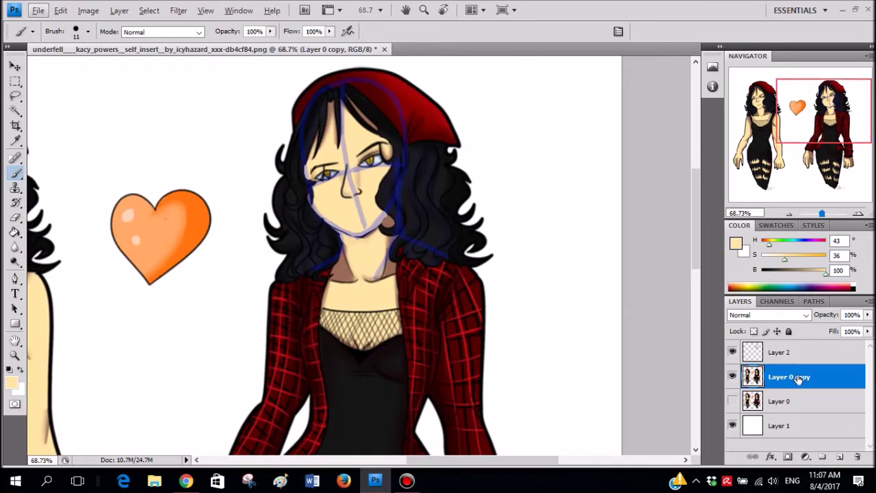
# - Hide Layer 2 and paint sampled dark hair colour over the brown gap and outline along the left cheek
pyautogui.click(731, 351)
pyautogui.keyDown('alt'); pyautogui.scroll(3, 317, 178); pyautogui.keyUp('alt')
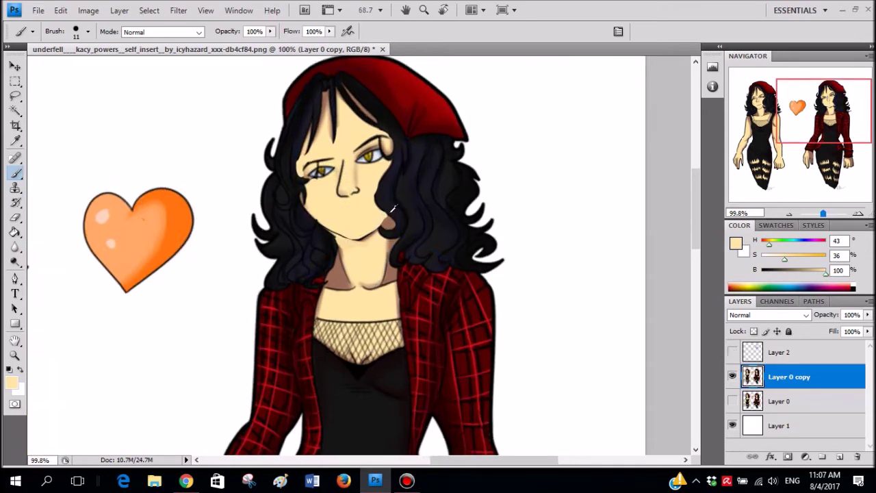
pyautogui.keyDown('alt'); pyautogui.scroll(2, 316, 179); pyautogui.keyUp('alt')
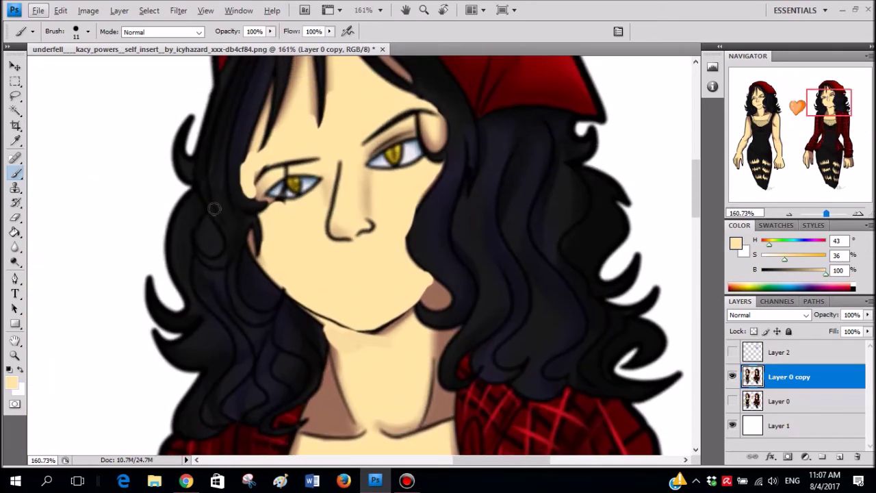
pyautogui.keyDown('alt'); pyautogui.click(190, 212); pyautogui.keyUp('alt')
pyautogui.keyDown('alt'); pyautogui.scroll(4, 223, 184); pyautogui.keyUp('alt')
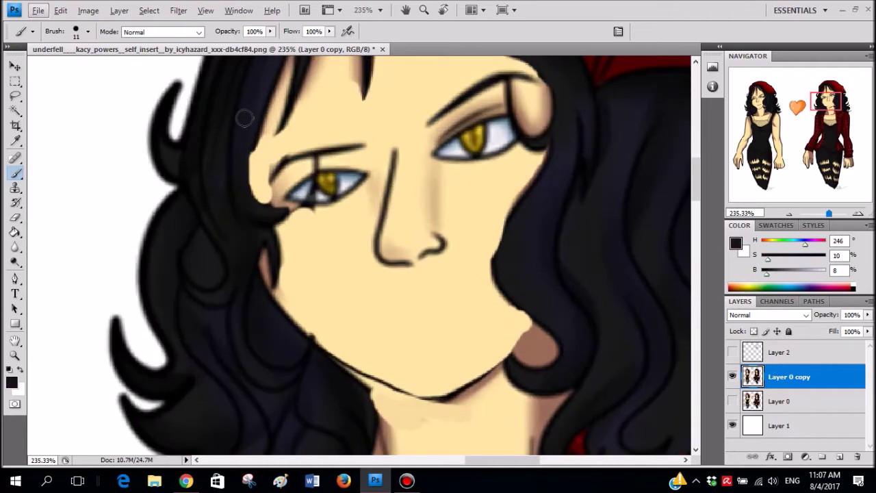
pyautogui.moveTo(247, 152)
pyautogui.mouseDown()
pyautogui.moveTo(270, 290)
pyautogui.moveTo(304, 342)
pyautogui.mouseUp()
# - Sample the skin tone and paint a smooth edge down the left cheek beside the hair
pyautogui.keyDown('alt'); pyautogui.scroll(2, 311, 282); pyautogui.keyUp('alt')
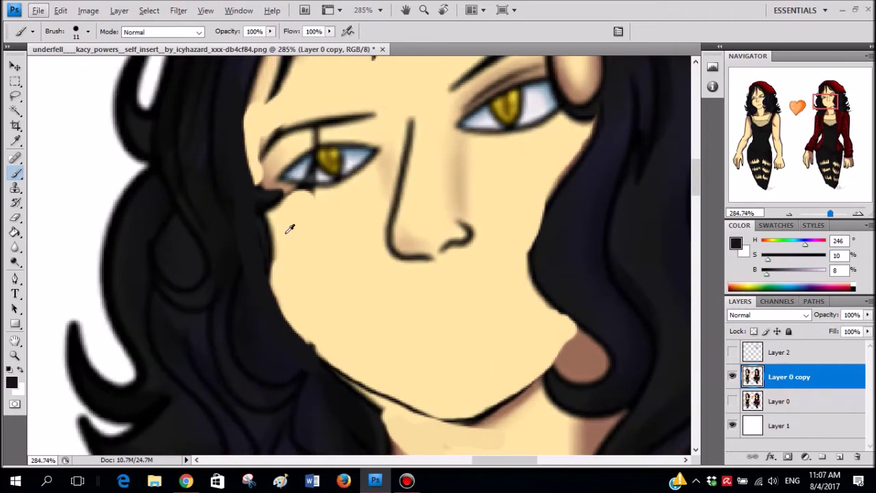
pyautogui.keyDown('alt'); pyautogui.click(274, 239); pyautogui.keyUp('alt')
pyautogui.moveTo(277, 226)
pyautogui.mouseDown()
pyautogui.moveTo(282, 282)
pyautogui.moveTo(333, 347)
pyautogui.mouseUp()
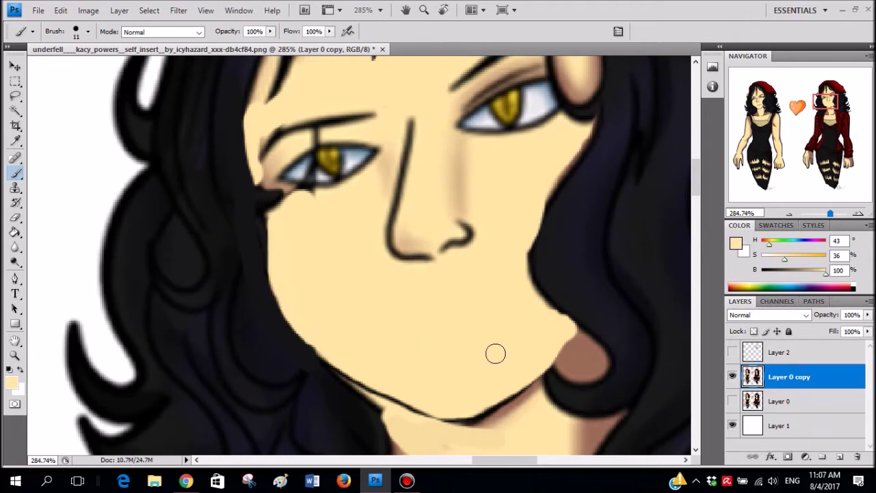
# - Sample the brown shadow beside the jaw and paint a shadow band along the underside of the new jaw line
pyautogui.scroll(-3, 496, 353)
pyautogui.keyDown('alt'); pyautogui.click(585, 275); pyautogui.keyUp('alt')
pyautogui.moveTo(585, 275)
pyautogui.mouseDown()
pyautogui.moveTo(536, 334)
pyautogui.moveTo(506, 355)
pyautogui.moveTo(571, 285)
pyautogui.moveTo(498, 359)
pyautogui.moveTo(472, 369)
pyautogui.moveTo(420, 361)
pyautogui.moveTo(310, 311)
pyautogui.mouseUp()
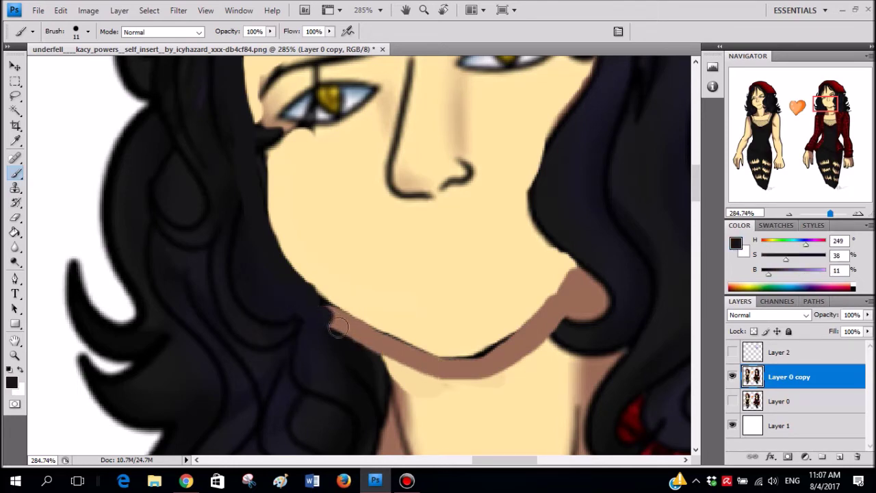
pyautogui.scroll(-4, 419, 267)
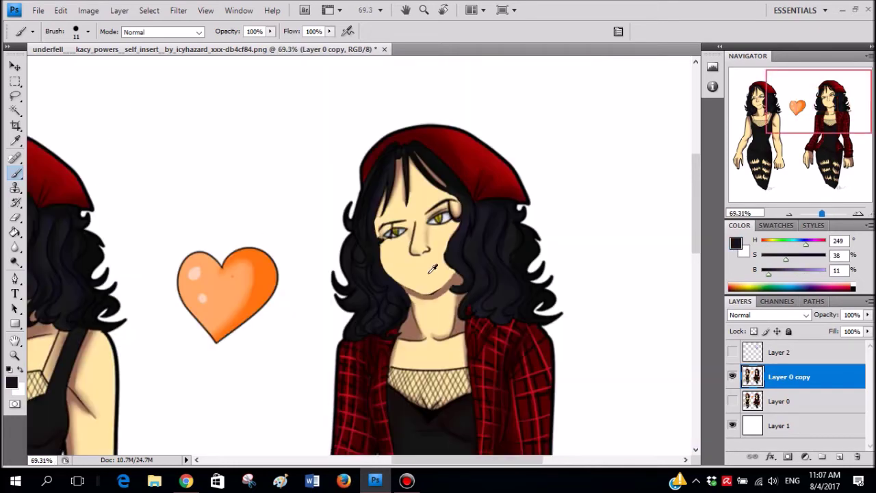
# - Sample the skin tone and clean up the face's edge along the right side of the jaw
pyautogui.scroll(4, 418, 266)
pyautogui.keyDown('alt'); pyautogui.click(456, 236); pyautogui.keyUp('alt')
pyautogui.moveTo(457, 235); pyautogui.dragTo(408, 294)
pyautogui.scroll(-4, 274, 201)
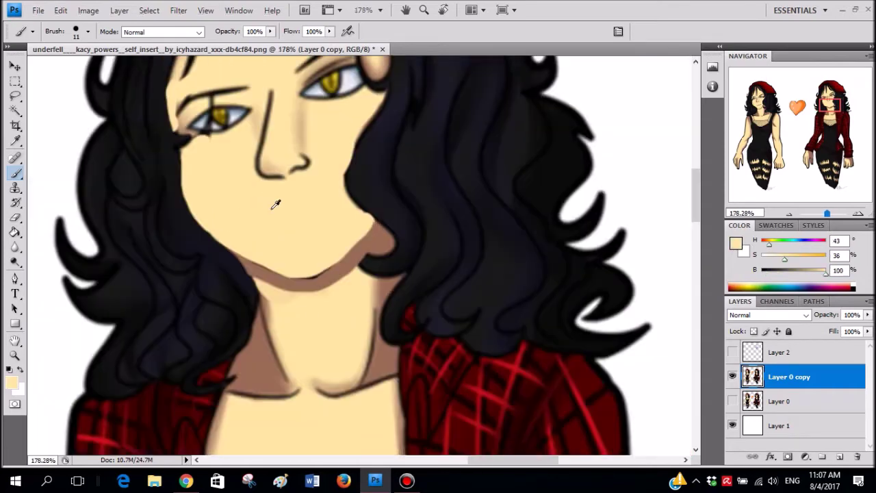
# - Examine the reshaped jaw, the shadow beneath it and the surrounding face and hair
pyautogui.scroll(6, 272, 228)
pyautogui.scroll(-4, 272, 228)
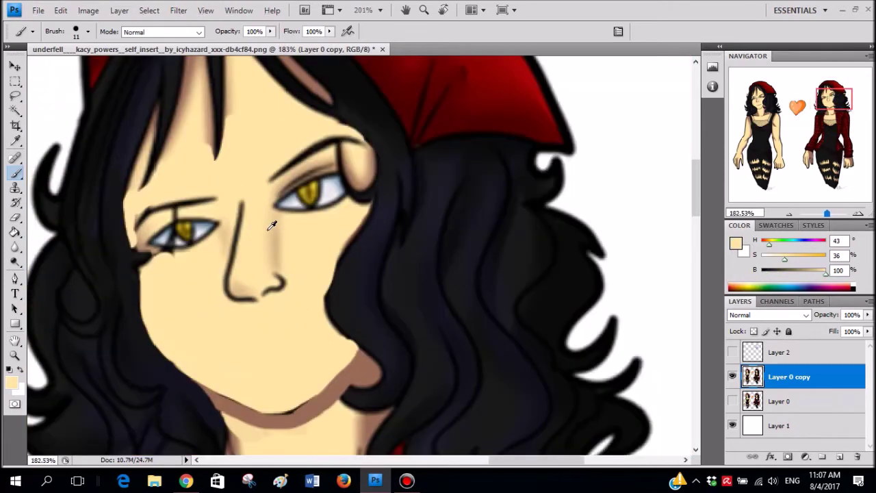
pyautogui.scroll(3, 289, 277)
pyautogui.keyDown('alt'); pyautogui.click(342, 286); pyautogui.keyUp('alt')
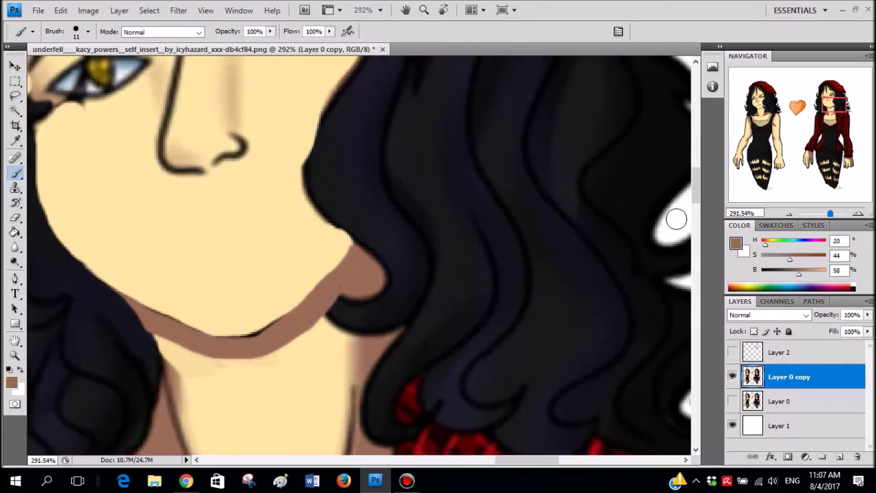
pyautogui.scroll(-2, 504, 327)
pyautogui.scroll(2, 372, 296)
pyautogui.scroll(-1, 380, 272)
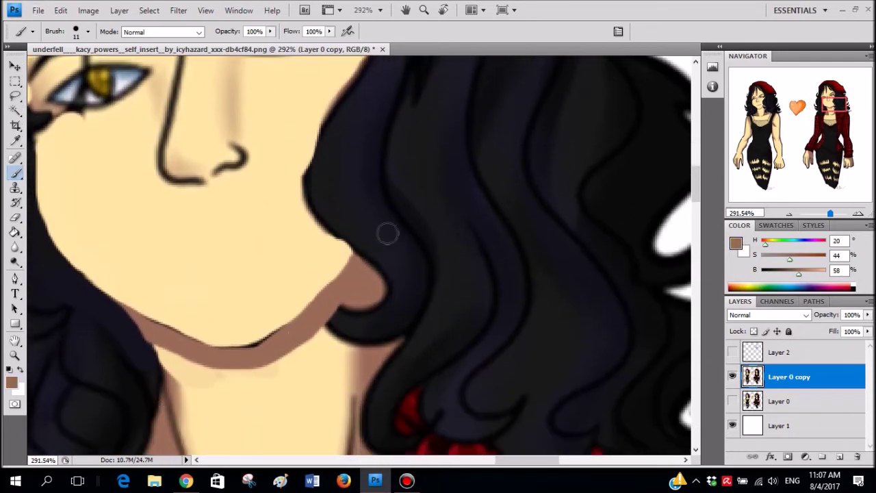
pyautogui.scroll(-2, 387, 249)
pyautogui.scroll(-3, 343, 249)
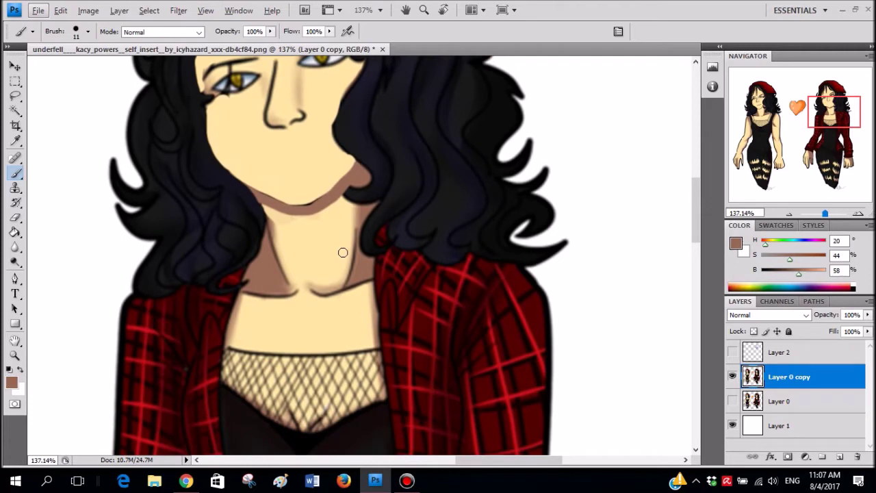
pyautogui.scroll(2, 349, 188)
pyautogui.scroll(4, 301, 219)
pyautogui.keyDown('alt'); pyautogui.click(298, 208); pyautogui.keyUp('alt')
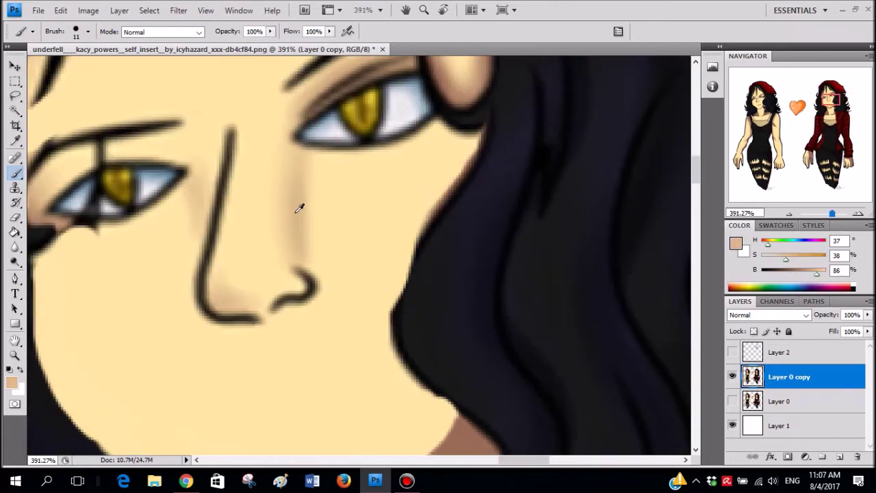
pyautogui.scroll(-3, 300, 207)
pyautogui.keyDown('alt'); pyautogui.click(373, 332); pyautogui.keyUp('alt')
pyautogui.moveTo(324, 227); pyautogui.dragTo(311, 264)
pyautogui.hotkey('ctrl', 'z')
pyautogui.scroll(-2, 312, 221)
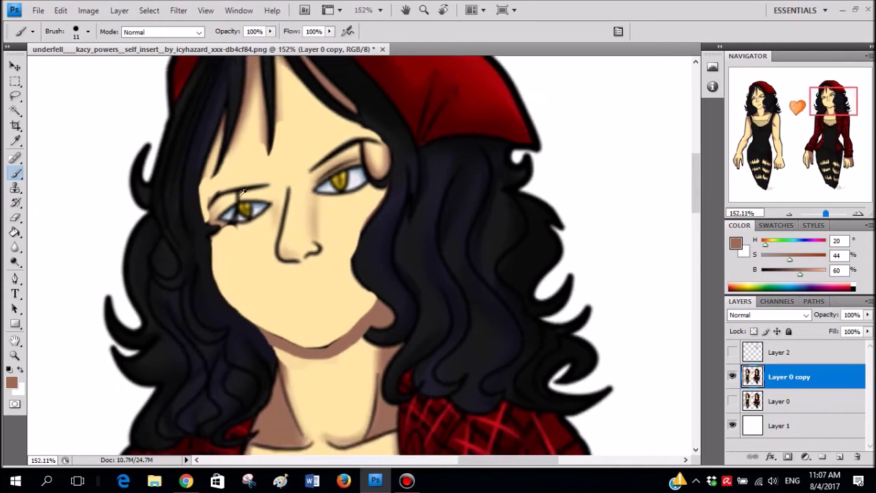
# - Sample tan skin shades near the left eye and shade the temple between the hair and the eyebrow
pyautogui.scroll(3, 241, 193)
pyautogui.keyDown('alt'); pyautogui.click(200, 264); pyautogui.keyUp('alt')
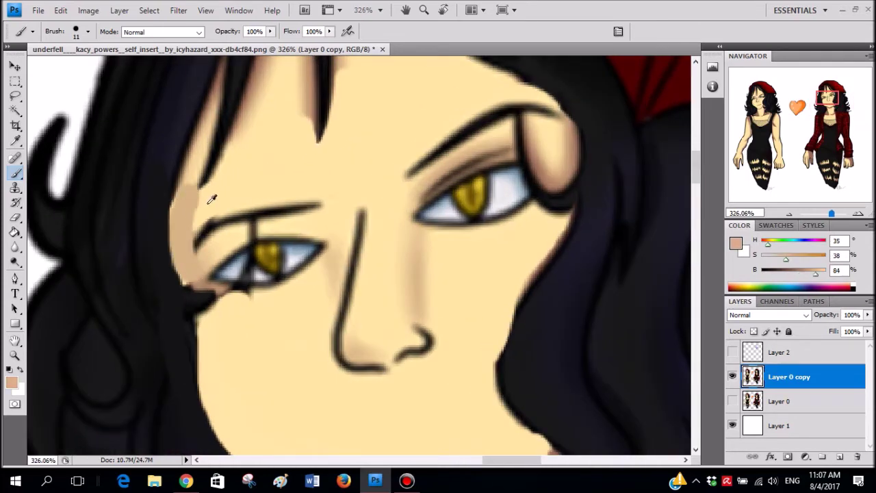
pyautogui.keyDown('alt'); pyautogui.click(199, 257); pyautogui.keyUp('alt')
pyautogui.keyDown('alt'); pyautogui.click(198, 207); pyautogui.keyUp('alt')
pyautogui.scroll(-3, 293, 156)
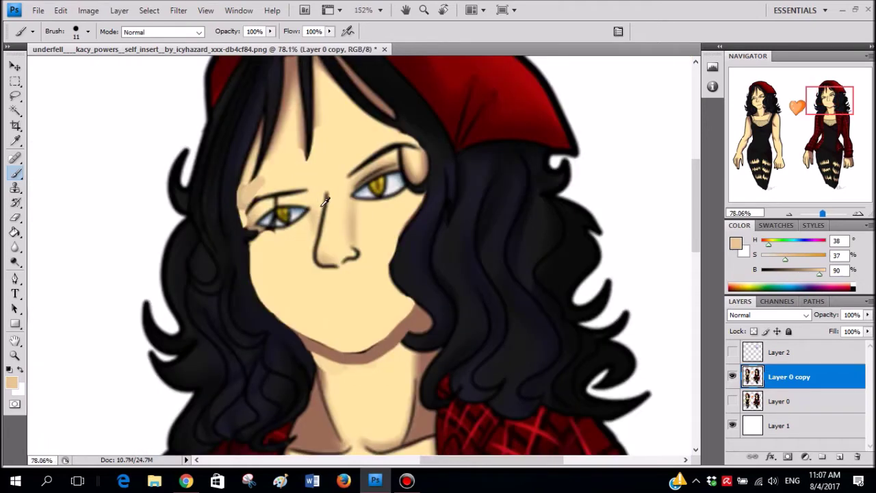
# - Compare the edited face with the original by toggling the visibility of Layer 0 and Layer 0 copy
pyautogui.scroll(-3, 325, 201)
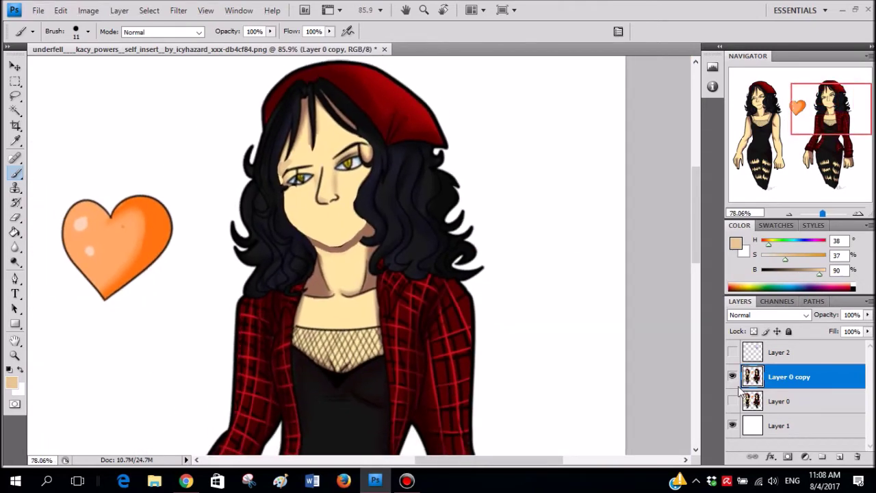
pyautogui.click(732, 401)
pyautogui.click(732, 377)
pyautogui.click(732, 380)
pyautogui.click(731, 380)
pyautogui.click(732, 380)
pyautogui.click(731, 380)
pyautogui.click(731, 380)
pyautogui.click(731, 379)
pyautogui.click(731, 378)
pyautogui.click(731, 378)
pyautogui.click(731, 378)
pyautogui.click(732, 379)
pyautogui.click(731, 379)
pyautogui.click(731, 379)
pyautogui.click(732, 378)
pyautogui.click(732, 378)
pyautogui.click(732, 379)
pyautogui.click(731, 378)
pyautogui.click(732, 378)
pyautogui.click(731, 378)
pyautogui.click(732, 379)
pyautogui.click(731, 378)
pyautogui.click(731, 378)
pyautogui.click(732, 378)
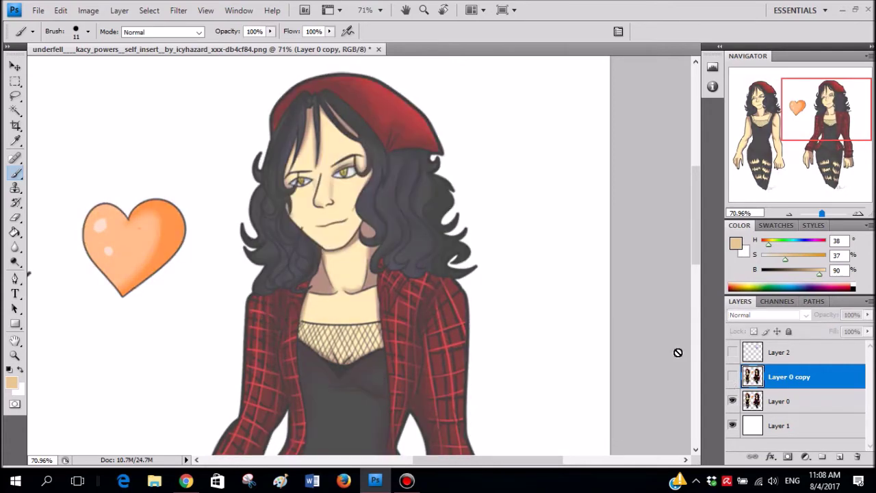
pyautogui.click(731, 377)
pyautogui.click(733, 400)
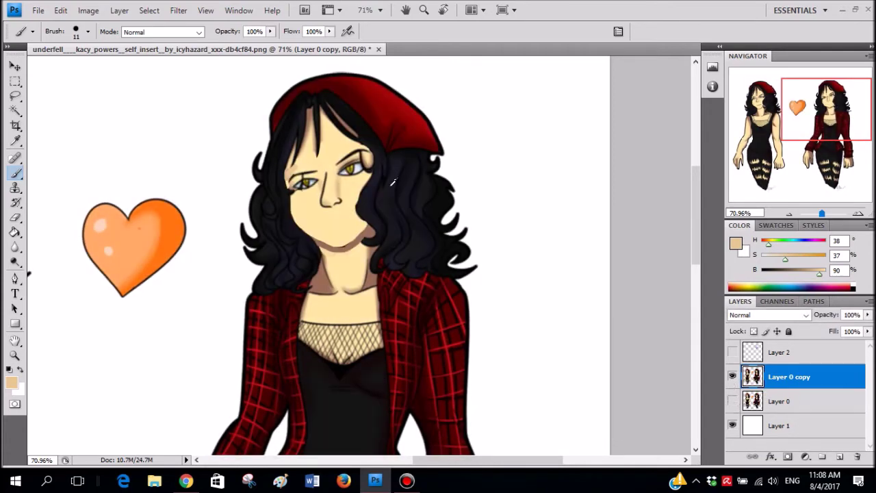
# - Sample the dark hair colour and paint the hair inward along the left cheek and jaw edge
pyautogui.scroll(5, 356, 190)
pyautogui.scroll(-8, 327, 197)
pyautogui.hscroll(-5, 327, 197)
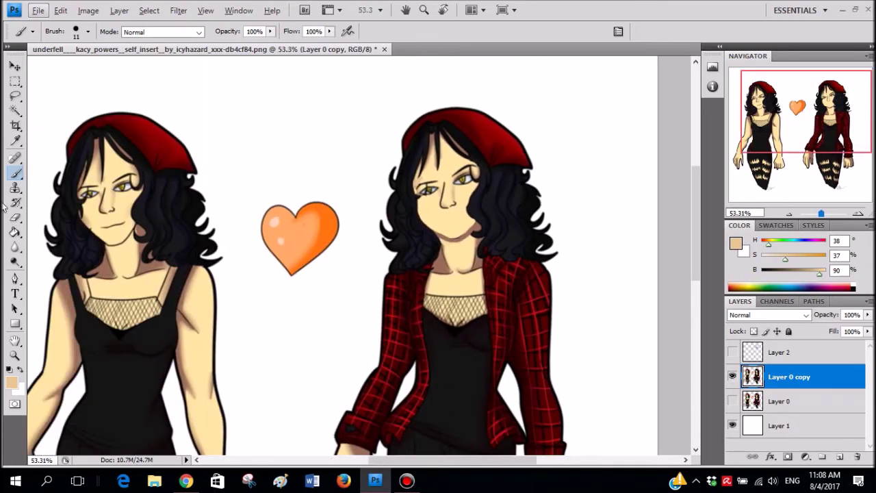
pyautogui.scroll(8, 495, 223)
pyautogui.scroll(3, 245, 173)
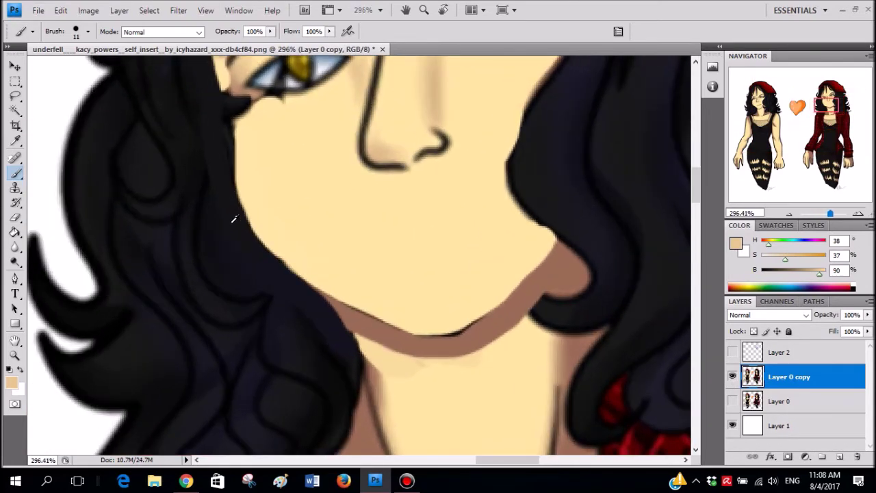
pyautogui.keyDown('alt'); pyautogui.click(223, 177); pyautogui.keyUp('alt')
pyautogui.moveTo(228, 203); pyautogui.dragTo(321, 313)
pyautogui.keyDown('alt'); pyautogui.click(246, 245); pyautogui.keyUp('alt')
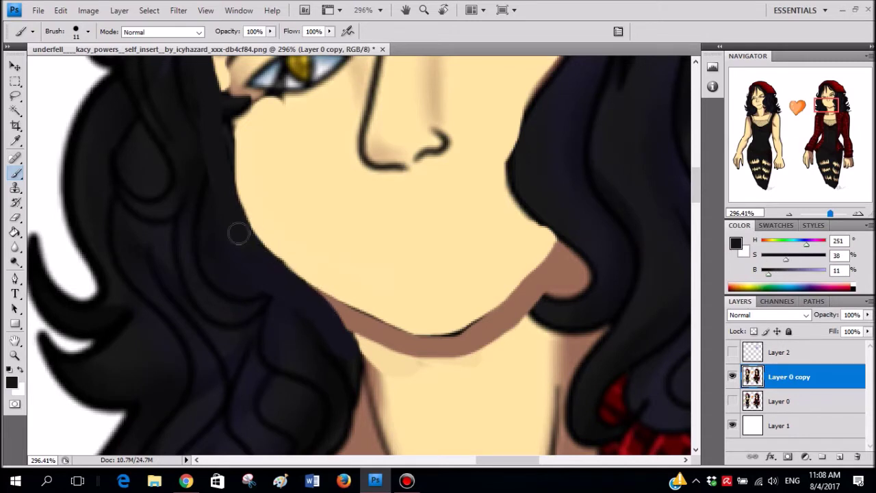
pyautogui.moveTo(231, 212)
pyautogui.mouseDown()
pyautogui.moveTo(325, 319)
pyautogui.moveTo(243, 231)
pyautogui.mouseUp()
pyautogui.hotkey('ctrl', 'z')
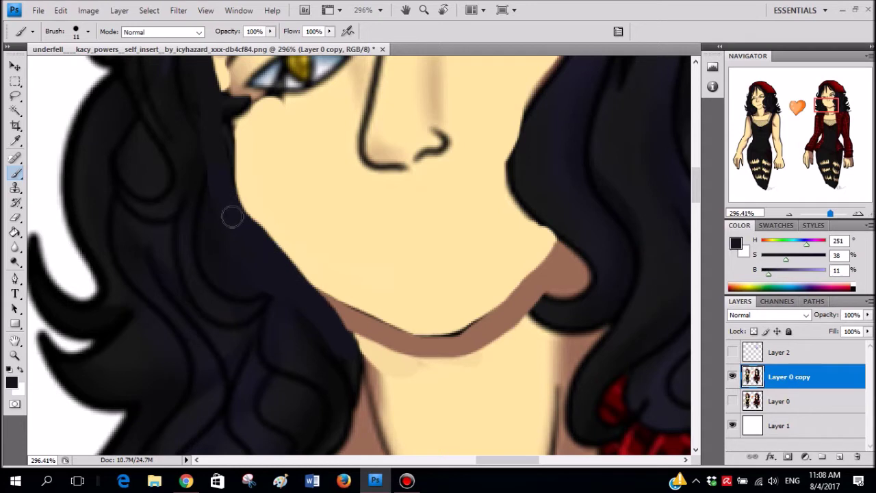
pyautogui.scroll(-2, 302, 260)
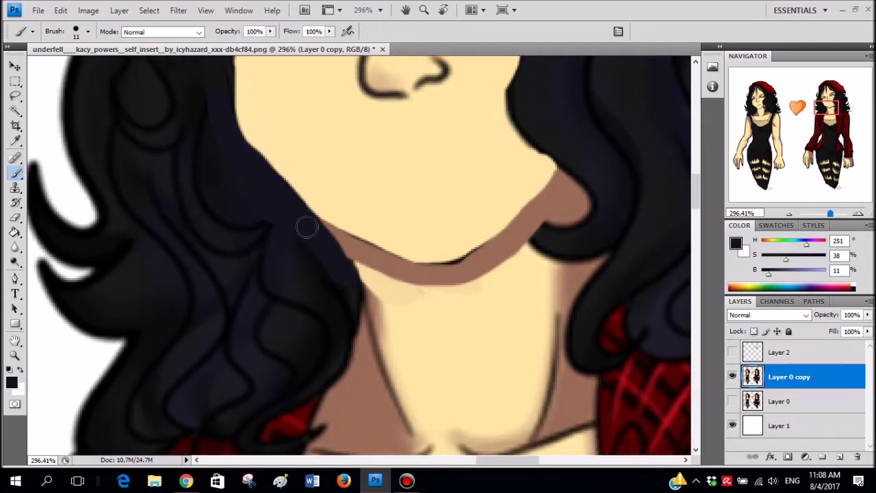
# - Sample the brown shadow tone and paint it over the dark outline along the jaw's lower left edge
pyautogui.keyDown('alt'); pyautogui.click(326, 203); pyautogui.keyUp('alt')
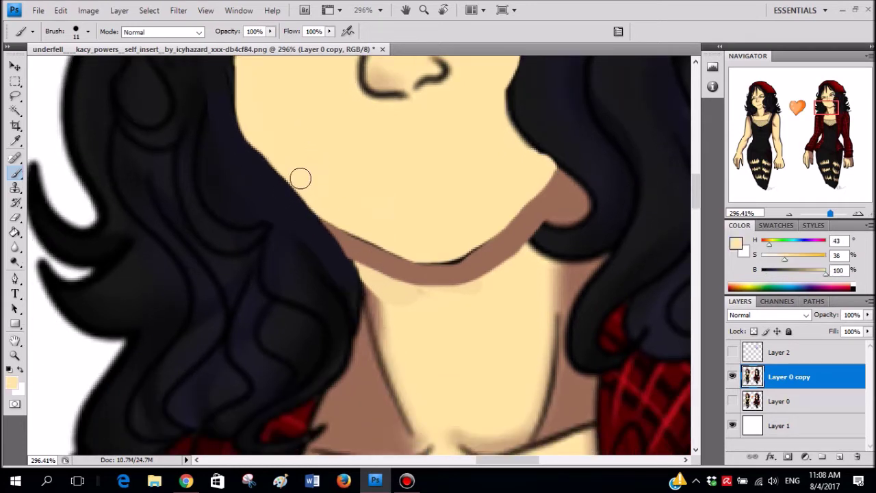
pyautogui.scroll(-5, 331, 198)
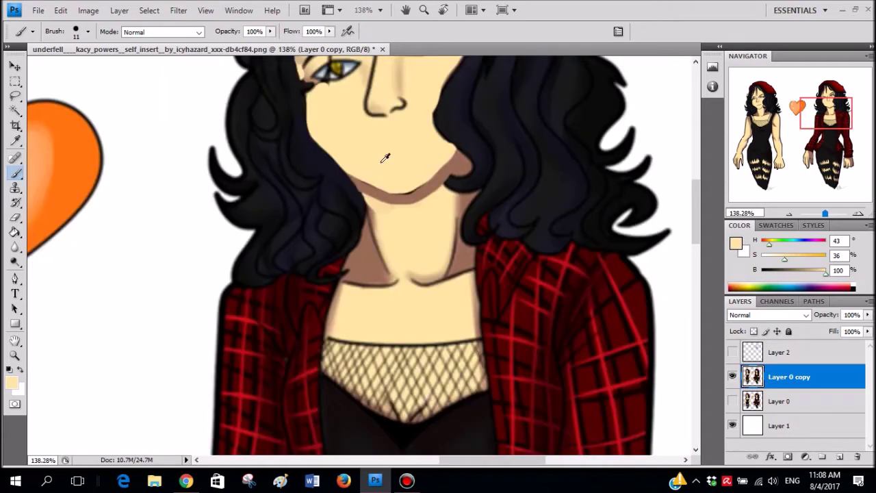
pyautogui.scroll(7, 235, 195)
pyautogui.keyDown('alt'); pyautogui.click(190, 160); pyautogui.keyUp('alt')
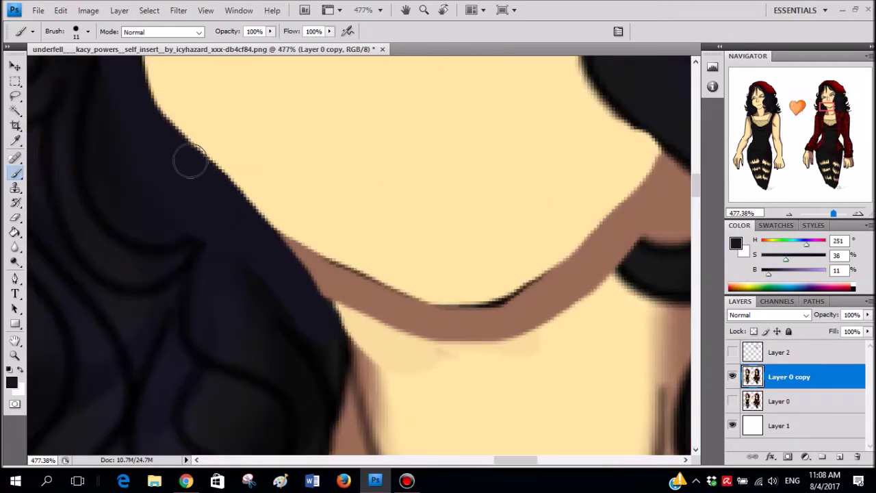
pyautogui.moveTo(221, 182)
pyautogui.mouseDown()
pyautogui.moveTo(400, 311)
pyautogui.moveTo(219, 171)
pyautogui.mouseUp()
pyautogui.hotkey('ctrl', 'z')
pyautogui.keyDown('alt'); pyautogui.click(409, 316); pyautogui.keyUp('alt')
pyautogui.moveTo(409, 315)
pyautogui.mouseDown()
pyautogui.moveTo(336, 260)
pyautogui.moveTo(274, 229)
pyautogui.mouseUp()
pyautogui.hotkey('ctrl', 'z')
pyautogui.keyDown('alt'); pyautogui.click(428, 313); pyautogui.keyUp('alt')
pyautogui.moveTo(410, 314)
pyautogui.mouseDown()
pyautogui.moveTo(281, 240)
pyautogui.moveTo(373, 293)
pyautogui.moveTo(268, 222)
pyautogui.moveTo(346, 288)
pyautogui.mouseUp()
# - Sample the dark hair colour and smooth the hair's edge against the left jaw and cheek up toward the eye
pyautogui.keyDown('alt'); pyautogui.click(185, 182); pyautogui.keyUp('alt')
pyautogui.moveTo(233, 197)
pyautogui.mouseDown()
pyautogui.moveTo(300, 274)
pyautogui.moveTo(317, 318)
pyautogui.moveTo(267, 217)
pyautogui.mouseUp()
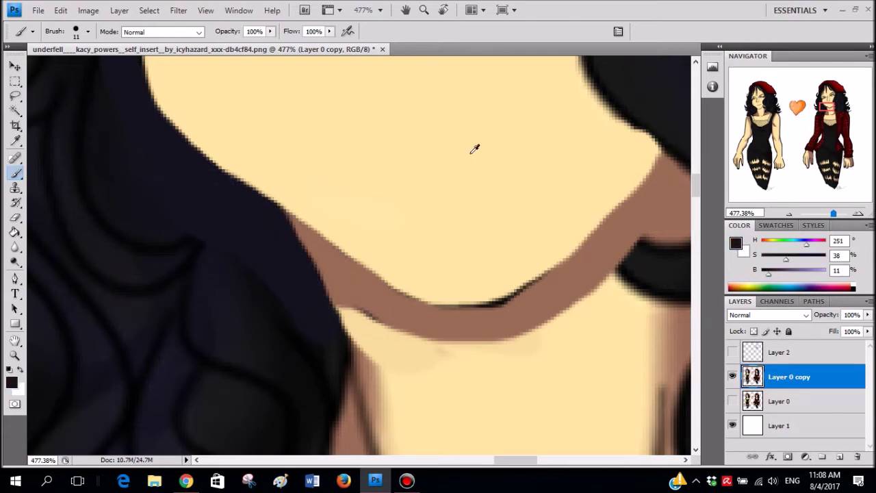
pyautogui.keyDown('alt'); pyautogui.scroll(-8, 473, 149); pyautogui.keyUp('alt')
pyautogui.keyDown('alt'); pyautogui.scroll(5, 417, 211); pyautogui.keyUp('alt')
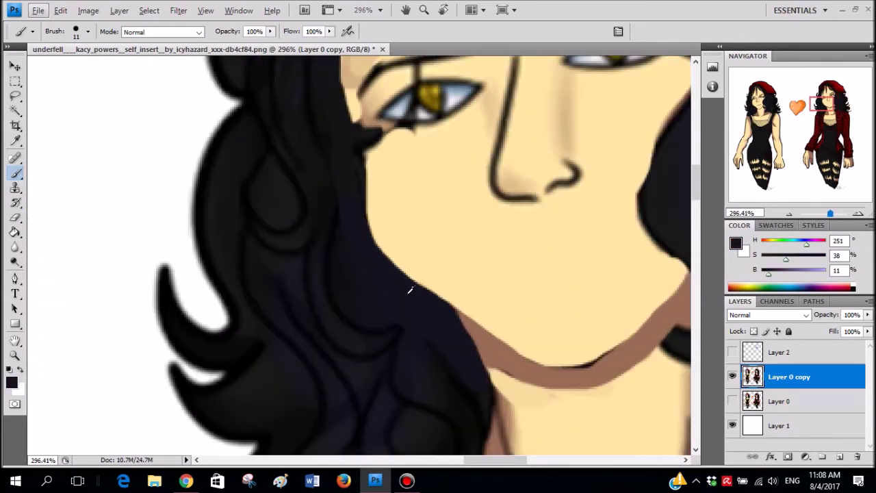
pyautogui.moveTo(434, 301)
pyautogui.mouseDown()
pyautogui.moveTo(362, 229)
pyautogui.moveTo(353, 159)
pyautogui.mouseUp()
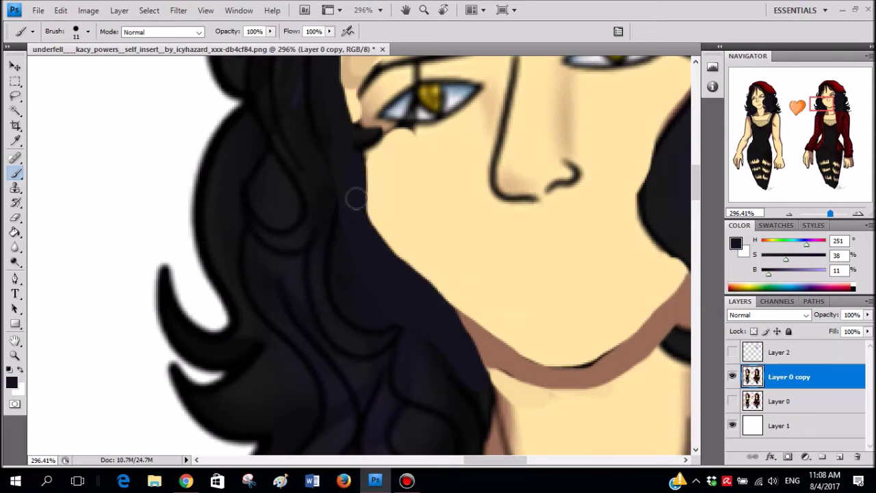
pyautogui.keyDown('alt'); pyautogui.scroll(-6, 438, 289); pyautogui.keyUp('alt')
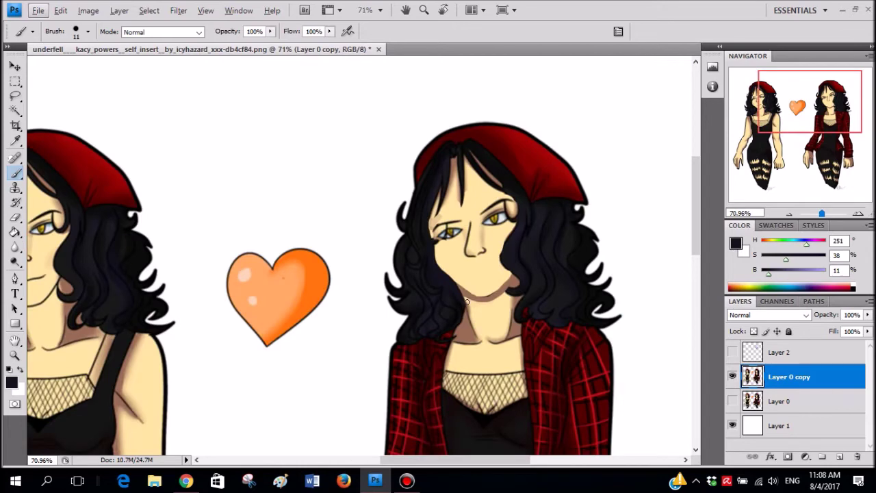
pyautogui.scroll(-3, 466, 301)
pyautogui.keyDown('ctrl'); pyautogui.hscroll(3, 438, 205); pyautogui.keyUp('ctrl')
pyautogui.keyDown('alt'); pyautogui.scroll(7, 413, 132); pyautogui.keyUp('alt')
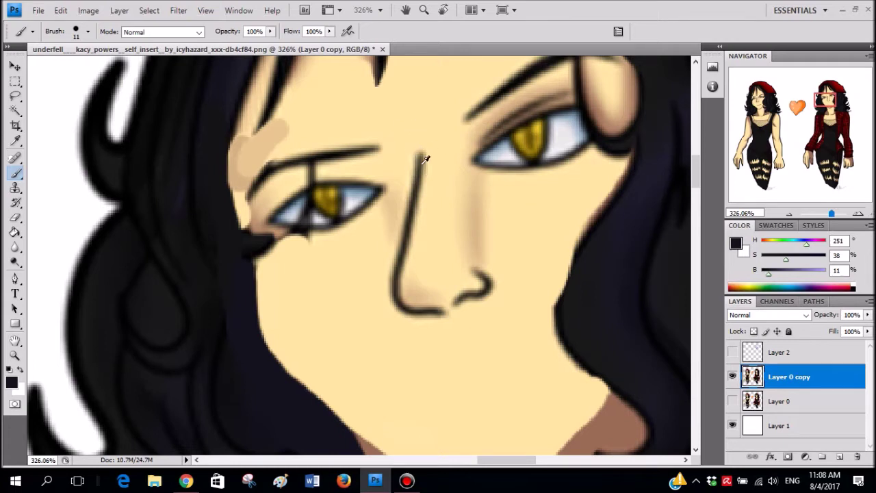
pyautogui.moveTo(400, 139); pyautogui.dragTo(392, 236)
pyautogui.hotkey('ctrl', 'z')
pyautogui.rightClick(417, 158)
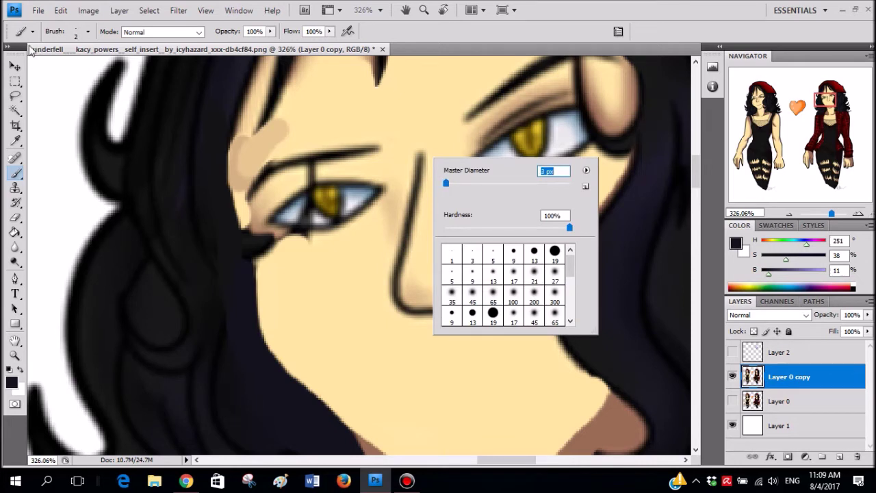
pyautogui.moveTo(420, 152)
pyautogui.mouseDown()
pyautogui.moveTo(409, 231)
pyautogui.moveTo(423, 188)
pyautogui.mouseUp()
pyautogui.hotkey('ctrl', 'alt', 'z')
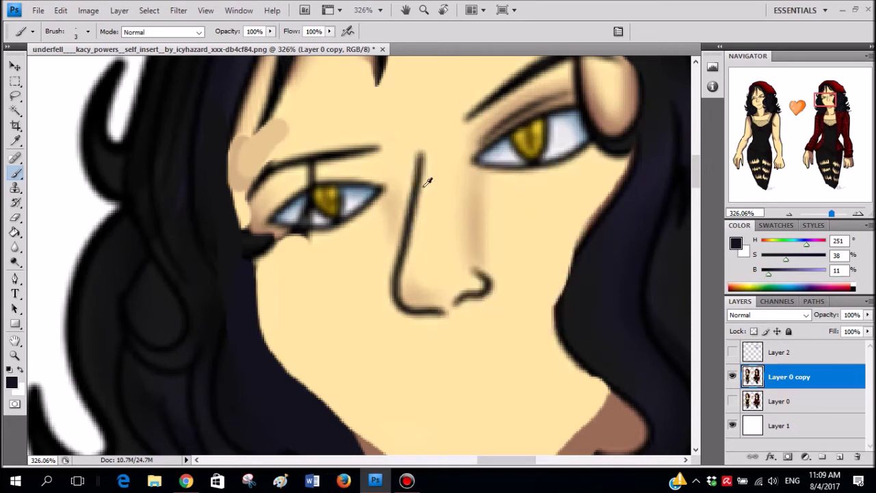
# - Sample the skin tone and paint out the nose's bridge line with a 15 px brush, refining its remaining end at 3 px
pyautogui.keyDown('alt'); pyautogui.click(446, 218); pyautogui.keyUp('alt')
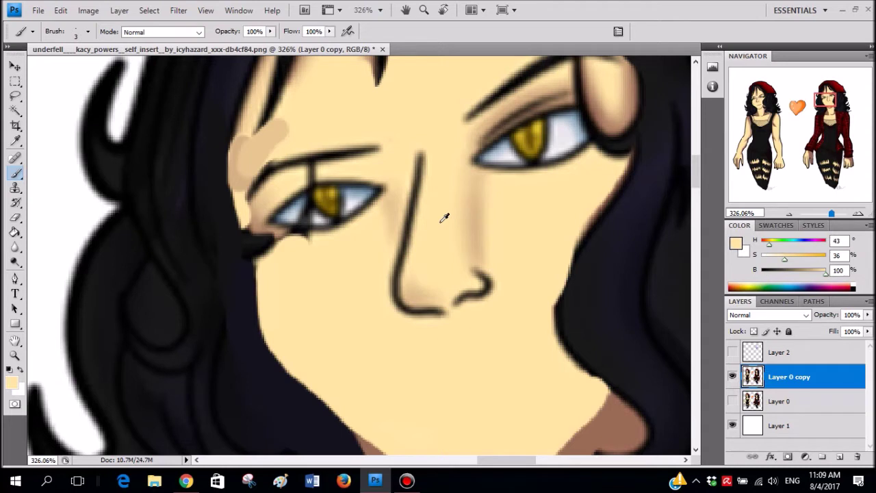
pyautogui.rightClick(427, 163)
pyautogui.moveTo(428, 145); pyautogui.dragTo(426, 241)
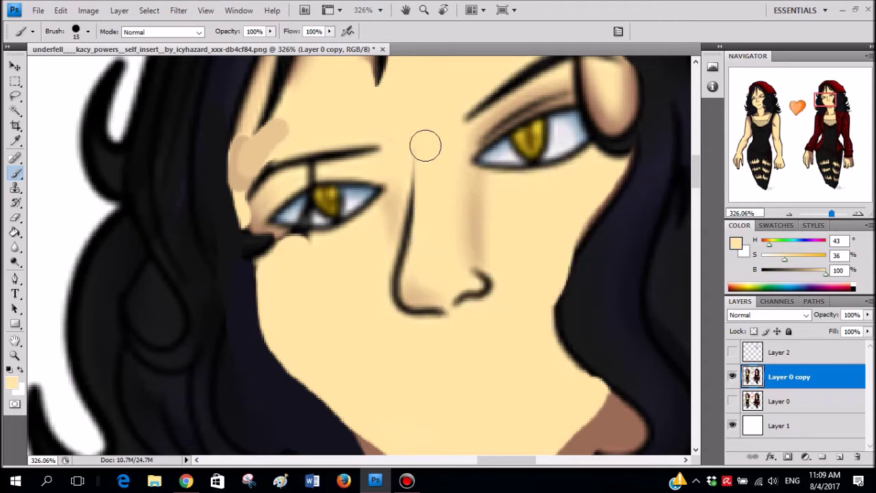
pyautogui.moveTo(425, 136); pyautogui.dragTo(415, 276)
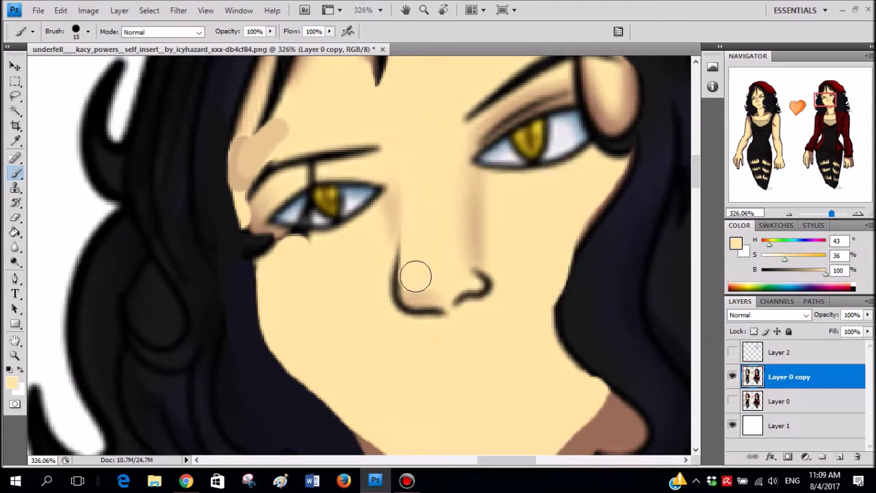
pyautogui.rightClick(427, 226)
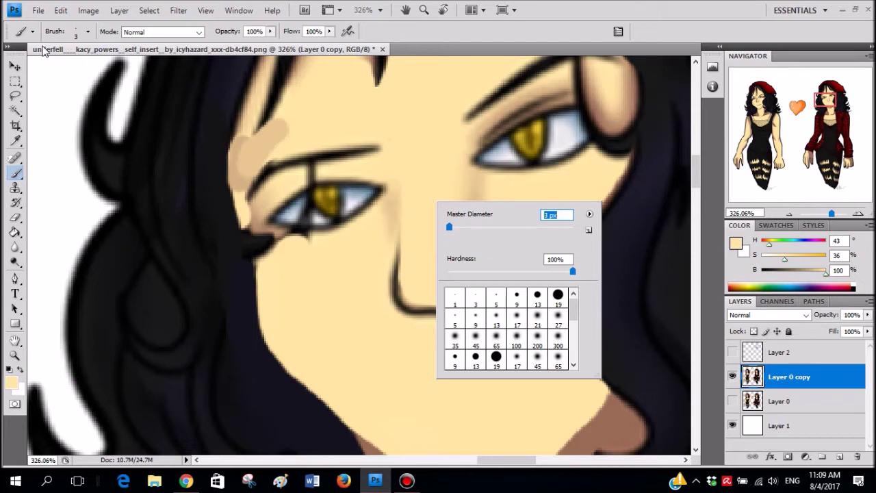
pyautogui.moveTo(392, 274); pyautogui.dragTo(394, 261)
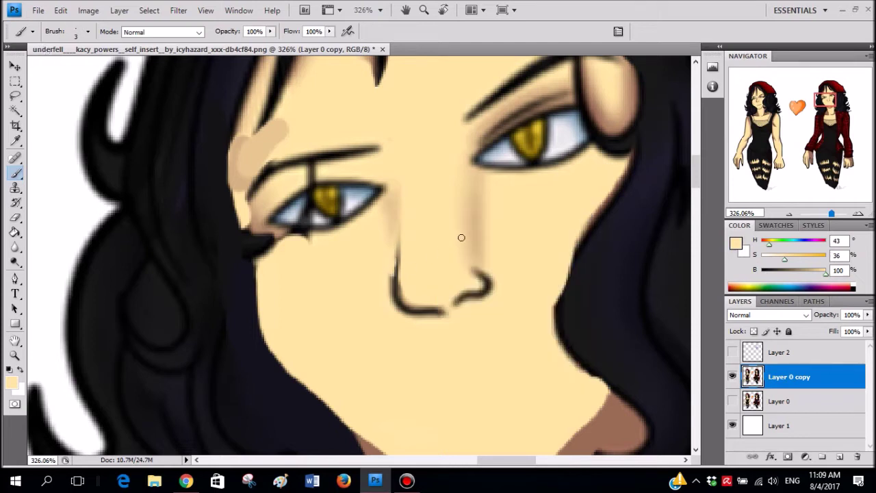
# - Reset the foreground colour to black and draw a thin nose bridge line curving down from the left eyebrow's inner end
pyautogui.click(9, 370)
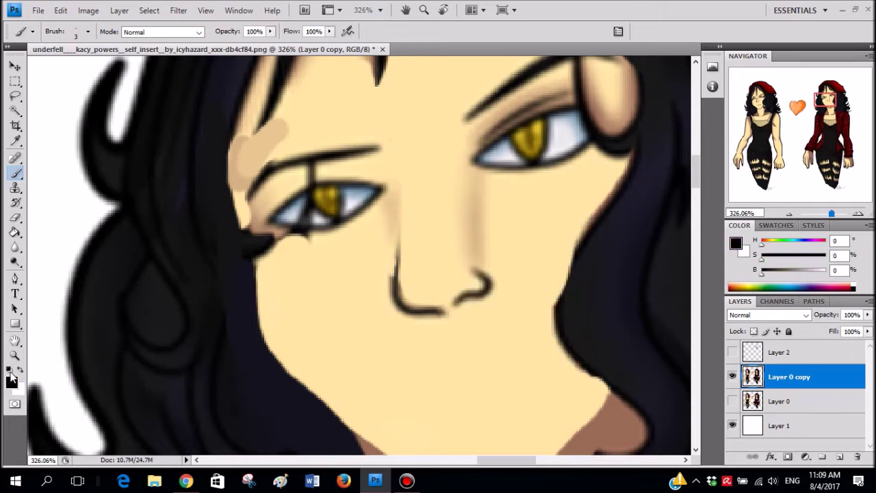
pyautogui.hotkey('ctrl', 'z')
pyautogui.click(387, 154)
pyautogui.hotkey('ctrl', 'z')
pyautogui.moveTo(405, 219); pyautogui.dragTo(404, 273)
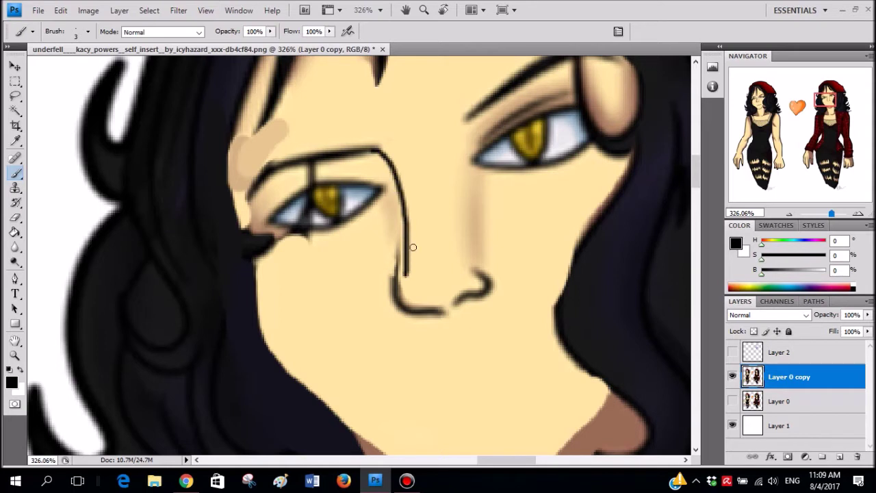
pyautogui.scroll(3, 469, 300)
pyautogui.moveTo(433, 313); pyautogui.dragTo(468, 288)
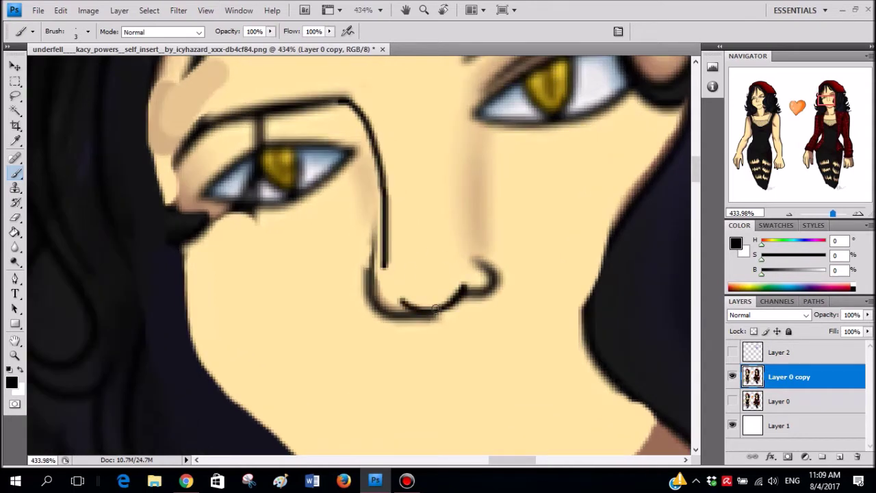
pyautogui.hotkey('ctrl', 'z')
# - Sample the skin tone and paint out the old nose tip, nostril and lower side shading with a 16 px brush
pyautogui.rightClick(529, 216)
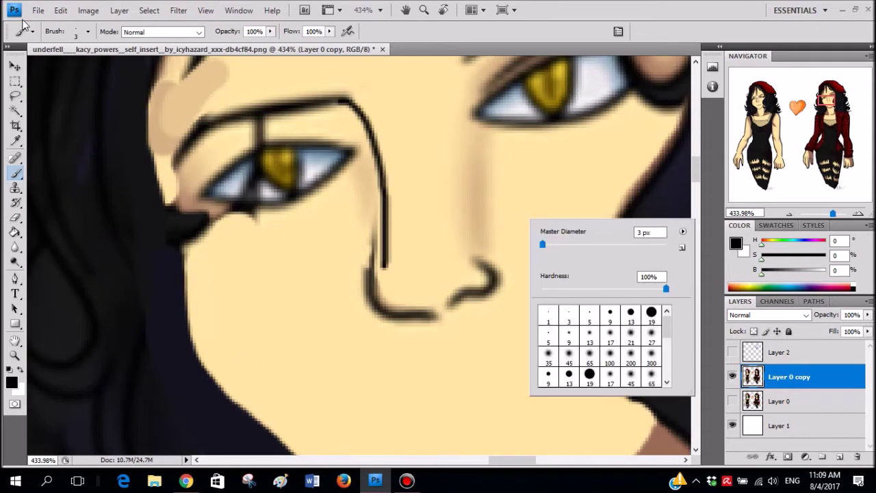
pyautogui.keyDown('alt'); pyautogui.click(525, 202); pyautogui.keyUp('alt')
pyautogui.moveTo(477, 300)
pyautogui.mouseDown()
pyautogui.moveTo(386, 329)
pyautogui.moveTo(478, 272)
pyautogui.mouseUp()
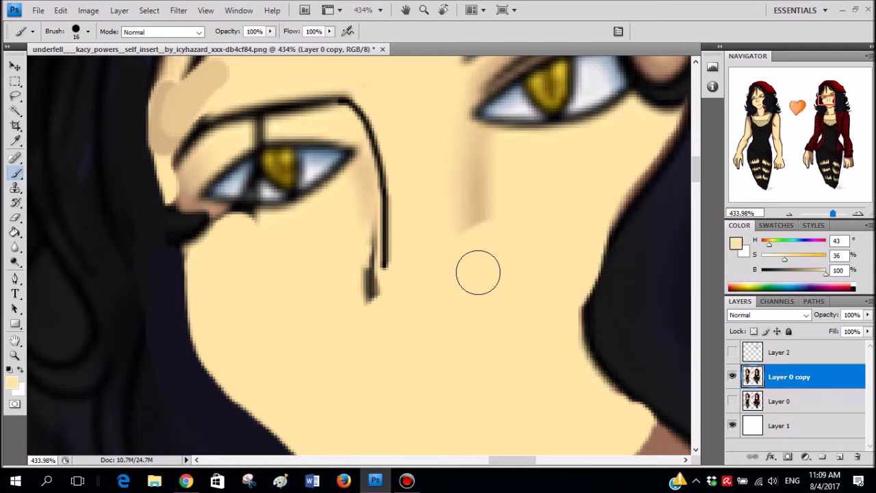
pyautogui.moveTo(437, 217)
pyautogui.mouseDown()
pyautogui.moveTo(439, 173)
pyautogui.moveTo(382, 304)
pyautogui.moveTo(357, 282)
pyautogui.moveTo(356, 229)
pyautogui.moveTo(358, 253)
pyautogui.mouseUp()
# - Draw the nose's underside, right nostril and tip in black with a 3 px brush, extending the bridge line down
pyautogui.scroll(-3, 415, 182)
pyautogui.rightClick(423, 192)
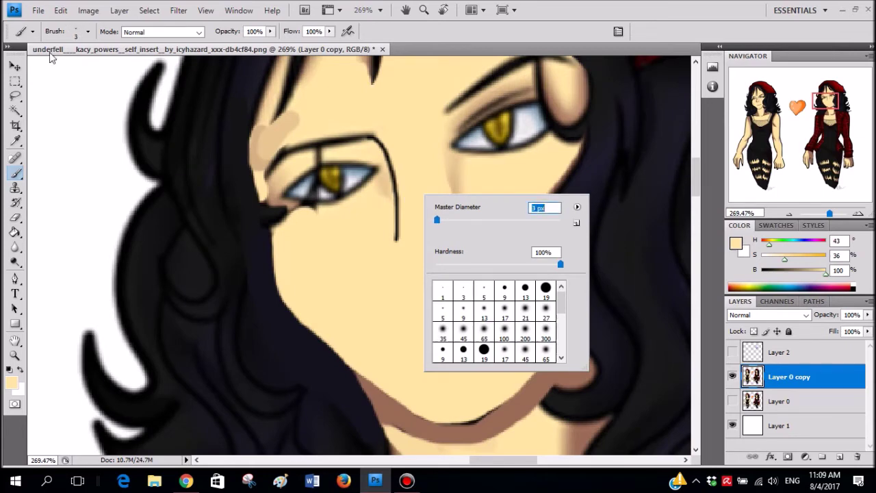
pyautogui.click(4, 368)
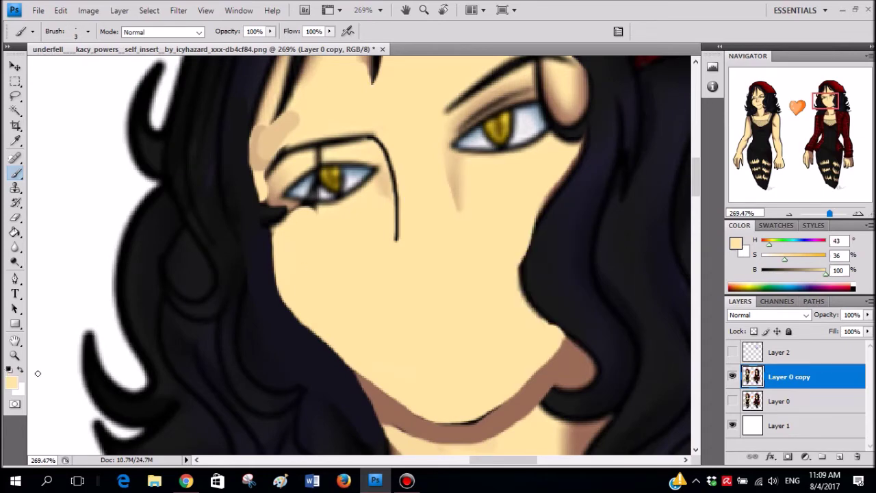
pyautogui.press('d')
pyautogui.scroll(3, 402, 250)
pyautogui.moveTo(418, 292)
pyautogui.mouseDown()
pyautogui.moveTo(442, 298)
pyautogui.moveTo(474, 289)
pyautogui.moveTo(493, 271)
pyautogui.moveTo(515, 268)
pyautogui.moveTo(522, 237)
pyautogui.mouseUp()
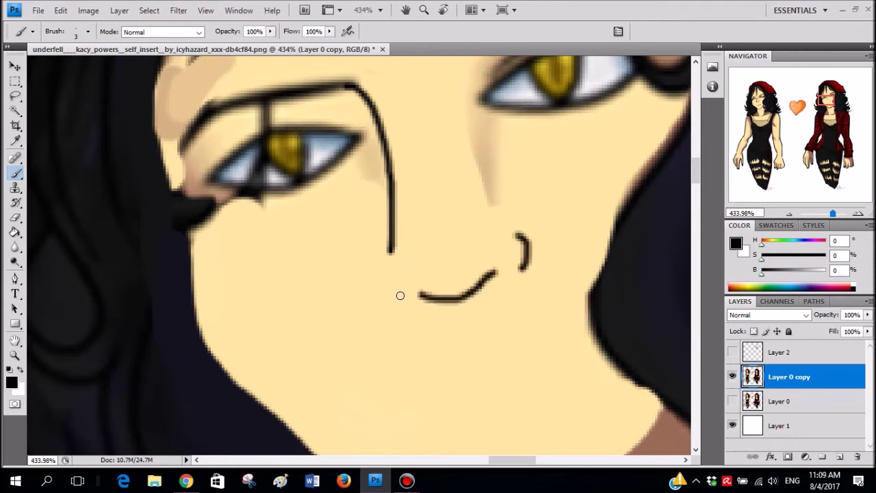
pyautogui.moveTo(391, 261); pyautogui.dragTo(410, 306)
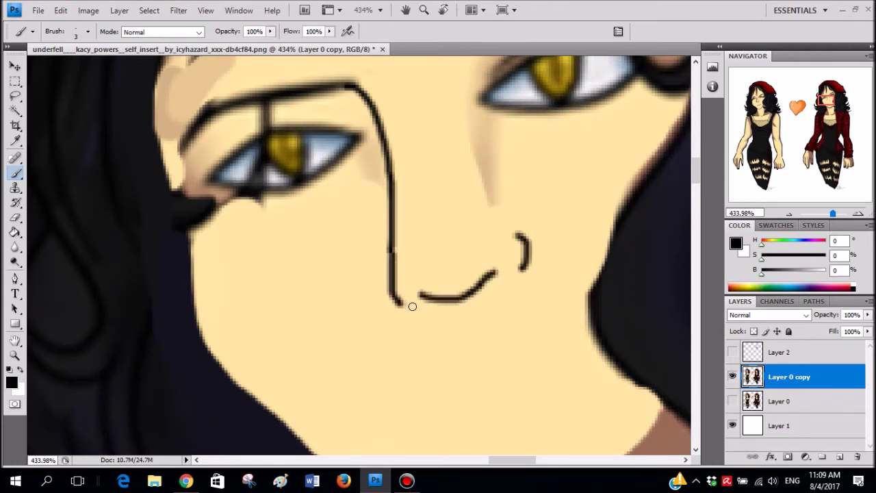
# - Sample the skin tone and paint out the straight bridge line between the eyebrow's end and the nose tip
pyautogui.scroll(-5, 556, 180)
pyautogui.scroll(4, 501, 206)
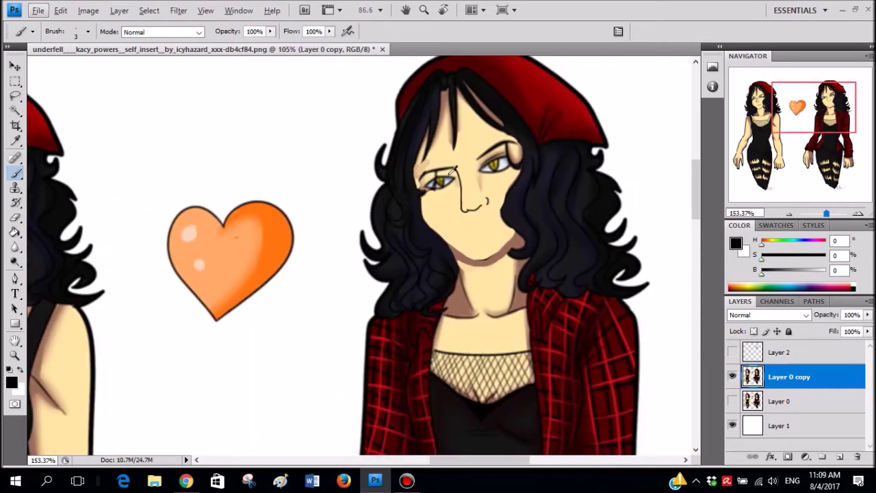
pyautogui.scroll(2, 500, 207)
pyautogui.keyDown('alt'); pyautogui.click(423, 129); pyautogui.keyUp('alt')
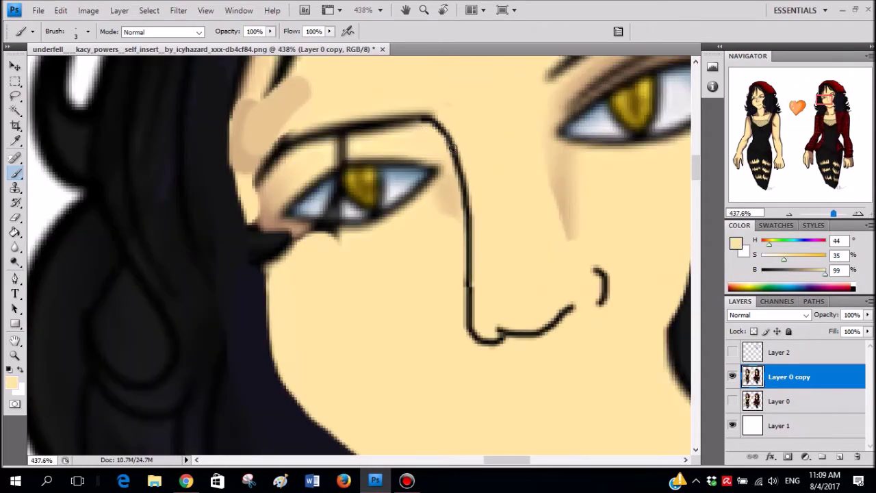
pyautogui.moveTo(471, 229); pyautogui.dragTo(462, 162)
pyautogui.moveTo(464, 231)
pyautogui.mouseDown()
pyautogui.moveTo(446, 135)
pyautogui.moveTo(465, 260)
pyautogui.mouseUp()
pyautogui.hotkey('ctrl', 'z')
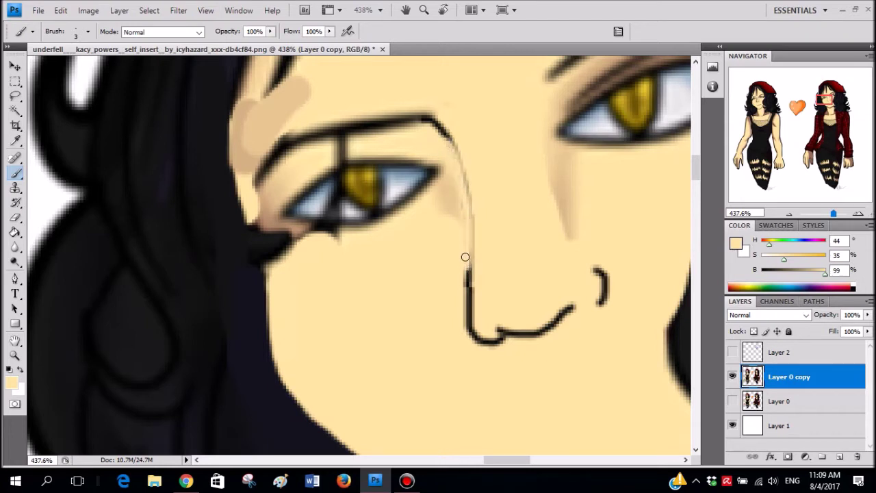
pyautogui.moveTo(465, 292); pyautogui.dragTo(472, 288)
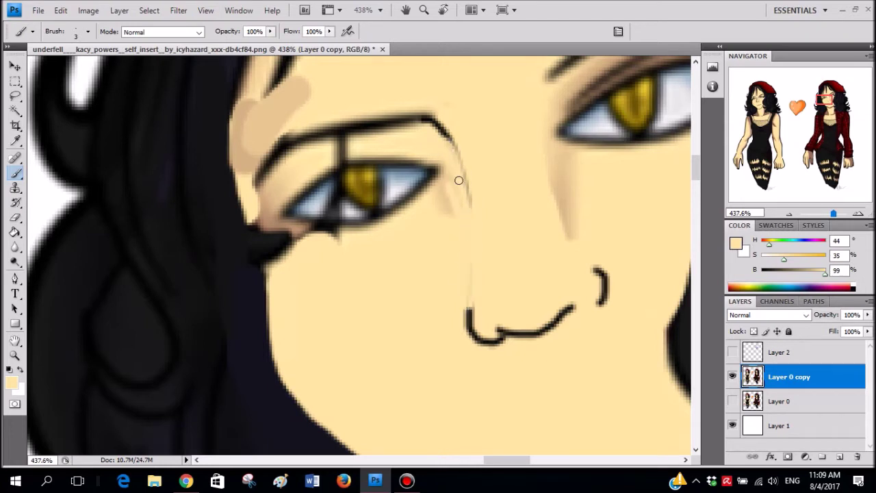
# - Redraw the nose bridge in black as a curved line from the left eyebrow's inner end to the nose tip
pyautogui.click(9, 370)
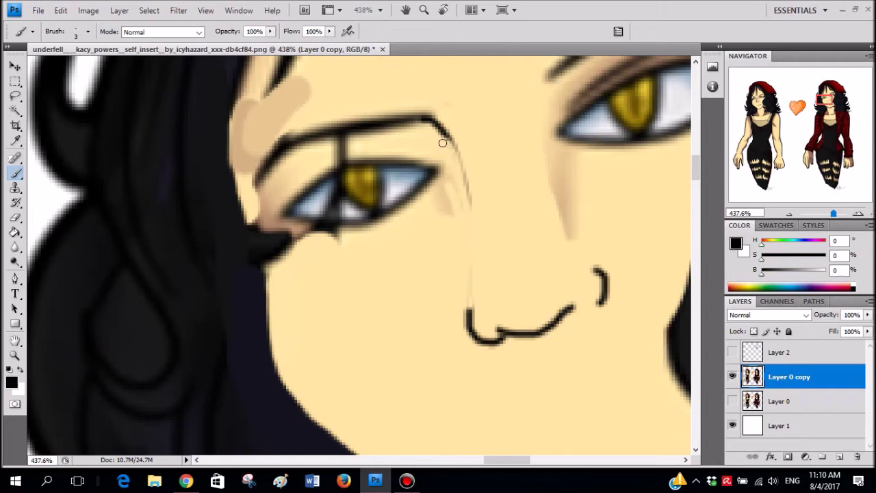
pyautogui.moveTo(456, 141)
pyautogui.mouseDown()
pyautogui.moveTo(474, 197)
pyautogui.moveTo(479, 268)
pyautogui.moveTo(470, 306)
pyautogui.mouseUp()
pyautogui.scroll(-10, 479, 294)
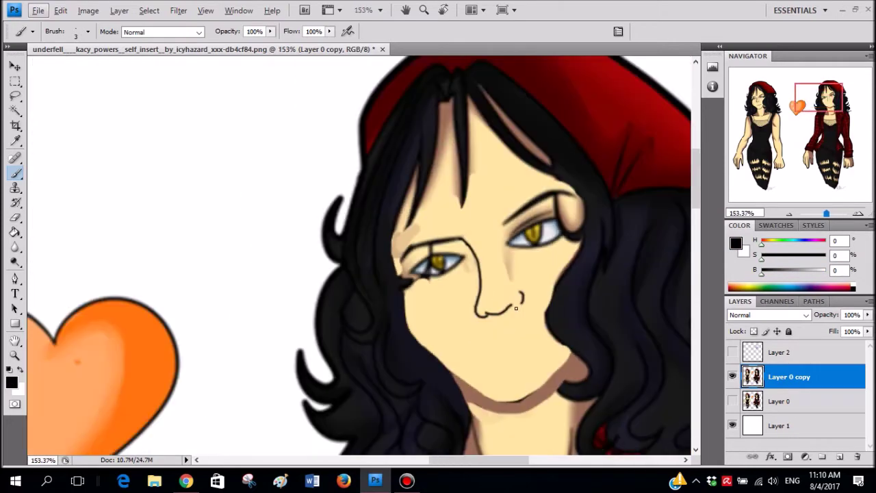
pyautogui.scroll(8, 509, 269)
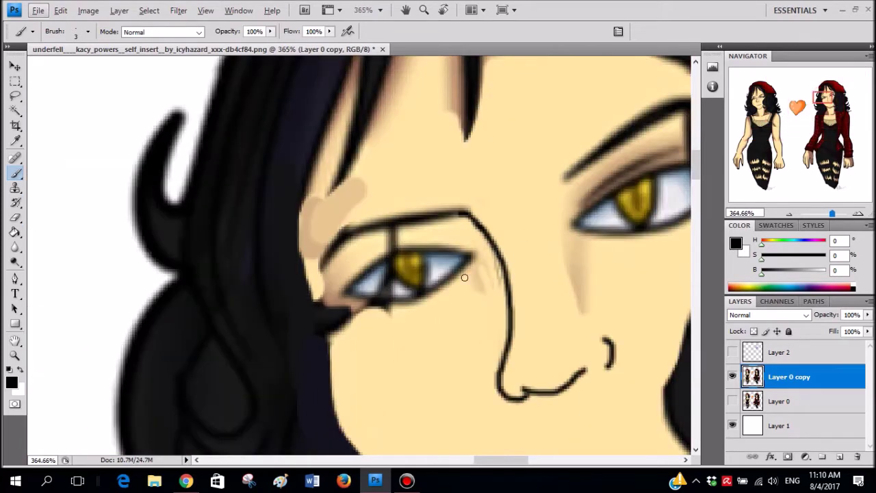
pyautogui.moveTo(518, 239)
pyautogui.mouseDown()
pyautogui.moveTo(418, 282)
pyautogui.moveTo(483, 282)
pyautogui.mouseUp()
pyautogui.hotkey('ctrl', 'z')
pyautogui.hotkey('ctrl', 'z')
# - Compare the redrawn nose and face with the original by showing Layer 0 and toggling Layer 0 copy's visibility
pyautogui.scroll(-3, 510, 257)
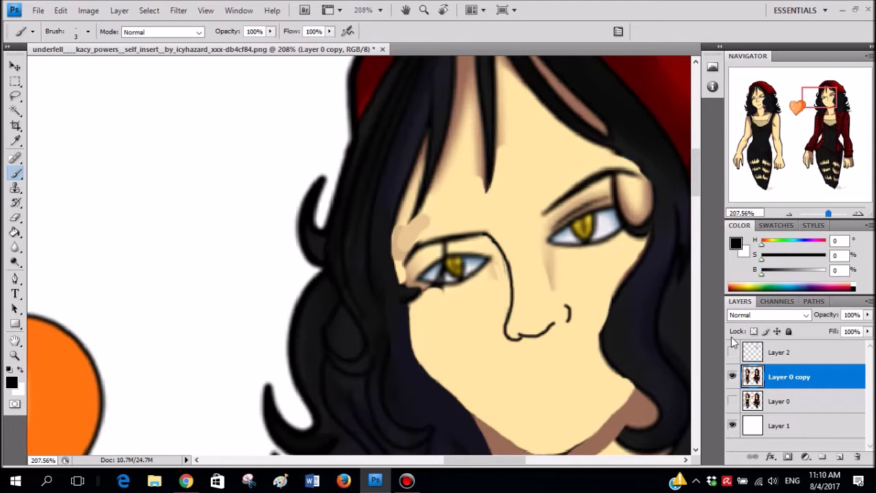
pyautogui.click(733, 375)
pyautogui.click(732, 376)
pyautogui.click(732, 401)
pyautogui.click(732, 377)
pyautogui.click(732, 377)
pyautogui.click(732, 376)
pyautogui.click(732, 376)
pyautogui.click(731, 376)
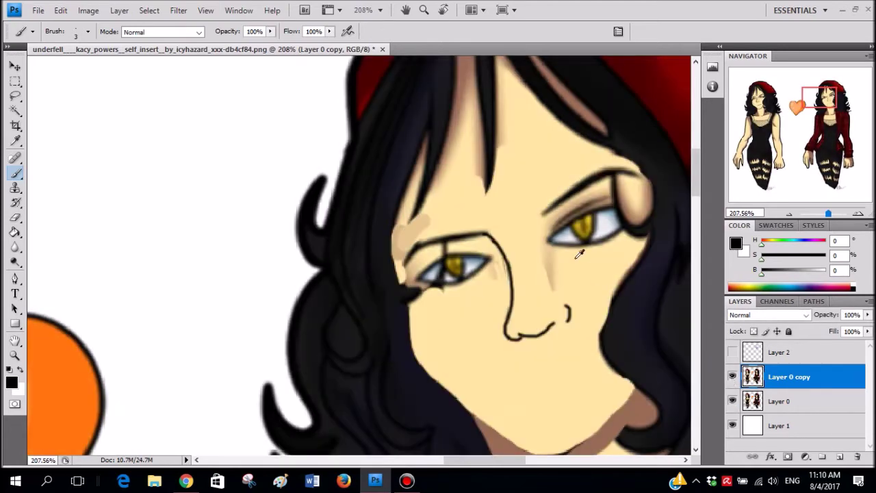
# - Paint skin colour over the join between the left eyebrow and nose bridge, and thicken the eyebrow line in black
pyautogui.scroll(3, 507, 236)
pyautogui.keyDown('alt'); pyautogui.click(502, 272); pyautogui.keyUp('alt')
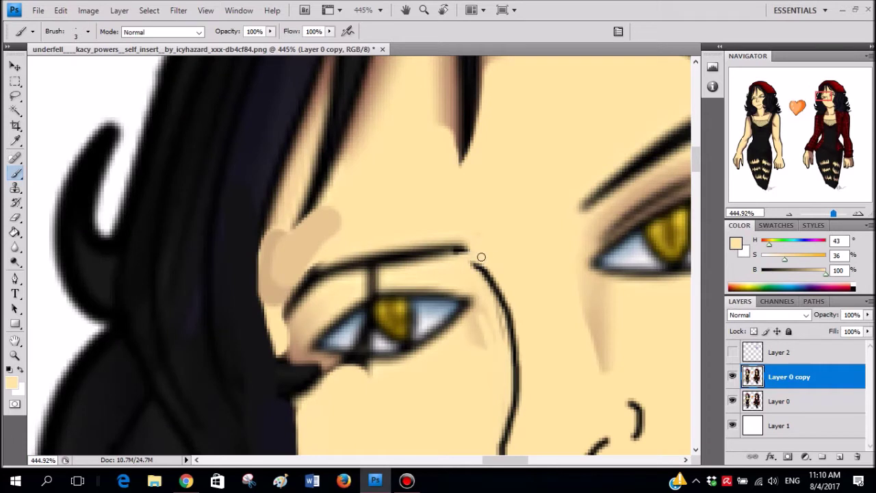
pyautogui.press('d')
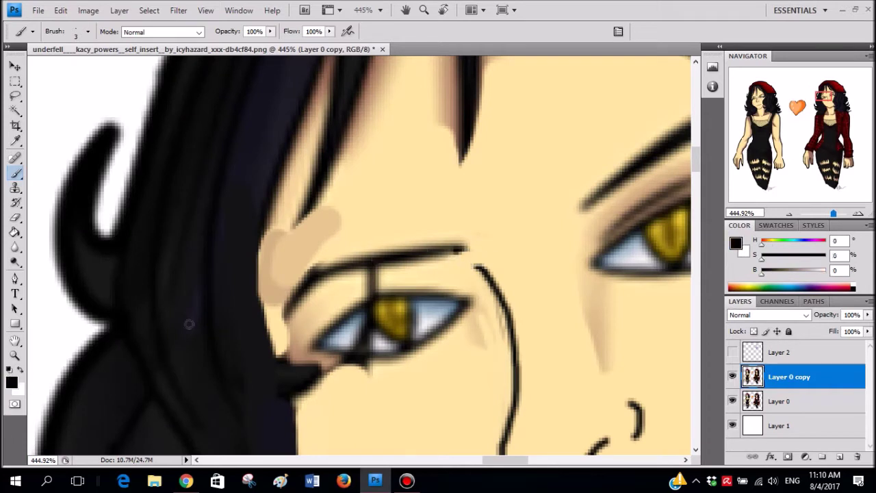
pyautogui.scroll(-1, 458, 227)
pyautogui.moveTo(402, 233); pyautogui.dragTo(319, 251)
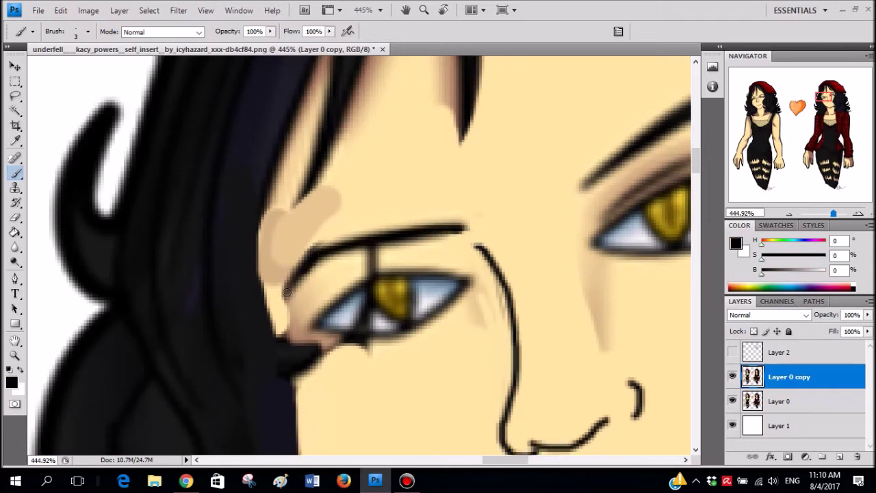
# - Compare the edited face with the original beneath by lowering Layer 0 copy's opacity to 55% and restoring it to 100%
pyautogui.scroll(-11, 441, 220)
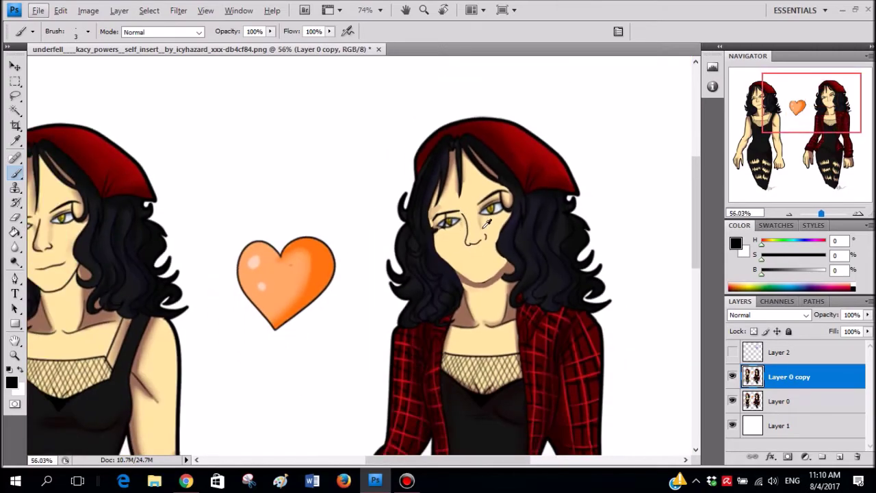
pyautogui.scroll(-1, 483, 220)
pyautogui.scroll(7, 471, 236)
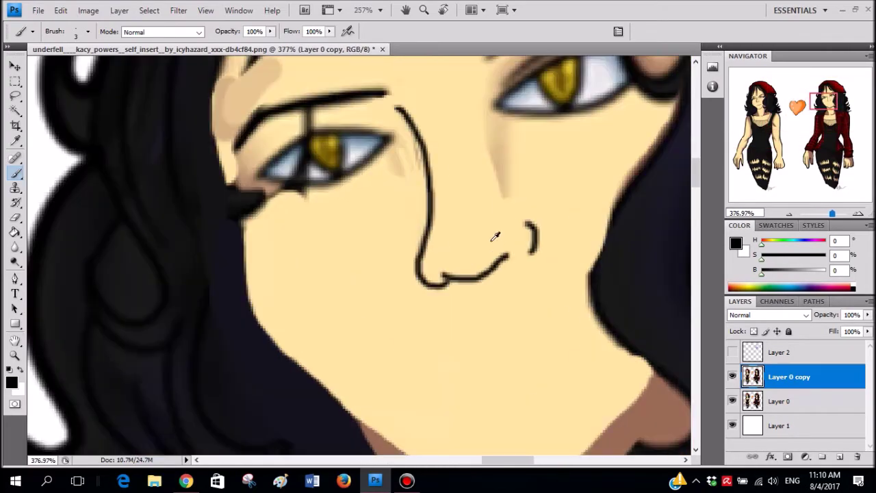
pyautogui.scroll(-1, 515, 245)
pyautogui.scroll(-6, 515, 245)
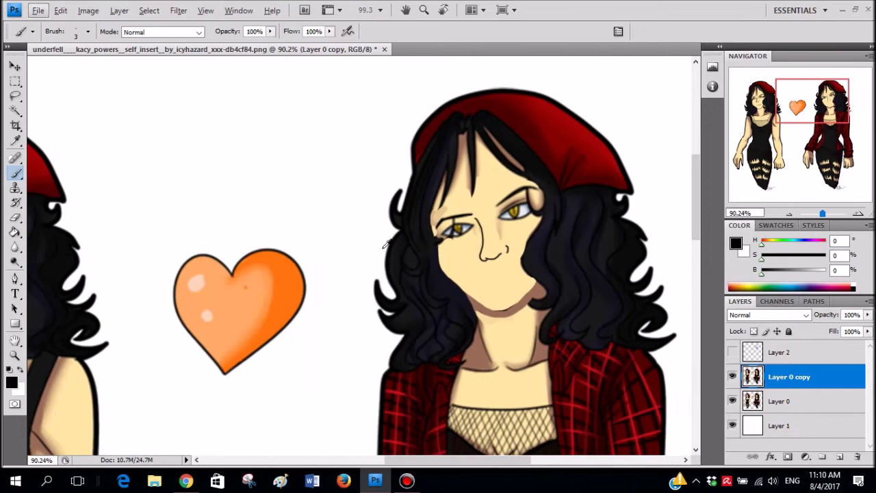
pyautogui.scroll(7, 461, 250)
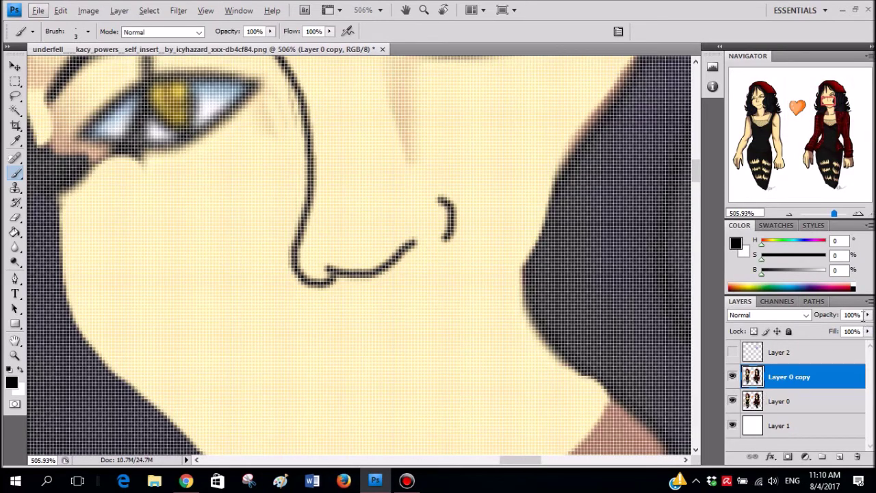
pyautogui.click(866, 315)
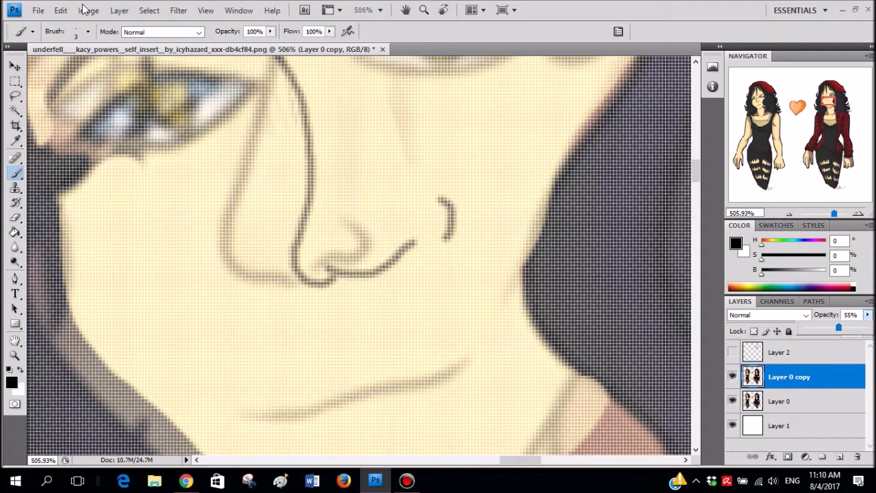
pyautogui.moveTo(838, 327); pyautogui.dragTo(868, 327)
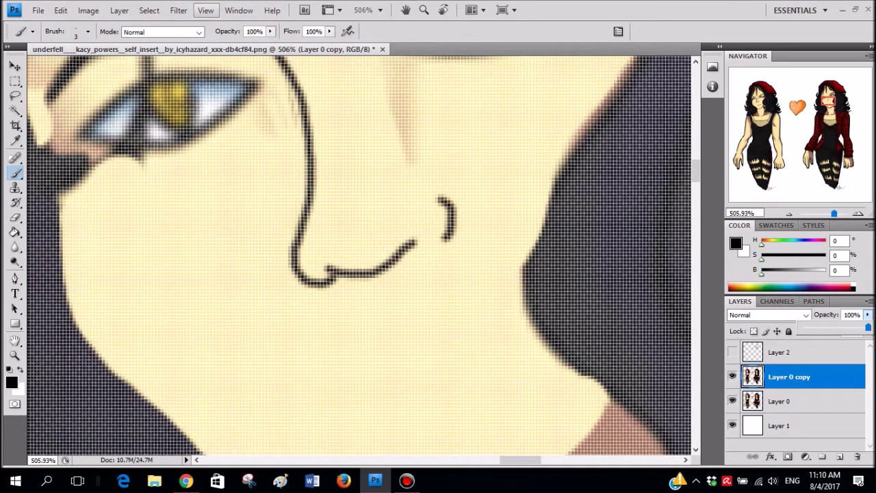
# - Hide the pixel grid, lasso the lower part of the nose, move it slightly upward and deselect it
pyautogui.click(206, 10)
pyautogui.click(236, 188)
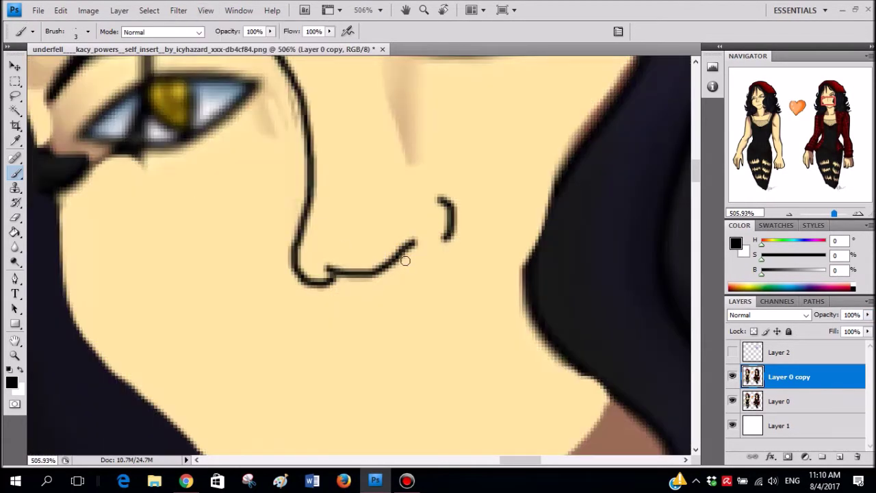
pyautogui.scroll(-3, 405, 260)
pyautogui.click(15, 96)
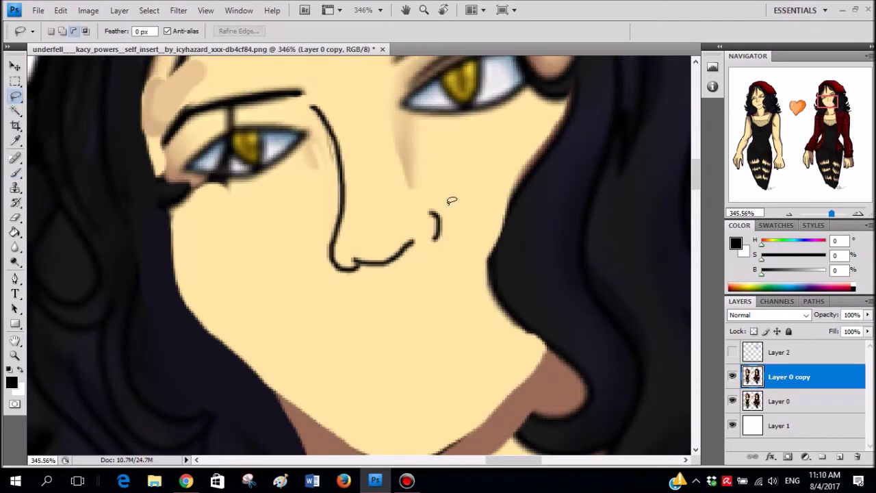
pyautogui.moveTo(433, 211); pyautogui.dragTo(428, 208)
pyautogui.press('v')
pyautogui.moveTo(359, 227); pyautogui.dragTo(362, 218)
pyautogui.hotkey('ctrl', 'd')
# - Paint sampled skin colour over the leftover marks beneath the moved nose with a 19 px brush
pyautogui.press('b')
pyautogui.rightClick(436, 227)
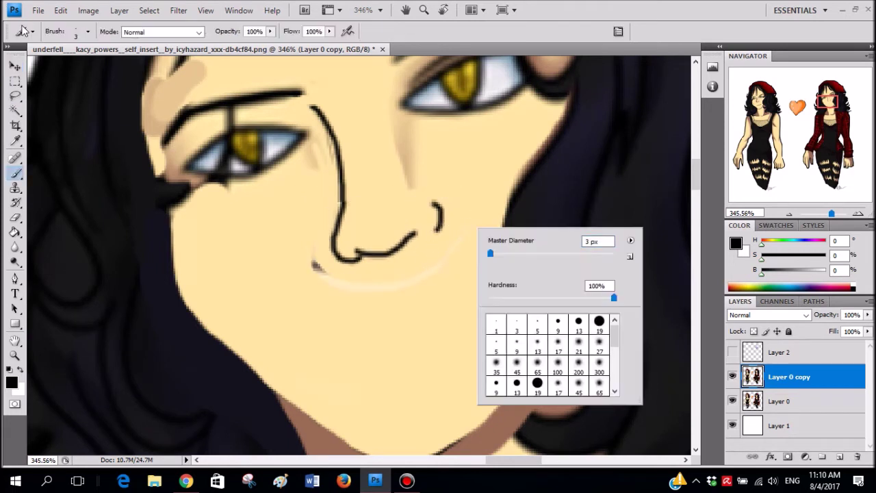
pyautogui.moveTo(492, 253); pyautogui.dragTo(498, 253)
pyautogui.keyDown('alt'); pyautogui.click(481, 195); pyautogui.keyUp('alt')
pyautogui.moveTo(438, 280)
pyautogui.mouseDown()
pyautogui.moveTo(336, 294)
pyautogui.moveTo(293, 254)
pyautogui.mouseUp()
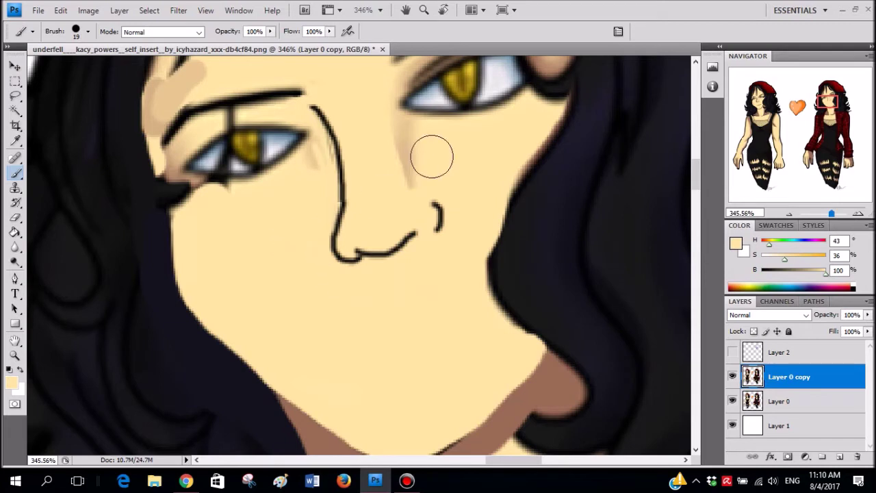
# - Paint out the shading under the right eye and beside the nose bridge with skin colour, using a 12 px brush near the bridge
pyautogui.moveTo(365, 183); pyautogui.dragTo(364, 213)
pyautogui.moveTo(385, 133)
pyautogui.mouseDown()
pyautogui.moveTo(418, 163)
pyautogui.moveTo(403, 135)
pyautogui.mouseUp()
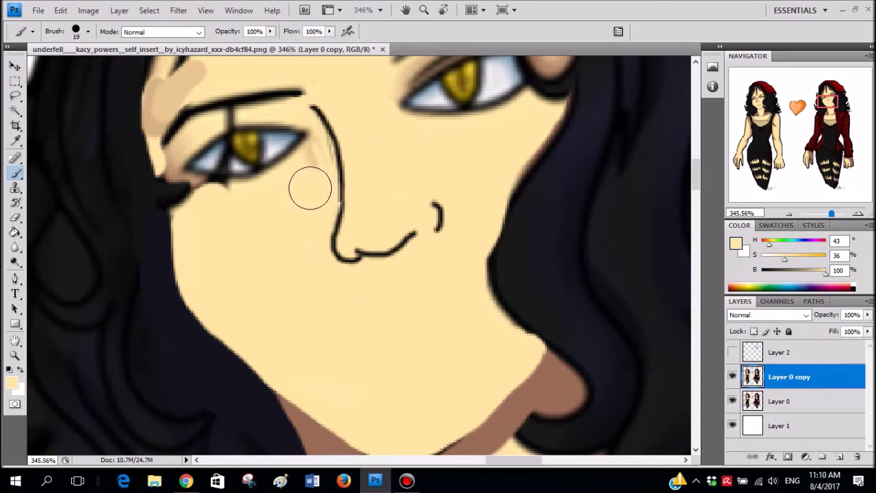
pyautogui.rightClick(399, 144)
pyautogui.moveTo(420, 171); pyautogui.dragTo(416, 171)
pyautogui.keyDown('alt'); pyautogui.click(324, 157); pyautogui.keyUp('alt')
pyautogui.moveTo(313, 171); pyautogui.dragTo(315, 148)
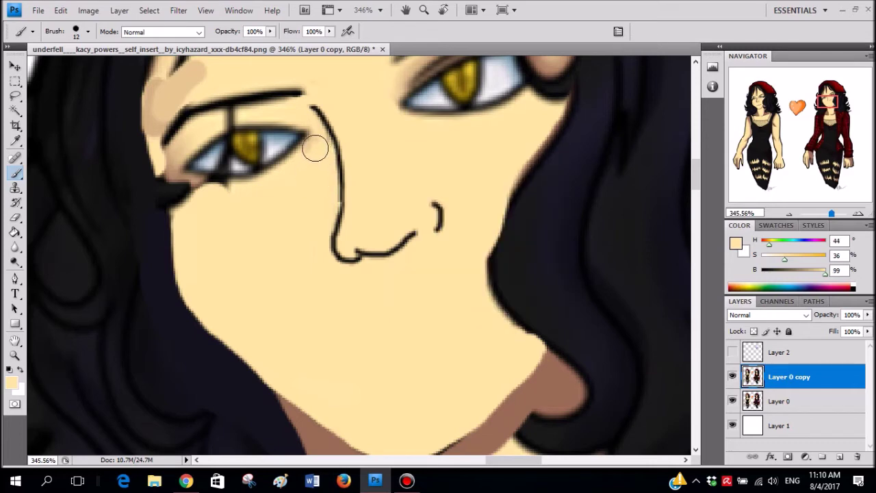
# - Try to paint out the underside of the nose and the nostril in skin colour with a 4 px brush
pyautogui.scroll(-10, 385, 152)
pyautogui.scroll(-4, 443, 246)
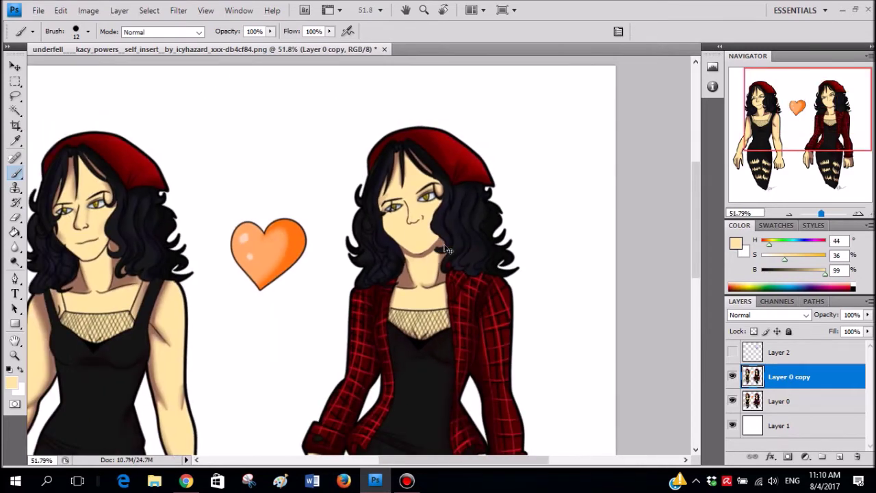
pyautogui.scroll(16, 409, 232)
pyautogui.rightClick(415, 205)
pyautogui.write('4')
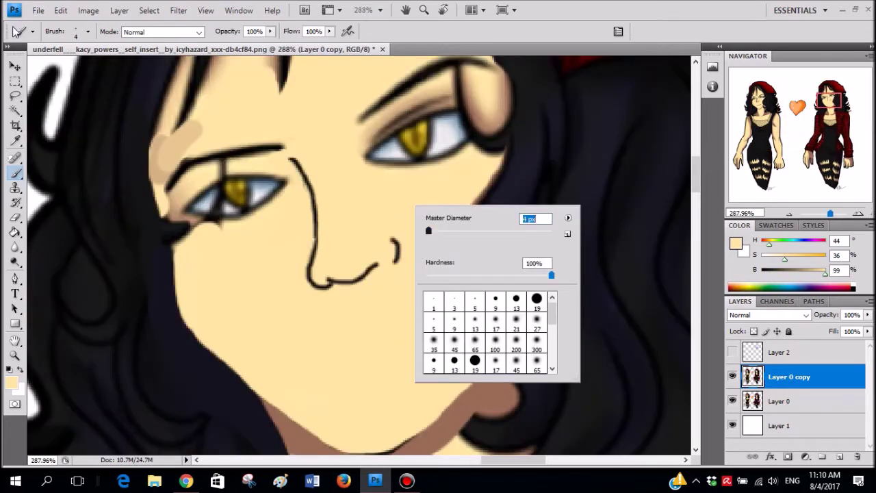
pyautogui.press('Return')
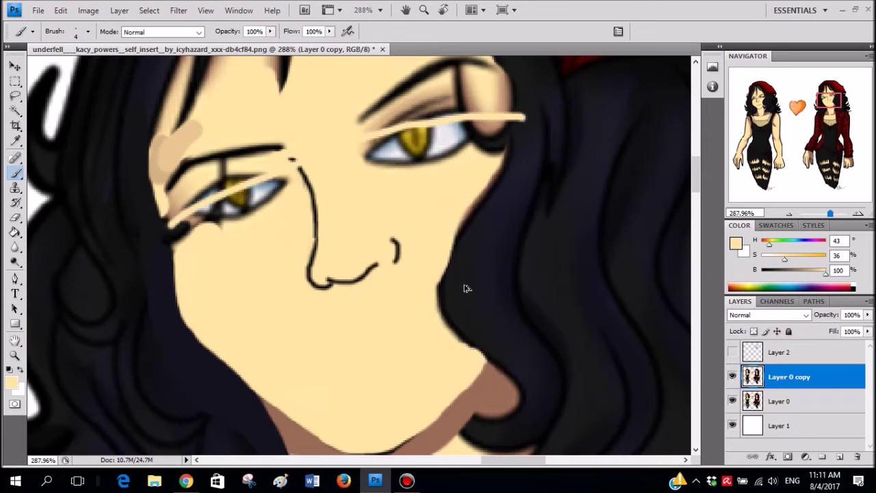
pyautogui.scroll(2, 367, 265)
pyautogui.moveTo(390, 261)
pyautogui.mouseDown()
pyautogui.moveTo(401, 275)
pyautogui.moveTo(336, 297)
pyautogui.moveTo(303, 275)
pyautogui.moveTo(358, 283)
pyautogui.moveTo(307, 280)
pyautogui.moveTo(334, 290)
pyautogui.mouseUp()
# - Show the Layer 2 guide lines and undo the strokes that erased the underside of the nose and the nostril
pyautogui.click(732, 352)
pyautogui.scroll(-2, 504, 262)
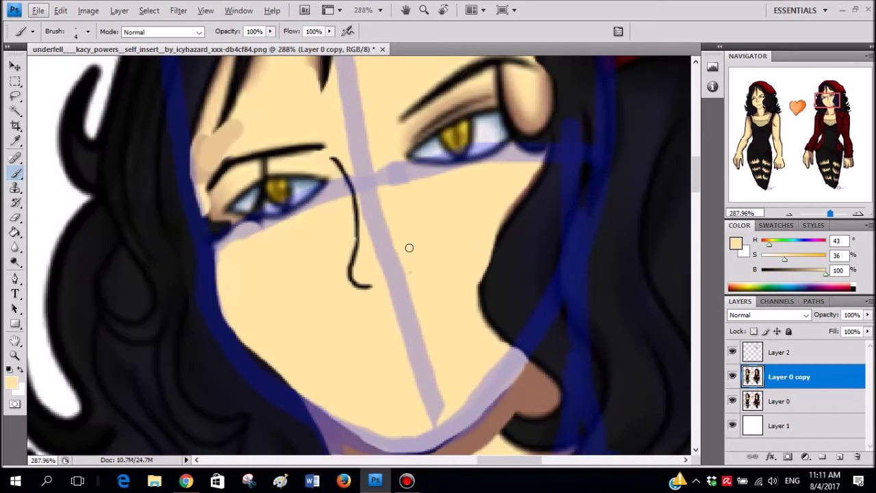
pyautogui.scroll(1, 445, 250)
pyautogui.hotkey('ctrl', 'alt', 'z')
pyautogui.hotkey('ctrl', 'alt', 'z')
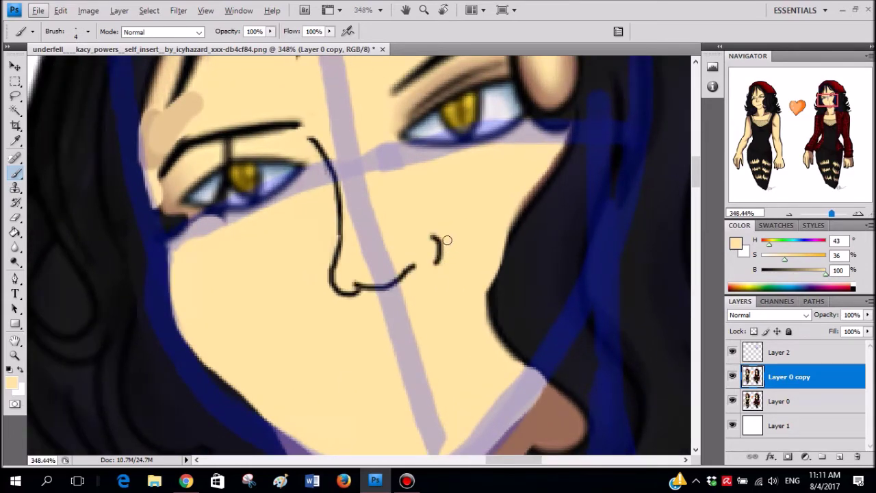
pyautogui.moveTo(410, 271); pyautogui.dragTo(372, 285)
pyautogui.hotkey('ctrl', 'alt', 'z')
pyautogui.click(14, 97)
pyautogui.scroll(1, 494, 226)
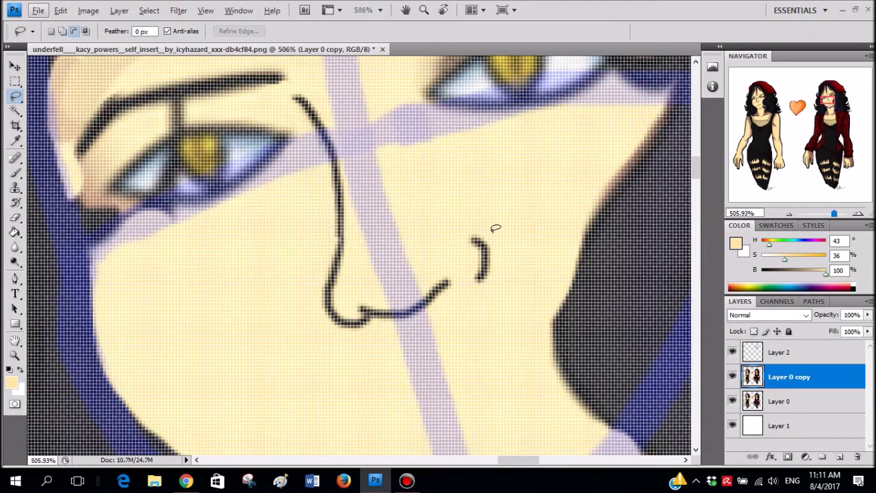
pyautogui.moveTo(377, 251); pyautogui.dragTo(372, 244)
# - Paint out the nostril and the underside of the nose in skin colour with a 42 px brush
pyautogui.press('b')
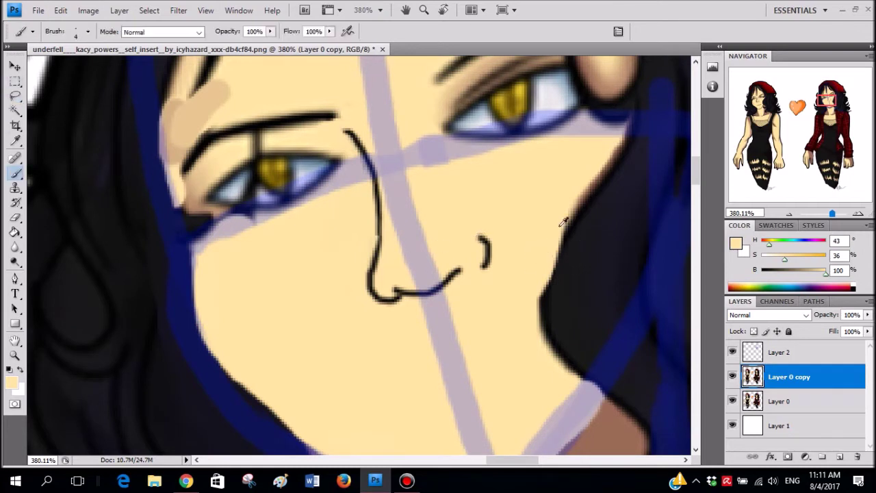
pyautogui.rightClick(499, 209)
pyautogui.moveTo(479, 247); pyautogui.dragTo(460, 274)
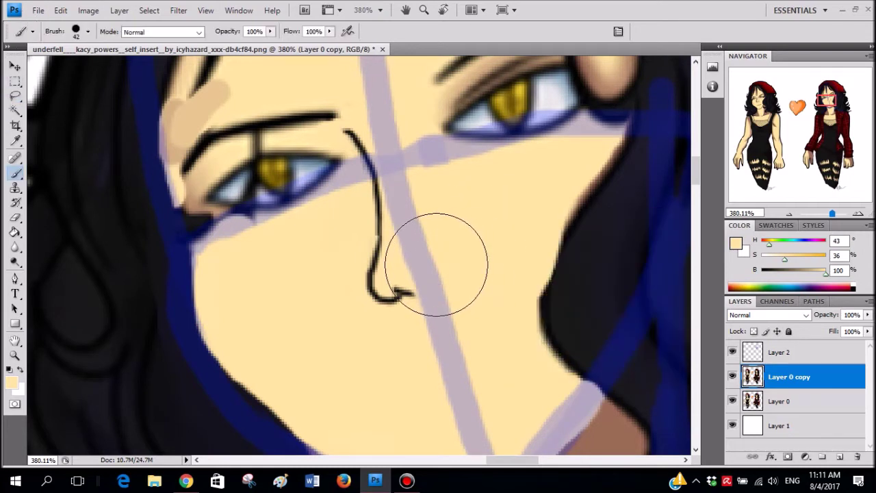
pyautogui.click(437, 265)
# - Draw a new curved nostril and a line under the nose in black with a 3 px brush
pyautogui.rightClick(463, 247)
pyautogui.click(484, 272)
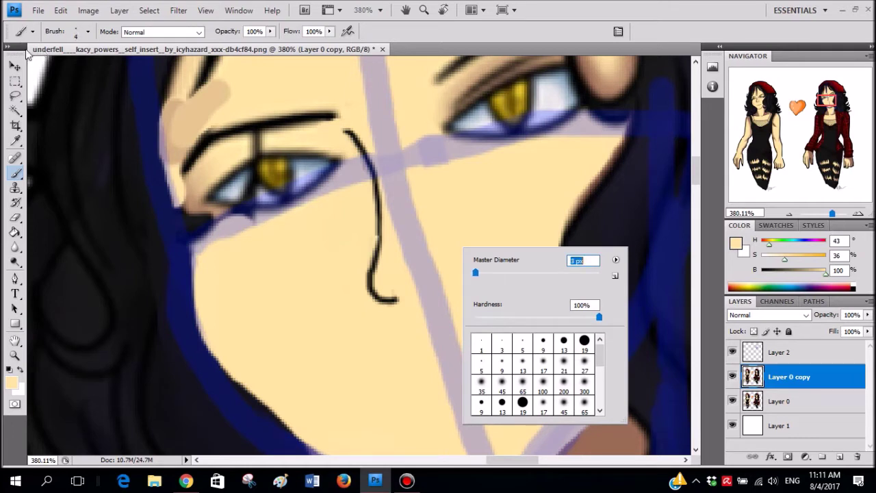
pyautogui.press('Return')
pyautogui.press('d')
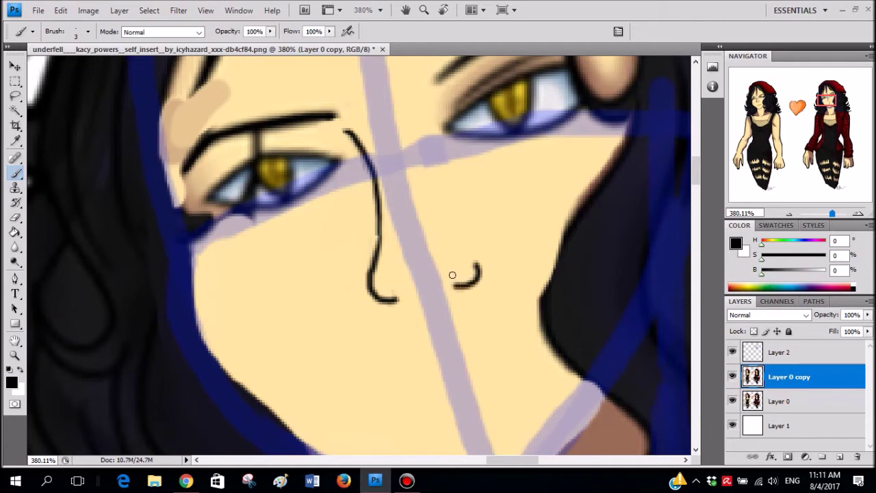
pyautogui.moveTo(424, 295); pyautogui.dragTo(383, 292)
pyautogui.hotkey('ctrl', 'z')
pyautogui.moveTo(385, 294)
pyautogui.mouseDown()
pyautogui.moveTo(405, 301)
pyautogui.moveTo(457, 279)
pyautogui.mouseUp()
pyautogui.hotkey('ctrl', 'z')
pyautogui.moveTo(453, 275)
pyautogui.mouseDown()
pyautogui.moveTo(433, 291)
pyautogui.moveTo(394, 294)
pyautogui.moveTo(405, 300)
pyautogui.moveTo(454, 281)
pyautogui.moveTo(386, 293)
pyautogui.mouseUp()
pyautogui.hotkey('ctrl', 'z')
pyautogui.hotkey('ctrl', 'z')
# - Paint out the overlapping corner of the nose tip with sampled skin colour and redraw it in black
pyautogui.press('x')
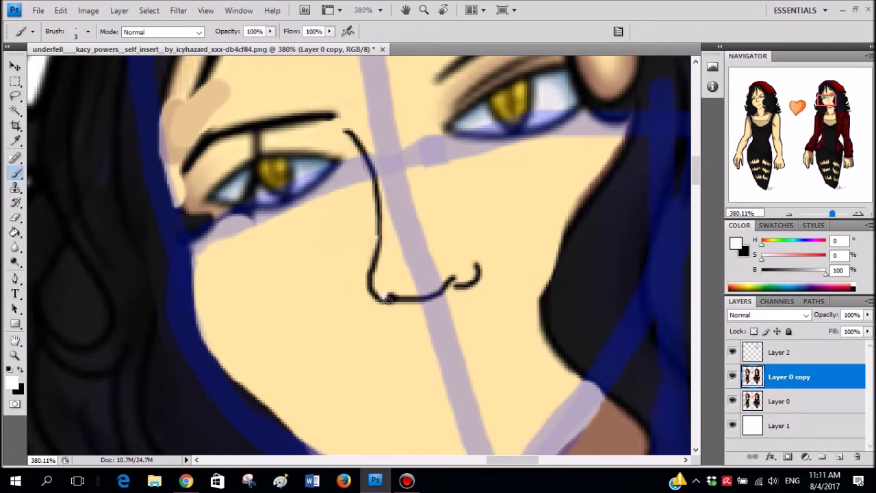
pyautogui.hotkey('ctrl', 'z')
pyautogui.keyDown('alt'); pyautogui.click(374, 297); pyautogui.keyUp('alt')
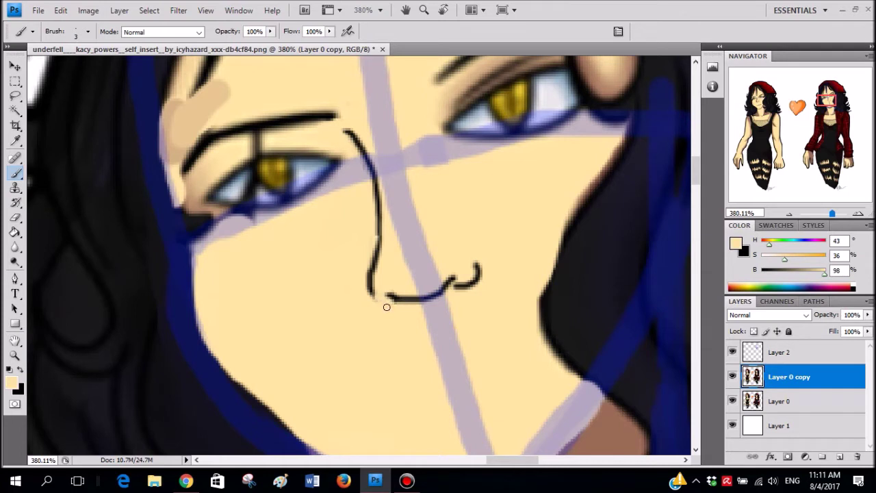
pyautogui.press('x')
pyautogui.moveTo(373, 296)
pyautogui.mouseDown()
pyautogui.moveTo(388, 307)
pyautogui.moveTo(399, 299)
pyautogui.mouseUp()
pyautogui.hotkey('ctrl', 'alt', 'z')
pyautogui.hotkey('ctrl', 'alt', 'z')
pyautogui.hotkey('ctrl', 'alt', 'z')
pyautogui.moveTo(373, 272); pyautogui.dragTo(388, 302)
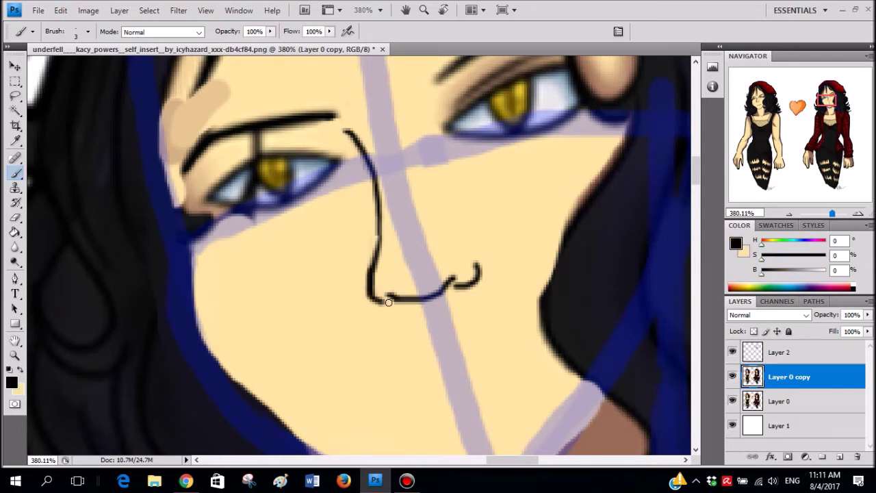
# - Compare the redrawn nose with the nose on the left figure
pyautogui.scroll(-4, 404, 314)
pyautogui.hscroll(-2, 245, 324)
pyautogui.click(753, 100)
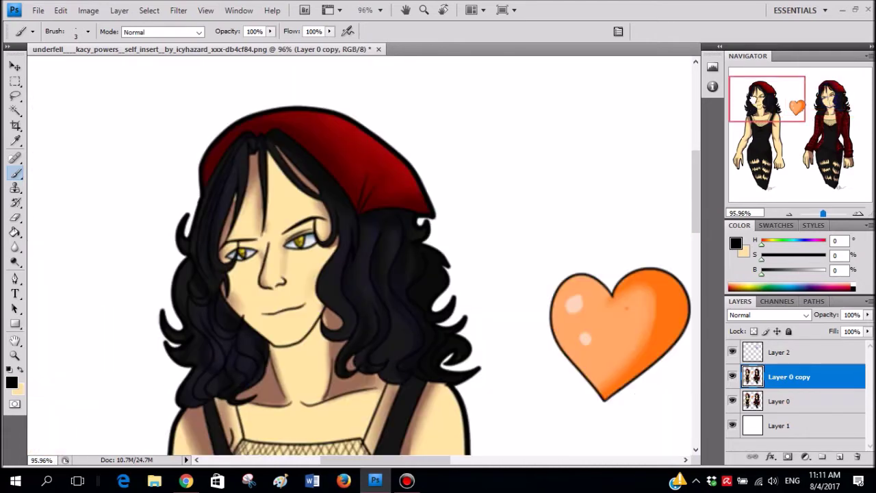
pyautogui.click(826, 102)
pyautogui.scroll(5, 372, 236)
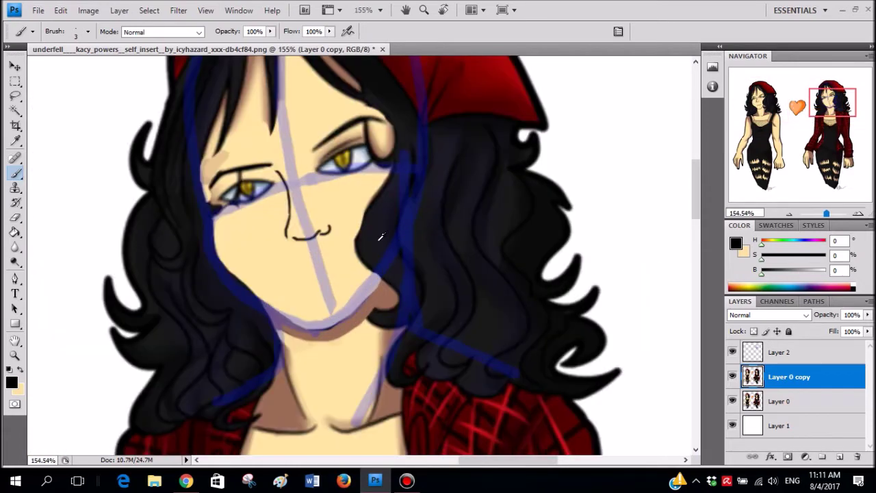
# - Redraw the nose tip as a smooth rounded curve and clean its edge with sampled skin colour
pyautogui.moveTo(265, 260); pyautogui.dragTo(235, 235)
pyautogui.hotkey('ctrl', 'z')
pyautogui.hotkey('ctrl', 'z')
pyautogui.moveTo(195, 212); pyautogui.dragTo(239, 238)
pyautogui.hotkey('ctrl', 'z')
pyautogui.moveTo(195, 219)
pyautogui.mouseDown()
pyautogui.moveTo(223, 238)
pyautogui.moveTo(257, 241)
pyautogui.moveTo(282, 228)
pyautogui.moveTo(289, 212)
pyautogui.moveTo(216, 235)
pyautogui.moveTo(201, 221)
pyautogui.moveTo(199, 144)
pyautogui.mouseUp()
pyautogui.hotkey('ctrl', 'z')
pyautogui.keyDown('alt'); pyautogui.click(179, 143); pyautogui.keyUp('alt')
pyautogui.moveTo(195, 223)
pyautogui.mouseDown()
pyautogui.moveTo(187, 171)
pyautogui.moveTo(198, 235)
pyautogui.moveTo(178, 192)
pyautogui.moveTo(238, 227)
pyautogui.moveTo(213, 221)
pyautogui.mouseUp()
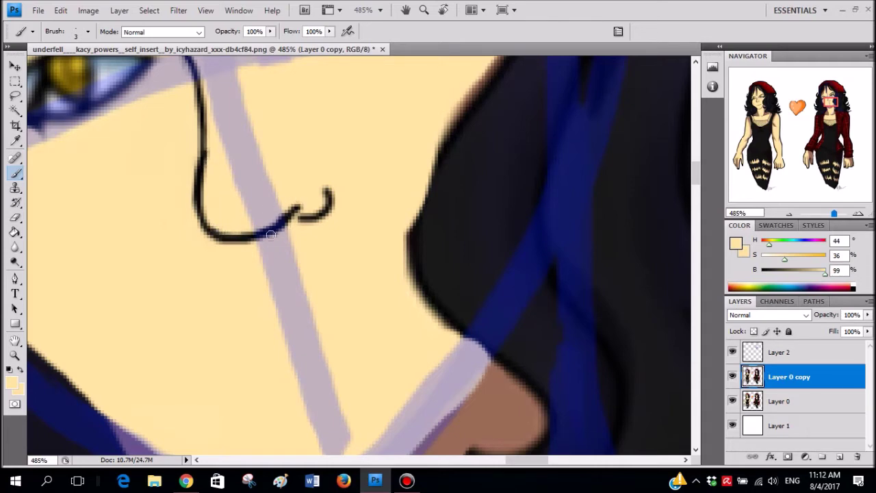
# - Paint out the left edge of the nose above its tip with skin colour and redraw it in black from the bridge
pyautogui.keyDown('alt'); pyautogui.scroll(-6, 271, 234); pyautogui.keyUp('alt')
pyautogui.keyDown('alt'); pyautogui.scroll(5, 328, 226); pyautogui.keyUp('alt')
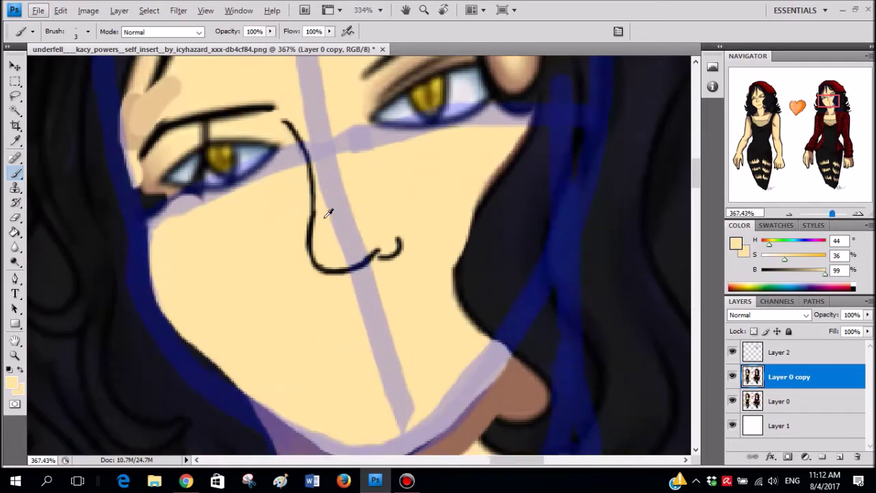
pyautogui.scroll(2, 328, 226)
pyautogui.moveTo(311, 236)
pyautogui.mouseDown()
pyautogui.moveTo(320, 274)
pyautogui.moveTo(309, 231)
pyautogui.moveTo(305, 274)
pyautogui.mouseUp()
pyautogui.keyDown('alt'); pyautogui.click(302, 201); pyautogui.keyUp('alt')
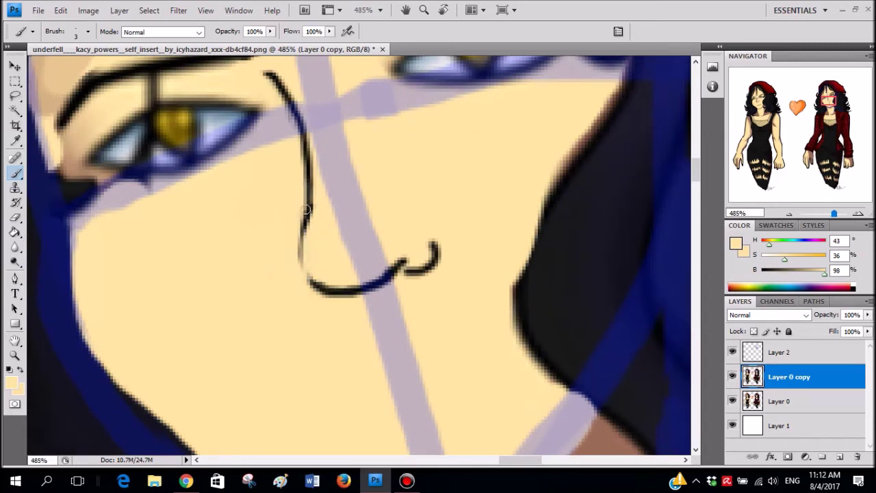
pyautogui.click(8, 369)
pyautogui.moveTo(305, 211)
pyautogui.mouseDown()
pyautogui.moveTo(297, 255)
pyautogui.moveTo(308, 280)
pyautogui.moveTo(332, 268)
pyautogui.mouseUp()
pyautogui.scroll(-4, 407, 196)
pyautogui.press('x')
pyautogui.keyDown('alt'); pyautogui.click(339, 222); pyautogui.keyUp('alt')
# - Examine the left figure's nose and mouth as a reference for the right figure's face
pyautogui.scroll(-3, 342, 230)
pyautogui.scroll(2, 349, 233)
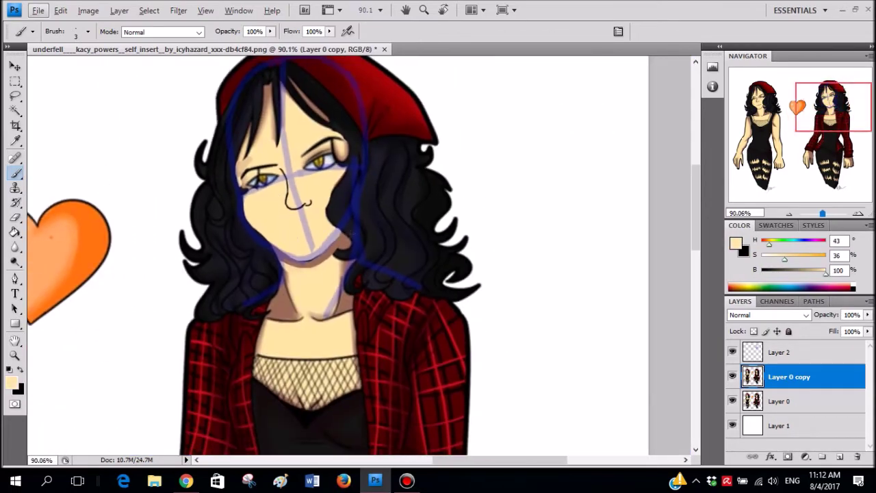
pyautogui.press('x')
pyautogui.scroll(3, 351, 233)
pyautogui.click(764, 111)
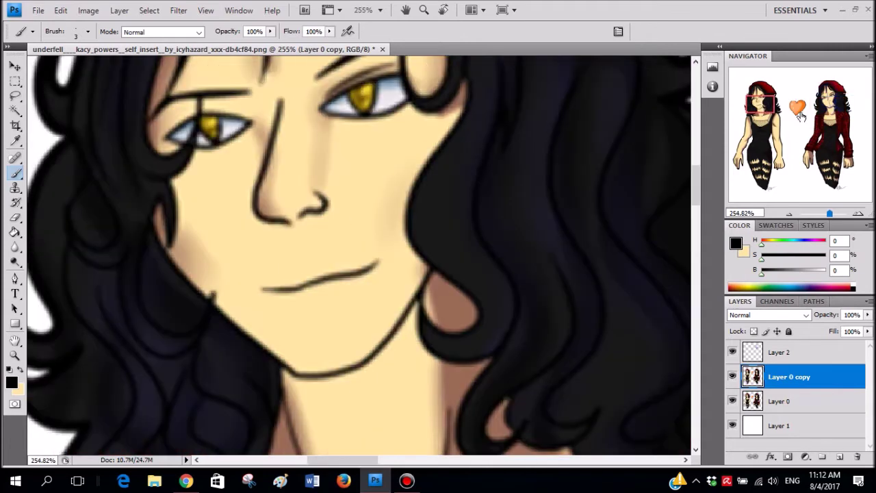
# - Mark the two mouth corners on the right figure's face with small black dots
pyautogui.click(829, 110)
pyautogui.scroll(3, 353, 206)
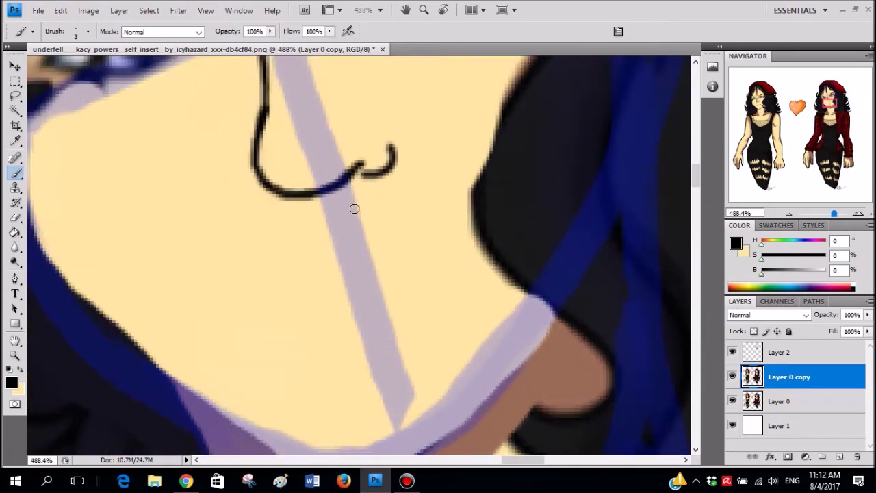
pyautogui.moveTo(321, 200); pyautogui.dragTo(339, 214)
pyautogui.hotkey('ctrl', 'z')
pyautogui.moveTo(450, 222); pyautogui.dragTo(425, 237)
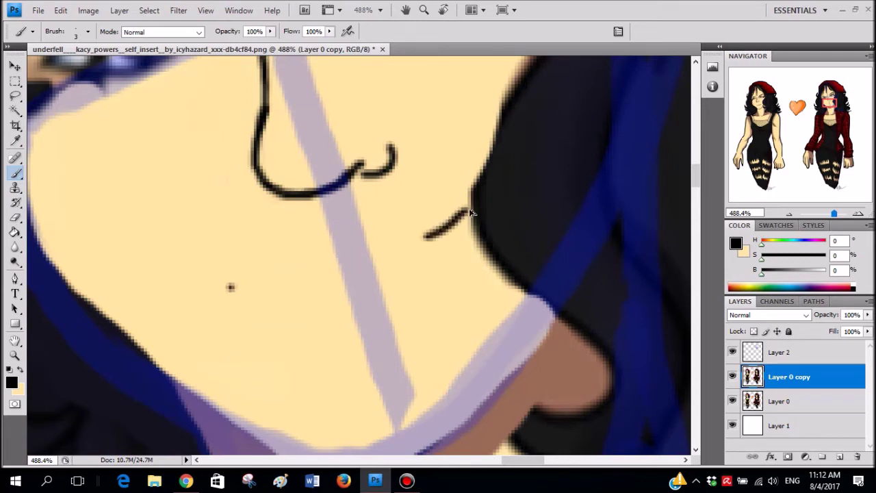
pyautogui.hotkey('ctrl', 'z')
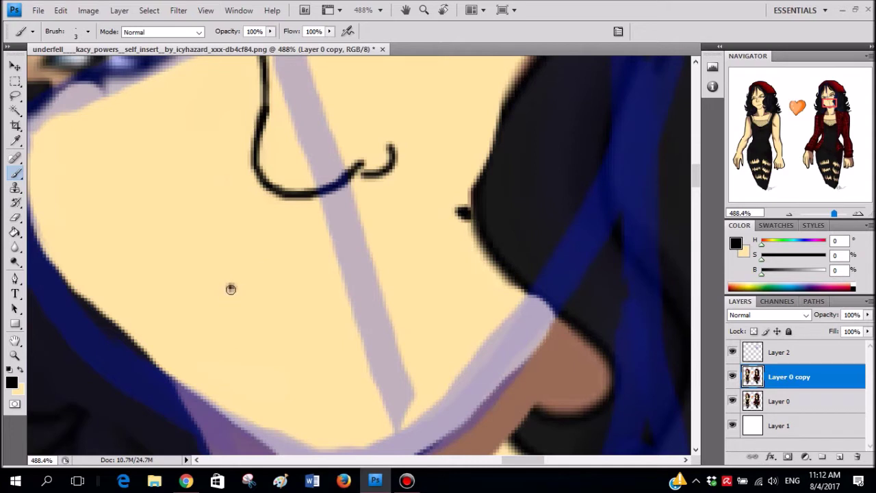
pyautogui.moveTo(232, 287); pyautogui.dragTo(232, 292)
# - Draw a black mouth line between the two corner dots, rising toward the hair across the centre guide line
pyautogui.moveTo(462, 212); pyautogui.dragTo(406, 235)
pyautogui.hotkey('ctrl', 'z')
pyautogui.moveTo(468, 209); pyautogui.dragTo(400, 252)
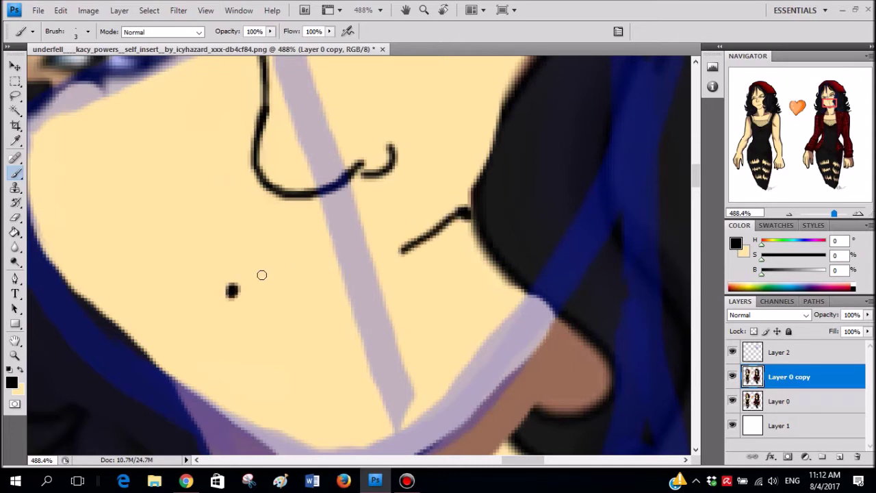
pyautogui.moveTo(232, 289); pyautogui.dragTo(310, 286)
pyautogui.moveTo(395, 251)
pyautogui.mouseDown()
pyautogui.moveTo(333, 264)
pyautogui.moveTo(311, 284)
pyautogui.mouseUp()
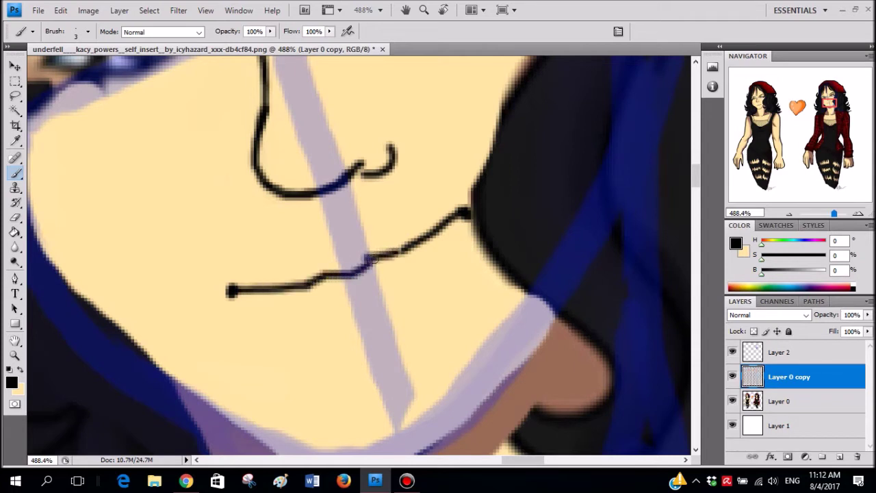
pyautogui.moveTo(373, 260)
pyautogui.mouseDown()
pyautogui.moveTo(241, 288)
pyautogui.moveTo(359, 273)
pyautogui.moveTo(410, 253)
pyautogui.moveTo(466, 210)
pyautogui.moveTo(401, 244)
pyautogui.moveTo(409, 235)
pyautogui.mouseUp()
# - Go over the raised half of the right figure's mouth line again in black
pyautogui.press('x')
pyautogui.scroll(-10, 470, 214)
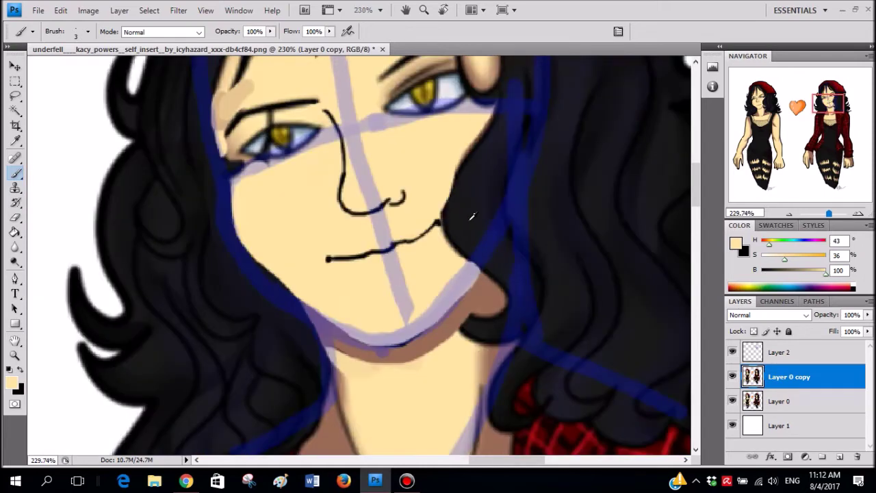
pyautogui.scroll(4, 472, 213)
pyautogui.scroll(2, 472, 213)
pyautogui.press('x')
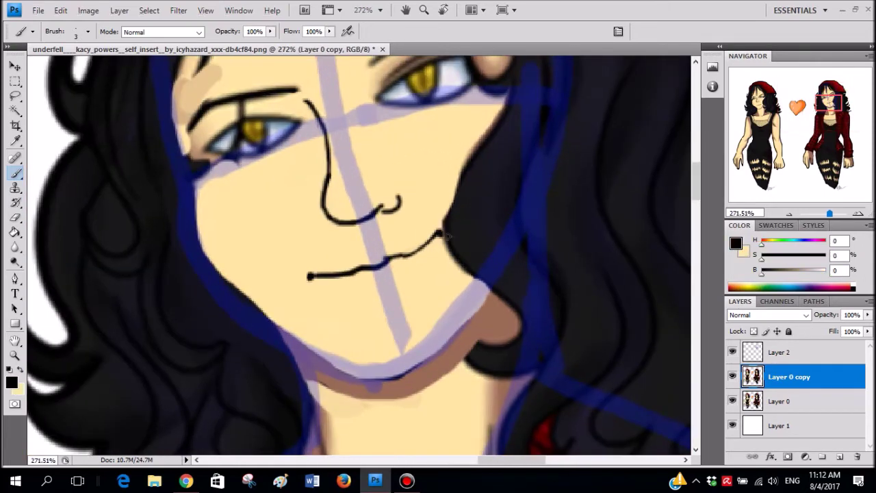
pyautogui.scroll(3, 449, 230)
pyautogui.moveTo(445, 233)
pyautogui.mouseDown()
pyautogui.moveTo(401, 264)
pyautogui.moveTo(351, 267)
pyautogui.mouseUp()
pyautogui.scroll(-3, 351, 267)
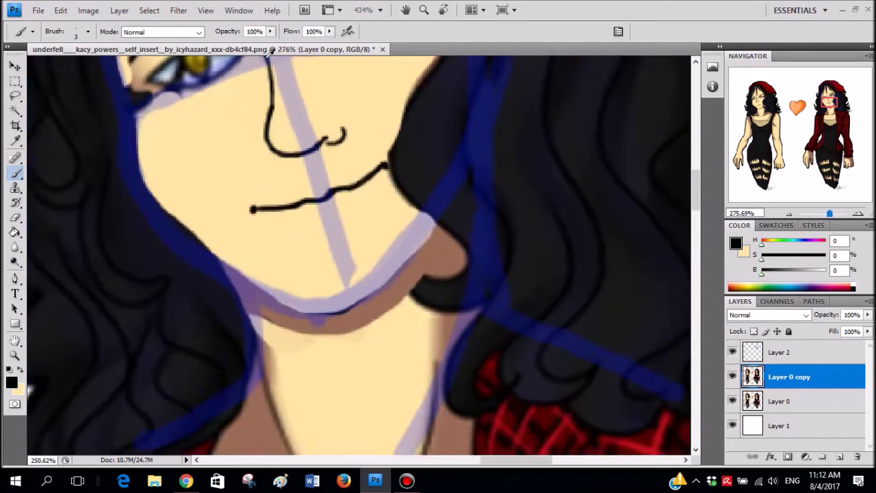
# - Hide the face guide lines on Layer 2 and compare the two figures' faces
pyautogui.click(206, 9)
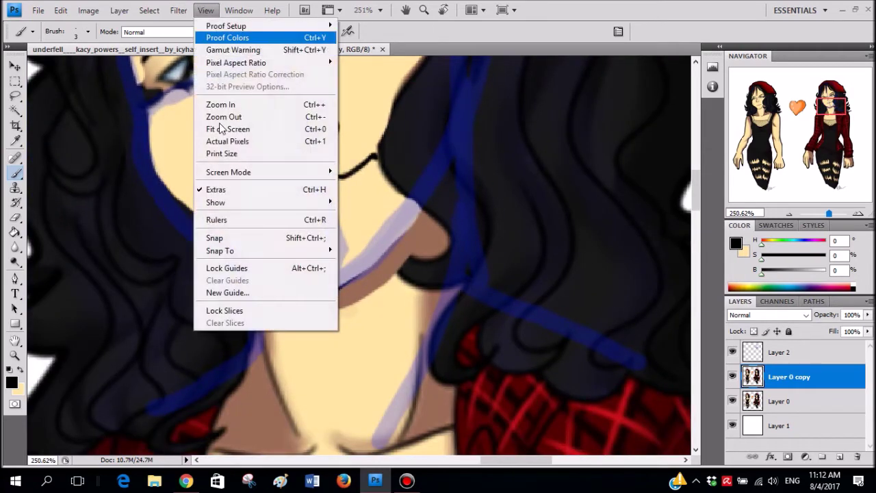
pyautogui.click(236, 191)
pyautogui.scroll(4, 374, 139)
pyautogui.scroll(-6, 662, 321)
pyautogui.scroll(-2, 662, 320)
pyautogui.click(732, 351)
pyautogui.scroll(-4, 464, 253)
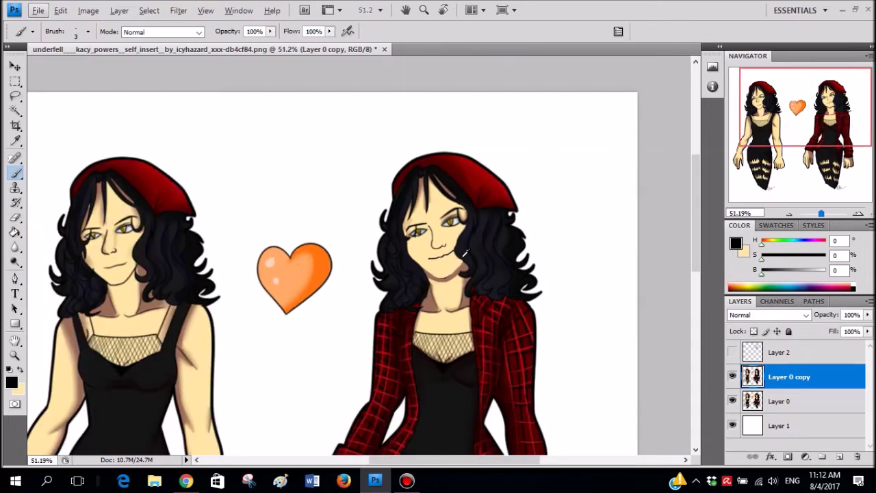
# - Thin the bumpy upper edge of the mouth line with skin colour and retrace the line in black
pyautogui.scroll(5, 464, 253)
pyautogui.press('x')
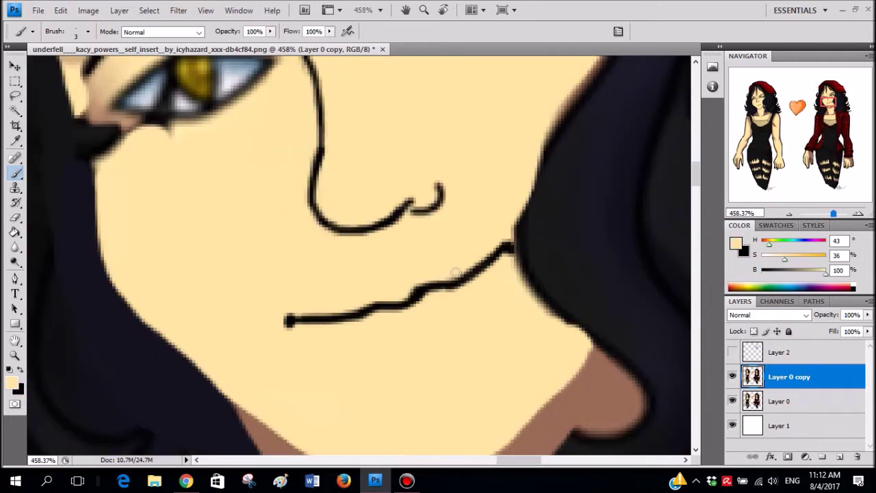
pyautogui.moveTo(492, 247)
pyautogui.mouseDown()
pyautogui.moveTo(501, 235)
pyautogui.moveTo(509, 250)
pyautogui.moveTo(496, 242)
pyautogui.moveTo(428, 286)
pyautogui.moveTo(373, 300)
pyautogui.mouseUp()
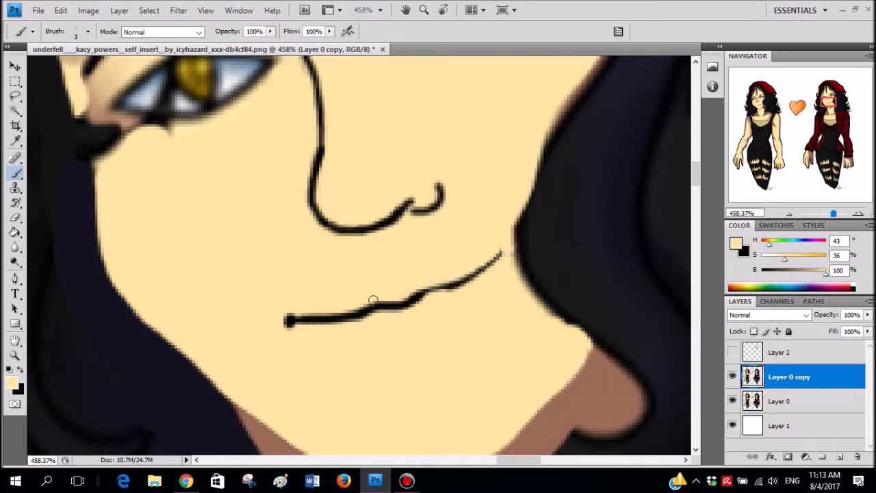
pyautogui.press('x')
pyautogui.moveTo(498, 256)
pyautogui.mouseDown()
pyautogui.moveTo(401, 304)
pyautogui.moveTo(301, 318)
pyautogui.mouseUp()
pyautogui.scroll(-10, 383, 308)
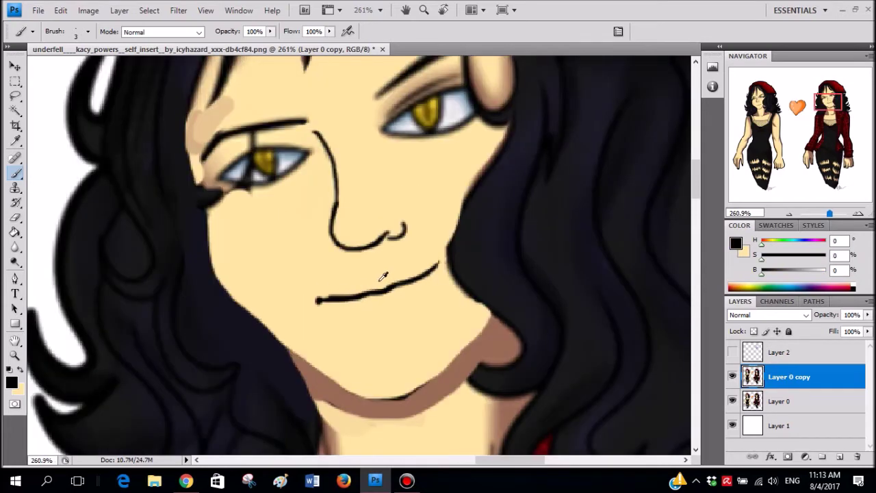
# - Paint out the right figure's whole mouth line with sampled skin colour and a 15 px brush
pyautogui.scroll(10, 429, 317)
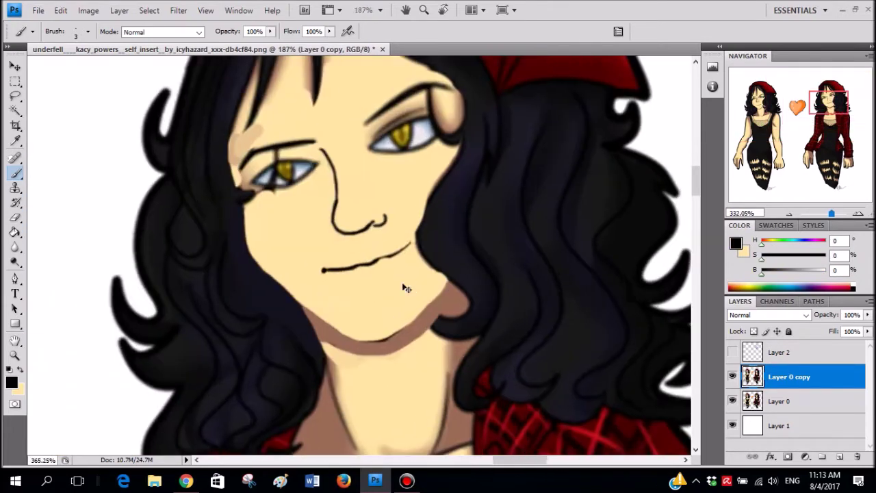
pyautogui.scroll(-10, 370, 215)
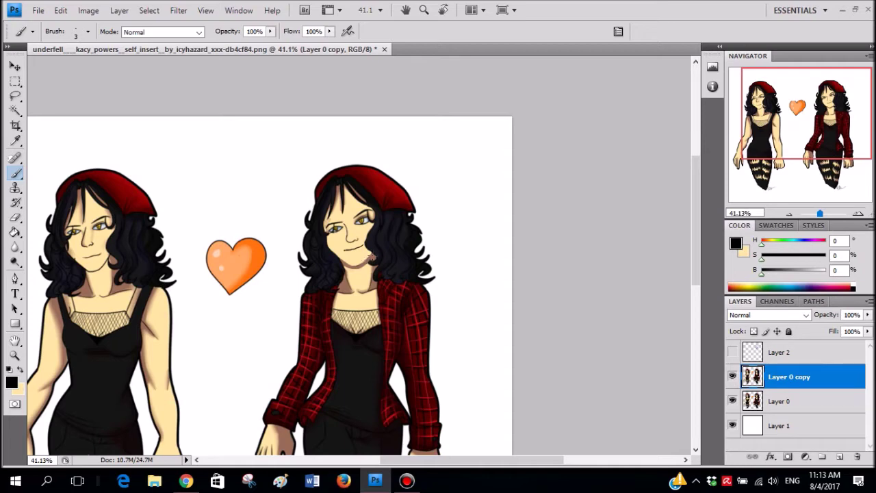
pyautogui.scroll(8, 366, 243)
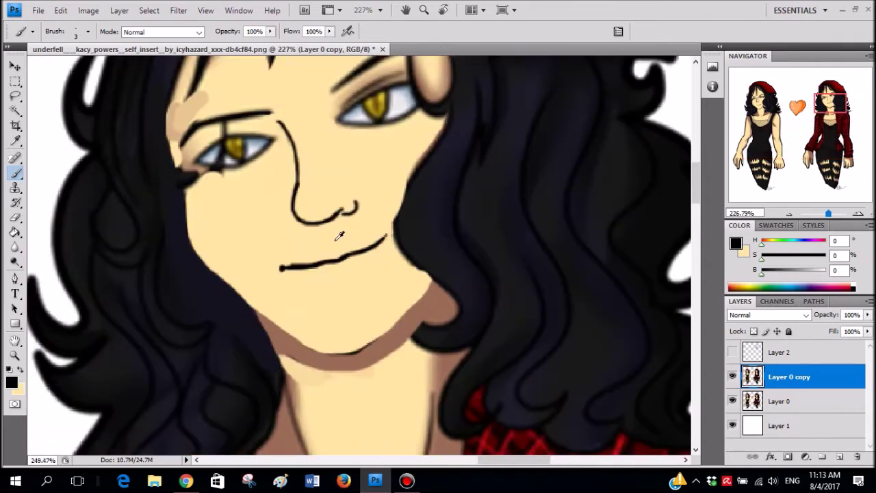
pyautogui.keyDown('alt'); pyautogui.click(229, 244); pyautogui.keyUp('alt')
pyautogui.rightClick(229, 245)
pyautogui.click(289, 270)
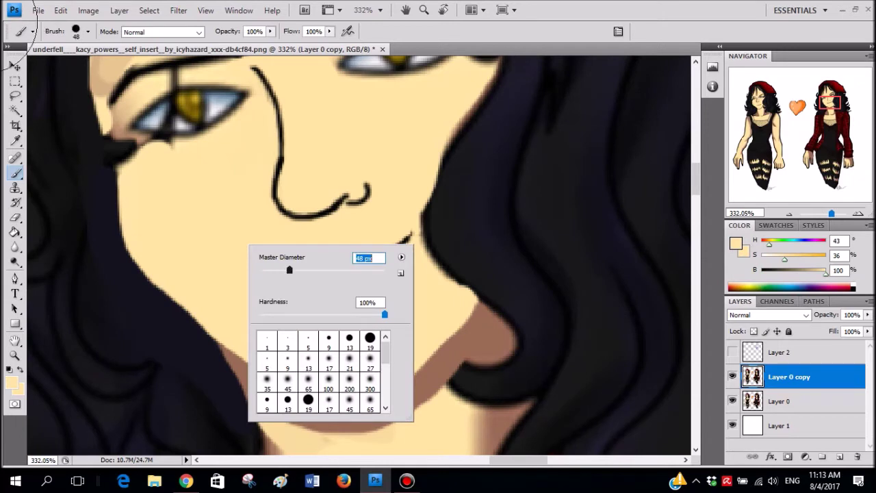
pyautogui.click(225, 262)
pyautogui.rightClick(303, 266)
pyautogui.moveTo(412, 281); pyautogui.dragTo(434, 281)
pyautogui.write('15')
pyautogui.press('Return')
pyautogui.moveTo(266, 281)
pyautogui.mouseDown()
pyautogui.moveTo(340, 268)
pyautogui.moveTo(401, 233)
pyautogui.mouseUp()
# - Lower the Layer 0 copy opacity to 38% and set up a black 3 px brush
pyautogui.click(867, 315)
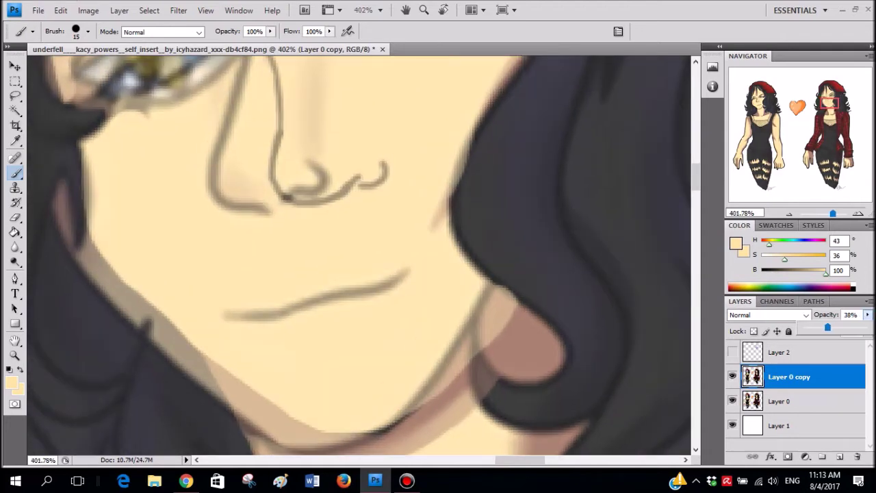
pyautogui.click(370, 294)
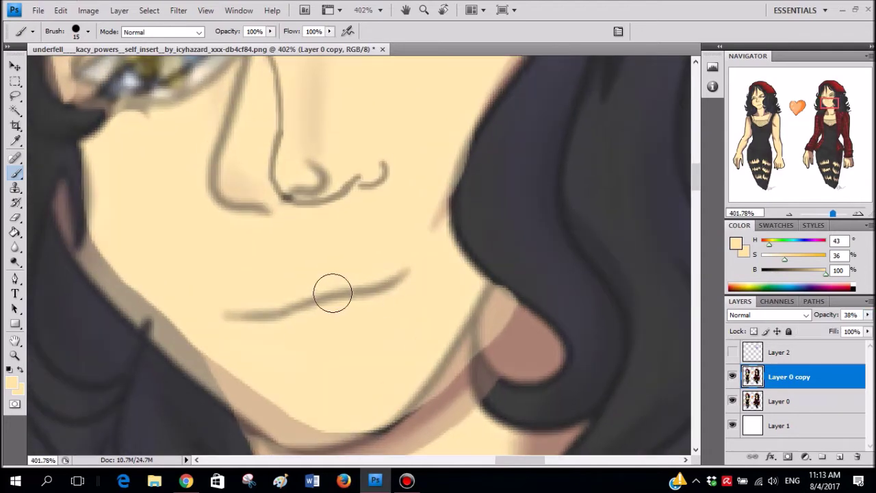
pyautogui.click(9, 370)
pyautogui.rightClick(428, 206)
pyautogui.press('[')
pyautogui.press('[')
pyautogui.press('[')
pyautogui.press('[')
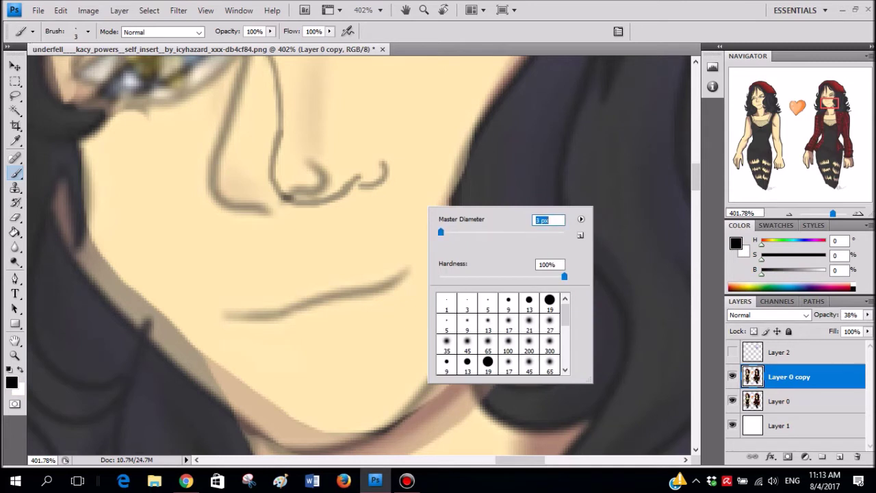
# - Try a centre line down the right figure's face from the forehead to the chin
pyautogui.moveTo(318, 213); pyautogui.dragTo(348, 326)
pyautogui.hotkey('ctrl', 'z')
pyautogui.scroll(-9, 404, 288)
pyautogui.scroll(3, 376, 247)
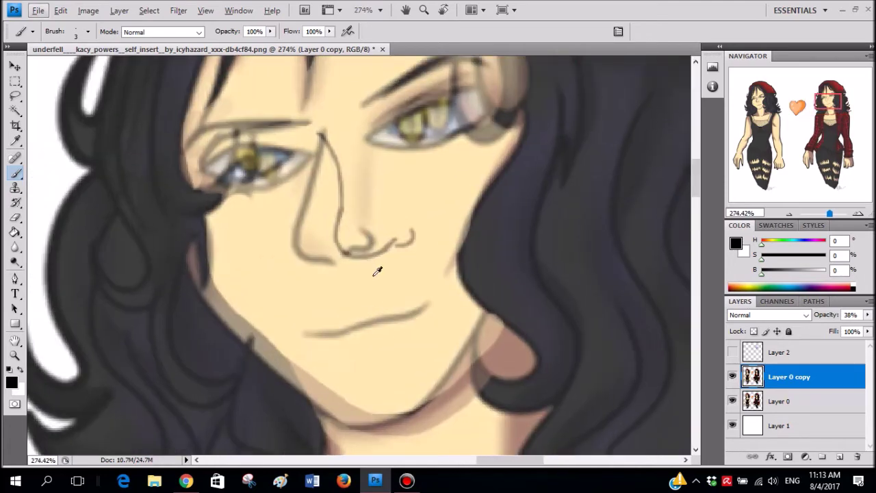
pyautogui.moveTo(332, 87); pyautogui.dragTo(366, 373)
pyautogui.hotkey('ctrl', 'z')
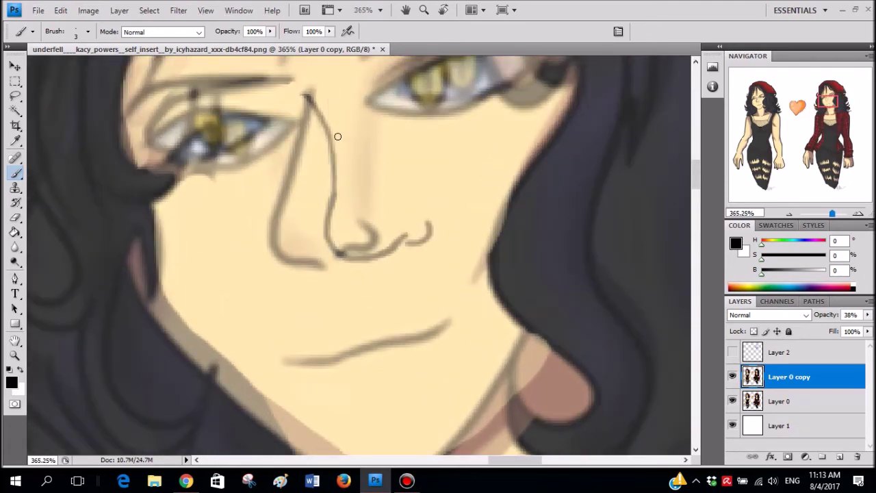
pyautogui.scroll(-2, 337, 115)
pyautogui.scroll(1, 346, 133)
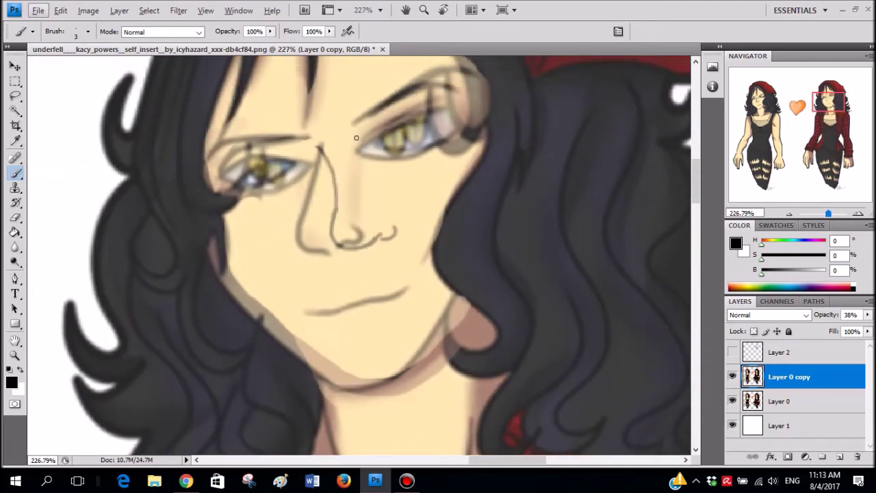
pyautogui.moveTo(315, 84); pyautogui.dragTo(417, 357)
pyautogui.hotkey('ctrl', 'z')
pyautogui.scroll(-2, 363, 117)
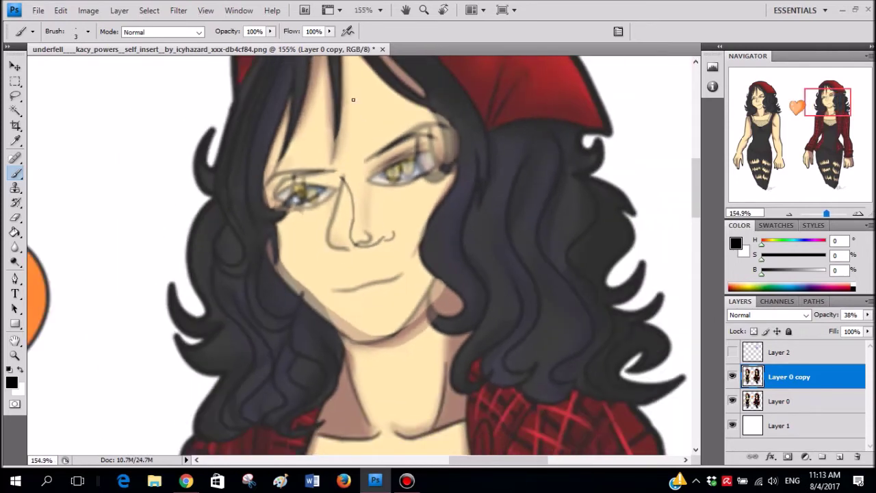
pyautogui.moveTo(414, 317); pyautogui.dragTo(416, 321)
pyautogui.hotkey('ctrl', 'z')
# - Draw a black curved mouth line over the faint original mouth, with its raised end reaching close to the hair
pyautogui.scroll(6, 374, 275)
pyautogui.moveTo(388, 255); pyautogui.dragTo(412, 320)
pyautogui.hotkey('ctrl', 'z')
pyautogui.scroll(1, 408, 287)
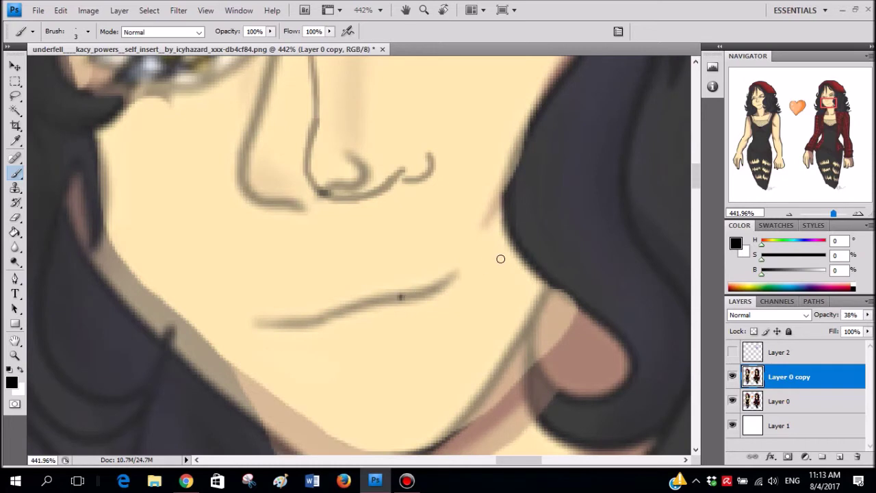
pyautogui.moveTo(452, 282)
pyautogui.mouseDown()
pyautogui.moveTo(341, 307)
pyautogui.moveTo(295, 306)
pyautogui.mouseUp()
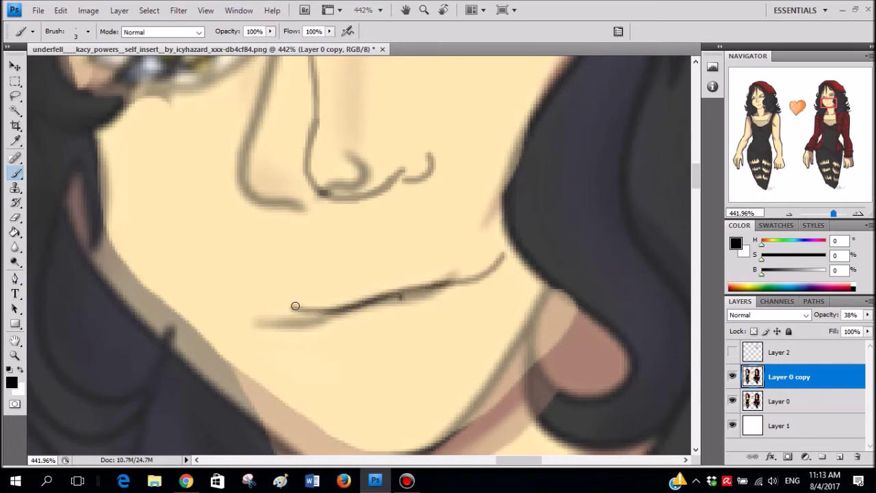
# - Hide Layer 0 and restore the Layer 0 copy opacity to 100%
pyautogui.click(732, 399)
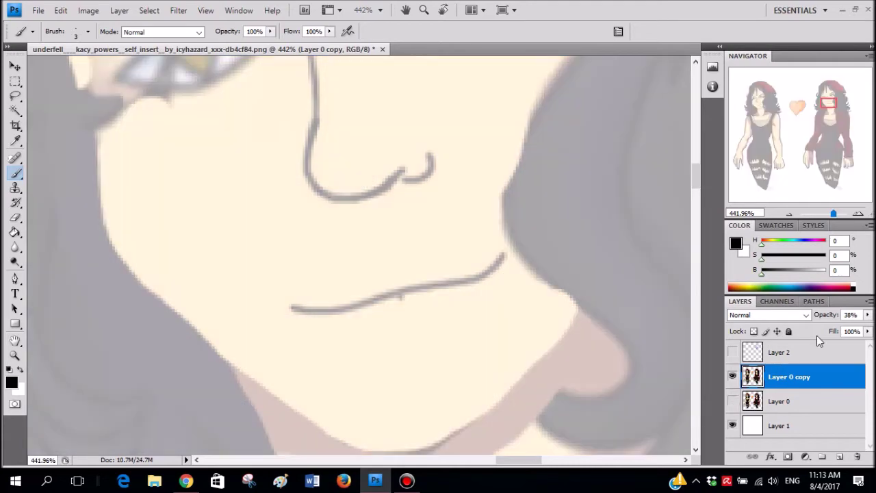
pyautogui.click(868, 315)
pyautogui.moveTo(829, 327); pyautogui.dragTo(868, 327)
pyautogui.scroll(-5, 511, 258)
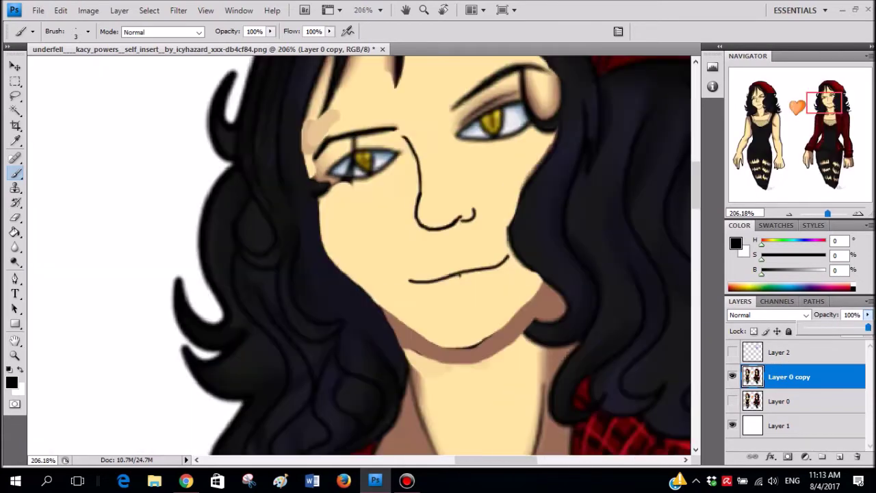
# - Cover the stray tick under the mouth line with sampled skin colour and compare the mouth with the left figure's
pyautogui.scroll(5, 496, 261)
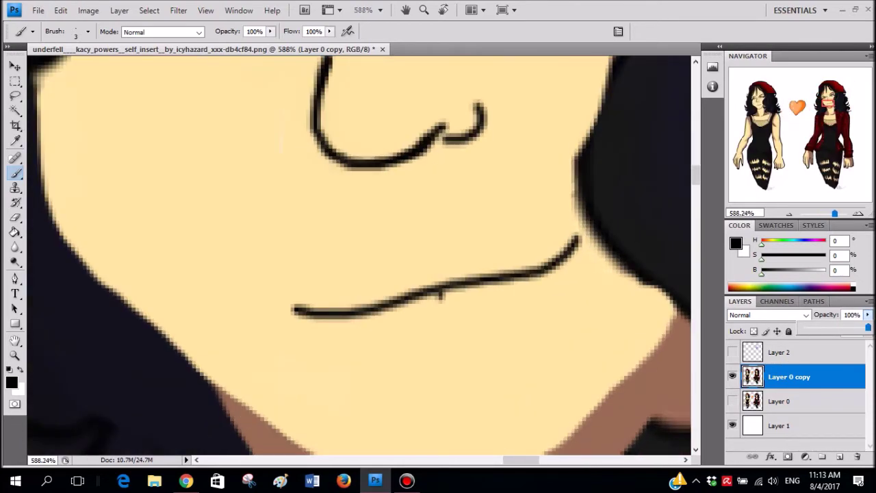
pyautogui.keyDown('alt'); pyautogui.click(458, 296); pyautogui.keyUp('alt')
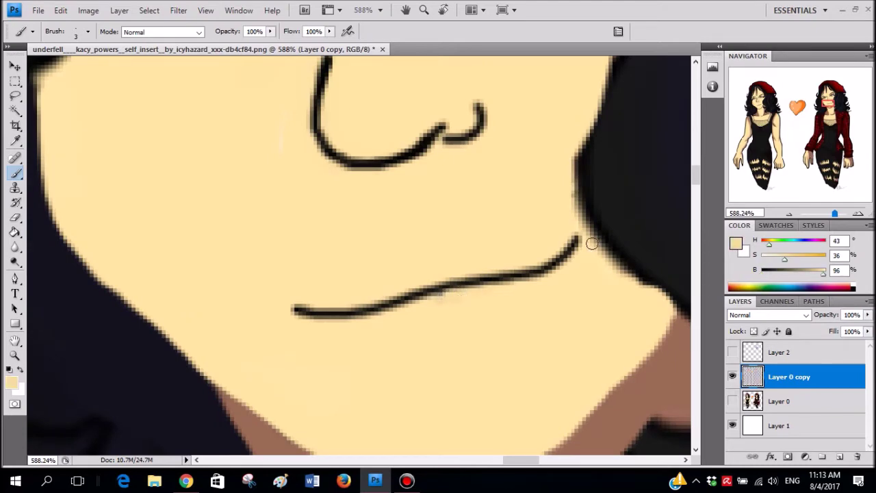
pyautogui.scroll(-5, 580, 322)
pyautogui.scroll(-3, 580, 321)
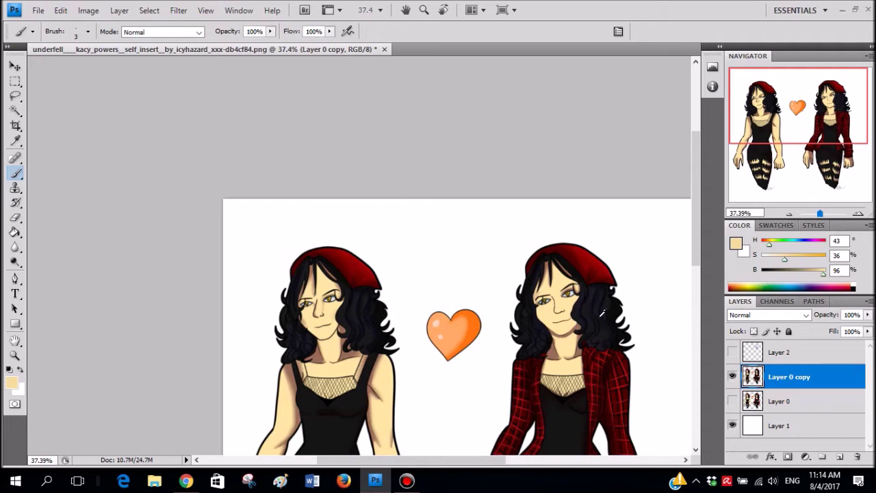
pyautogui.scroll(5, 601, 313)
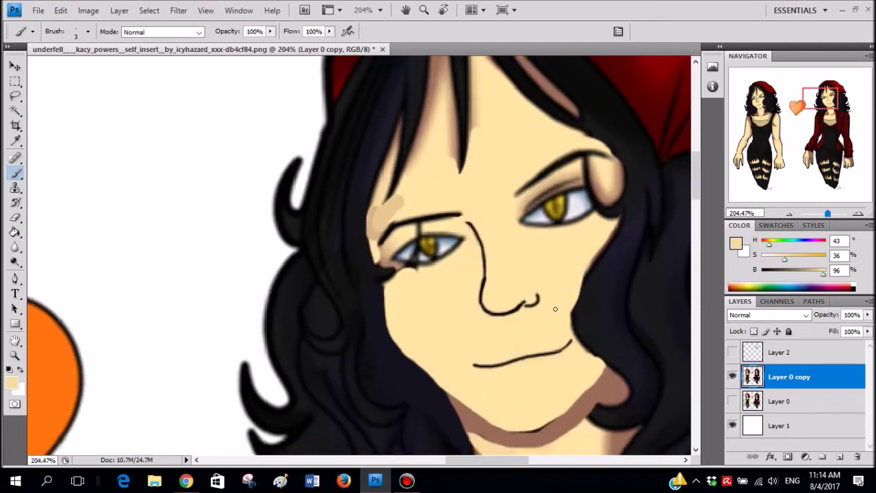
pyautogui.scroll(3, 555, 309)
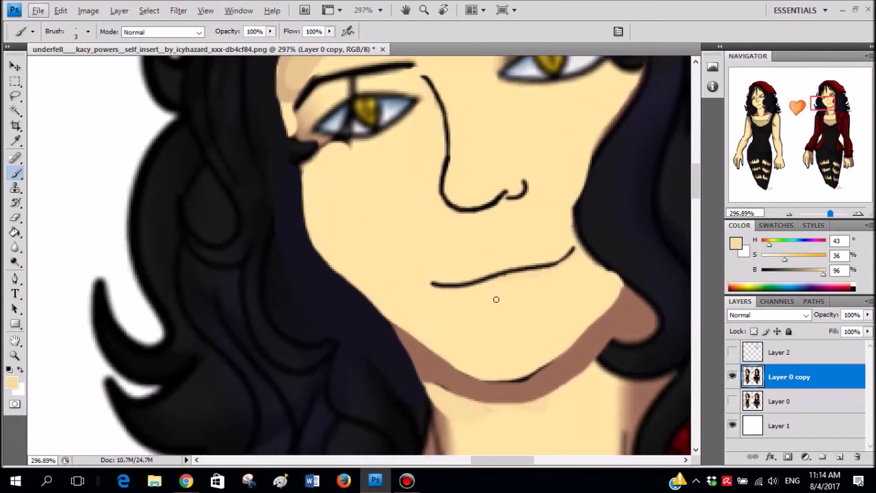
pyautogui.hscroll(1, 496, 299)
pyautogui.press('x')
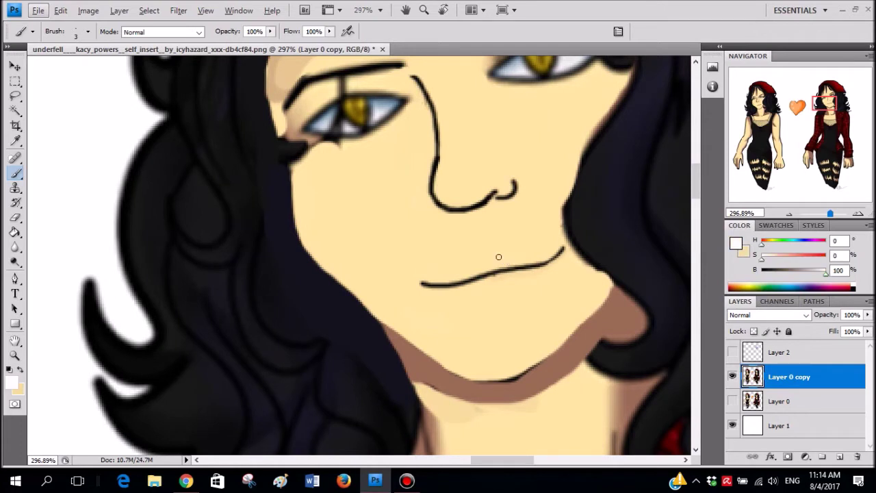
# - Cover the redrawn curved mouth with sampled skin colour using a 15 px brush, and reset the painting colour to black
pyautogui.press('x')
pyautogui.keyDown('alt'); pyautogui.click(418, 254); pyautogui.keyUp('alt')
pyautogui.rightClick(427, 248)
pyautogui.moveTo(441, 274); pyautogui.dragTo(454, 274)
pyautogui.moveTo(393, 258); pyautogui.dragTo(485, 266)
pyautogui.rightClick(500, 263)
pyautogui.moveTo(539, 290); pyautogui.dragTo(523, 290)
pyautogui.moveTo(494, 265)
pyautogui.mouseDown()
pyautogui.moveTo(553, 241)
pyautogui.moveTo(553, 266)
pyautogui.mouseUp()
pyautogui.click(9, 370)
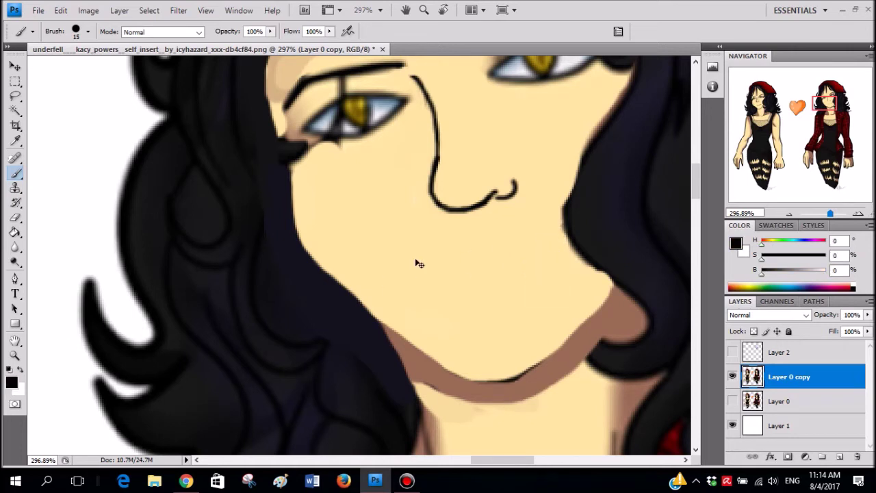
# - Set the brush diameter to 3 px, try a slanted mouth line across the lower face and undo it
pyautogui.hscroll(2, 415, 262)
pyautogui.scroll(4, 573, 240)
pyautogui.rightClick(573, 241)
pyautogui.write('9')
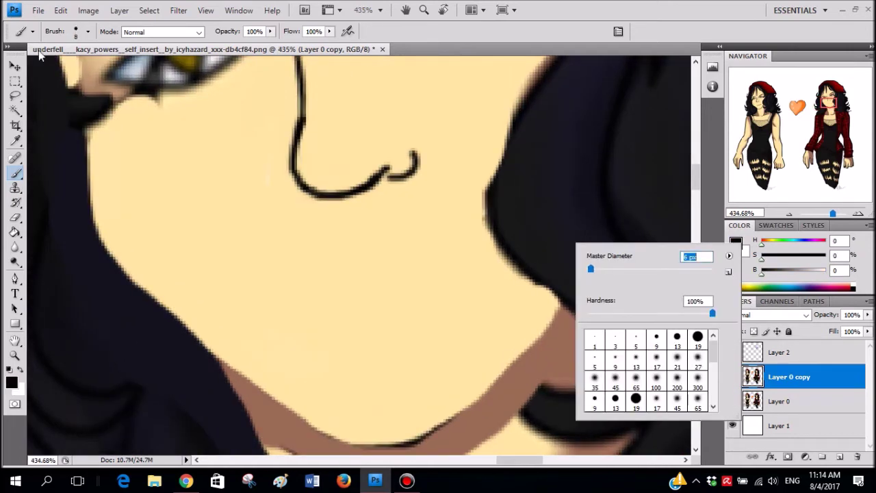
pyautogui.moveTo(270, 309)
pyautogui.mouseDown()
pyautogui.moveTo(395, 262)
pyautogui.moveTo(494, 255)
pyautogui.mouseUp()
pyautogui.hotkey('ctrl', 'z')
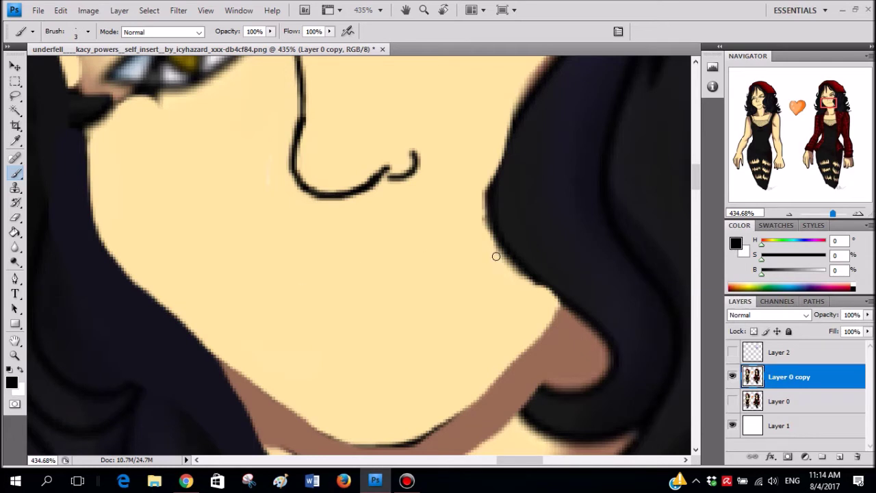
# - Show Layer 2 and draw a thin blue guide line on it, sloping across the face at mouth height
pyautogui.click(731, 353)
pyautogui.click(789, 359)
pyautogui.moveTo(761, 259); pyautogui.dragTo(826, 259)
pyautogui.moveTo(762, 274); pyautogui.dragTo(826, 274)
pyautogui.click(804, 242)
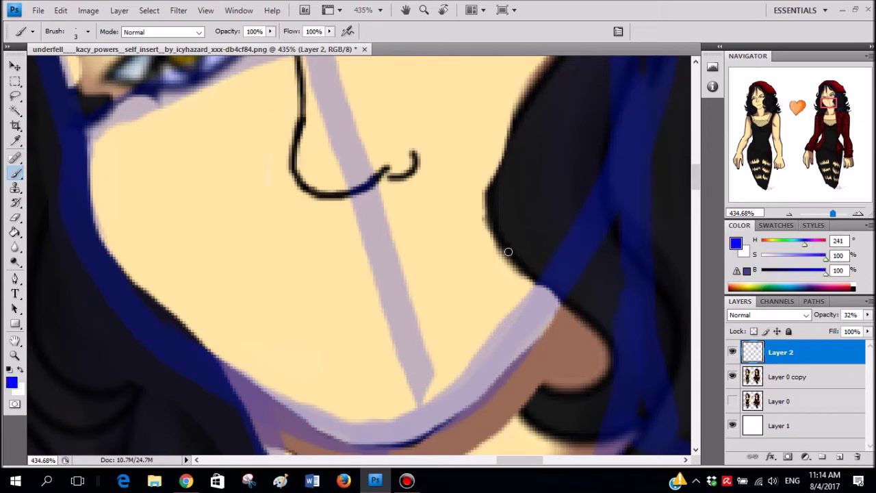
pyautogui.moveTo(477, 241)
pyautogui.mouseDown()
pyautogui.moveTo(344, 280)
pyautogui.moveTo(192, 340)
pyautogui.mouseUp()
pyautogui.scroll(-4, 291, 318)
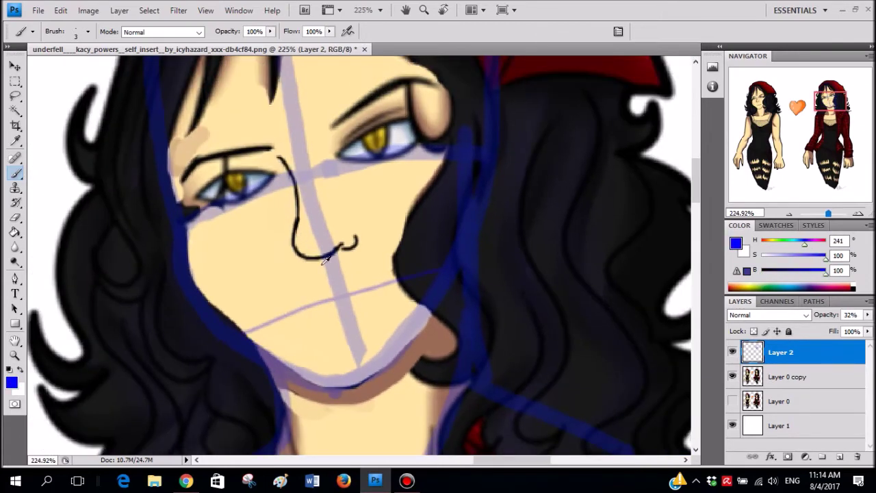
pyautogui.scroll(1, 325, 290)
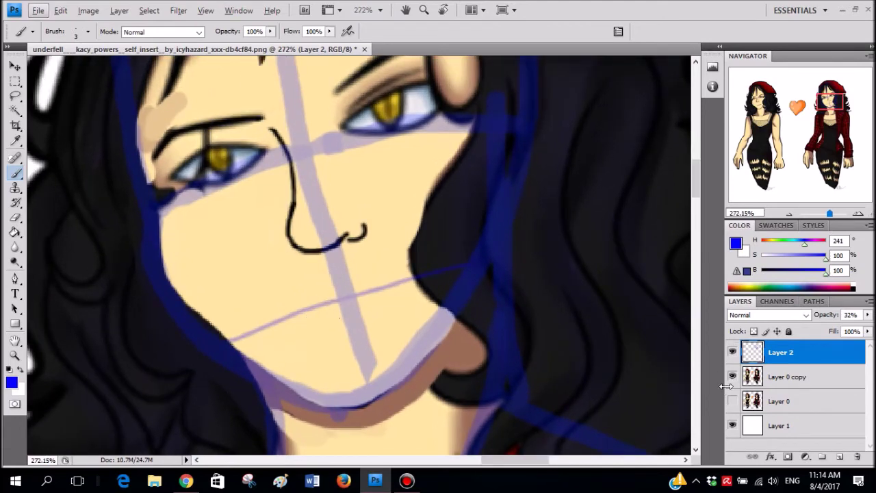
# - Draw a black mouth line on Layer 0 copy along the sloping guide, undoing rejected strokes and ending it near the hair
pyautogui.click(754, 382)
pyautogui.click(9, 369)
pyautogui.scroll(3, 400, 271)
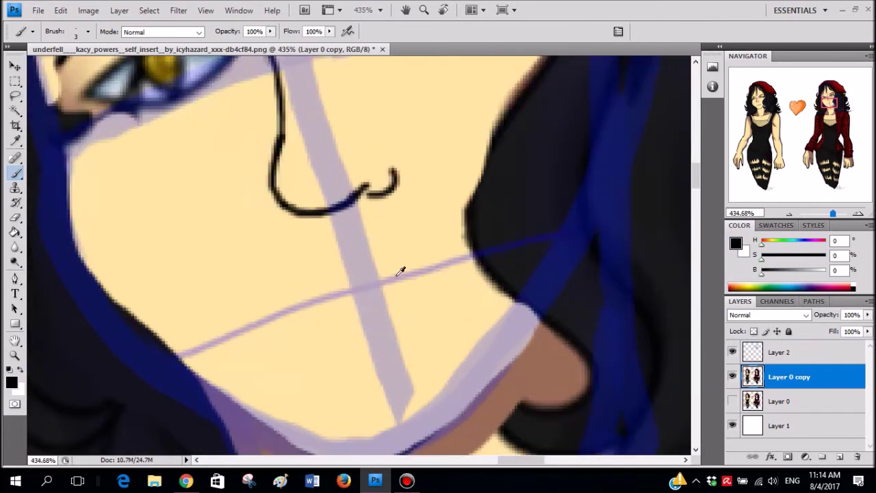
pyautogui.scroll(3, 400, 271)
pyautogui.moveTo(502, 244)
pyautogui.mouseDown()
pyautogui.moveTo(305, 294)
pyautogui.moveTo(228, 337)
pyautogui.moveTo(210, 336)
pyautogui.mouseUp()
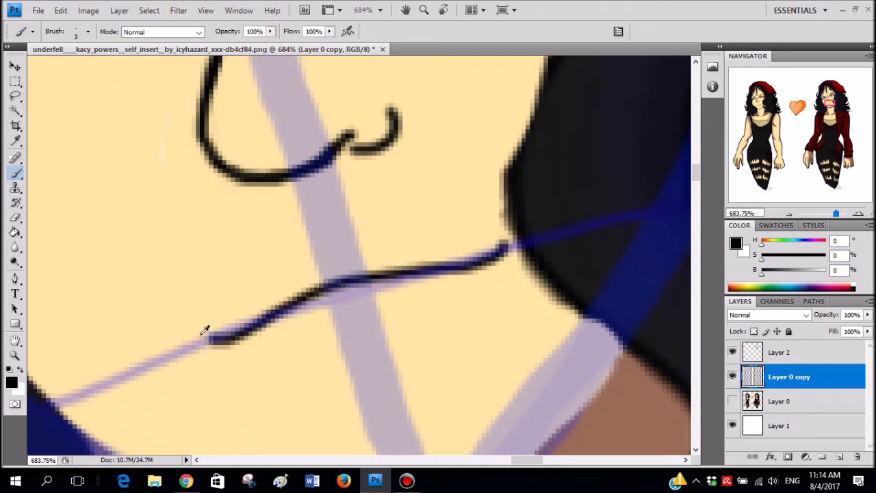
pyautogui.hotkey('ctrl', 'z')
pyautogui.click(769, 373)
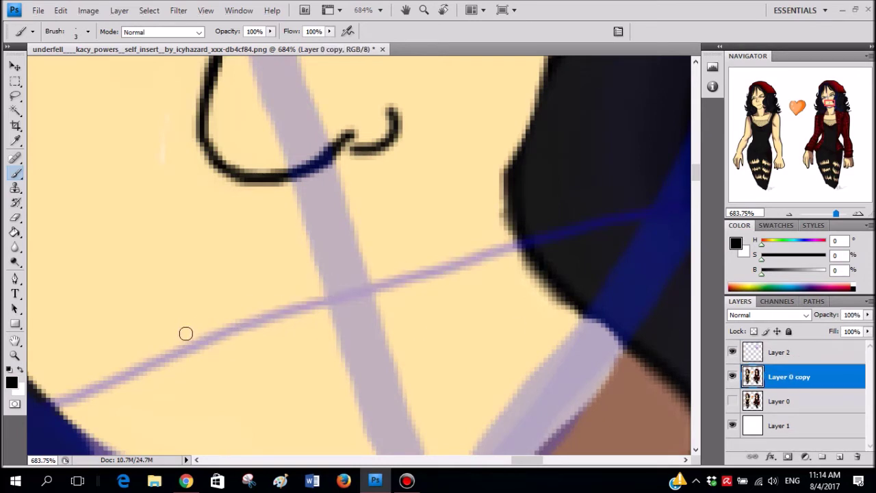
pyautogui.moveTo(185, 333)
pyautogui.mouseDown()
pyautogui.moveTo(210, 337)
pyautogui.moveTo(316, 293)
pyautogui.moveTo(422, 272)
pyautogui.moveTo(492, 236)
pyautogui.moveTo(481, 252)
pyautogui.moveTo(451, 266)
pyautogui.moveTo(340, 275)
pyautogui.moveTo(290, 301)
pyautogui.mouseUp()
pyautogui.hotkey('ctrl', 'z')
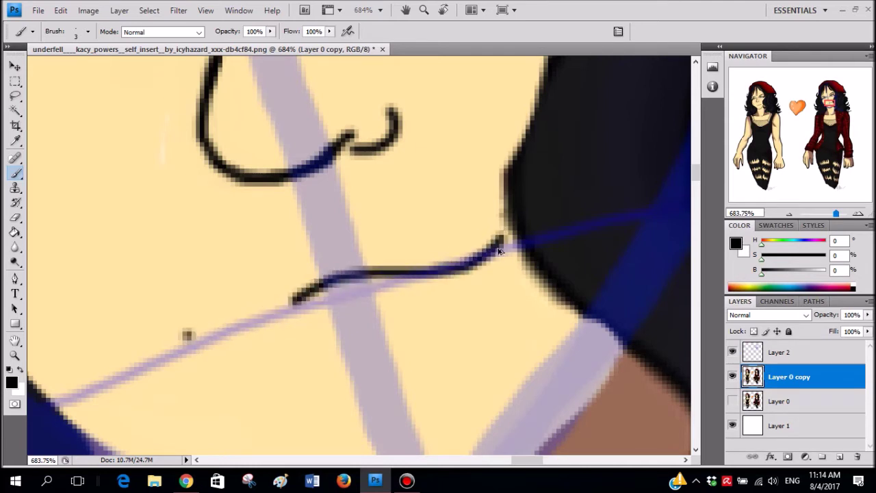
pyautogui.hotkey('ctrl', 'z')
pyautogui.moveTo(505, 238)
pyautogui.mouseDown()
pyautogui.moveTo(455, 267)
pyautogui.moveTo(335, 286)
pyautogui.moveTo(182, 332)
pyautogui.mouseUp()
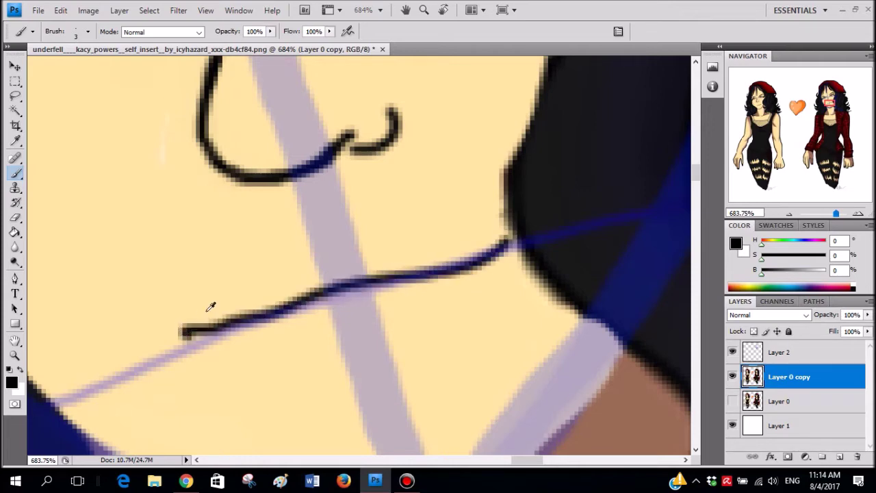
# - Hide the Layer 2 guides and sample the skin colour for retouching the mouth line
pyautogui.scroll(-3, 209, 305)
pyautogui.scroll(-5, 228, 301)
pyautogui.click(732, 352)
pyautogui.scroll(5, 279, 227)
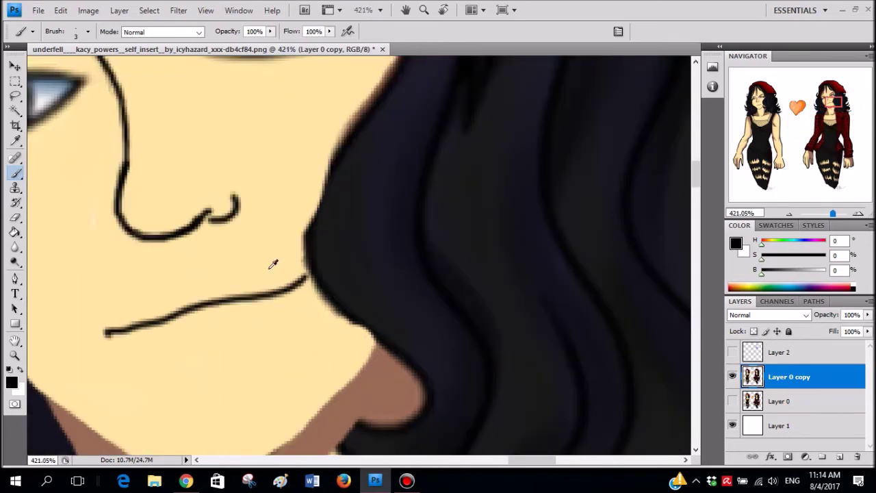
pyautogui.keyDown('alt'); pyautogui.click(304, 279); pyautogui.keyUp('alt')
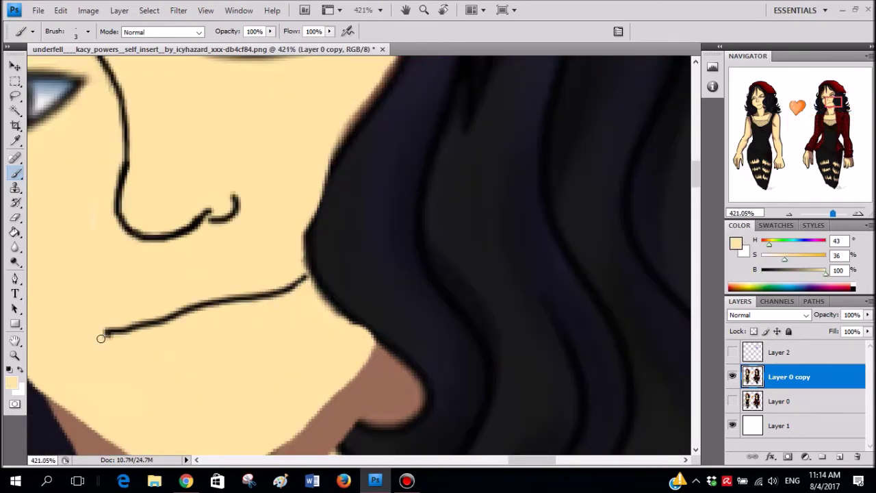
# - Lasso the right figure's mouth line, scale it to 91.8%, shift it slightly downward and deselect it
pyautogui.scroll(-8, 201, 342)
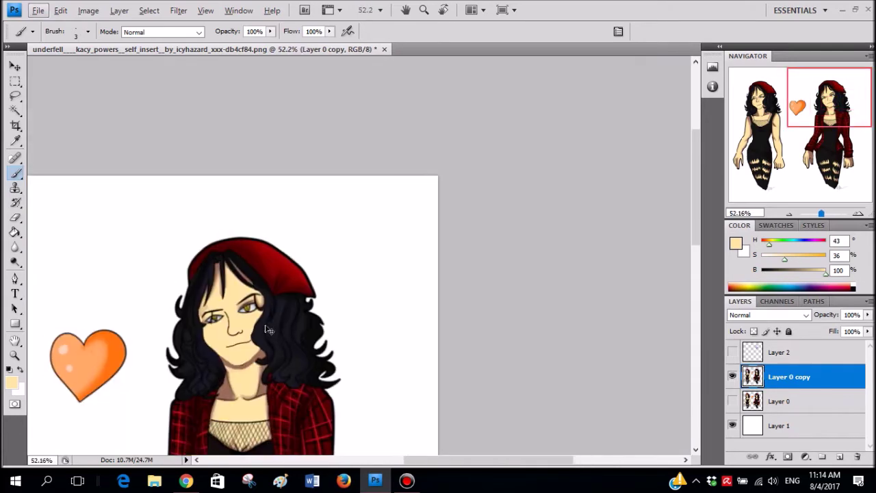
pyautogui.moveTo(321, 335); pyautogui.dragTo(377, 279)
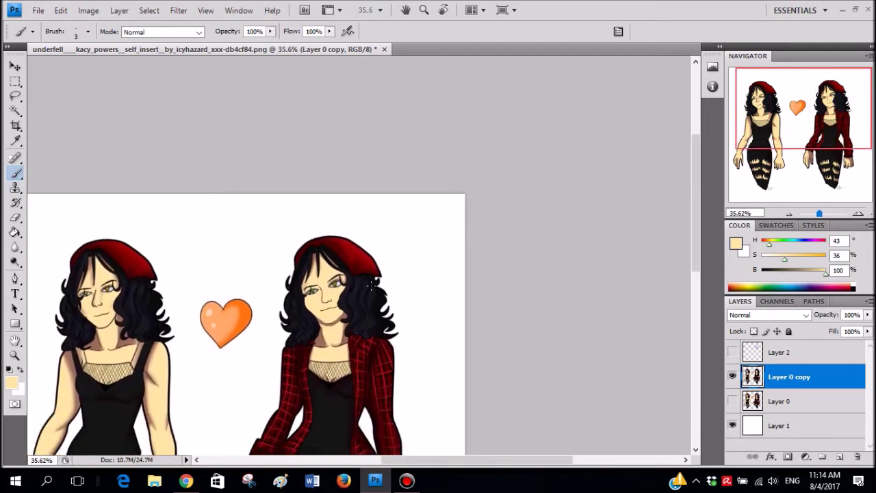
pyautogui.scroll(5, 347, 312)
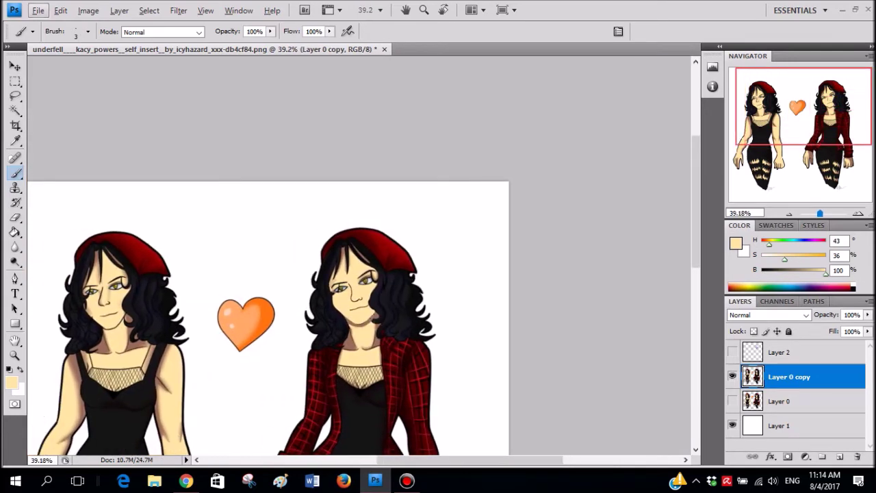
pyautogui.scroll(4, 235, 232)
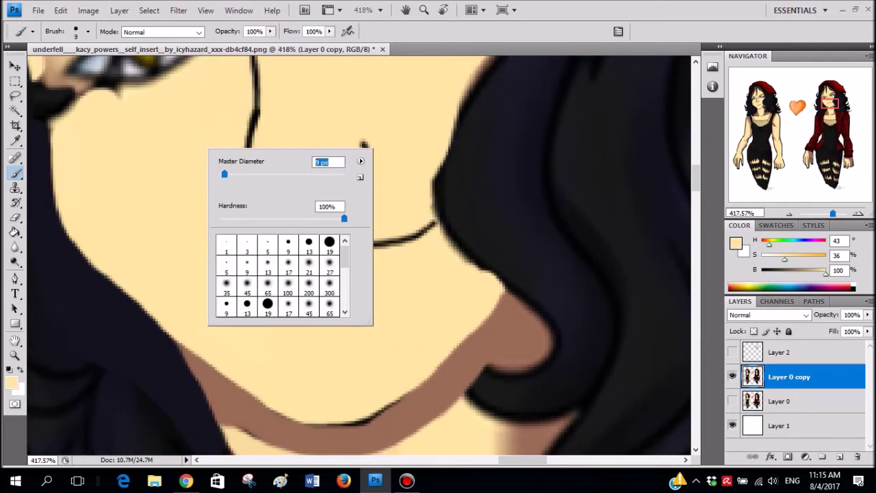
pyautogui.press('Escape')
pyautogui.click(14, 98)
pyautogui.moveTo(214, 272); pyautogui.dragTo(395, 216)
pyautogui.moveTo(431, 261); pyautogui.dragTo(216, 275)
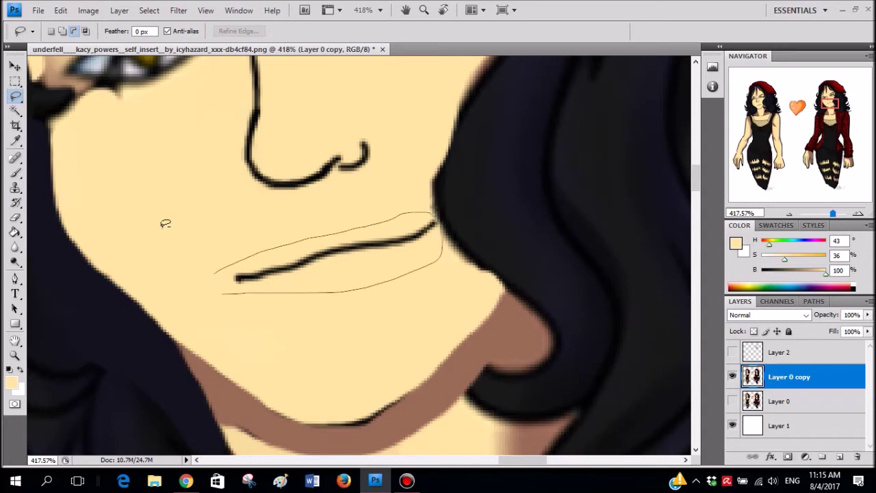
pyautogui.press('v')
pyautogui.moveTo(377, 240); pyautogui.dragTo(370, 257)
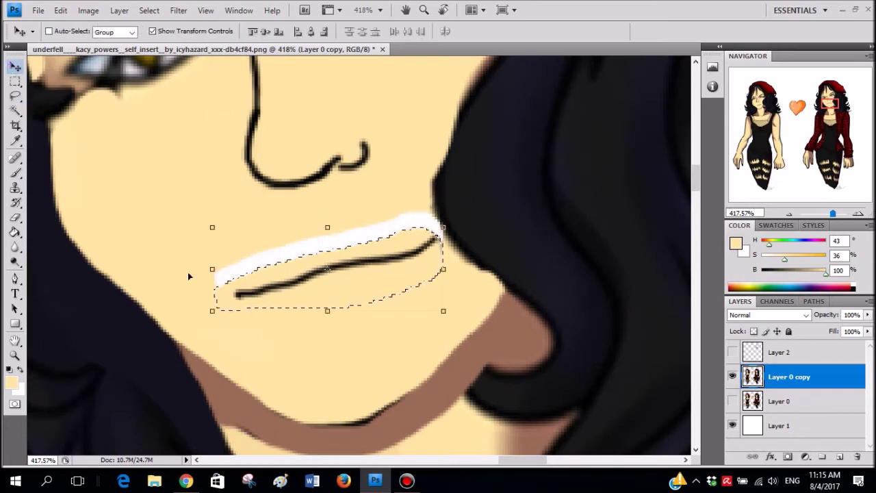
pyautogui.moveTo(212, 228); pyautogui.dragTo(231, 234)
pyautogui.moveTo(312, 286)
pyautogui.mouseDown()
pyautogui.moveTo(309, 262)
pyautogui.moveTo(309, 273)
pyautogui.mouseUp()
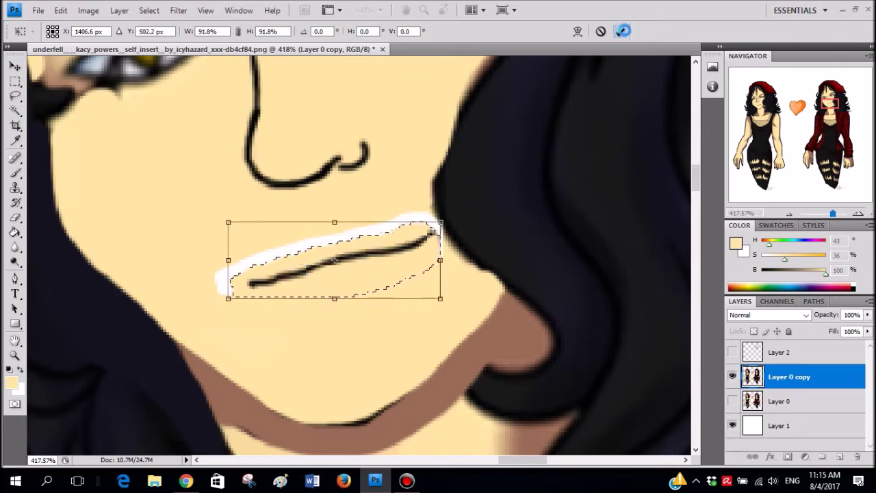
pyautogui.click(619, 31)
pyautogui.hotkey('ctrl', 'd')
# - Cover the white gap around the moved mouth with skin colour, using a 9 px brush and 4 px beside the hair
pyautogui.press('b')
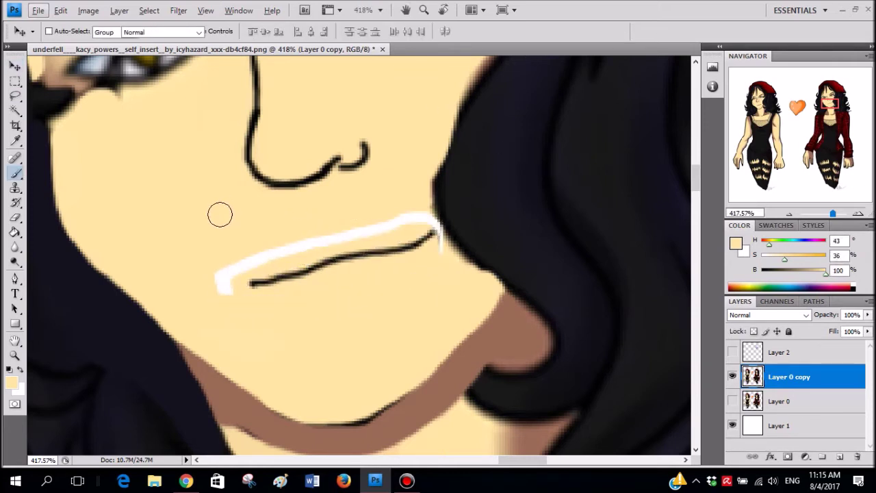
pyautogui.moveTo(222, 283)
pyautogui.mouseDown()
pyautogui.moveTo(227, 268)
pyautogui.moveTo(339, 238)
pyautogui.mouseUp()
pyautogui.hotkey('ctrl', 'z')
pyautogui.moveTo(258, 260); pyautogui.dragTo(267, 257)
pyautogui.moveTo(326, 243); pyautogui.dragTo(410, 219)
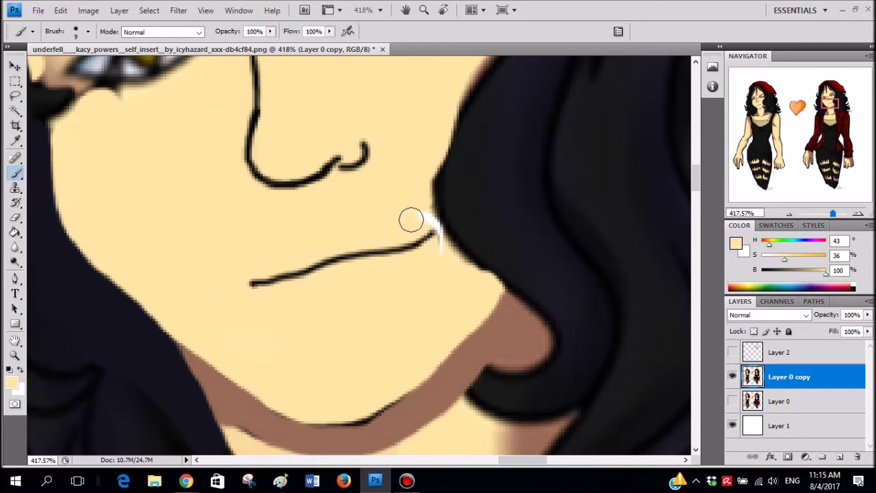
pyautogui.rightClick(416, 219)
pyautogui.press('Return')
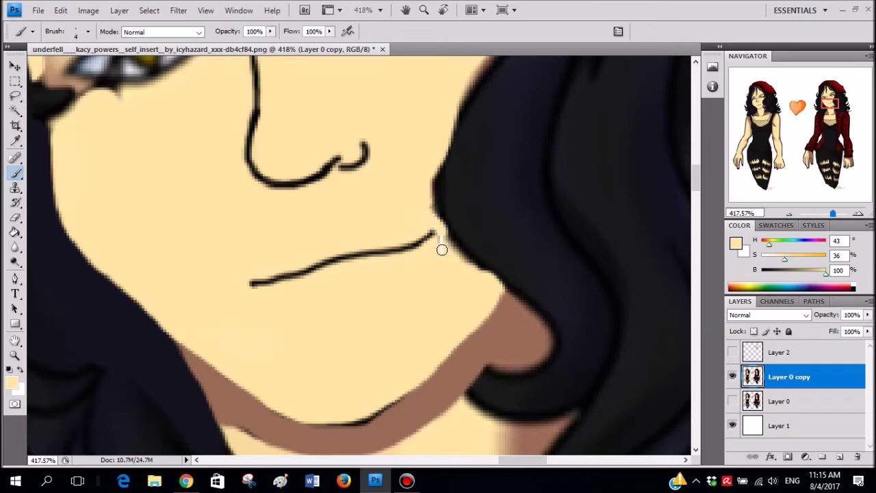
# - Examine the right figure's reshaped nose and mouth close up and compare the whole face with the left figure's
pyautogui.hotkey('ctrl', '0')
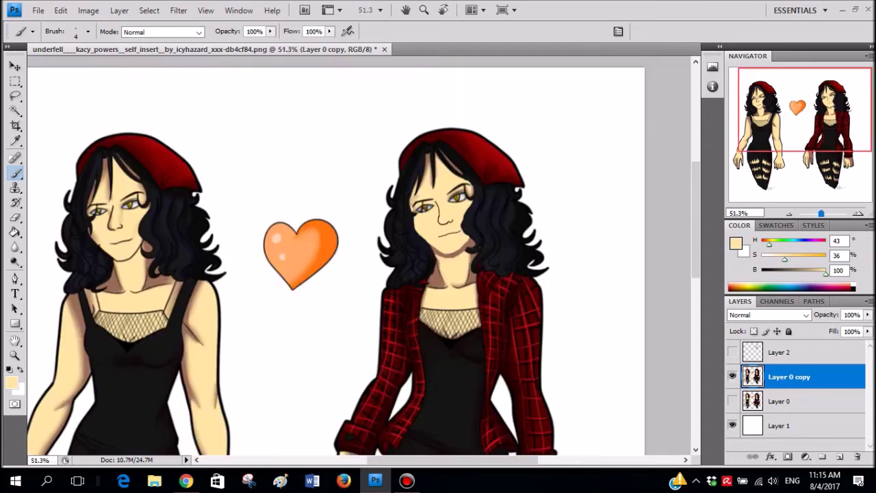
pyautogui.scroll(4, 509, 240)
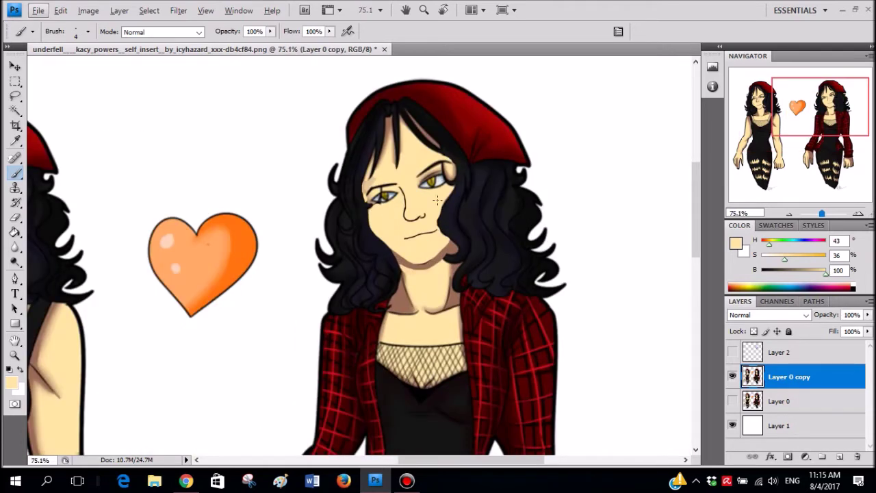
pyautogui.scroll(-3, 442, 198)
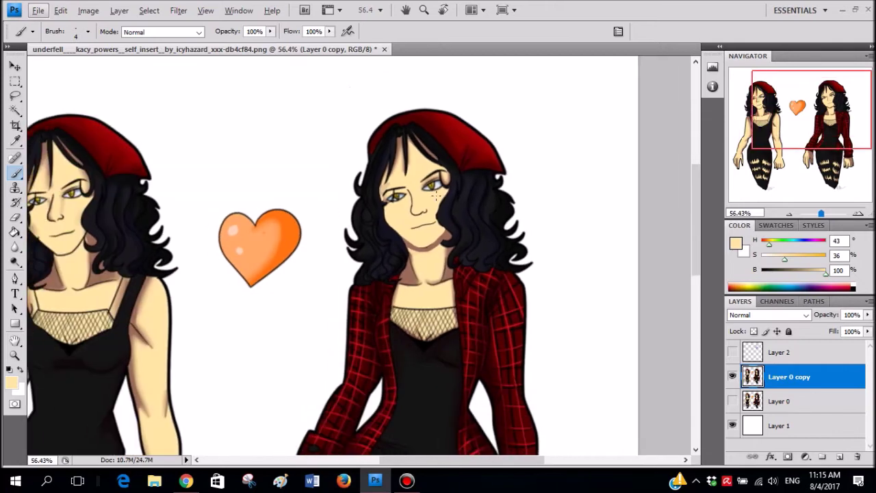
pyautogui.scroll(10, 412, 176)
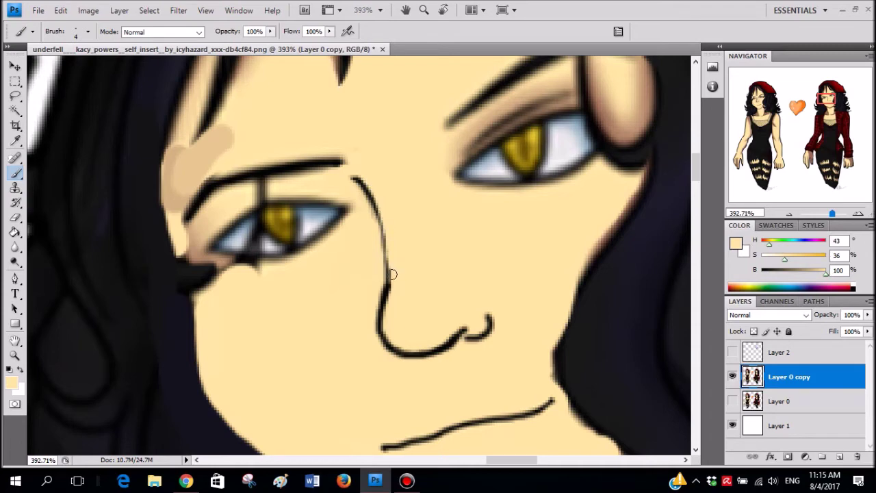
pyautogui.scroll(-10, 416, 273)
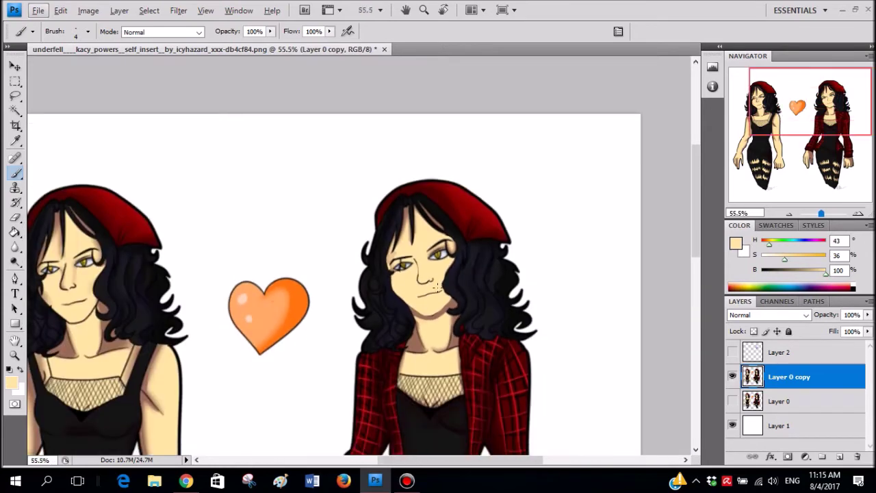
pyautogui.scroll(-3, 435, 289)
pyautogui.hscroll(2, 438, 289)
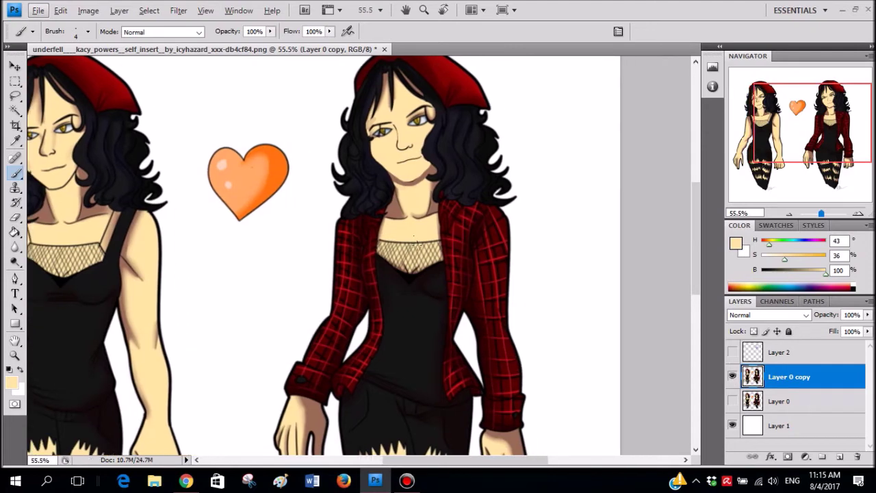
pyautogui.hscroll(-2, 433, 219)
pyautogui.scroll(6, 441, 205)
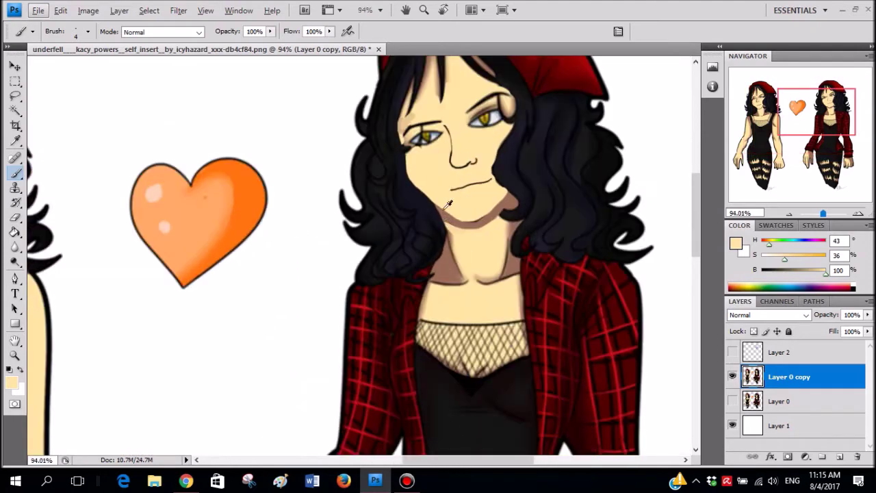
pyautogui.scroll(-5, 444, 200)
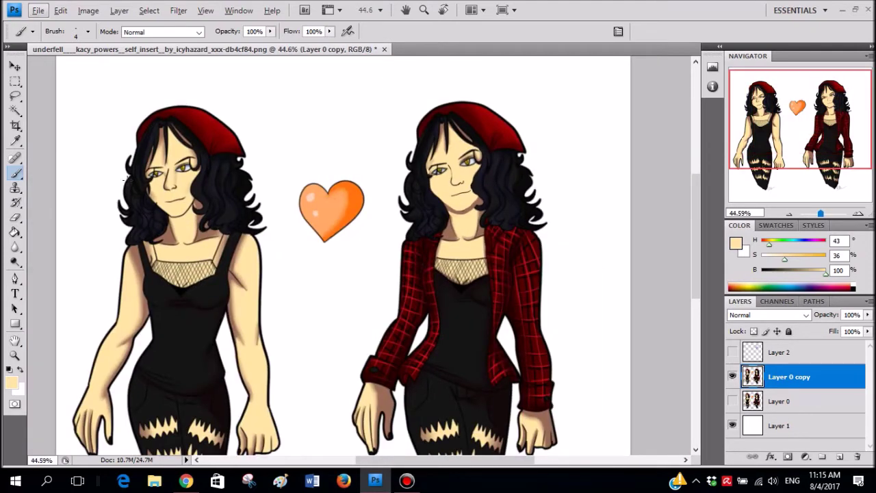
pyautogui.scroll(8, 472, 192)
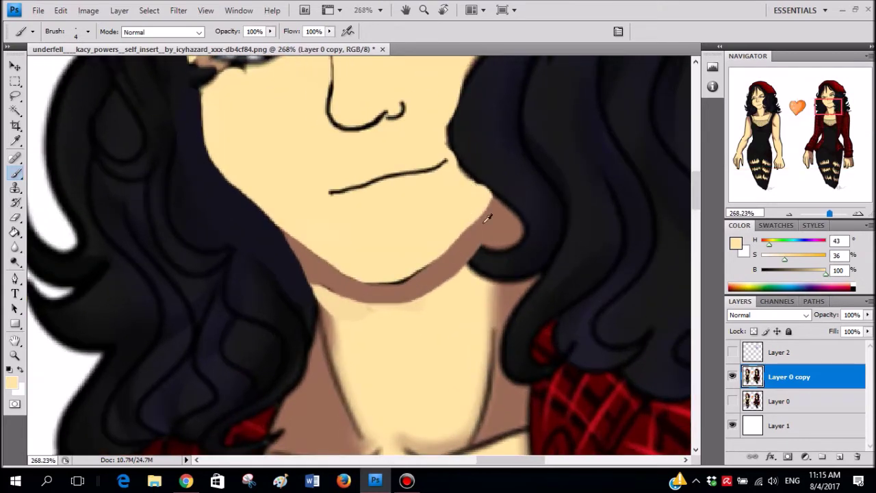
pyautogui.keyDown('alt'); pyautogui.click(487, 218); pyautogui.keyUp('alt')
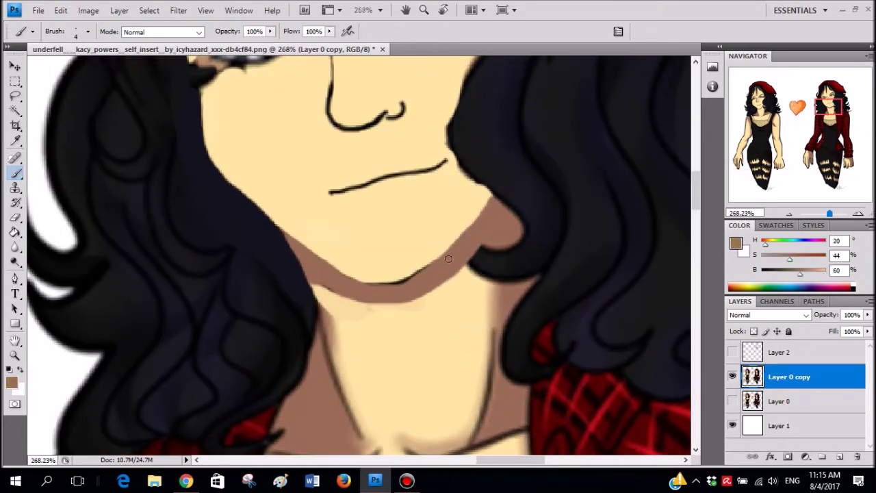
pyautogui.scroll(4, 368, 246)
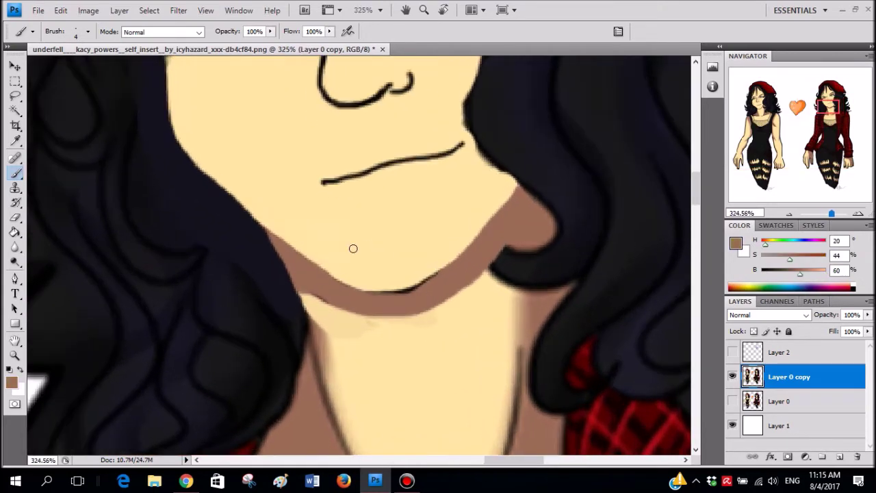
pyautogui.keyDown('alt'); pyautogui.click(179, 173); pyautogui.keyUp('alt')
pyautogui.keyDown('alt'); pyautogui.click(168, 176); pyautogui.keyUp('alt')
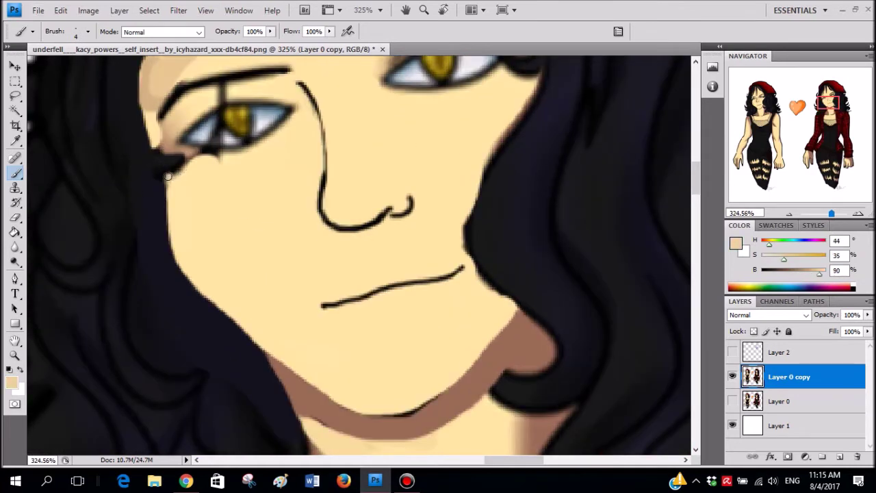
pyautogui.hotkey('ctrl', 'alt', 'z')
pyautogui.hotkey('ctrl', 'alt', 'z')
# - Extend the cheek edge beneath the left eye's outer corner with sampled skin colour, using a 7 px brush
pyautogui.rightClick(205, 191)
pyautogui.moveTo(221, 217); pyautogui.dragTo(223, 217)
pyautogui.keyDown('alt'); pyautogui.click(183, 184); pyautogui.keyUp('alt')
pyautogui.moveTo(173, 182); pyautogui.dragTo(164, 201)
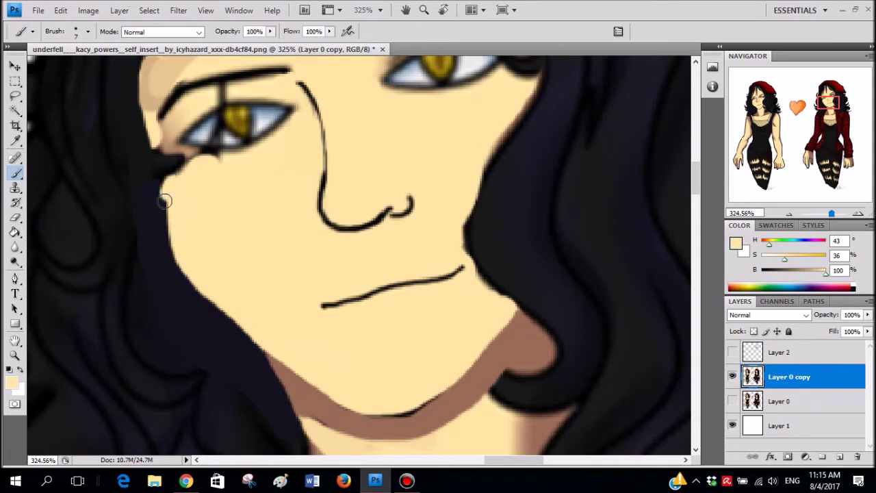
# - Trim the right figure's cheek and jaw edge with sampled dark hair colour, using the 7 px brush
pyautogui.keyDown('alt'); pyautogui.click(142, 181); pyautogui.keyUp('alt')
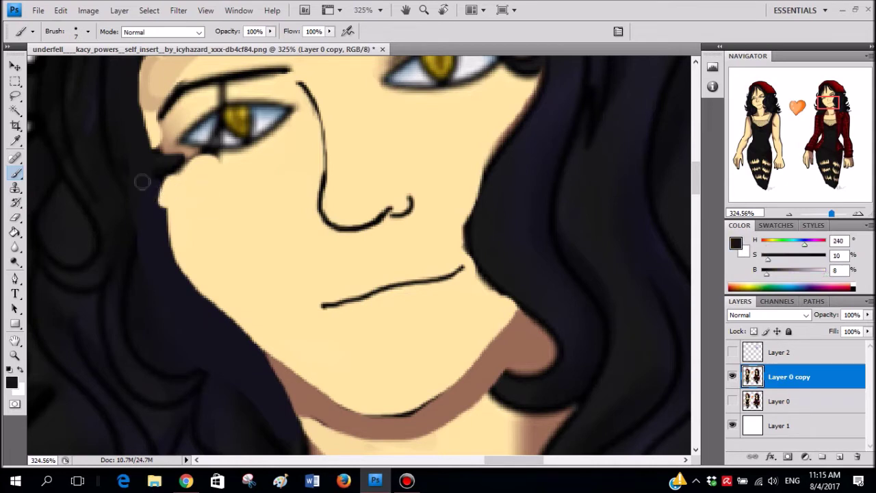
pyautogui.moveTo(170, 248)
pyautogui.mouseDown()
pyautogui.moveTo(224, 317)
pyautogui.moveTo(325, 403)
pyautogui.mouseUp()
pyautogui.keyDown('alt'); pyautogui.click(199, 320); pyautogui.keyUp('alt')
pyautogui.hotkey('ctrl', 'alt', 'z')
pyautogui.moveTo(168, 242)
pyautogui.mouseDown()
pyautogui.moveTo(199, 289)
pyautogui.moveTo(311, 393)
pyautogui.mouseUp()
# - Smooth the notch in the cheek edge beneath the left eye with sampled skin colour
pyautogui.keyDown('alt'); pyautogui.click(173, 189); pyautogui.keyUp('alt')
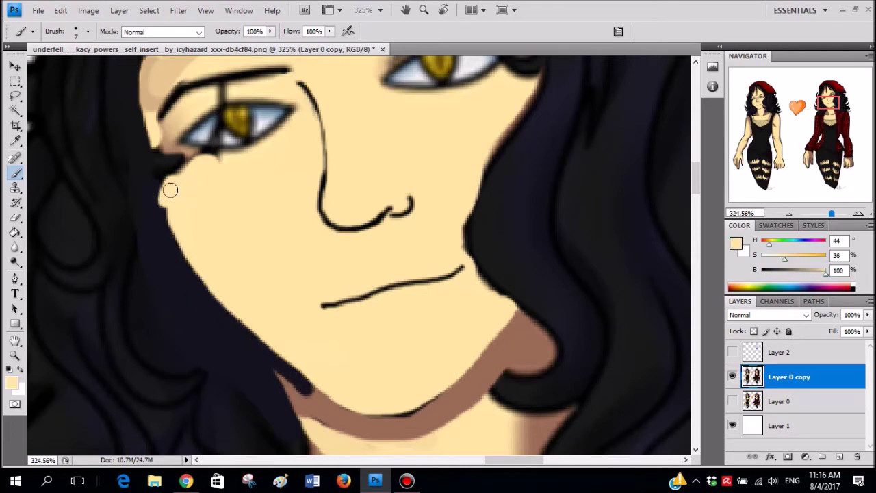
pyautogui.moveTo(171, 221); pyautogui.dragTo(260, 327)
pyautogui.keyDown('alt'); pyautogui.click(192, 240); pyautogui.keyUp('alt')
pyautogui.hotkey('ctrl', 'alt', 'z')
# - Restore the brown shadow beneath the jaw and touch up the skin above it with sampled colours
pyautogui.keyDown('alt'); pyautogui.click(338, 406); pyautogui.keyUp('alt')
pyautogui.moveTo(327, 409)
pyautogui.mouseDown()
pyautogui.moveTo(309, 397)
pyautogui.moveTo(278, 360)
pyautogui.moveTo(311, 390)
pyautogui.moveTo(282, 369)
pyautogui.moveTo(277, 344)
pyautogui.moveTo(281, 369)
pyautogui.mouseUp()
pyautogui.moveTo(267, 329)
pyautogui.mouseDown()
pyautogui.moveTo(308, 392)
pyautogui.moveTo(303, 366)
pyautogui.mouseUp()
pyautogui.keyDown('alt'); pyautogui.click(249, 296); pyautogui.keyUp('alt')
pyautogui.moveTo(259, 329)
pyautogui.mouseDown()
pyautogui.moveTo(329, 388)
pyautogui.moveTo(248, 313)
pyautogui.moveTo(301, 360)
pyautogui.mouseUp()
pyautogui.hotkey('ctrl', 'z')
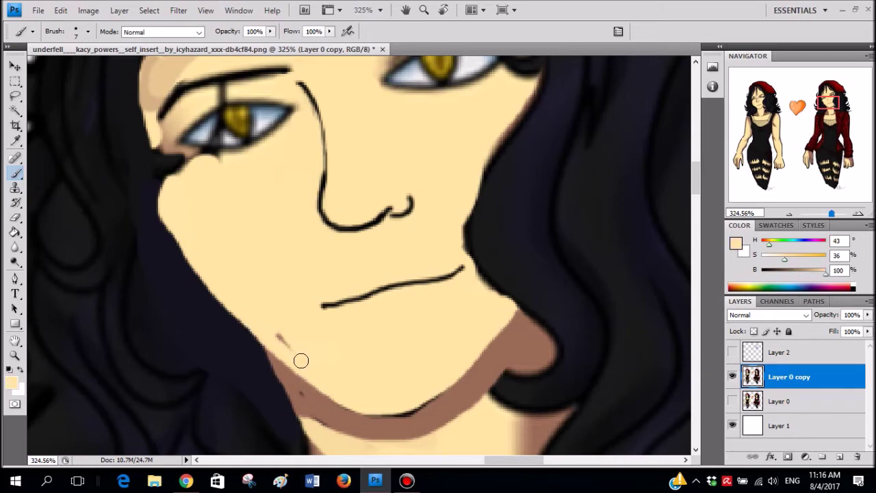
# - Refine the cheek outline below the left eye's outer corner, using sampled skin and dark hair colours
pyautogui.scroll(-8, 335, 306)
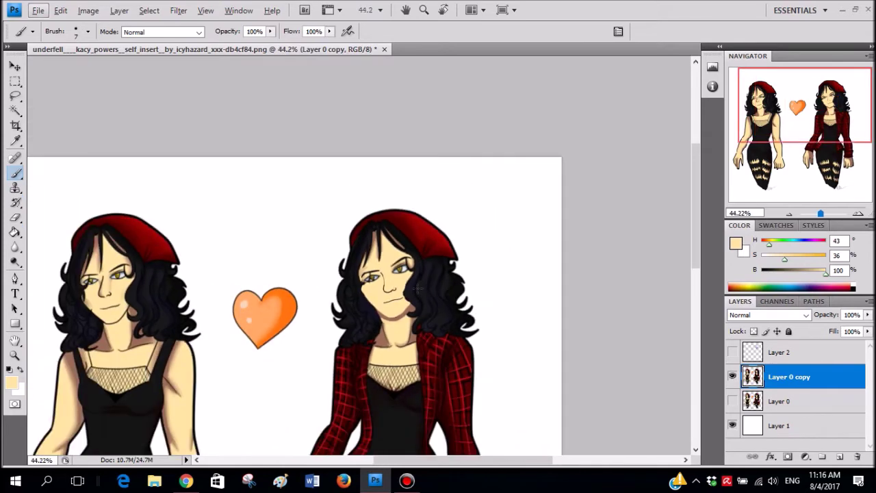
pyautogui.scroll(10, 421, 282)
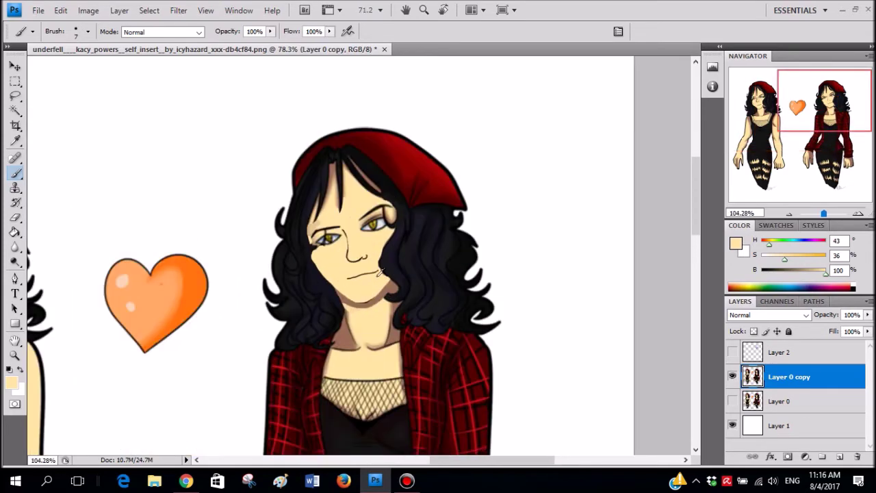
pyautogui.scroll(1, 273, 292)
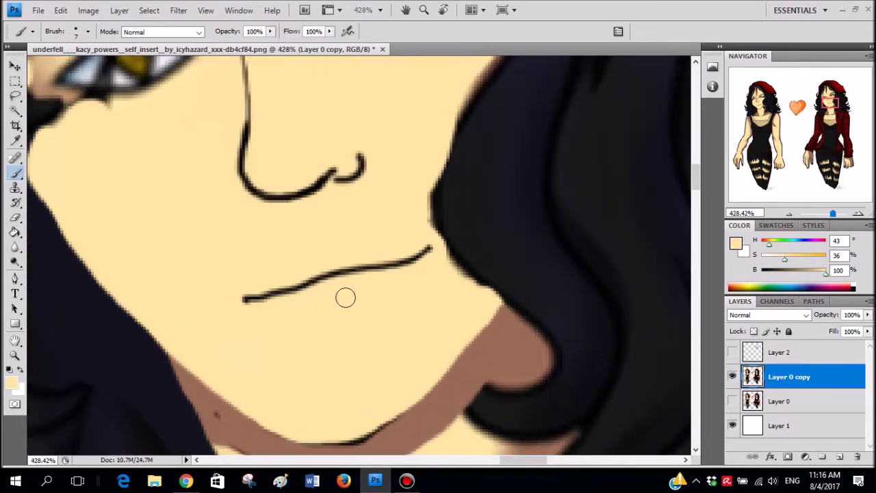
pyautogui.scroll(-2, 236, 194)
pyautogui.scroll(2, 172, 201)
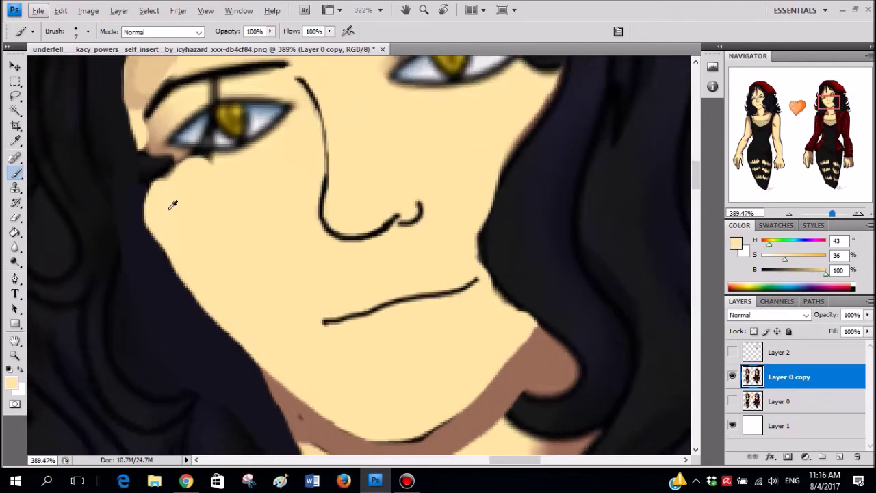
pyautogui.moveTo(155, 232)
pyautogui.mouseDown()
pyautogui.moveTo(185, 269)
pyautogui.moveTo(155, 220)
pyautogui.moveTo(180, 268)
pyautogui.mouseUp()
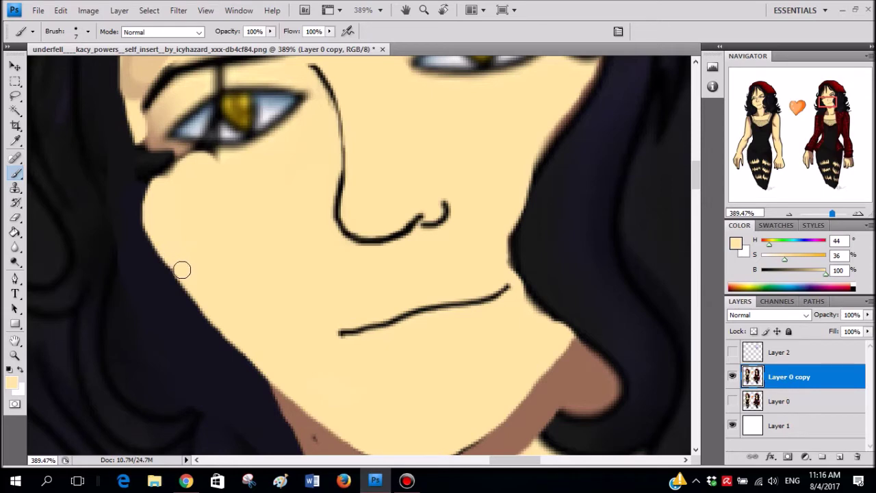
pyautogui.scroll(2, 156, 198)
pyautogui.moveTo(157, 186)
pyautogui.mouseDown()
pyautogui.moveTo(134, 159)
pyautogui.moveTo(137, 224)
pyautogui.moveTo(166, 293)
pyautogui.mouseUp()
pyautogui.keyDown('alt'); pyautogui.click(133, 150); pyautogui.keyUp('alt')
pyautogui.keyDown('alt'); pyautogui.click(177, 311); pyautogui.keyUp('alt')
# - Examine the right figure's whole face, then its neck and collarbones close up
pyautogui.scroll(-7, 209, 204)
pyautogui.scroll(-3, 290, 277)
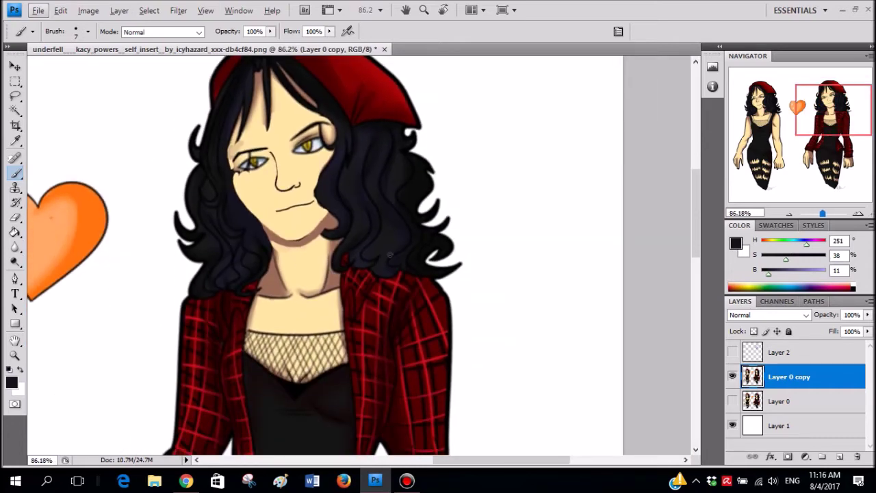
pyautogui.scroll(8, 393, 255)
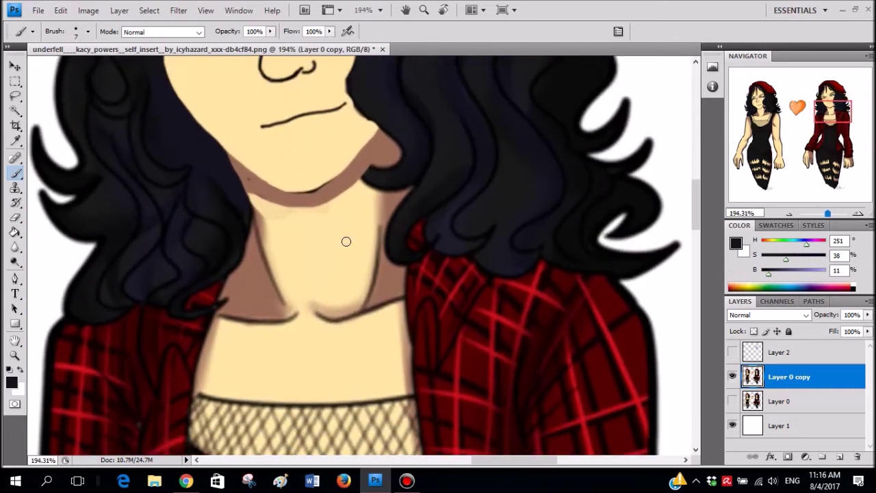
pyautogui.scroll(1, 354, 260)
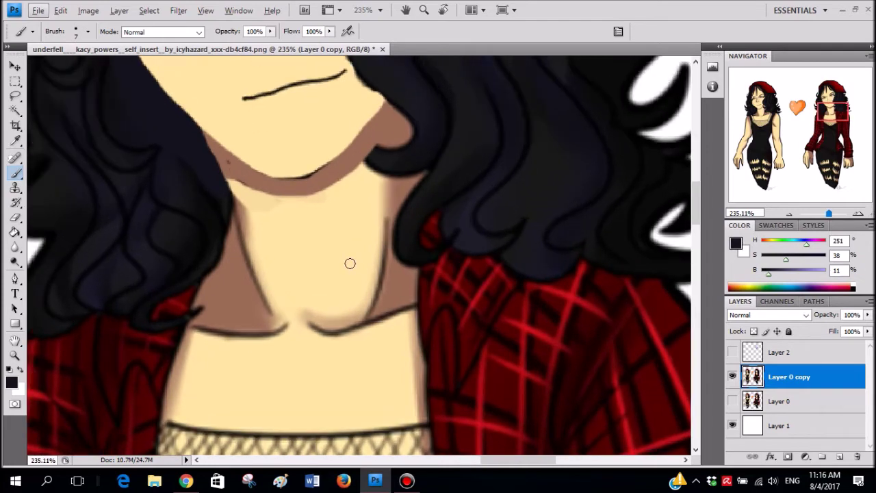
pyautogui.scroll(-1, 295, 315)
pyautogui.moveTo(261, 293)
pyautogui.mouseDown()
pyautogui.moveTo(281, 307)
pyautogui.moveTo(366, 311)
pyautogui.mouseUp()
pyautogui.hotkey('ctrl', 'z')
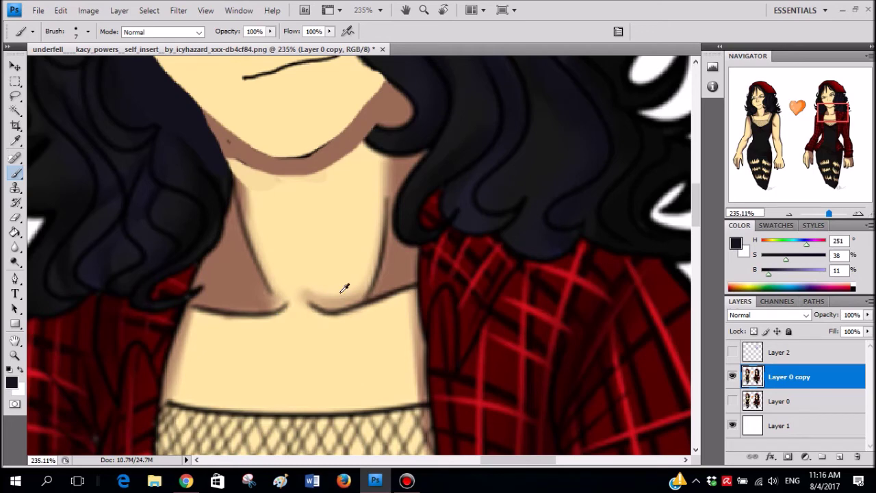
pyautogui.scroll(2, 344, 288)
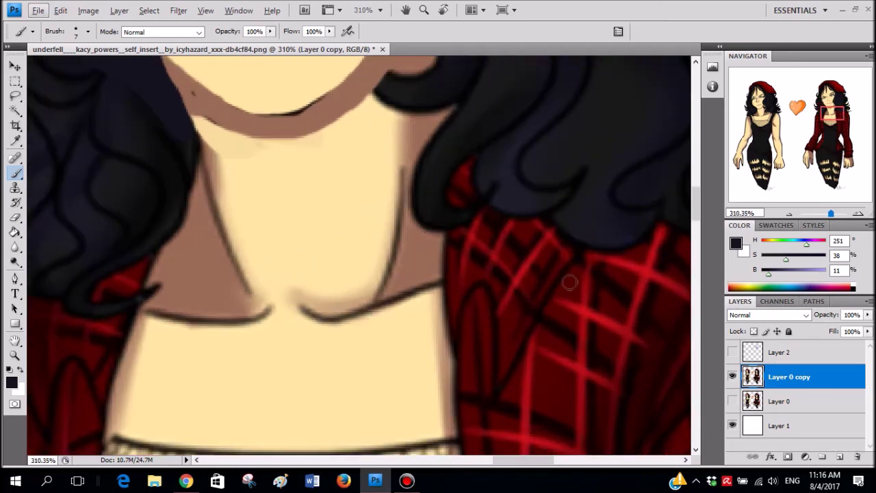
# - Select and show the guide layer, Layer 2, and set the brush colour to red with 100% saturation and brightness
pyautogui.click(813, 350)
pyautogui.scroll(-5, 687, 328)
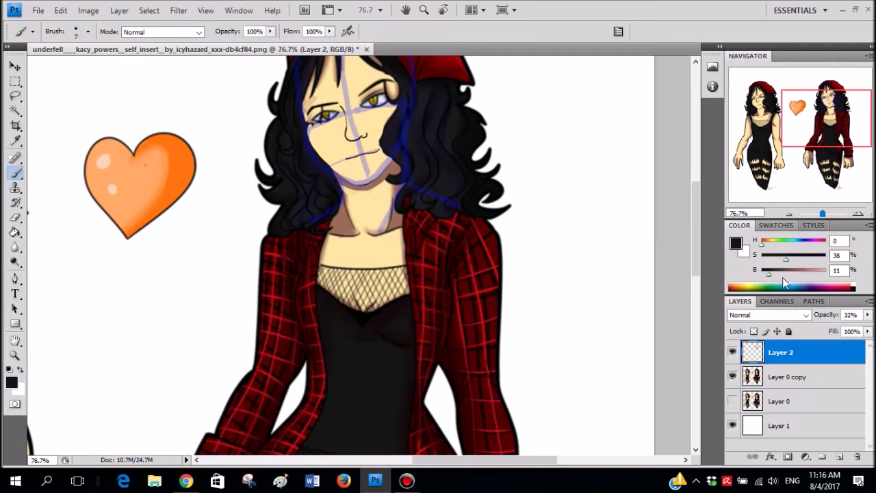
pyautogui.moveTo(835, 254); pyautogui.dragTo(840, 256)
pyautogui.moveTo(769, 274); pyautogui.dragTo(831, 273)
pyautogui.scroll(6, 324, 199)
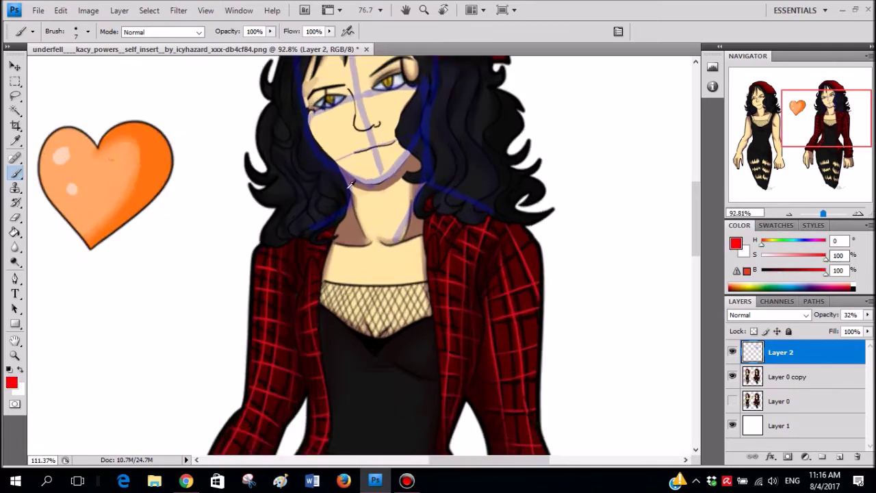
pyautogui.moveTo(333, 255); pyautogui.dragTo(479, 301)
pyautogui.keyDown('ctrl'); pyautogui.click(424, 245); pyautogui.keyUp('ctrl')
pyautogui.hotkey('ctrl', 'z')
pyautogui.scroll(-6, 423, 241)
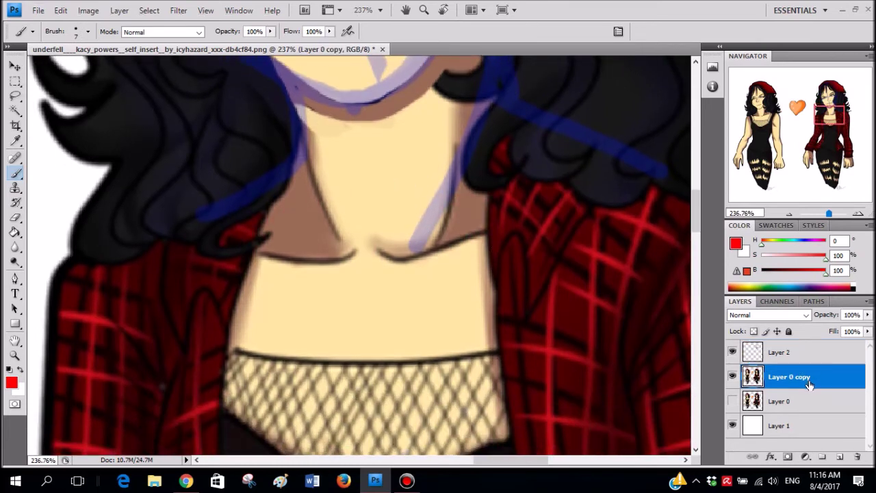
# - Select Layer 2 and raise its opacity to 74%
pyautogui.click(798, 359)
pyautogui.click(867, 314)
pyautogui.moveTo(829, 327)
pyautogui.mouseDown()
pyautogui.moveTo(819, 327)
pyautogui.moveTo(851, 327)
pyautogui.mouseUp()
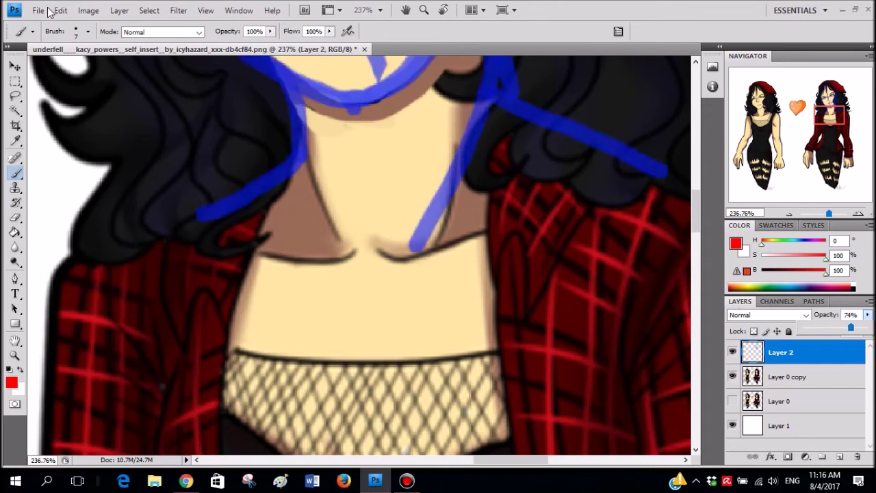
pyautogui.click(371, 242)
pyautogui.moveTo(370, 242); pyautogui.dragTo(416, 307)
pyautogui.hotkey('ctrl', 'z')
pyautogui.hscroll(2, 406, 265)
pyautogui.scroll(4, 343, 248)
pyautogui.scroll(2, 344, 248)
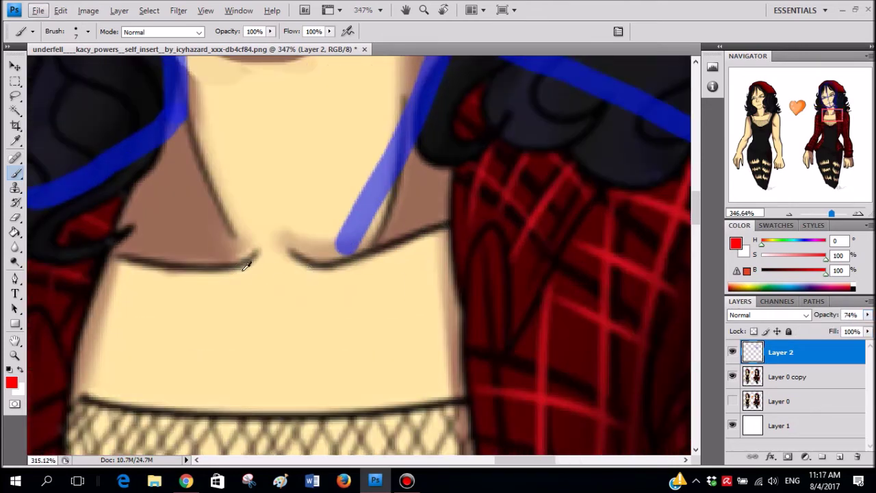
pyautogui.scroll(-4, 244, 264)
pyautogui.scroll(2, 218, 168)
pyautogui.scroll(2, 218, 180)
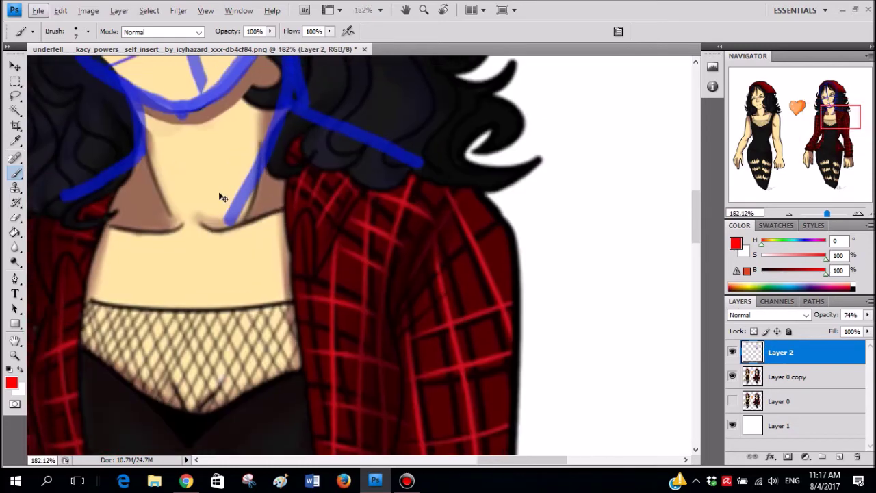
pyautogui.hscroll(-4, 209, 219)
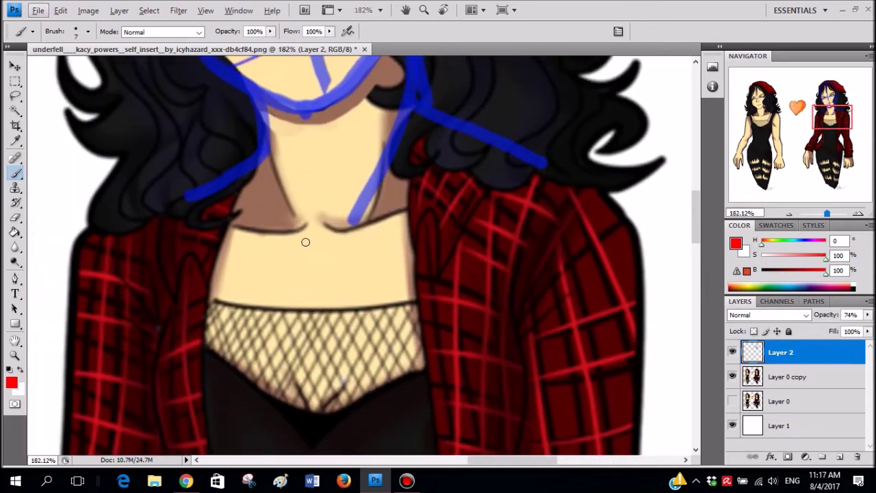
# - Try to sketch a red collarbone line from the base of the neck out to the left-hand shoulder
pyautogui.moveTo(291, 232); pyautogui.dragTo(142, 208)
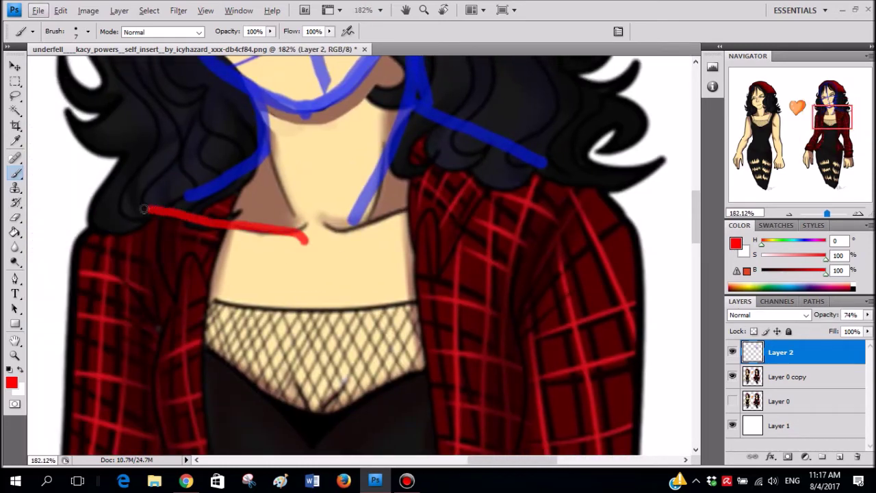
pyautogui.hotkey('ctrl', 'z')
pyautogui.moveTo(291, 231); pyautogui.dragTo(144, 214)
pyautogui.hotkey('ctrl', 'z')
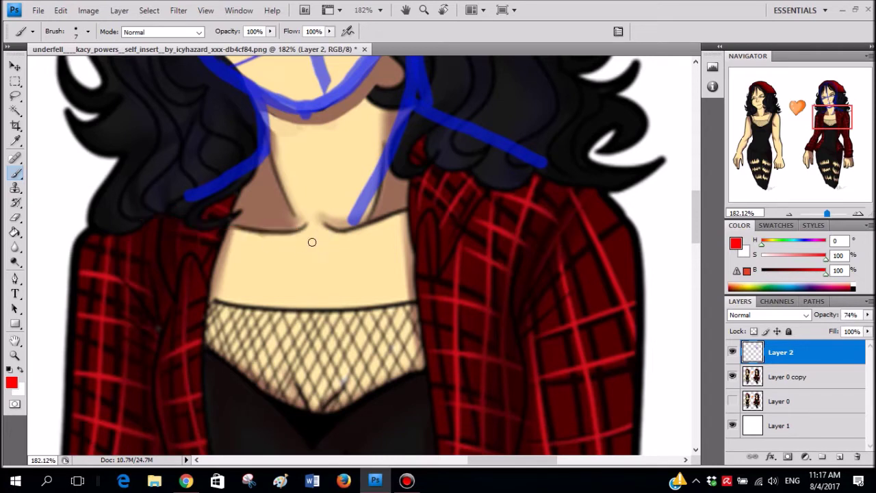
pyautogui.moveTo(310, 243)
pyautogui.mouseDown()
pyautogui.moveTo(295, 226)
pyautogui.moveTo(149, 202)
pyautogui.moveTo(74, 243)
pyautogui.moveTo(86, 227)
pyautogui.moveTo(132, 225)
pyautogui.mouseUp()
pyautogui.hotkey('ctrl', 'z')
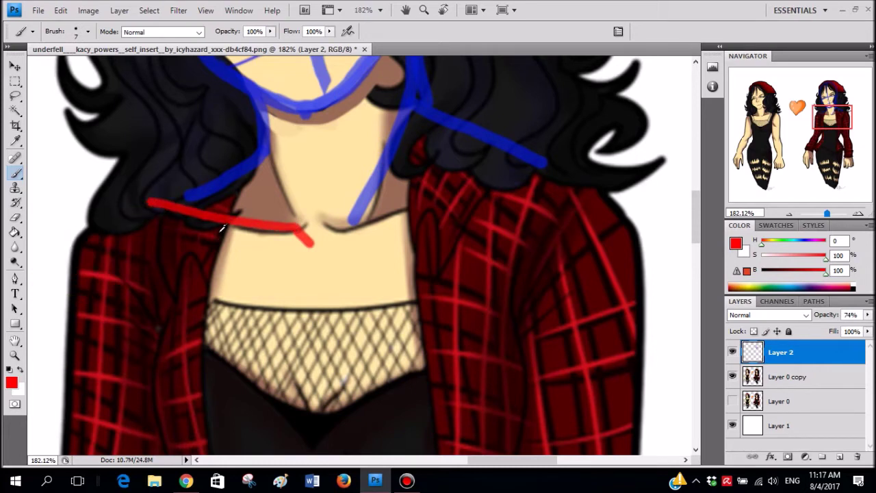
pyautogui.hotkey('ctrl', 'alt', 'z')
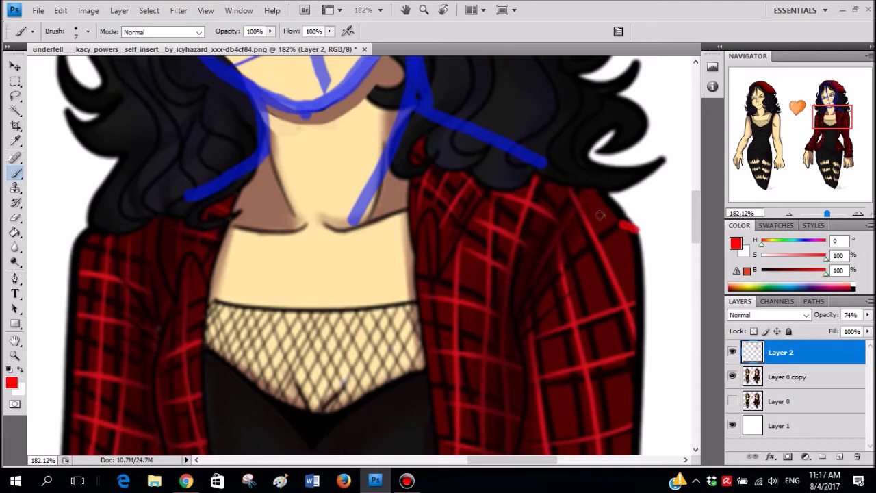
# - Try to sketch the right-hand shoulder line and the collarbones across the chest in red
pyautogui.moveTo(599, 216); pyautogui.dragTo(550, 203)
pyautogui.hotkey('ctrl', 'z')
pyautogui.moveTo(238, 228)
pyautogui.mouseDown()
pyautogui.moveTo(301, 244)
pyautogui.moveTo(354, 232)
pyautogui.moveTo(394, 207)
pyautogui.mouseUp()
pyautogui.hotkey('ctrl', 'z')
# - Try out a red ribcage outline over the torso and mark the stomach with a short horizontal line
pyautogui.scroll(5, 307, 182)
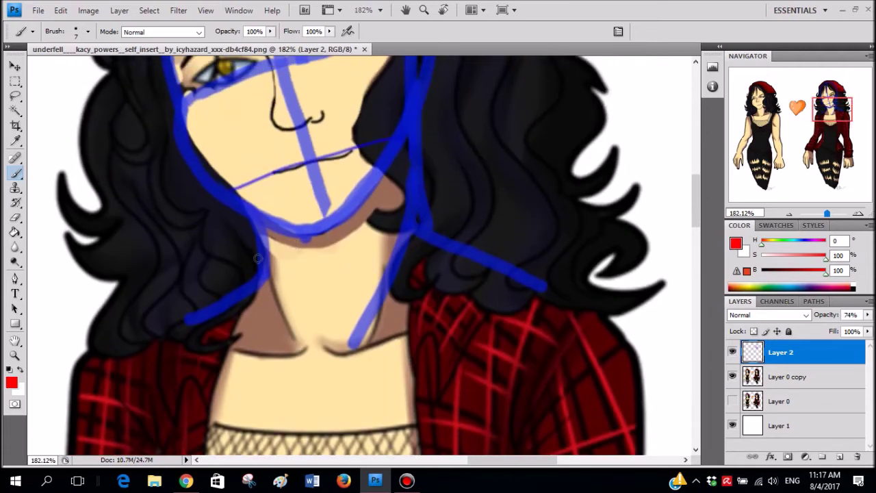
pyautogui.scroll(-2, 241, 283)
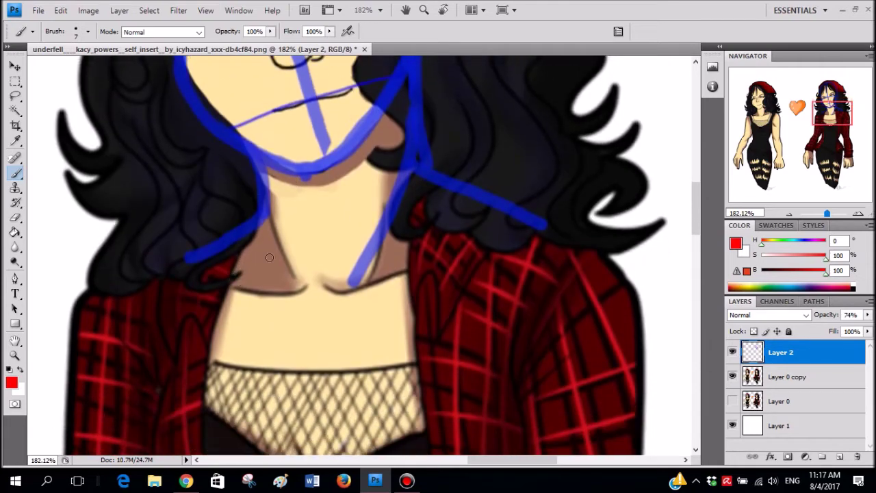
pyautogui.scroll(-4, 393, 216)
pyautogui.scroll(-3, 425, 228)
pyautogui.moveTo(483, 146)
pyautogui.mouseDown()
pyautogui.moveTo(435, 125)
pyautogui.moveTo(316, 130)
pyautogui.mouseUp()
pyautogui.moveTo(259, 218)
pyautogui.mouseDown()
pyautogui.moveTo(261, 310)
pyautogui.moveTo(287, 352)
pyautogui.moveTo(325, 382)
pyautogui.moveTo(420, 375)
pyautogui.mouseUp()
pyautogui.moveTo(470, 311)
pyautogui.mouseDown()
pyautogui.moveTo(490, 212)
pyautogui.moveTo(475, 142)
pyautogui.mouseUp()
pyautogui.scroll(-8, 460, 204)
pyautogui.hotkey('ctrl', 'z')
pyautogui.scroll(5, 459, 200)
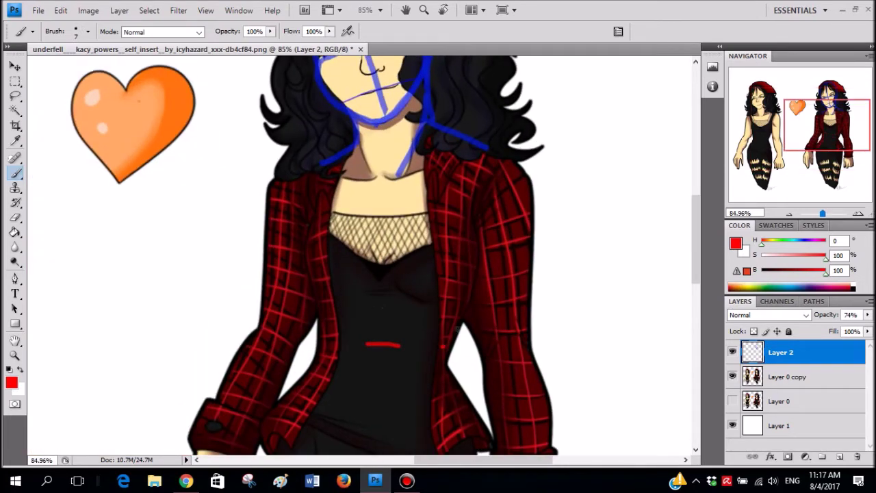
# - Draw a red ribcage outline with an arched lower opening over the right figure's torso, and a curved centre line down it
pyautogui.hotkey('ctrl', 'alt', 'z')
pyautogui.moveTo(448, 338)
pyautogui.mouseDown()
pyautogui.moveTo(474, 249)
pyautogui.moveTo(456, 183)
pyautogui.mouseUp()
pyautogui.hotkey('ctrl', 'z')
pyautogui.moveTo(449, 343); pyautogui.dragTo(472, 229)
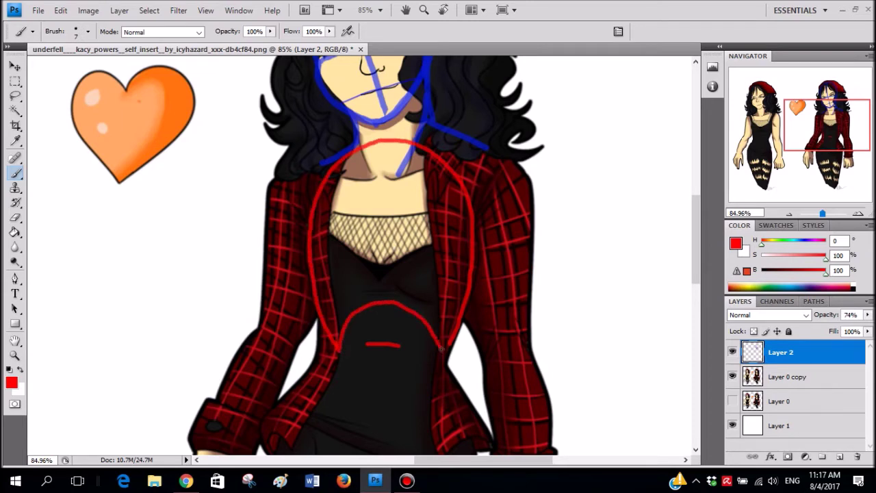
pyautogui.moveTo(375, 208)
pyautogui.mouseDown()
pyautogui.moveTo(382, 299)
pyautogui.moveTo(294, 248)
pyautogui.moveTo(247, 302)
pyautogui.mouseUp()
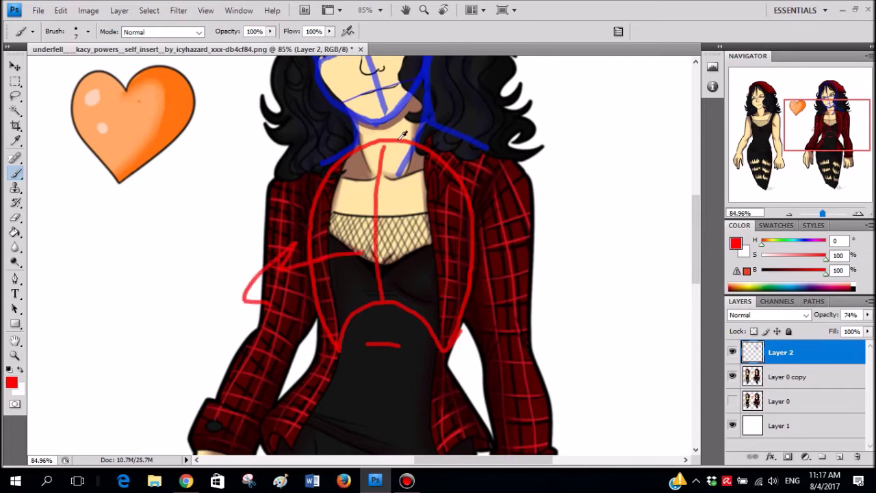
pyautogui.hotkey('ctrl', 'z')
# - Draw a red collarbone line dipping at the base of the neck and reaching out to both shoulders
pyautogui.scroll(5, 397, 140)
pyautogui.scroll(-1, 278, 181)
pyautogui.scroll(-2, 353, 170)
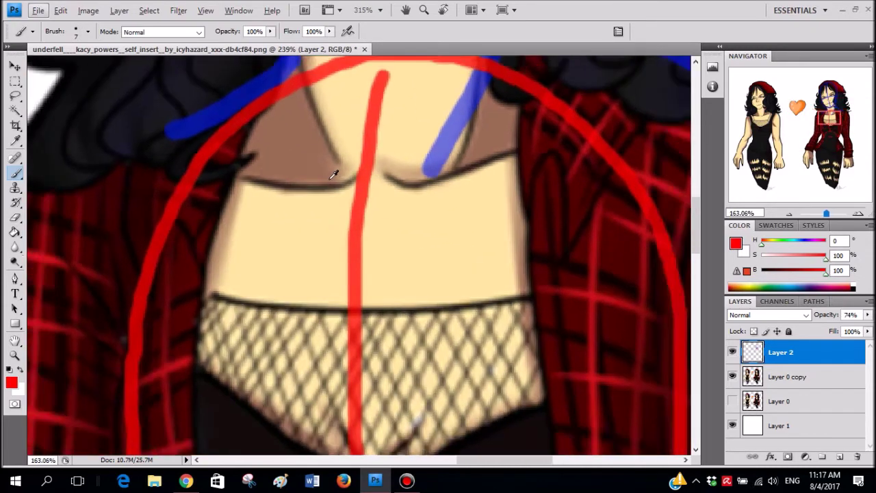
pyautogui.moveTo(343, 197)
pyautogui.mouseDown()
pyautogui.moveTo(404, 183)
pyautogui.moveTo(423, 166)
pyautogui.moveTo(557, 164)
pyautogui.moveTo(632, 184)
pyautogui.mouseUp()
pyautogui.moveTo(288, 168); pyautogui.dragTo(186, 185)
pyautogui.hotkey('ctrl', 'z')
pyautogui.moveTo(289, 174); pyautogui.dragTo(212, 173)
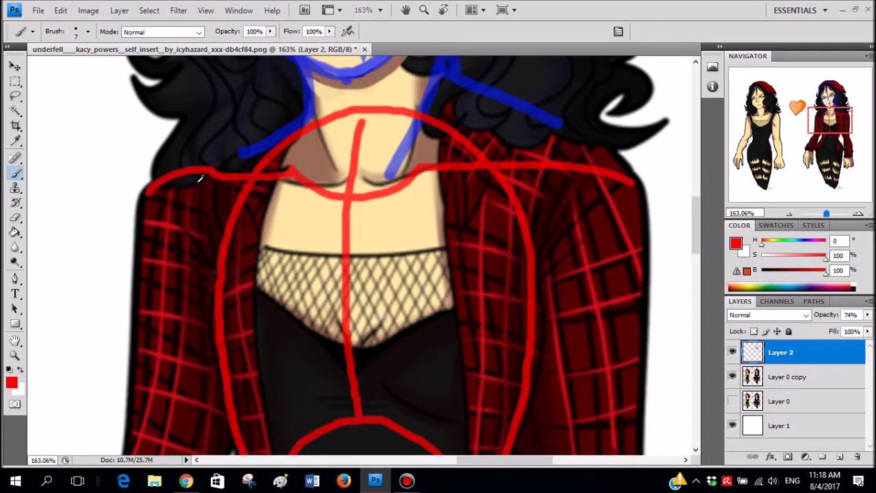
# - Redraw the left-hand end of the collarbone line and sketch a curved red shoulder contour around it
pyautogui.scroll(-5, 195, 172)
pyautogui.scroll(7, 239, 190)
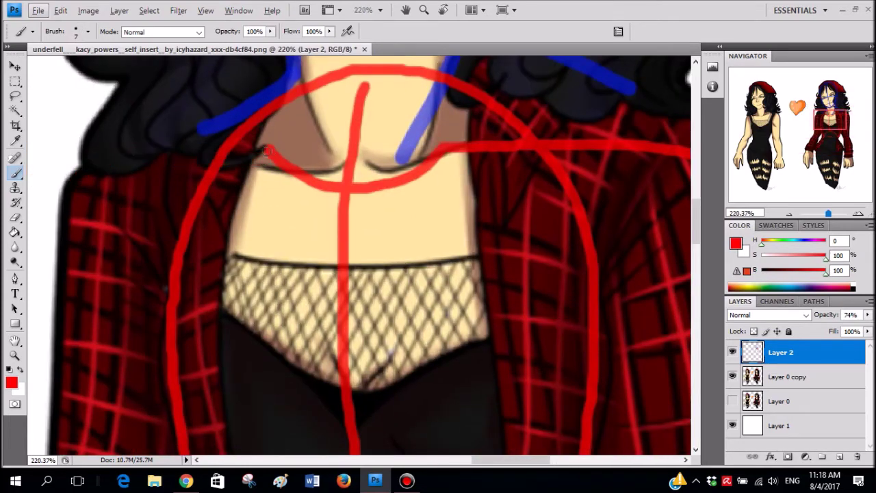
pyautogui.moveTo(145, 150)
pyautogui.mouseDown()
pyautogui.moveTo(172, 134)
pyautogui.moveTo(217, 166)
pyautogui.mouseUp()
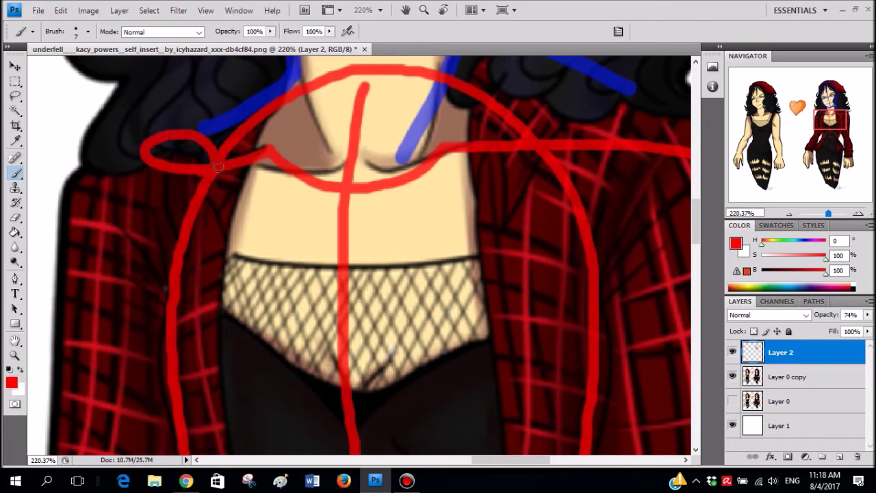
pyautogui.hotkey('ctrl', 'z')
pyautogui.moveTo(267, 150)
pyautogui.mouseDown()
pyautogui.moveTo(160, 164)
pyautogui.moveTo(143, 161)
pyautogui.moveTo(163, 145)
pyautogui.moveTo(145, 146)
pyautogui.moveTo(129, 173)
pyautogui.moveTo(142, 204)
pyautogui.moveTo(191, 203)
pyautogui.mouseUp()
pyautogui.hotkey('ctrl', 'z')
pyautogui.moveTo(198, 127)
pyautogui.mouseDown()
pyautogui.moveTo(163, 128)
pyautogui.moveTo(131, 155)
pyautogui.moveTo(121, 192)
pyautogui.moveTo(128, 230)
pyautogui.moveTo(173, 248)
pyautogui.mouseUp()
pyautogui.scroll(-5, 185, 218)
pyautogui.scroll(3, 185, 219)
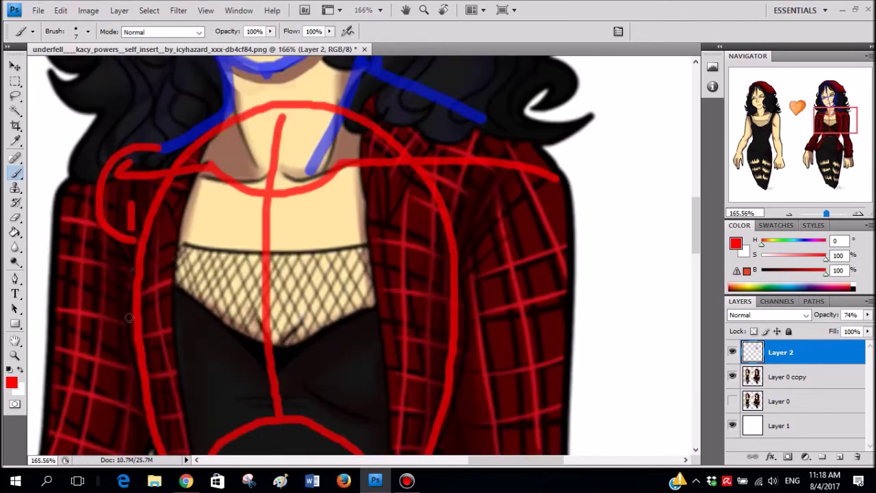
pyautogui.hscroll(3, 406, 190)
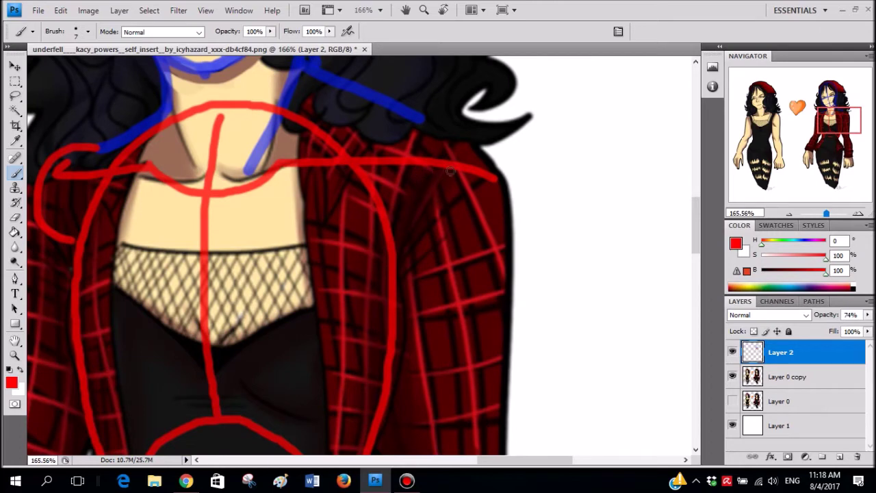
# - Draw a red circle for the shoulder joint where the collarbone line reaches the right figure's right-hand shoulder
pyautogui.moveTo(370, 210)
pyautogui.mouseDown()
pyautogui.moveTo(397, 237)
pyautogui.moveTo(457, 229)
pyautogui.moveTo(475, 178)
pyautogui.moveTo(422, 142)
pyautogui.moveTo(378, 194)
pyautogui.moveTo(437, 239)
pyautogui.mouseUp()
pyautogui.scroll(-5, 455, 184)
pyautogui.scroll(-2, 452, 180)
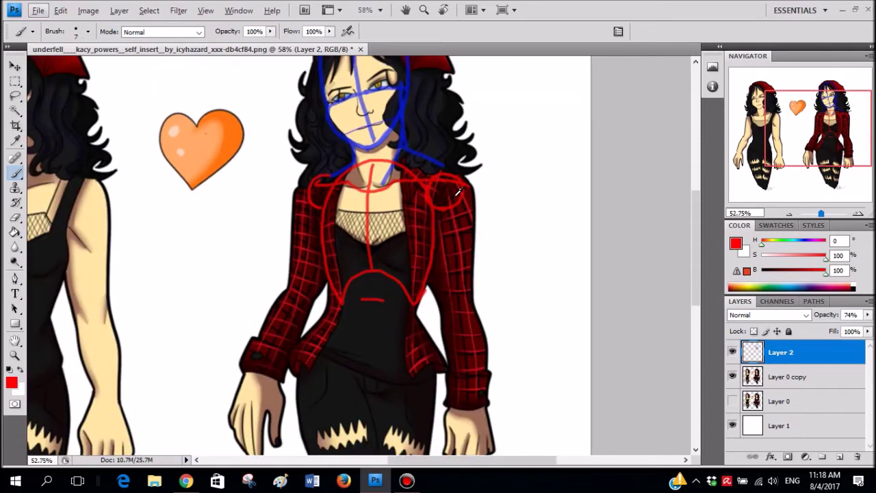
pyautogui.scroll(-1, 457, 193)
pyautogui.scroll(2, 457, 188)
pyautogui.scroll(2, 458, 172)
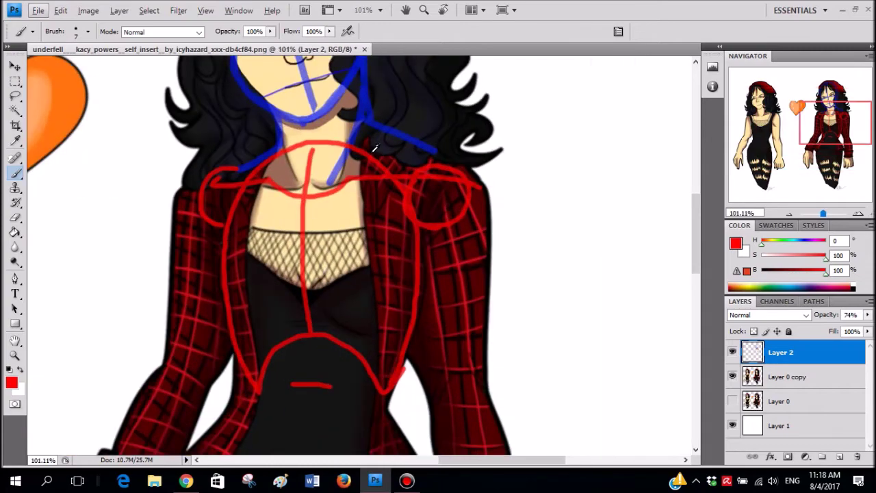
pyautogui.scroll(-3, 387, 152)
pyautogui.scroll(2, 402, 178)
pyautogui.scroll(8, 356, 162)
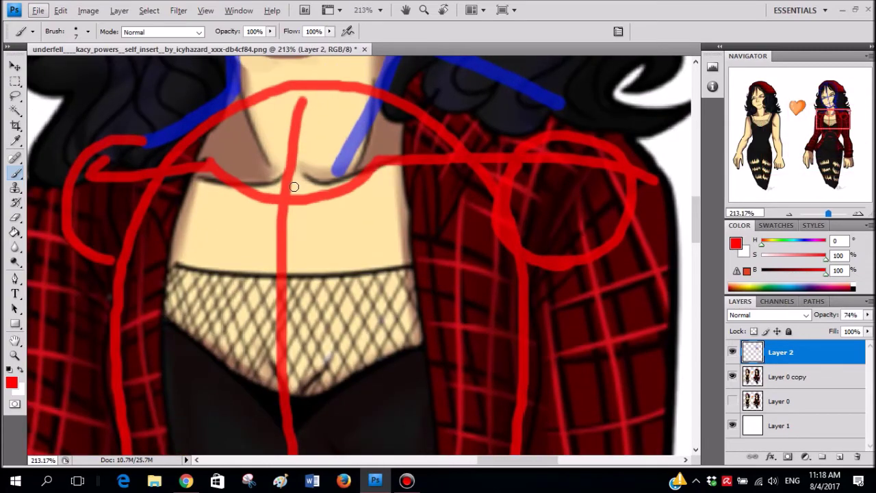
pyautogui.scroll(-4, 314, 238)
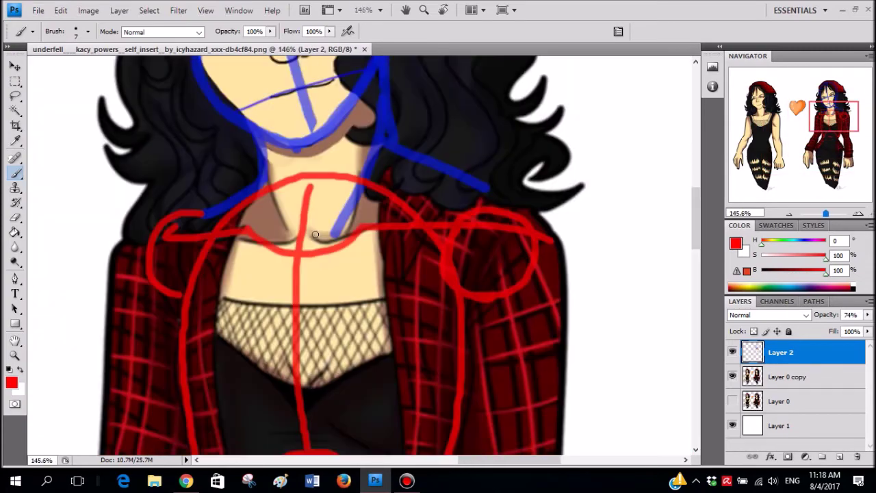
# - Try out red strokes running from beneath the chin down the neck towards the collarbones
pyautogui.scroll(5, 366, 198)
pyautogui.scroll(-2, 365, 199)
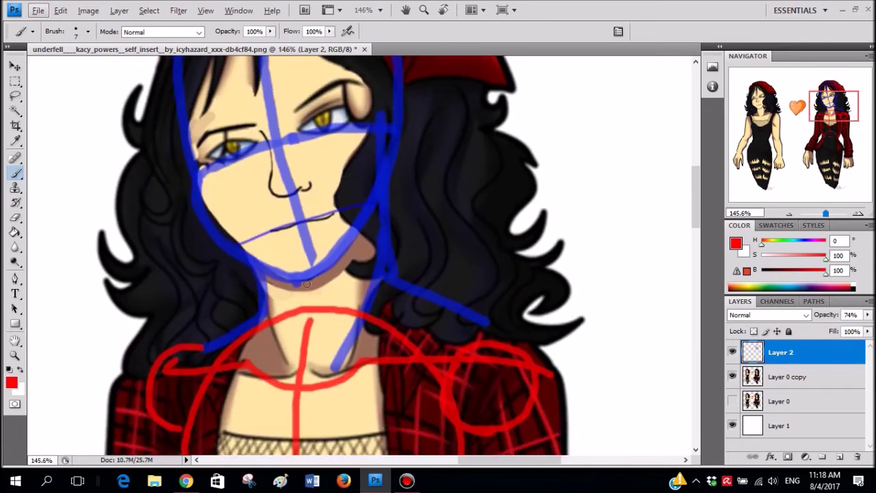
pyautogui.moveTo(323, 281)
pyautogui.mouseDown()
pyautogui.moveTo(303, 311)
pyautogui.moveTo(327, 351)
pyautogui.mouseUp()
pyautogui.hotkey('ctrl', 'z')
pyautogui.moveTo(315, 282)
pyautogui.mouseDown()
pyautogui.moveTo(301, 363)
pyautogui.moveTo(250, 388)
pyautogui.mouseUp()
pyautogui.hotkey('ctrl', 'z')
pyautogui.scroll(-3, 320, 294)
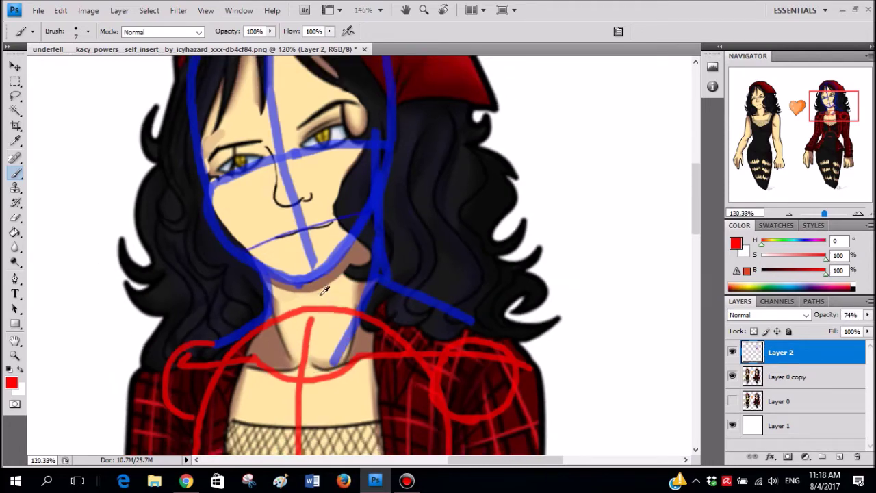
pyautogui.scroll(-1, 318, 270)
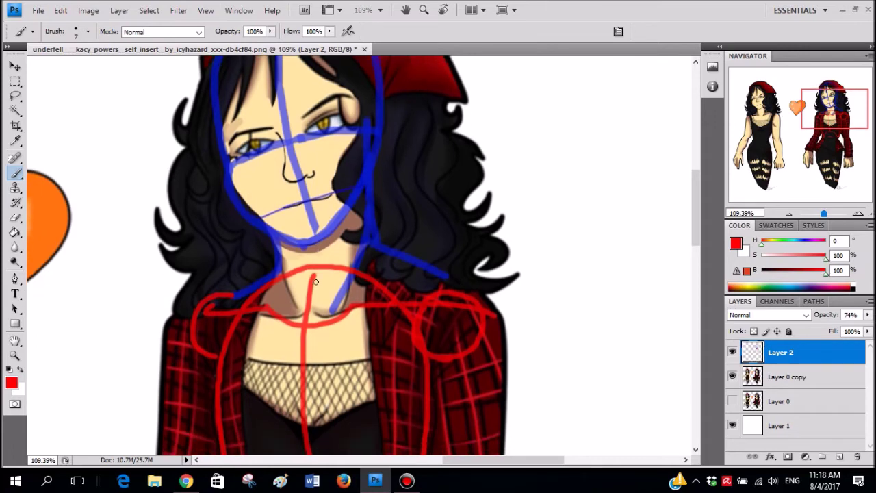
# - Try out a red stroke across the chest inside the ribcage outline
pyautogui.scroll(-2, 335, 281)
pyautogui.scroll(-2, 345, 279)
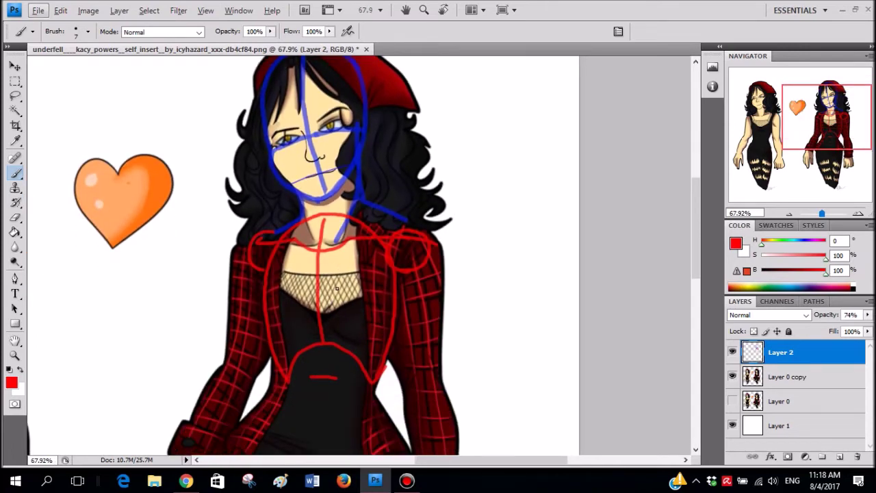
pyautogui.moveTo(304, 263); pyautogui.dragTo(391, 327)
pyautogui.hotkey('ctrl', 'alt', 'z')
pyautogui.hotkey('ctrl', 'alt', 'z')
pyautogui.hotkey('ctrl', 'shift', 'z')
# - Try out short red strokes marking the inner collarbone ends at the base of the neck
pyautogui.scroll(4, 322, 215)
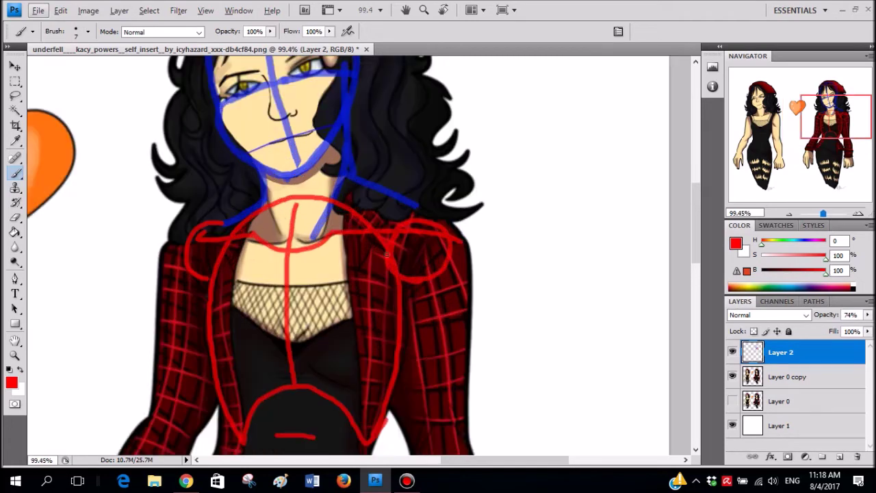
pyautogui.scroll(4, 333, 225)
pyautogui.scroll(2, 336, 220)
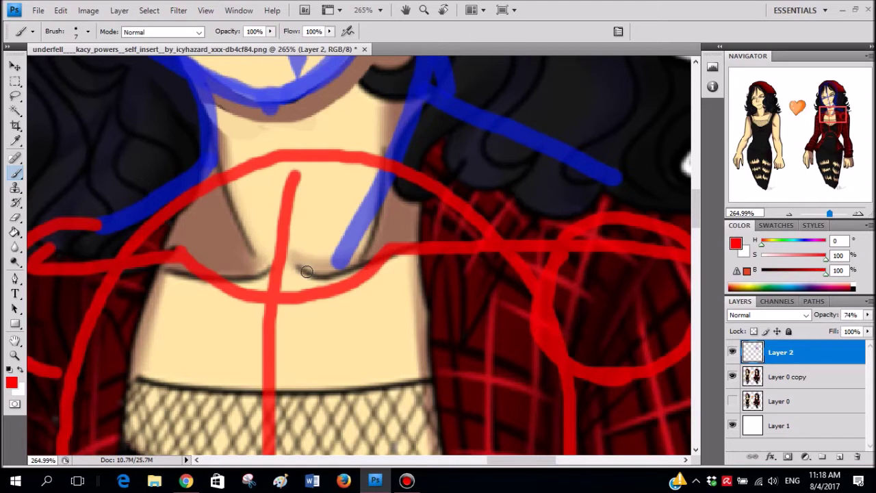
pyautogui.moveTo(305, 260); pyautogui.dragTo(297, 258)
pyautogui.hotkey('ctrl', 'alt', 'z')
pyautogui.moveTo(243, 279)
pyautogui.mouseDown()
pyautogui.moveTo(289, 262)
pyautogui.moveTo(315, 284)
pyautogui.mouseUp()
pyautogui.hotkey('ctrl', 'alt', 'z')
pyautogui.moveTo(255, 283)
pyautogui.mouseDown()
pyautogui.moveTo(264, 310)
pyautogui.moveTo(295, 310)
pyautogui.moveTo(312, 274)
pyautogui.mouseUp()
pyautogui.hotkey('ctrl', 'z')
pyautogui.hotkey('ctrl', 'z')
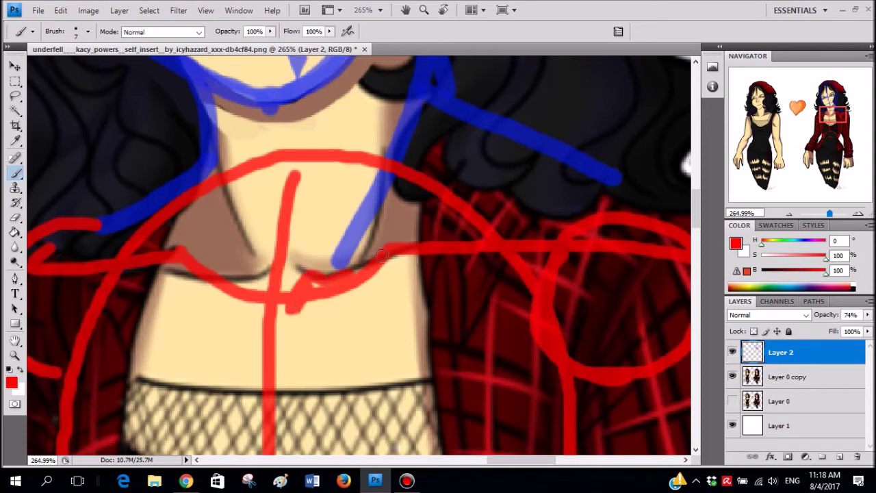
pyautogui.hotkey('ctrl', 'alt', 'z')
pyautogui.hotkey('ctrl', 'alt', 'z')
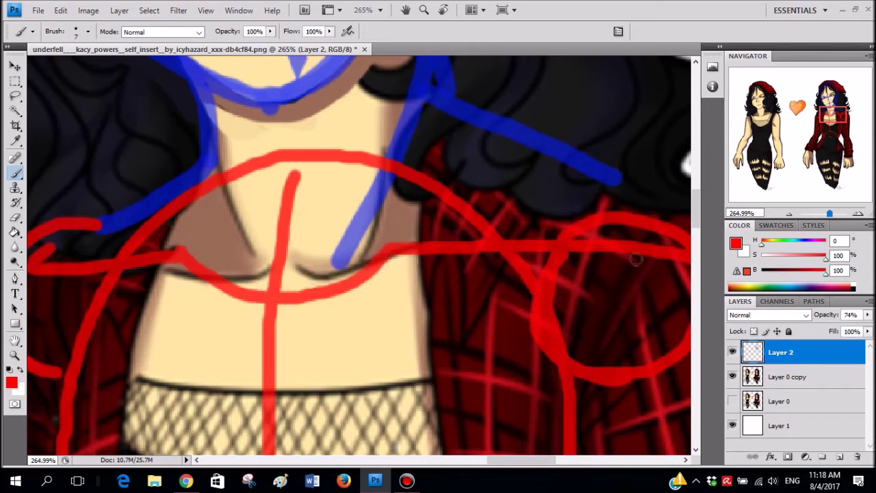
# - Fade the red torso guides on Layer 2 with a 182-pixel eraser at 49% opacity
pyautogui.scroll(-7, 332, 253)
pyautogui.press('e')
pyautogui.hotkey('alt', 'e')
pyautogui.click(419, 171)
pyautogui.click(224, 31)
pyautogui.moveTo(223, 43); pyautogui.dragTo(190, 44)
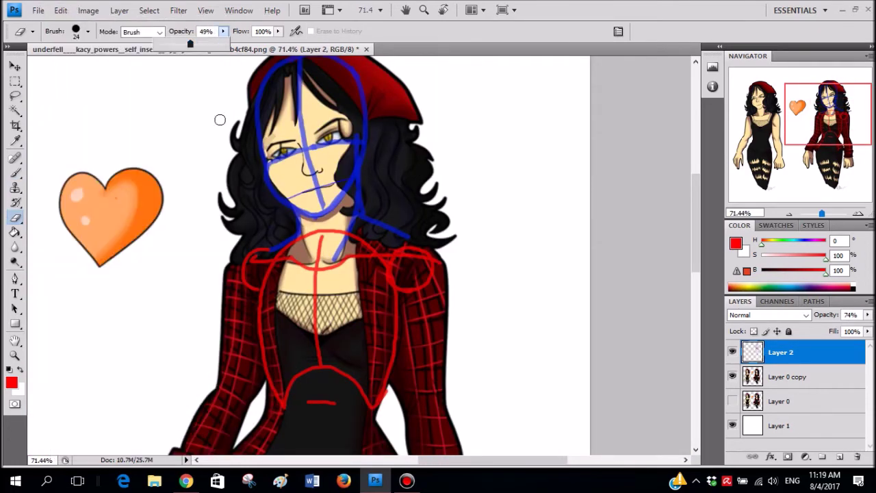
pyautogui.rightClick(399, 176)
pyautogui.moveTo(425, 201); pyautogui.dragTo(448, 201)
pyautogui.click(320, 378)
pyautogui.moveTo(320, 378)
pyautogui.mouseDown()
pyautogui.moveTo(347, 364)
pyautogui.moveTo(291, 297)
pyautogui.moveTo(362, 277)
pyautogui.mouseUp()
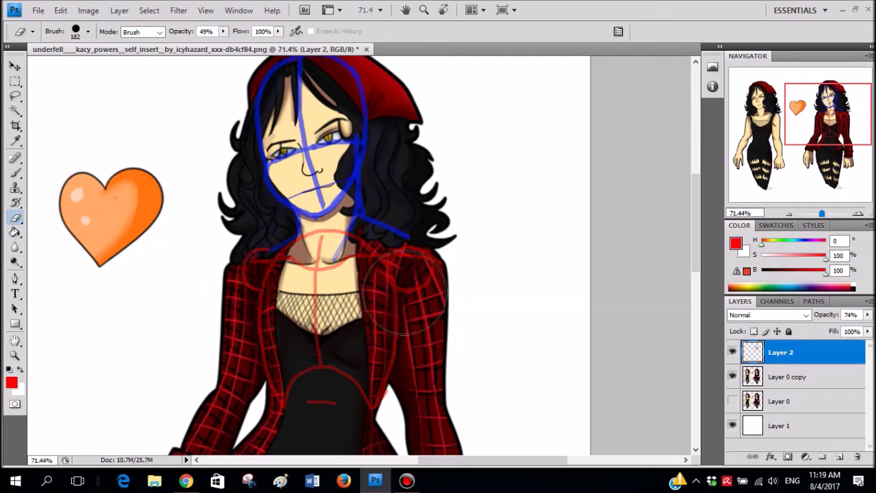
# - Redraw the collarbones with the brush as two separate red lines, leaving a gap between them at the centre line
pyautogui.scroll(3, 395, 282)
pyautogui.press('b')
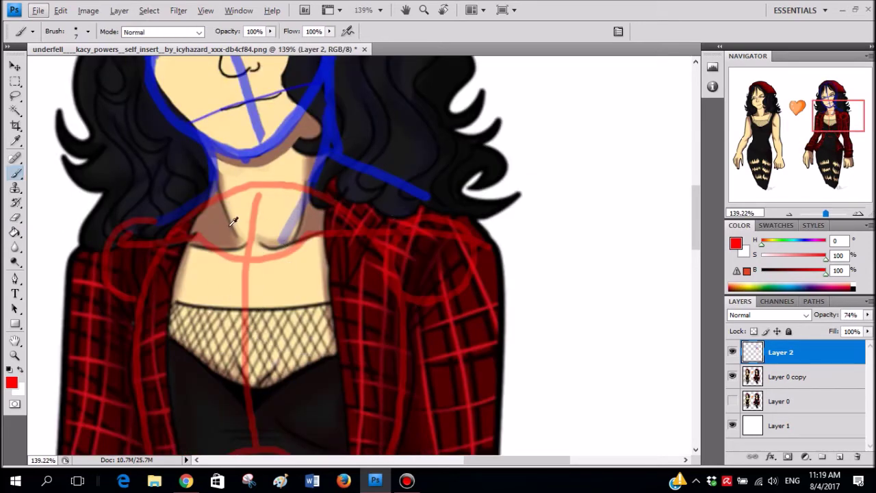
pyautogui.scroll(3, 232, 221)
pyautogui.moveTo(294, 308)
pyautogui.mouseDown()
pyautogui.moveTo(309, 289)
pyautogui.moveTo(352, 293)
pyautogui.mouseUp()
pyautogui.moveTo(439, 268); pyautogui.dragTo(518, 235)
pyautogui.hotkey('ctrl', 'z')
pyautogui.moveTo(294, 307)
pyautogui.mouseDown()
pyautogui.moveTo(357, 293)
pyautogui.moveTo(572, 221)
pyautogui.mouseUp()
pyautogui.moveTo(257, 313)
pyautogui.mouseDown()
pyautogui.moveTo(237, 294)
pyautogui.moveTo(172, 289)
pyautogui.moveTo(89, 258)
pyautogui.moveTo(29, 252)
pyautogui.mouseUp()
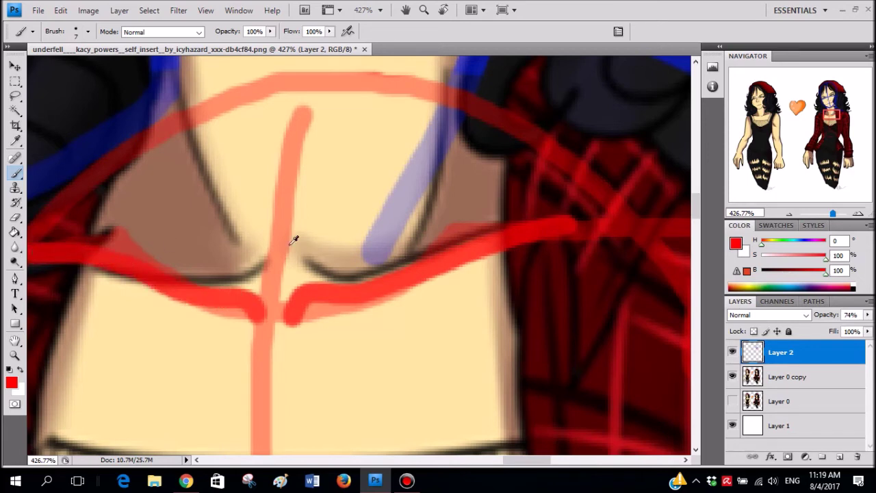
pyautogui.scroll(-5, 282, 233)
pyautogui.scroll(4, 324, 267)
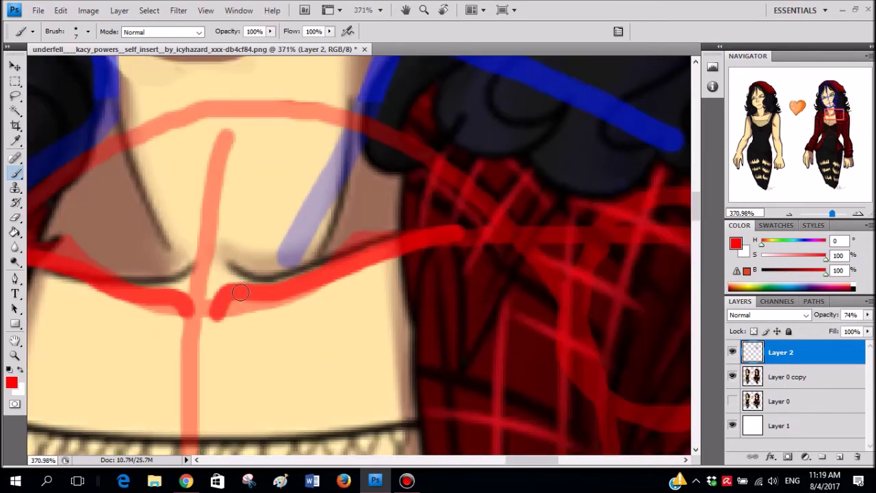
# - Try outlining the lower edges of both collarbones in red to give them thickness
pyautogui.hotkey('ctrl', 'z')
pyautogui.moveTo(213, 320)
pyautogui.mouseDown()
pyautogui.moveTo(273, 315)
pyautogui.moveTo(200, 301)
pyautogui.moveTo(158, 325)
pyautogui.moveTo(101, 313)
pyautogui.mouseUp()
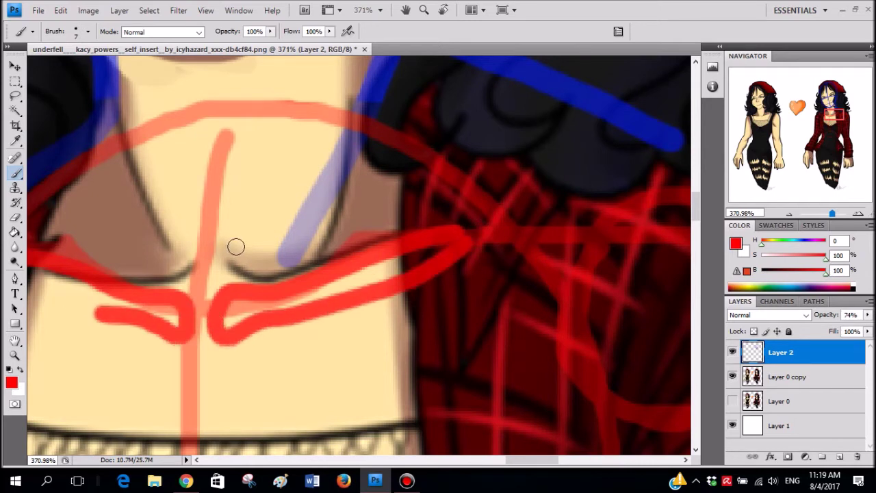
pyautogui.hotkey('ctrl', 'alt', 'z')
pyautogui.hotkey('ctrl', 'alt', 'z')
# - Try out a red neck muscle line from beside the jaw down to the inner end of the right-hand collarbone
pyautogui.scroll(-2, 293, 231)
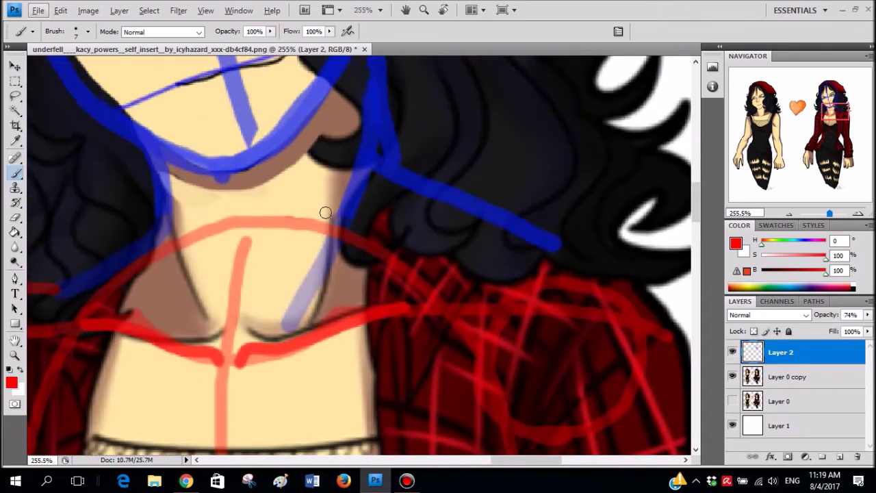
pyautogui.moveTo(356, 100)
pyautogui.mouseDown()
pyautogui.moveTo(322, 226)
pyautogui.moveTo(254, 319)
pyautogui.moveTo(310, 276)
pyautogui.moveTo(276, 329)
pyautogui.moveTo(246, 349)
pyautogui.mouseUp()
pyautogui.hotkey('ctrl', 'alt', 'z')
pyautogui.hotkey('ctrl', 'alt', 'z')
pyautogui.hotkey('ctrl', 'alt', 'z')
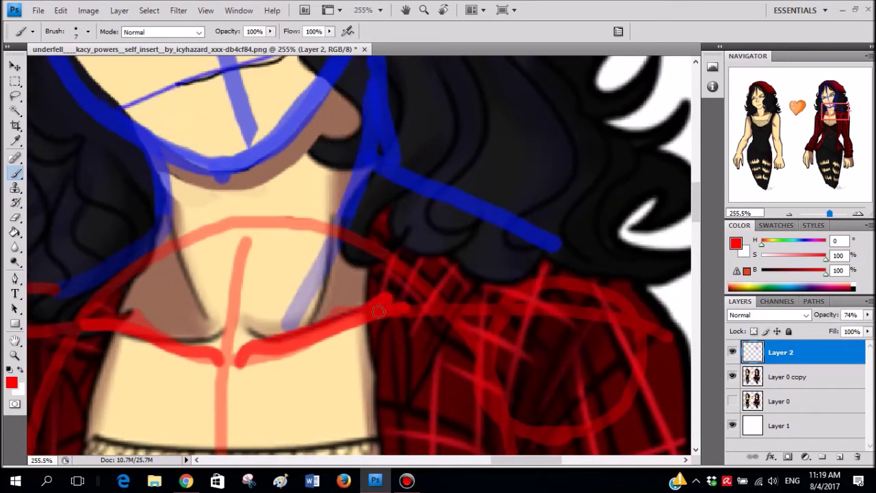
pyautogui.moveTo(353, 98)
pyautogui.mouseDown()
pyautogui.moveTo(333, 195)
pyautogui.moveTo(252, 342)
pyautogui.mouseUp()
pyautogui.hotkey('ctrl', 'alt', 'z')
# - Draw two red neck muscle lines converging in a V from the sides of the neck to the inner collarbone ends
pyautogui.moveTo(334, 204); pyautogui.dragTo(248, 340)
pyautogui.moveTo(171, 192)
pyautogui.mouseDown()
pyautogui.moveTo(209, 320)
pyautogui.moveTo(248, 323)
pyautogui.moveTo(219, 328)
pyautogui.moveTo(227, 340)
pyautogui.moveTo(244, 324)
pyautogui.mouseUp()
pyautogui.hotkey('ctrl', 'z')
pyautogui.hotkey('ctrl', 'z')
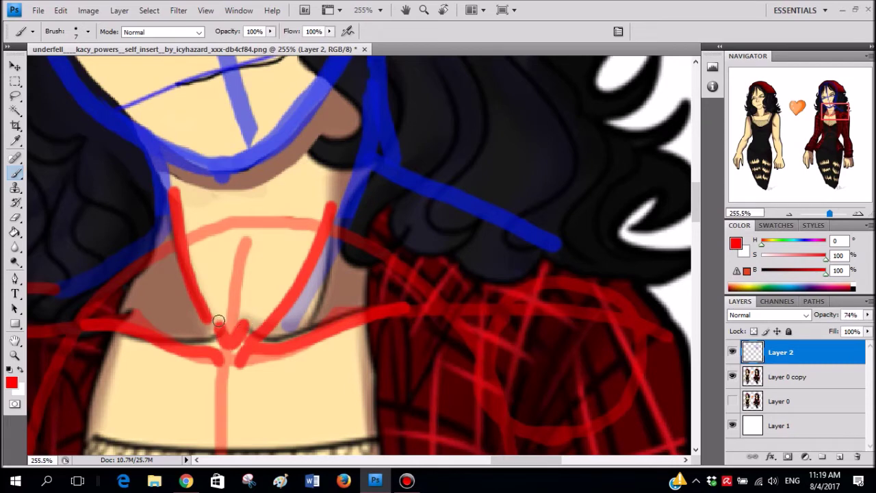
pyautogui.scroll(-6, 220, 322)
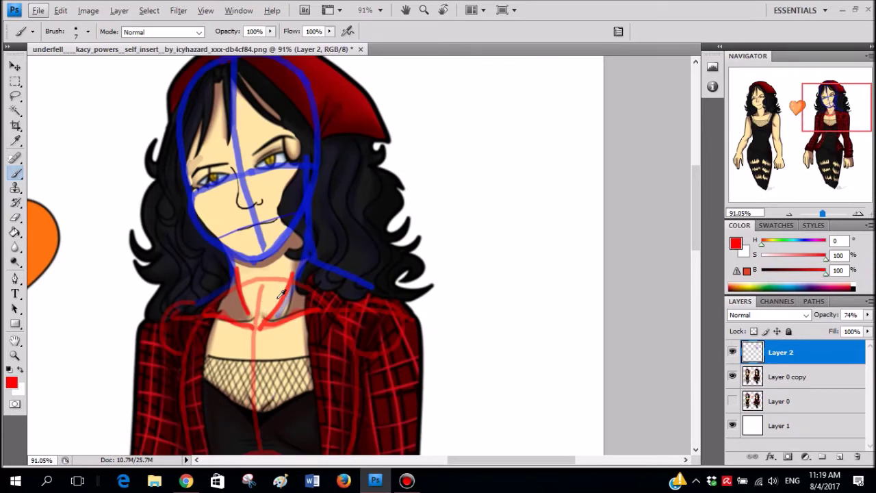
pyautogui.scroll(5, 281, 293)
pyautogui.scroll(-2, 360, 271)
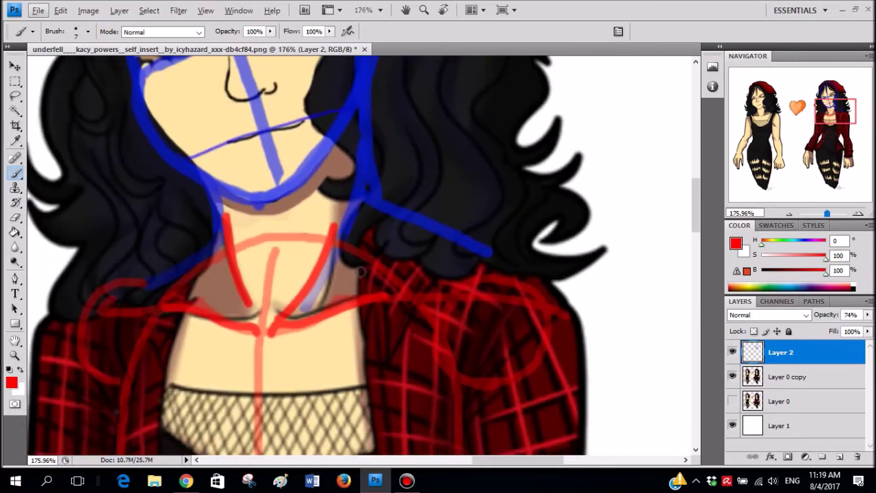
# - Set the opacity of Layer 2 to 66%
pyautogui.scroll(-4, 361, 272)
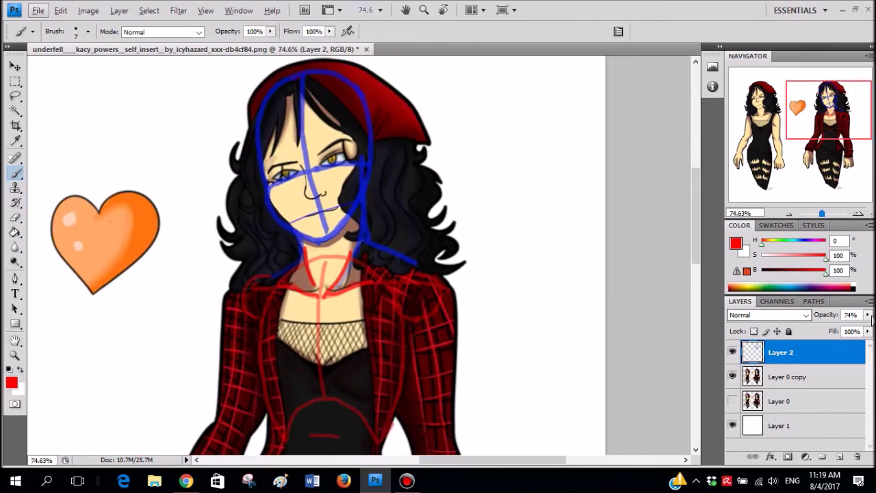
pyautogui.click(866, 315)
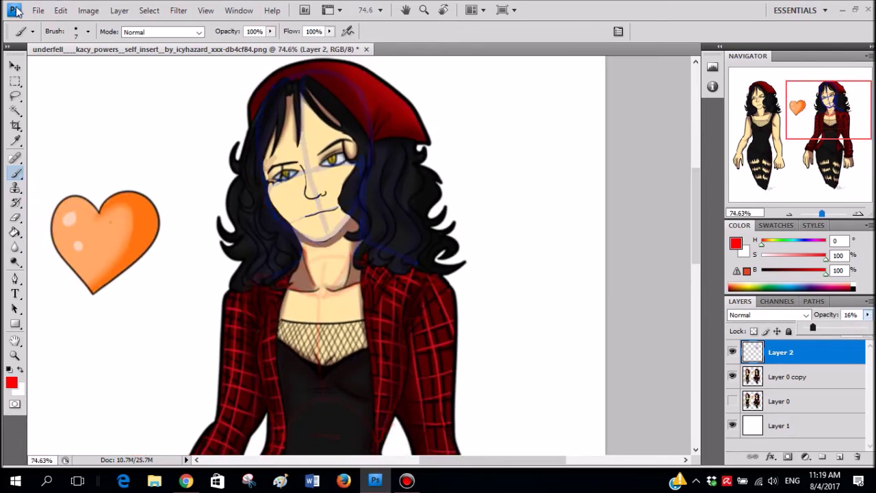
pyautogui.moveTo(831, 327); pyautogui.dragTo(846, 327)
# - Compare the shoulders, arms and torso of the left figure with the right figure and its red anatomy guides
pyautogui.scroll(-5, 471, 240)
pyautogui.scroll(-5, 471, 240)
pyautogui.hscroll(-4, 470, 240)
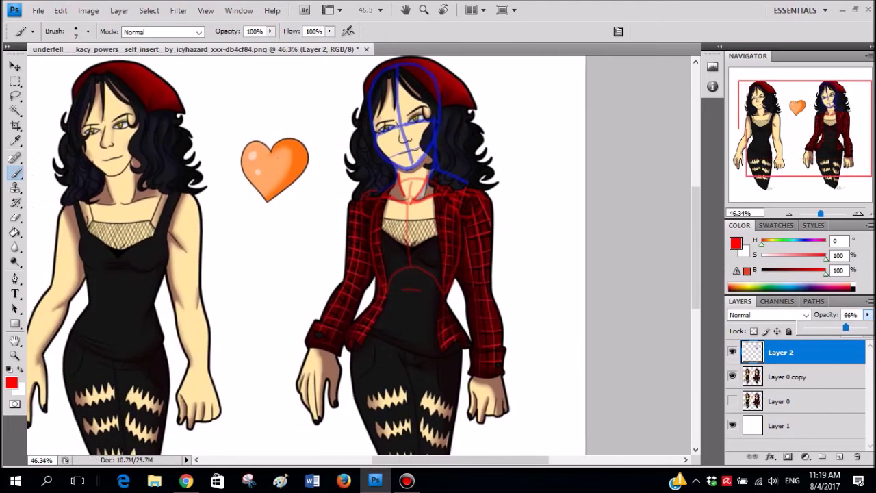
pyautogui.scroll(2, 449, 164)
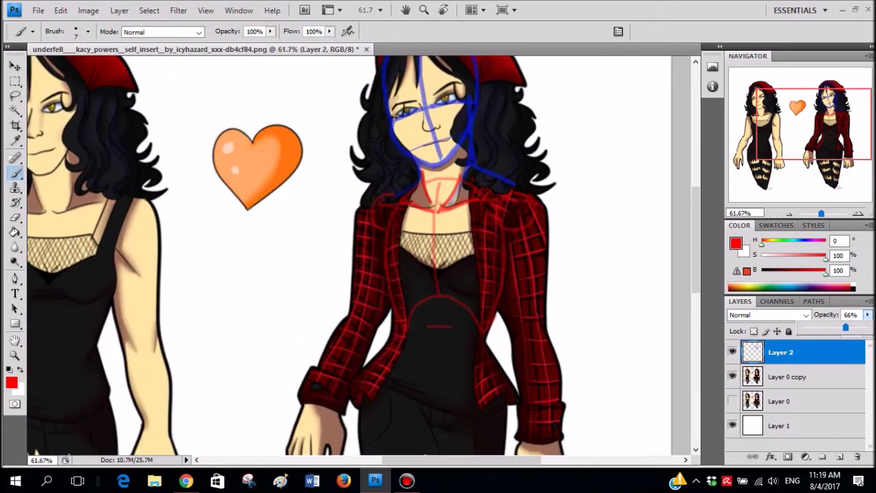
pyautogui.hscroll(-1, 364, 254)
pyautogui.scroll(-3, 364, 255)
pyautogui.hscroll(-1, 364, 254)
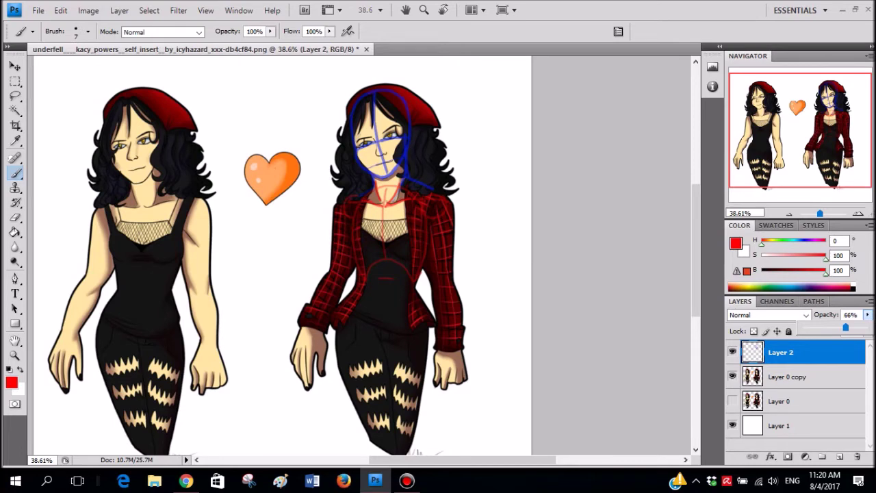
pyautogui.scroll(6, 441, 202)
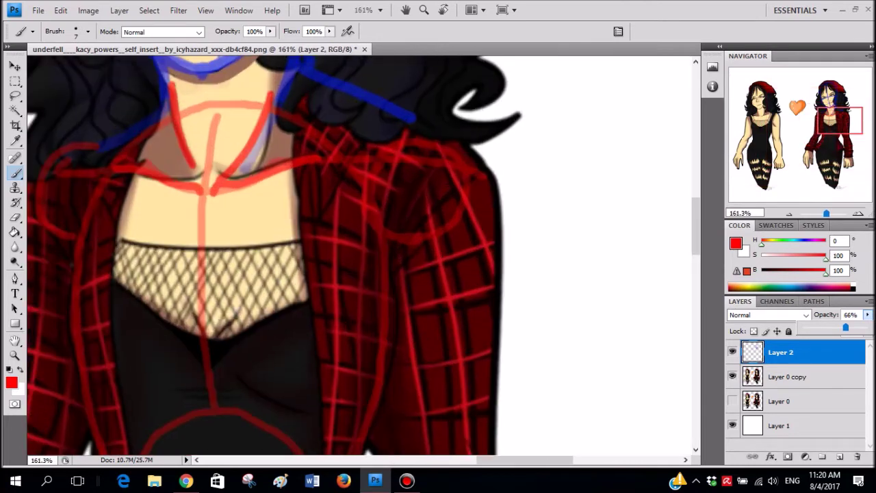
pyautogui.scroll(-3, 424, 203)
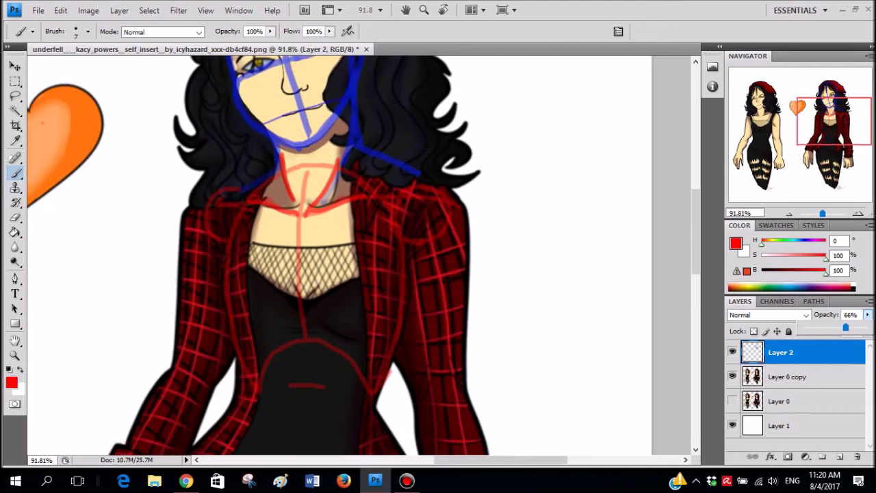
pyautogui.scroll(-3, 339, 255)
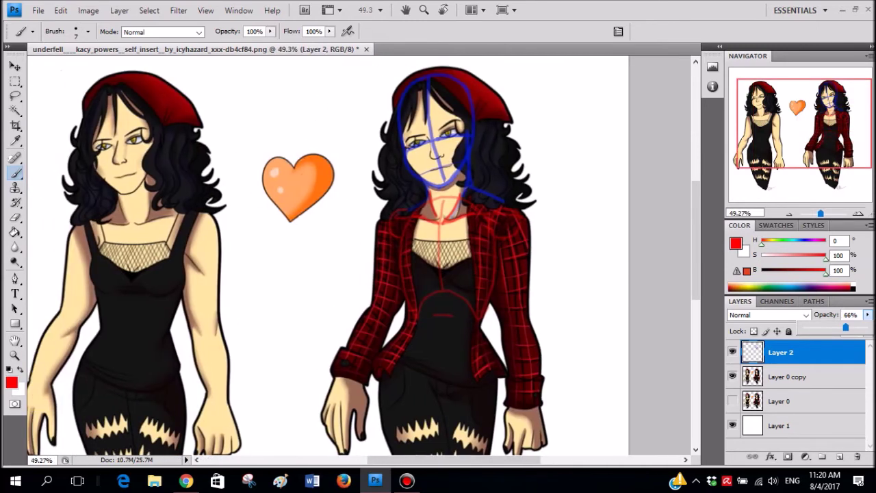
pyautogui.moveTo(279, 237)
pyautogui.mouseDown()
pyautogui.moveTo(234, 197)
pyautogui.moveTo(234, 254)
pyautogui.mouseUp()
pyautogui.hotkey('ctrl', 'z')
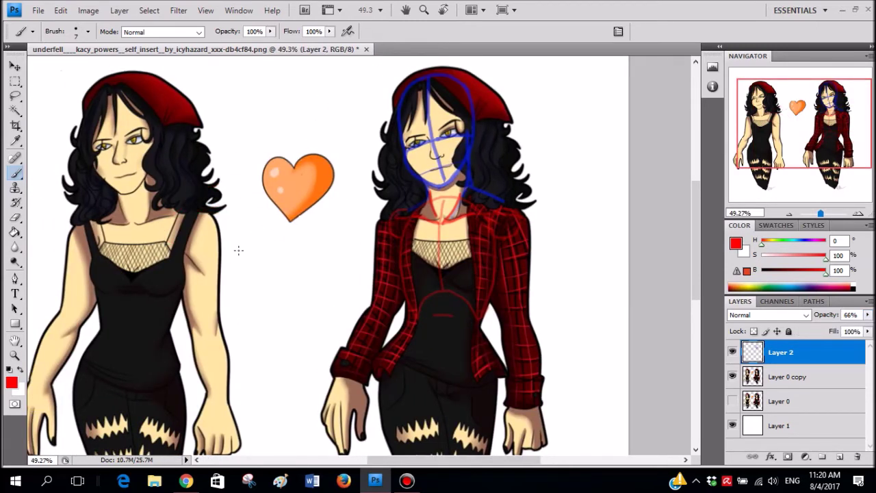
pyautogui.scroll(-2, 238, 250)
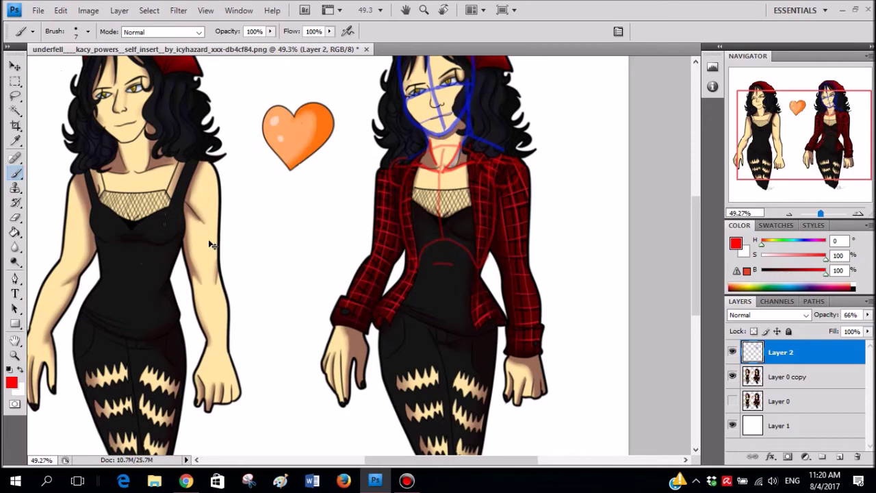
pyautogui.hscroll(-1, 212, 245)
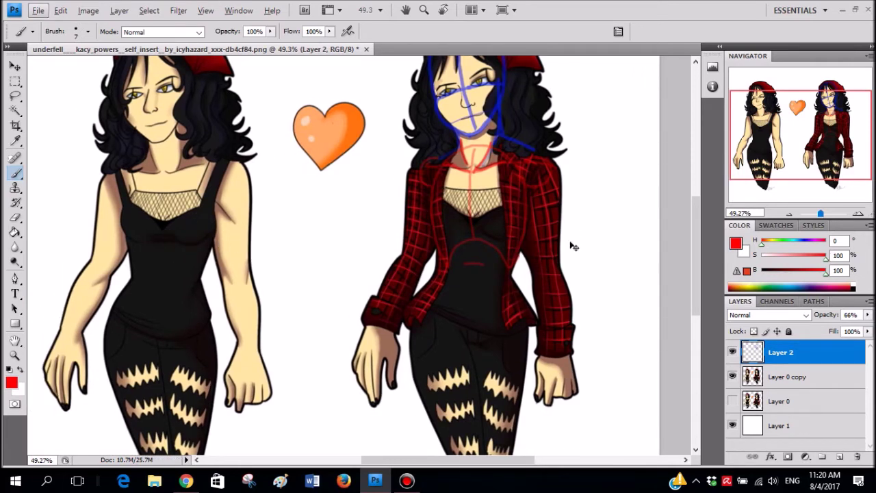
pyautogui.hscroll(2, 572, 246)
pyautogui.scroll(2, 561, 248)
pyautogui.scroll(3, 524, 199)
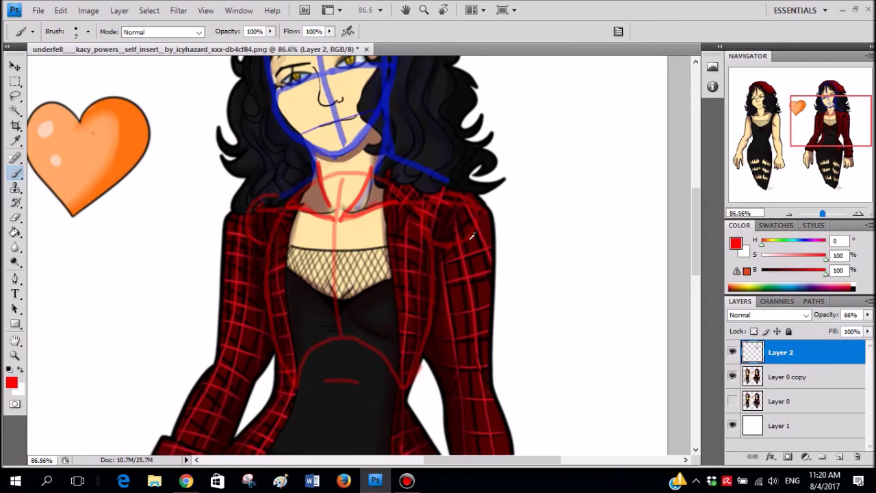
# - Try out black collarbone strokes over the red guides at the base of the neck
pyautogui.scroll(1, 477, 236)
pyautogui.scroll(2, 375, 210)
pyautogui.scroll(2, 602, 301)
pyautogui.click(9, 370)
pyautogui.scroll(1, 355, 184)
pyautogui.rightClick(370, 185)
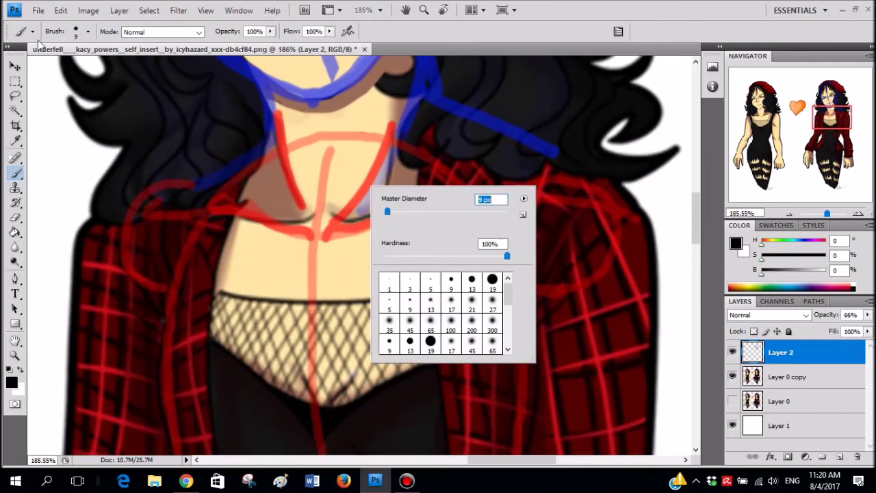
pyautogui.moveTo(325, 217); pyautogui.dragTo(328, 249)
pyautogui.moveTo(322, 217); pyautogui.dragTo(293, 203)
pyautogui.moveTo(329, 212)
pyautogui.mouseDown()
pyautogui.moveTo(347, 236)
pyautogui.moveTo(422, 212)
pyautogui.mouseUp()
pyautogui.hotkey('ctrl', 'alt', 'z')
pyautogui.hotkey('ctrl', 'alt', 'z')
pyautogui.hotkey('ctrl', 'alt', 'z')
pyautogui.hotkey('ctrl', 'alt', 'z')
# - Select Layer 0 copy, sample the light skin tone from the neck, and hide the guides on Layer 2
pyautogui.click(781, 379)
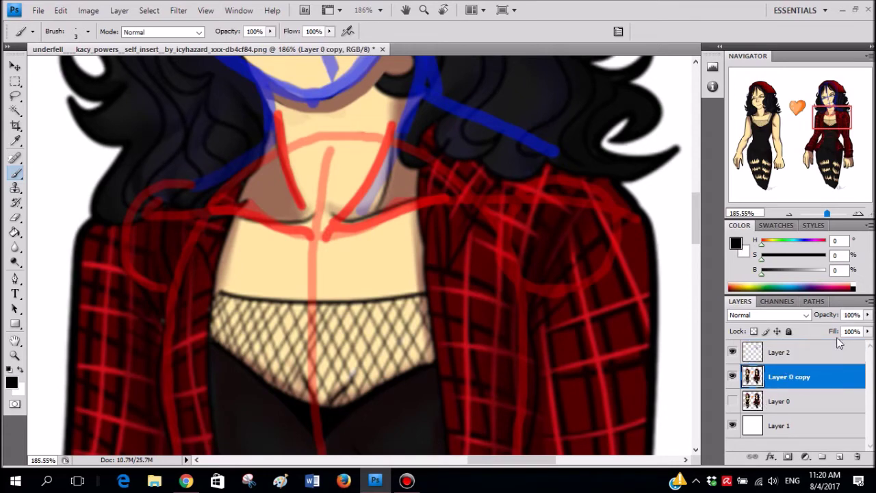
pyautogui.scroll(4, 370, 260)
pyautogui.keyDown('alt'); pyautogui.click(346, 201); pyautogui.keyUp('alt')
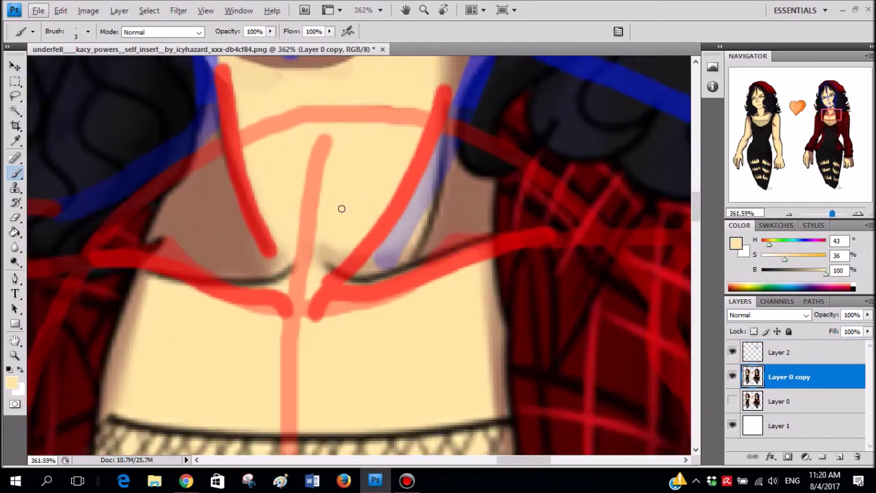
pyautogui.rightClick(355, 190)
pyautogui.moveTo(366, 213); pyautogui.dragTo(387, 213)
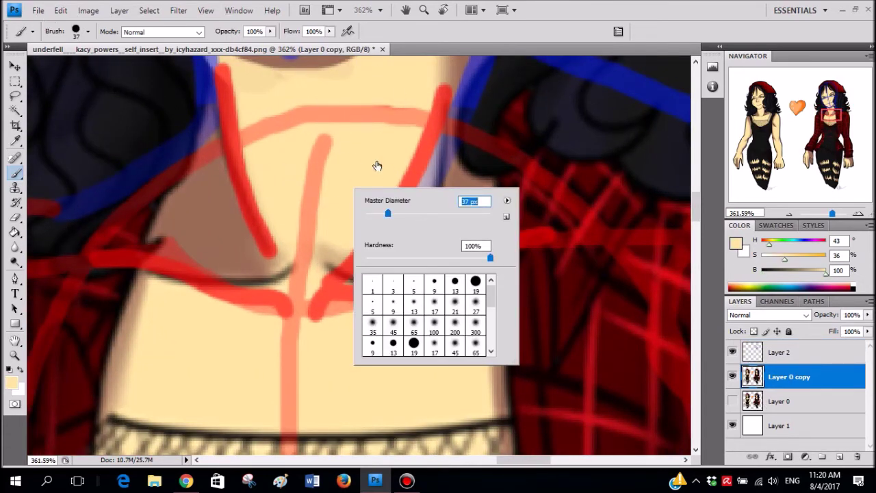
pyautogui.click(732, 352)
pyautogui.scroll(1, 408, 123)
pyautogui.rightClick(408, 123)
pyautogui.write('4')
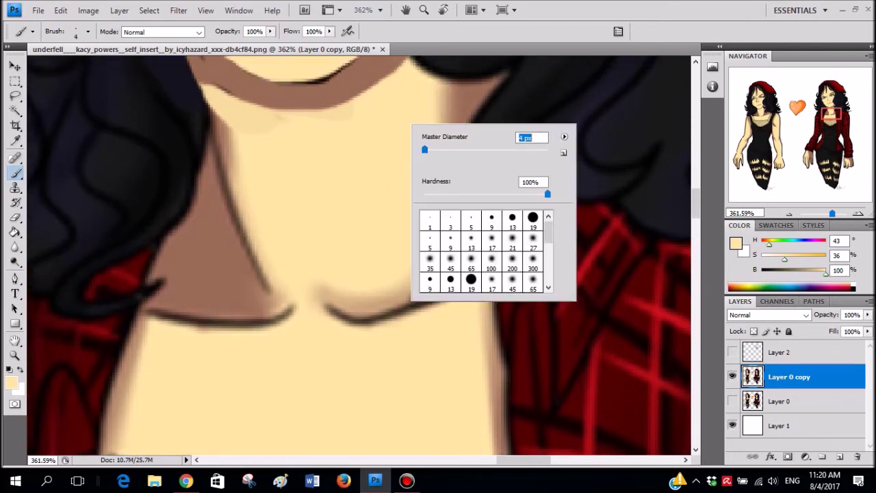
pyautogui.press('Return')
pyautogui.hotkey('alt', ']')
pyautogui.rightClick(376, 111)
pyautogui.write('31')
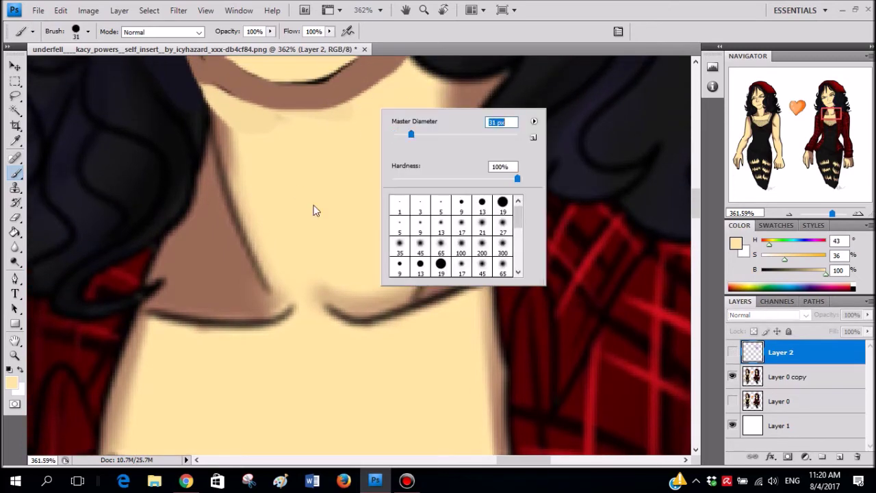
pyautogui.press('Return')
pyautogui.click(732, 352)
pyautogui.click(732, 352)
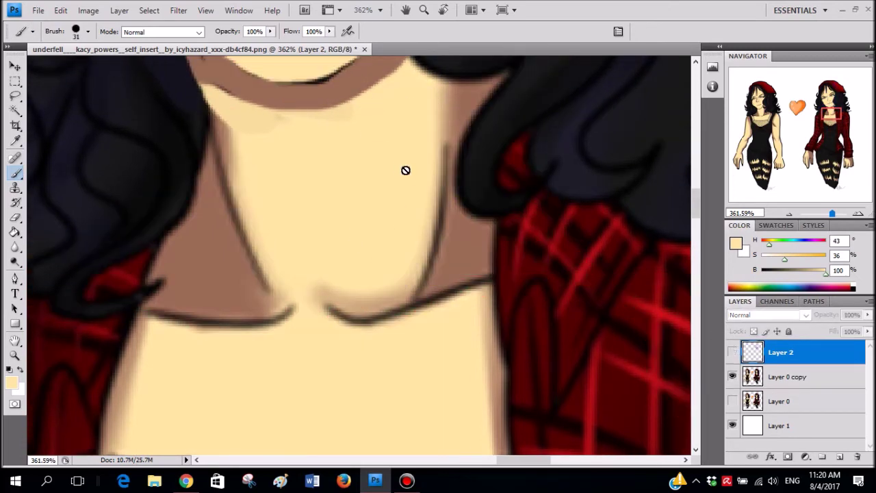
pyautogui.click(767, 378)
# - Paint skin tone over the old neck lines, collarbones and neck shadows using a 12 px brush
pyautogui.rightClick(335, 148)
pyautogui.write('12')
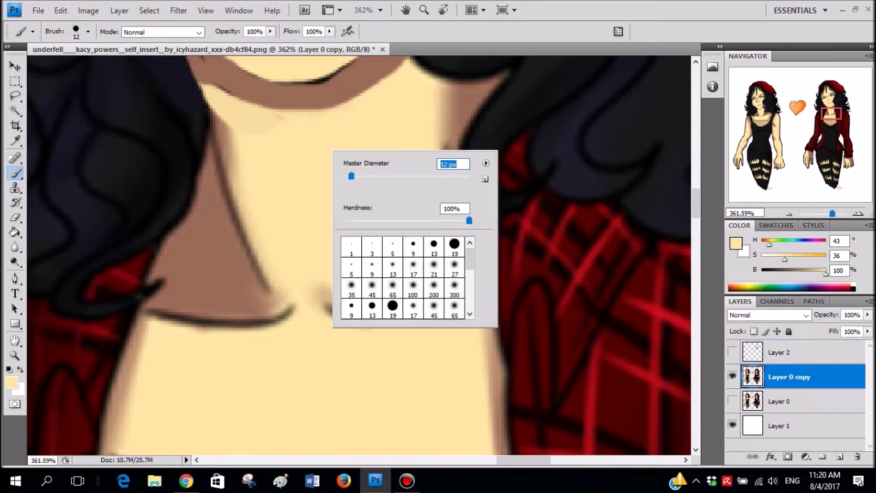
pyautogui.press('Return')
pyautogui.moveTo(241, 208)
pyautogui.mouseDown()
pyautogui.moveTo(297, 299)
pyautogui.moveTo(287, 310)
pyautogui.mouseUp()
pyautogui.moveTo(437, 126)
pyautogui.mouseDown()
pyautogui.moveTo(404, 275)
pyautogui.moveTo(373, 327)
pyautogui.moveTo(331, 278)
pyautogui.moveTo(279, 333)
pyautogui.moveTo(407, 315)
pyautogui.moveTo(395, 323)
pyautogui.moveTo(451, 298)
pyautogui.moveTo(468, 268)
pyautogui.moveTo(473, 286)
pyautogui.moveTo(482, 267)
pyautogui.mouseUp()
pyautogui.moveTo(380, 283)
pyautogui.mouseDown()
pyautogui.moveTo(439, 287)
pyautogui.moveTo(434, 215)
pyautogui.moveTo(481, 232)
pyautogui.mouseUp()
pyautogui.moveTo(260, 325)
pyautogui.mouseDown()
pyautogui.moveTo(247, 299)
pyautogui.moveTo(239, 185)
pyautogui.moveTo(221, 158)
pyautogui.mouseUp()
pyautogui.moveTo(200, 215)
pyautogui.mouseDown()
pyautogui.moveTo(180, 249)
pyautogui.moveTo(198, 240)
pyautogui.moveTo(219, 299)
pyautogui.moveTo(264, 301)
pyautogui.mouseUp()
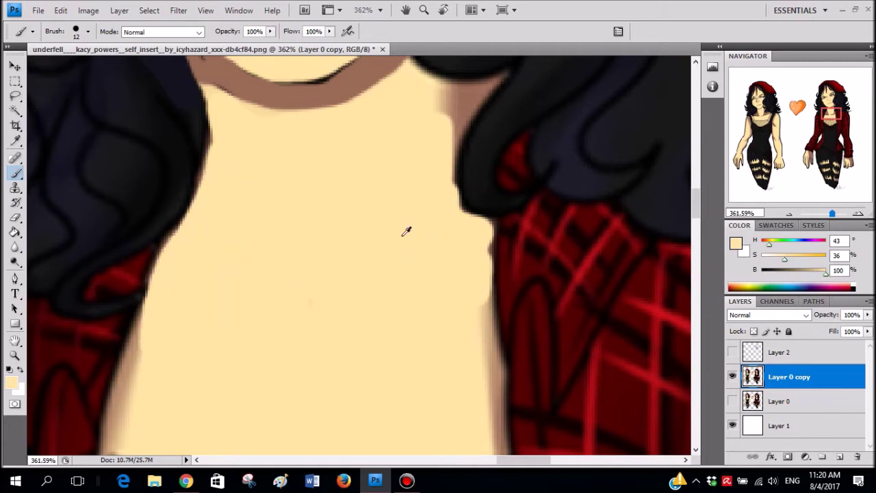
pyautogui.scroll(-3, 404, 229)
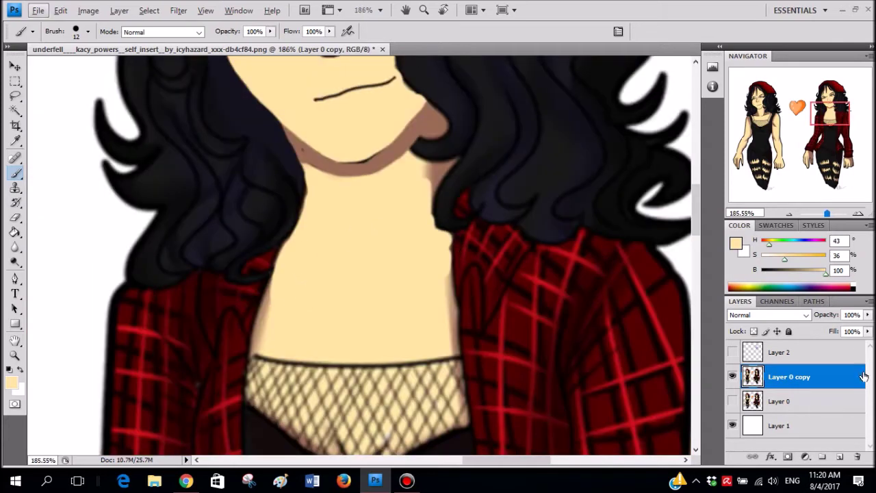
# - Show Layer 2 and trace the upper part of the right-hand neck muscle guide in black with a 3 px brush on Layer 0 copy
pyautogui.click(732, 351)
pyautogui.scroll(3, 416, 231)
pyautogui.click(20, 370)
pyautogui.click(9, 370)
pyautogui.scroll(1, 391, 204)
pyautogui.rightClick(409, 183)
pyautogui.click(421, 208)
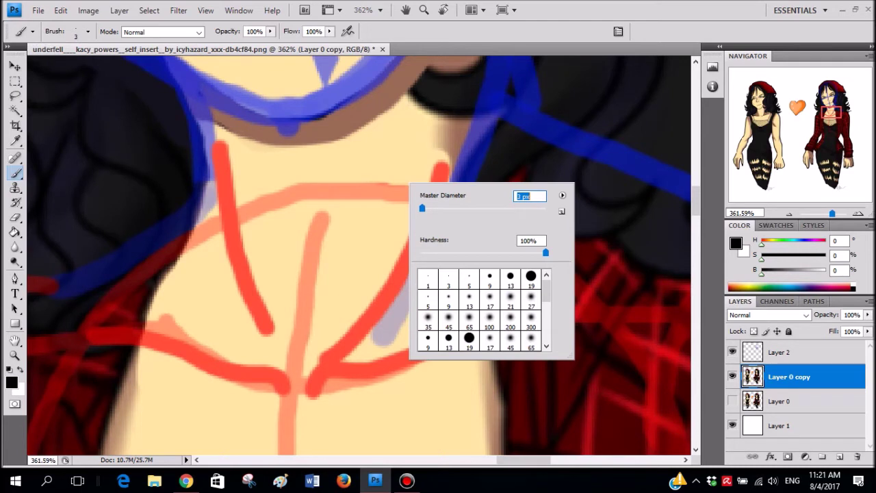
pyautogui.moveTo(460, 135); pyautogui.dragTo(398, 280)
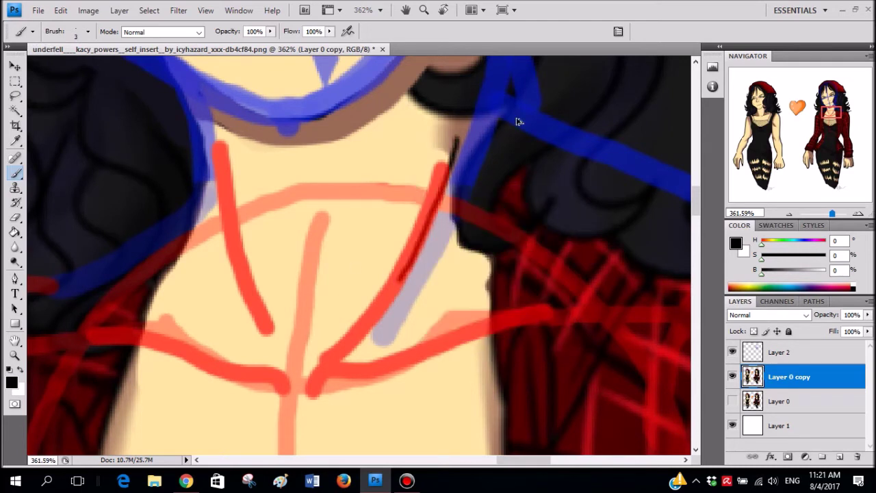
pyautogui.hotkey('ctrl', 'z')
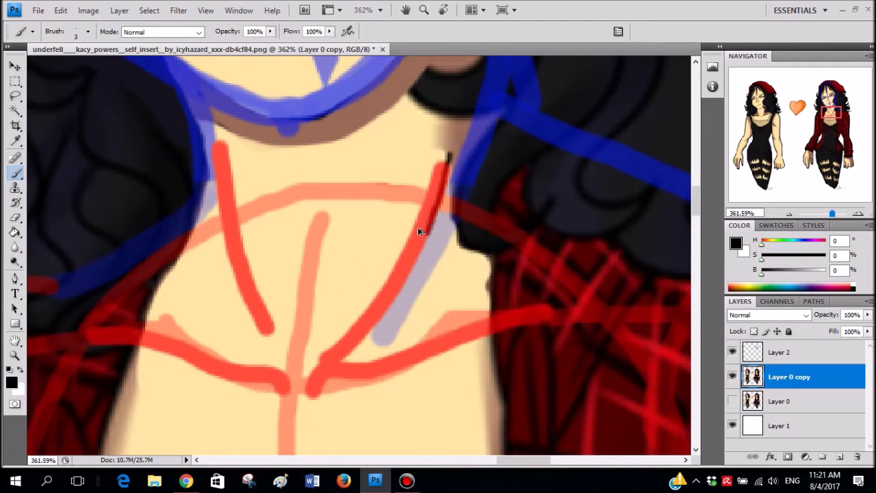
pyautogui.scroll(-1, 442, 171)
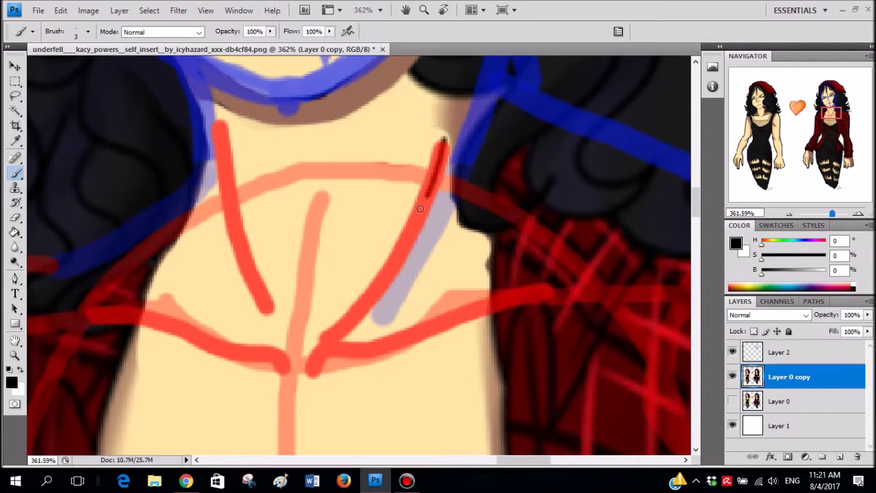
pyautogui.moveTo(409, 234); pyautogui.dragTo(400, 253)
pyautogui.scroll(2, 198, 85)
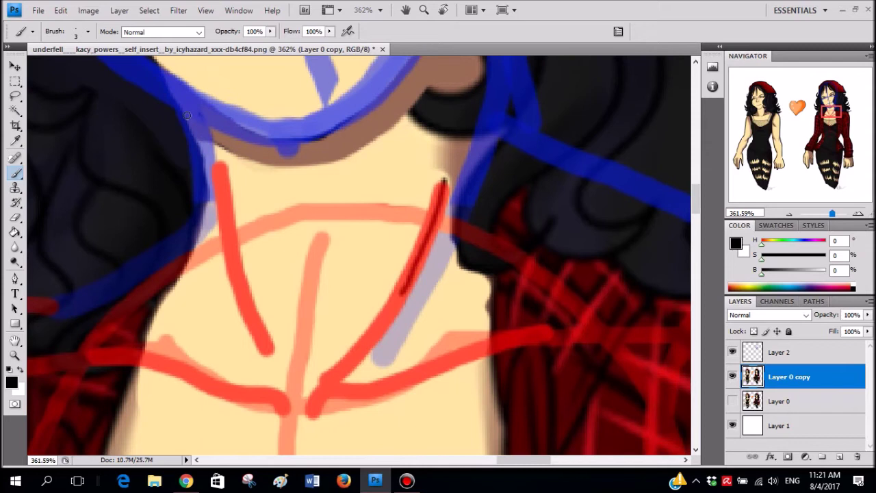
# - Draw the left-hand neck muscle line in black from below the jaw down toward the inner collarbone end
pyautogui.moveTo(216, 194)
pyautogui.mouseDown()
pyautogui.moveTo(279, 371)
pyautogui.moveTo(199, 158)
pyautogui.moveTo(224, 202)
pyautogui.moveTo(274, 358)
pyautogui.mouseUp()
pyautogui.hotkey('ctrl', 'z')
pyautogui.hotkey('ctrl', 'z')
pyautogui.keyDown('alt'); pyautogui.scroll(-3, 298, 278); pyautogui.keyUp('alt')
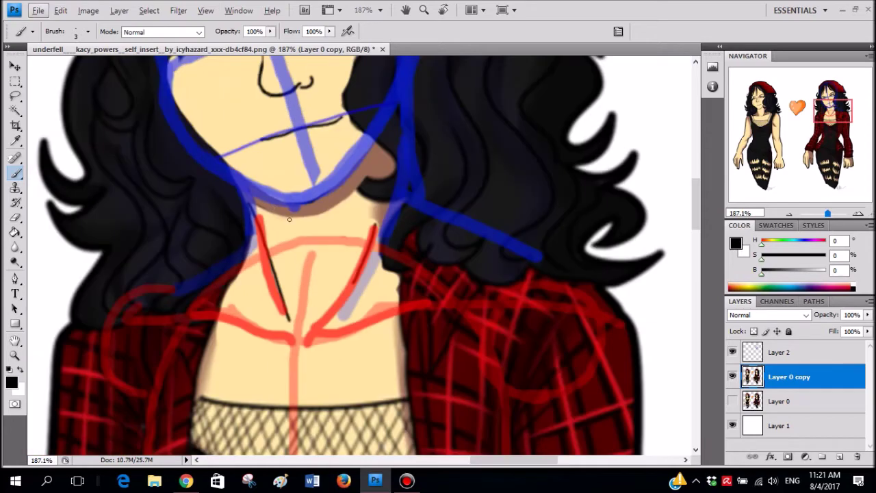
pyautogui.keyDown('alt'); pyautogui.scroll(3, 270, 238); pyautogui.keyUp('alt')
pyautogui.moveTo(405, 337)
pyautogui.mouseDown()
pyautogui.moveTo(345, 354)
pyautogui.moveTo(303, 348)
pyautogui.moveTo(283, 312)
pyautogui.mouseUp()
pyautogui.hotkey('ctrl', 'z')
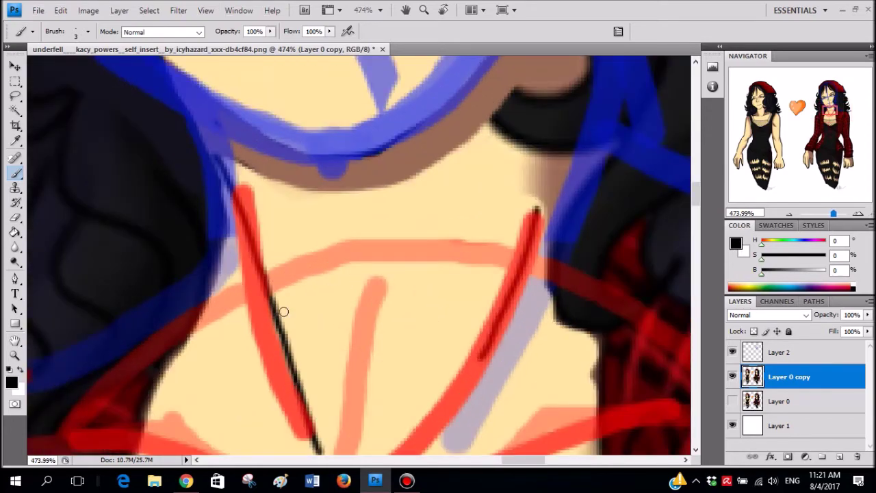
# - Try out a black line for the right-hand collarbone along its red guide
pyautogui.scroll(-3, 283, 311)
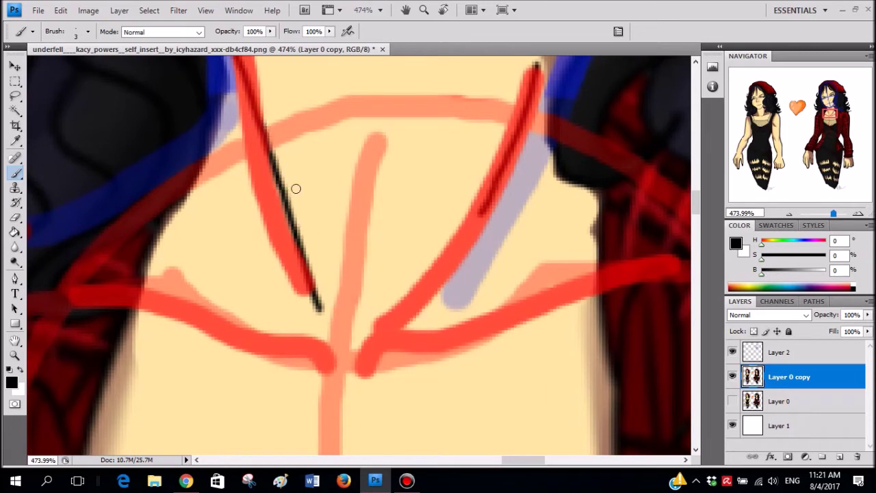
pyautogui.scroll(-2, 367, 254)
pyautogui.hscroll(1, 377, 266)
pyautogui.scroll(1, 377, 266)
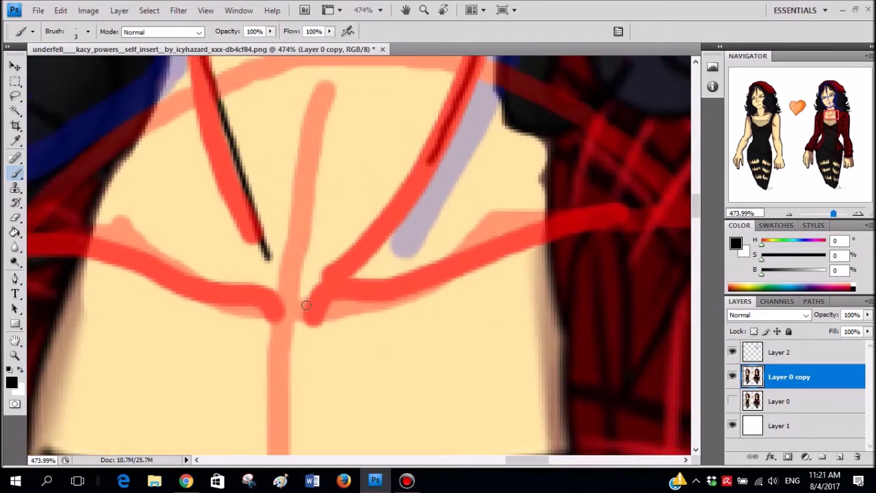
pyautogui.moveTo(365, 287)
pyautogui.mouseDown()
pyautogui.moveTo(495, 244)
pyautogui.moveTo(500, 253)
pyautogui.moveTo(467, 264)
pyautogui.mouseUp()
pyautogui.hotkey('ctrl', 'z')
pyautogui.hotkey('ctrl', 'z')
pyautogui.moveTo(550, 226)
pyautogui.mouseDown()
pyautogui.moveTo(447, 262)
pyautogui.moveTo(358, 274)
pyautogui.mouseUp()
pyautogui.hotkey('ctrl', 'z')
pyautogui.keyDown('alt'); pyautogui.scroll(-10, 362, 277); pyautogui.keyUp('alt')
pyautogui.scroll(-3, 369, 279)
pyautogui.keyDown('alt'); pyautogui.scroll(6, 335, 239); pyautogui.keyUp('alt')
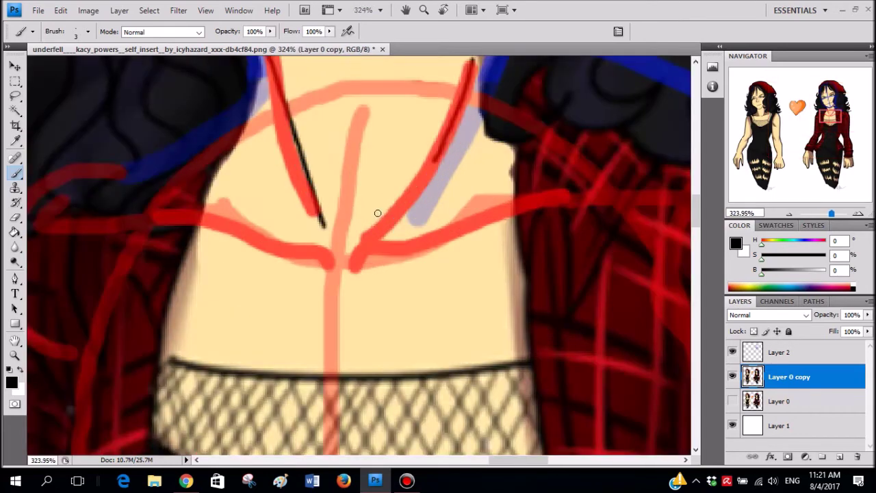
# - Try several black collarbone strokes on both sides of the upper chest
pyautogui.moveTo(362, 213); pyautogui.dragTo(551, 211)
pyautogui.hotkey('ctrl', 'z')
pyautogui.moveTo(485, 210)
pyautogui.mouseDown()
pyautogui.moveTo(392, 191)
pyautogui.moveTo(372, 199)
pyautogui.moveTo(527, 207)
pyautogui.moveTo(446, 201)
pyautogui.mouseUp()
pyautogui.hotkey('ctrl', 'z')
pyautogui.moveTo(548, 206); pyautogui.dragTo(588, 205)
pyautogui.hotkey('ctrl', 'z')
pyautogui.moveTo(341, 190); pyautogui.dragTo(186, 184)
pyautogui.hotkey('ctrl', 'z')
# - Compare the repainted neck and chest with the original linework on Layer 0
pyautogui.click(732, 401)
pyautogui.click(732, 376)
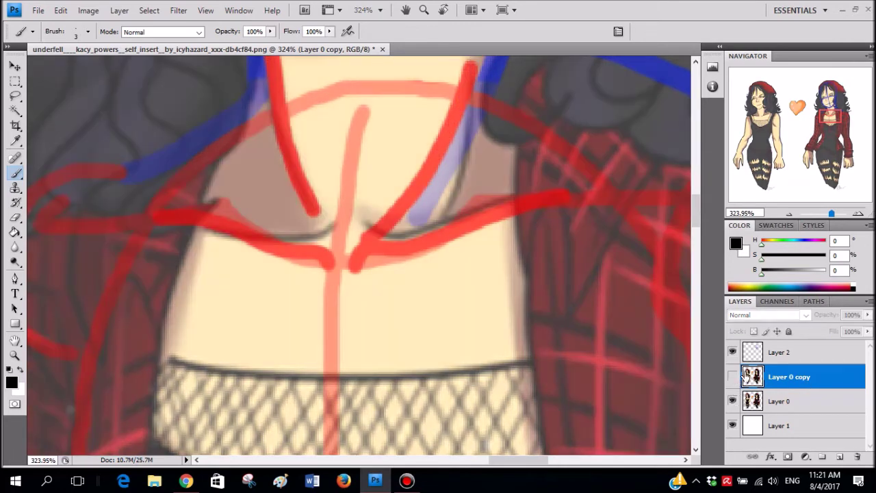
pyautogui.click(733, 400)
# - Try a black right-hand collarbone line running from the centre of the chest out to the jacket
pyautogui.scroll(1, 379, 221)
pyautogui.scroll(1, 379, 221)
pyautogui.moveTo(360, 238)
pyautogui.mouseDown()
pyautogui.moveTo(369, 225)
pyautogui.moveTo(608, 219)
pyautogui.moveTo(653, 227)
pyautogui.moveTo(449, 204)
pyautogui.moveTo(374, 217)
pyautogui.moveTo(379, 209)
pyautogui.moveTo(598, 222)
pyautogui.mouseUp()
pyautogui.hotkey('ctrl', 'z')
pyautogui.hotkey('ctrl', 'z')
pyautogui.scroll(-5, 399, 279)
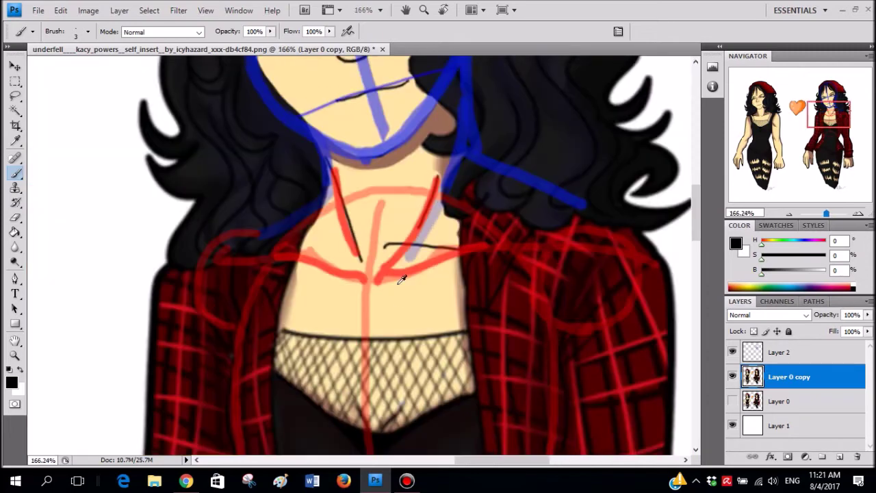
pyautogui.scroll(12, 397, 303)
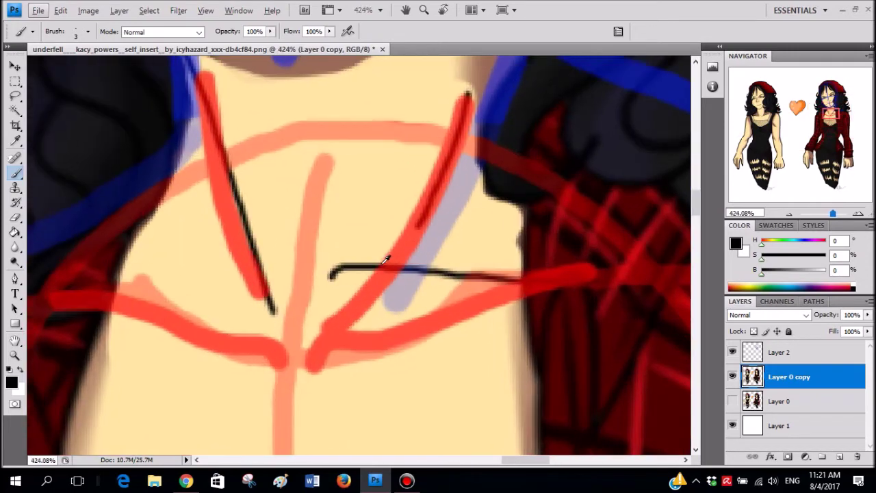
pyautogui.hotkey('ctrl', 'alt', 'z')
pyautogui.press('e')
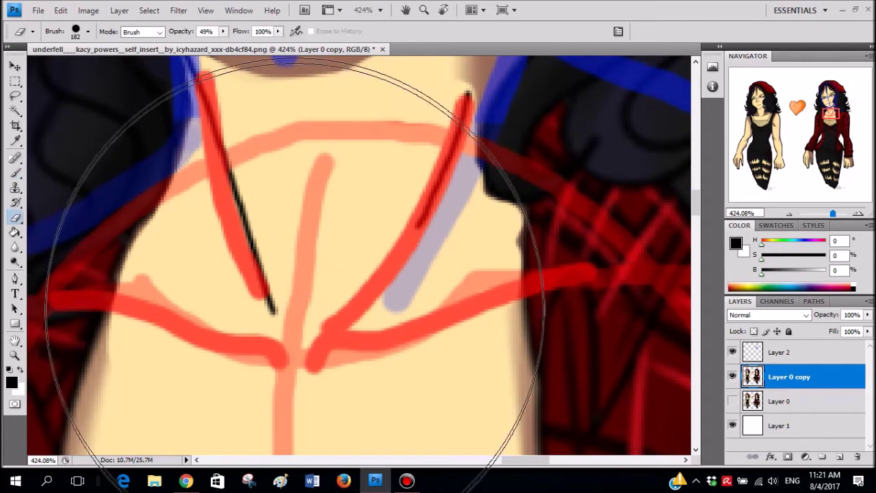
pyautogui.rightClick(320, 274)
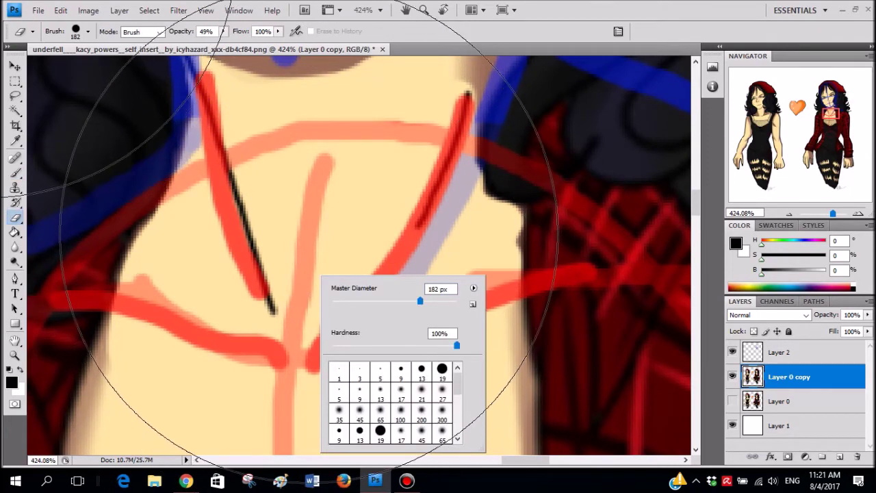
pyautogui.click(320, 222)
pyautogui.hotkey('ctrl', 'z')
pyautogui.press('b')
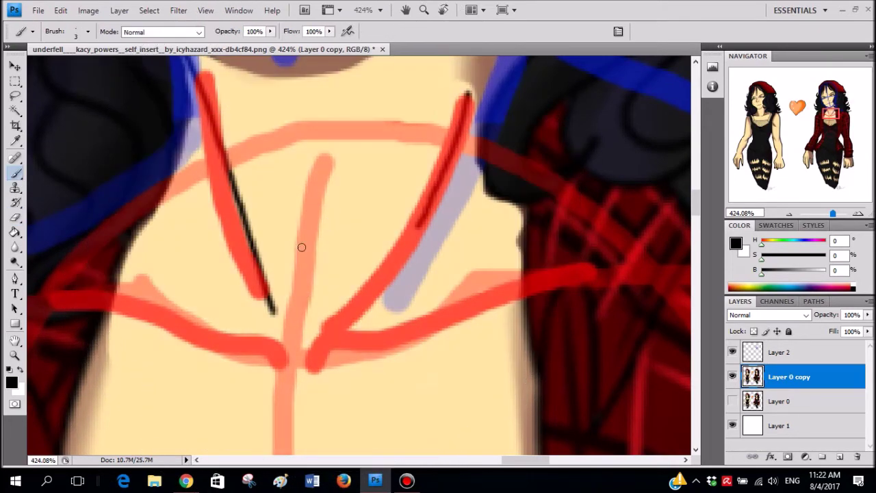
# - Paint sampled skin tone over the lower part of the left-hand neck muscle line with a 27 px brush
pyautogui.keyDown('alt'); pyautogui.click(277, 220); pyautogui.keyUp('alt')
pyautogui.rightClick(296, 260)
pyautogui.moveTo(271, 317); pyautogui.dragTo(209, 230)
pyautogui.hotkey('ctrl', 'z')
pyautogui.moveTo(253, 340); pyautogui.dragTo(205, 216)
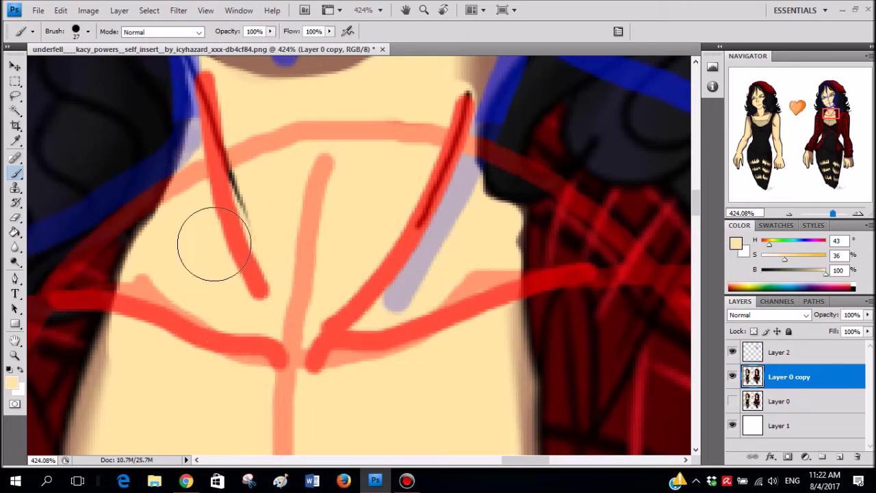
# - Restore black as the painting colour and reduce the brush diameter to 3 px
pyautogui.rightClick(327, 209)
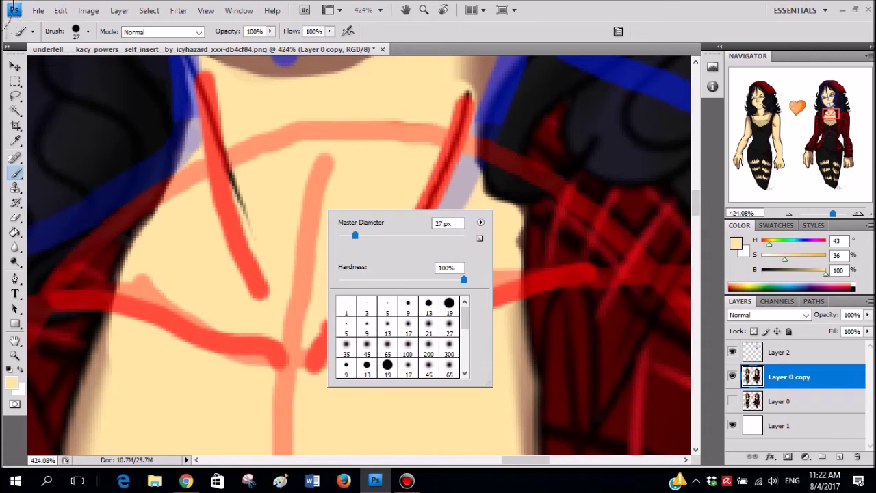
pyautogui.write('1')
pyautogui.press('Return')
pyautogui.press('d')
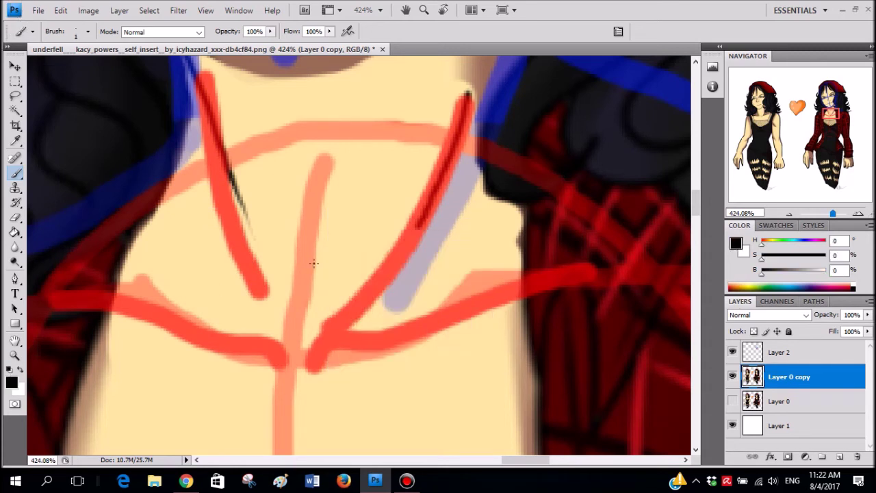
pyautogui.rightClick(510, 167)
pyautogui.press('Return')
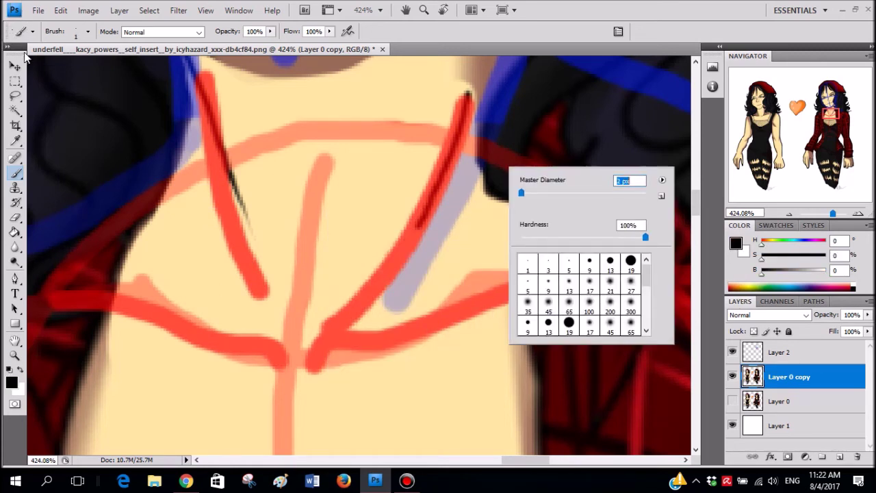
pyautogui.moveTo(331, 231); pyautogui.dragTo(346, 248)
pyautogui.hotkey('ctrl', 'z')
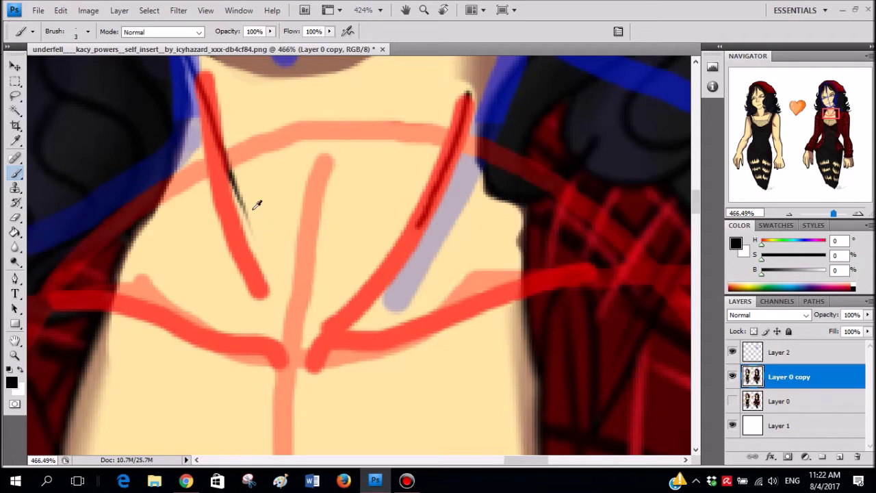
pyautogui.scroll(2, 251, 188)
pyautogui.scroll(-3, 253, 190)
pyautogui.click(239, 10)
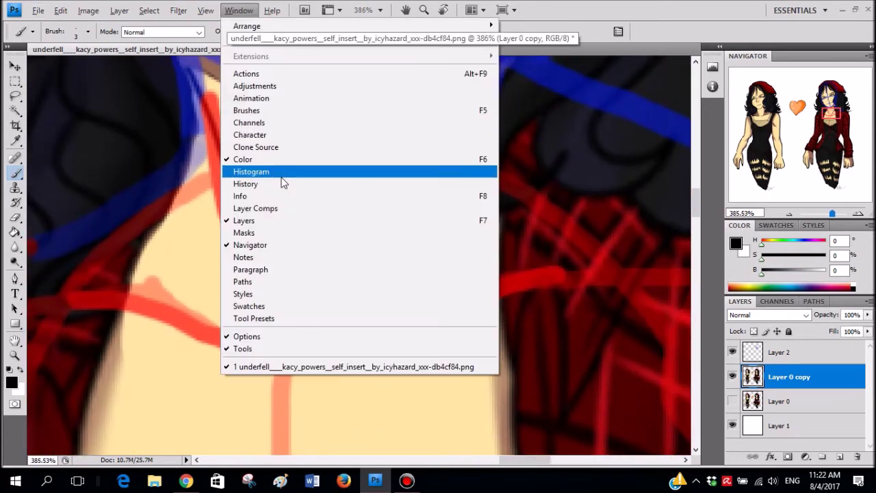
pyautogui.click(554, 228)
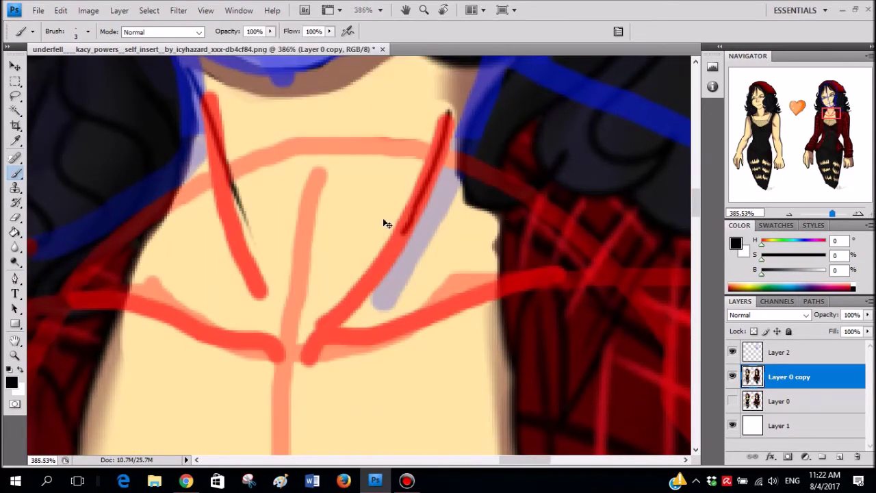
# - Try extending the left-hand neck muscle line in black down toward the collarbone
pyautogui.scroll(3, 401, 211)
pyautogui.moveTo(201, 190); pyautogui.dragTo(234, 252)
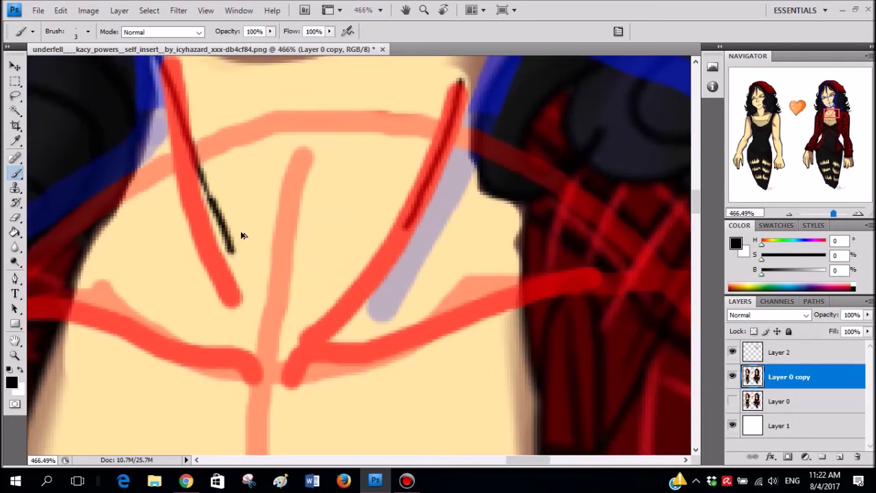
pyautogui.hotkey('ctrl', 'z')
pyautogui.moveTo(200, 182); pyautogui.dragTo(241, 265)
pyautogui.hotkey('ctrl', 'z')
# - Draw a curved black line for the right-hand collarbone from beside the chest's centre line out to the jacket edge
pyautogui.moveTo(318, 261); pyautogui.dragTo(370, 252)
pyautogui.hotkey('ctrl', 'z')
pyautogui.moveTo(301, 258); pyautogui.dragTo(490, 262)
pyautogui.hotkey('ctrl', 'z')
pyautogui.moveTo(302, 259)
pyautogui.mouseDown()
pyautogui.moveTo(385, 257)
pyautogui.moveTo(526, 279)
pyautogui.mouseUp()
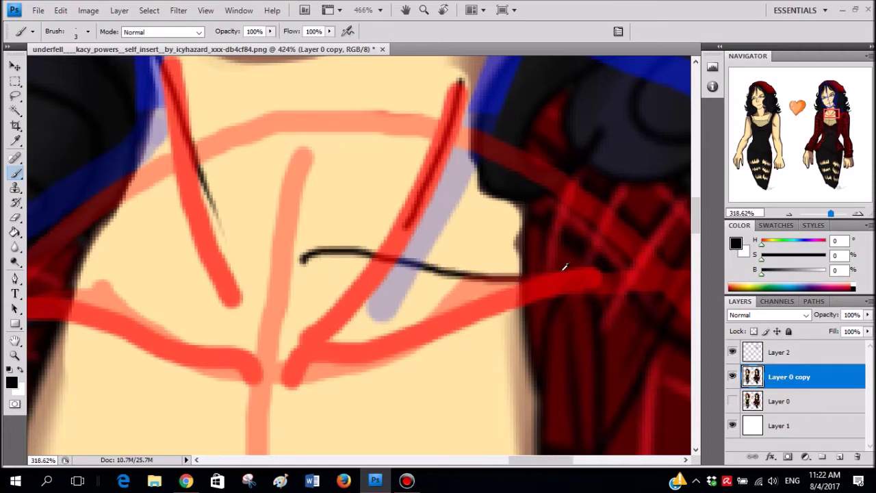
# - Try redrawing both collarbones as nearly level black lines from beside the chest's centre line out to the jacket edges
pyautogui.scroll(-4, 585, 273)
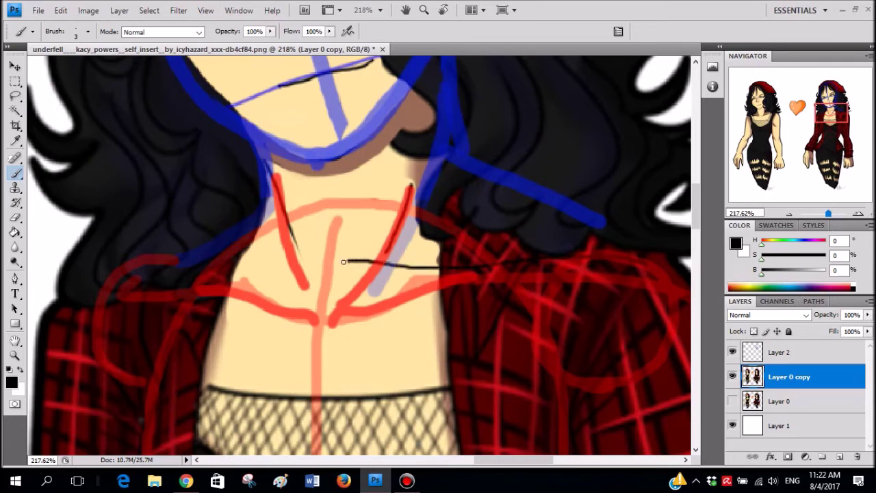
pyautogui.hotkey('ctrl', 'z')
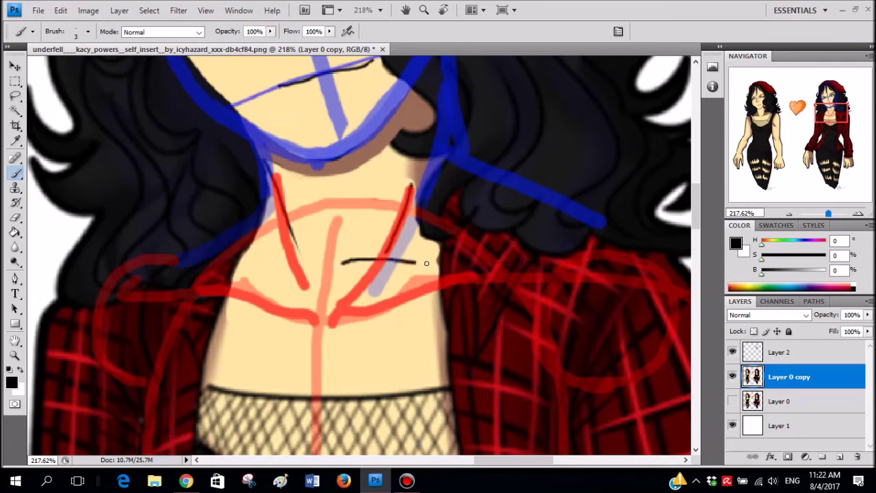
pyautogui.scroll(4, 338, 266)
pyautogui.moveTo(297, 250); pyautogui.dragTo(126, 257)
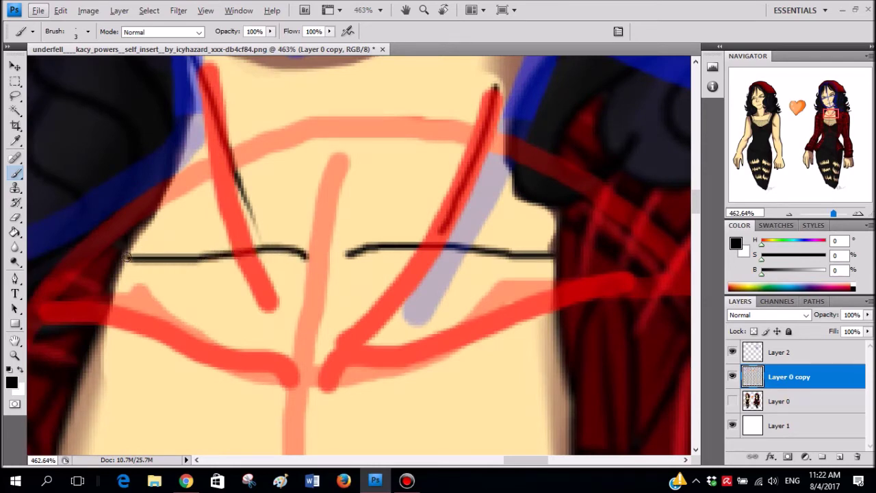
pyautogui.scroll(-6, 127, 257)
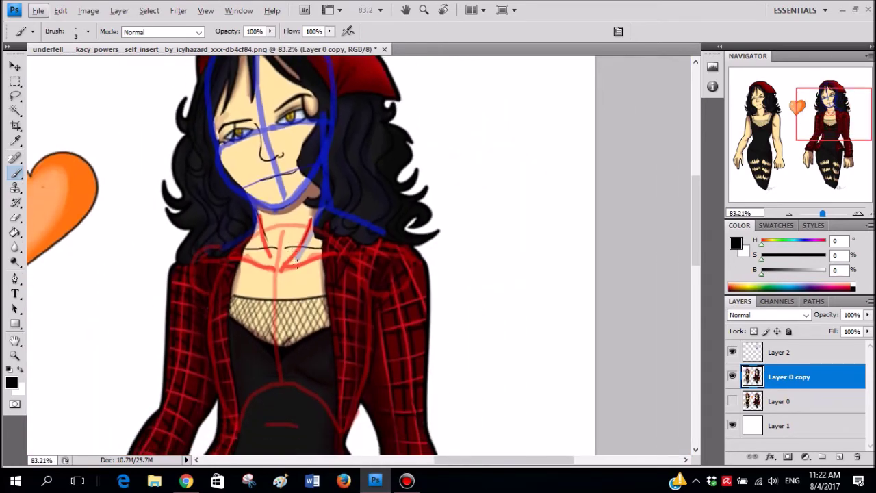
pyautogui.scroll(4, 294, 232)
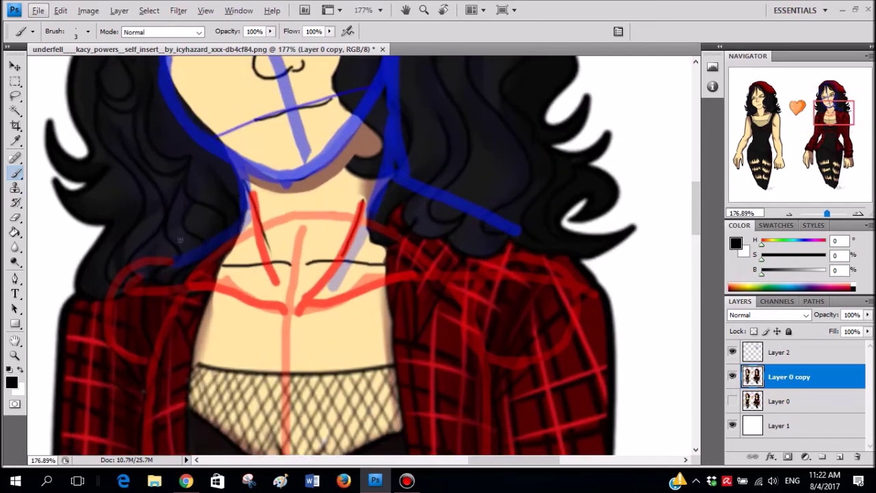
pyautogui.scroll(-3, 296, 261)
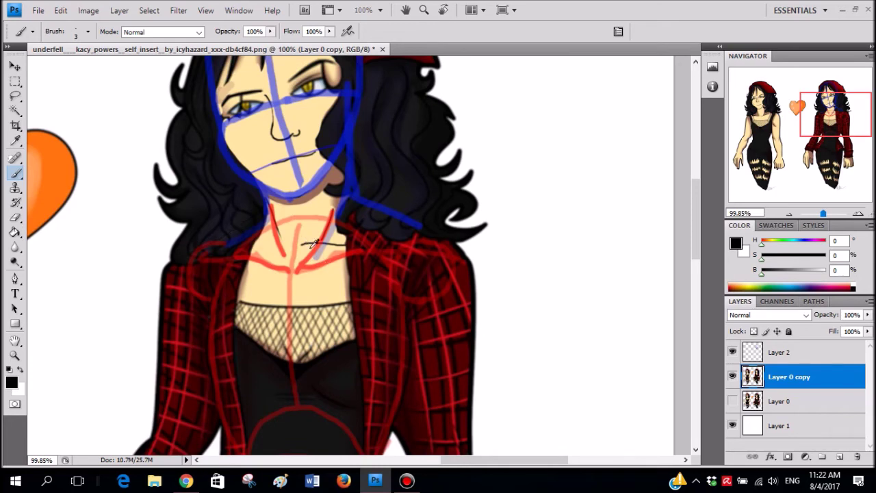
pyautogui.scroll(5, 311, 255)
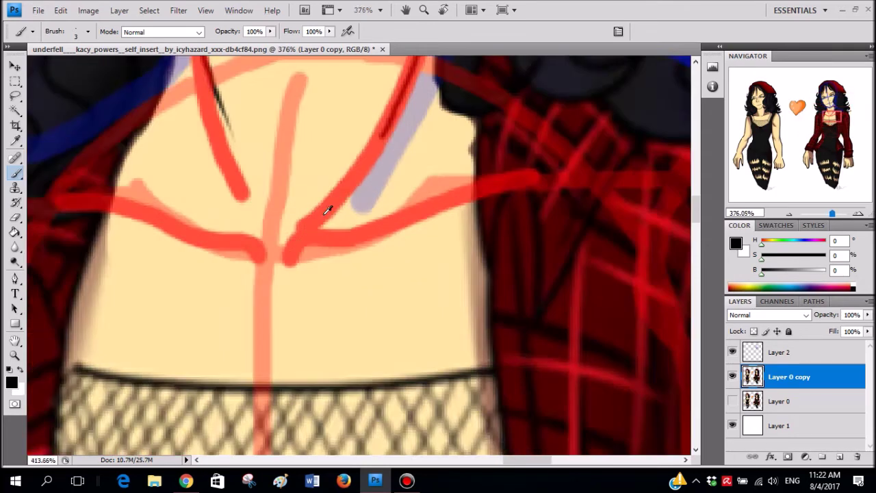
pyautogui.scroll(1, 301, 205)
pyautogui.hotkey('ctrl', 'alt', 'z')
# - Try fresh black strokes for the right-hand collarbone and undo them
pyautogui.moveTo(296, 246)
pyautogui.mouseDown()
pyautogui.moveTo(376, 233)
pyautogui.moveTo(508, 172)
pyautogui.mouseUp()
pyautogui.scroll(-3, 448, 200)
pyautogui.scroll(-3, 448, 200)
pyautogui.scroll(3, 445, 198)
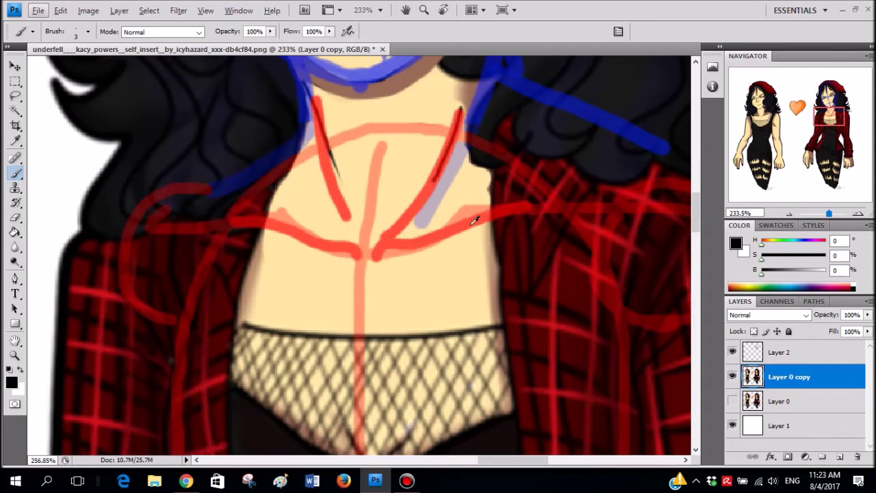
pyautogui.scroll(2, 472, 222)
pyautogui.moveTo(332, 199); pyautogui.dragTo(496, 199)
pyautogui.hotkey('ctrl', 'z')
pyautogui.hscroll(1, 573, 221)
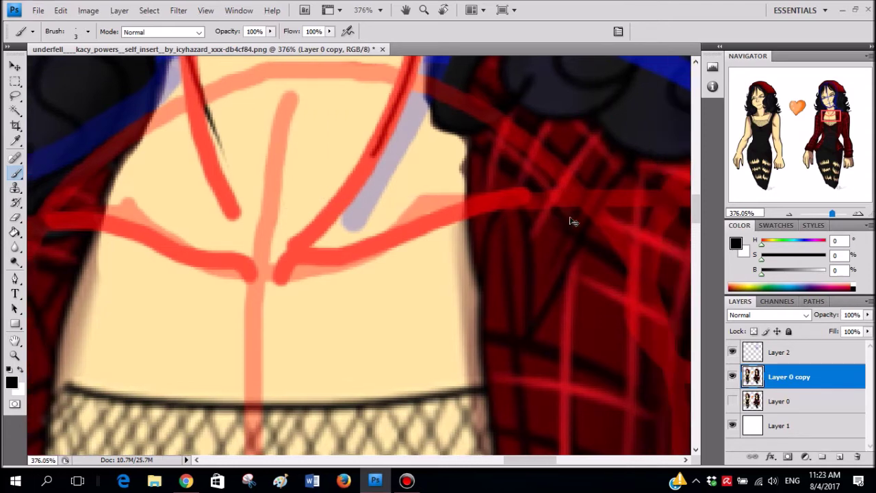
pyautogui.scroll(-3, 611, 207)
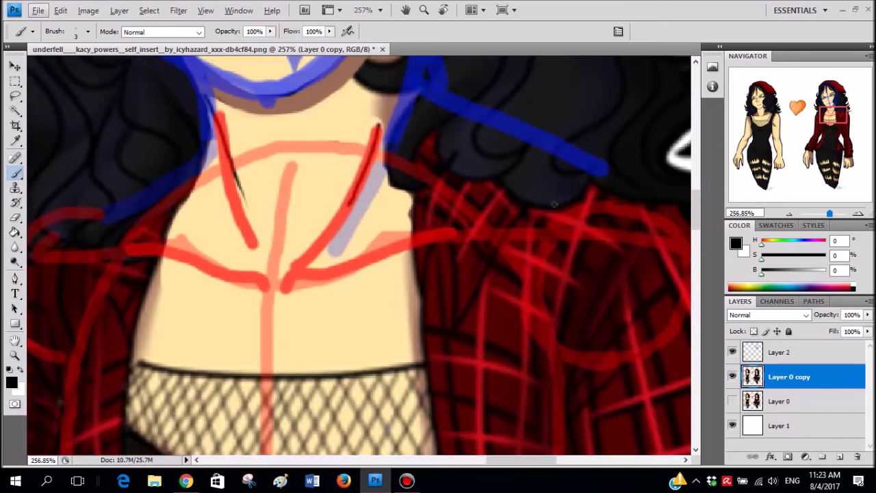
# - Draw both collarbones above the red guides as nearly level black lines with their inner ends curving down
pyautogui.moveTo(412, 238)
pyautogui.mouseDown()
pyautogui.moveTo(293, 236)
pyautogui.moveTo(414, 234)
pyautogui.moveTo(364, 230)
pyautogui.mouseUp()
pyautogui.hotkey('ctrl', 'z')
pyautogui.hotkey('ctrl', 'z')
pyautogui.hotkey('ctrl', 'z')
pyautogui.moveTo(295, 238); pyautogui.dragTo(302, 235)
pyautogui.moveTo(362, 231); pyautogui.dragTo(404, 234)
pyautogui.scroll(5, 269, 238)
pyautogui.moveTo(262, 242)
pyautogui.mouseDown()
pyautogui.moveTo(220, 221)
pyautogui.moveTo(26, 231)
pyautogui.mouseUp()
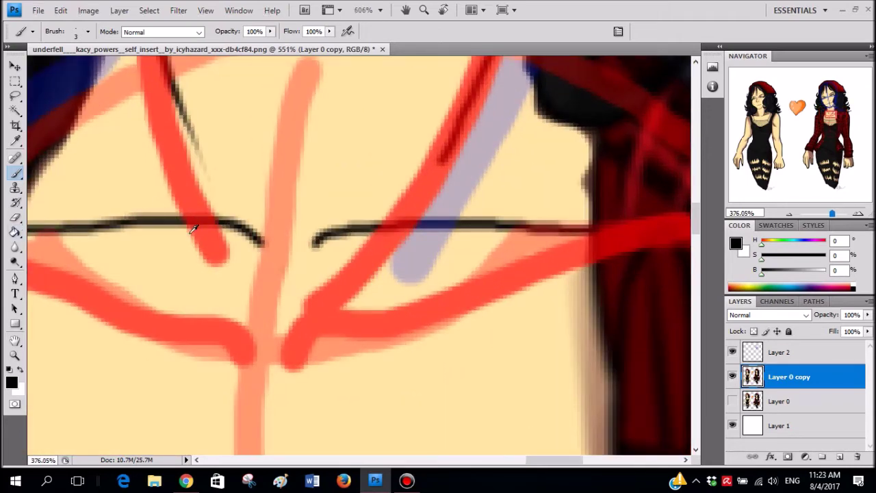
# - Hide the Layer 2 guides and compare the right-hand character's new collarbones with the left-hand character at several magnifications
pyautogui.scroll(-8, 194, 228)
pyautogui.scroll(-1, 235, 213)
pyautogui.scroll(-3, 235, 214)
pyautogui.scroll(5, 235, 214)
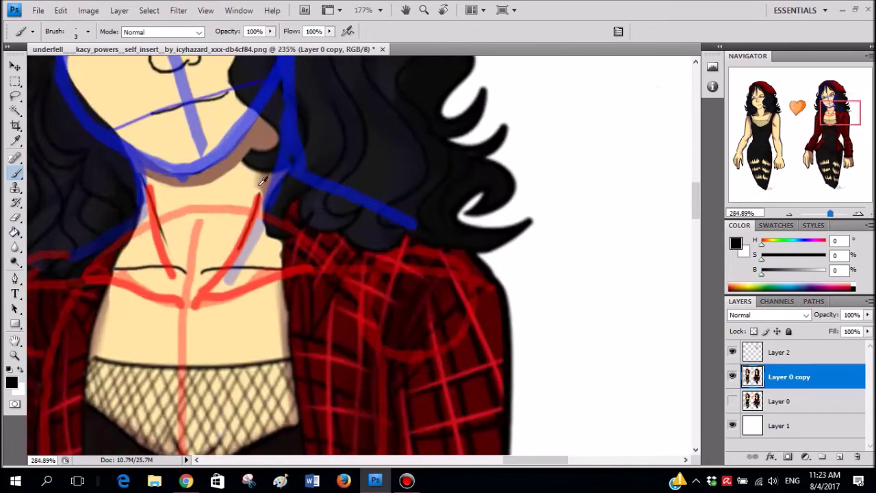
pyautogui.click(732, 353)
pyautogui.scroll(-6, 272, 277)
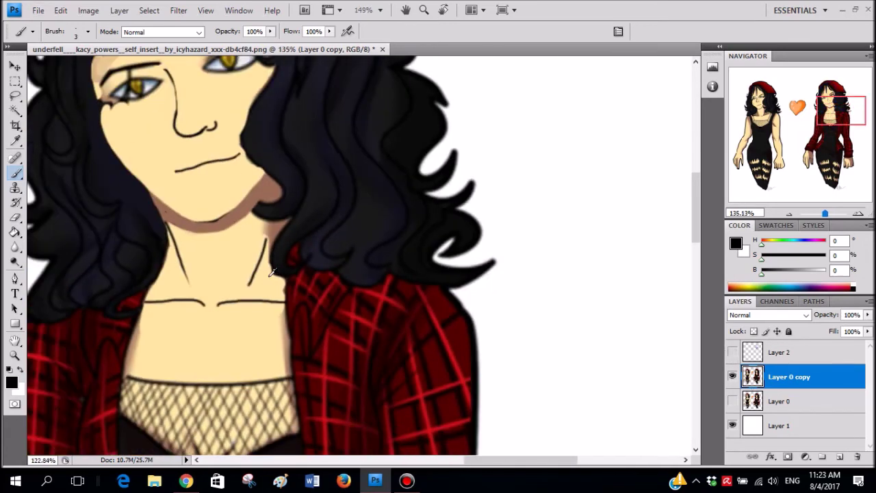
pyautogui.scroll(-3, 321, 255)
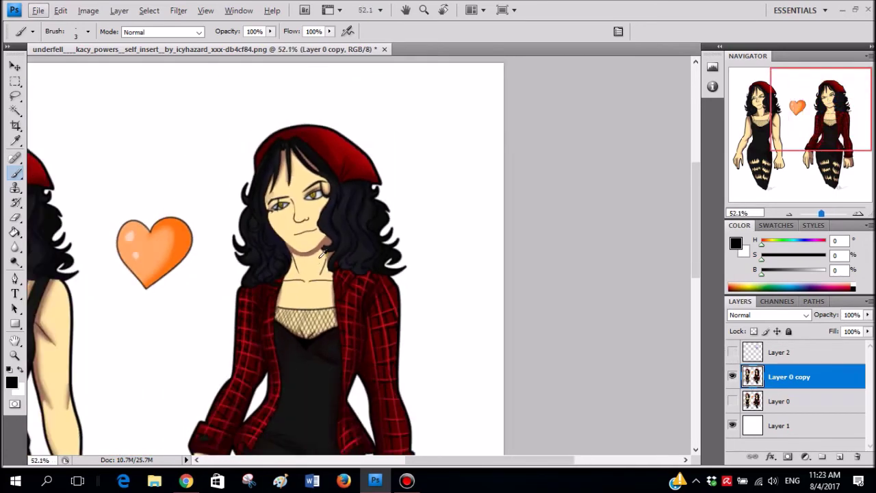
pyautogui.scroll(-1, 321, 261)
pyautogui.hscroll(-1, 322, 261)
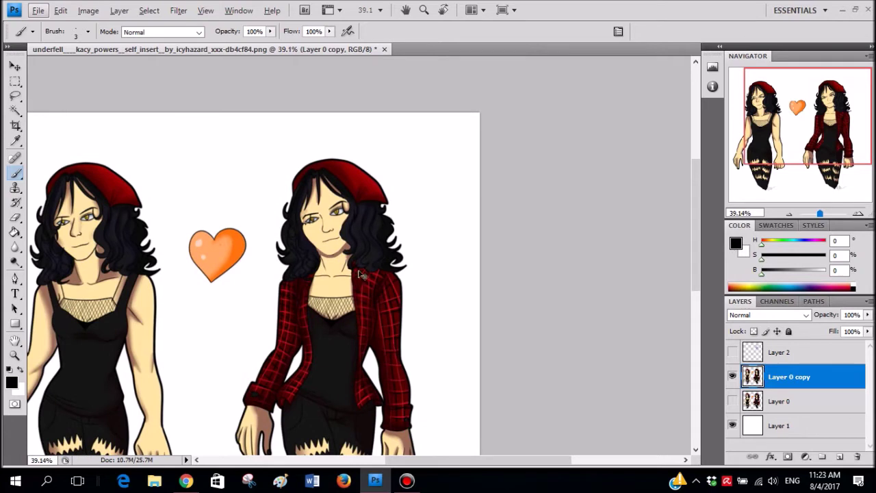
pyautogui.hscroll(-1, 363, 274)
pyautogui.scroll(1, 369, 270)
pyautogui.hscroll(-1, 383, 276)
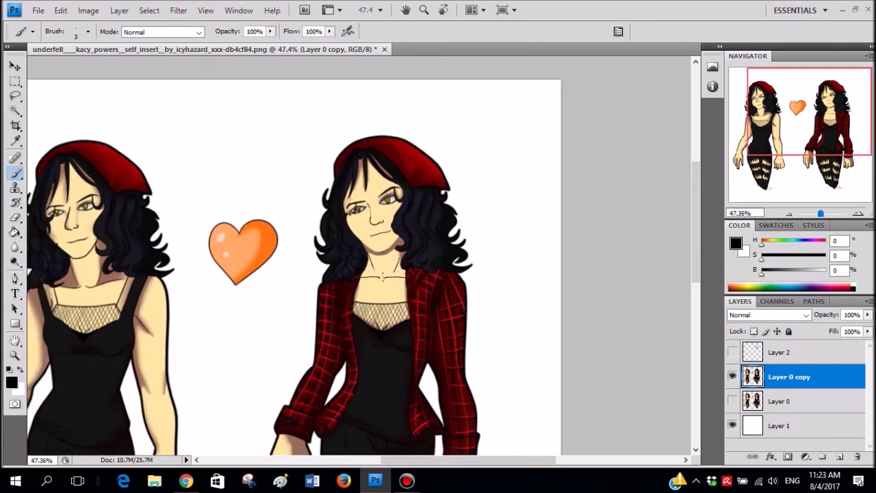
pyautogui.hscroll(-3, 146, 290)
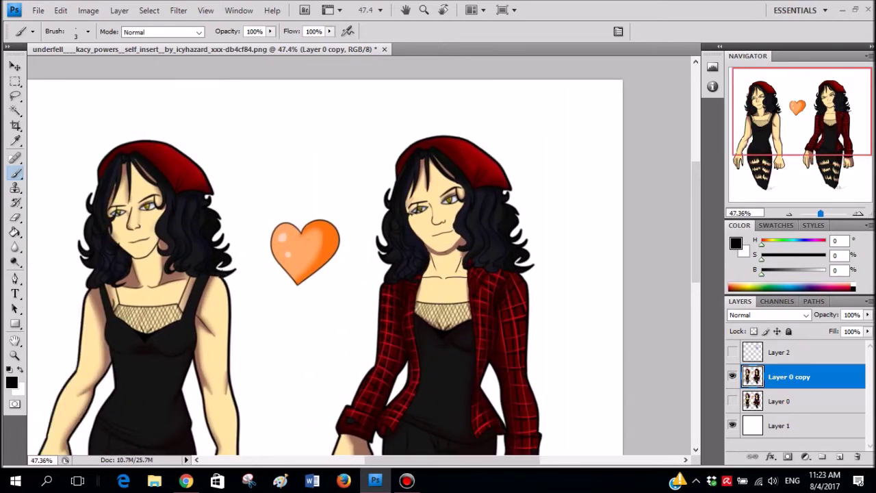
pyautogui.scroll(3, 501, 257)
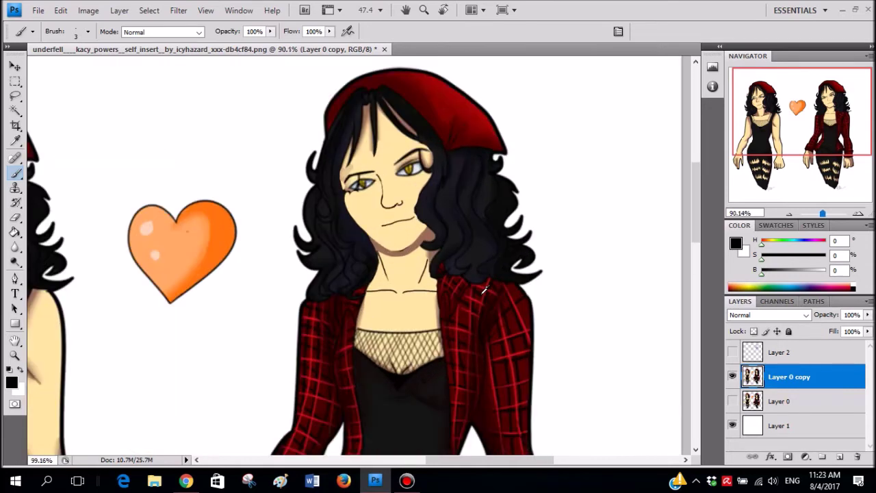
# - Undo the level collarbone lines and the straight test stroke across the shoulders, and show the Layer 2 guides again
pyautogui.moveTo(360, 313); pyautogui.dragTo(169, 316)
pyautogui.hotkey('ctrl', 'alt', 'z')
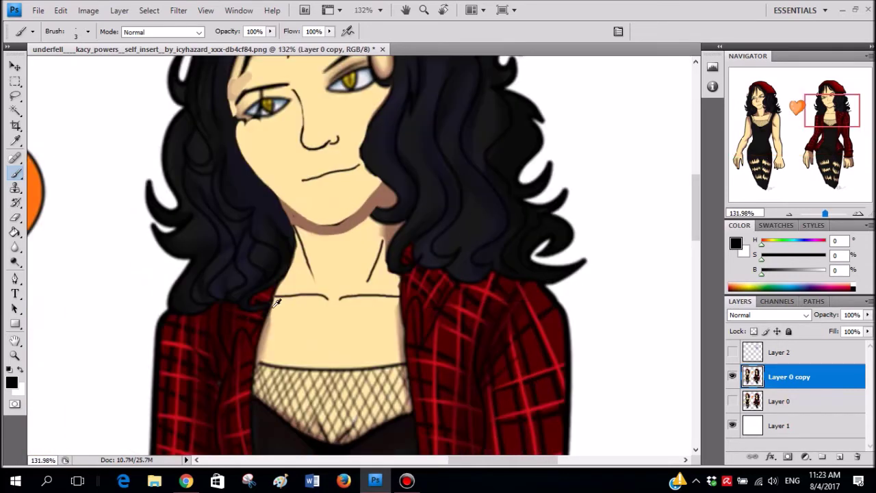
pyautogui.scroll(3, 278, 301)
pyautogui.hotkey('ctrl', 'alt', 'z')
pyautogui.hotkey('ctrl', 'alt', 'z')
pyautogui.moveTo(554, 278)
pyautogui.mouseDown()
pyautogui.moveTo(240, 298)
pyautogui.moveTo(147, 313)
pyautogui.moveTo(554, 283)
pyautogui.moveTo(164, 325)
pyautogui.mouseUp()
pyautogui.hotkey('ctrl', 'alt', 'z')
pyautogui.hotkey('ctrl', 'alt', 'z')
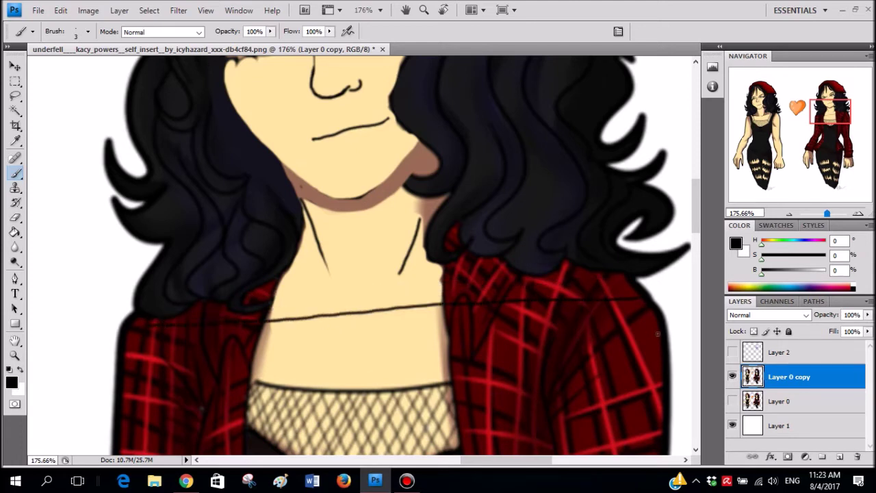
pyautogui.click(732, 351)
pyautogui.hotkey('ctrl', 'alt', 'z')
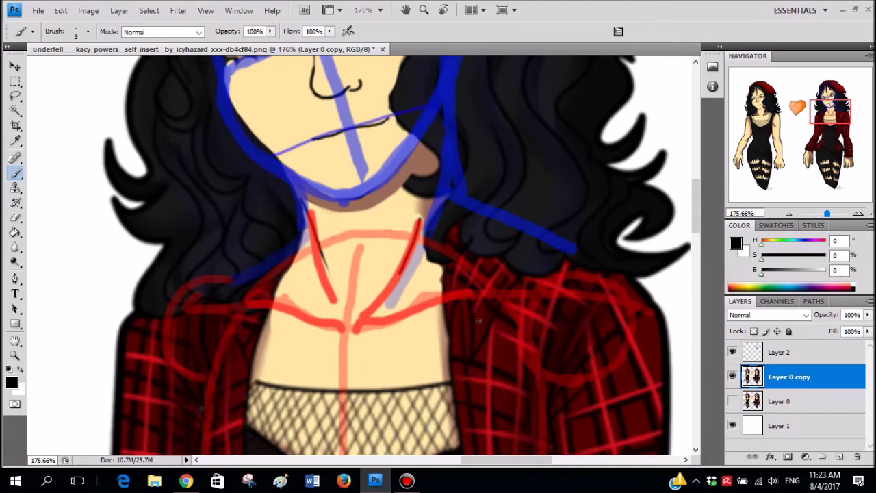
# - Try fading the red collarbone guides on Layer 2 with a 23 px eraser at 49% opacity, and undo the erasing
pyautogui.scroll(2, 421, 301)
pyautogui.press('e')
pyautogui.rightClick(414, 303)
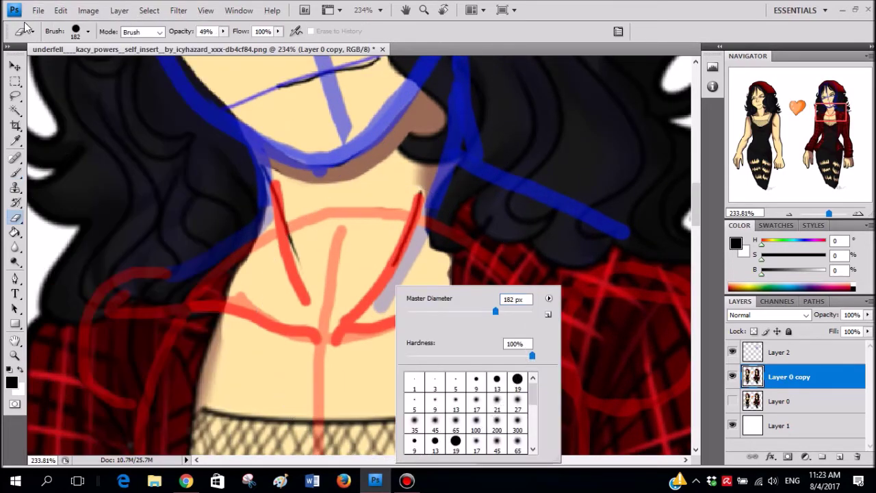
pyautogui.moveTo(248, 308)
pyautogui.mouseDown()
pyautogui.moveTo(242, 340)
pyautogui.moveTo(284, 321)
pyautogui.moveTo(275, 316)
pyautogui.moveTo(285, 327)
pyautogui.moveTo(248, 299)
pyautogui.moveTo(301, 342)
pyautogui.moveTo(385, 327)
pyautogui.moveTo(370, 339)
pyautogui.moveTo(416, 307)
pyautogui.moveTo(425, 315)
pyautogui.moveTo(437, 295)
pyautogui.moveTo(367, 324)
pyautogui.moveTo(332, 314)
pyautogui.moveTo(239, 332)
pyautogui.mouseUp()
pyautogui.hotkey('ctrl', 'z')
pyautogui.click(812, 352)
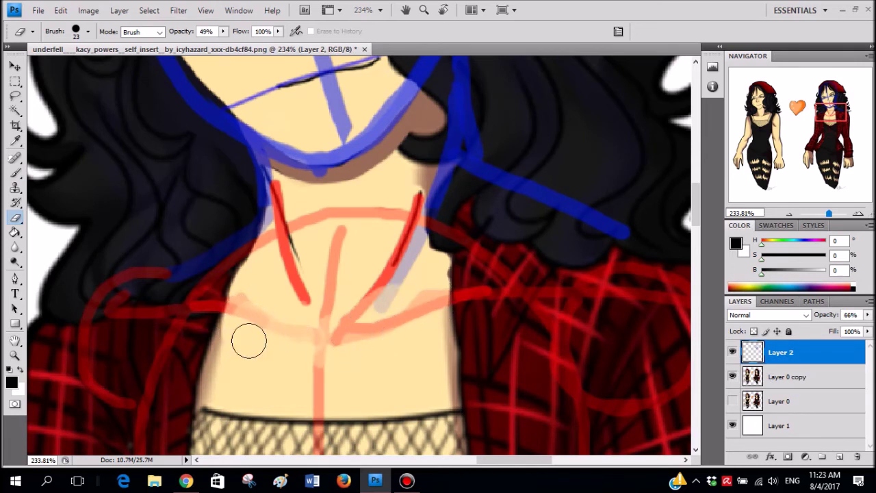
pyautogui.scroll(-3, 258, 319)
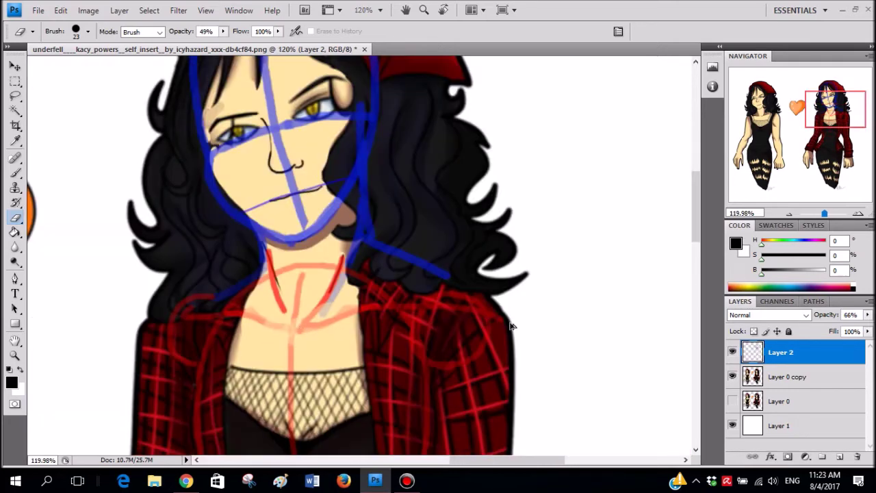
pyautogui.click(760, 376)
pyautogui.hotkey('ctrl', 'z')
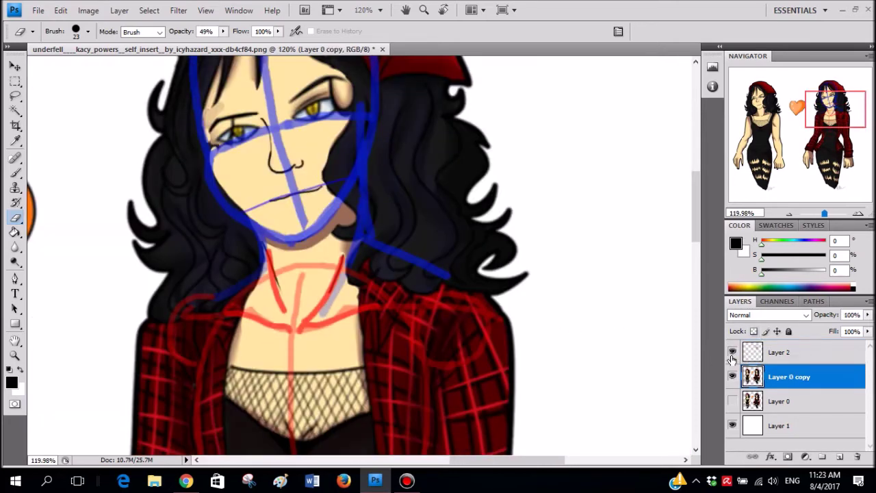
# - Draw the right-hand collarbone on Layer 0 copy with the 3 px black brush, following its red guide out to the jacket edge
pyautogui.click(732, 352)
pyautogui.press('b')
pyautogui.press('x')
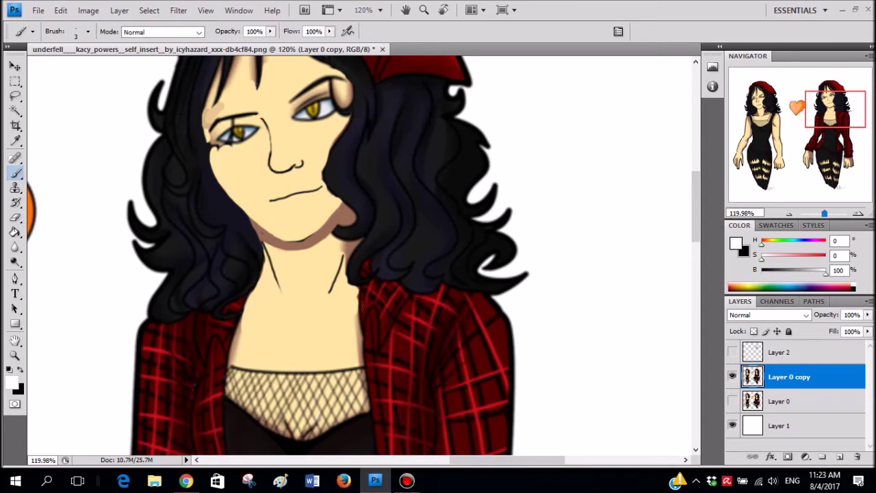
pyautogui.scroll(3, 469, 281)
pyautogui.click(732, 352)
pyautogui.scroll(3, 242, 328)
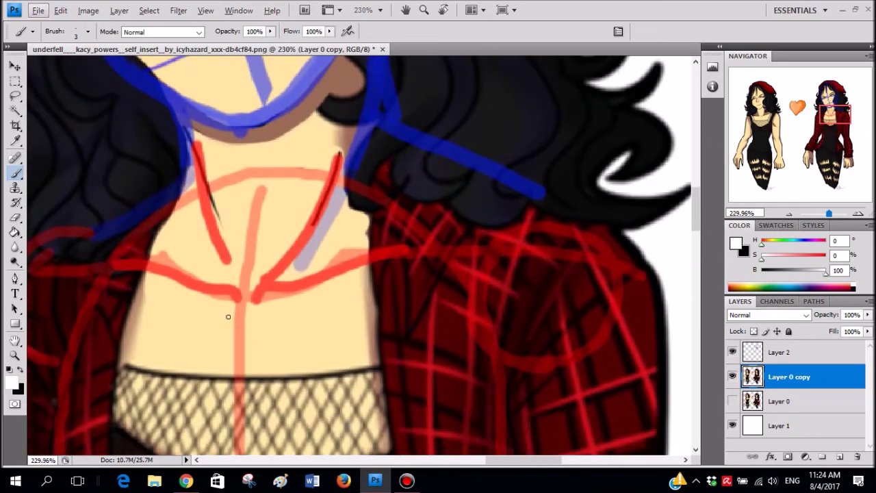
pyautogui.rightClick(229, 301)
pyautogui.click(259, 279)
pyautogui.scroll(3, 269, 277)
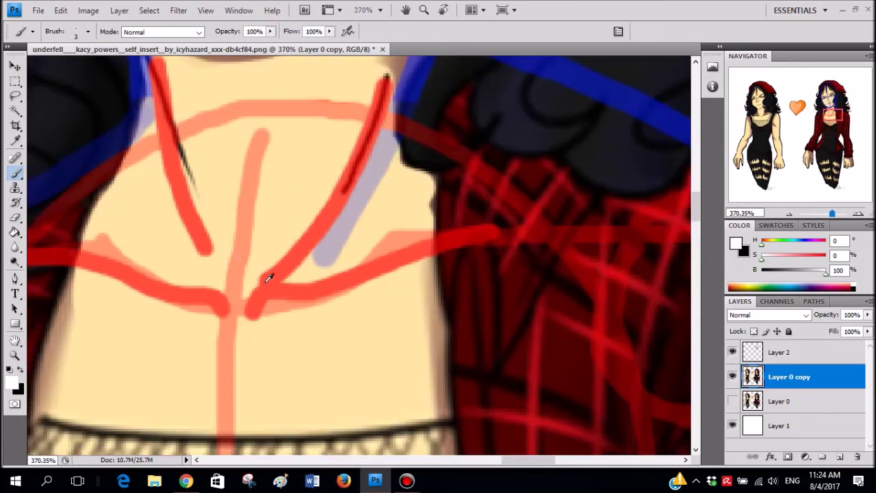
pyautogui.press('x')
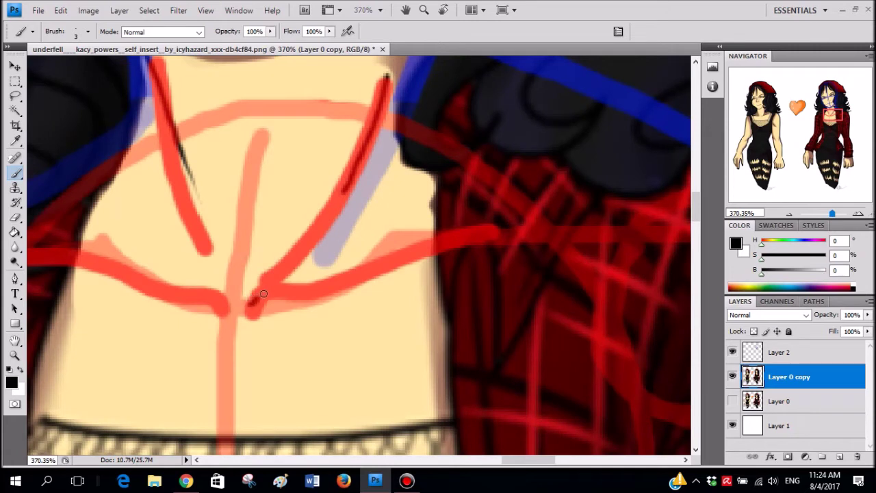
pyautogui.moveTo(294, 291)
pyautogui.mouseDown()
pyautogui.moveTo(364, 275)
pyautogui.moveTo(430, 245)
pyautogui.mouseUp()
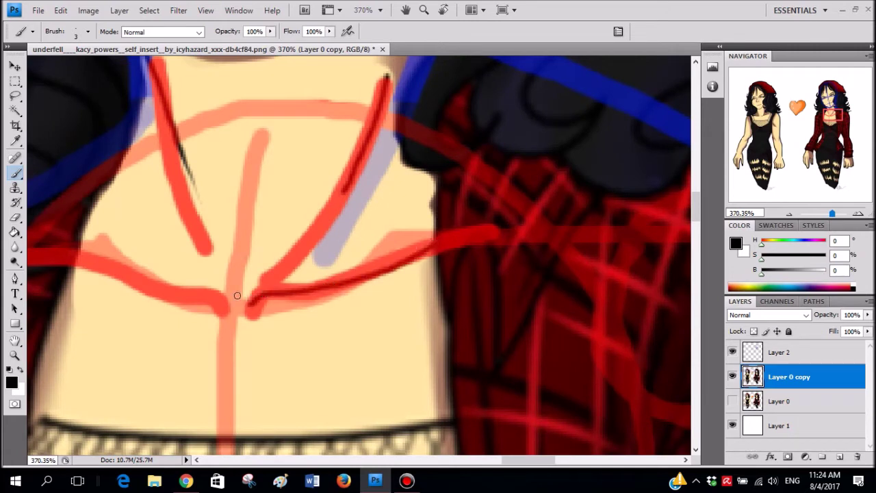
# - Draw the matching left-hand collarbone in black along its red guide, from beside the chest's centre line to the jacket edge
pyautogui.moveTo(210, 297)
pyautogui.mouseDown()
pyautogui.moveTo(96, 262)
pyautogui.moveTo(188, 273)
pyautogui.moveTo(272, 295)
pyautogui.moveTo(296, 313)
pyautogui.mouseUp()
pyautogui.hotkey('ctrl', 'z')
pyautogui.hscroll(-2, 103, 268)
pyautogui.hotkey('ctrl', 'z')
pyautogui.moveTo(274, 296)
pyautogui.mouseDown()
pyautogui.moveTo(227, 290)
pyautogui.moveTo(144, 255)
pyautogui.mouseUp()
# - Hide the Layer 2 guides and extend both neck muscle lines in black down toward the inner ends of the collarbones
pyautogui.scroll(-1, 255, 273)
pyautogui.scroll(-5, 256, 273)
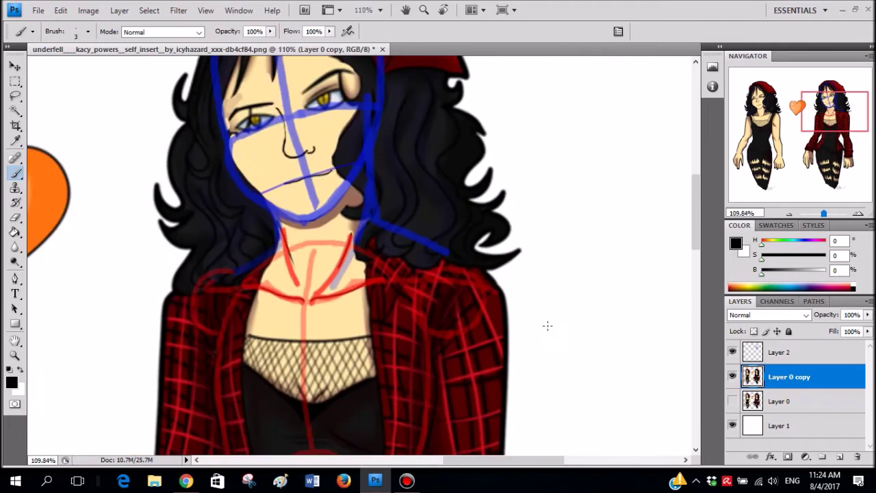
pyautogui.click(732, 351)
pyautogui.scroll(-3, 432, 236)
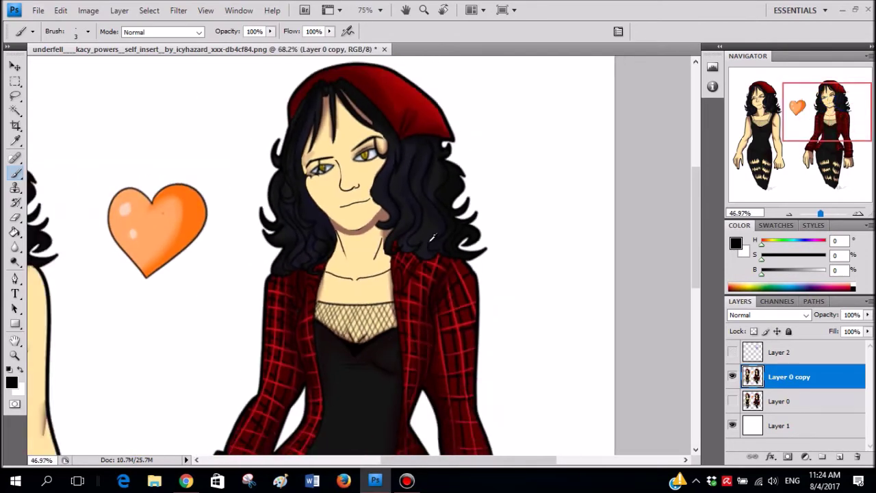
pyautogui.scroll(9, 420, 237)
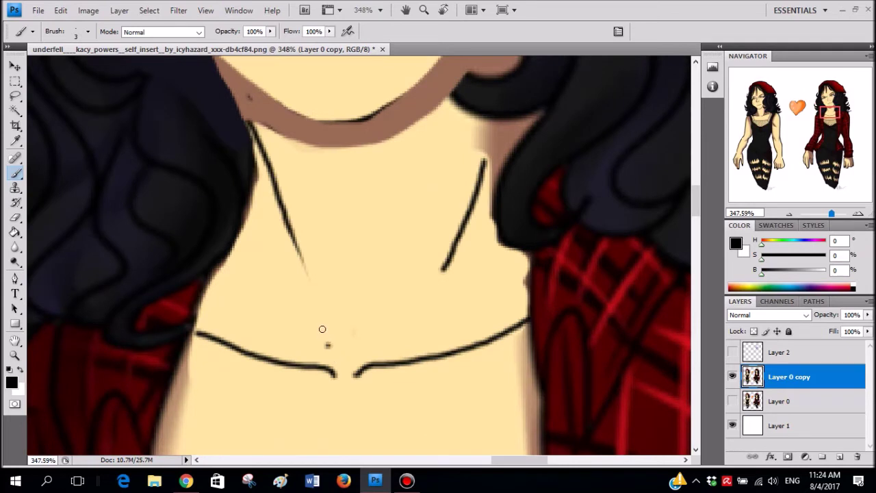
pyautogui.moveTo(323, 329); pyautogui.dragTo(292, 245)
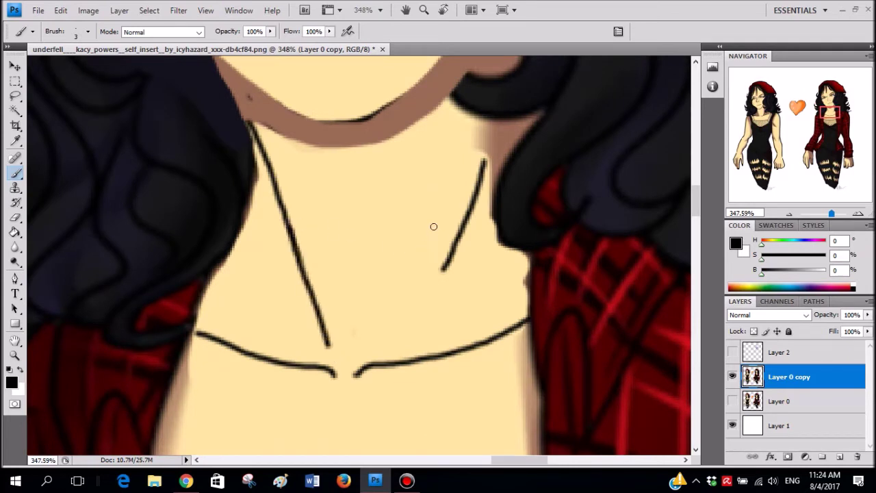
pyautogui.moveTo(438, 277); pyautogui.dragTo(395, 329)
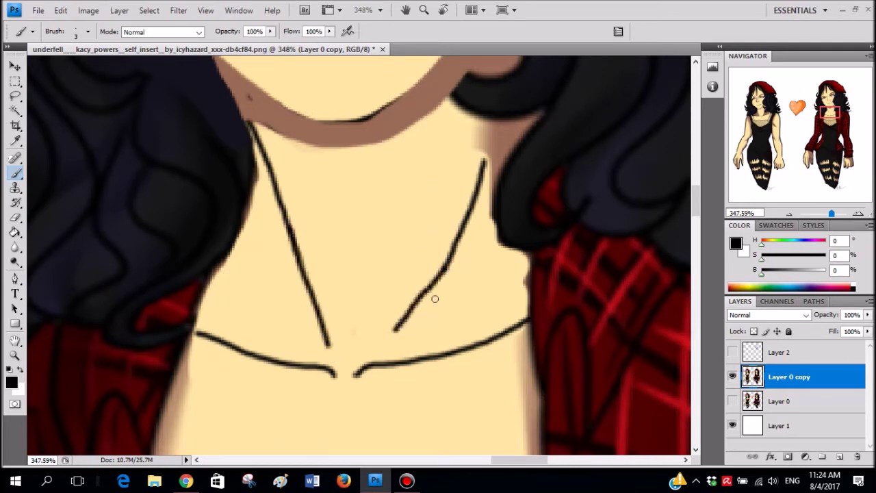
# - Sample the skin tone and paint over the lower end of the right-hand neck muscle line to shorten it
pyautogui.press('x')
pyautogui.hotkey('ctrl', 'z')
pyautogui.keyDown('alt'); pyautogui.click(442, 242); pyautogui.keyUp('alt')
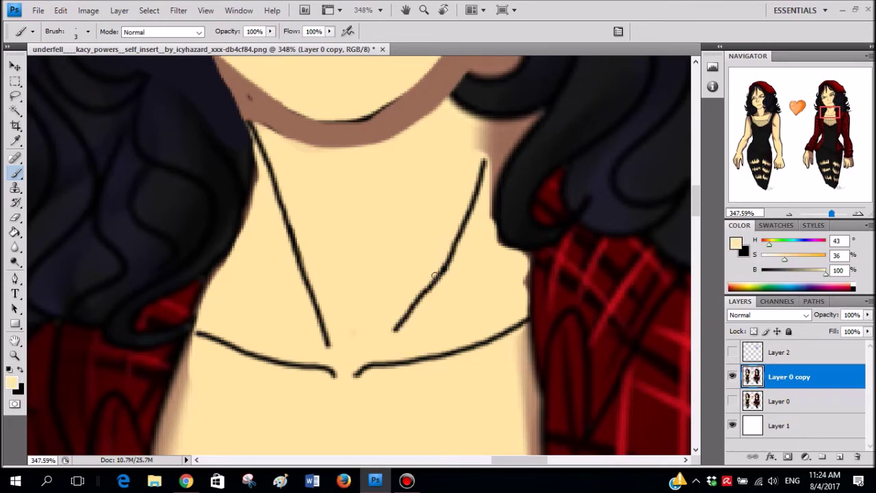
pyautogui.moveTo(396, 327)
pyautogui.mouseDown()
pyautogui.moveTo(437, 270)
pyautogui.moveTo(388, 338)
pyautogui.moveTo(420, 281)
pyautogui.moveTo(393, 331)
pyautogui.mouseUp()
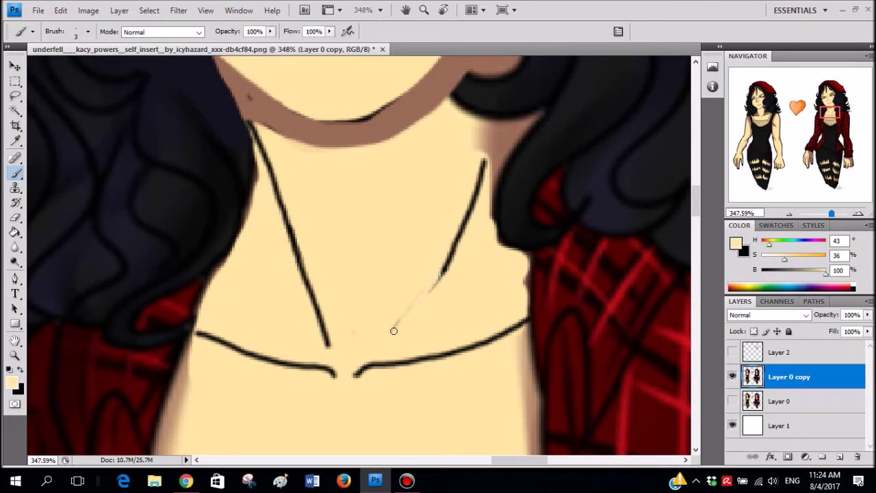
# - Try skin-coloured strokes across the right-hand character's chest and jacket, and undo them
pyautogui.scroll(-5, 472, 217)
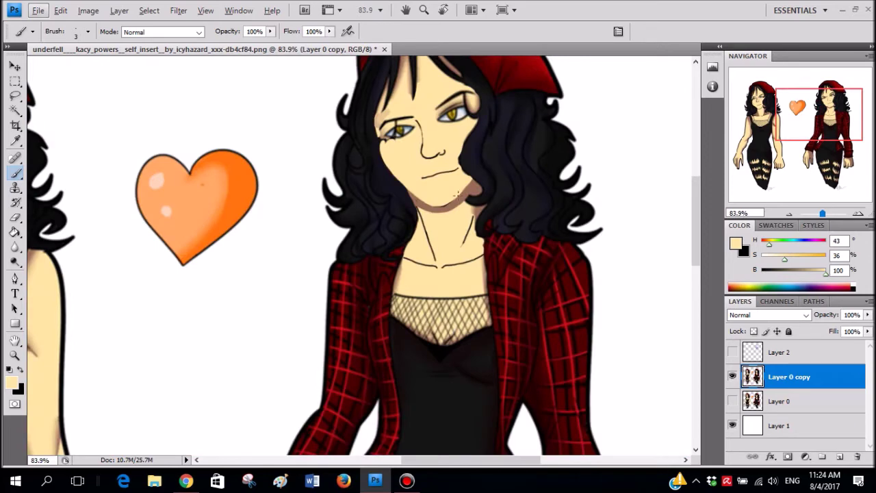
pyautogui.scroll(-3, 458, 225)
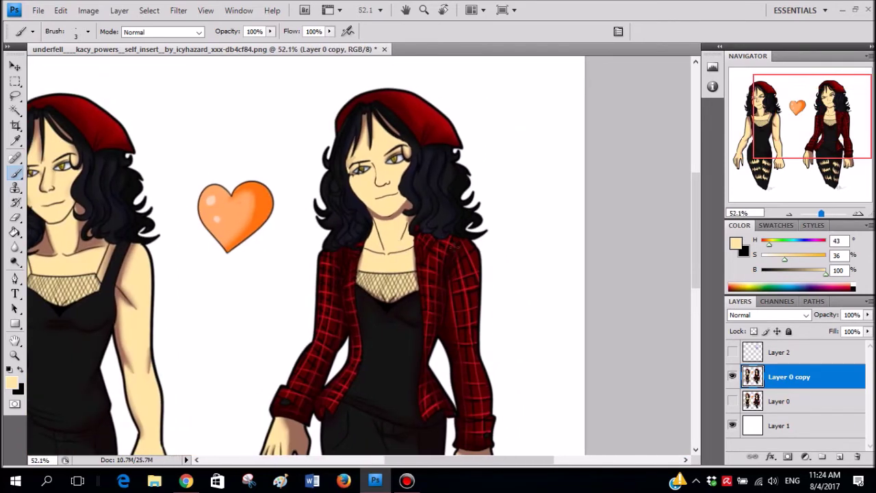
pyautogui.scroll(5, 448, 252)
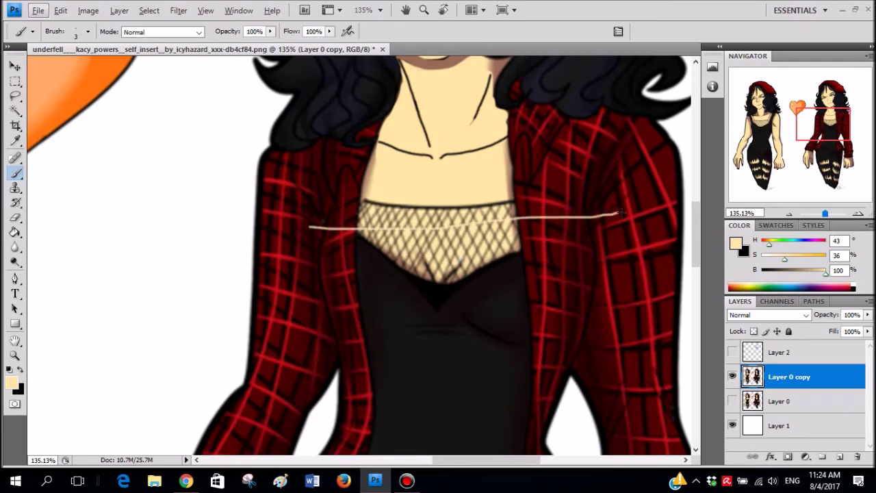
pyautogui.moveTo(312, 197); pyautogui.dragTo(651, 199)
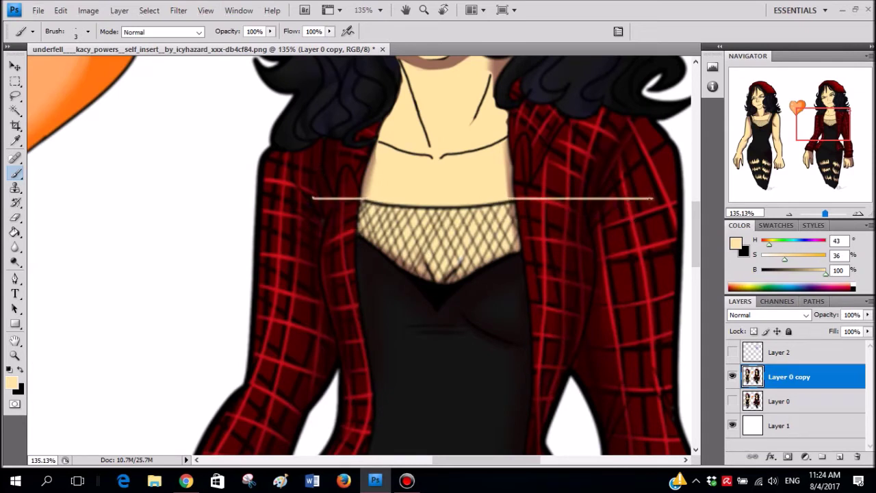
pyautogui.hotkey('ctrl', 'z')
pyautogui.moveTo(325, 216); pyautogui.dragTo(684, 179)
pyautogui.hotkey('ctrl', 'z')
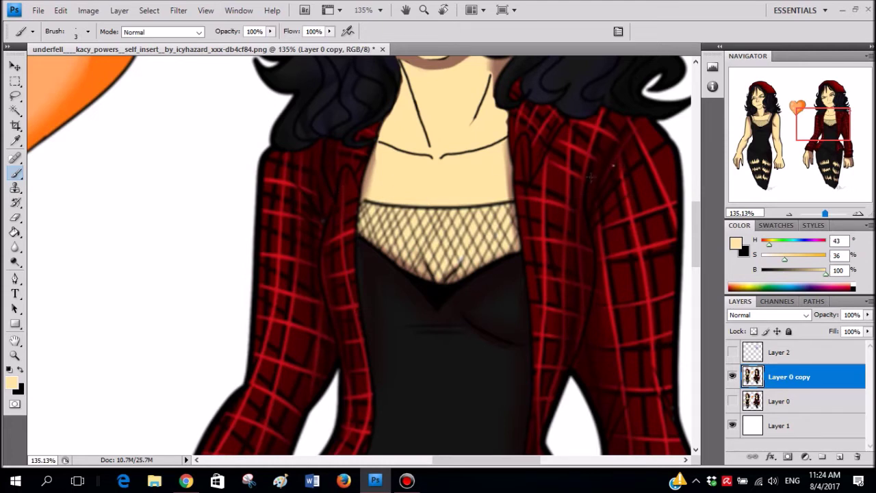
pyautogui.moveTo(587, 260)
pyautogui.mouseDown()
pyautogui.moveTo(548, 306)
pyautogui.moveTo(458, 295)
pyautogui.mouseUp()
pyautogui.hotkey('ctrl', 'z')
pyautogui.scroll(-3, 445, 273)
pyautogui.scroll(2, 440, 254)
pyautogui.scroll(1, 440, 253)
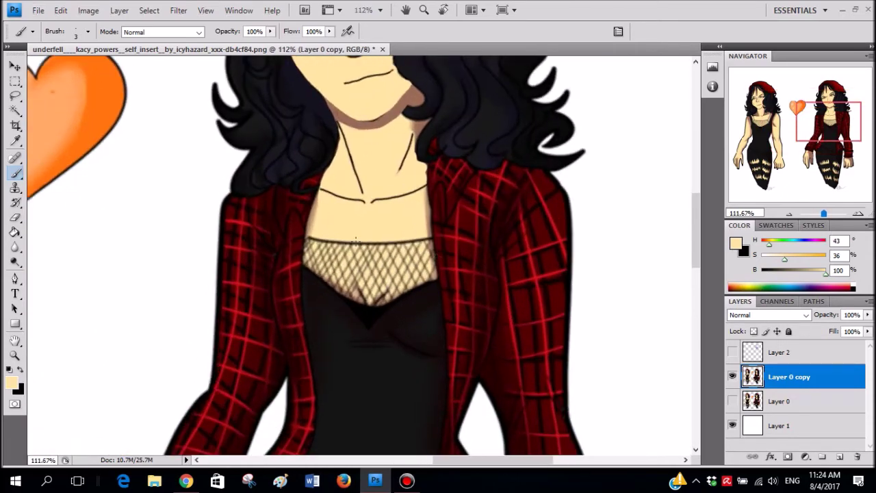
pyautogui.hotkey('ctrl', 'z')
# - Examine the right-hand character's proportions from the face and chest down to the hips and hands, comparing them with the left-hand figure
pyautogui.scroll(-4, 444, 257)
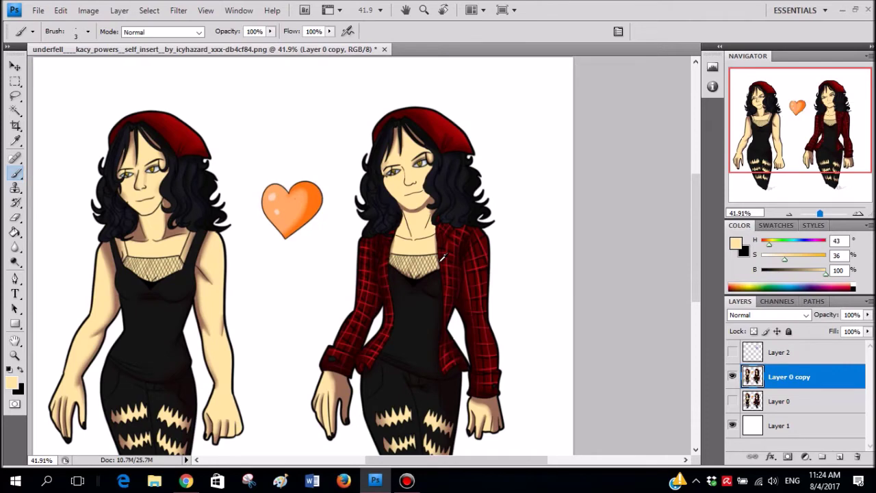
pyautogui.scroll(4, 443, 257)
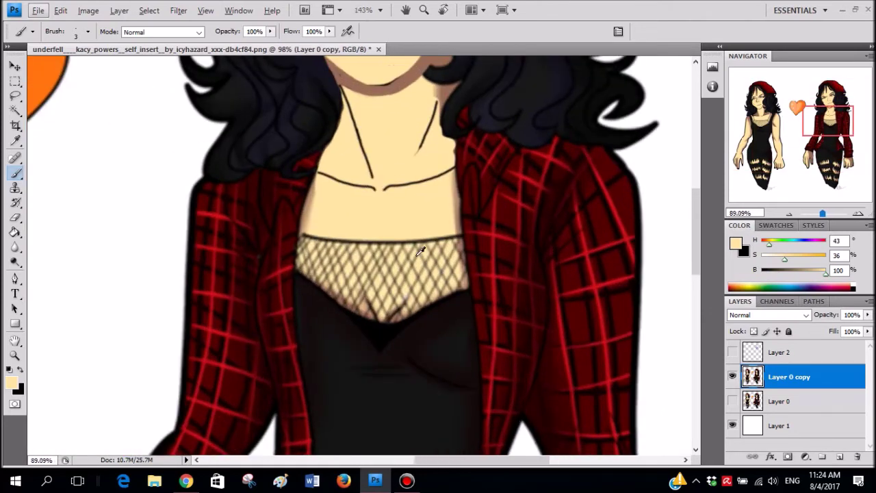
pyautogui.scroll(-3, 420, 251)
pyautogui.scroll(-5, 386, 248)
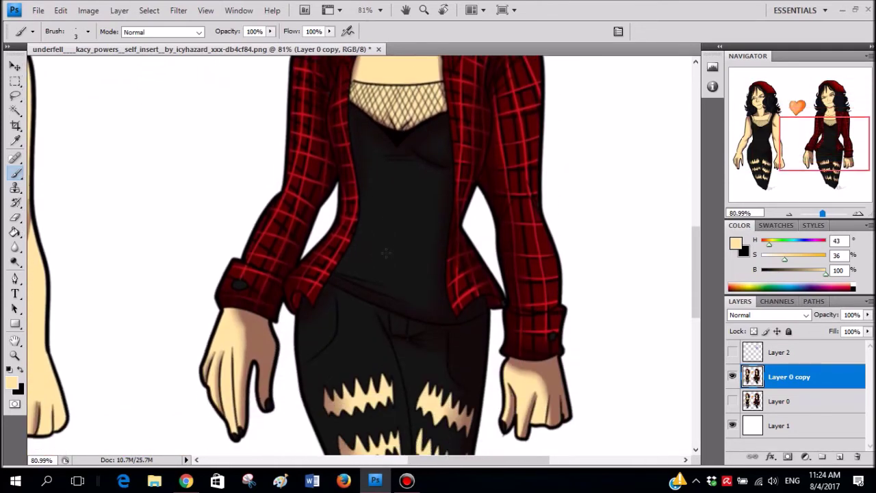
pyautogui.scroll(-4, 386, 248)
pyautogui.scroll(3, 392, 176)
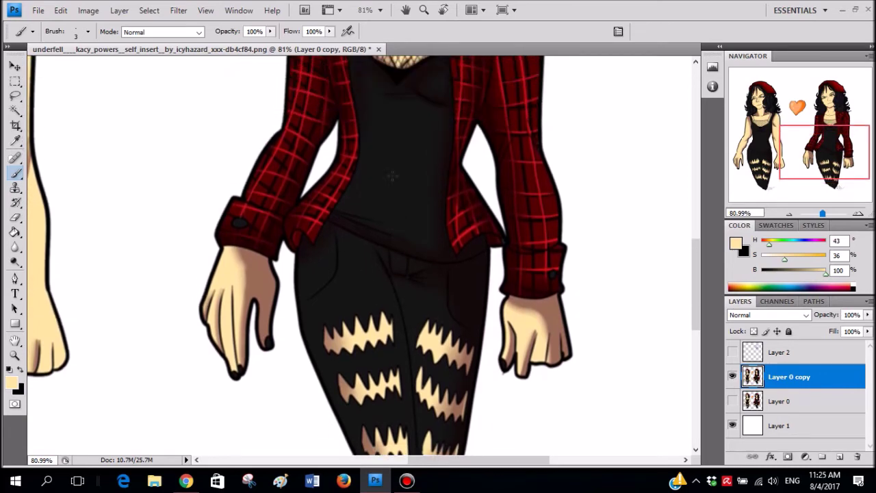
pyautogui.scroll(2, 418, 345)
pyautogui.scroll(3, 417, 346)
pyautogui.moveTo(405, 301)
pyautogui.mouseDown()
pyautogui.moveTo(487, 401)
pyautogui.moveTo(438, 330)
pyautogui.mouseUp()
pyautogui.hotkey('ctrl', 'z')
pyautogui.scroll(-5, 429, 342)
pyautogui.scroll(-3, 429, 339)
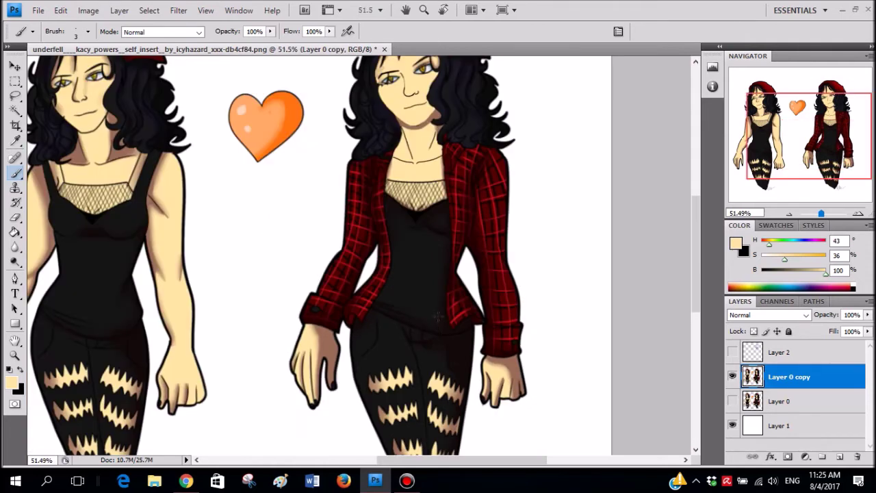
pyautogui.scroll(2, 437, 287)
pyautogui.scroll(1, 442, 259)
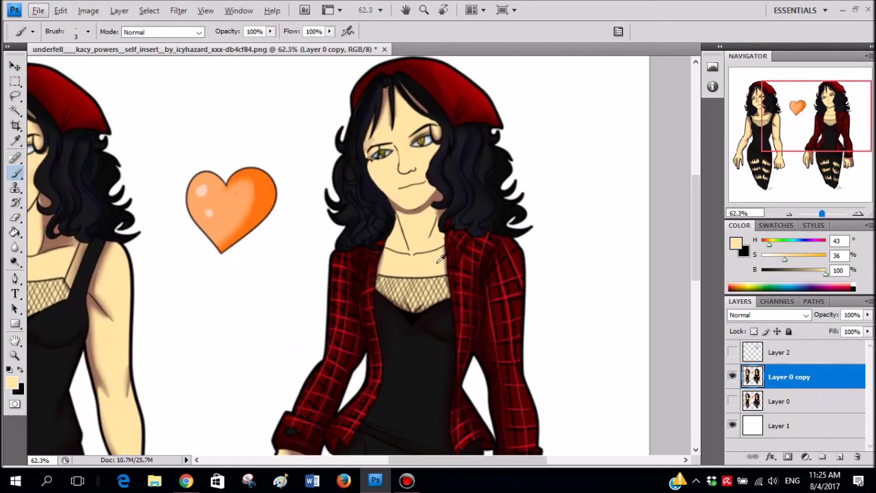
pyautogui.scroll(1, 441, 258)
pyautogui.scroll(-2, 441, 259)
pyautogui.scroll(-4, 498, 321)
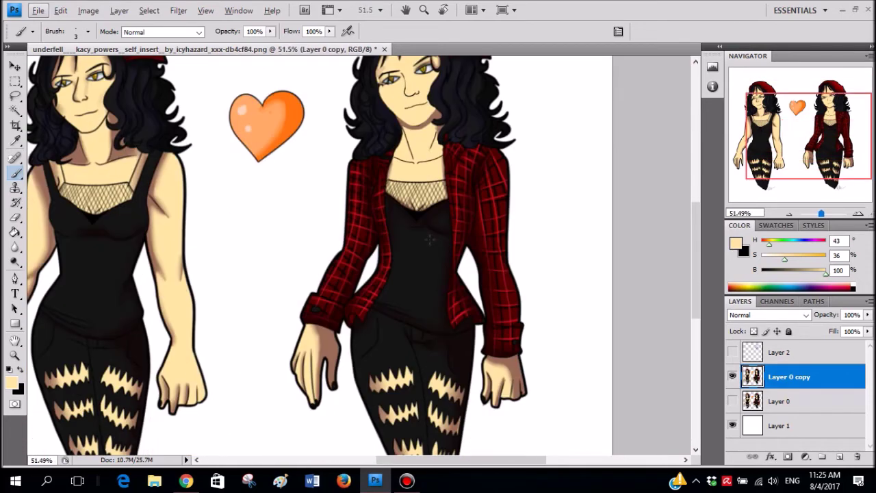
pyautogui.scroll(4, 498, 322)
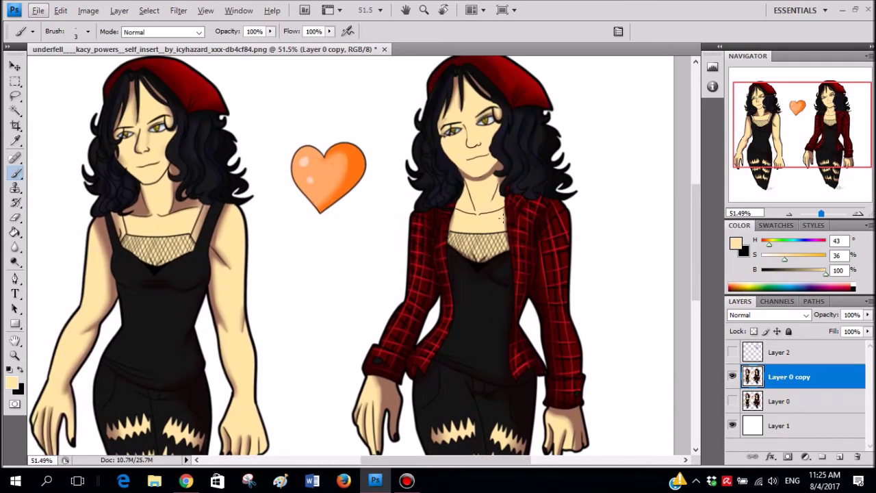
pyautogui.scroll(2, 506, 213)
pyautogui.scroll(1, 507, 214)
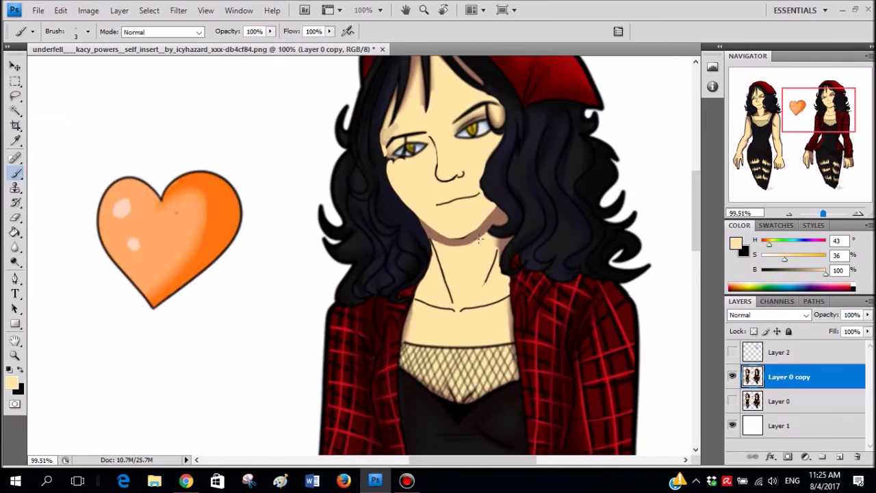
pyautogui.scroll(-6, 465, 242)
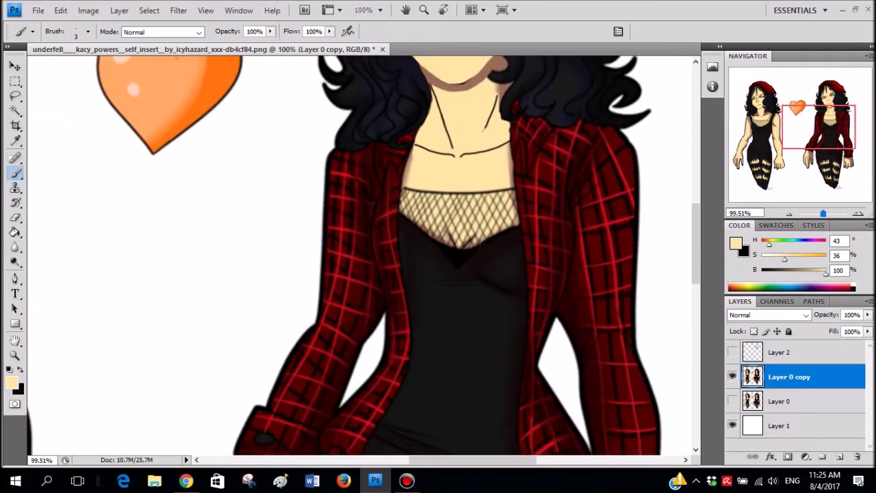
pyautogui.scroll(3, 450, 242)
pyautogui.scroll(-5, 441, 250)
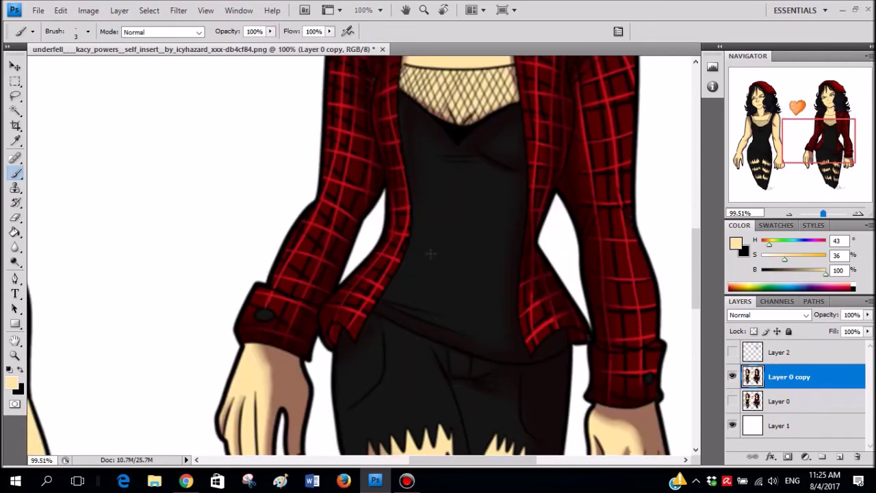
# - Select and show Layer 2, and choose bright green (H 115, S 100, B 100) for guides on the right-hand character's left-side hand
pyautogui.hscroll(-1, 431, 258)
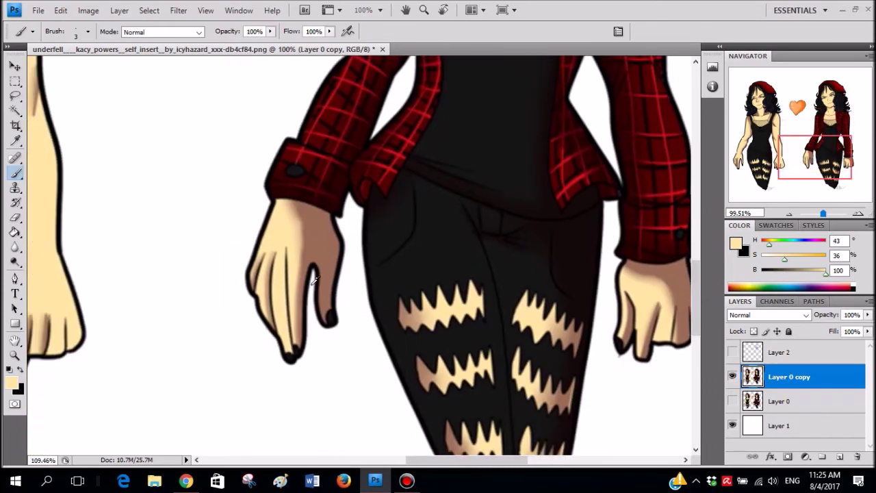
pyautogui.scroll(2, 284, 294)
pyautogui.scroll(2, 250, 301)
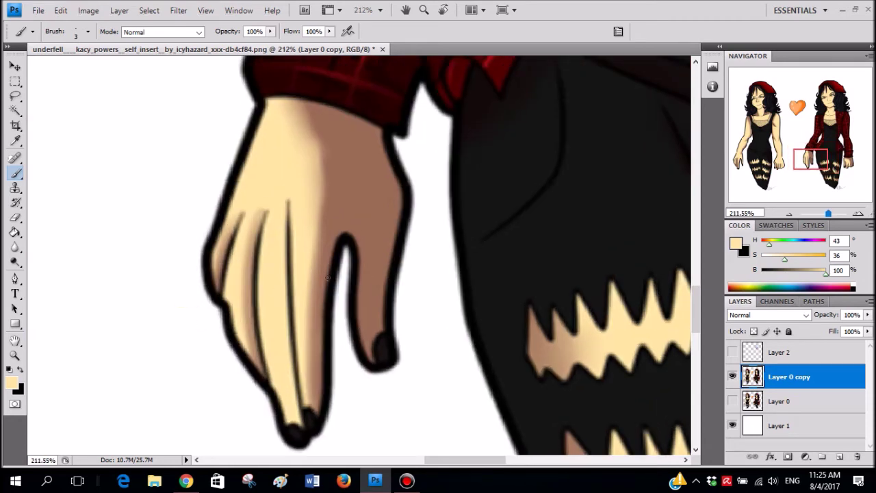
pyautogui.click(806, 355)
pyautogui.click(732, 353)
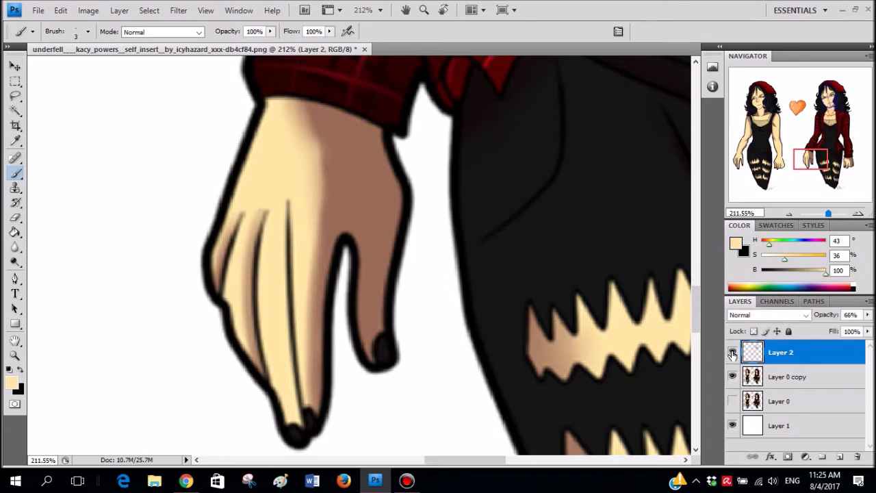
pyautogui.moveTo(780, 245); pyautogui.dragTo(827, 272)
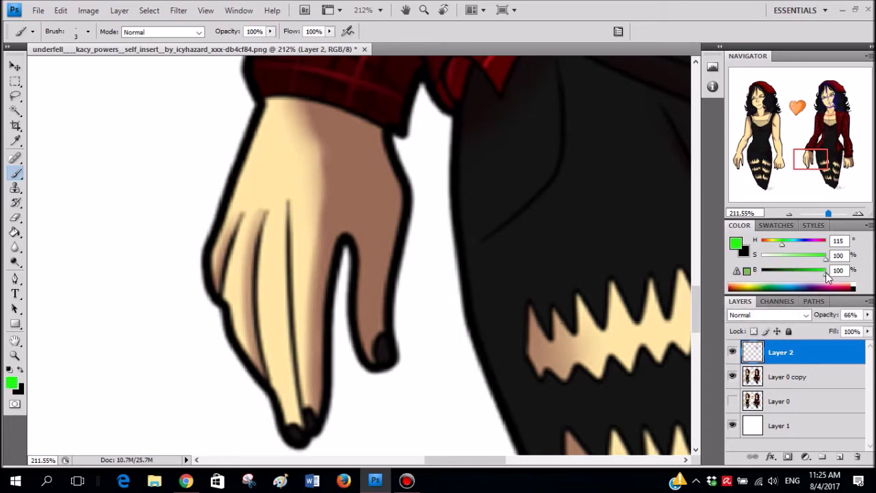
# - Set Layer 2's opacity to 78%, and the brush to 5 px with 80% opacity
pyautogui.click(867, 315)
pyautogui.rightClick(459, 208)
pyautogui.click(270, 32)
pyautogui.moveTo(269, 45); pyautogui.dragTo(223, 45)
pyautogui.rightClick(346, 153)
pyautogui.moveTo(391, 169); pyautogui.dragTo(371, 169)
pyautogui.moveTo(248, 164)
pyautogui.mouseDown()
pyautogui.moveTo(336, 148)
pyautogui.moveTo(358, 135)
pyautogui.mouseUp()
pyautogui.hotkey('ctrl', 'z')
pyautogui.rightClick(360, 135)
pyautogui.click(271, 32)
pyautogui.click(303, 44)
pyautogui.rightClick(342, 102)
pyautogui.click(357, 128)
pyautogui.press('Return')
# - Try several green circles as a guide over the back of the hand below the cuff, and undo them
pyautogui.moveTo(373, 128)
pyautogui.mouseDown()
pyautogui.moveTo(276, 111)
pyautogui.moveTo(246, 184)
pyautogui.moveTo(313, 231)
pyautogui.moveTo(388, 181)
pyautogui.mouseUp()
pyautogui.hotkey('ctrl', 'z')
pyautogui.moveTo(386, 129)
pyautogui.mouseDown()
pyautogui.moveTo(346, 110)
pyautogui.moveTo(308, 105)
pyautogui.moveTo(275, 111)
pyautogui.moveTo(251, 143)
pyautogui.moveTo(236, 215)
pyautogui.moveTo(254, 247)
pyautogui.moveTo(319, 262)
pyautogui.moveTo(359, 235)
pyautogui.moveTo(382, 181)
pyautogui.moveTo(384, 126)
pyautogui.moveTo(294, 97)
pyautogui.moveTo(272, 108)
pyautogui.moveTo(359, 110)
pyautogui.moveTo(308, 99)
pyautogui.moveTo(269, 107)
pyautogui.moveTo(250, 130)
pyautogui.moveTo(240, 206)
pyautogui.moveTo(263, 234)
pyautogui.moveTo(333, 249)
pyautogui.moveTo(359, 233)
pyautogui.moveTo(378, 202)
pyautogui.moveTo(388, 164)
pyautogui.moveTo(377, 127)
pyautogui.moveTo(356, 112)
pyautogui.moveTo(291, 100)
pyautogui.moveTo(249, 113)
pyautogui.moveTo(229, 152)
pyautogui.mouseUp()
pyautogui.hotkey('ctrl', 'z')
pyautogui.hotkey('ctrl', 'alt', 'z')
pyautogui.hotkey('ctrl', 'alt', 'z')
pyautogui.hotkey('ctrl', 'z')
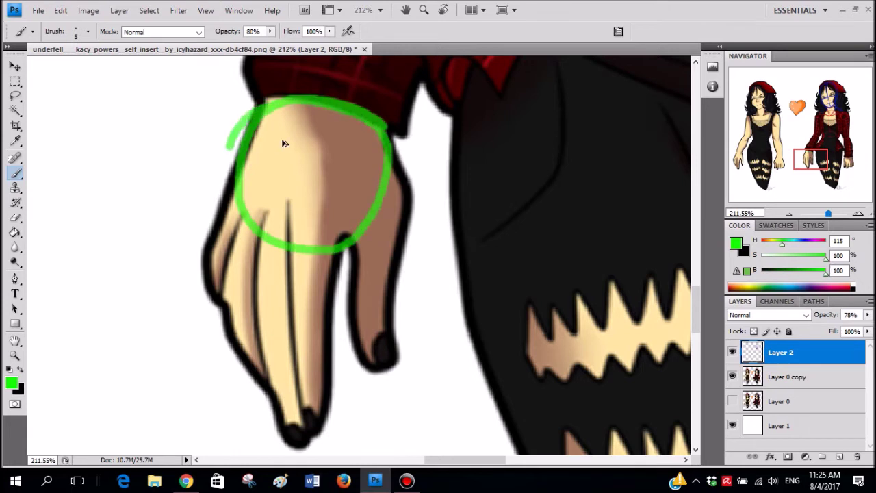
pyautogui.hotkey('ctrl', 'z')
pyautogui.moveTo(378, 141)
pyautogui.mouseDown()
pyautogui.moveTo(333, 104)
pyautogui.moveTo(292, 106)
pyautogui.moveTo(262, 126)
pyautogui.moveTo(244, 162)
pyautogui.moveTo(246, 199)
pyautogui.moveTo(274, 231)
pyautogui.moveTo(342, 236)
pyautogui.moveTo(367, 223)
pyautogui.moveTo(386, 192)
pyautogui.moveTo(378, 139)
pyautogui.mouseUp()
pyautogui.scroll(-2, 383, 191)
pyautogui.scroll(-3, 383, 192)
pyautogui.scroll(4, 377, 180)
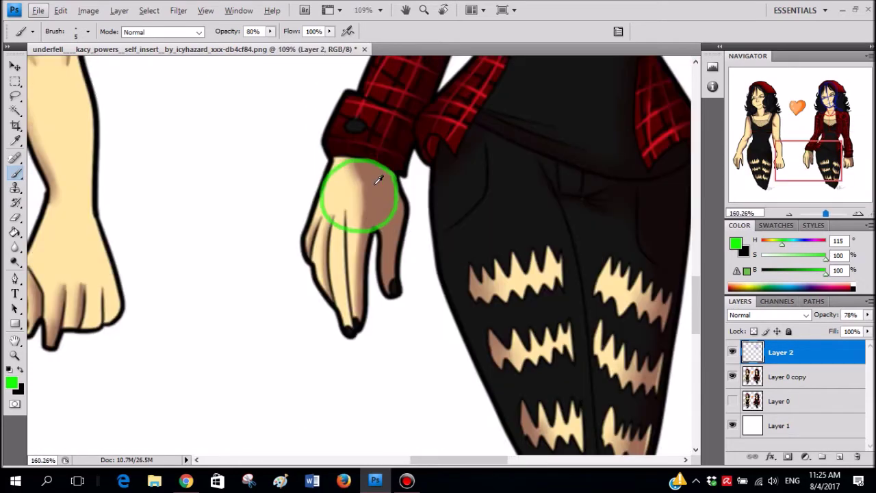
pyautogui.hotkey('ctrl', 'z')
pyautogui.moveTo(255, 85); pyautogui.dragTo(308, 236)
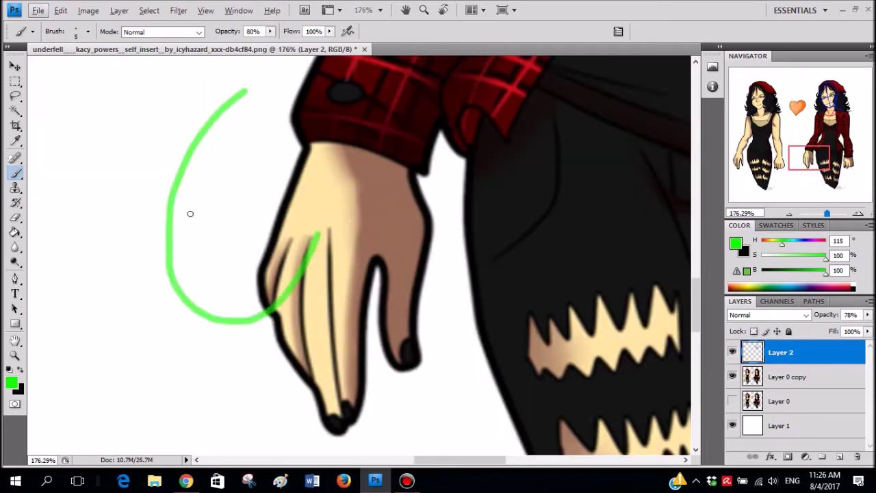
pyautogui.hotkey('ctrl', 'z')
pyautogui.moveTo(421, 184)
pyautogui.mouseDown()
pyautogui.moveTo(376, 284)
pyautogui.moveTo(403, 180)
pyautogui.mouseUp()
pyautogui.hotkey('ctrl', 'z')
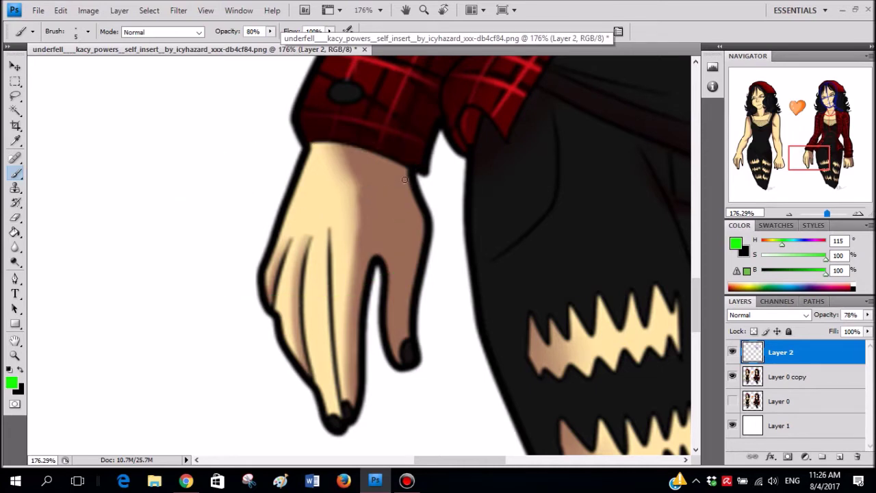
# - Draw a tilted green oval over the back of the hand, and outline the finger mass tapering toward the fingertips
pyautogui.moveTo(404, 214)
pyautogui.mouseDown()
pyautogui.moveTo(408, 170)
pyautogui.moveTo(371, 139)
pyautogui.moveTo(314, 164)
pyautogui.moveTo(277, 221)
pyautogui.moveTo(285, 278)
pyautogui.moveTo(338, 292)
pyautogui.moveTo(384, 251)
pyautogui.moveTo(401, 177)
pyautogui.mouseUp()
pyautogui.scroll(-3, 398, 198)
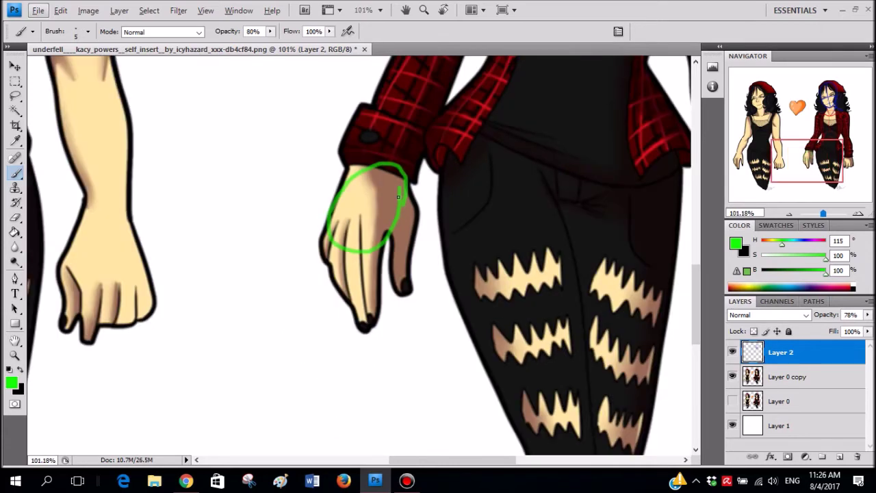
pyautogui.scroll(4, 347, 171)
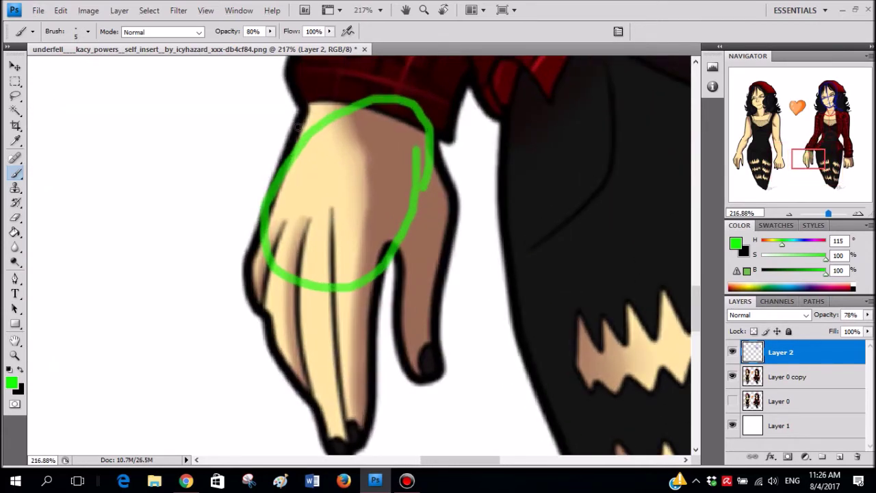
pyautogui.moveTo(265, 233)
pyautogui.mouseDown()
pyautogui.moveTo(269, 276)
pyautogui.moveTo(293, 346)
pyautogui.moveTo(340, 401)
pyautogui.moveTo(374, 421)
pyautogui.mouseUp()
pyautogui.scroll(-2, 415, 205)
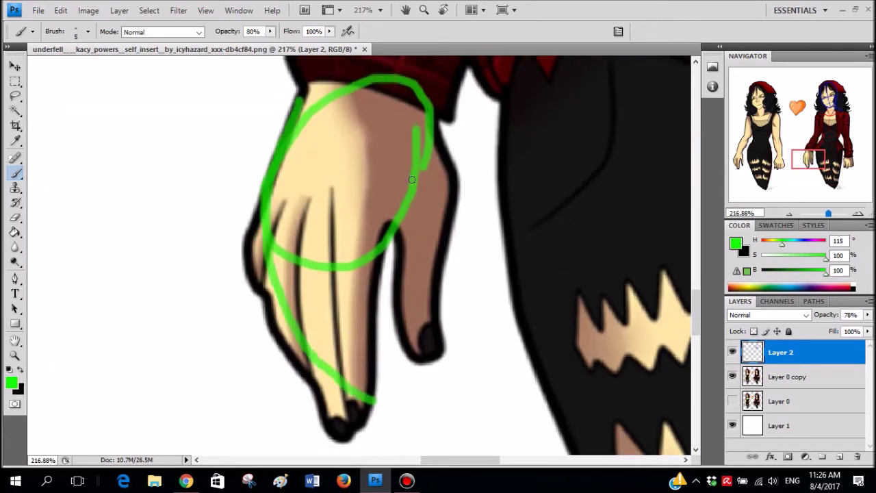
pyautogui.moveTo(420, 151)
pyautogui.mouseDown()
pyautogui.moveTo(389, 274)
pyautogui.moveTo(384, 364)
pyautogui.moveTo(373, 378)
pyautogui.mouseUp()
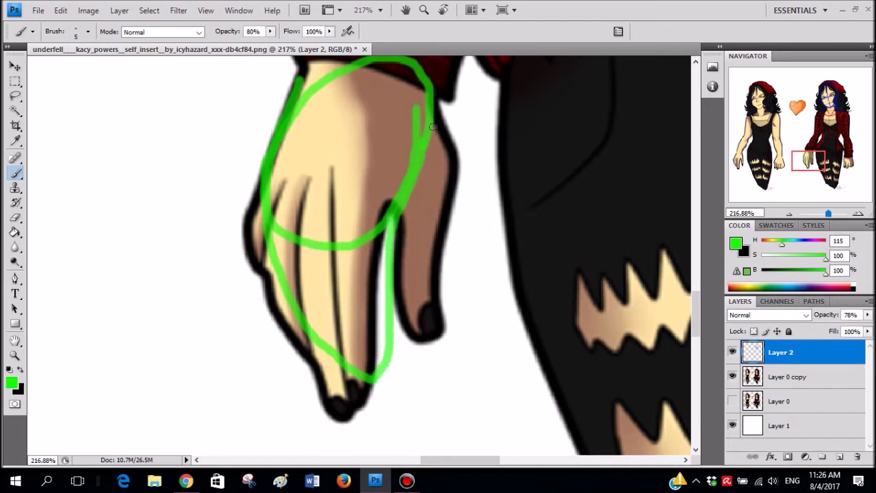
# - Draw the thumb guide in green, with an outer curve from the wrist and an inner curve meeting it near the tip
pyautogui.moveTo(443, 122)
pyautogui.mouseDown()
pyautogui.moveTo(457, 181)
pyautogui.moveTo(453, 255)
pyautogui.moveTo(430, 301)
pyautogui.moveTo(410, 187)
pyautogui.moveTo(436, 290)
pyautogui.mouseUp()
pyautogui.hotkey('ctrl', 'z')
pyautogui.hotkey('ctrl', 'z')
pyautogui.moveTo(396, 217)
pyautogui.mouseDown()
pyautogui.moveTo(414, 244)
pyautogui.moveTo(419, 291)
pyautogui.moveTo(436, 303)
pyautogui.mouseUp()
pyautogui.scroll(-8, 465, 152)
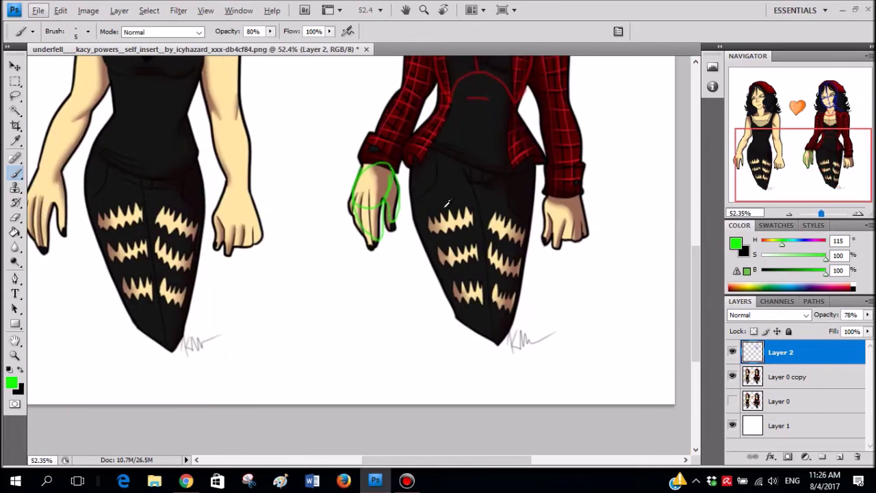
# - Add a curved green knuckle line across the hand, just above the lower edge of the oval
pyautogui.scroll(7, 360, 236)
pyautogui.moveTo(269, 197)
pyautogui.mouseDown()
pyautogui.moveTo(318, 207)
pyautogui.moveTo(370, 188)
pyautogui.mouseUp()
pyautogui.hotkey('ctrl', 'z')
pyautogui.moveTo(270, 180); pyautogui.dragTo(363, 193)
pyautogui.hotkey('ctrl', 'z')
pyautogui.moveTo(271, 186)
pyautogui.mouseDown()
pyautogui.moveTo(334, 202)
pyautogui.moveTo(373, 193)
pyautogui.moveTo(289, 199)
pyautogui.moveTo(269, 184)
pyautogui.moveTo(373, 184)
pyautogui.mouseUp()
pyautogui.hotkey('ctrl', 'z')
pyautogui.hotkey('ctrl', 'z')
pyautogui.scroll(-2, 308, 176)
pyautogui.scroll(5, 351, 187)
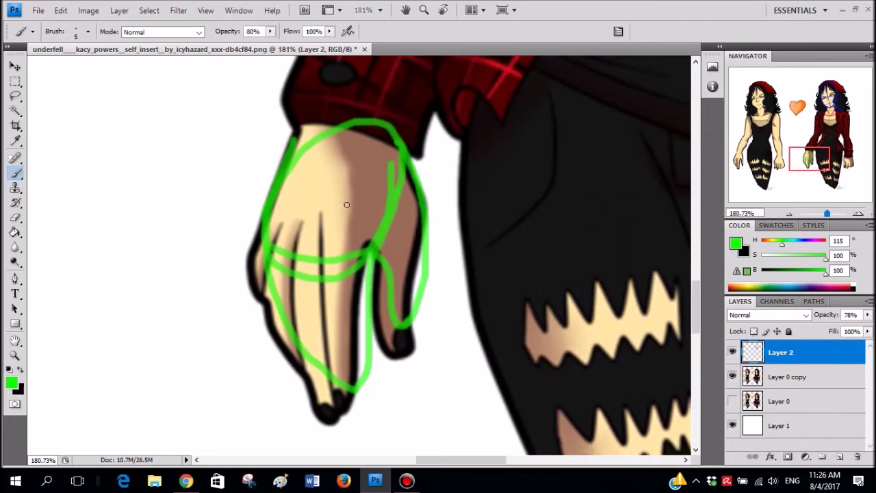
# - Draw green lines from the knuckles toward the fingertips to divide the finger mass into separate fingers
pyautogui.scroll(-2, 346, 205)
pyautogui.moveTo(321, 239); pyautogui.dragTo(336, 284)
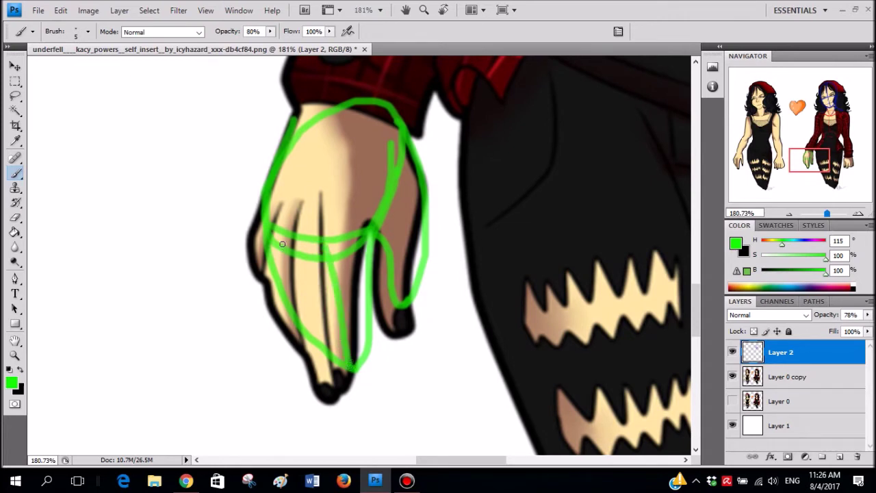
pyautogui.moveTo(292, 241); pyautogui.dragTo(333, 354)
pyautogui.hotkey('ctrl', 'z')
pyautogui.moveTo(293, 243); pyautogui.dragTo(332, 344)
pyautogui.moveTo(272, 240); pyautogui.dragTo(322, 345)
pyautogui.scroll(-2, 301, 254)
pyautogui.scroll(5, 294, 246)
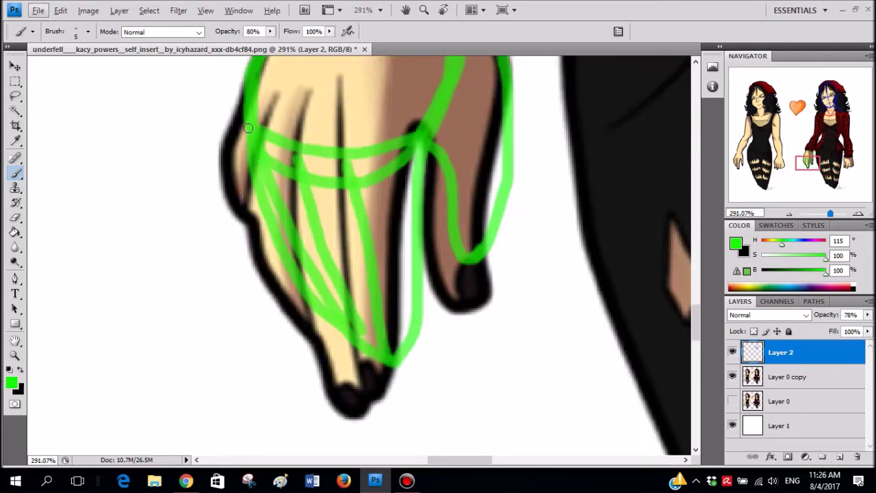
# - Draw a curved green joint line across the fingers, about midway between the knuckle line and the fingertips
pyautogui.moveTo(266, 176)
pyautogui.mouseDown()
pyautogui.moveTo(332, 253)
pyautogui.moveTo(410, 261)
pyautogui.mouseUp()
pyautogui.hotkey('ctrl', 'z')
pyautogui.moveTo(251, 172)
pyautogui.mouseDown()
pyautogui.moveTo(364, 260)
pyautogui.moveTo(413, 225)
pyautogui.mouseUp()
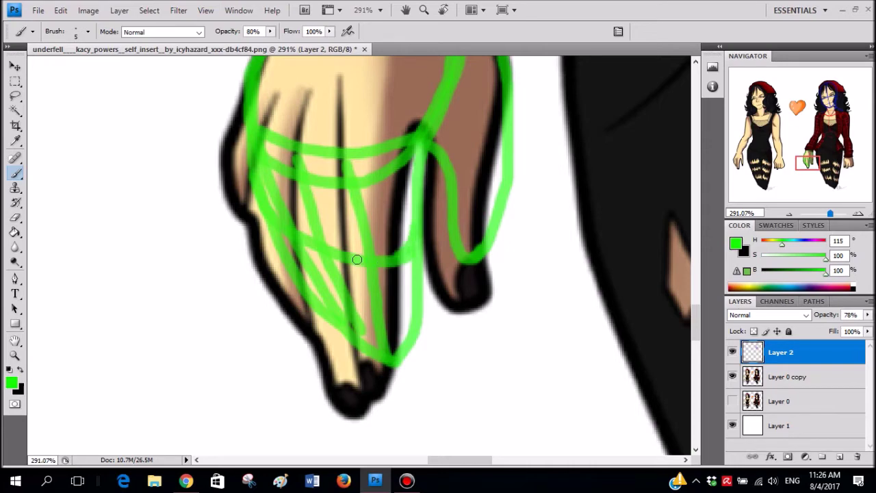
pyautogui.hotkey('ctrl', 'z')
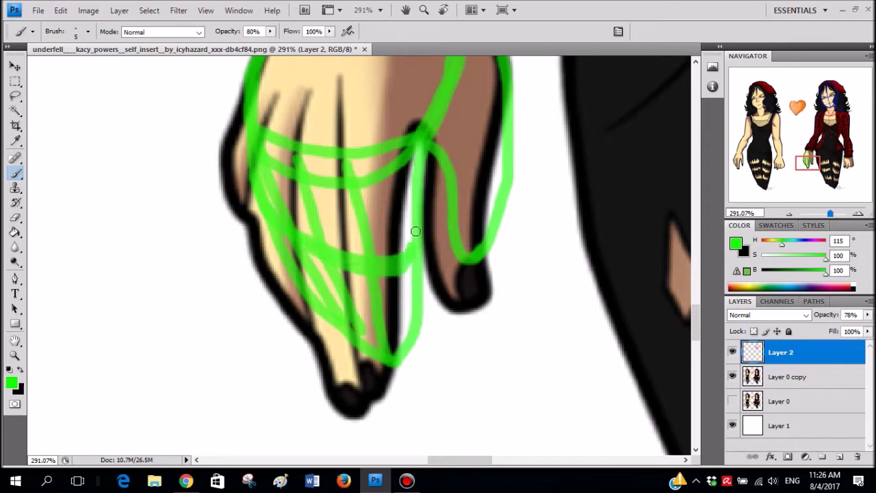
# - Examine the green guide against the drawn hand, and compare its proportions with the same character's other hand
pyautogui.scroll(-4, 319, 186)
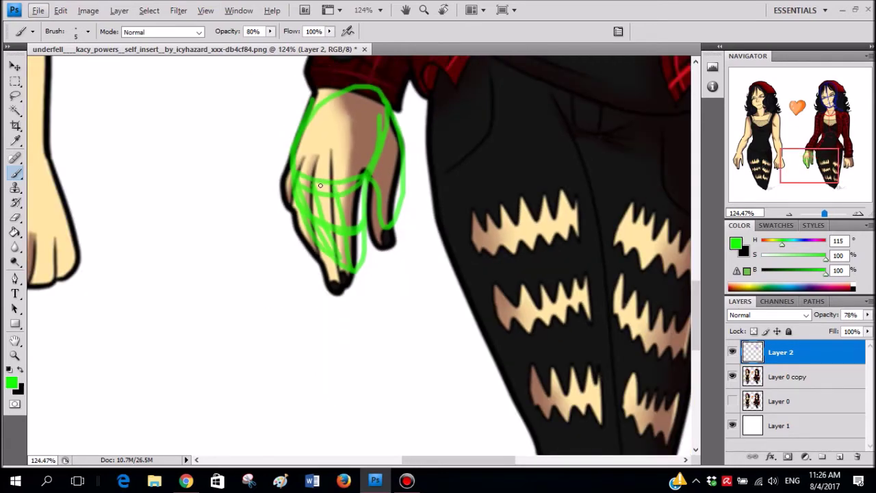
pyautogui.scroll(3, 320, 186)
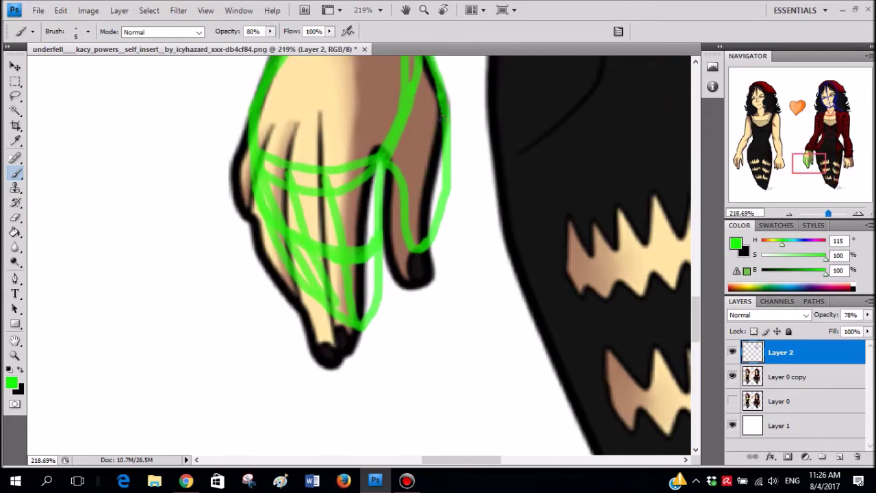
pyautogui.scroll(-3, 392, 207)
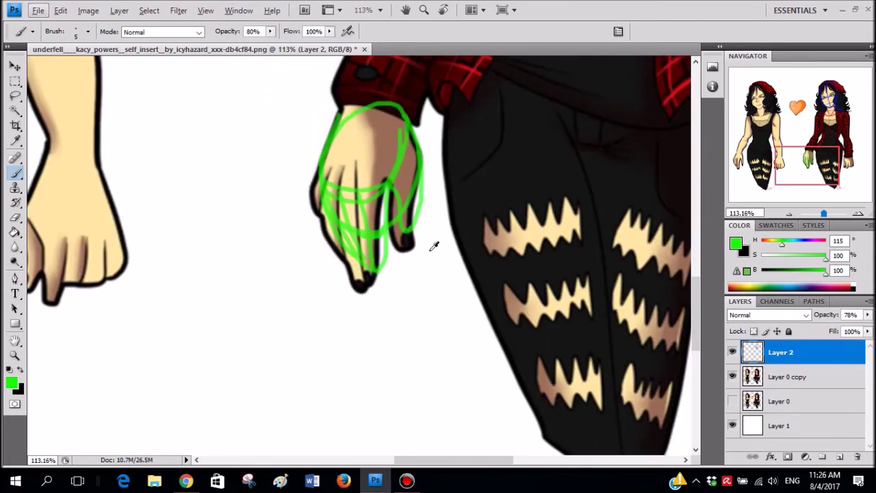
pyautogui.scroll(2, 421, 232)
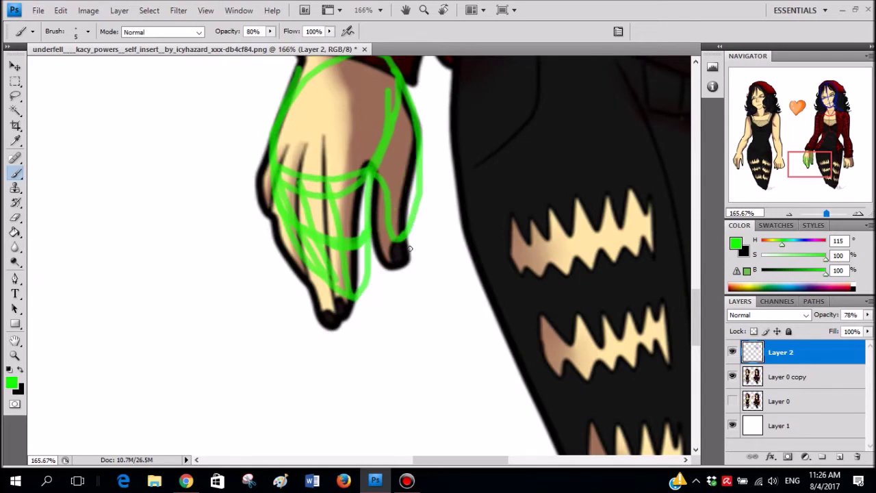
pyautogui.scroll(3, 414, 243)
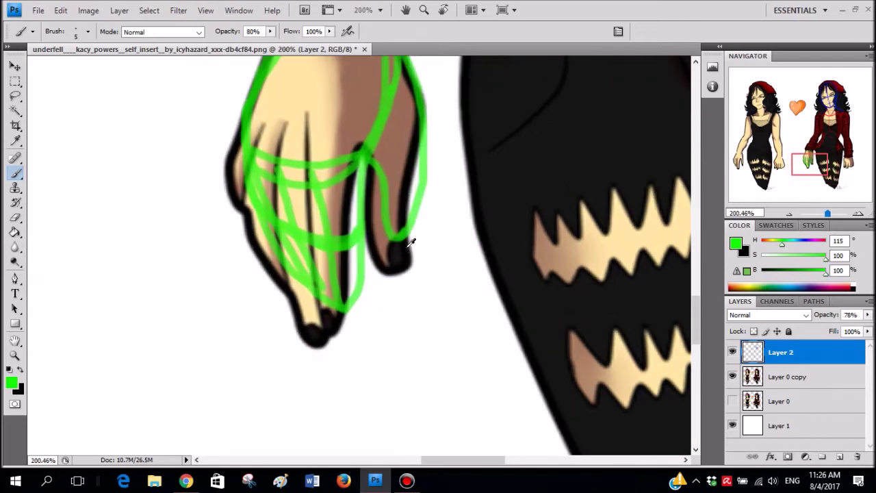
pyautogui.press('alt')
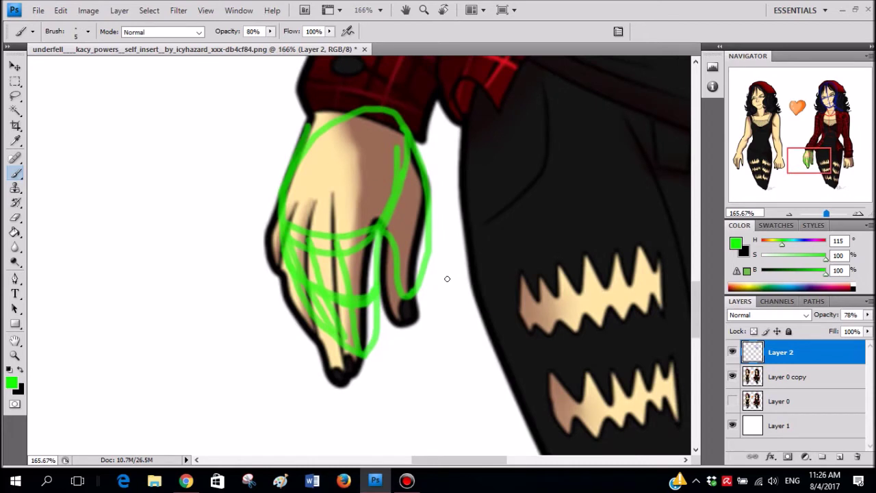
pyautogui.scroll(1, 233, 257)
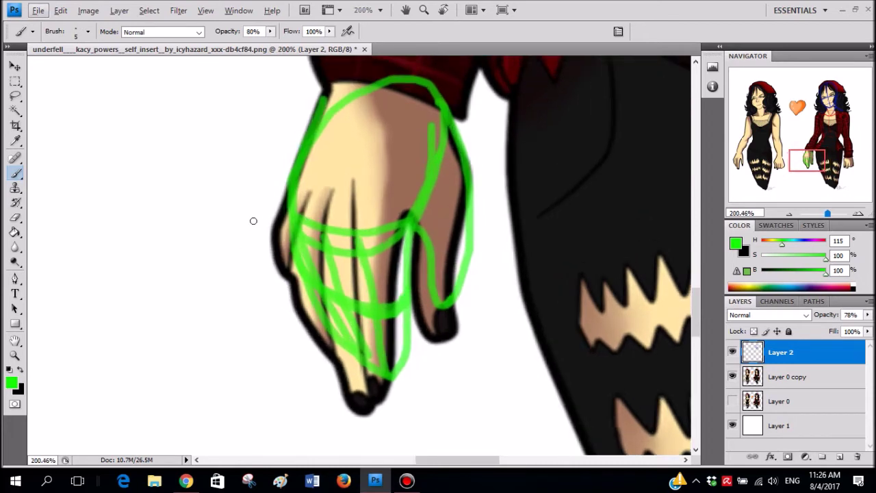
pyautogui.hscroll(3, 254, 222)
pyautogui.scroll(-4, 347, 229)
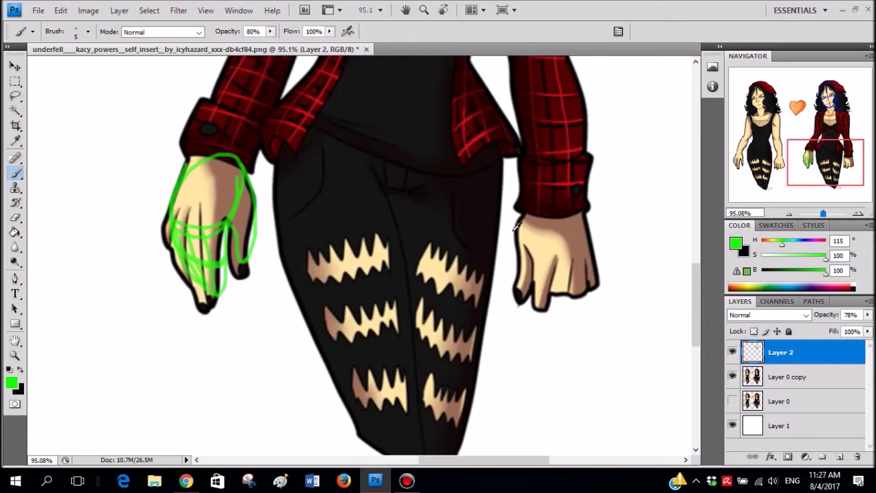
pyautogui.scroll(3, 584, 262)
pyautogui.hscroll(2, 585, 262)
pyautogui.scroll(-2, 555, 246)
pyautogui.scroll(-3, 555, 233)
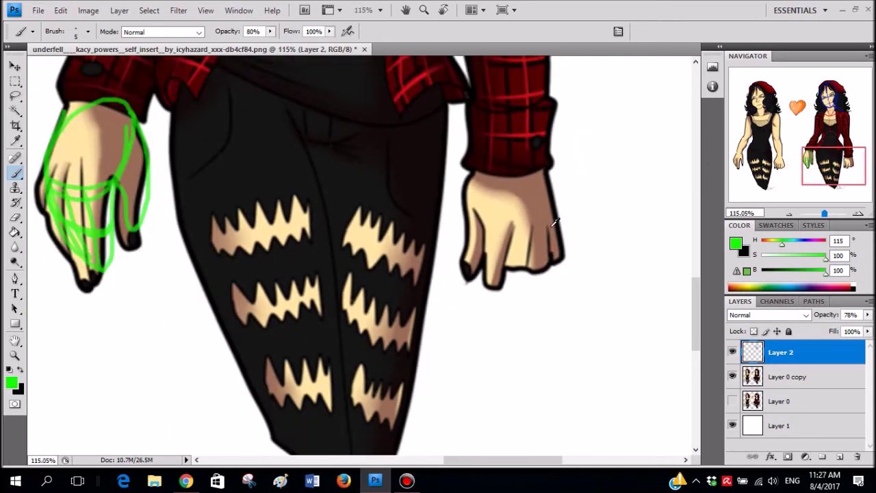
# - Draw a large green oval over the back of the character's other hand, starting just inside the sleeve cuff
pyautogui.scroll(6, 476, 198)
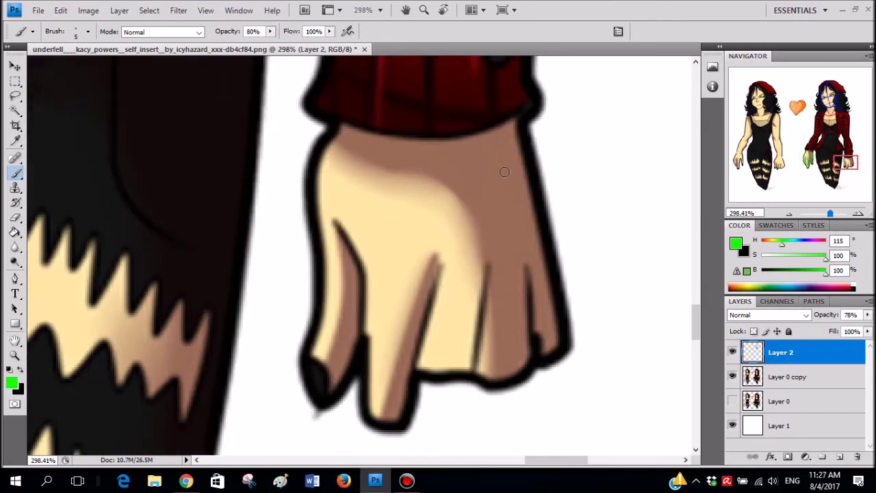
pyautogui.moveTo(525, 134)
pyautogui.mouseDown()
pyautogui.moveTo(474, 87)
pyautogui.moveTo(362, 157)
pyautogui.moveTo(362, 283)
pyautogui.mouseUp()
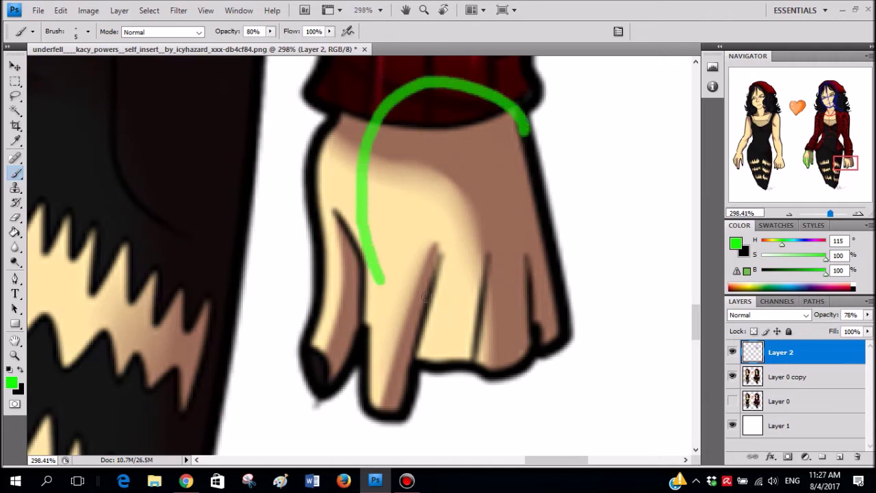
pyautogui.hotkey('ctrl', 'z')
pyautogui.moveTo(544, 166)
pyautogui.mouseDown()
pyautogui.moveTo(505, 111)
pyautogui.moveTo(365, 172)
pyautogui.moveTo(405, 309)
pyautogui.moveTo(485, 344)
pyautogui.moveTo(555, 234)
pyautogui.moveTo(527, 118)
pyautogui.mouseUp()
pyautogui.scroll(-1, 471, 103)
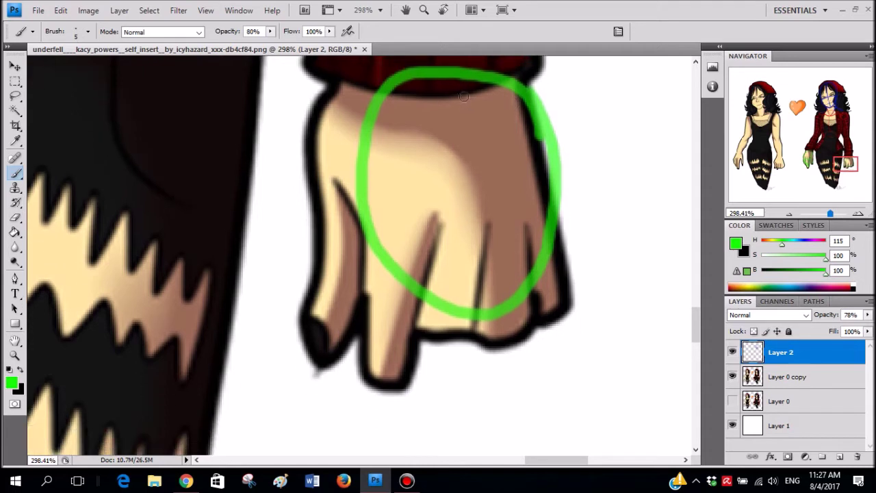
# - Draw a slightly curved green line down through the oval, from the cuff toward its lower edge
pyautogui.moveTo(472, 75); pyautogui.dragTo(480, 349)
pyautogui.hotkey('ctrl', 'z')
pyautogui.hscroll(1, 403, 213)
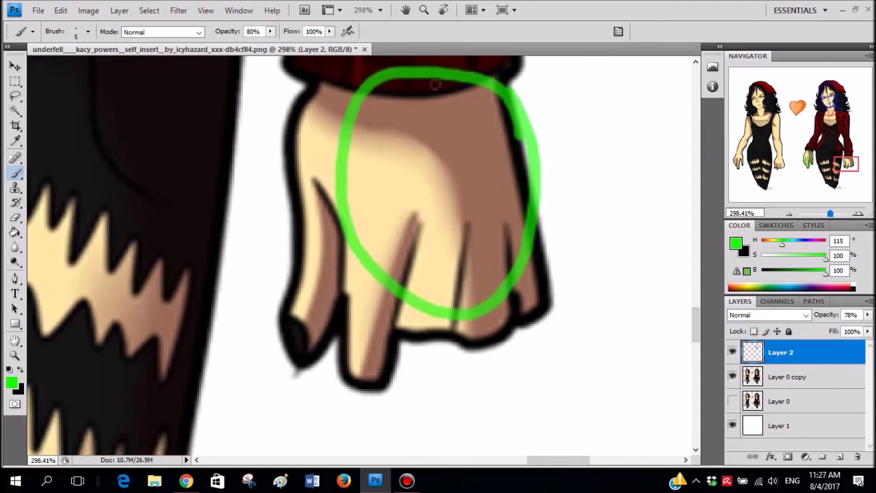
pyautogui.moveTo(435, 84); pyautogui.dragTo(481, 284)
pyautogui.moveTo(499, 178)
pyautogui.mouseDown()
pyautogui.moveTo(423, 190)
pyautogui.moveTo(454, 219)
pyautogui.moveTo(505, 179)
pyautogui.mouseUp()
pyautogui.scroll(-1, 430, 222)
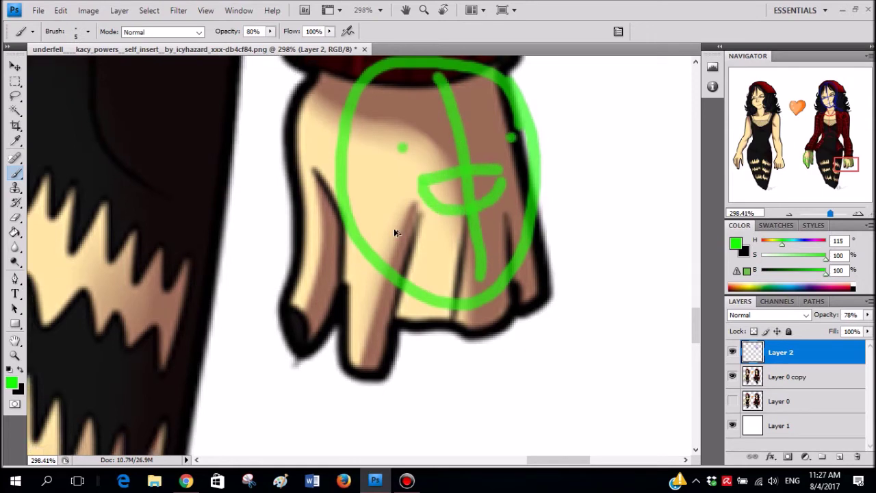
pyautogui.hotkey('ctrl', 'alt', 'z')
pyautogui.hotkey('ctrl', 'alt', 'z')
pyautogui.scroll(-3, 374, 298)
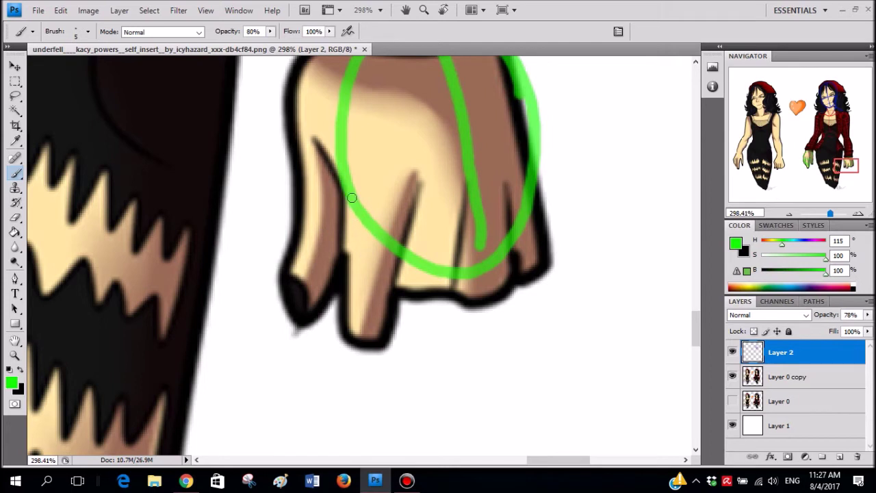
pyautogui.scroll(-3, 545, 251)
pyautogui.moveTo(567, 255); pyautogui.dragTo(622, 286)
pyautogui.hotkey('ctrl', 'z')
pyautogui.scroll(5, 445, 231)
# - Try to outline the finger beside the thumb in green, extending it down from the oval's edge
pyautogui.moveTo(412, 230)
pyautogui.mouseDown()
pyautogui.moveTo(358, 364)
pyautogui.moveTo(331, 328)
pyautogui.mouseUp()
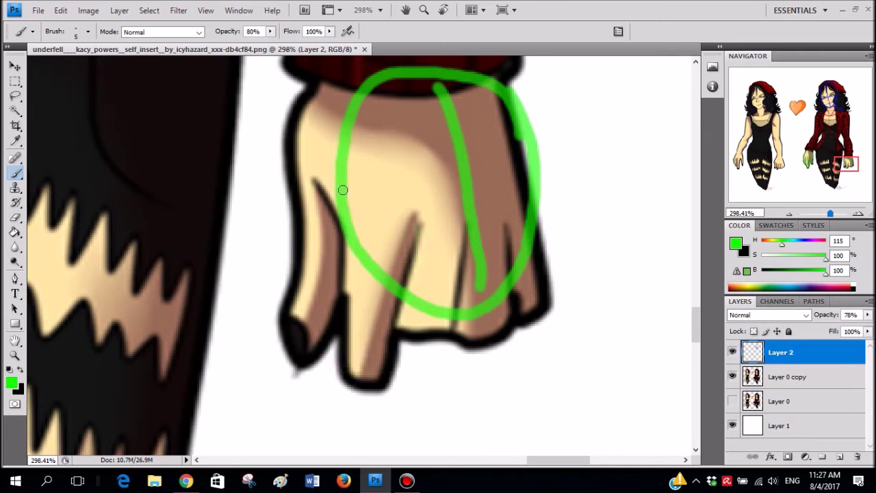
pyautogui.scroll(-5, 343, 190)
pyautogui.scroll(6, 347, 191)
pyautogui.scroll(-4, 350, 193)
pyautogui.moveTo(339, 170)
pyautogui.mouseDown()
pyautogui.moveTo(351, 335)
pyautogui.moveTo(395, 336)
pyautogui.moveTo(430, 225)
pyautogui.mouseUp()
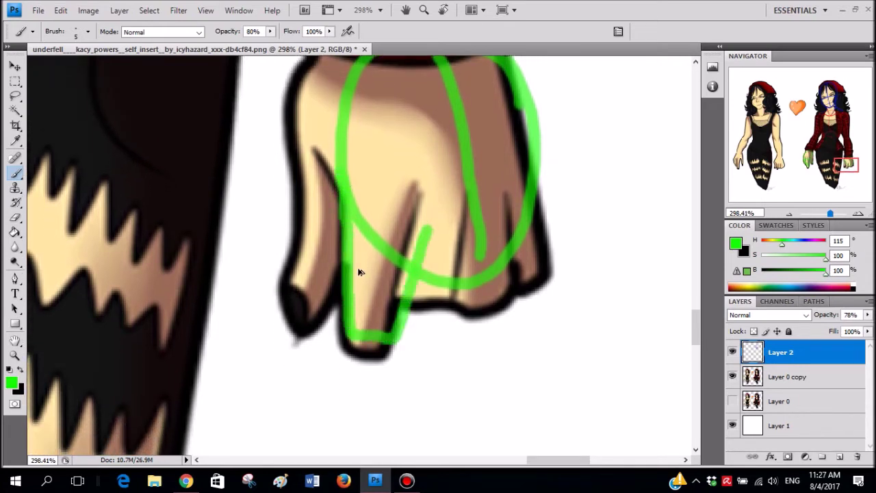
pyautogui.hotkey('ctrl', 'alt', 'z')
pyautogui.hotkey('ctrl', 'alt', 'z')
pyautogui.moveTo(338, 188); pyautogui.dragTo(360, 354)
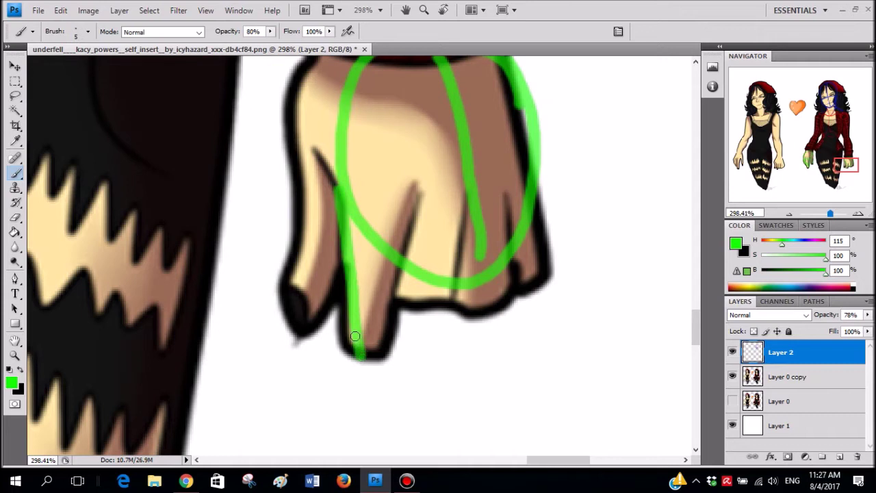
pyautogui.hotkey('ctrl', 'z')
# - Outline the finger mass below the oval in green, separate the finger beside the thumb, and add a curved knuckle line across
pyautogui.moveTo(337, 145)
pyautogui.mouseDown()
pyautogui.moveTo(342, 322)
pyautogui.moveTo(374, 333)
pyautogui.moveTo(430, 322)
pyautogui.moveTo(485, 287)
pyautogui.moveTo(525, 235)
pyautogui.moveTo(544, 189)
pyautogui.mouseUp()
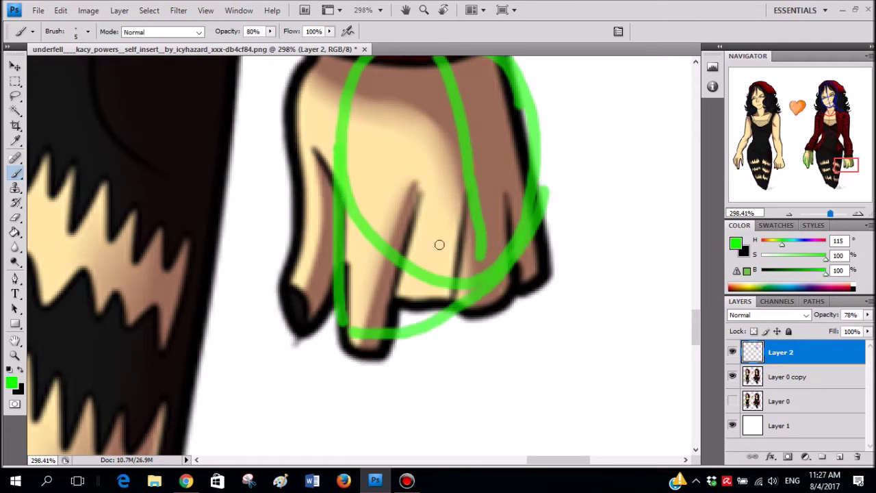
pyautogui.scroll(-1, 438, 233)
pyautogui.moveTo(410, 230)
pyautogui.mouseDown()
pyautogui.moveTo(404, 286)
pyautogui.moveTo(441, 281)
pyautogui.moveTo(533, 173)
pyautogui.mouseUp()
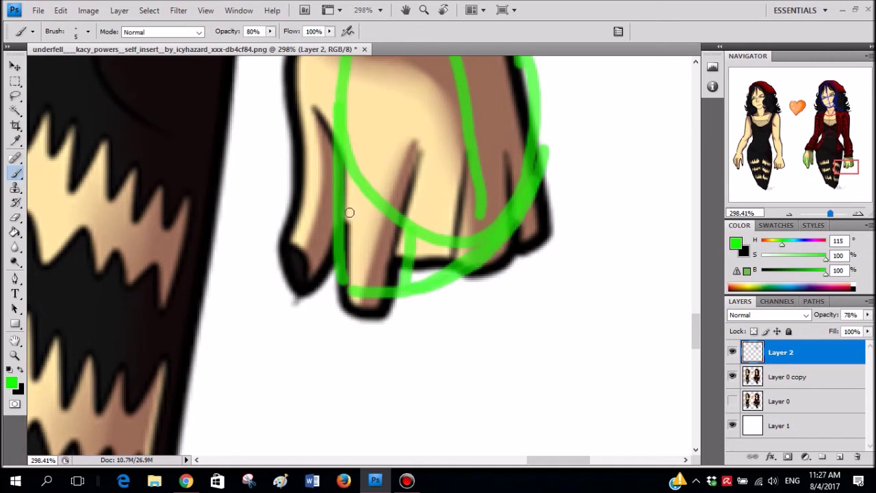
pyautogui.moveTo(347, 213)
pyautogui.mouseDown()
pyautogui.moveTo(395, 228)
pyautogui.moveTo(469, 225)
pyautogui.moveTo(514, 199)
pyautogui.moveTo(536, 165)
pyautogui.mouseUp()
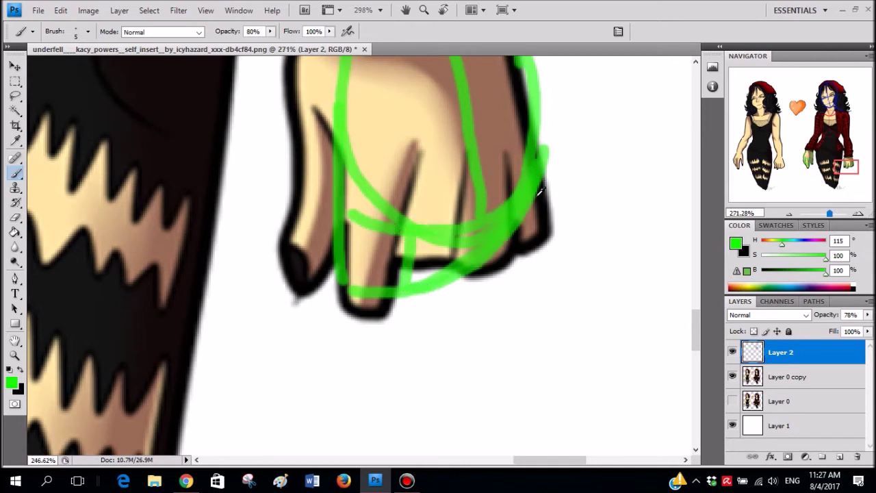
# - Draw the thumb guide in green, curving from the top of the oval down the thumb's outer side to its tip
pyautogui.scroll(-2, 541, 183)
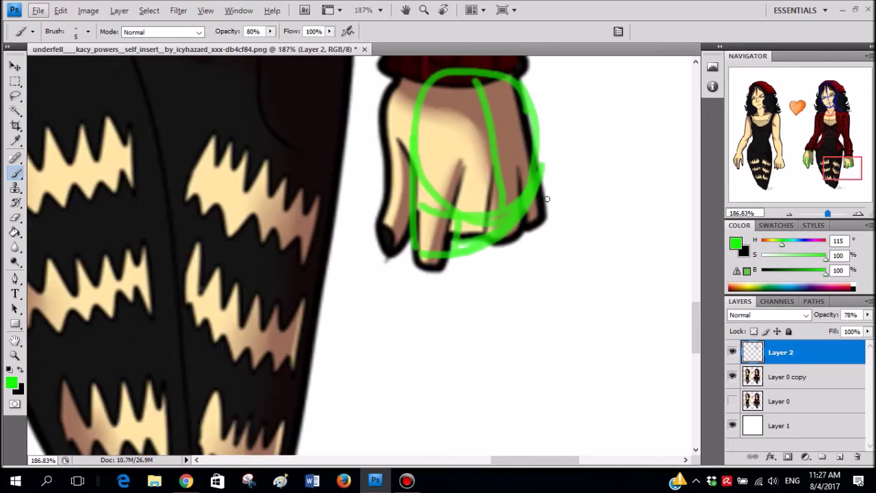
pyautogui.scroll(2, 424, 103)
pyautogui.moveTo(438, 97)
pyautogui.mouseDown()
pyautogui.moveTo(386, 146)
pyautogui.moveTo(369, 183)
pyautogui.moveTo(370, 339)
pyautogui.moveTo(405, 347)
pyautogui.mouseUp()
# - Compare the green guides on both hands in relation to the whole lower body
pyautogui.scroll(-3, 417, 179)
pyautogui.scroll(-2, 417, 179)
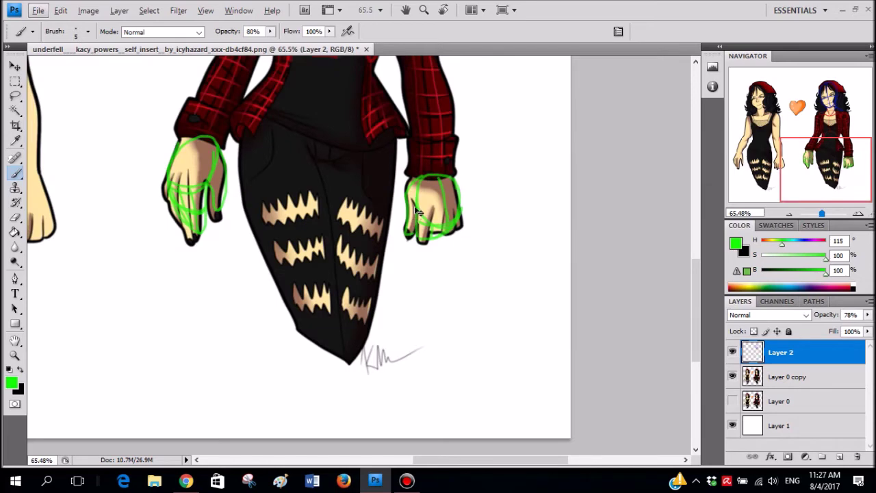
pyautogui.scroll(1, 419, 211)
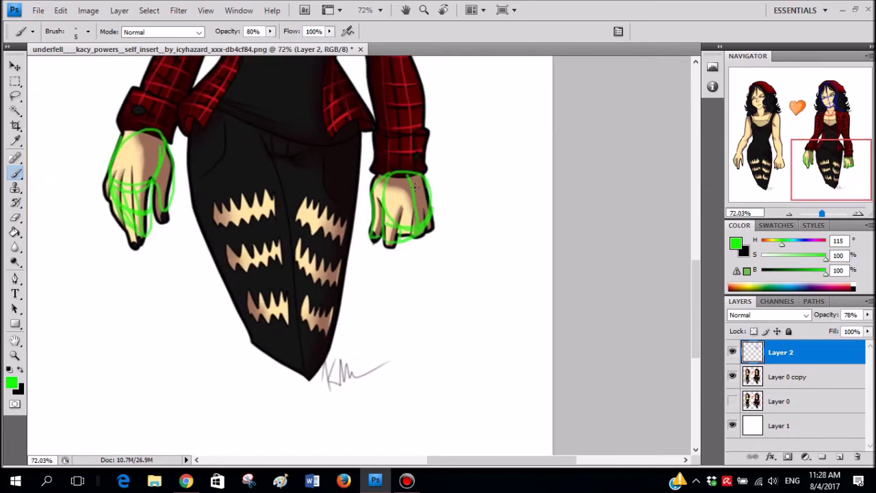
pyautogui.scroll(3, 414, 187)
pyautogui.scroll(2, 411, 299)
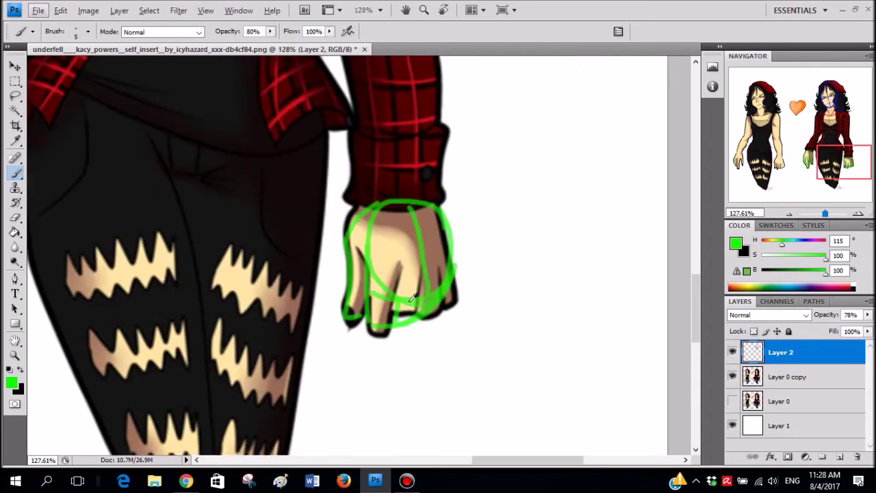
pyautogui.scroll(2, 413, 297)
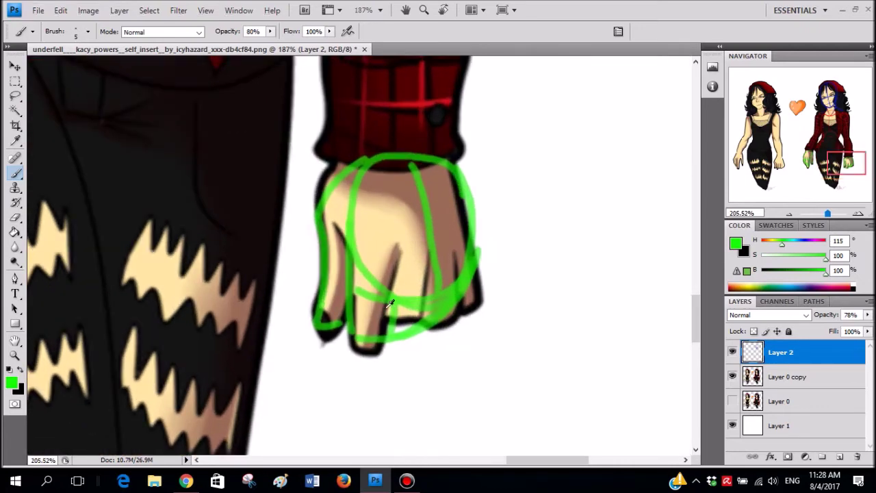
# - Lower the opacity of Layer 2, which holds the green hand sketches, to 32%
pyautogui.scroll(3, 413, 297)
pyautogui.scroll(-8, 475, 301)
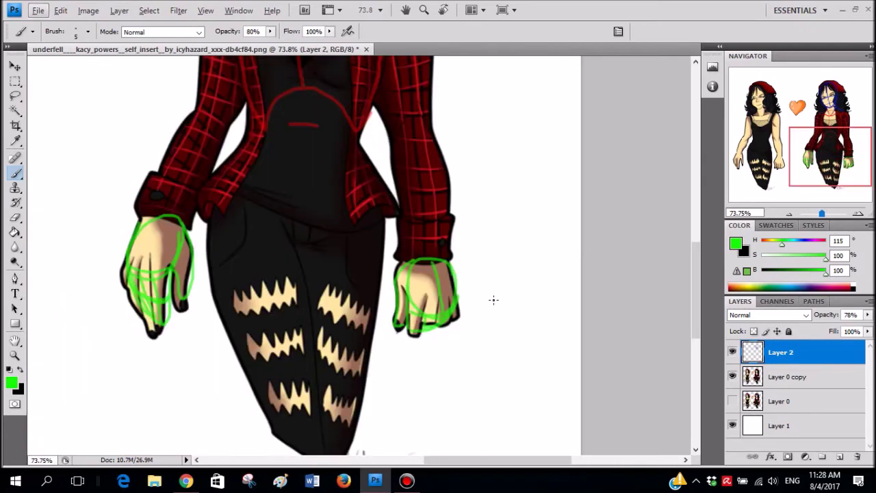
pyautogui.click(866, 314)
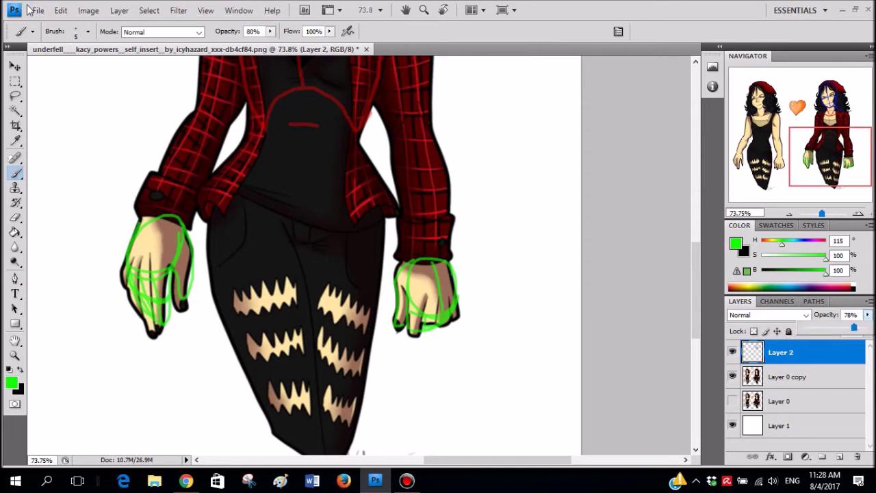
pyautogui.moveTo(854, 327); pyautogui.dragTo(824, 327)
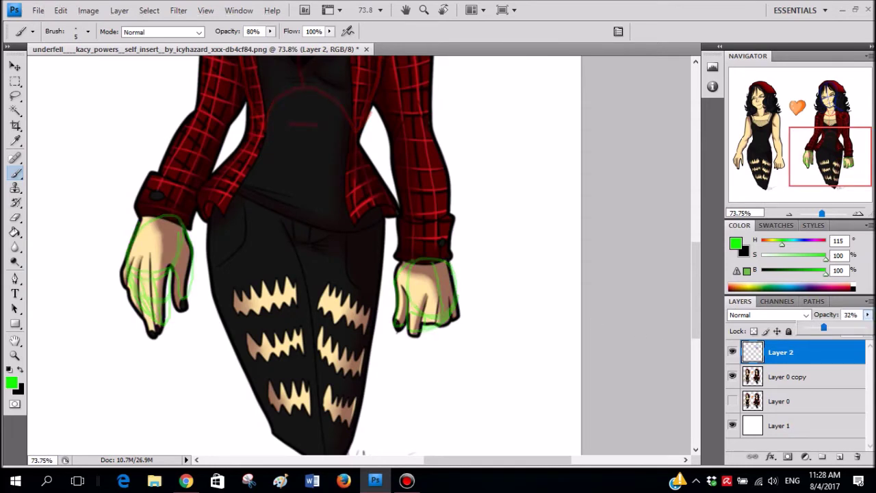
# - Switch the painting colour to the white of the background and set the brush diameter to 90 px
pyautogui.scroll(1, 357, 205)
pyautogui.hscroll(-2, 357, 206)
pyautogui.scroll(-2, 357, 205)
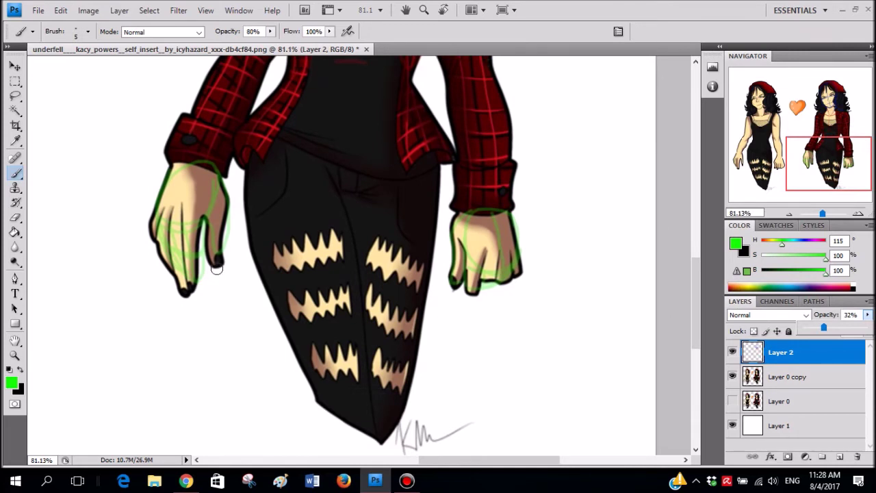
pyautogui.scroll(5, 167, 273)
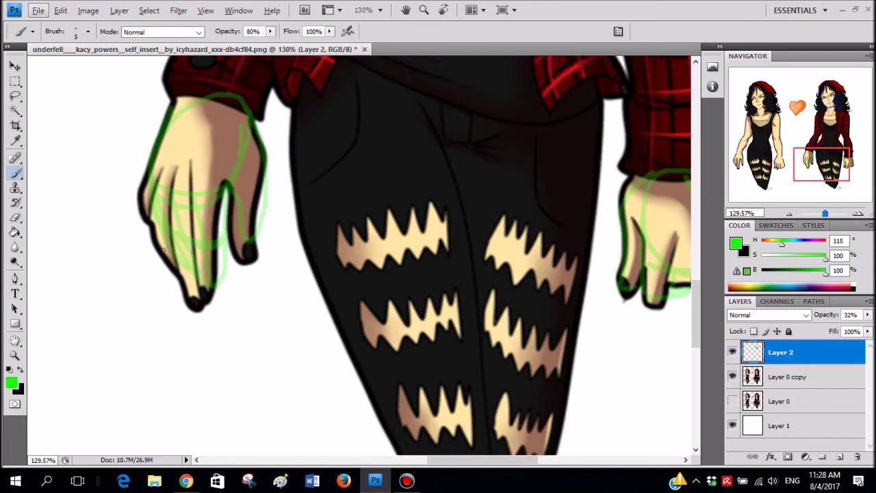
pyautogui.press('x')
pyautogui.keyDown('alt'); pyautogui.click(137, 270); pyautogui.keyUp('alt')
pyautogui.rightClick(137, 269)
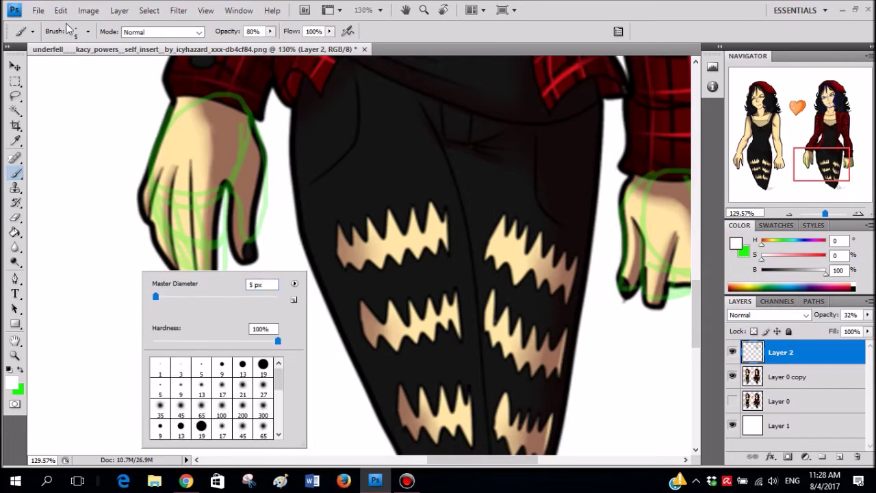
pyautogui.write('90')
pyautogui.press('Return')
# - Set the brush opacity to 100% and make Layer 0 copy the active layer
pyautogui.moveTo(164, 281)
pyautogui.mouseDown()
pyautogui.moveTo(164, 246)
pyautogui.moveTo(210, 239)
pyautogui.mouseUp()
pyautogui.hotkey('ctrl', 'z')
pyautogui.click(271, 32)
pyautogui.moveTo(271, 44); pyautogui.dragTo(284, 44)
pyautogui.click(786, 377)
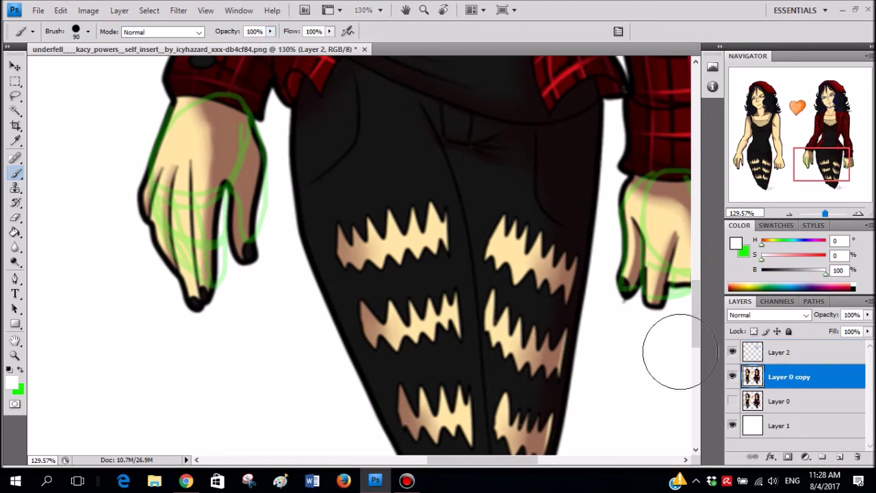
# - Paint white over the jacketed figure's left-side hand so that only the green construction sketch remains there
pyautogui.moveTo(176, 270)
pyautogui.mouseDown()
pyautogui.moveTo(160, 223)
pyautogui.moveTo(191, 221)
pyautogui.moveTo(242, 176)
pyautogui.moveTo(233, 157)
pyautogui.moveTo(166, 130)
pyautogui.moveTo(213, 146)
pyautogui.mouseUp()
pyautogui.hotkey('ctrl', 'z')
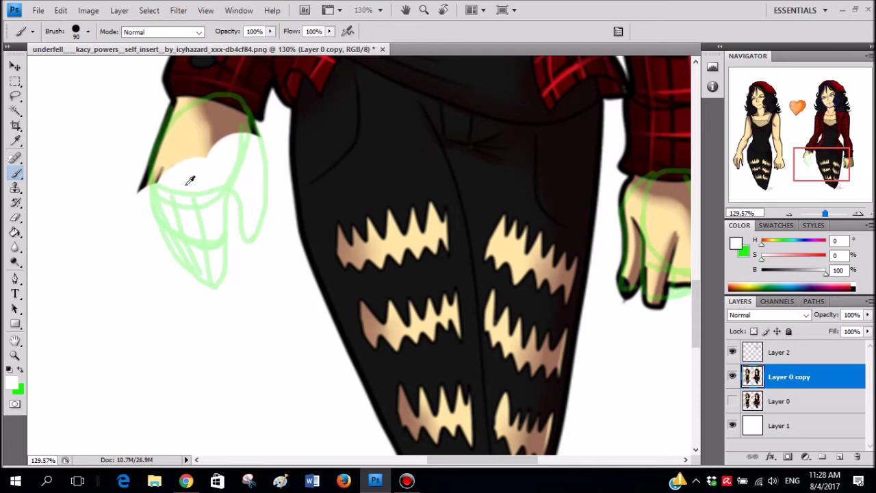
pyautogui.scroll(1, 190, 180)
pyautogui.moveTo(145, 228)
pyautogui.mouseDown()
pyautogui.moveTo(180, 140)
pyautogui.moveTo(239, 158)
pyautogui.moveTo(169, 141)
pyautogui.mouseUp()
# - Paint out the jacketed figure's other hand in white, cleaning up the remnants with a 24 px brush
pyautogui.hscroll(5, 475, 253)
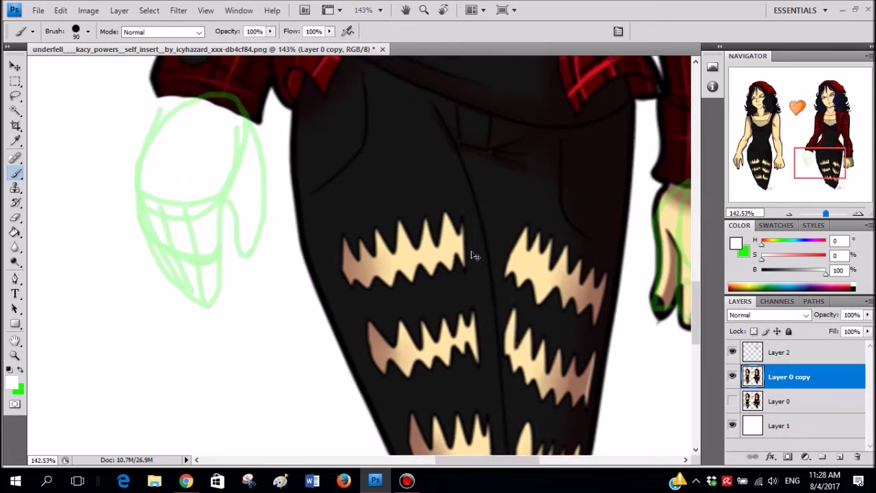
pyautogui.moveTo(578, 333)
pyautogui.mouseDown()
pyautogui.moveTo(541, 314)
pyautogui.moveTo(496, 241)
pyautogui.moveTo(498, 196)
pyautogui.moveTo(557, 203)
pyautogui.moveTo(613, 186)
pyautogui.moveTo(555, 199)
pyautogui.moveTo(504, 196)
pyautogui.moveTo(608, 213)
pyautogui.moveTo(544, 229)
pyautogui.moveTo(477, 268)
pyautogui.moveTo(520, 267)
pyautogui.mouseUp()
pyautogui.rightClick(573, 257)
pyautogui.click(597, 282)
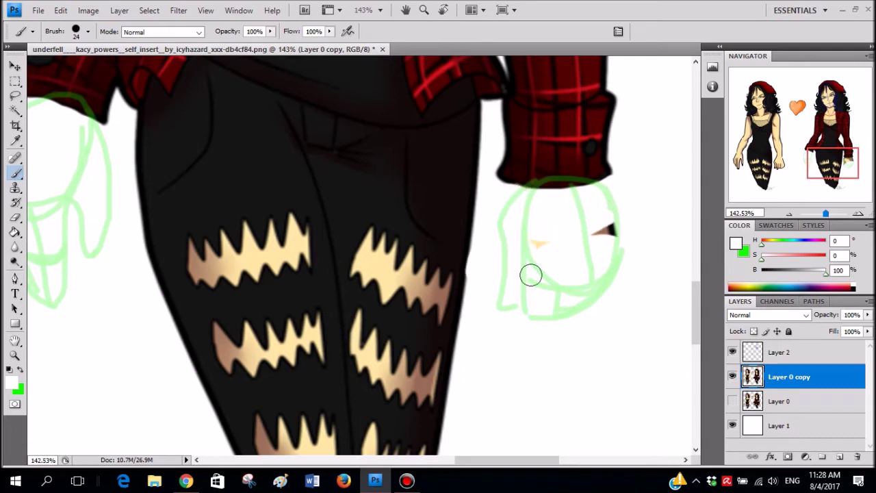
pyautogui.moveTo(609, 255); pyautogui.dragTo(613, 244)
# - Reset the colours to default black and white and reduce the brush diameter to 6 px
pyautogui.scroll(-5, 596, 290)
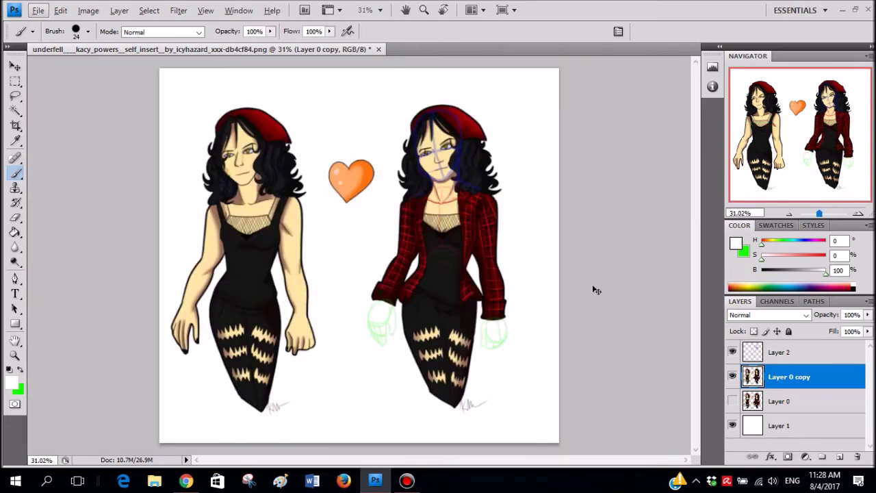
pyautogui.scroll(4, 466, 289)
pyautogui.press('x')
pyautogui.scroll(5, 341, 289)
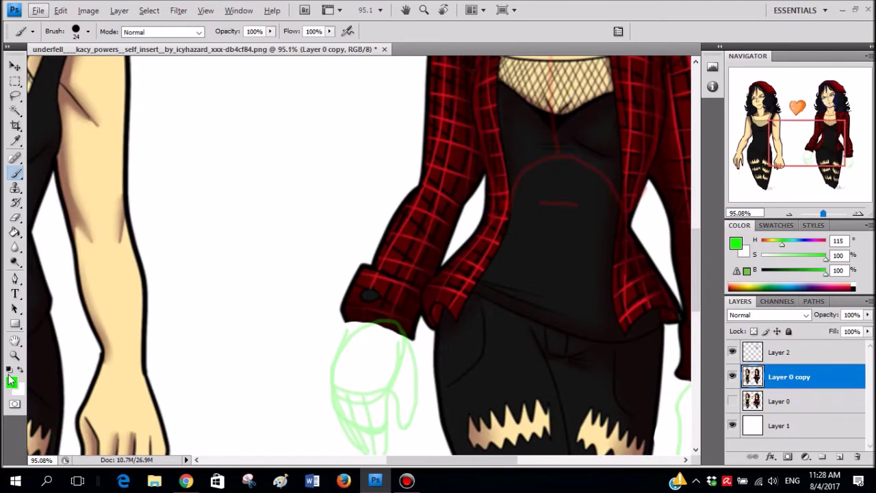
pyautogui.click(9, 370)
pyautogui.scroll(-5, 424, 285)
pyautogui.scroll(5, 424, 246)
pyautogui.rightClick(438, 190)
pyautogui.click(462, 216)
pyautogui.press('Down')
pyautogui.press('Down')
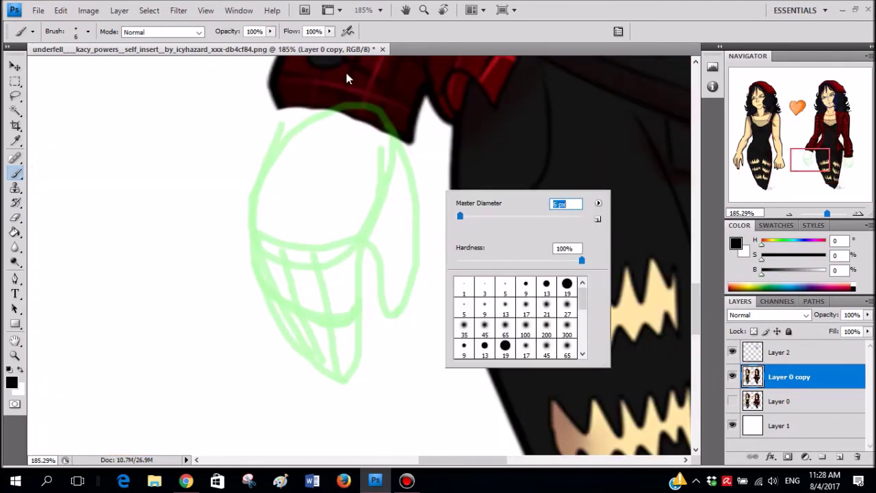
# - Set the brush colour to bright green (H 115, S 100, B 100) and make Layer 2 active
pyautogui.click(783, 245)
pyautogui.moveTo(769, 259)
pyautogui.mouseDown()
pyautogui.moveTo(860, 258)
pyautogui.moveTo(826, 271)
pyautogui.mouseUp()
pyautogui.click(801, 352)
pyautogui.scroll(-5, 314, 198)
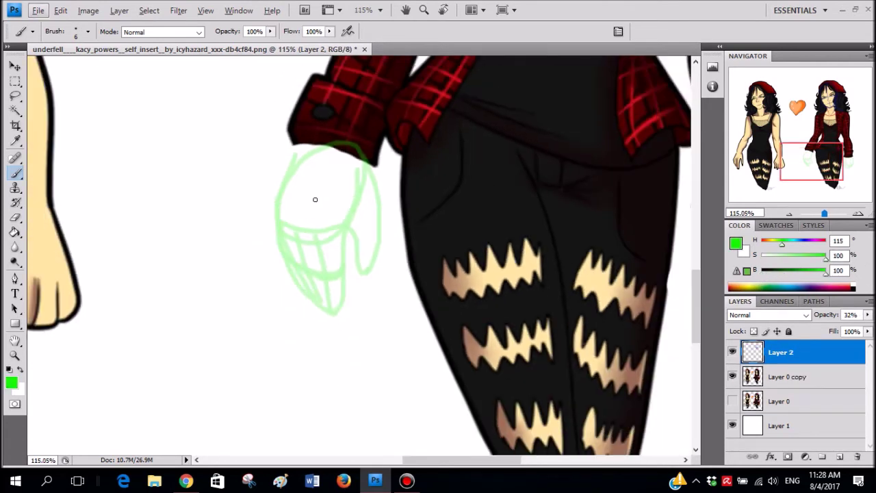
pyautogui.hscroll(-2, 314, 198)
pyautogui.moveTo(231, 150)
pyautogui.mouseDown()
pyautogui.moveTo(232, 130)
pyautogui.moveTo(232, 241)
pyautogui.mouseUp()
pyautogui.hotkey('ctrl', 'alt', 'z')
pyautogui.hotkey('ctrl', 'z')
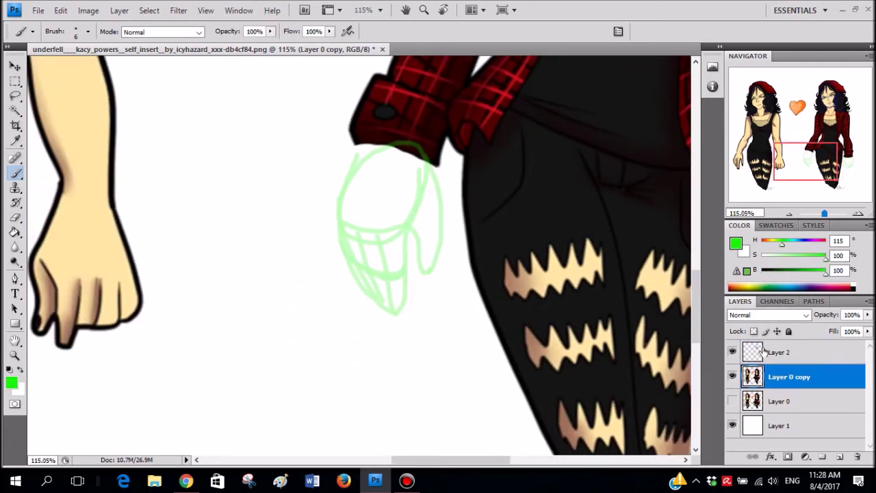
pyautogui.click(780, 352)
# - Sketch a green circle as the palm of a practice hand in the empty area between the two figures
pyautogui.scroll(3, 246, 192)
pyautogui.hscroll(-2, 336, 195)
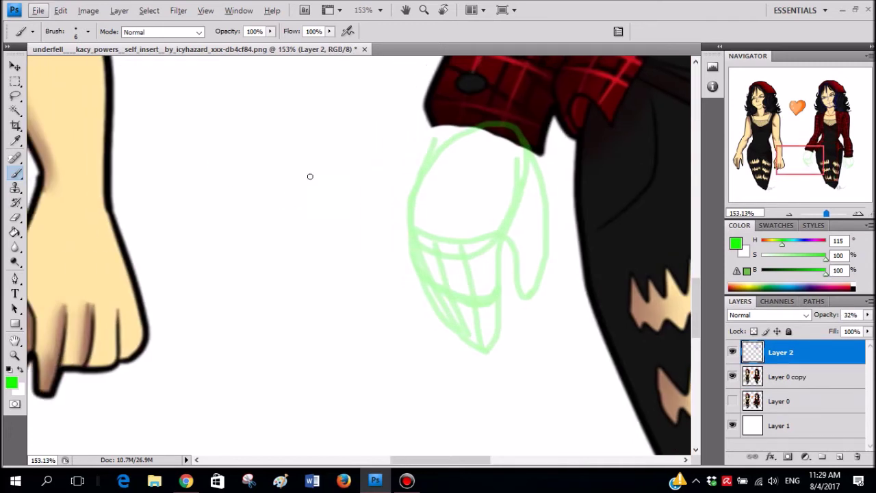
pyautogui.moveTo(349, 198)
pyautogui.mouseDown()
pyautogui.moveTo(242, 226)
pyautogui.moveTo(349, 276)
pyautogui.moveTo(309, 171)
pyautogui.mouseUp()
pyautogui.scroll(2, 312, 205)
pyautogui.scroll(2, 312, 222)
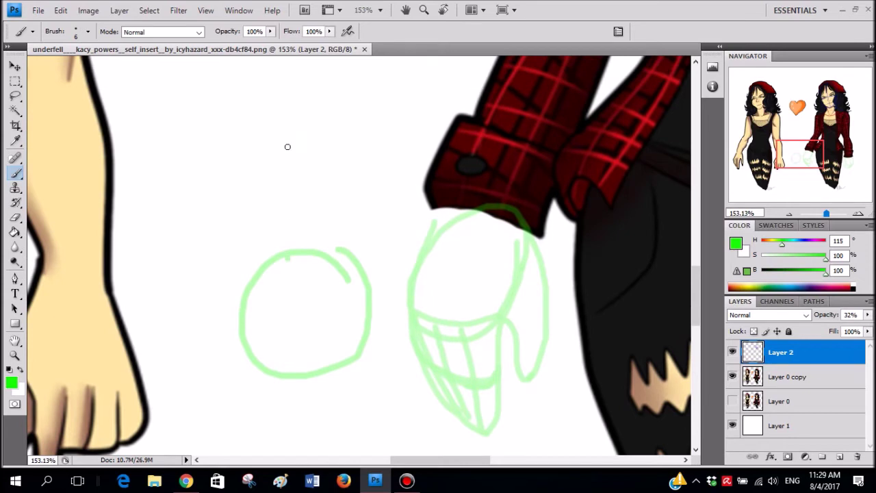
# - Draw a pointed finger envelope above the palm circle, with one finger divider and a curved knuckle line
pyautogui.moveTo(285, 250); pyautogui.dragTo(315, 236)
pyautogui.hotkey('ctrl', 'z')
pyautogui.moveTo(352, 278)
pyautogui.mouseDown()
pyautogui.moveTo(332, 213)
pyautogui.moveTo(269, 188)
pyautogui.moveTo(245, 319)
pyautogui.mouseUp()
pyautogui.scroll(4, 348, 261)
pyautogui.moveTo(264, 113)
pyautogui.mouseDown()
pyautogui.moveTo(251, 187)
pyautogui.moveTo(255, 243)
pyautogui.mouseUp()
pyautogui.moveTo(205, 277)
pyautogui.mouseDown()
pyautogui.moveTo(310, 239)
pyautogui.moveTo(356, 239)
pyautogui.mouseUp()
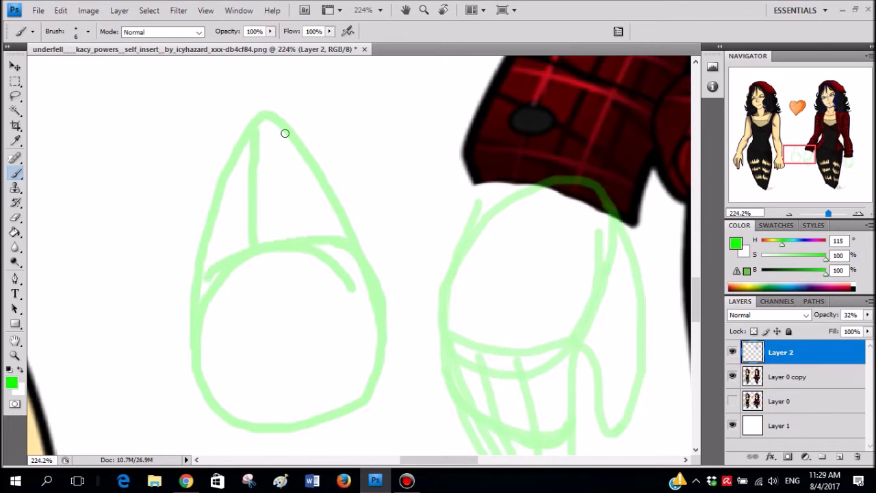
# - Add a second finger divider, shorter outer fingertips on both sides, and an arrow pointing at the envelope's side
pyautogui.press('alt')
pyautogui.moveTo(286, 137)
pyautogui.mouseDown()
pyautogui.moveTo(300, 163)
pyautogui.moveTo(304, 235)
pyautogui.mouseUp()
pyautogui.hotkey('ctrl', 'z')
pyautogui.moveTo(306, 203)
pyautogui.mouseDown()
pyautogui.moveTo(340, 199)
pyautogui.moveTo(356, 240)
pyautogui.mouseUp()
pyautogui.moveTo(247, 212)
pyautogui.mouseDown()
pyautogui.moveTo(217, 232)
pyautogui.moveTo(216, 264)
pyautogui.mouseUp()
pyautogui.moveTo(171, 172); pyautogui.dragTo(204, 198)
pyautogui.moveTo(179, 201); pyautogui.dragTo(207, 201)
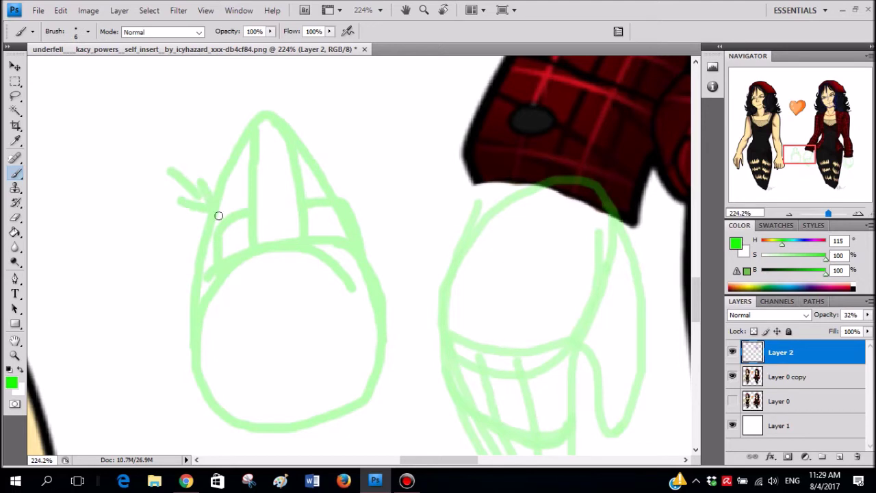
# - Reinforce the contour around the palm circle and add an angular thumb base on its outer edge
pyautogui.moveTo(216, 256)
pyautogui.mouseDown()
pyautogui.moveTo(187, 286)
pyautogui.moveTo(219, 429)
pyautogui.moveTo(197, 309)
pyautogui.moveTo(192, 330)
pyautogui.moveTo(227, 395)
pyautogui.mouseUp()
pyautogui.moveTo(362, 359); pyautogui.dragTo(236, 419)
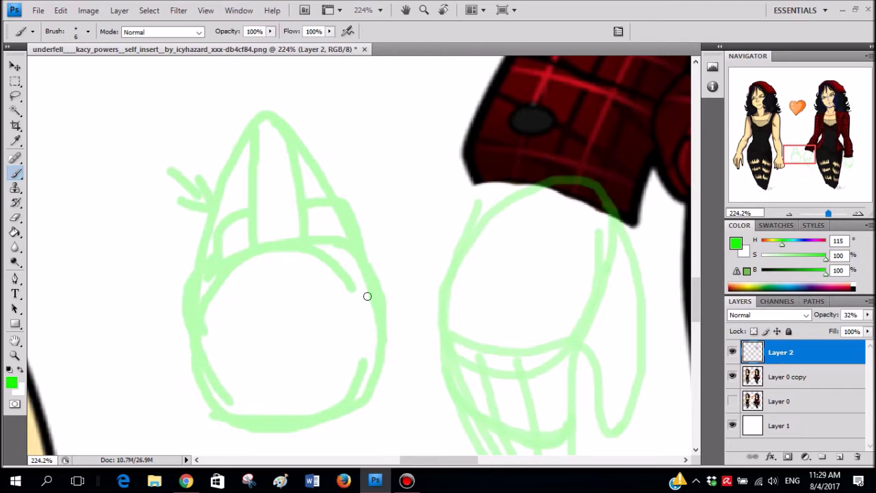
pyautogui.moveTo(368, 247); pyautogui.dragTo(399, 272)
pyautogui.moveTo(387, 325); pyautogui.dragTo(399, 282)
# - Sketch the thumb's crease and bent finger lines inside the palm, and extend the thumb's outer contour
pyautogui.scroll(2, 329, 267)
pyautogui.scroll(-3, 326, 236)
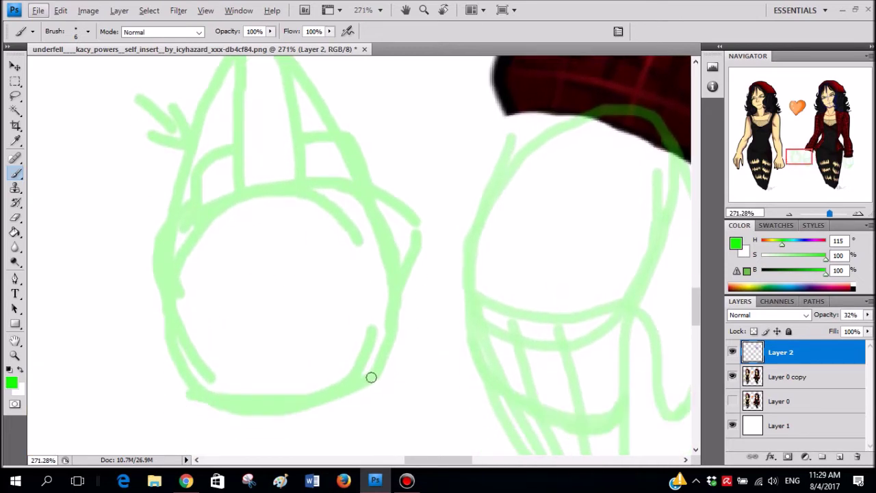
pyautogui.moveTo(340, 273)
pyautogui.mouseDown()
pyautogui.moveTo(269, 307)
pyautogui.moveTo(262, 353)
pyautogui.mouseUp()
pyautogui.moveTo(390, 346); pyautogui.dragTo(429, 233)
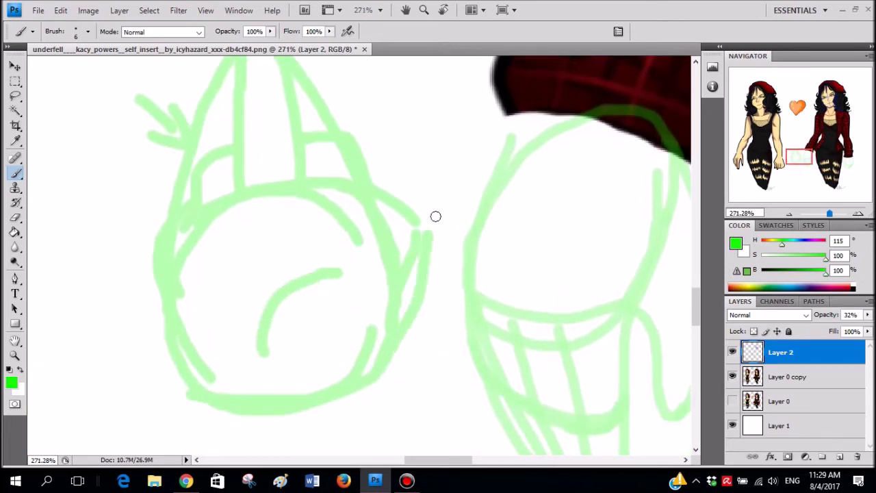
pyautogui.moveTo(367, 224)
pyautogui.mouseDown()
pyautogui.moveTo(335, 204)
pyautogui.moveTo(279, 243)
pyautogui.moveTo(325, 272)
pyautogui.mouseUp()
pyautogui.hotkey('ctrl', 'z')
pyautogui.moveTo(322, 198); pyautogui.dragTo(376, 240)
pyautogui.moveTo(290, 195); pyautogui.dragTo(341, 293)
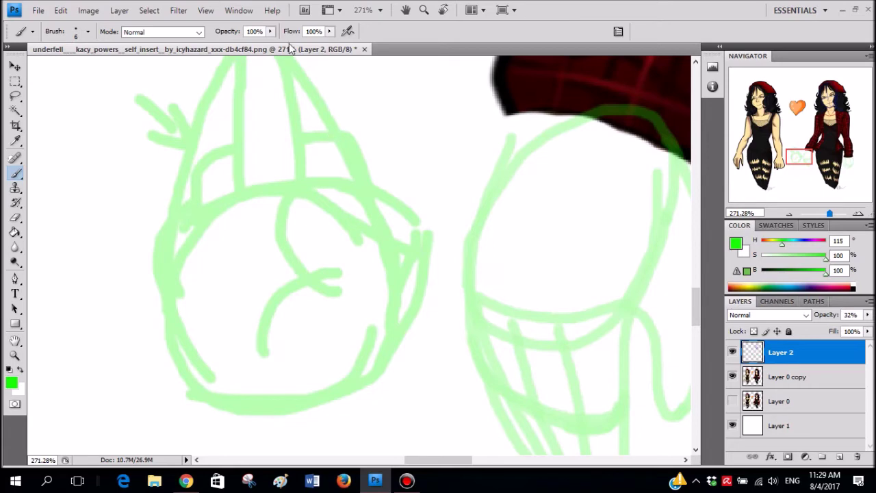
# - Set the opacity of Layer 2 to 20%
pyautogui.click(868, 315)
pyautogui.moveTo(824, 327); pyautogui.dragTo(870, 327)
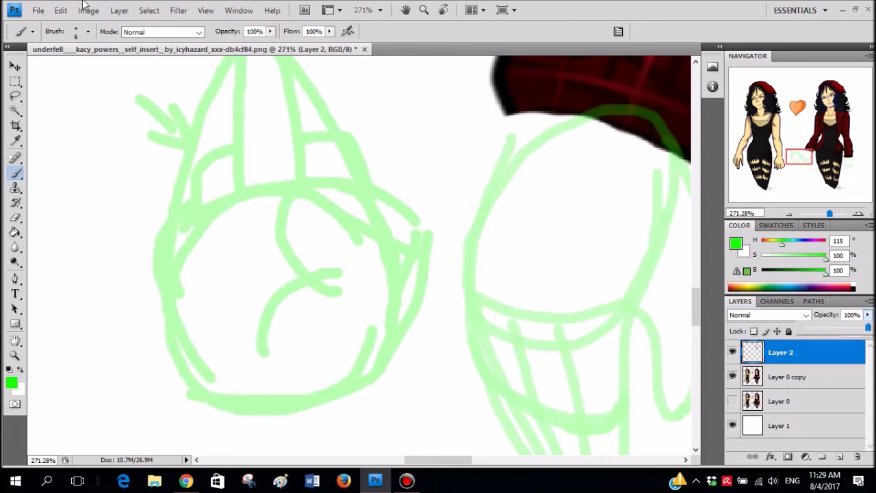
pyautogui.click(841, 327)
pyautogui.click(815, 327)
# - Sketch the folded fingers inside the practice hand's palm opposite the thumb
pyautogui.moveTo(203, 221); pyautogui.dragTo(237, 271)
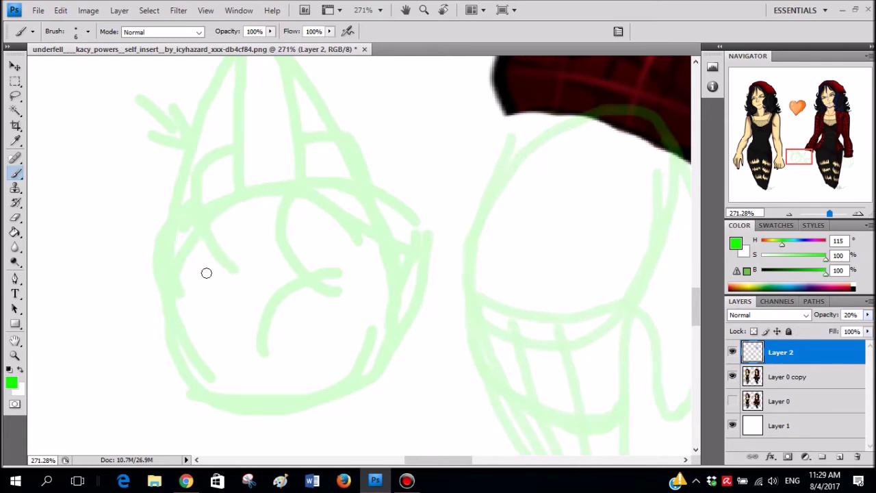
pyautogui.moveTo(162, 240)
pyautogui.mouseDown()
pyautogui.moveTo(277, 387)
pyautogui.moveTo(200, 280)
pyautogui.moveTo(161, 251)
pyautogui.moveTo(198, 321)
pyautogui.moveTo(235, 331)
pyautogui.mouseUp()
pyautogui.hotkey('ctrl', 'z')
pyautogui.moveTo(213, 247); pyautogui.dragTo(236, 328)
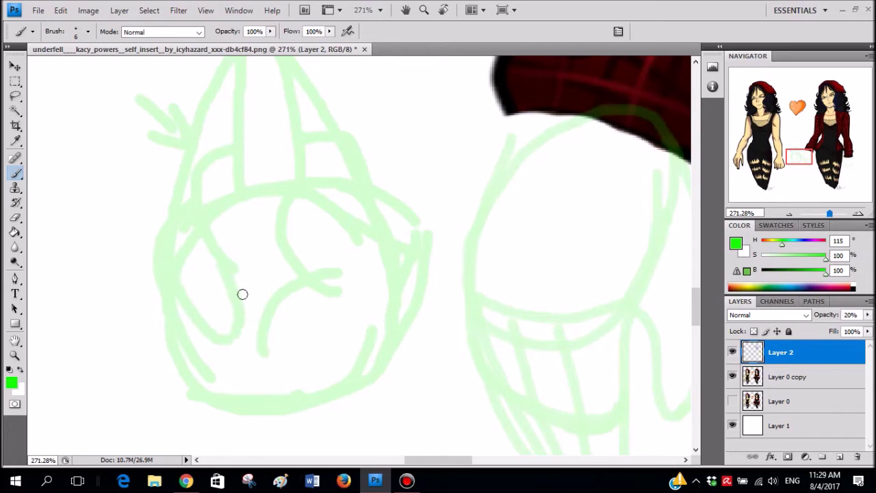
pyautogui.moveTo(242, 294); pyautogui.dragTo(259, 275)
pyautogui.moveTo(234, 176); pyautogui.dragTo(263, 265)
pyautogui.hotkey('ctrl', 'z')
pyautogui.moveTo(236, 152)
pyautogui.mouseDown()
pyautogui.moveTo(260, 269)
pyautogui.moveTo(261, 293)
pyautogui.mouseUp()
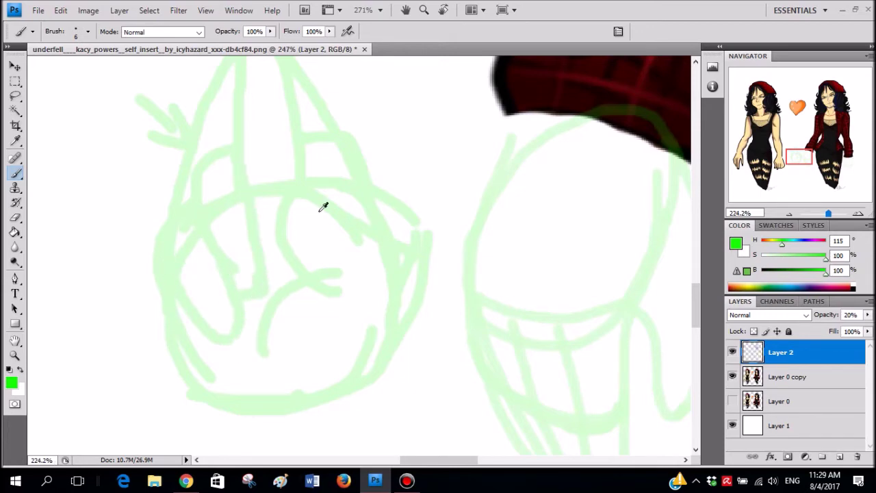
pyautogui.scroll(-5, 323, 207)
pyautogui.scroll(3, 339, 178)
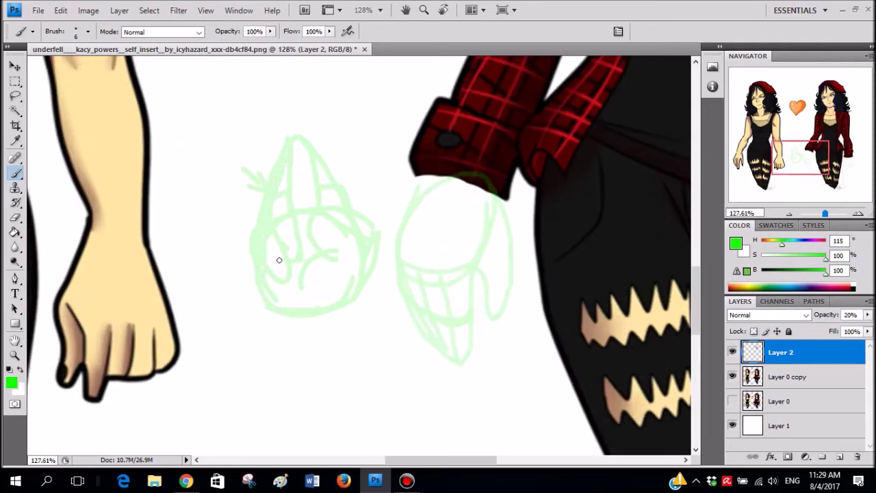
pyautogui.scroll(2, 310, 181)
pyautogui.moveTo(400, 275)
pyautogui.mouseDown()
pyautogui.moveTo(360, 204)
pyautogui.moveTo(313, 189)
pyautogui.moveTo(278, 198)
pyautogui.moveTo(240, 263)
pyautogui.moveTo(239, 289)
pyautogui.moveTo(272, 223)
pyautogui.moveTo(324, 186)
pyautogui.moveTo(379, 226)
pyautogui.moveTo(389, 268)
pyautogui.moveTo(378, 233)
pyautogui.moveTo(341, 187)
pyautogui.moveTo(280, 195)
pyautogui.mouseUp()
pyautogui.hotkey('ctrl', 'z')
pyautogui.hotkey('ctrl', 'z')
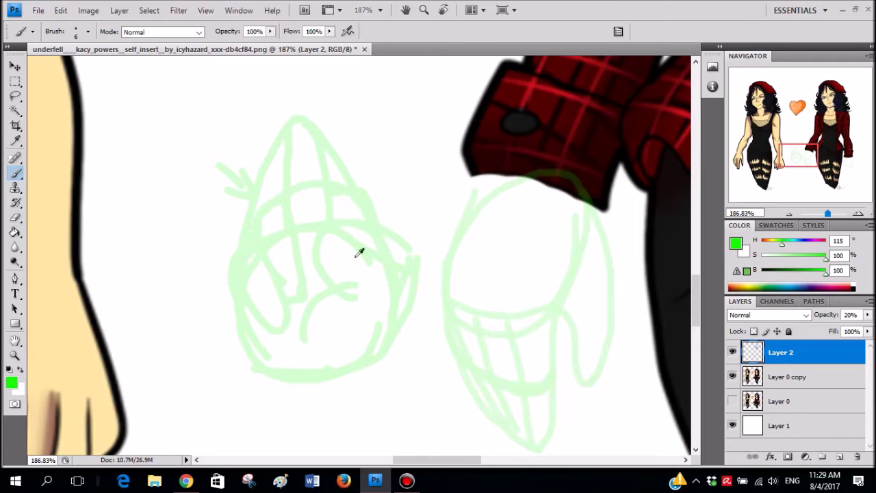
# - Erase the whole practice hand between the figures with an enlarged eraser and return to the Brush tool
pyautogui.scroll(-3, 325, 265)
pyautogui.press('e')
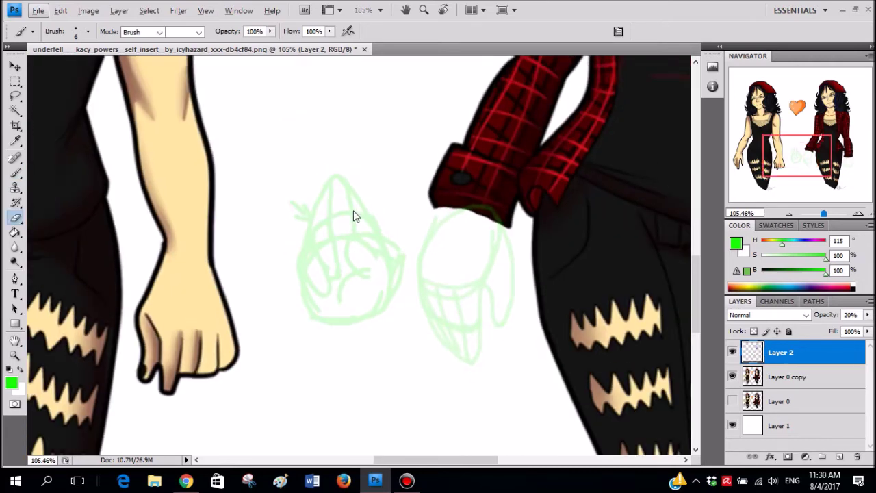
pyautogui.rightClick(342, 153)
pyautogui.click(402, 178)
pyautogui.moveTo(294, 176)
pyautogui.mouseDown()
pyautogui.moveTo(347, 274)
pyautogui.moveTo(351, 340)
pyautogui.mouseUp()
pyautogui.moveTo(221, 35); pyautogui.dragTo(274, 57)
pyautogui.moveTo(307, 314)
pyautogui.mouseDown()
pyautogui.moveTo(330, 262)
pyautogui.moveTo(380, 243)
pyautogui.moveTo(367, 190)
pyautogui.mouseUp()
pyautogui.press('b')
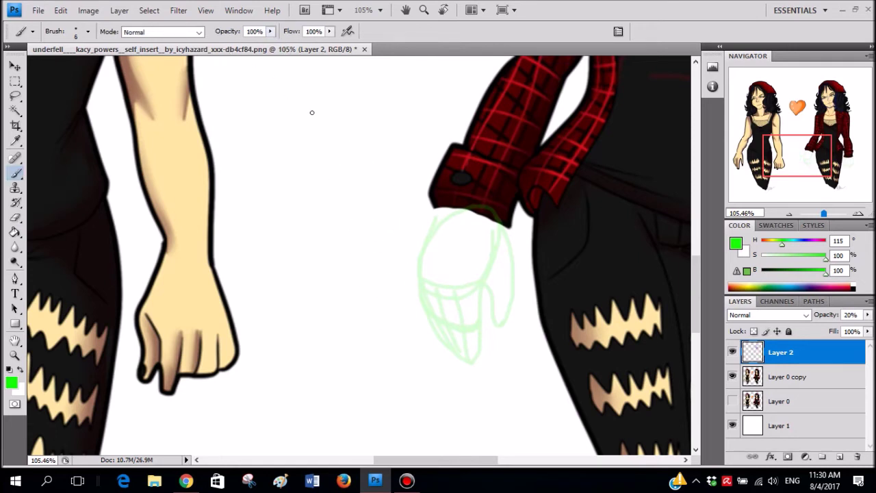
# - Set the brush opacity to 36% and raise the opacity of Layer 2 to 77%
pyautogui.press('3')
pyautogui.press('6')
pyautogui.scroll(3, 336, 191)
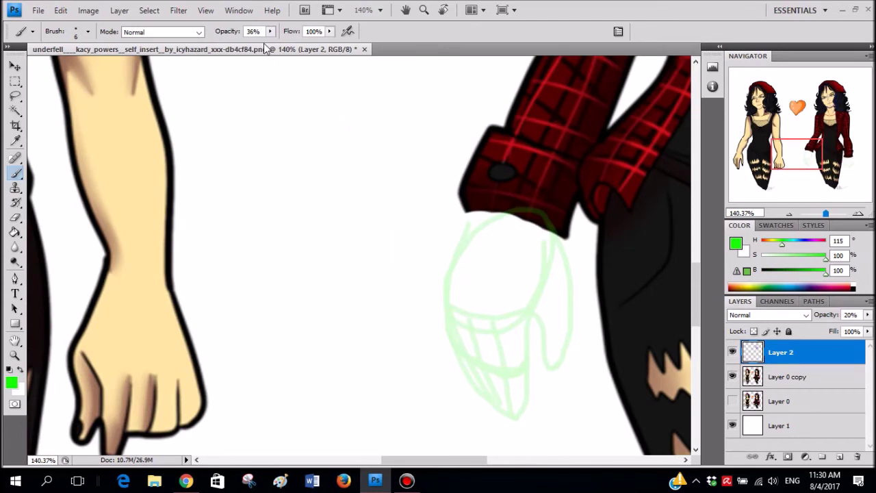
pyautogui.click(867, 314)
pyautogui.moveTo(814, 327); pyautogui.dragTo(852, 327)
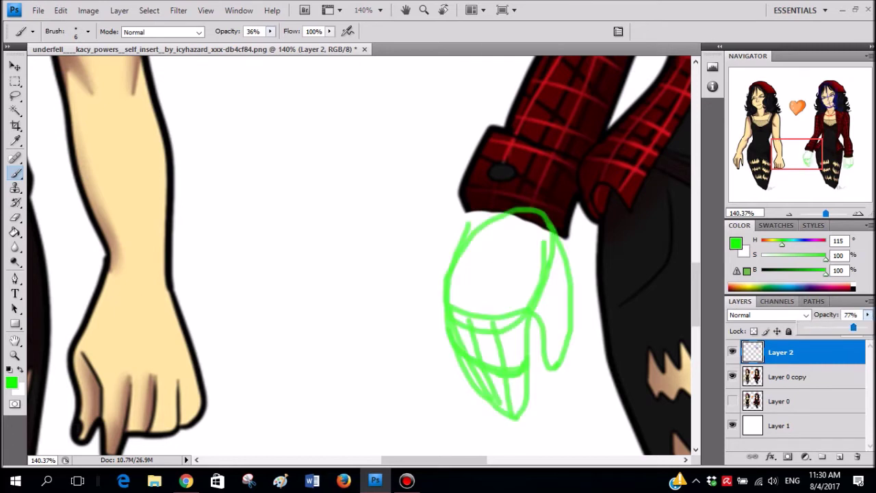
# - Sketch a faint green circle for a new palm between the bare arm and the plaid cuff
pyautogui.moveTo(361, 146)
pyautogui.mouseDown()
pyautogui.moveTo(294, 195)
pyautogui.moveTo(376, 248)
pyautogui.moveTo(400, 189)
pyautogui.moveTo(372, 153)
pyautogui.moveTo(280, 162)
pyautogui.moveTo(330, 244)
pyautogui.moveTo(372, 160)
pyautogui.moveTo(327, 146)
pyautogui.mouseUp()
pyautogui.hotkey('ctrl', 'z')
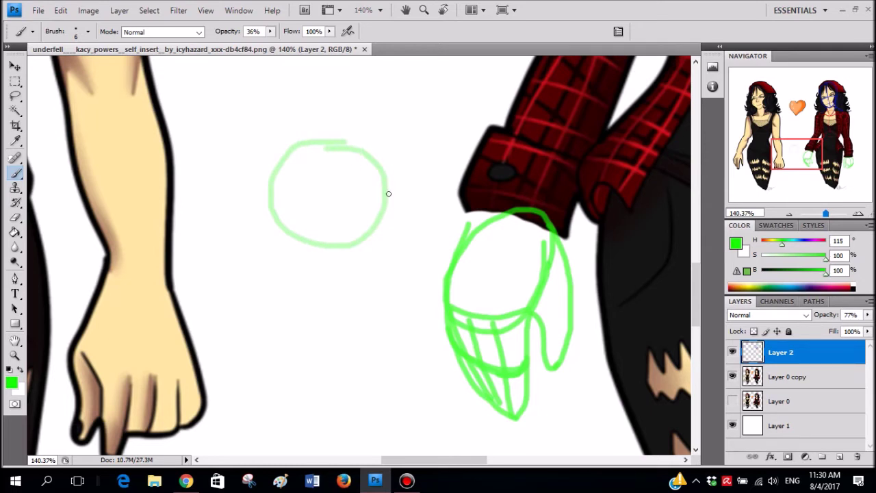
pyautogui.moveTo(361, 155); pyautogui.dragTo(335, 121)
pyautogui.hotkey('ctrl', 'z')
pyautogui.scroll(5, 358, 123)
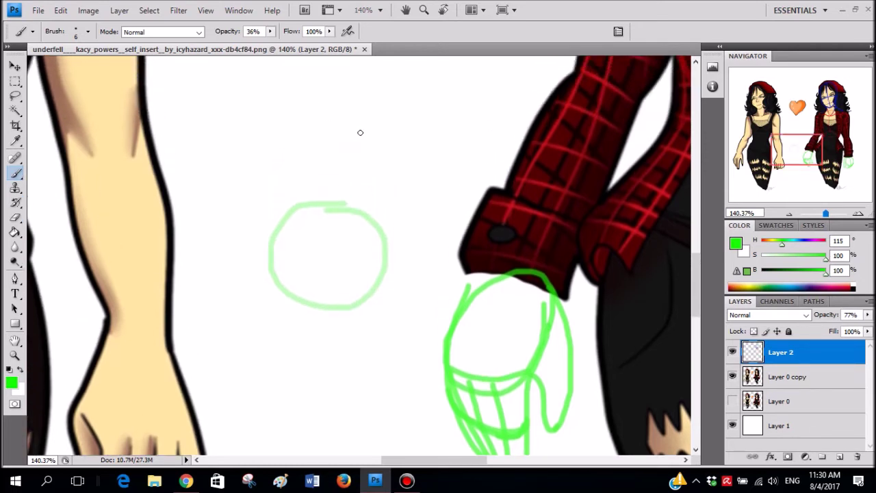
# - Sketch small fingertip marks above the green palm circle, a large outer arc around it and a thumb loop beside it
pyautogui.moveTo(383, 140)
pyautogui.mouseDown()
pyautogui.moveTo(361, 147)
pyautogui.moveTo(333, 176)
pyautogui.mouseUp()
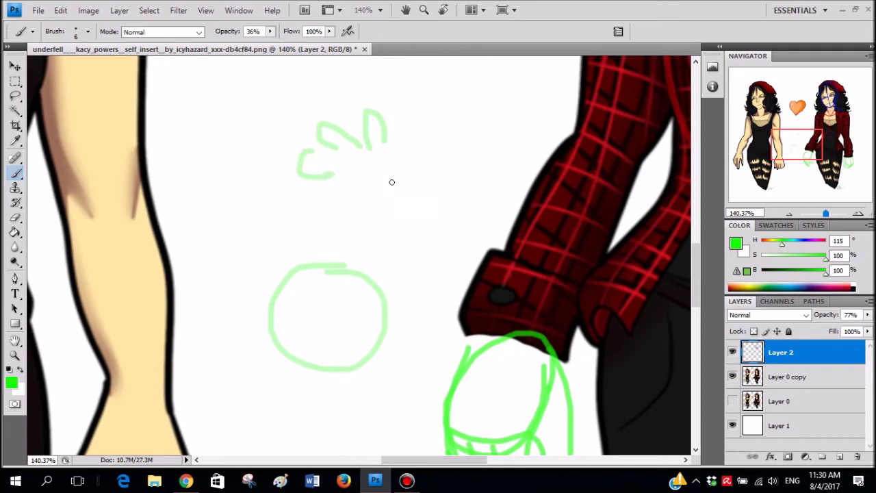
pyautogui.moveTo(408, 174); pyautogui.dragTo(406, 151)
pyautogui.scroll(-3, 381, 234)
pyautogui.moveTo(385, 245); pyautogui.dragTo(379, 187)
pyautogui.moveTo(347, 133); pyautogui.dragTo(381, 189)
pyautogui.moveTo(323, 118)
pyautogui.mouseDown()
pyautogui.moveTo(221, 211)
pyautogui.moveTo(256, 264)
pyautogui.moveTo(275, 267)
pyautogui.mouseUp()
pyautogui.moveTo(382, 271)
pyautogui.mouseDown()
pyautogui.moveTo(416, 194)
pyautogui.moveTo(366, 231)
pyautogui.mouseUp()
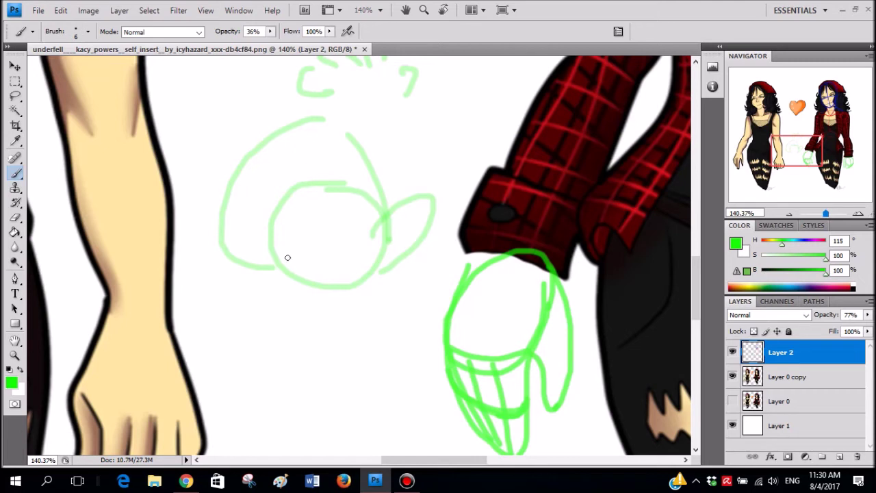
# - Sketch a smaller guide arc between the palm circle and the large outer arc
pyautogui.moveTo(388, 240); pyautogui.dragTo(386, 205)
pyautogui.moveTo(317, 144)
pyautogui.mouseDown()
pyautogui.moveTo(260, 185)
pyautogui.moveTo(260, 256)
pyautogui.moveTo(280, 271)
pyautogui.mouseUp()
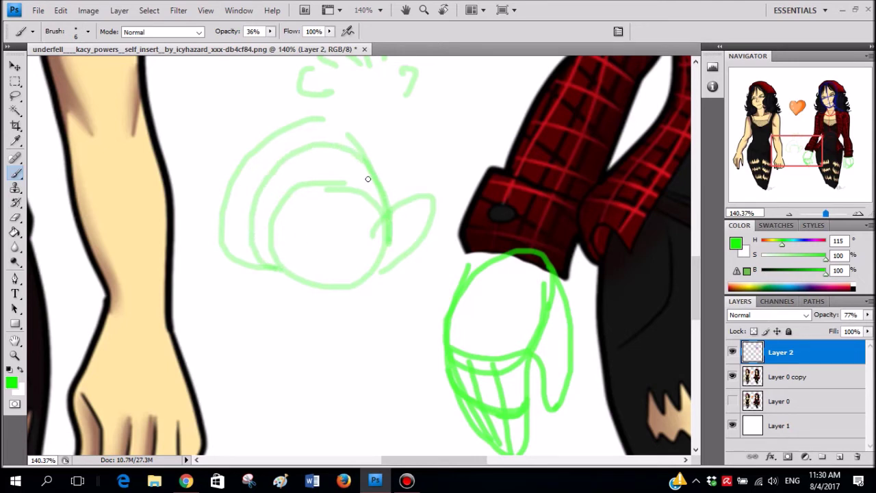
pyautogui.hotkey('ctrl', 'z')
pyautogui.moveTo(384, 239)
pyautogui.mouseDown()
pyautogui.moveTo(350, 151)
pyautogui.moveTo(299, 147)
pyautogui.moveTo(267, 183)
pyautogui.moveTo(282, 256)
pyautogui.mouseUp()
pyautogui.scroll(-2, 301, 233)
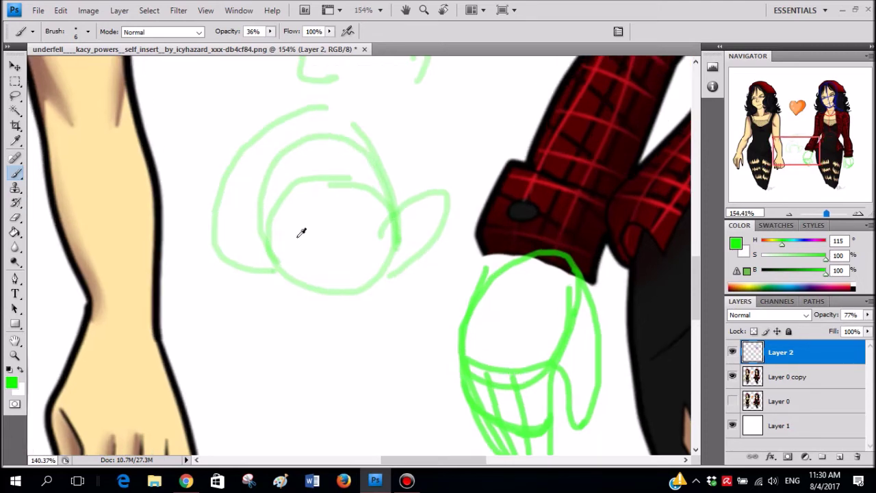
# - Try a curved crease running from the thumb base into the practice hand's palm circle
pyautogui.scroll(2, 309, 218)
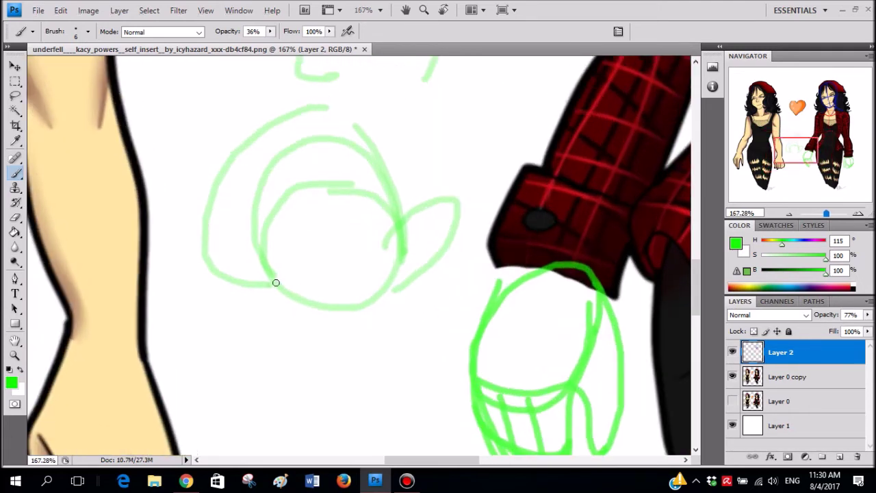
pyautogui.scroll(3, 409, 207)
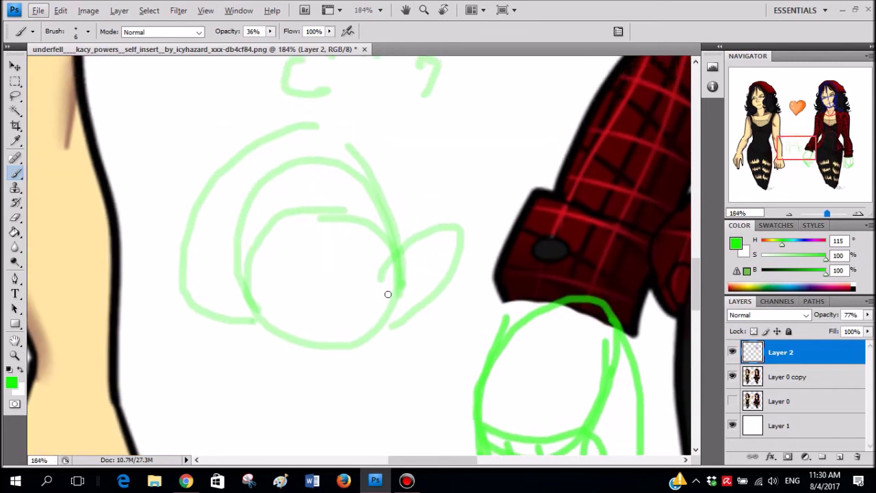
pyautogui.moveTo(316, 309)
pyautogui.mouseDown()
pyautogui.moveTo(338, 279)
pyautogui.moveTo(375, 272)
pyautogui.moveTo(397, 280)
pyautogui.moveTo(361, 274)
pyautogui.moveTo(324, 307)
pyautogui.mouseUp()
pyautogui.hotkey('ctrl', 'z')
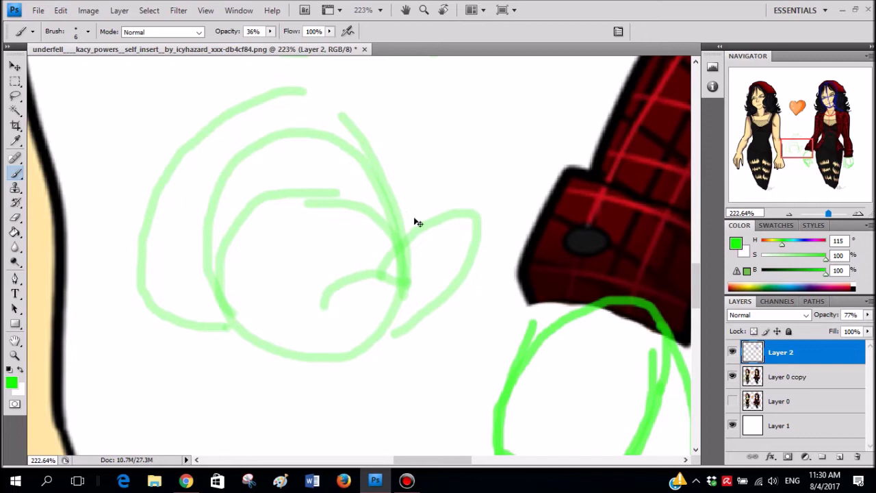
pyautogui.hotkey('ctrl', 'z')
pyautogui.scroll(2, 389, 182)
pyautogui.hotkey('ctrl', 'z')
# - Extend the practice hand's thumb-side edge up to the peak of the outer arc
pyautogui.moveTo(401, 293)
pyautogui.mouseDown()
pyautogui.moveTo(373, 201)
pyautogui.moveTo(343, 150)
pyautogui.moveTo(317, 132)
pyautogui.mouseUp()
pyautogui.hotkey('ctrl', 'z')
pyautogui.moveTo(399, 299)
pyautogui.mouseDown()
pyautogui.moveTo(359, 186)
pyautogui.moveTo(320, 141)
pyautogui.moveTo(290, 154)
pyautogui.mouseUp()
pyautogui.hotkey('ctrl', 'z')
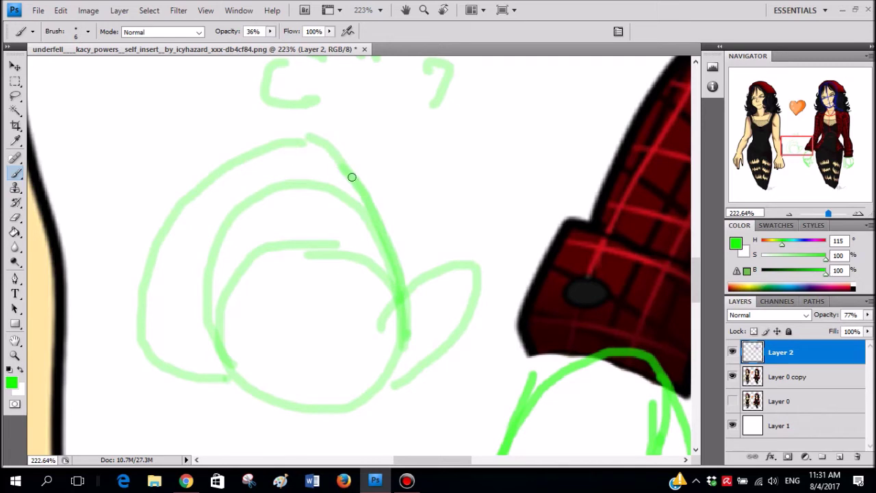
pyautogui.moveTo(351, 177); pyautogui.dragTo(301, 139)
# - Sketch the bent upper fingers between the outer arc and the palm circle
pyautogui.moveTo(292, 179)
pyautogui.mouseDown()
pyautogui.moveTo(331, 205)
pyautogui.moveTo(354, 259)
pyautogui.moveTo(353, 249)
pyautogui.moveTo(312, 254)
pyautogui.moveTo(349, 241)
pyautogui.moveTo(234, 281)
pyautogui.mouseUp()
pyautogui.hotkey('ctrl', 'z')
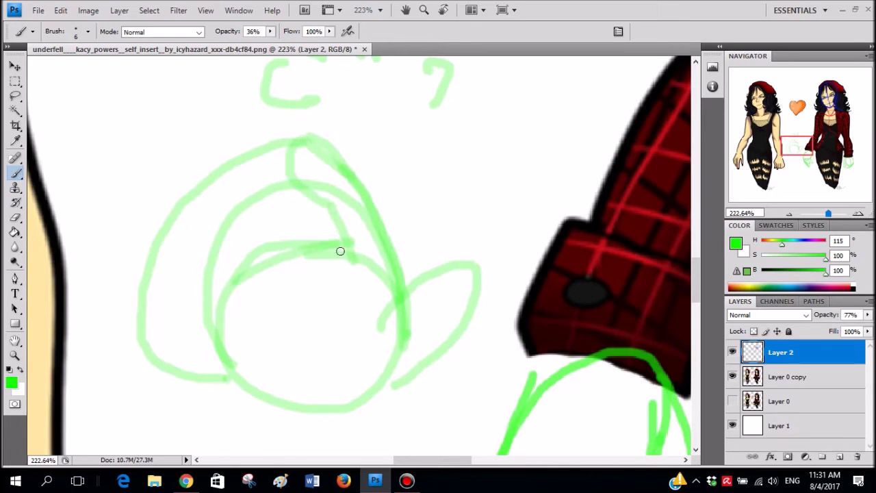
pyautogui.moveTo(303, 210)
pyautogui.mouseDown()
pyautogui.moveTo(272, 186)
pyautogui.moveTo(221, 174)
pyautogui.moveTo(210, 184)
pyautogui.moveTo(218, 212)
pyautogui.moveTo(269, 232)
pyautogui.moveTo(264, 245)
pyautogui.moveTo(284, 259)
pyautogui.moveTo(283, 245)
pyautogui.moveTo(217, 242)
pyautogui.moveTo(165, 268)
pyautogui.moveTo(170, 288)
pyautogui.moveTo(247, 287)
pyautogui.mouseUp()
pyautogui.scroll(-1, 219, 255)
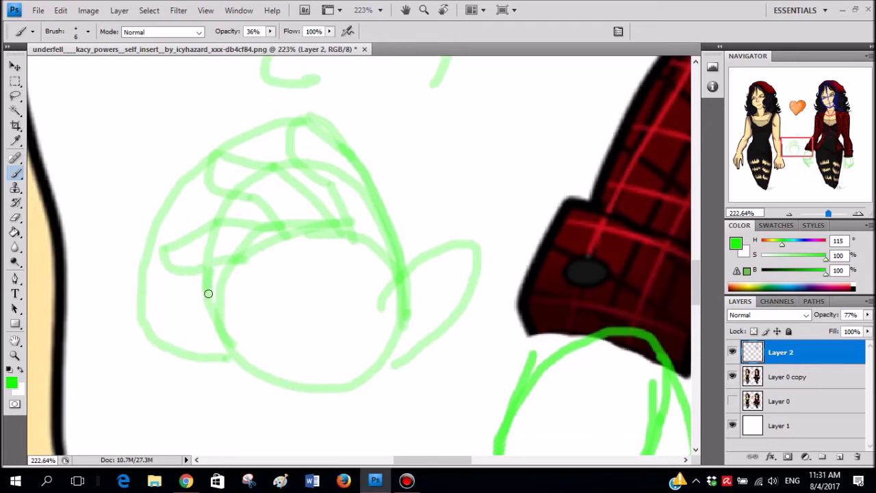
# - Sketch the lowest finger folding over the edge of the practice palm opposite the thumb
pyautogui.moveTo(206, 292); pyautogui.dragTo(241, 326)
pyautogui.hotkey('ctrl', 'z')
pyautogui.moveTo(206, 290); pyautogui.dragTo(252, 335)
pyautogui.moveTo(246, 266); pyautogui.dragTo(231, 340)
pyautogui.scroll(-1, 299, 282)
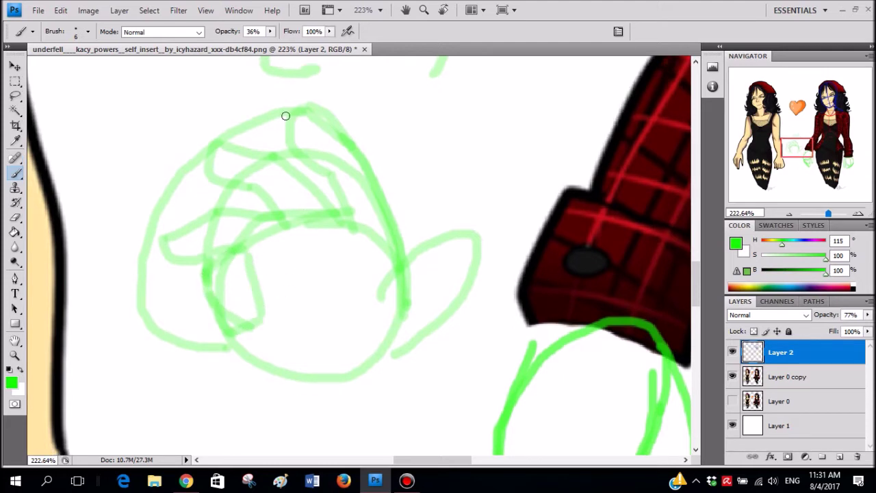
# - Sketch an extra guide curve across the practice hand's bent fingers, just inside the outer arc
pyautogui.moveTo(219, 199)
pyautogui.mouseDown()
pyautogui.moveTo(188, 247)
pyautogui.moveTo(234, 268)
pyautogui.moveTo(223, 216)
pyautogui.moveTo(235, 285)
pyautogui.mouseUp()
pyautogui.moveTo(218, 144)
pyautogui.mouseDown()
pyautogui.moveTo(208, 267)
pyautogui.moveTo(246, 332)
pyautogui.moveTo(206, 171)
pyautogui.moveTo(216, 176)
pyautogui.moveTo(228, 150)
pyautogui.moveTo(196, 301)
pyautogui.moveTo(243, 328)
pyautogui.mouseUp()
pyautogui.hotkey('ctrl', 'alt', 'z')
pyautogui.hotkey('ctrl', 'alt', 'z')
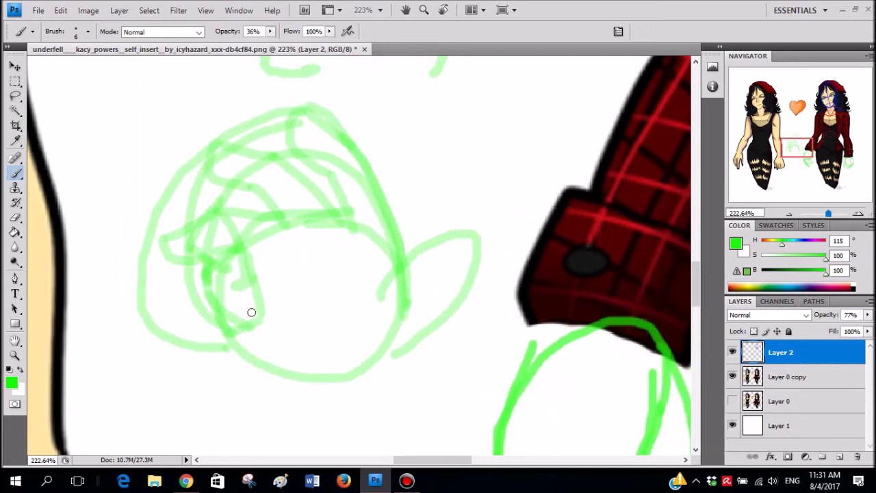
# - Set the brush size to 100 px, erase the whole practice hand between the figures and return to the Brush tool
pyautogui.scroll(-5, 317, 290)
pyautogui.press('x')
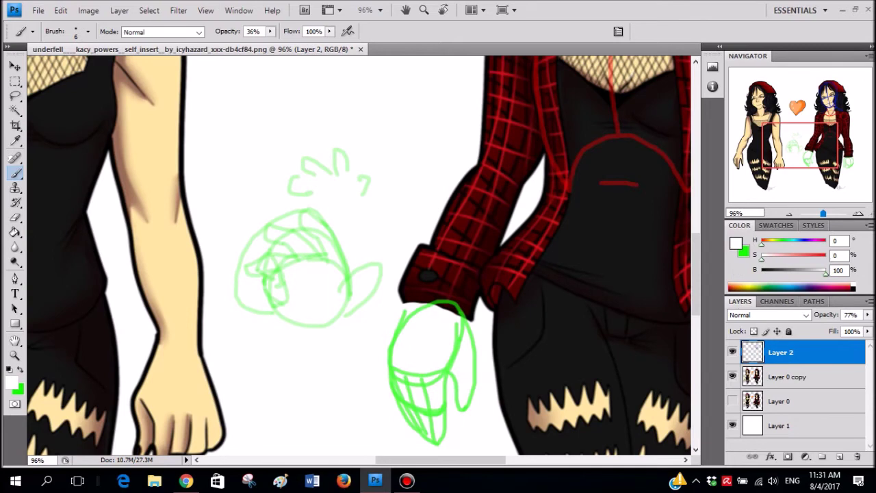
pyautogui.rightClick(327, 208)
pyautogui.write('100')
pyautogui.press('Return')
pyautogui.press('e')
pyautogui.moveTo(335, 187)
pyautogui.mouseDown()
pyautogui.moveTo(342, 190)
pyautogui.moveTo(340, 143)
pyautogui.moveTo(349, 295)
pyautogui.moveTo(341, 152)
pyautogui.moveTo(294, 269)
pyautogui.moveTo(244, 299)
pyautogui.moveTo(264, 266)
pyautogui.mouseUp()
pyautogui.press('b')
pyautogui.scroll(-3, 347, 254)
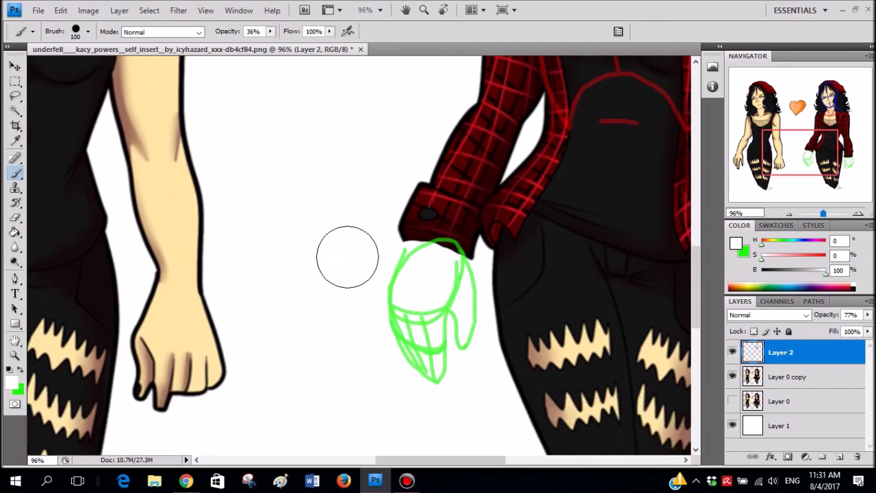
# - Try a green test stroke between the figures with the brush size reduced to 10 px
pyautogui.press('x')
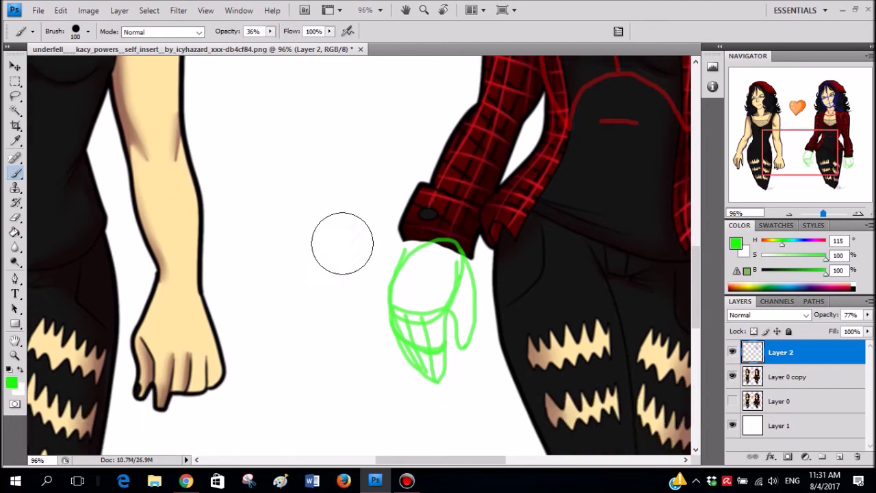
pyautogui.rightClick(343, 246)
pyautogui.click(359, 251)
pyautogui.moveTo(295, 138); pyautogui.dragTo(268, 206)
pyautogui.hotkey('ctrl', 'z')
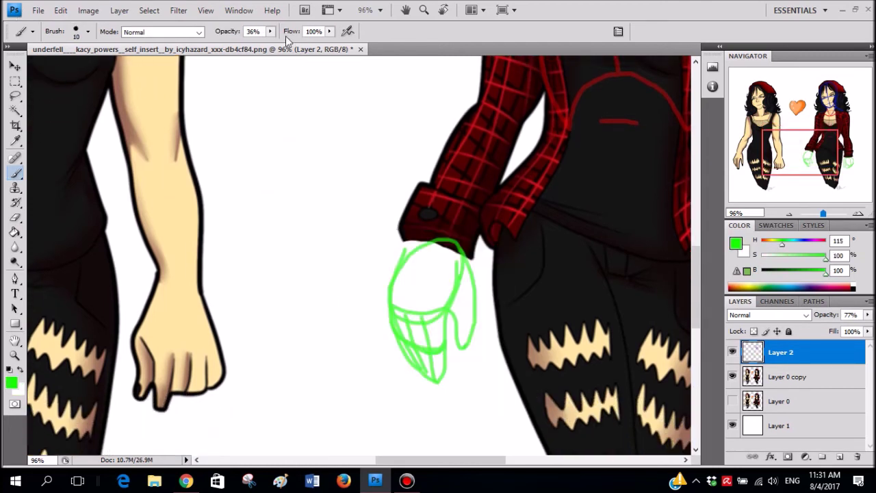
# - Set up a black 3 px brush at 100% opacity for inking
pyautogui.click(271, 32)
pyautogui.moveTo(269, 43); pyautogui.dragTo(312, 43)
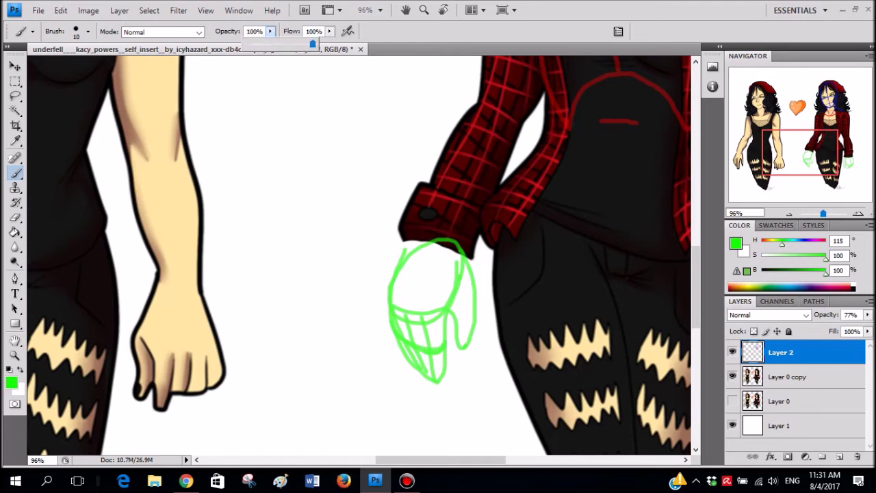
pyautogui.press('d')
pyautogui.press('x')
pyautogui.rightClick(340, 244)
pyautogui.press('x')
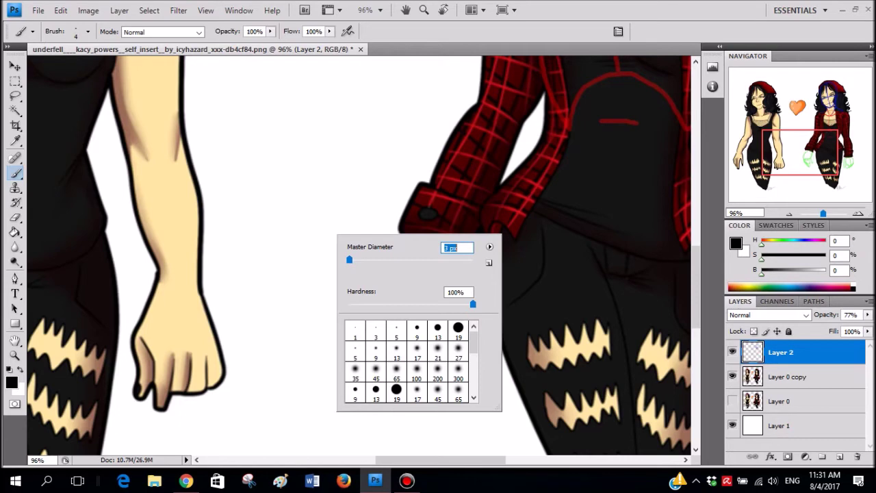
pyautogui.moveTo(305, 238); pyautogui.dragTo(374, 290)
pyautogui.hotkey('ctrl', 'z')
# - Make Layer 0 copy the active layer for inking the hand below the plaid cuff
pyautogui.hscroll(3, 467, 299)
pyautogui.scroll(-4, 573, 314)
pyautogui.scroll(3, 573, 313)
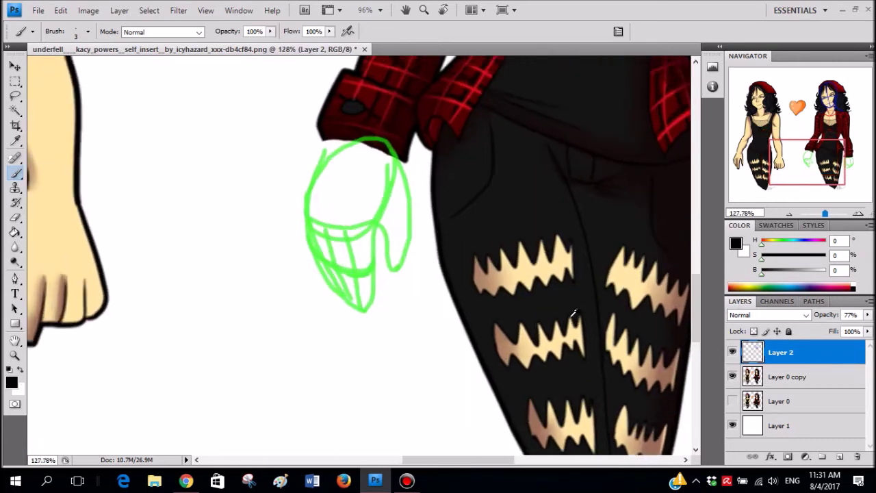
pyautogui.scroll(1, 574, 313)
pyautogui.click(767, 375)
pyautogui.scroll(3, 360, 189)
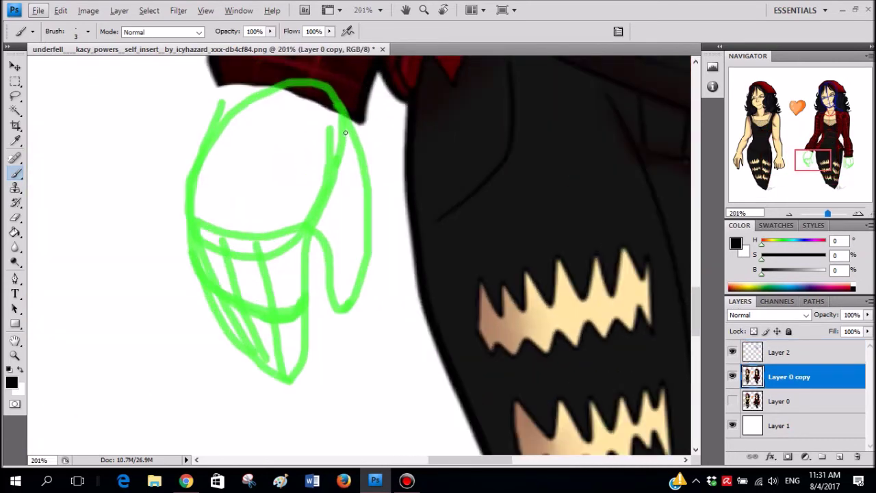
# - Lower the opacity of Layer 2 to 30% and make Layer 0 copy active again
pyautogui.click(783, 356)
pyautogui.moveTo(867, 314); pyautogui.dragTo(854, 327)
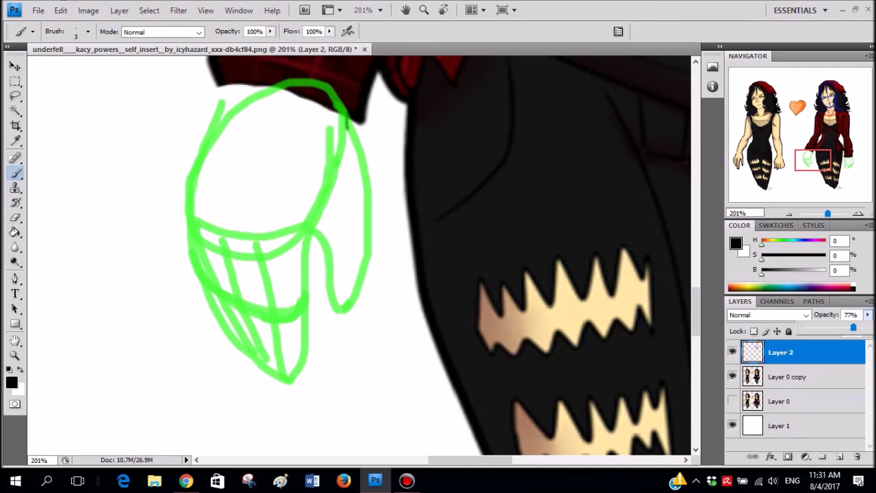
pyautogui.click(787, 375)
pyautogui.scroll(1, 348, 128)
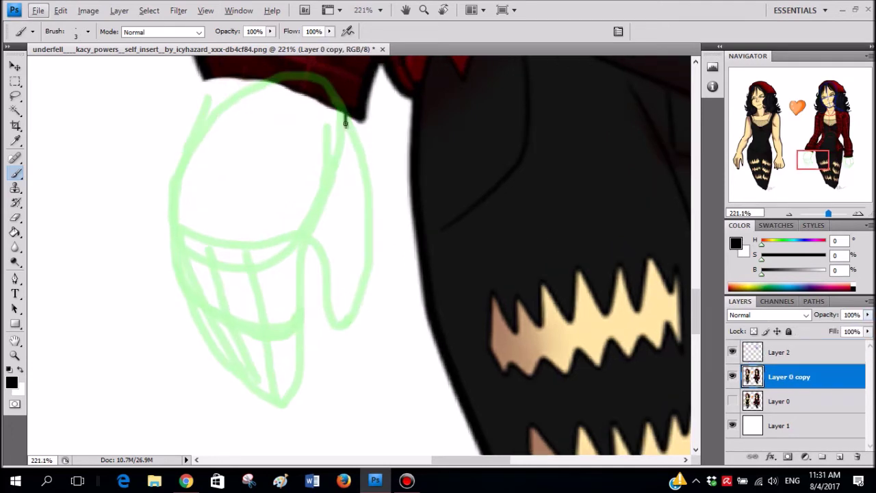
pyautogui.hotkey('alt', ']')
pyautogui.hotkey('ctrl', 'z')
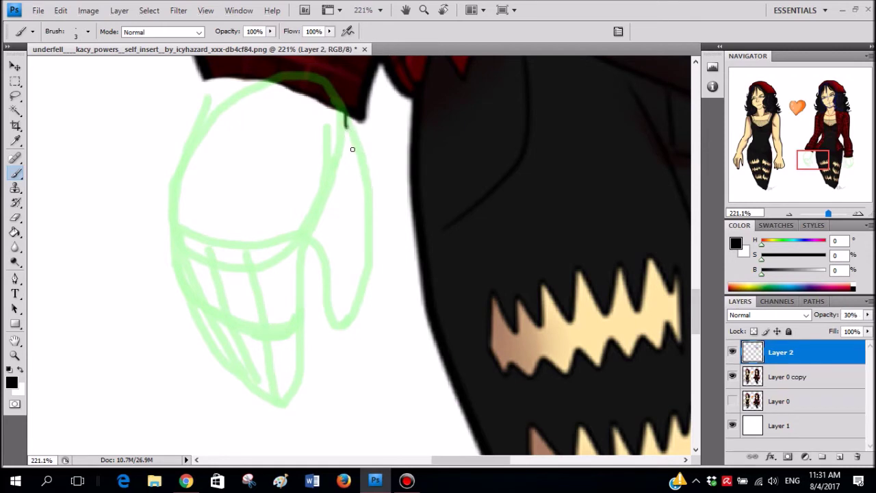
pyautogui.click(819, 380)
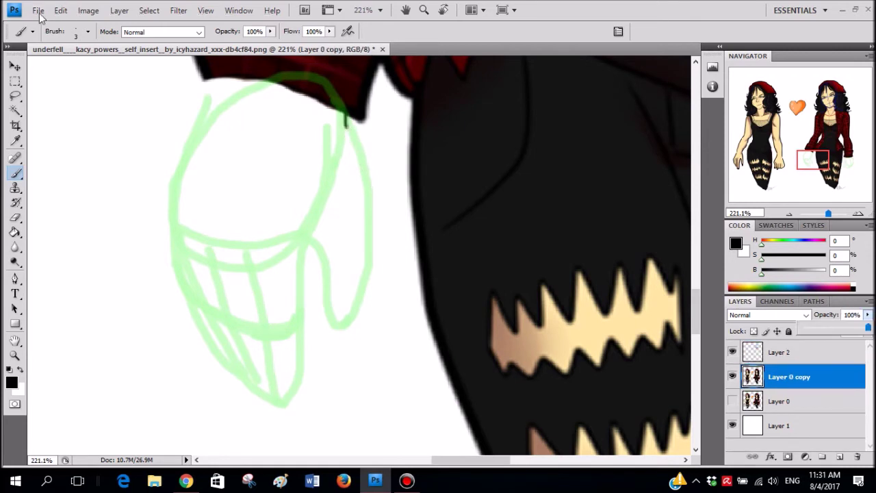
# - Ink the outer edge of the thumb in black from the plaid cuff down to its tip
pyautogui.scroll(1, 354, 132)
pyautogui.moveTo(354, 132)
pyautogui.mouseDown()
pyautogui.moveTo(383, 206)
pyautogui.moveTo(379, 298)
pyautogui.moveTo(358, 359)
pyautogui.mouseUp()
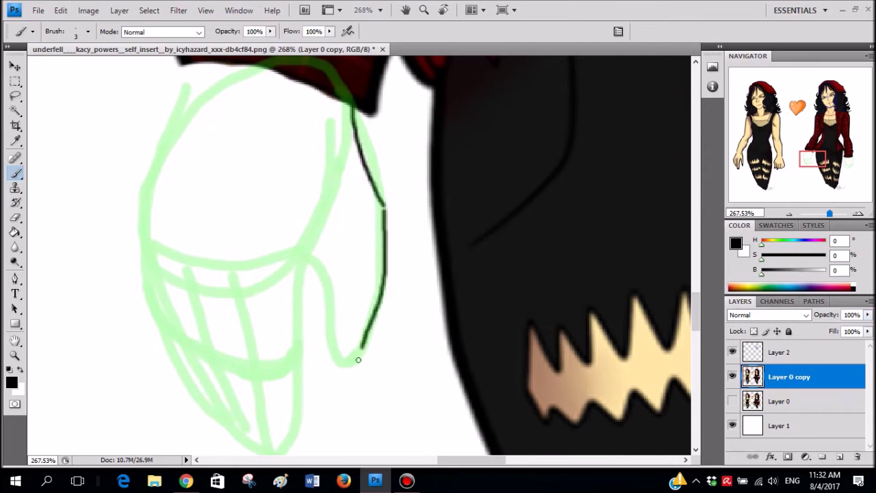
pyautogui.hotkey('ctrl', 'alt', 'z')
# - Try inking the thumb's inner edge from its tip up to the palm
pyautogui.scroll(1, 361, 348)
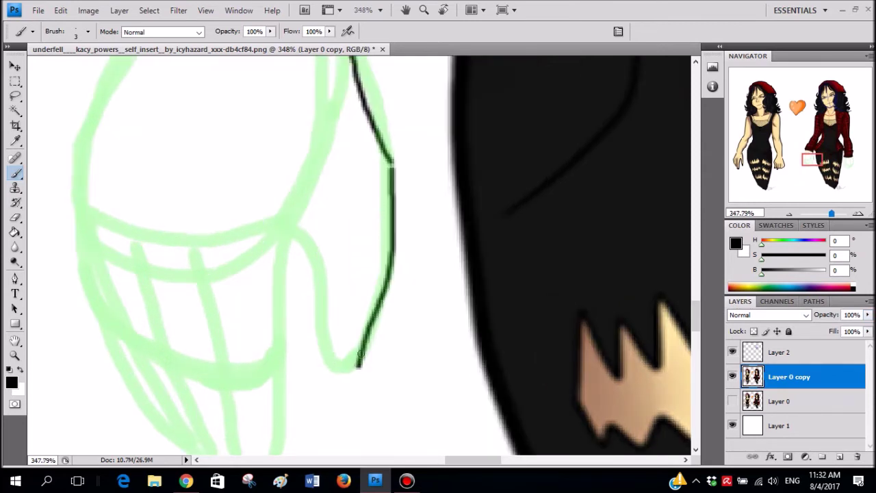
pyautogui.moveTo(342, 370)
pyautogui.mouseDown()
pyautogui.moveTo(323, 354)
pyautogui.moveTo(319, 267)
pyautogui.mouseUp()
pyautogui.hotkey('ctrl', 'z')
pyautogui.moveTo(356, 370)
pyautogui.mouseDown()
pyautogui.moveTo(329, 357)
pyautogui.moveTo(320, 331)
pyautogui.moveTo(326, 256)
pyautogui.moveTo(323, 228)
pyautogui.moveTo(298, 191)
pyautogui.moveTo(305, 162)
pyautogui.moveTo(327, 197)
pyautogui.moveTo(335, 310)
pyautogui.moveTo(361, 337)
pyautogui.moveTo(335, 332)
pyautogui.moveTo(326, 317)
pyautogui.moveTo(329, 195)
pyautogui.mouseUp()
pyautogui.scroll(-1, 304, 187)
pyautogui.hotkey('ctrl', 'z')
pyautogui.hotkey('ctrl', 'z')
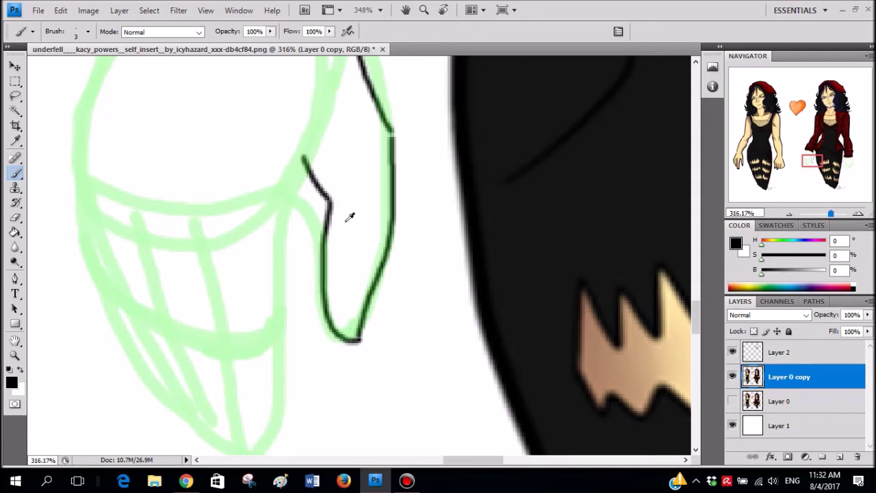
pyautogui.scroll(-3, 348, 214)
pyautogui.scroll(-3, 388, 244)
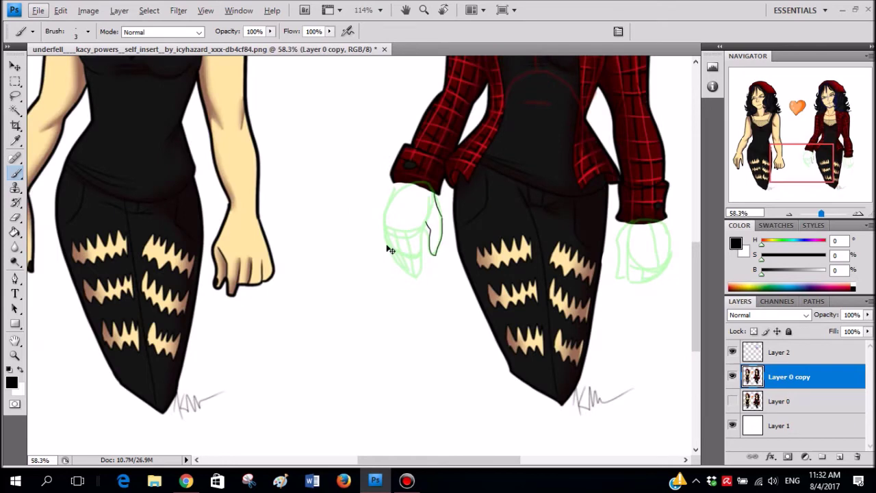
pyautogui.scroll(5, 404, 243)
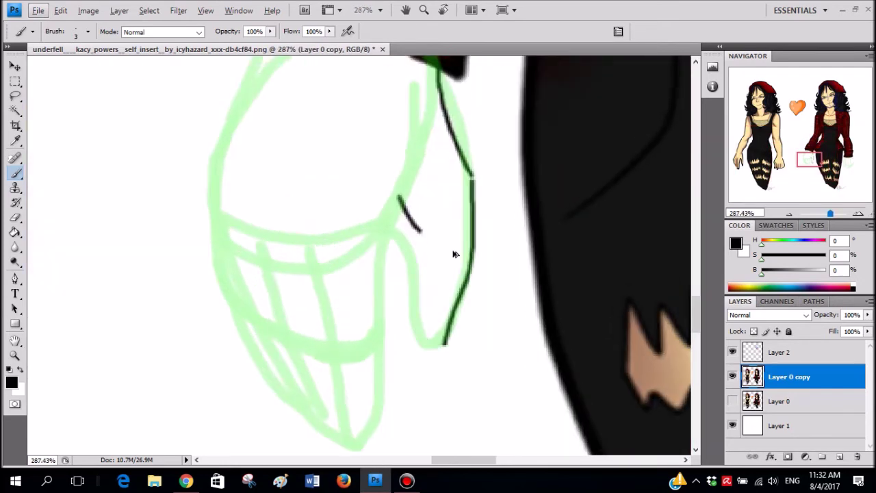
# - Ink the thumb's rounded tip, its inner edge and the curved web joining it to the palm
pyautogui.moveTo(414, 319)
pyautogui.mouseDown()
pyautogui.moveTo(422, 252)
pyautogui.moveTo(416, 277)
pyautogui.mouseUp()
pyautogui.hotkey('ctrl', 'z')
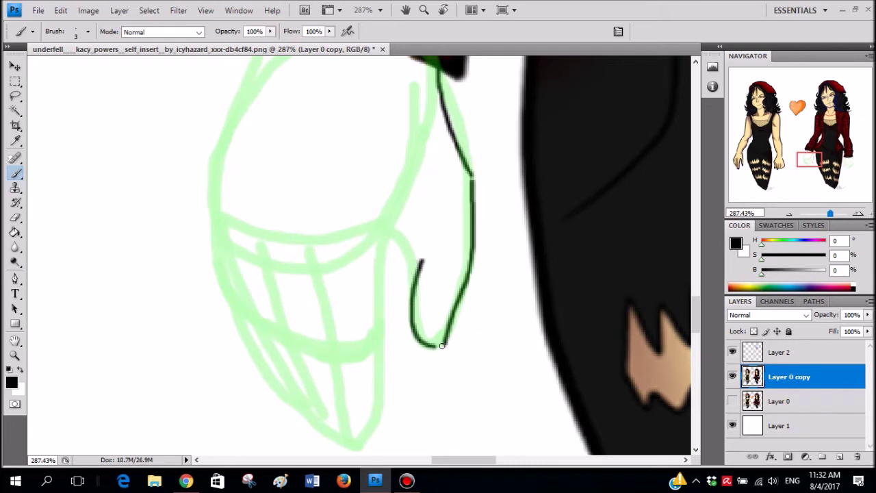
pyautogui.moveTo(407, 235); pyautogui.dragTo(398, 228)
pyautogui.hotkey('ctrl', 'z')
pyautogui.scroll(-5, 445, 222)
pyautogui.scroll(5, 436, 231)
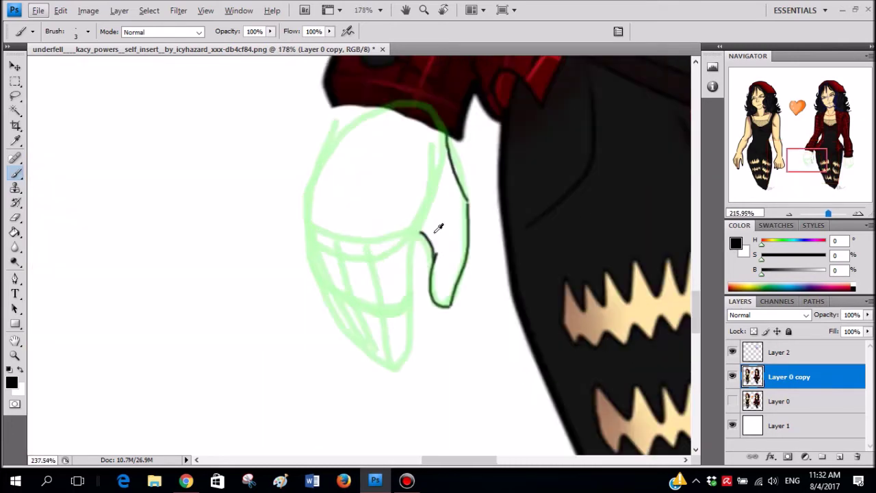
# - Ink the curved knuckle line across the lower edge of the palm sketch
pyautogui.scroll(-2, 392, 211)
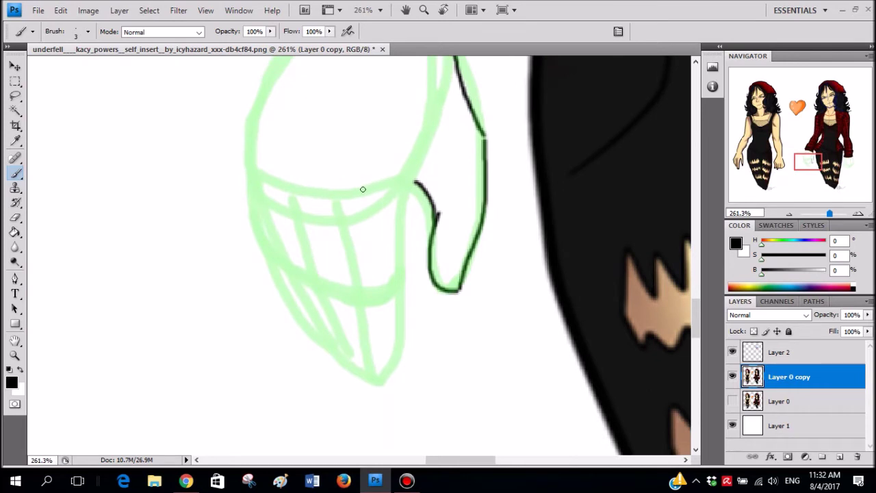
pyautogui.moveTo(297, 191)
pyautogui.mouseDown()
pyautogui.moveTo(268, 176)
pyautogui.moveTo(286, 189)
pyautogui.mouseUp()
pyautogui.hotkey('ctrl', 'z')
pyautogui.moveTo(372, 183); pyautogui.dragTo(376, 181)
# - Ink the index finger beside the thumb, with both long sides and the curve meeting the thumb web
pyautogui.scroll(-2, 335, 180)
pyautogui.moveTo(337, 162)
pyautogui.mouseDown()
pyautogui.moveTo(380, 335)
pyautogui.moveTo(390, 336)
pyautogui.moveTo(404, 319)
pyautogui.moveTo(410, 145)
pyautogui.mouseUp()
pyautogui.hotkey('ctrl', 'alt', 'z')
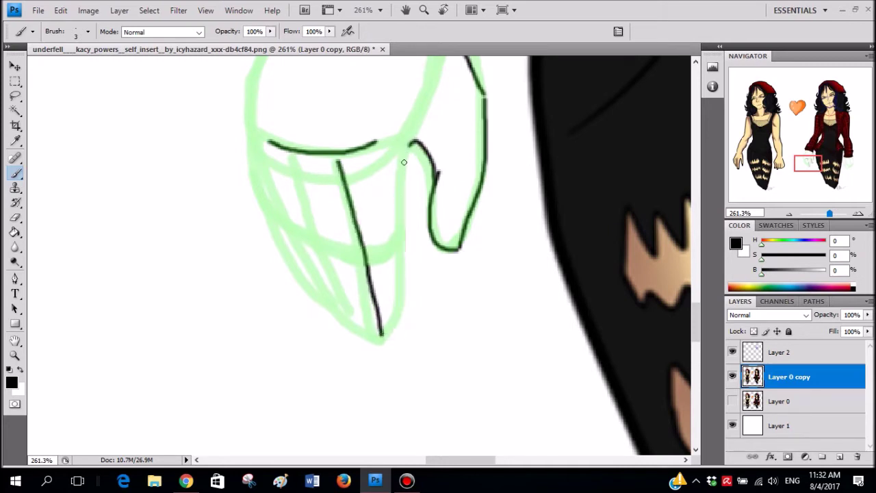
pyautogui.moveTo(402, 224); pyautogui.dragTo(408, 271)
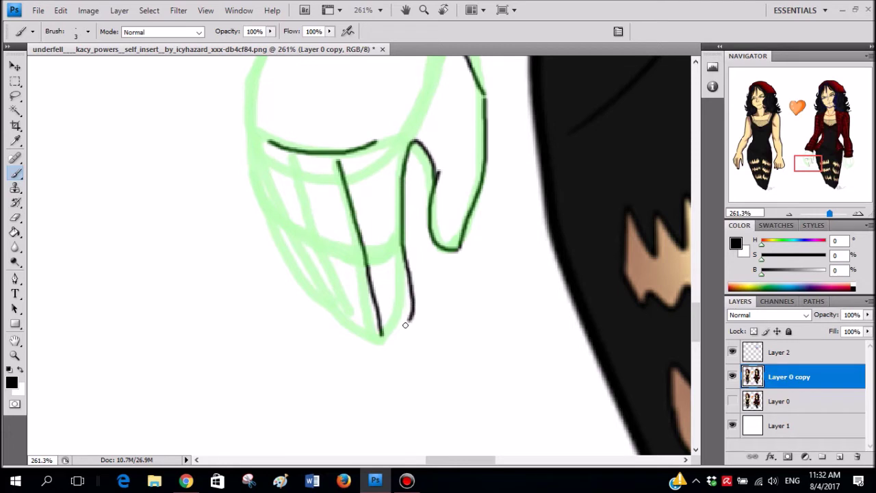
# - Ink the middle finger's long outer side and rounded tip next to the index finger
pyautogui.scroll(2, 335, 155)
pyautogui.scroll(-1, 363, 182)
pyautogui.moveTo(274, 121)
pyautogui.mouseDown()
pyautogui.moveTo(312, 244)
pyautogui.moveTo(376, 353)
pyautogui.mouseUp()
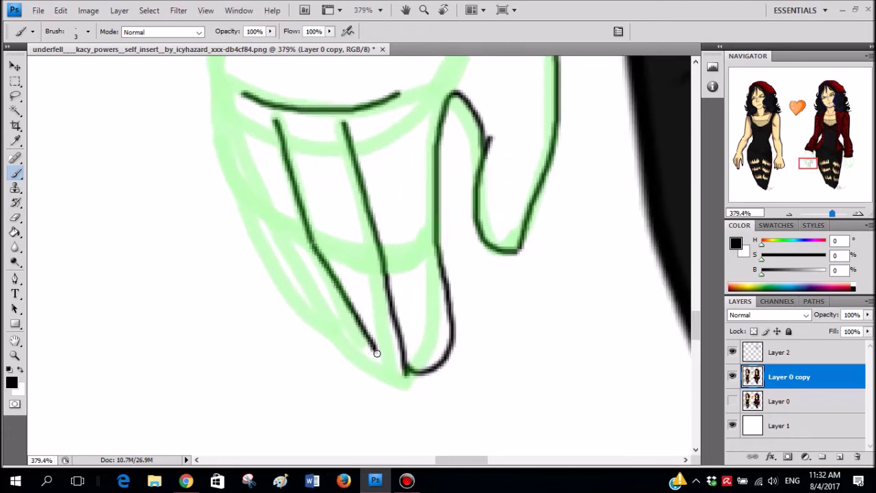
pyautogui.hotkey('ctrl', 'z')
pyautogui.hscroll(-1, 287, 137)
pyautogui.moveTo(265, 114)
pyautogui.mouseDown()
pyautogui.moveTo(307, 223)
pyautogui.moveTo(383, 339)
pyautogui.moveTo(411, 364)
pyautogui.mouseUp()
pyautogui.scroll(1, 251, 170)
pyautogui.hscroll(-1, 260, 130)
# - Ink the two narrow outer fingers along the sketch's outer side, from the knuckles to their overlapping tips
pyautogui.moveTo(267, 91); pyautogui.dragTo(278, 144)
pyautogui.moveTo(298, 192); pyautogui.dragTo(303, 200)
pyautogui.hotkey('ctrl', 'z')
pyautogui.moveTo(265, 87); pyautogui.dragTo(321, 243)
pyautogui.moveTo(355, 276); pyautogui.dragTo(359, 280)
# - Try to ink the palm's outer edge between the sleeve cuff and the outermost finger
pyautogui.scroll(-3, 361, 183)
pyautogui.scroll(2, 365, 97)
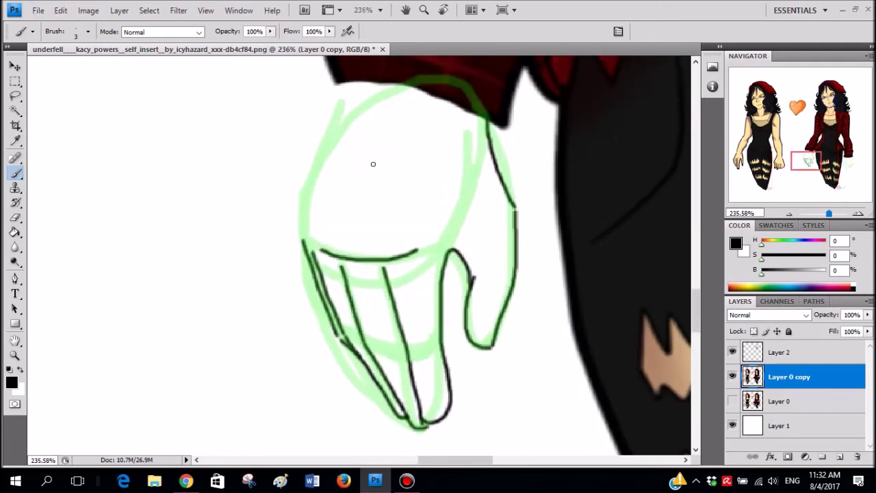
pyautogui.scroll(1, 373, 164)
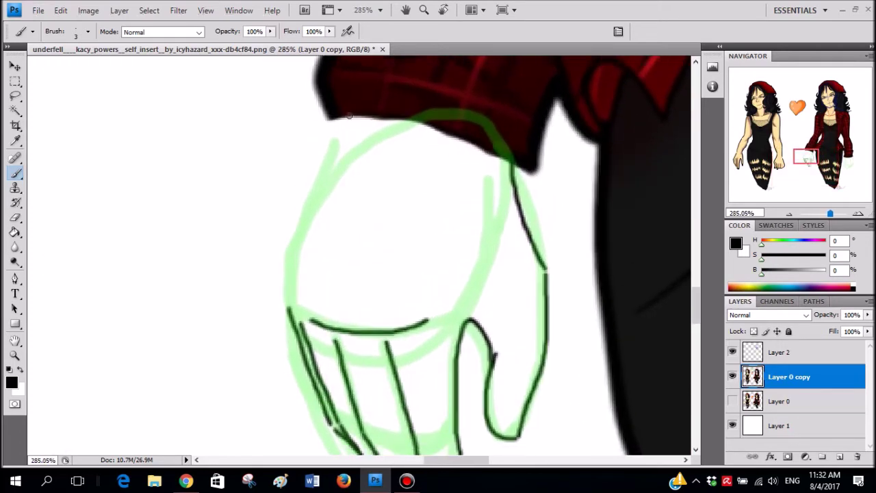
pyautogui.moveTo(341, 138); pyautogui.dragTo(323, 181)
pyautogui.moveTo(300, 264)
pyautogui.mouseDown()
pyautogui.moveTo(291, 304)
pyautogui.moveTo(303, 226)
pyautogui.moveTo(340, 139)
pyautogui.mouseUp()
pyautogui.hotkey('ctrl', 'z')
pyautogui.hotkey('ctrl', 'z')
pyautogui.moveTo(339, 140); pyautogui.dragTo(306, 223)
pyautogui.moveTo(294, 291)
pyautogui.mouseDown()
pyautogui.moveTo(292, 309)
pyautogui.moveTo(320, 155)
pyautogui.moveTo(340, 131)
pyautogui.mouseUp()
pyautogui.hotkey('ctrl', 'z')
pyautogui.hotkey('ctrl', 'alt', 'z')
pyautogui.hotkey('ctrl', 'alt', 'z')
# - Ink the palm's curved outer edge from the outermost finger's base up to the sleeve cuff
pyautogui.moveTo(327, 134); pyautogui.dragTo(290, 312)
pyautogui.hotkey('ctrl', 'z')
pyautogui.moveTo(289, 311)
pyautogui.mouseDown()
pyautogui.moveTo(292, 206)
pyautogui.moveTo(324, 132)
pyautogui.moveTo(287, 313)
pyautogui.mouseUp()
pyautogui.hotkey('ctrl', 'z')
pyautogui.hotkey('ctrl', 'z')
pyautogui.moveTo(291, 256); pyautogui.dragTo(314, 163)
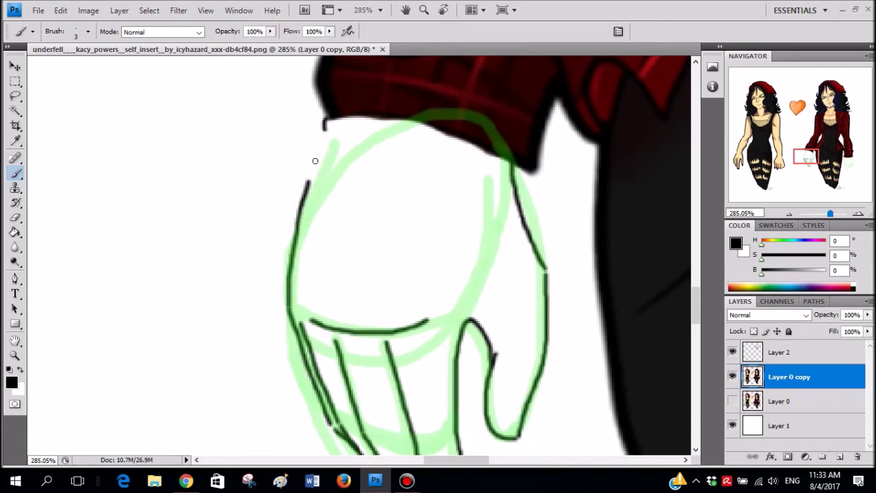
pyautogui.keyDown('alt'); pyautogui.scroll(-6, 421, 200); pyautogui.keyUp('alt')
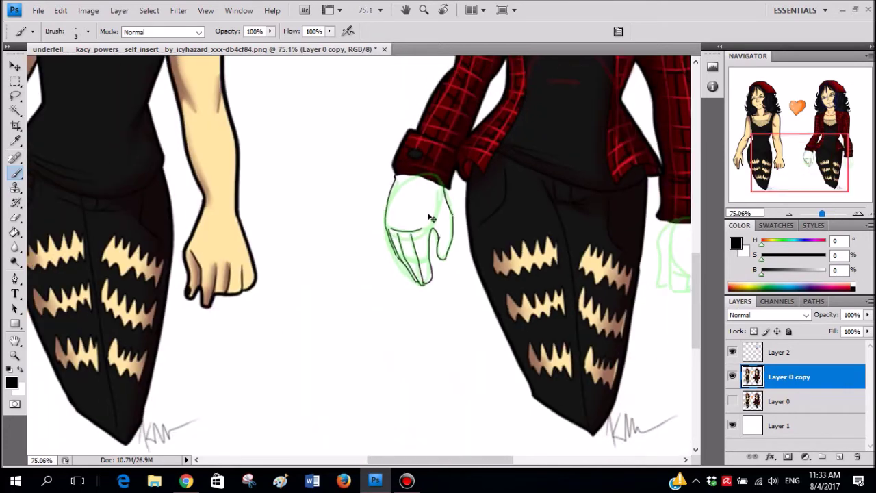
pyautogui.keyDown('ctrl'); pyautogui.scroll(3, 431, 218); pyautogui.keyUp('ctrl')
pyautogui.keyDown('alt'); pyautogui.scroll(7, 506, 198); pyautogui.keyUp('alt')
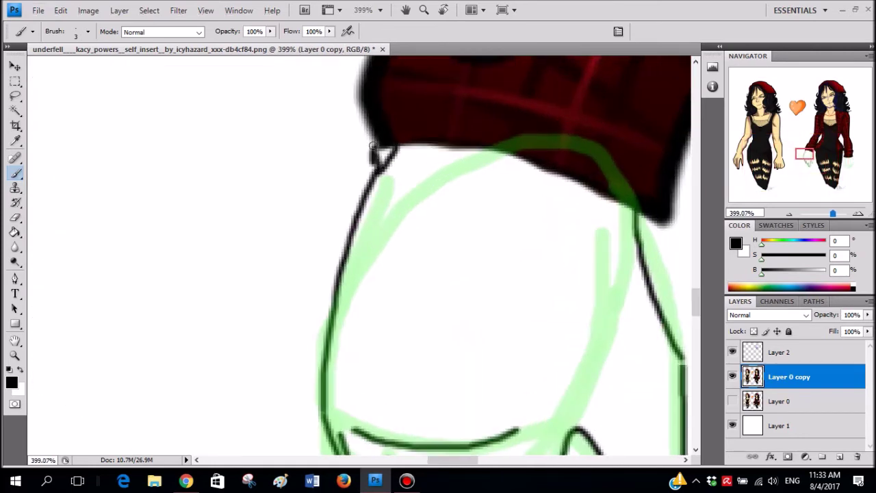
# - Paint out the stray marks in white where the palm's outer edge meets the cuff
pyautogui.press('x')
pyautogui.keyDown('alt'); pyautogui.scroll(-5, 424, 165); pyautogui.keyUp('alt')
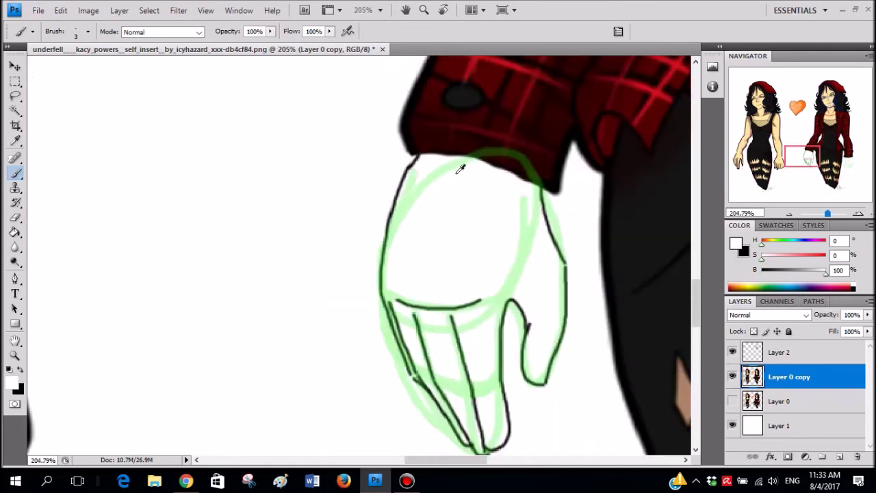
pyautogui.hscroll(1, 489, 219)
pyautogui.keyDown('alt'); pyautogui.scroll(1, 455, 193); pyautogui.keyUp('alt')
pyautogui.keyDown('alt'); pyautogui.scroll(1, 455, 193); pyautogui.keyUp('alt')
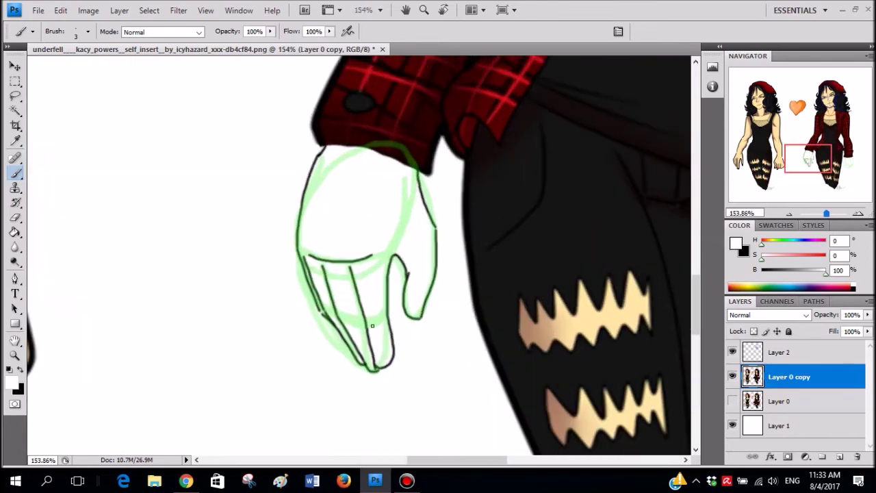
pyautogui.scroll(-2, 377, 317)
pyautogui.keyDown('alt'); pyautogui.scroll(-3, 378, 319); pyautogui.keyUp('alt')
pyautogui.hscroll(-2, 410, 311)
pyautogui.hscroll(2, 466, 301)
pyautogui.keyDown('alt'); pyautogui.scroll(5, 483, 166); pyautogui.keyUp('alt')
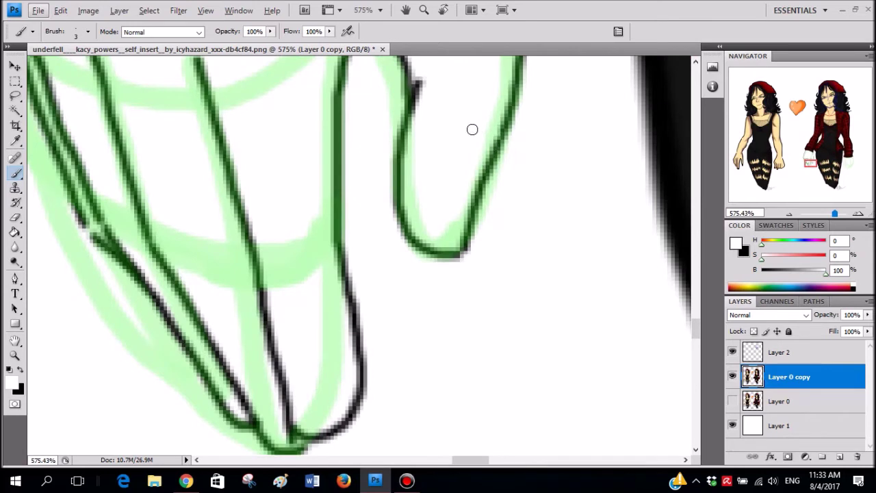
# - Ink the thumbnail and the index fingernail in black at their fingertips
pyautogui.press('x')
pyautogui.moveTo(501, 130)
pyautogui.mouseDown()
pyautogui.moveTo(456, 147)
pyautogui.moveTo(439, 193)
pyautogui.moveTo(439, 252)
pyautogui.moveTo(461, 228)
pyautogui.mouseUp()
pyautogui.scroll(-3, 364, 364)
pyautogui.moveTo(282, 216)
pyautogui.mouseDown()
pyautogui.moveTo(307, 214)
pyautogui.moveTo(325, 237)
pyautogui.moveTo(337, 285)
pyautogui.moveTo(336, 316)
pyautogui.moveTo(319, 333)
pyautogui.moveTo(290, 314)
pyautogui.mouseUp()
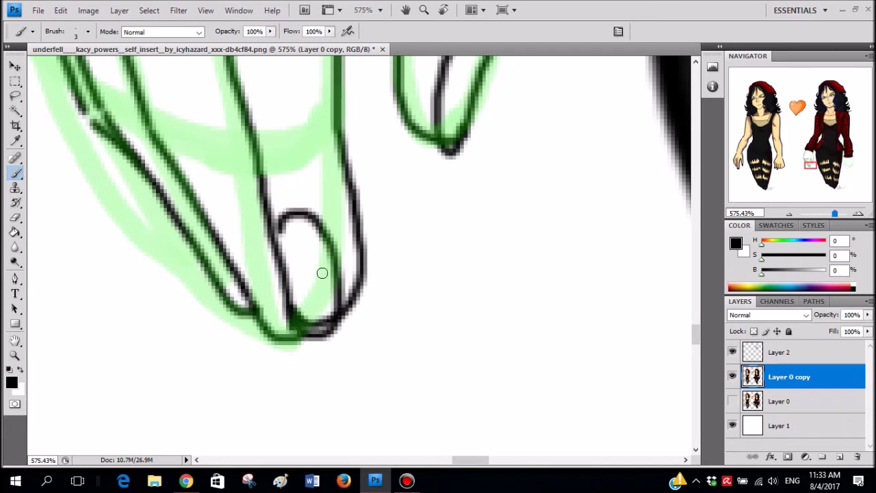
# - Ink the nails of the middle finger and the narrow finger beside it
pyautogui.moveTo(228, 245)
pyautogui.mouseDown()
pyautogui.moveTo(244, 229)
pyautogui.moveTo(265, 241)
pyautogui.moveTo(240, 237)
pyautogui.moveTo(233, 253)
pyautogui.moveTo(252, 230)
pyautogui.moveTo(266, 237)
pyautogui.moveTo(230, 251)
pyautogui.moveTo(265, 322)
pyautogui.moveTo(279, 337)
pyautogui.moveTo(293, 323)
pyautogui.moveTo(288, 347)
pyautogui.mouseUp()
pyautogui.hotkey('ctrl', 'z')
pyautogui.hotkey('ctrl', 'z')
pyautogui.moveTo(198, 221)
pyautogui.mouseDown()
pyautogui.moveTo(250, 303)
pyautogui.moveTo(204, 252)
pyautogui.moveTo(198, 217)
pyautogui.mouseUp()
pyautogui.hotkey('ctrl', 'z')
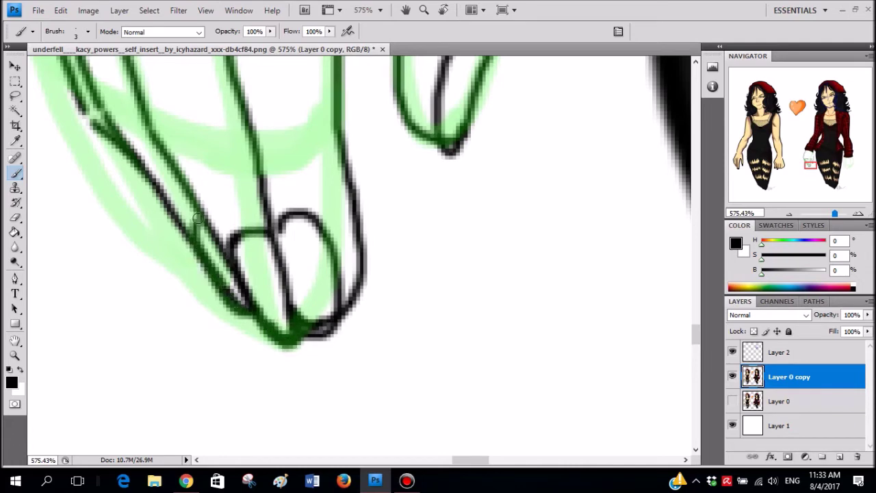
# - Thicken the hand outline from the cuff to the thumb's outer bend with a 5 px brush, and hide Layer 2
pyautogui.scroll(-10, 303, 221)
pyautogui.hscroll(3, 315, 173)
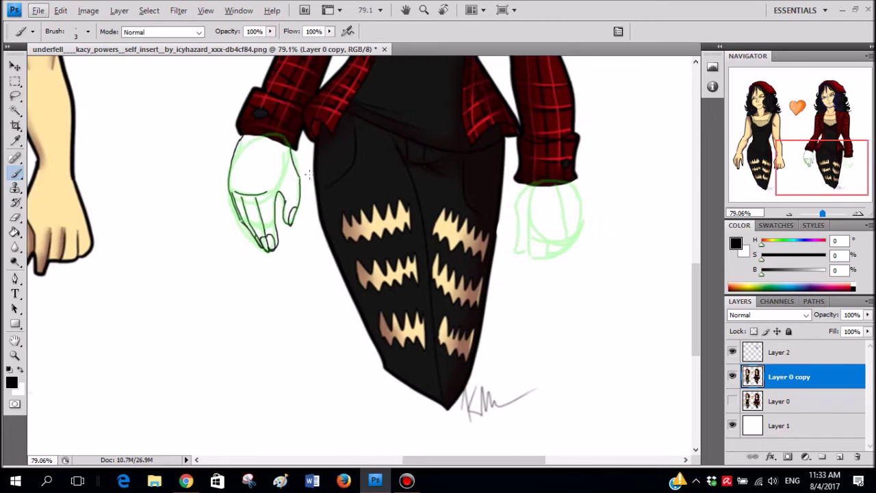
pyautogui.scroll(4, 309, 175)
pyautogui.rightClick(420, 260)
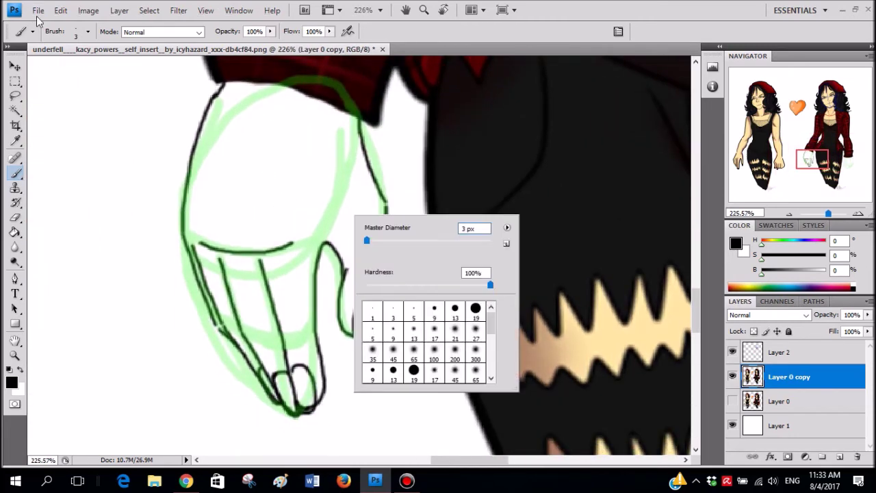
pyautogui.click(372, 240)
pyautogui.press('Return')
pyautogui.scroll(3, 362, 127)
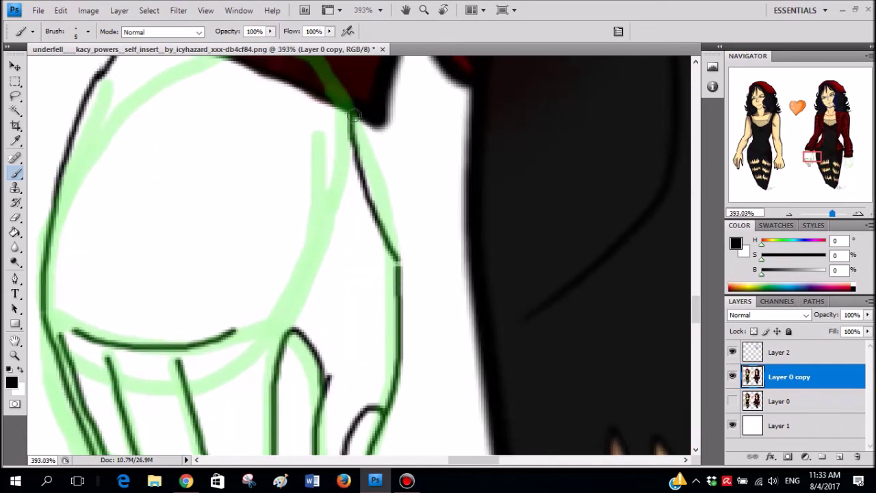
pyautogui.moveTo(357, 129); pyautogui.dragTo(405, 271)
pyautogui.click(732, 352)
pyautogui.scroll(-3, 557, 258)
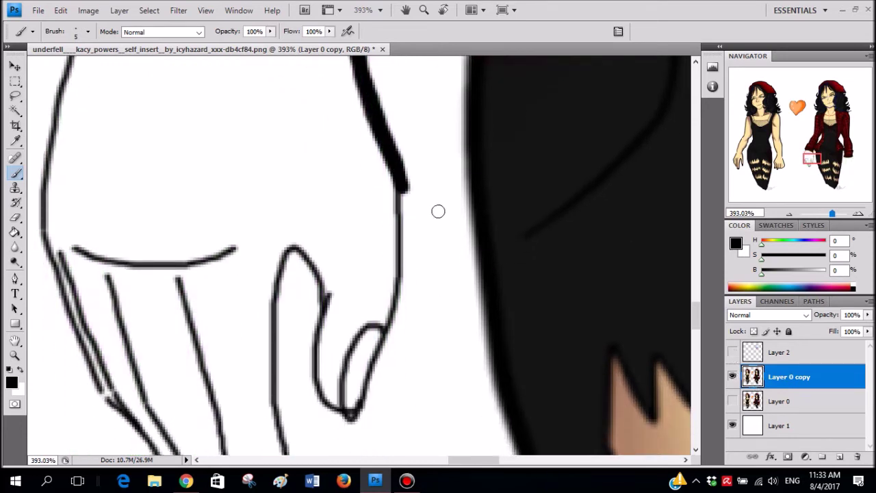
# - Thicken the outline around the thumb, through the web and down the index finger's thumb-facing side
pyautogui.scroll(-1, 407, 179)
pyautogui.moveTo(404, 167)
pyautogui.mouseDown()
pyautogui.moveTo(395, 260)
pyautogui.moveTo(353, 383)
pyautogui.moveTo(339, 383)
pyautogui.moveTo(324, 366)
pyautogui.moveTo(303, 319)
pyautogui.moveTo(312, 214)
pyautogui.mouseUp()
pyautogui.scroll(-3, 345, 209)
pyautogui.scroll(4, 208, 184)
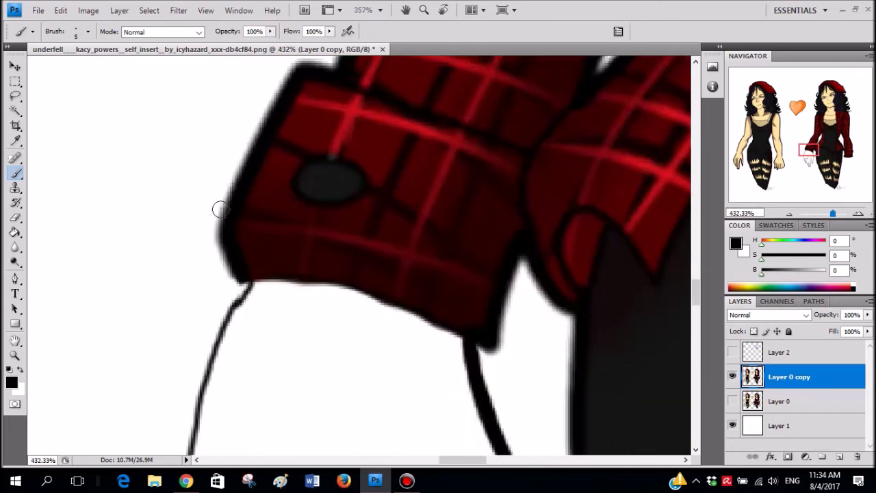
pyautogui.scroll(-3, 308, 246)
pyautogui.scroll(-5, 418, 274)
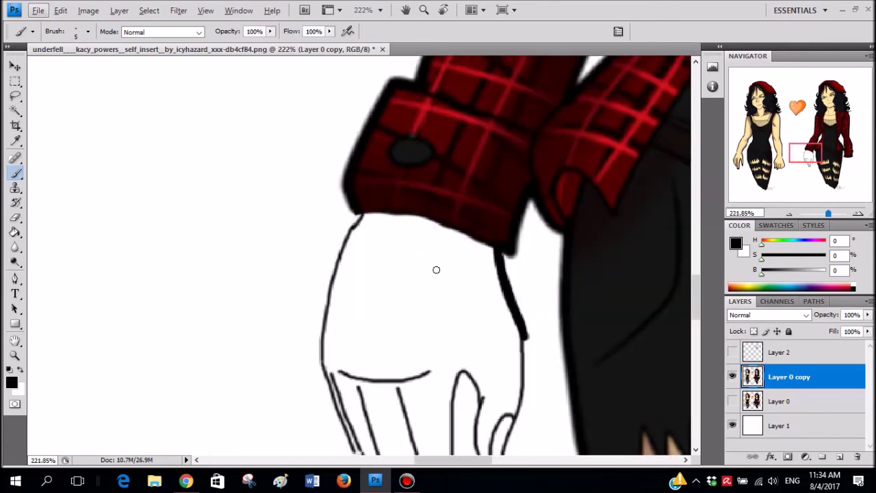
pyautogui.scroll(3, 436, 268)
pyautogui.moveTo(477, 176)
pyautogui.mouseDown()
pyautogui.moveTo(466, 260)
pyautogui.moveTo(435, 355)
pyautogui.moveTo(422, 364)
pyautogui.moveTo(396, 337)
pyautogui.moveTo(388, 291)
pyautogui.moveTo(397, 222)
pyautogui.moveTo(375, 199)
pyautogui.moveTo(369, 219)
pyautogui.mouseUp()
pyautogui.moveTo(369, 219); pyautogui.dragTo(370, 165)
pyautogui.moveTo(363, 212); pyautogui.dragTo(380, 380)
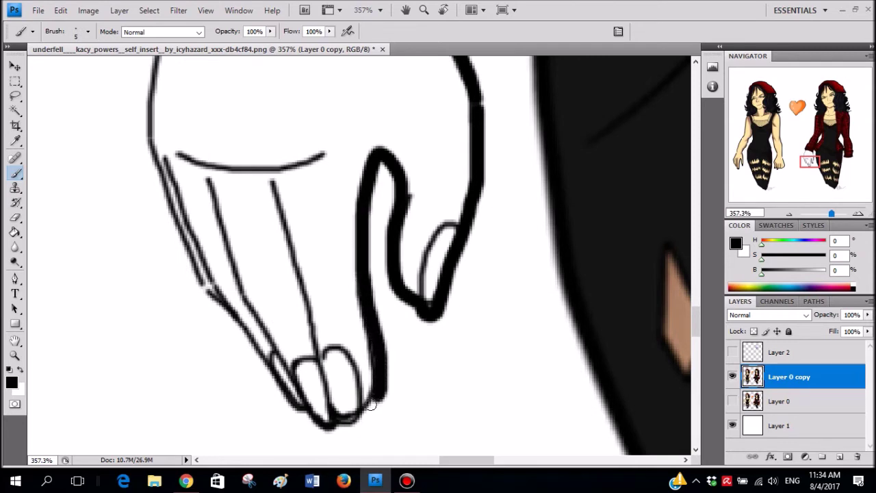
# - Thicken the outline around the fingertips and up the lower outer edge of the fingers
pyautogui.moveTo(334, 426); pyautogui.dragTo(282, 408)
pyautogui.moveTo(228, 309); pyautogui.dragTo(293, 412)
pyautogui.moveTo(230, 316); pyautogui.dragTo(196, 280)
# - Thicken the palm's outer edge from the sleeve cuff down to the base of the outermost finger
pyautogui.scroll(3, 231, 148)
pyautogui.hscroll(-3, 231, 149)
pyautogui.scroll(3, 250, 109)
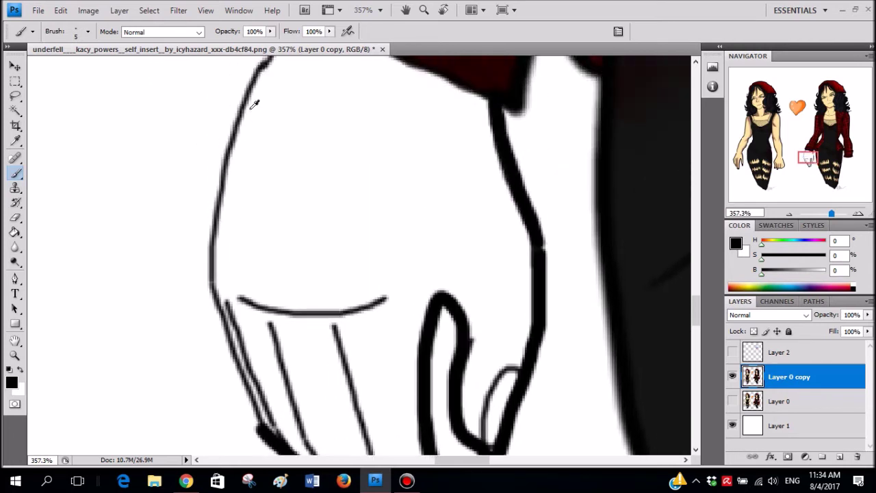
pyautogui.scroll(-3, 254, 107)
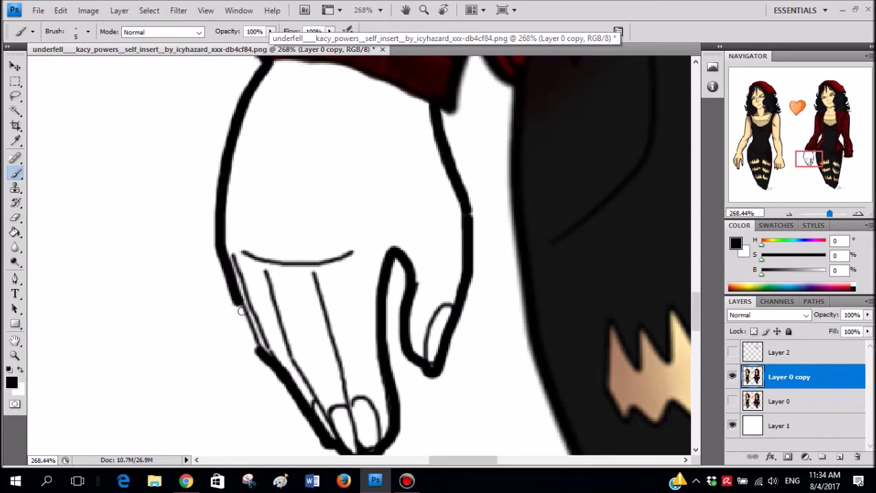
# - Show the Layer 2 sketch again and set the brush size to 3 px for the other hand
pyautogui.scroll(-5, 348, 285)
pyautogui.hscroll(3, 356, 294)
pyautogui.scroll(-3, 373, 309)
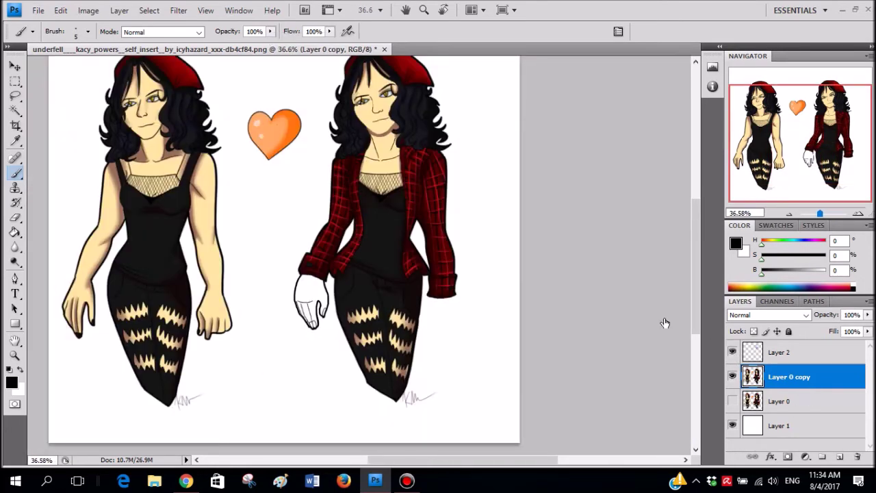
pyautogui.hscroll(2, 415, 313)
pyautogui.scroll(5, 432, 337)
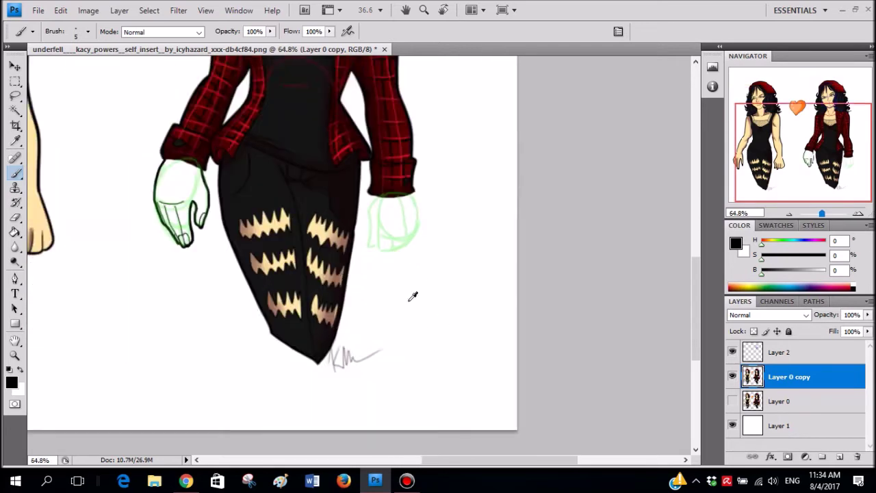
pyautogui.scroll(1, 490, 218)
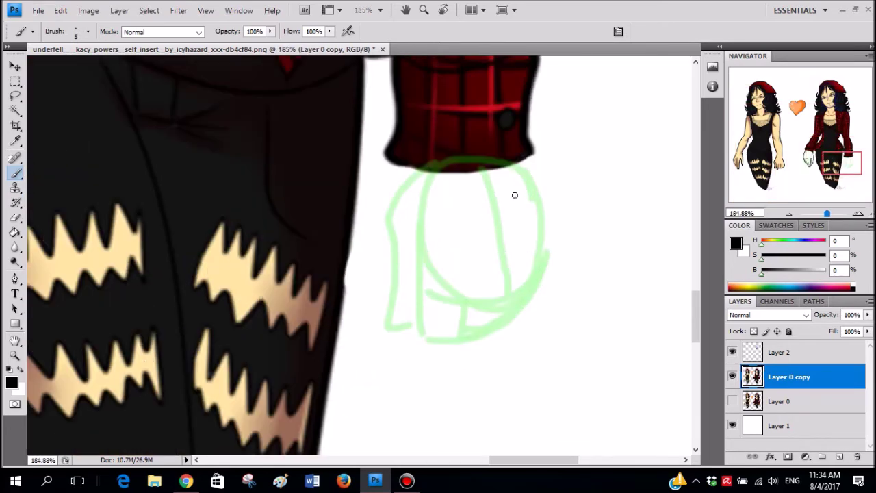
pyautogui.rightClick(515, 195)
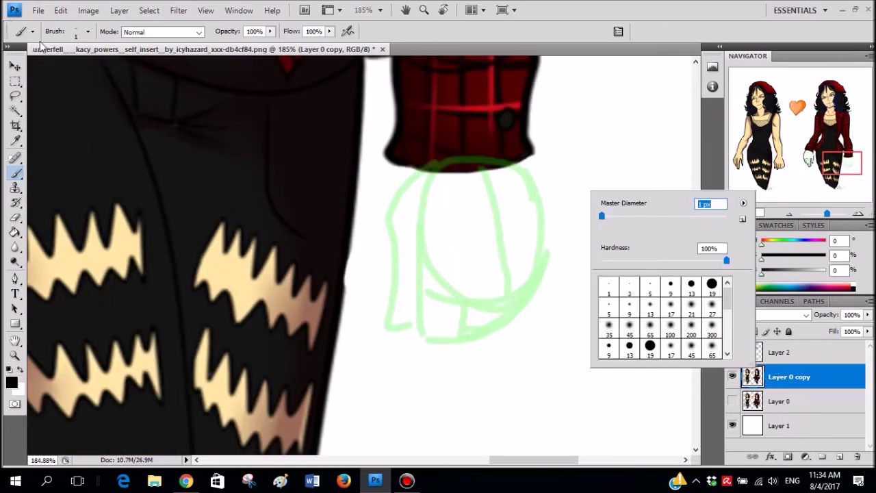
pyautogui.moveTo(420, 250); pyautogui.dragTo(457, 257)
pyautogui.hotkey('ctrl', 'z')
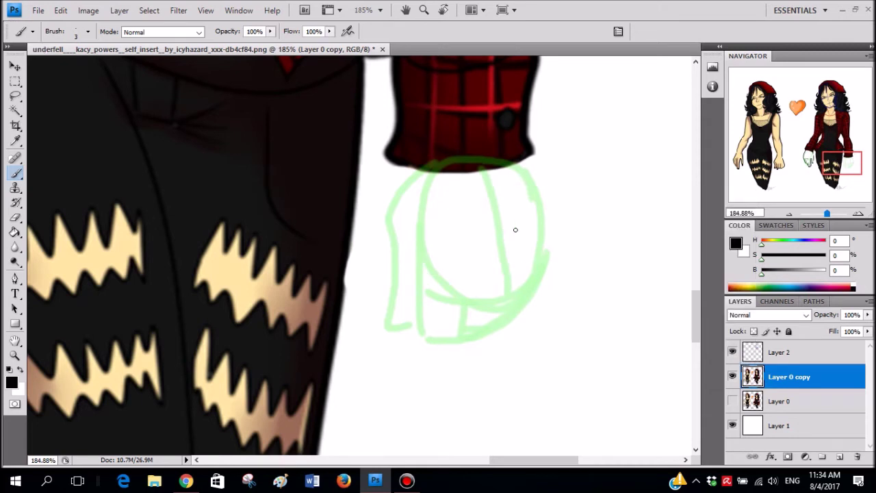
# - Ink the other hand's thumb from the cuff down its bent outer edge and around the tip
pyautogui.scroll(3, 478, 205)
pyautogui.moveTo(392, 156); pyautogui.dragTo(370, 201)
pyautogui.moveTo(375, 276); pyautogui.dragTo(373, 335)
pyautogui.hotkey('ctrl', 'z')
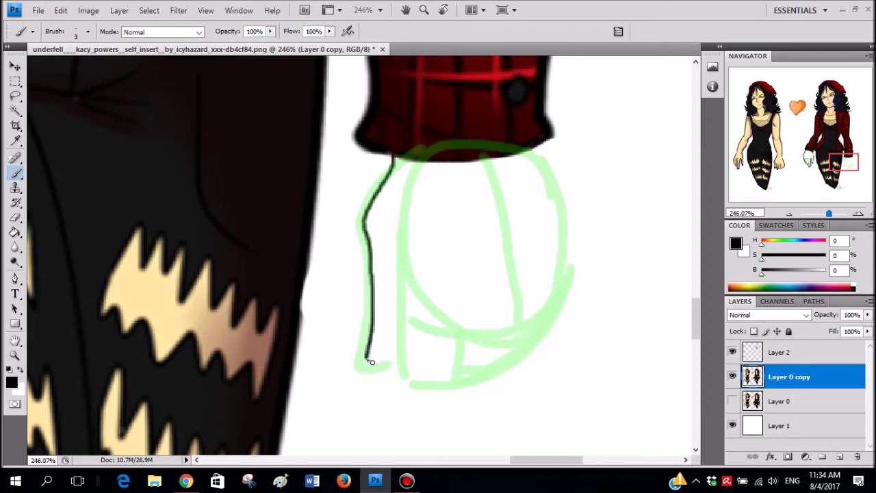
pyautogui.scroll(2, 411, 326)
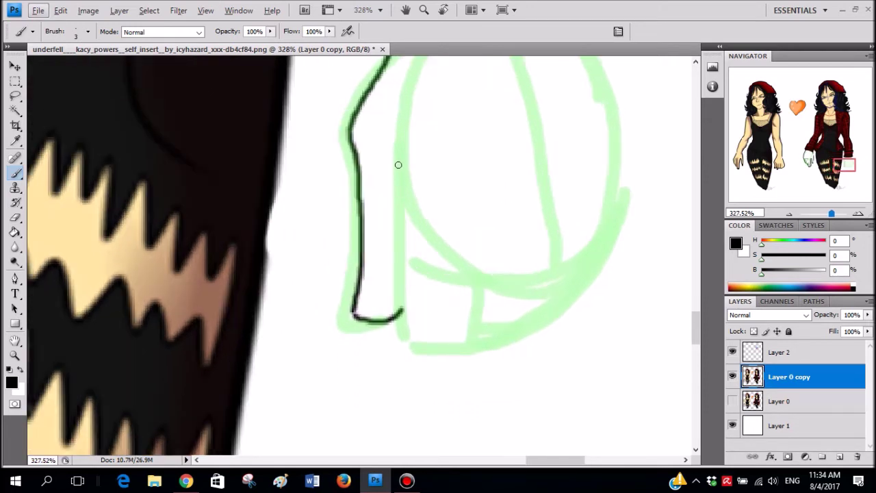
# - Ink the index finger with the forked crease at its base, and the knuckle line curving across the lower palm
pyautogui.moveTo(399, 157); pyautogui.dragTo(400, 169)
pyautogui.moveTo(404, 242); pyautogui.dragTo(414, 345)
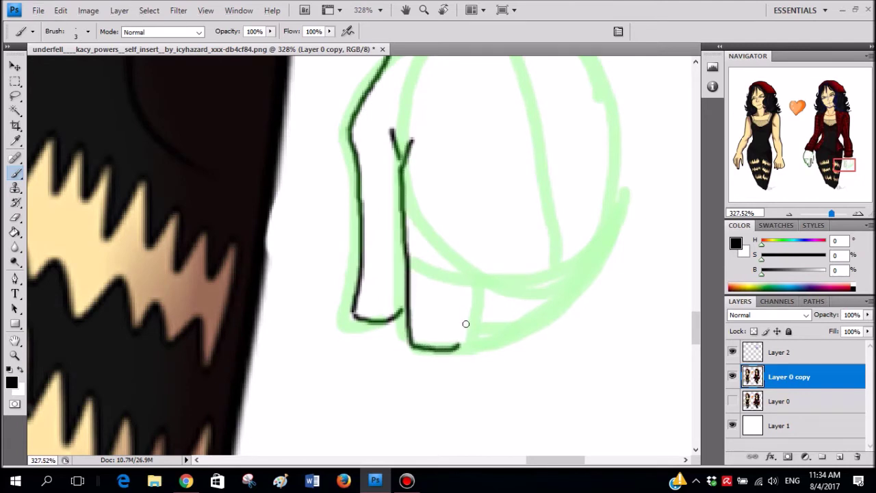
pyautogui.moveTo(588, 247); pyautogui.dragTo(598, 238)
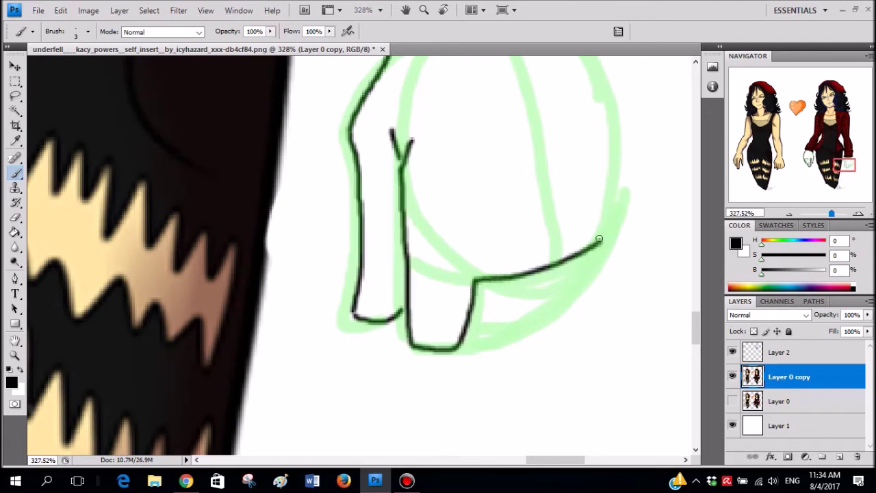
pyautogui.hotkey('ctrl', 'z')
pyautogui.moveTo(477, 277)
pyautogui.mouseDown()
pyautogui.moveTo(552, 264)
pyautogui.moveTo(596, 237)
pyautogui.mouseUp()
pyautogui.scroll(3, 493, 283)
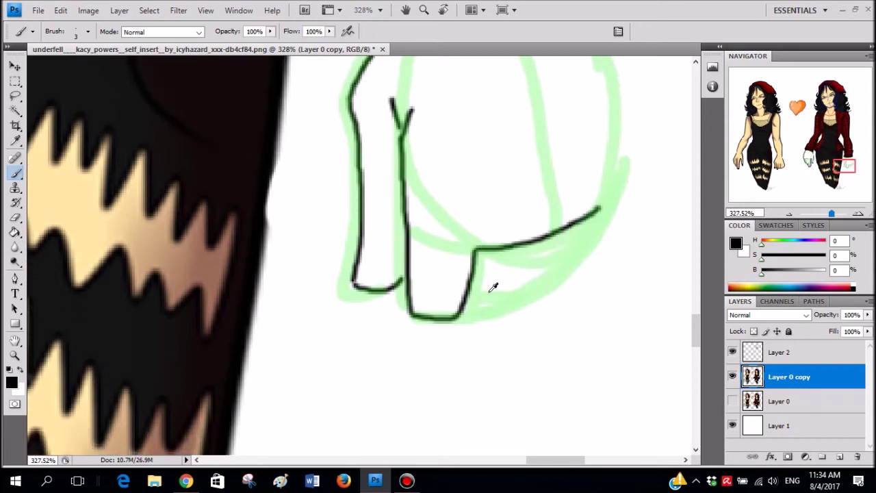
# - Ink the first curled finger below the knuckle line, directly beside the index finger
pyautogui.moveTo(457, 301)
pyautogui.mouseDown()
pyautogui.moveTo(518, 295)
pyautogui.moveTo(540, 288)
pyautogui.mouseUp()
pyautogui.moveTo(565, 215)
pyautogui.mouseDown()
pyautogui.moveTo(554, 283)
pyautogui.moveTo(545, 279)
pyautogui.mouseUp()
pyautogui.hotkey('ctrl', 'z')
pyautogui.moveTo(564, 216); pyautogui.dragTo(542, 294)
pyautogui.hscroll(-1, 561, 267)
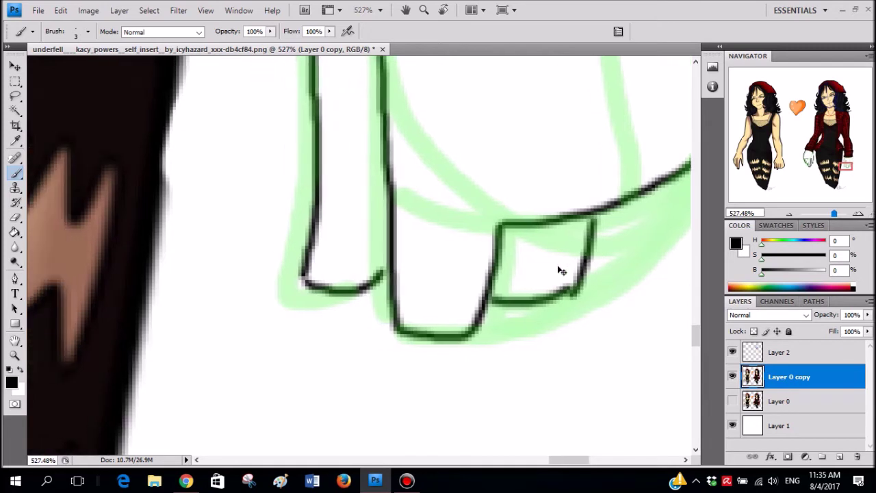
# - Ink the remaining two curled fingers below the knuckle line, out to the hand's outer edge
pyautogui.hscroll(2, 540, 266)
pyautogui.moveTo(571, 253)
pyautogui.mouseDown()
pyautogui.moveTo(590, 240)
pyautogui.moveTo(600, 192)
pyautogui.mouseUp()
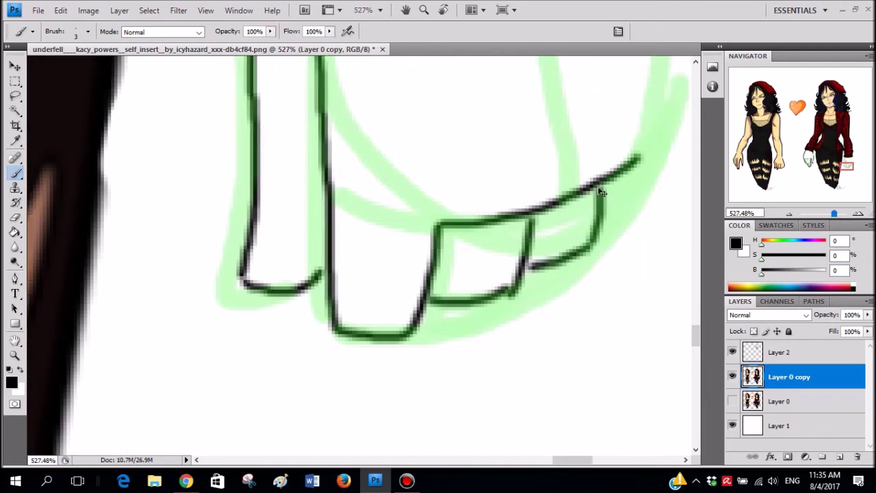
pyautogui.hscroll(2, 611, 203)
pyautogui.moveTo(541, 207)
pyautogui.mouseDown()
pyautogui.moveTo(576, 195)
pyautogui.moveTo(563, 193)
pyautogui.moveTo(594, 156)
pyautogui.mouseUp()
pyautogui.scroll(-1, 598, 149)
pyautogui.scroll(-2, 597, 149)
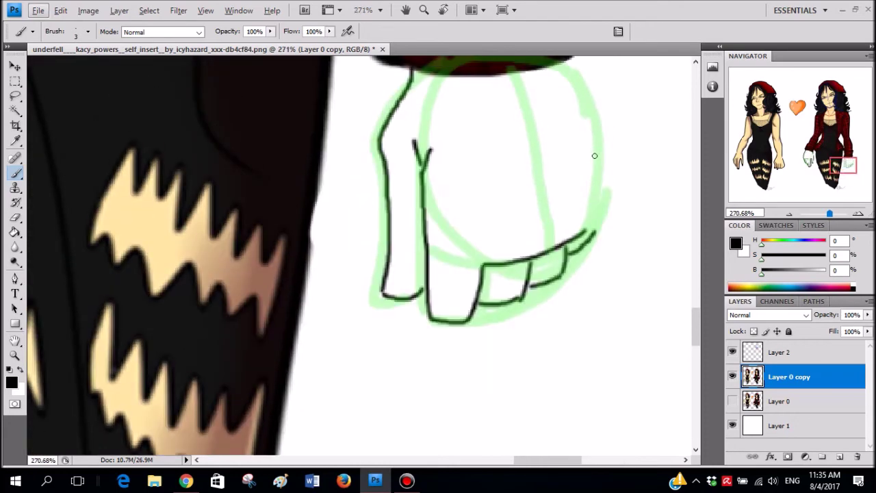
# - Ink the back of the hand's curved outer edge from the sleeve cuff down to the last curled finger
pyautogui.scroll(1, 570, 119)
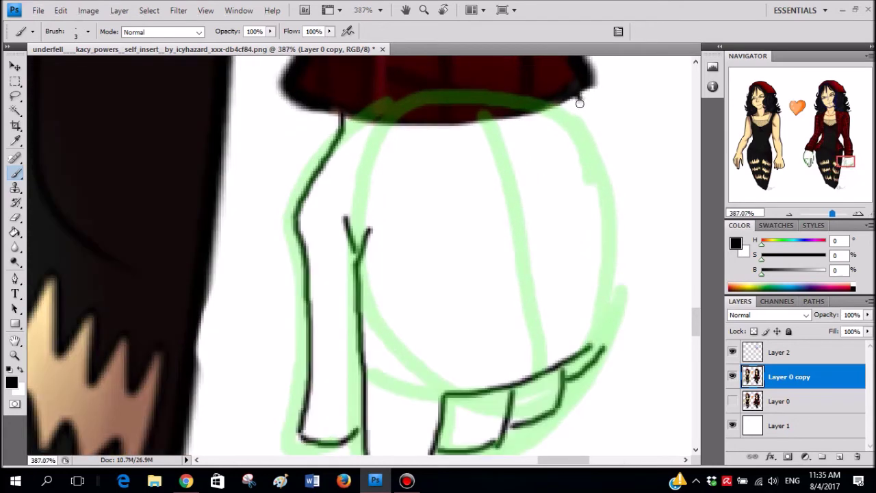
pyautogui.moveTo(594, 188)
pyautogui.mouseDown()
pyautogui.moveTo(600, 326)
pyautogui.moveTo(616, 229)
pyautogui.moveTo(596, 150)
pyautogui.mouseUp()
pyautogui.hotkey('ctrl', 'z')
pyautogui.hotkey('ctrl', 'z')
pyautogui.moveTo(577, 109)
pyautogui.mouseDown()
pyautogui.moveTo(607, 194)
pyautogui.moveTo(607, 339)
pyautogui.mouseUp()
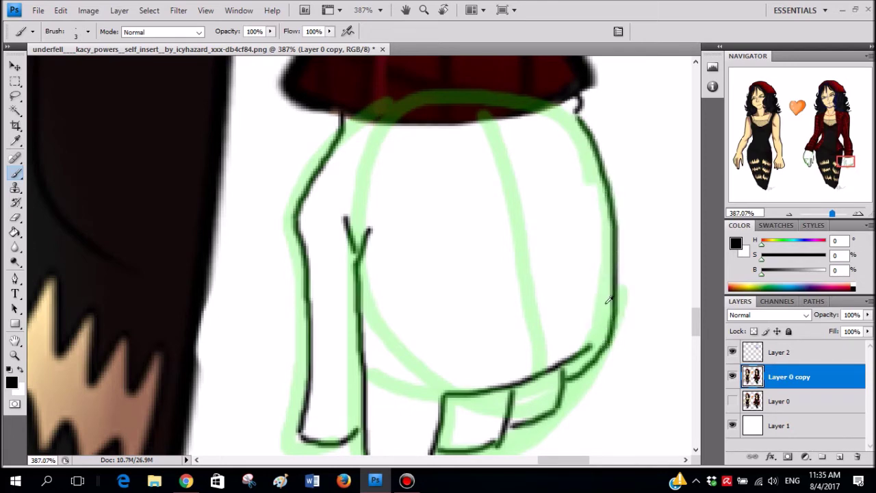
pyautogui.scroll(-6, 608, 299)
pyautogui.hscroll(2, 582, 313)
pyautogui.scroll(1, 583, 317)
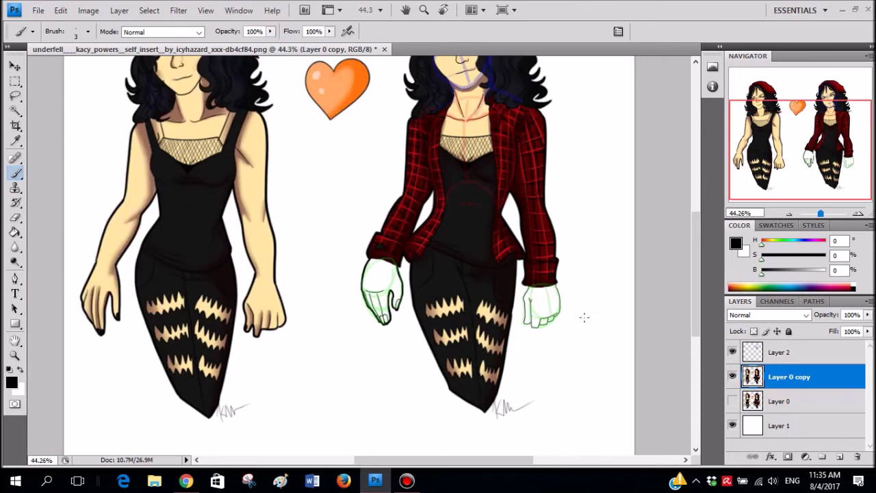
pyautogui.scroll(-1, 584, 316)
pyautogui.scroll(1, 586, 307)
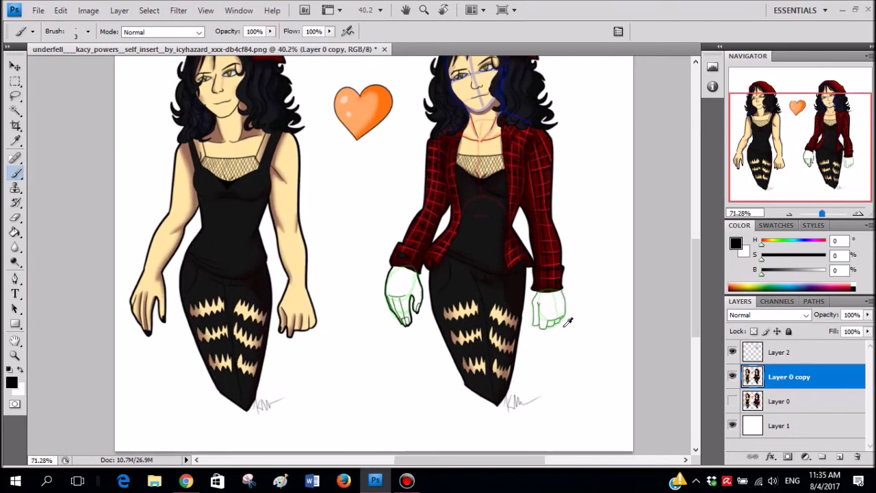
pyautogui.scroll(9, 583, 301)
pyautogui.scroll(3, 578, 182)
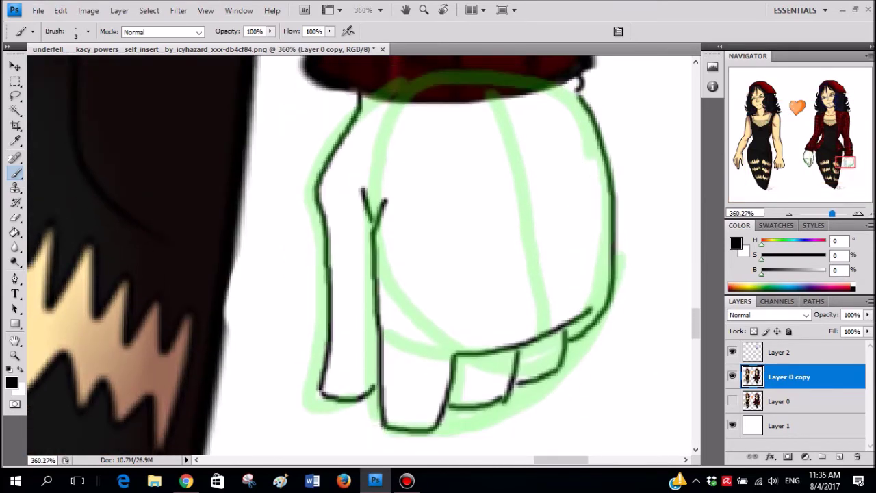
pyautogui.rightClick(585, 189)
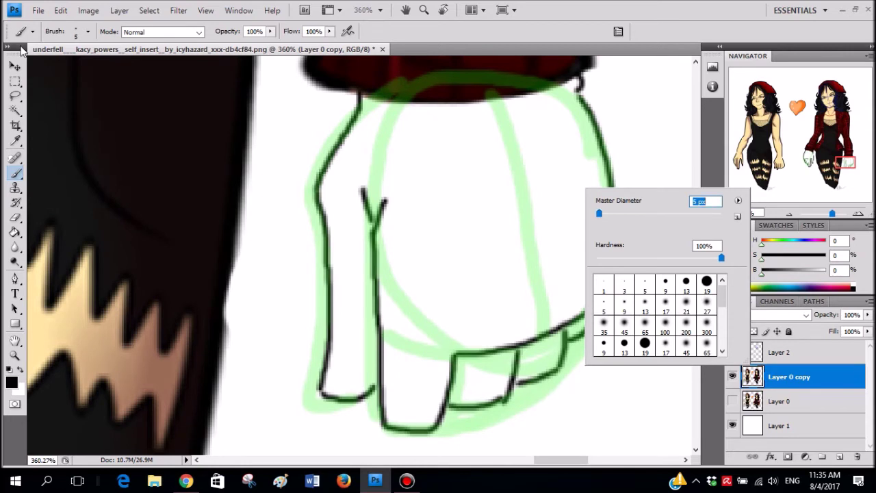
pyautogui.press('Return')
pyautogui.moveTo(354, 89)
pyautogui.mouseDown()
pyautogui.moveTo(337, 147)
pyautogui.moveTo(353, 111)
pyautogui.mouseUp()
pyautogui.hotkey('ctrl', 'z')
pyautogui.hotkey('ctrl', 'z')
pyautogui.hotkey('ctrl', 'z')
# - Ink a rounded nail at the tip of the hand's thumb with a 3 px brush
pyautogui.rightClick(428, 253)
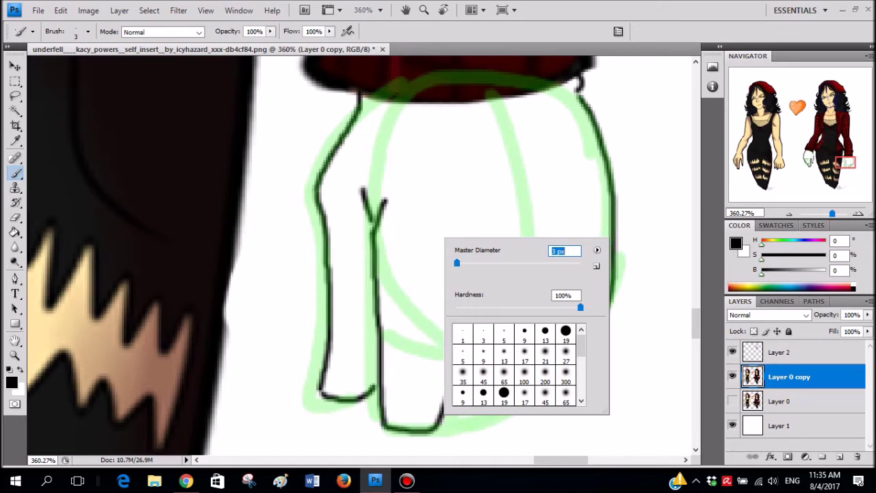
pyautogui.press('Return')
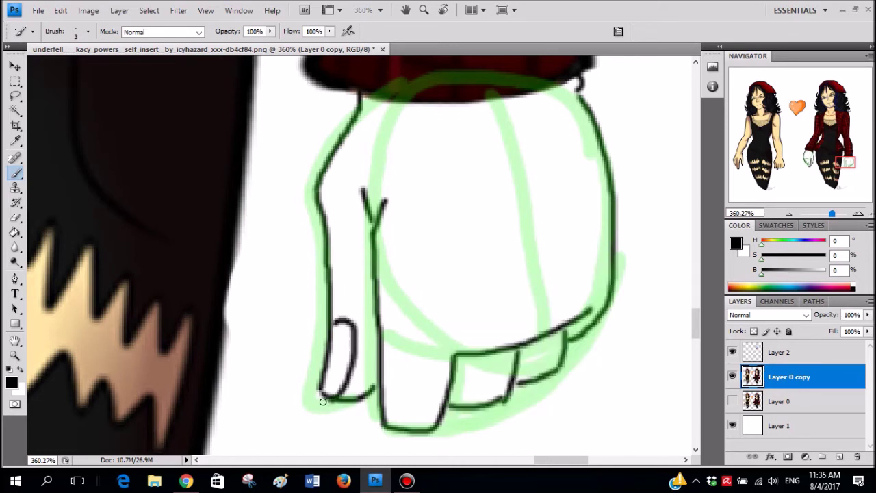
pyautogui.scroll(-3, 354, 272)
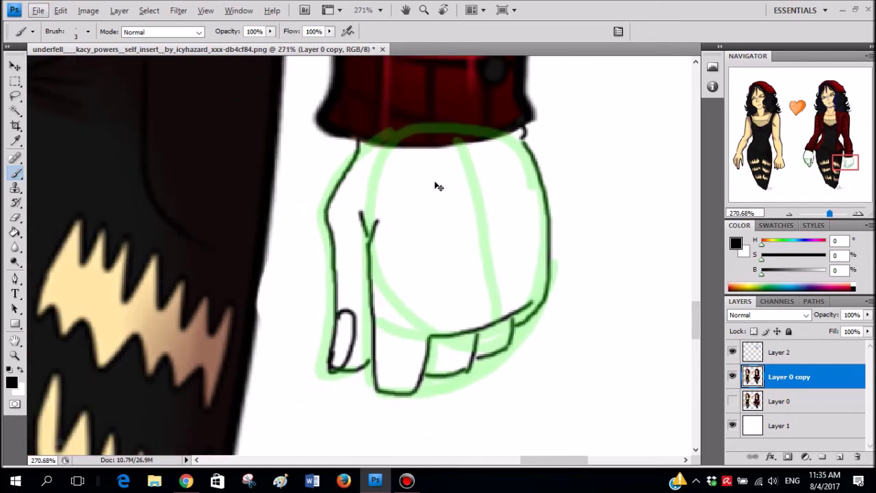
pyautogui.scroll(3, 336, 312)
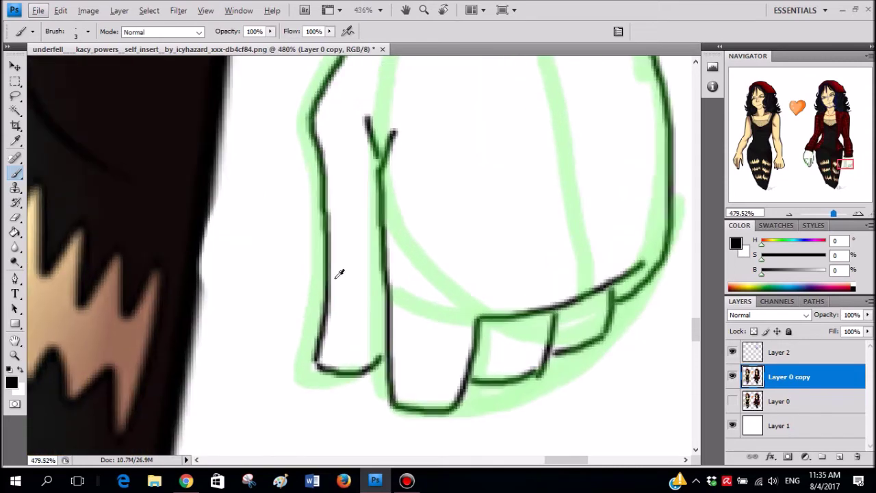
pyautogui.moveTo(354, 282)
pyautogui.mouseDown()
pyautogui.moveTo(350, 346)
pyautogui.moveTo(325, 391)
pyautogui.moveTo(316, 364)
pyautogui.mouseUp()
pyautogui.scroll(-6, 381, 244)
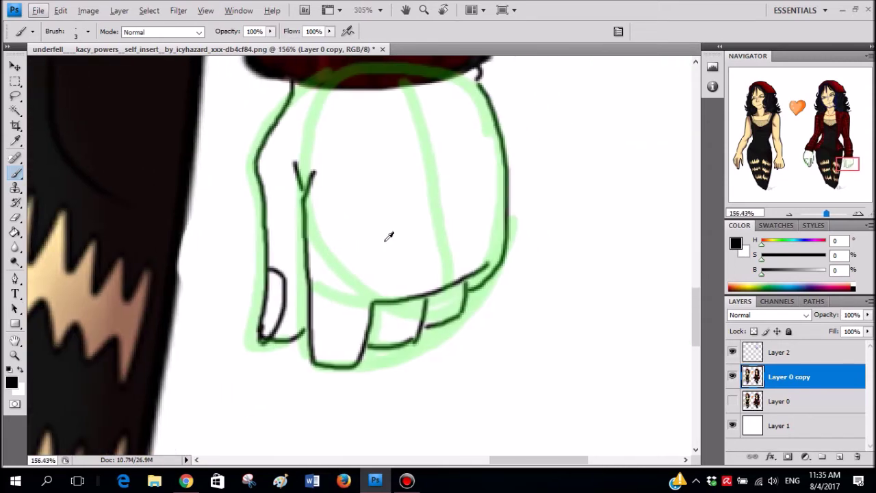
pyautogui.scroll(-2, 408, 252)
pyautogui.scroll(6, 406, 199)
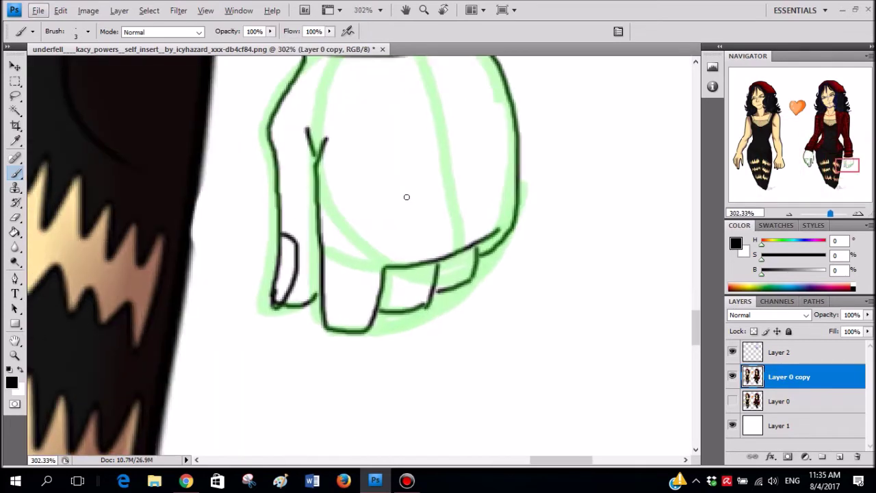
# - Thicken the wrist contour from the sleeve cuff down to the base of the thumb with a 5 px brush
pyautogui.rightClick(419, 201)
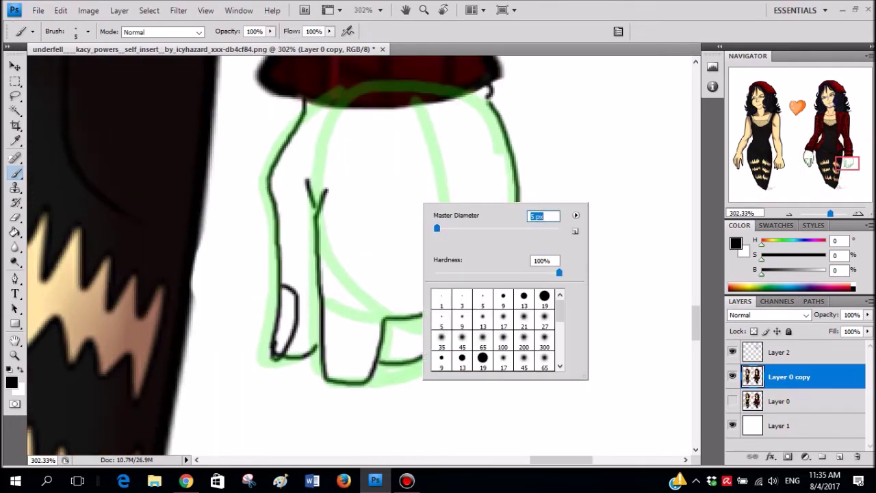
pyautogui.press('Return')
pyautogui.moveTo(292, 130)
pyautogui.mouseDown()
pyautogui.moveTo(266, 179)
pyautogui.moveTo(276, 284)
pyautogui.mouseUp()
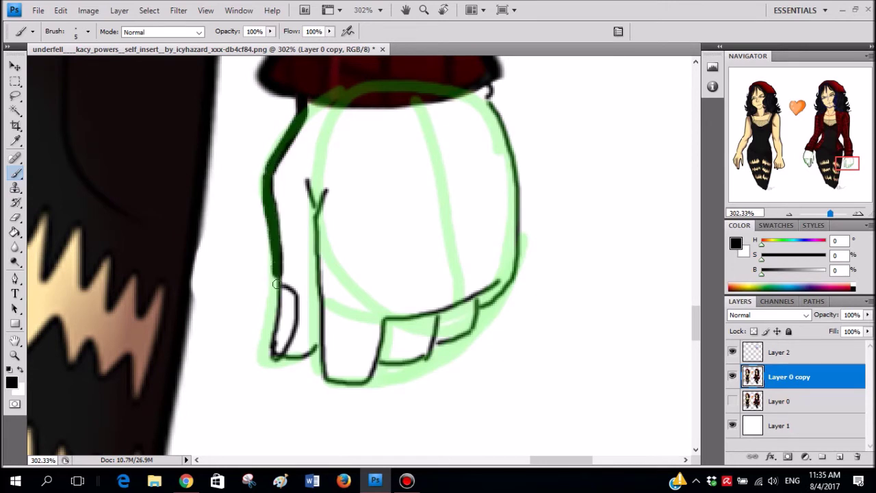
pyautogui.moveTo(272, 336); pyautogui.dragTo(275, 336)
pyautogui.hotkey('ctrl', 'z')
pyautogui.hscroll(-2, 277, 250)
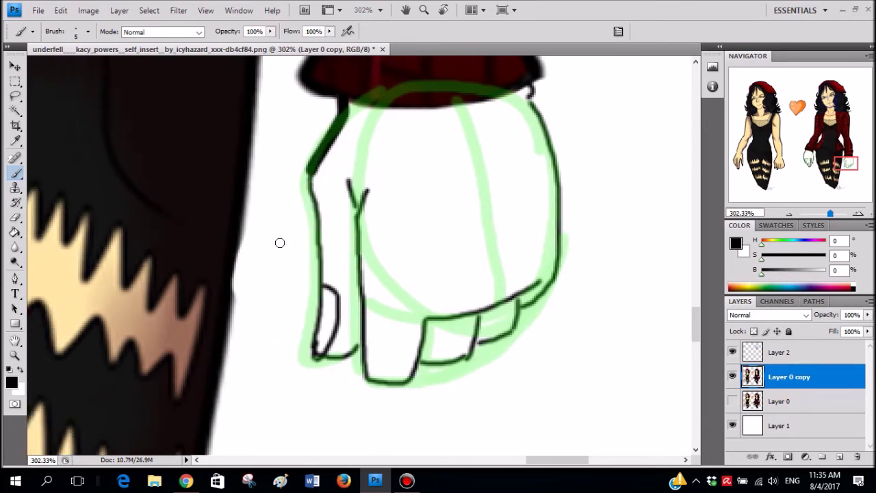
# - Thicken the remaining outer contour along the thumb, around the fingertips and along the back of the hand up to the cuff
pyautogui.scroll(3, 279, 240)
pyautogui.moveTo(318, 109)
pyautogui.mouseDown()
pyautogui.moveTo(327, 217)
pyautogui.moveTo(318, 333)
pyautogui.moveTo(326, 347)
pyautogui.moveTo(364, 342)
pyautogui.moveTo(386, 322)
pyautogui.moveTo(395, 371)
pyautogui.moveTo(450, 374)
pyautogui.moveTo(464, 349)
pyautogui.moveTo(520, 349)
pyautogui.moveTo(536, 330)
pyautogui.moveTo(591, 310)
pyautogui.moveTo(598, 276)
pyautogui.moveTo(653, 230)
pyautogui.mouseUp()
pyautogui.scroll(4, 646, 151)
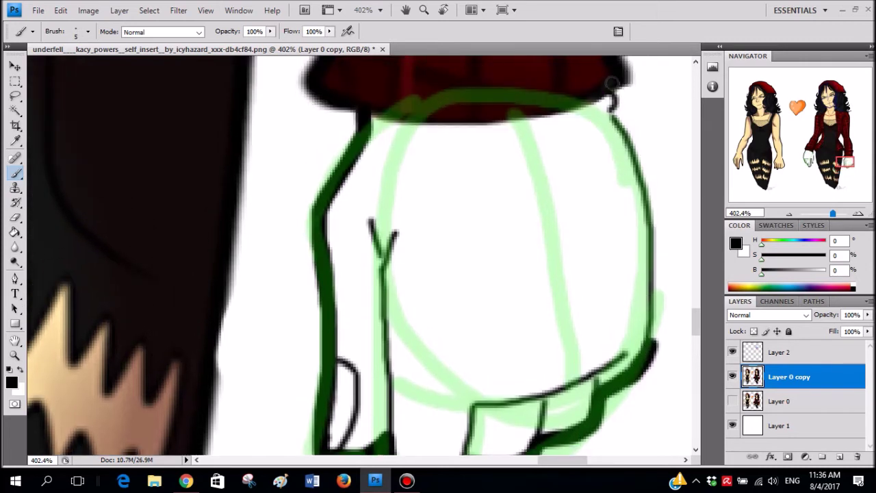
pyautogui.moveTo(618, 98)
pyautogui.mouseDown()
pyautogui.moveTo(650, 211)
pyautogui.moveTo(659, 310)
pyautogui.moveTo(651, 346)
pyautogui.mouseUp()
pyautogui.scroll(-6, 647, 343)
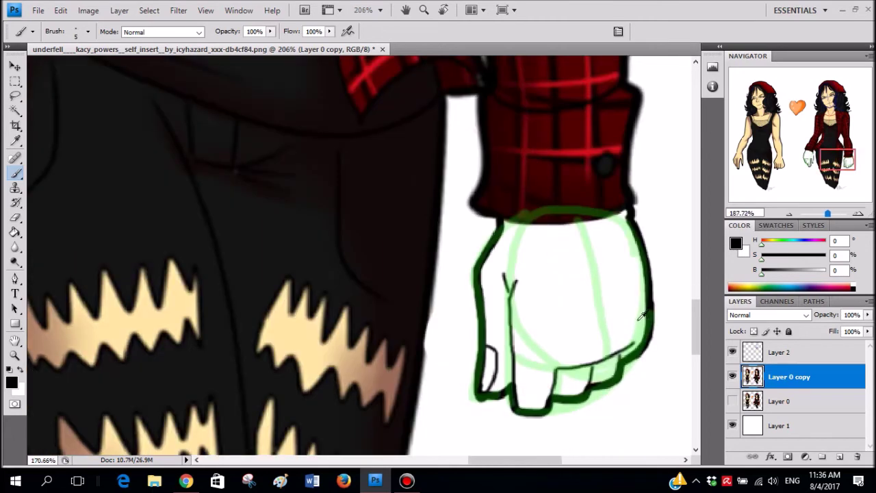
# - Hide the green guide sketch on Layer 2 and check both inked hands
pyautogui.click(732, 351)
pyautogui.scroll(-4, 614, 324)
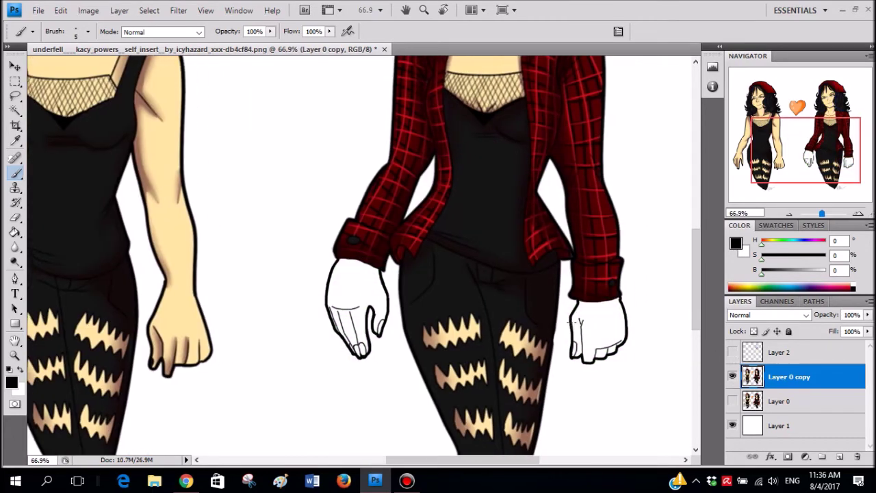
pyautogui.scroll(4, 542, 354)
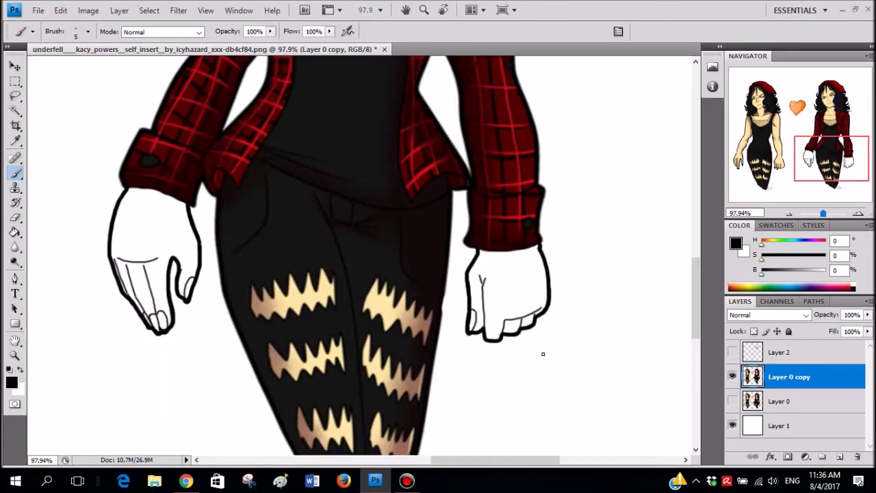
pyautogui.scroll(-4, 564, 320)
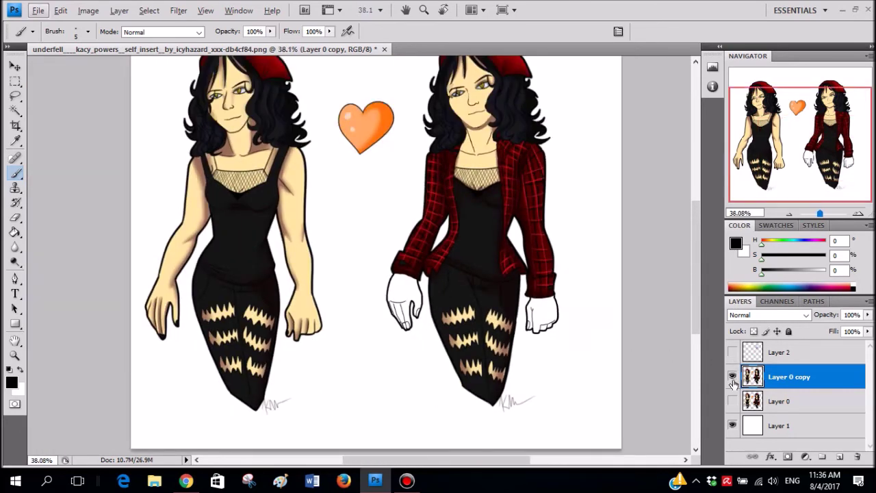
# - Show Layer 0 and toggle the visibility of Layer 0 copy to compare the redrawn hands with the originals
pyautogui.click(732, 401)
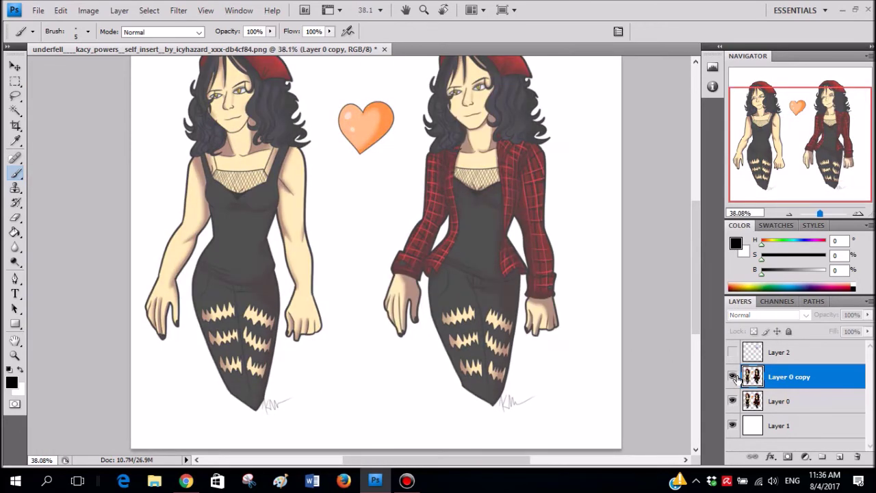
pyautogui.click(732, 376)
pyautogui.click(732, 376)
pyautogui.click(733, 376)
pyautogui.click(732, 376)
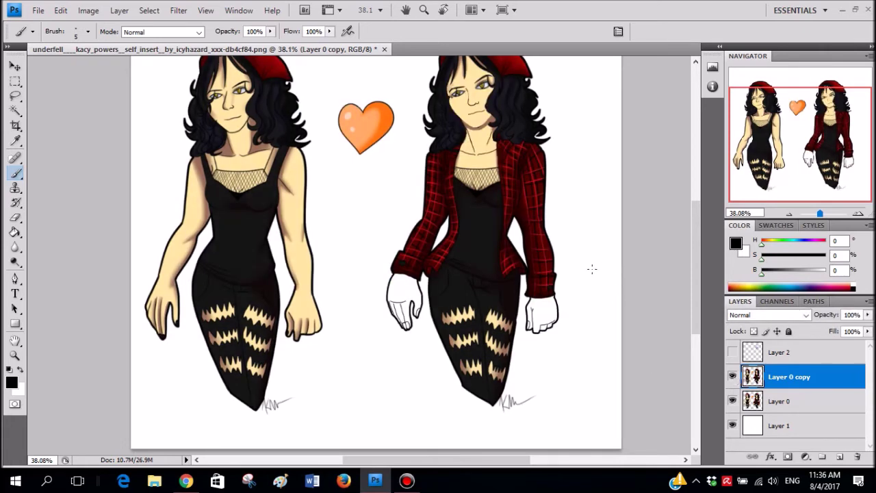
pyautogui.scroll(1, 537, 277)
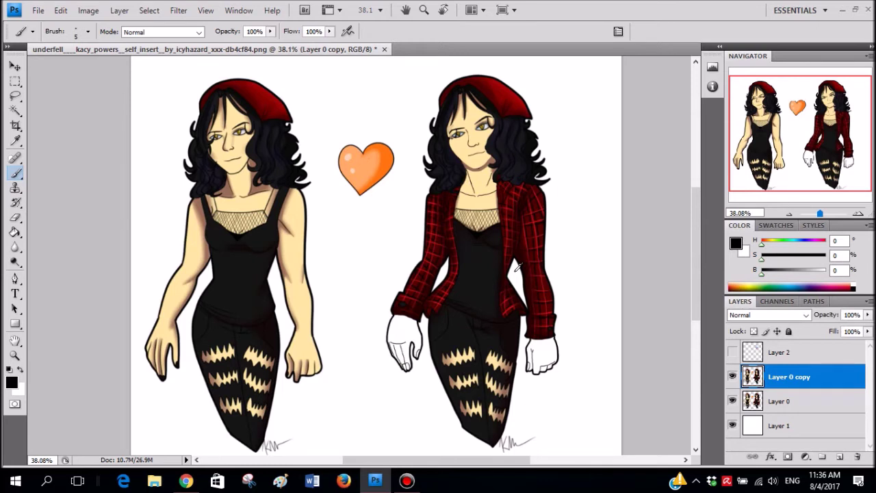
pyautogui.scroll(2, 518, 267)
pyautogui.scroll(-4, 616, 241)
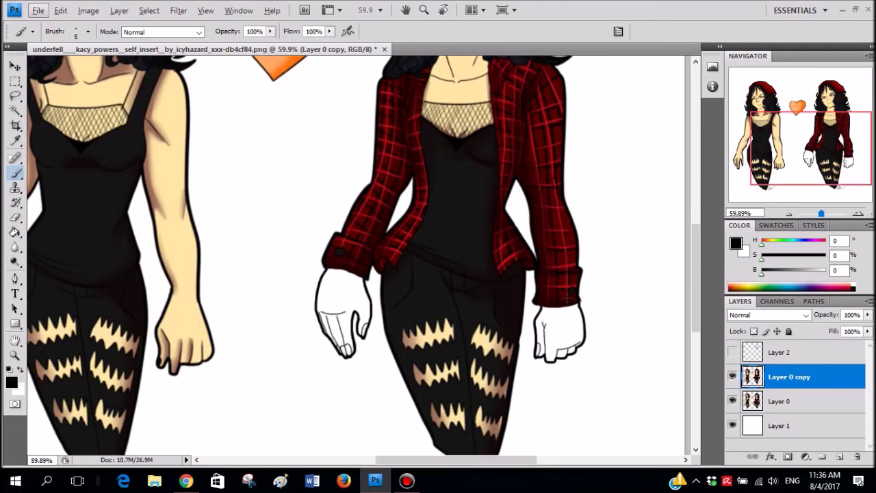
pyautogui.scroll(3, 537, 270)
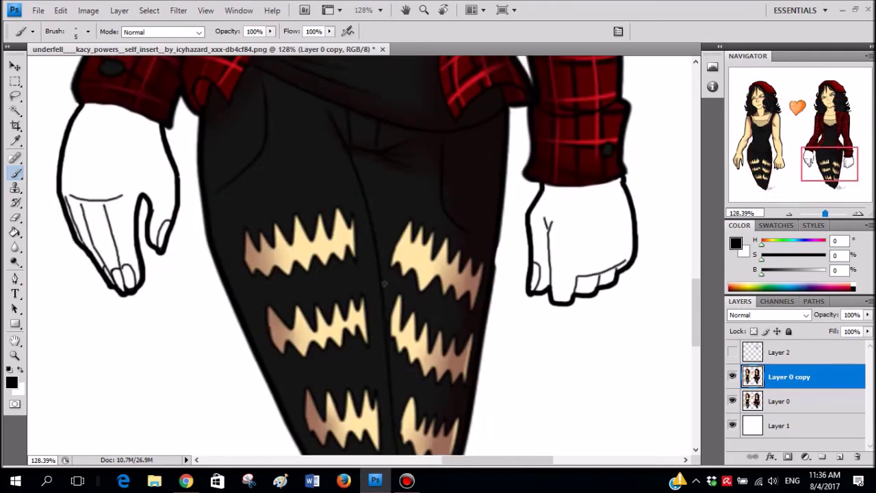
pyautogui.scroll(-2, 384, 282)
pyautogui.scroll(2, 342, 233)
pyautogui.hscroll(-2, 322, 226)
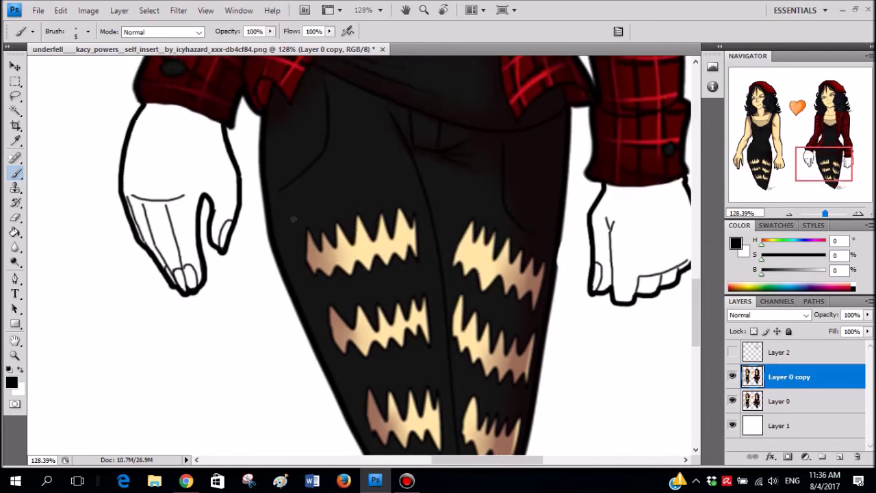
pyautogui.scroll(2, 175, 149)
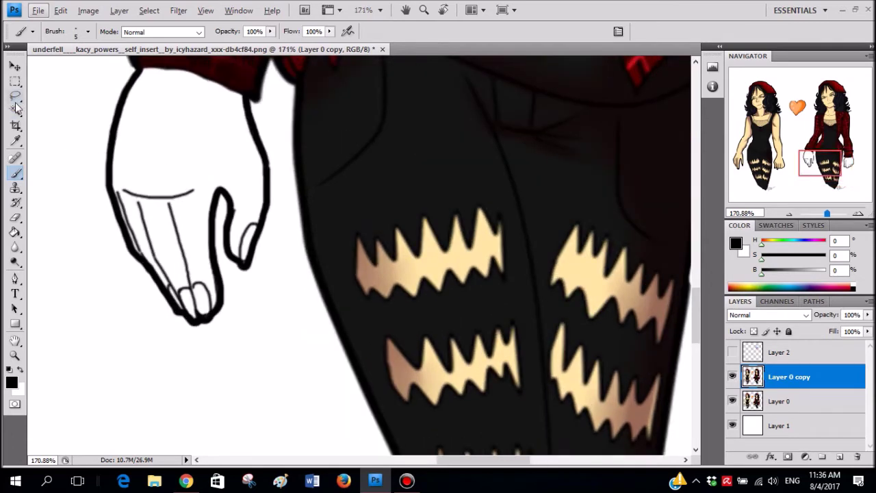
pyautogui.click(16, 110)
pyautogui.click(146, 118)
pyautogui.scroll(2, 158, 229)
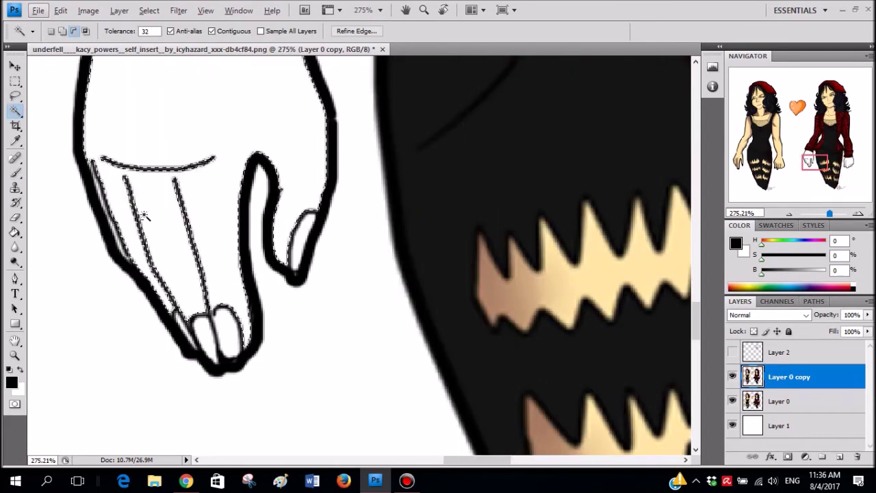
pyautogui.hotkey('ctrl', 'd')
# - Switch back to the Brush tool and sample the figure's light skin tone as the foreground colour
pyautogui.scroll(-5, 213, 194)
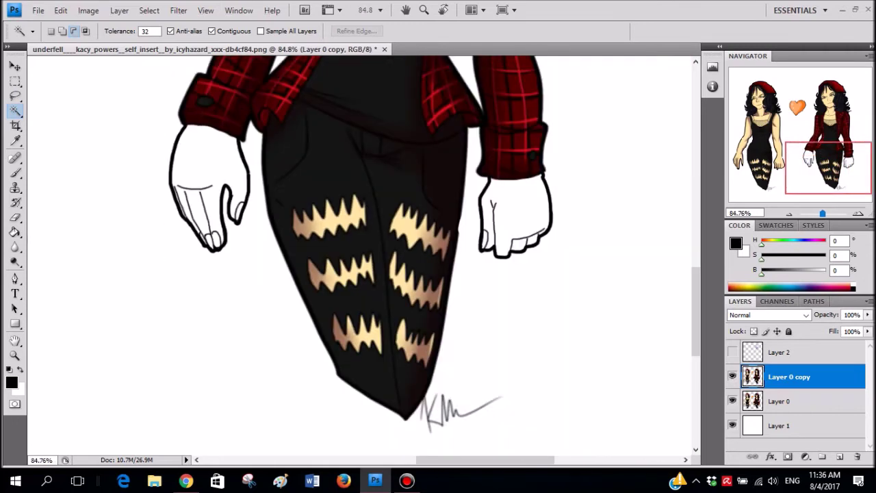
pyautogui.scroll(3, 476, 227)
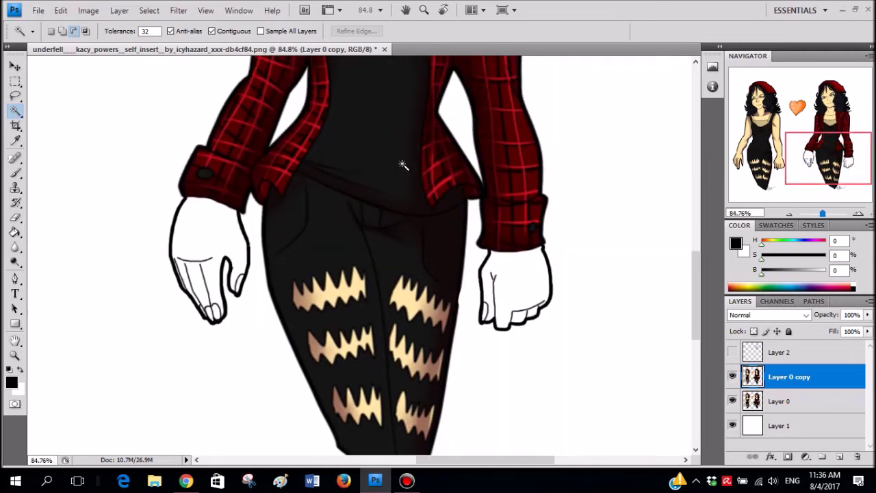
pyautogui.scroll(4, 151, 294)
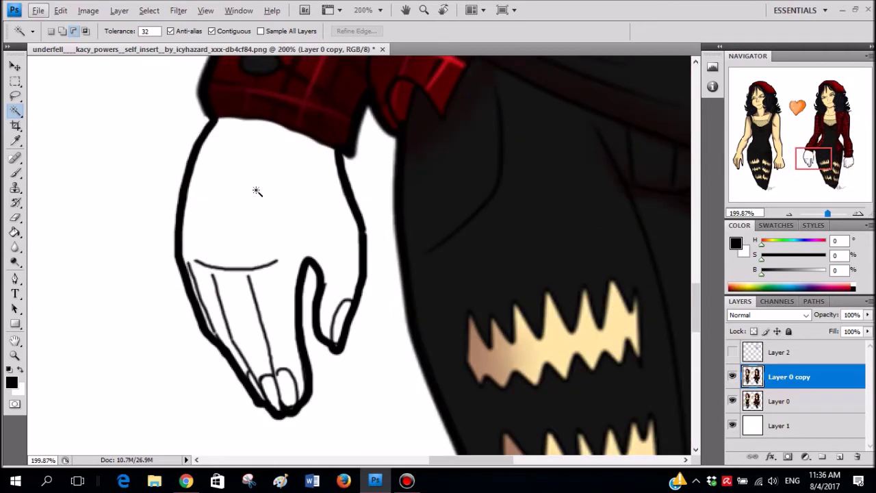
pyautogui.press('b')
pyautogui.scroll(-5, 477, 234)
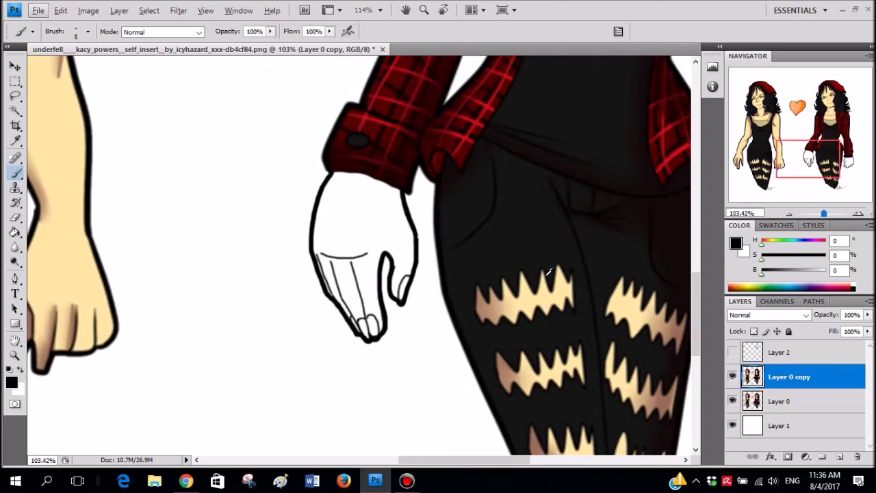
pyautogui.scroll(3, 558, 139)
pyautogui.keyDown('alt'); pyautogui.click(545, 137); pyautogui.keyUp('alt')
pyautogui.scroll(-4, 479, 287)
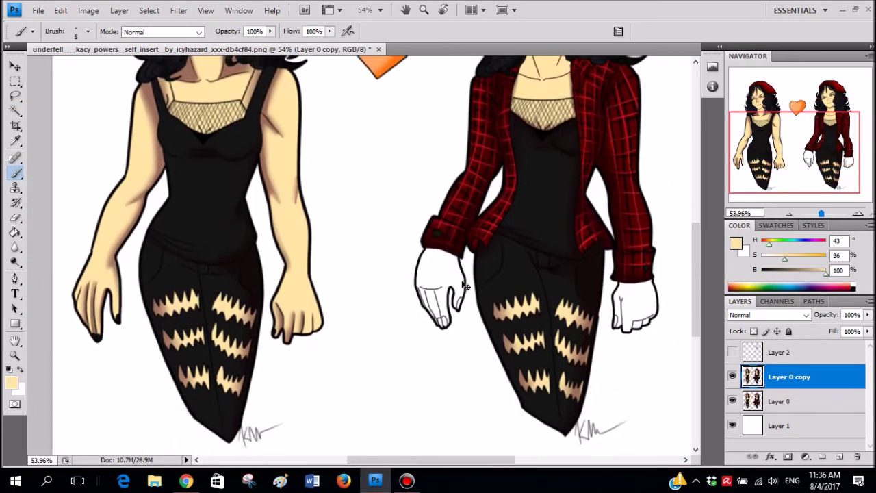
pyautogui.scroll(3, 424, 205)
# - Set the brush to Color blending mode with a 67 px diameter for colouring the hand
pyautogui.click(191, 33)
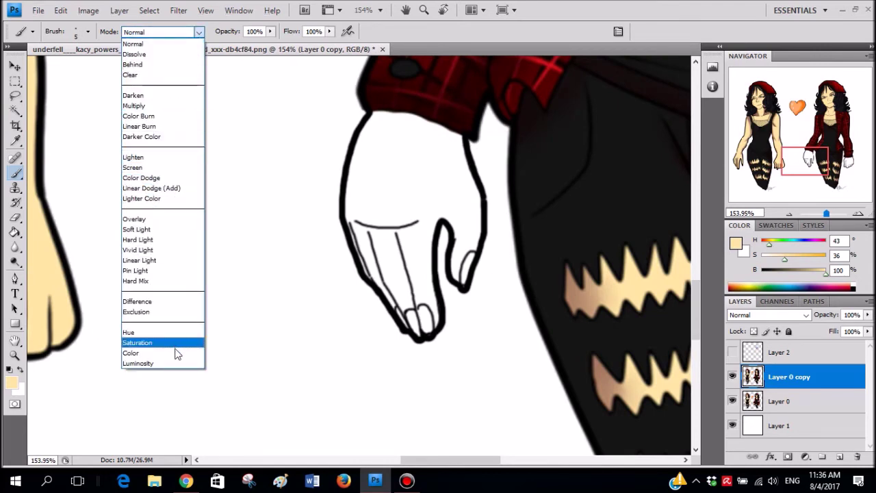
pyautogui.click(131, 353)
pyautogui.rightClick(405, 134)
pyautogui.write('7')
pyautogui.press('Return')
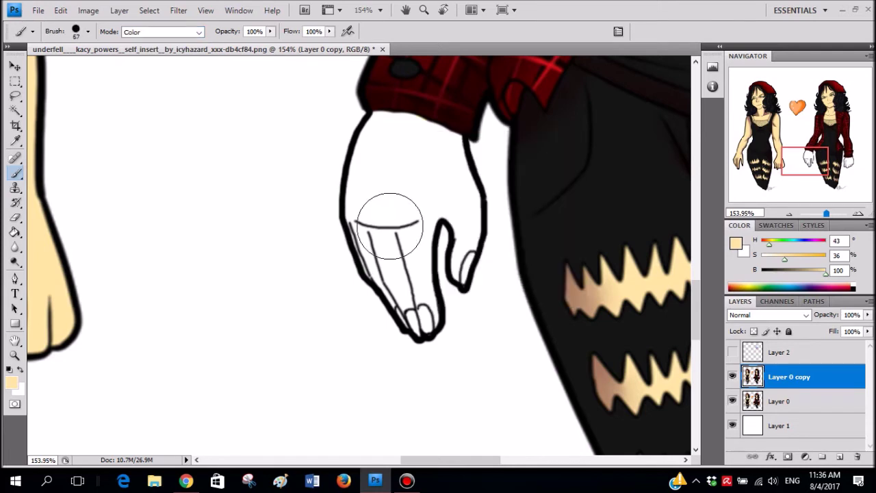
# - Undo the colour test on the hand and change the brush's blending mode to Behind
pyautogui.click(166, 32)
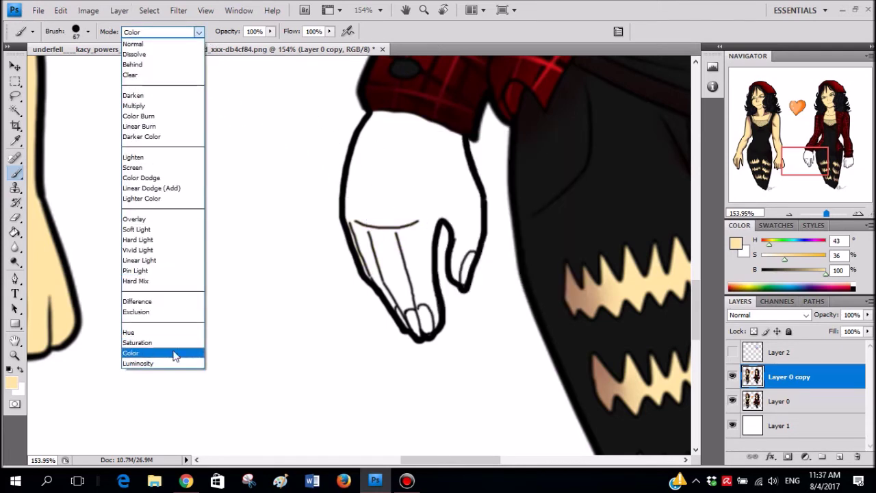
pyautogui.press('Escape')
pyautogui.press('c')
pyautogui.click(198, 32)
pyautogui.click(158, 65)
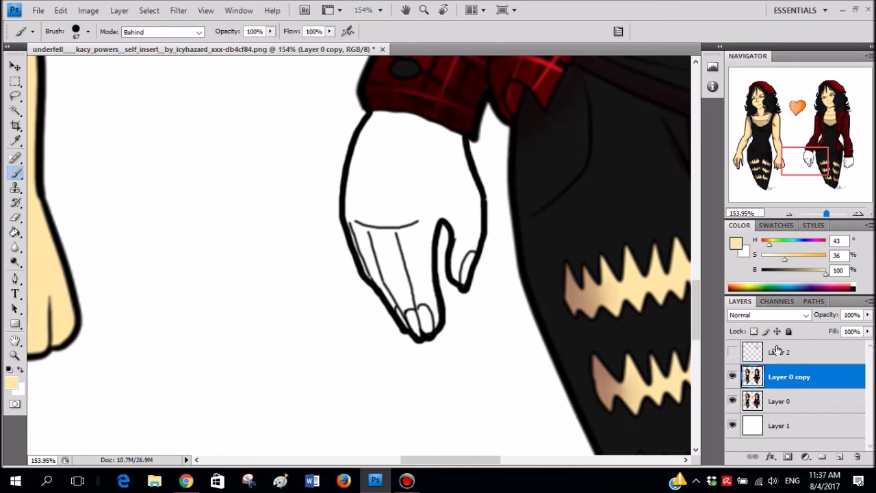
# - Set Layer 0 copy to Multiply, hide Layer 0, and add a new layer between the two
pyautogui.click(806, 315)
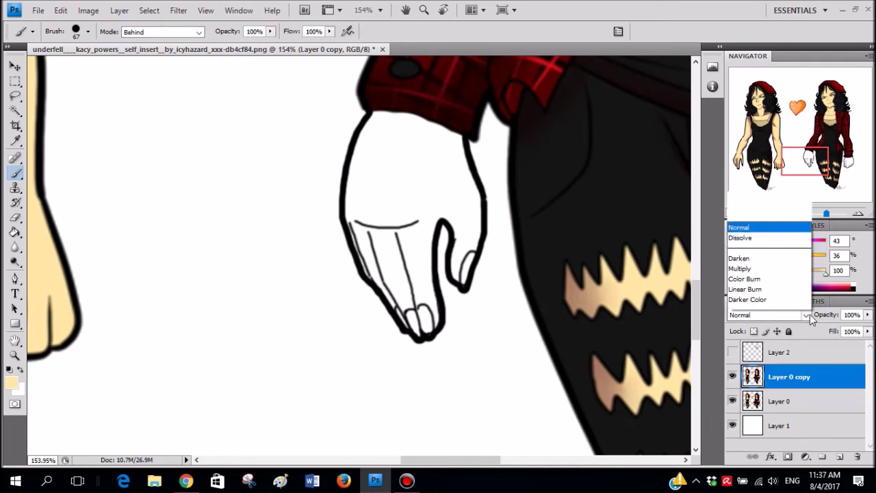
pyautogui.click(776, 53)
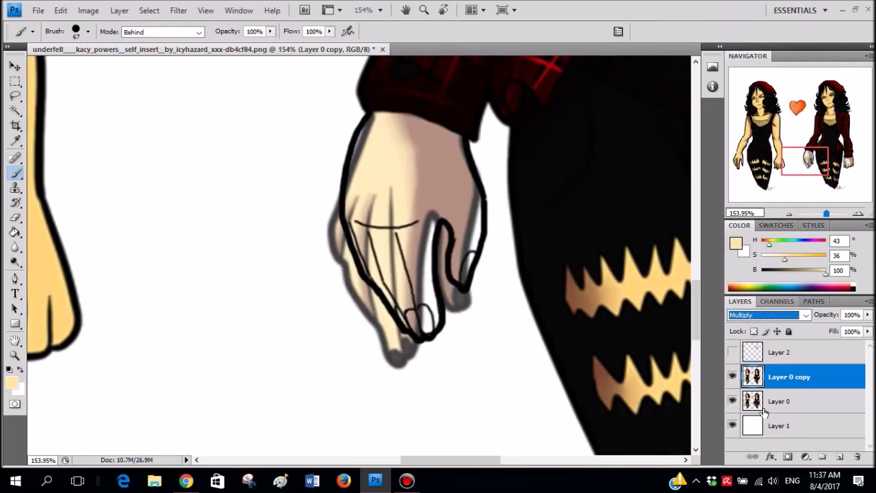
pyautogui.click(731, 401)
pyautogui.click(780, 401)
pyautogui.click(840, 456)
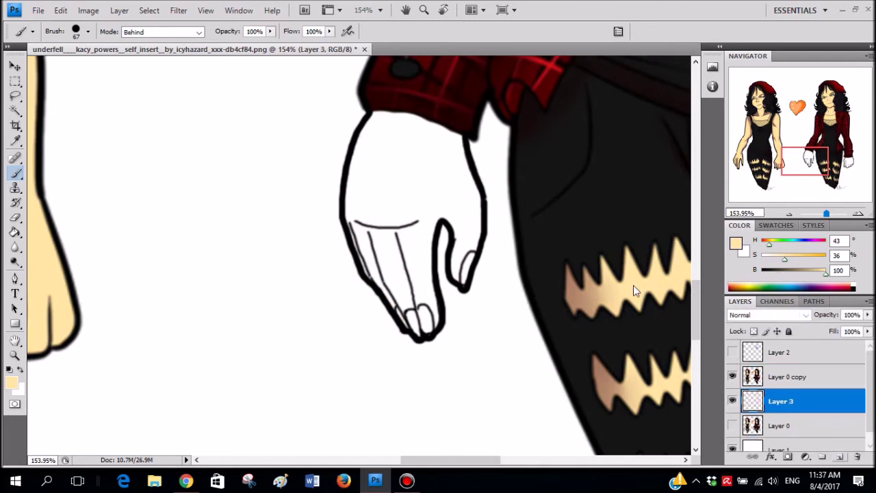
# - Paint the jacketed figure's open hand with the skin tone on the new layer, using a 24 px brush
pyautogui.hscroll(2, 394, 183)
pyautogui.scroll(2, 393, 184)
pyautogui.rightClick(293, 147)
pyautogui.press('Return')
pyautogui.moveTo(266, 69)
pyautogui.mouseDown()
pyautogui.moveTo(221, 129)
pyautogui.moveTo(211, 240)
pyautogui.moveTo(246, 328)
pyautogui.moveTo(284, 375)
pyautogui.moveTo(243, 311)
pyautogui.moveTo(242, 326)
pyautogui.moveTo(299, 378)
pyautogui.moveTo(325, 369)
pyautogui.moveTo(290, 272)
pyautogui.moveTo(293, 364)
pyautogui.moveTo(257, 265)
pyautogui.moveTo(249, 130)
pyautogui.moveTo(232, 255)
pyautogui.moveTo(222, 252)
pyautogui.moveTo(260, 137)
pyautogui.mouseUp()
pyautogui.scroll(2, 259, 137)
pyautogui.moveTo(263, 205)
pyautogui.mouseDown()
pyautogui.moveTo(268, 130)
pyautogui.moveTo(302, 127)
pyautogui.moveTo(378, 169)
pyautogui.moveTo(405, 260)
pyautogui.moveTo(407, 330)
pyautogui.moveTo(394, 300)
pyautogui.moveTo(349, 276)
pyautogui.moveTo(330, 292)
pyautogui.moveTo(322, 370)
pyautogui.mouseUp()
pyautogui.hotkey('ctrl', 'z')
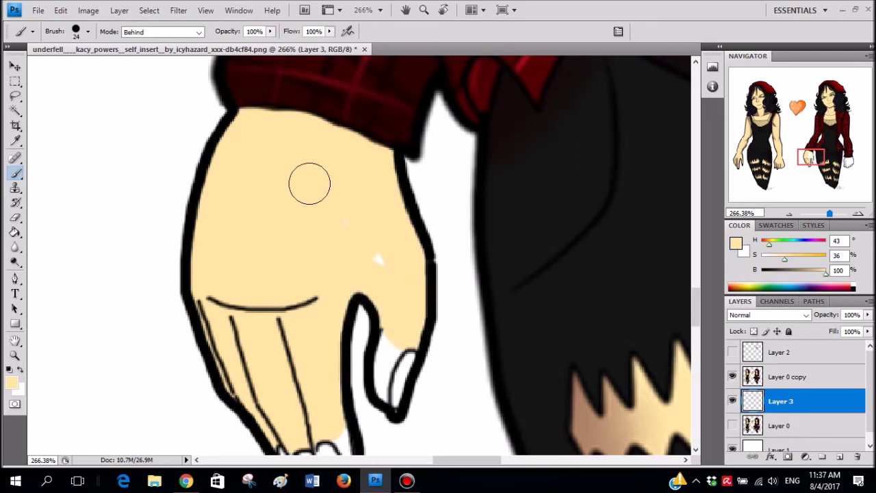
# - Paint the jacketed figure's fisted hand with the same skin tone, leaving the thumbnail uncoloured
pyautogui.scroll(-5, 574, 249)
pyautogui.scroll(5, 530, 274)
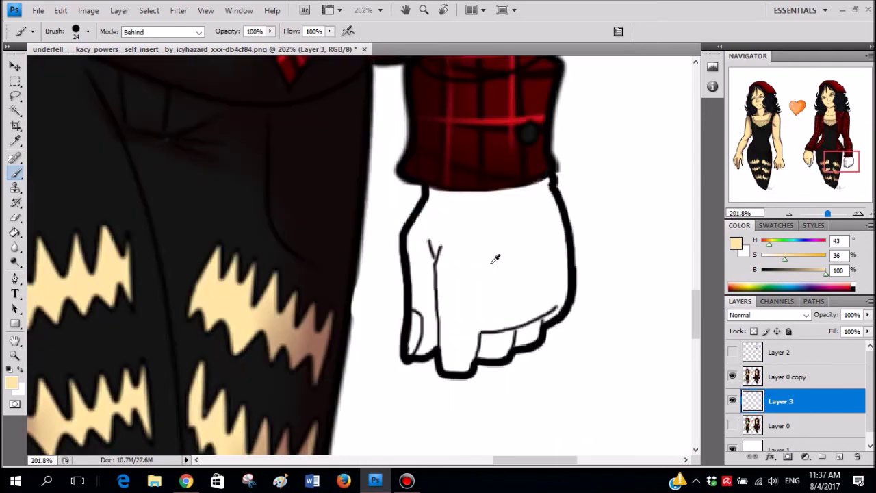
pyautogui.moveTo(430, 186)
pyautogui.mouseDown()
pyautogui.moveTo(402, 236)
pyautogui.moveTo(406, 315)
pyautogui.moveTo(445, 368)
pyautogui.moveTo(446, 397)
pyautogui.moveTo(455, 396)
pyautogui.moveTo(489, 344)
pyautogui.moveTo(492, 381)
pyautogui.moveTo(524, 354)
pyautogui.moveTo(538, 356)
pyautogui.moveTo(579, 305)
pyautogui.moveTo(581, 235)
pyautogui.moveTo(561, 174)
pyautogui.moveTo(502, 189)
pyautogui.moveTo(438, 186)
pyautogui.moveTo(456, 306)
pyautogui.moveTo(459, 230)
pyautogui.moveTo(481, 308)
pyautogui.moveTo(461, 340)
pyautogui.moveTo(568, 204)
pyautogui.moveTo(510, 317)
pyautogui.moveTo(537, 223)
pyautogui.moveTo(539, 315)
pyautogui.mouseUp()
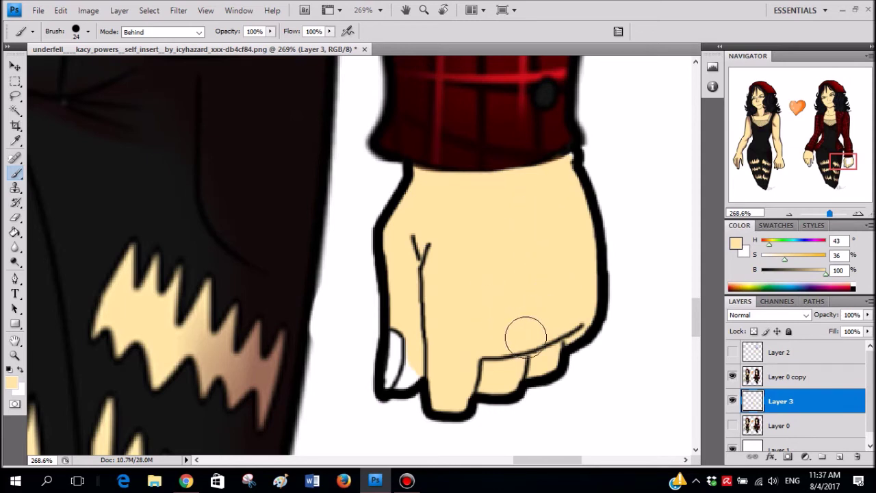
# - Reduce the brush to 8 px and fill the remaining skin gaps around the nails on both hands
pyautogui.rightClick(539, 315)
pyautogui.press('Return')
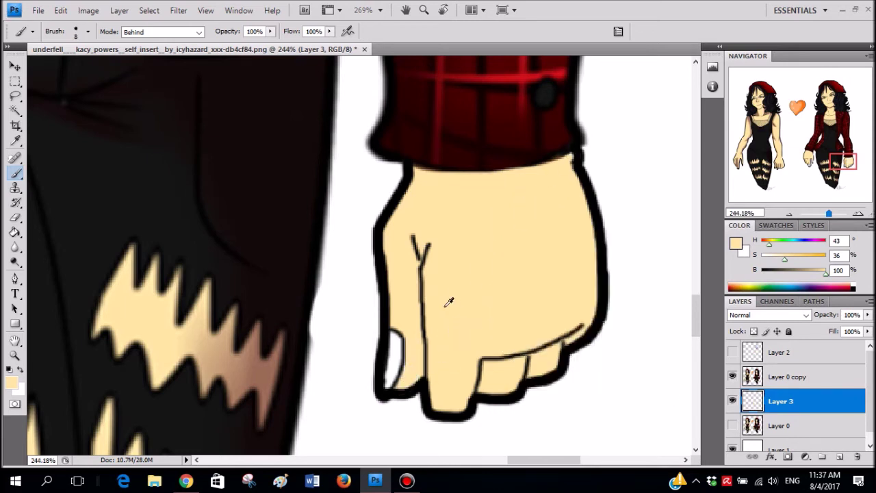
pyautogui.scroll(-12, 448, 302)
pyautogui.scroll(14, 306, 288)
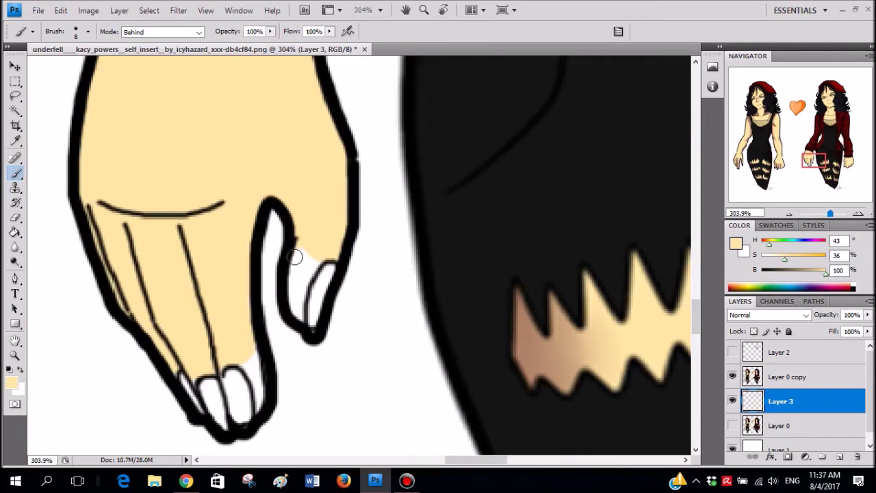
pyautogui.moveTo(299, 315)
pyautogui.mouseDown()
pyautogui.moveTo(303, 268)
pyautogui.moveTo(318, 248)
pyautogui.mouseUp()
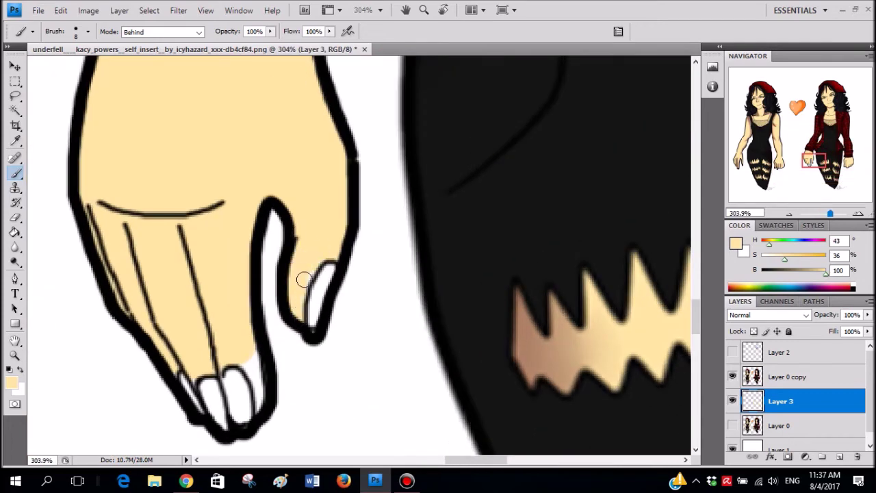
pyautogui.scroll(-1, 237, 352)
pyautogui.moveTo(259, 392); pyautogui.dragTo(256, 327)
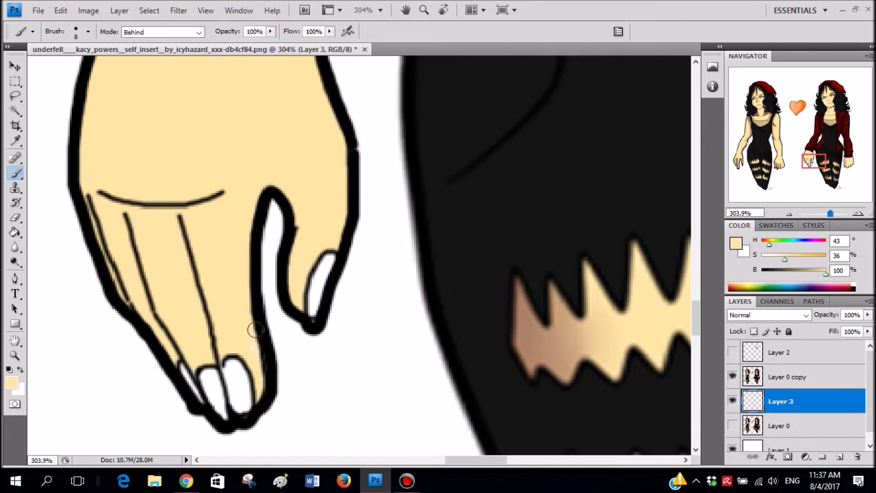
# - Sample the near-black nail colour from the thumbnail of the figure without the jacket
pyautogui.scroll(-3, 257, 322)
pyautogui.scroll(-7, 258, 349)
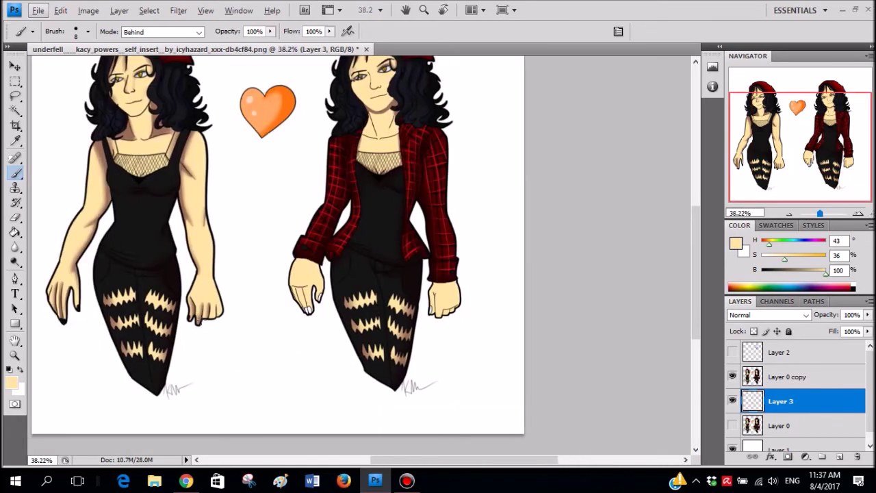
pyautogui.scroll(3, 251, 311)
pyautogui.hscroll(-2, 118, 322)
pyautogui.scroll(4, 235, 270)
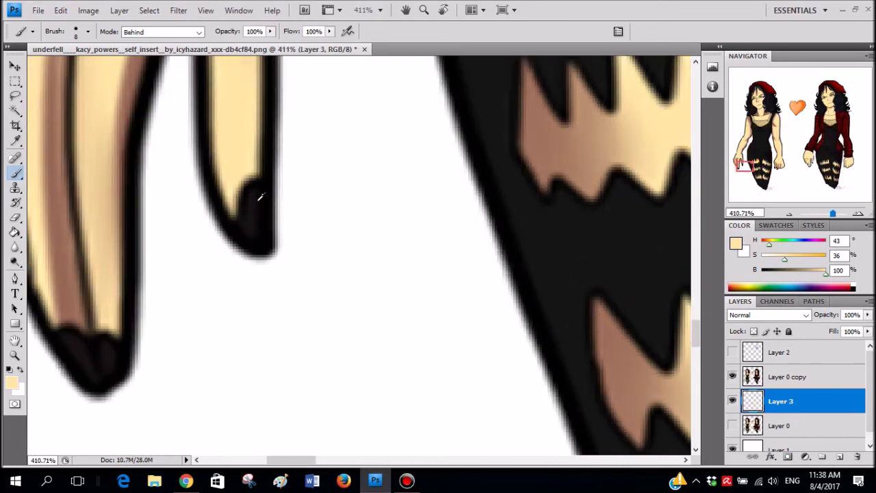
pyautogui.keyDown('alt'); pyautogui.click(260, 196); pyautogui.keyUp('alt')
# - Paint the thumbnail and fingernails of the jacketed figure's open hand with the sampled near-black
pyautogui.scroll(-2, 268, 198)
pyautogui.scroll(-2, 377, 223)
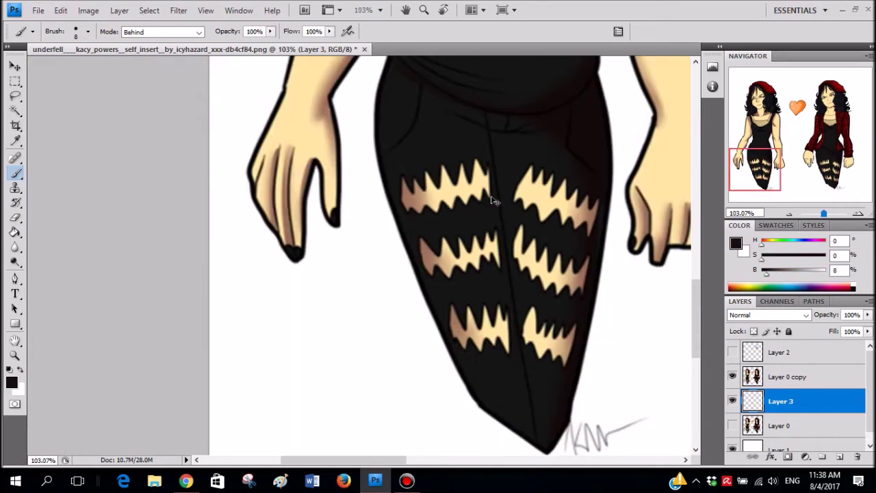
pyautogui.hscroll(3, 494, 201)
pyautogui.click(826, 167)
pyautogui.scroll(5, 232, 239)
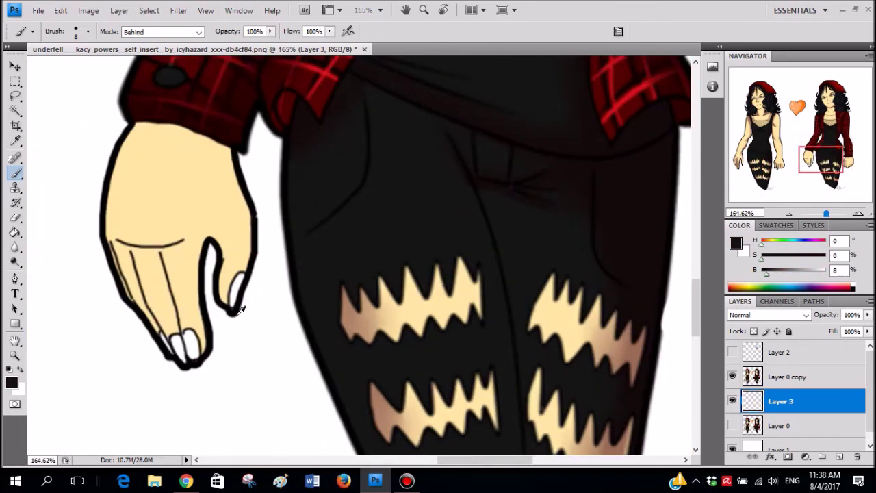
pyautogui.moveTo(231, 239)
pyautogui.mouseDown()
pyautogui.moveTo(213, 283)
pyautogui.moveTo(216, 313)
pyautogui.moveTo(231, 248)
pyautogui.mouseUp()
pyautogui.scroll(-1, 139, 349)
pyautogui.moveTo(121, 339)
pyautogui.mouseDown()
pyautogui.moveTo(118, 371)
pyautogui.moveTo(132, 401)
pyautogui.moveTo(126, 342)
pyautogui.moveTo(134, 376)
pyautogui.mouseUp()
pyautogui.moveTo(127, 340)
pyautogui.mouseDown()
pyautogui.moveTo(106, 398)
pyautogui.moveTo(92, 347)
pyautogui.mouseUp()
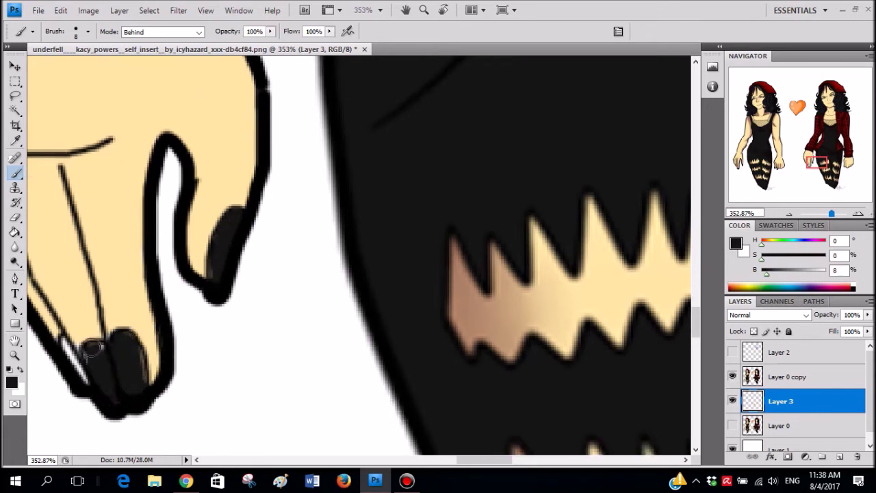
# - Change the brush's blending mode to Normal and cover the remaining light spots on the open hand's nails
pyautogui.click(194, 32)
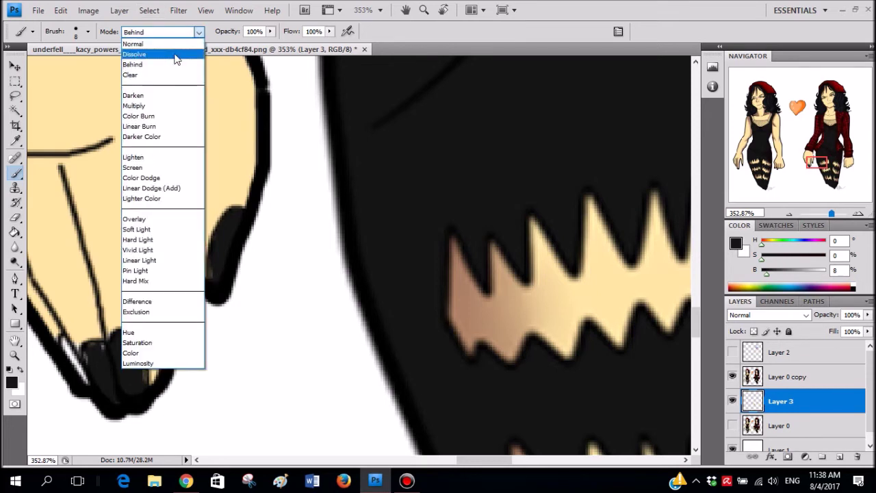
pyautogui.click(171, 43)
pyautogui.moveTo(222, 276); pyautogui.dragTo(213, 256)
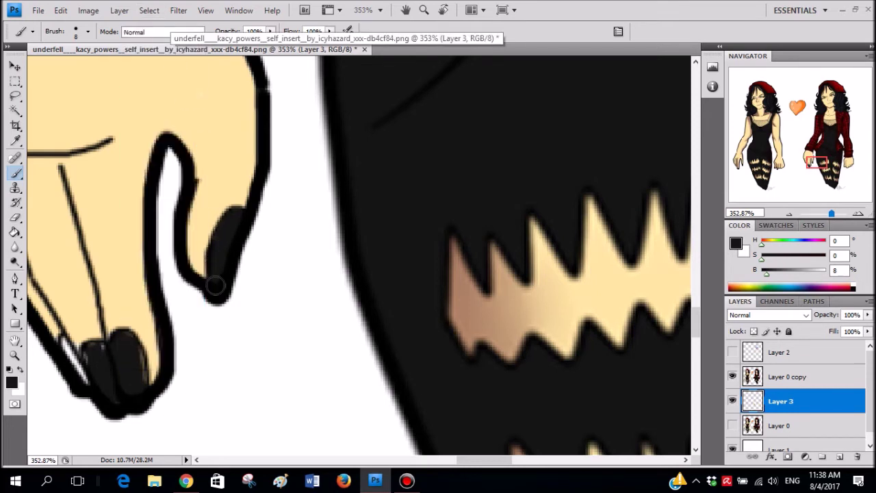
pyautogui.moveTo(138, 365)
pyautogui.mouseDown()
pyautogui.moveTo(127, 336)
pyautogui.moveTo(92, 353)
pyautogui.moveTo(97, 378)
pyautogui.moveTo(85, 383)
pyautogui.moveTo(65, 342)
pyautogui.mouseUp()
# - Paint the thumbnail of the jacketed figure's fisted hand near-black
pyautogui.scroll(-5, 253, 296)
pyautogui.scroll(3, 582, 301)
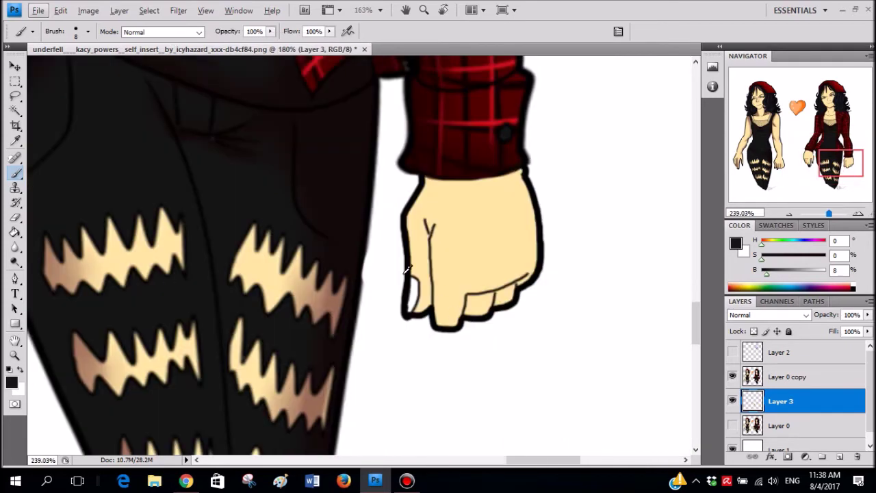
pyautogui.scroll(3, 438, 293)
pyautogui.moveTo(393, 283); pyautogui.dragTo(381, 313)
# - Merge Layer 0 copy down into the colour layer, Layer 3
pyautogui.scroll(-7, 387, 261)
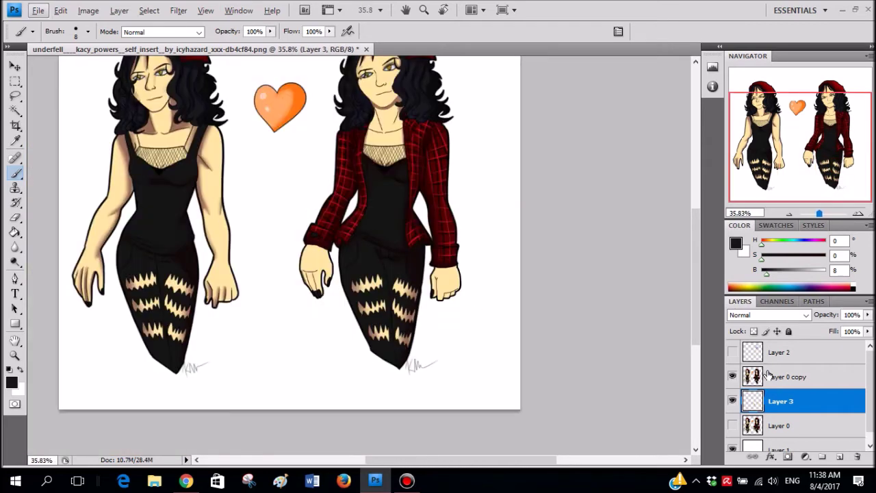
pyautogui.click(779, 376)
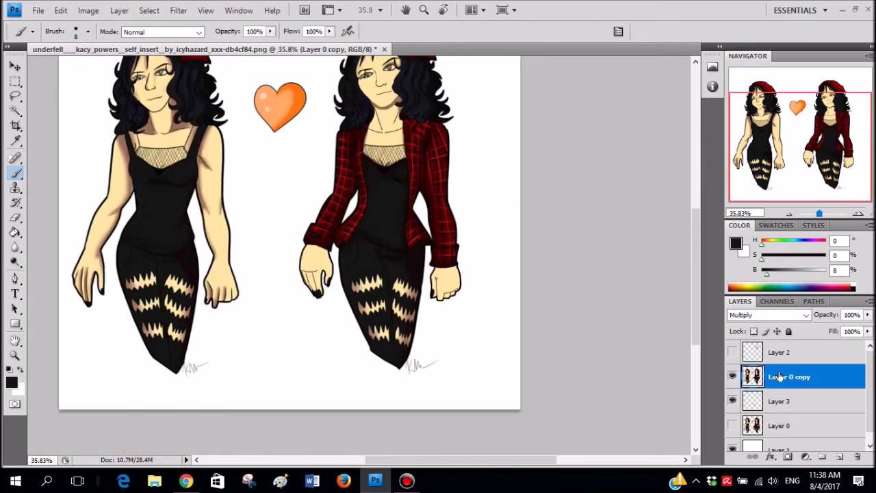
pyautogui.rightClick(778, 376)
pyautogui.click(798, 333)
# - Show Layer 0 and toggle Layer 3's visibility repeatedly to compare the coloured hands with the original drawing
pyautogui.scroll(-2, 483, 249)
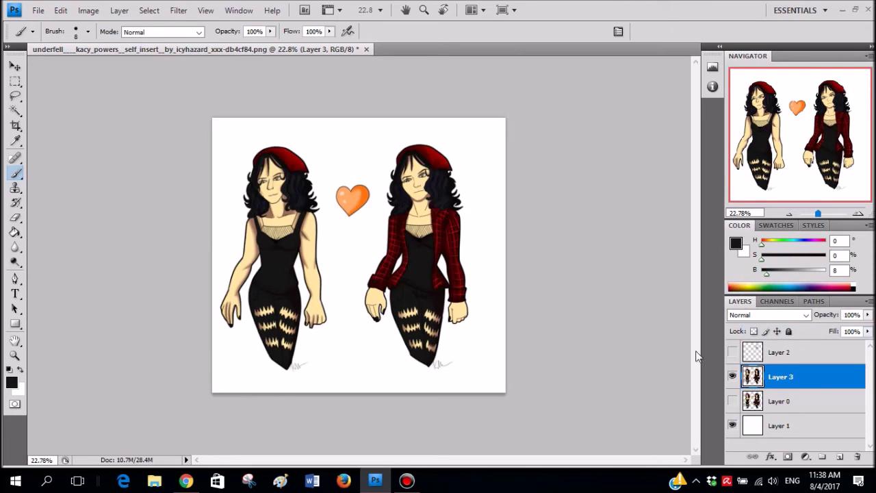
pyautogui.click(733, 380)
pyautogui.click(732, 380)
pyautogui.click(734, 402)
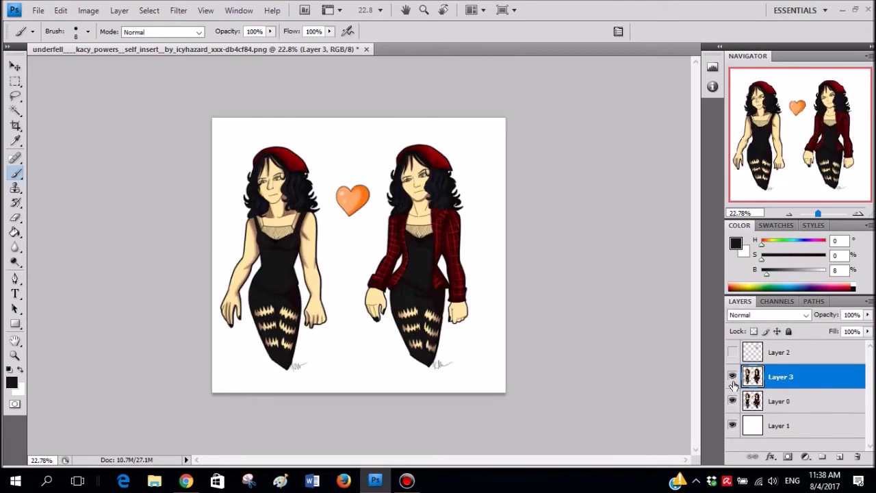
pyautogui.click(732, 378)
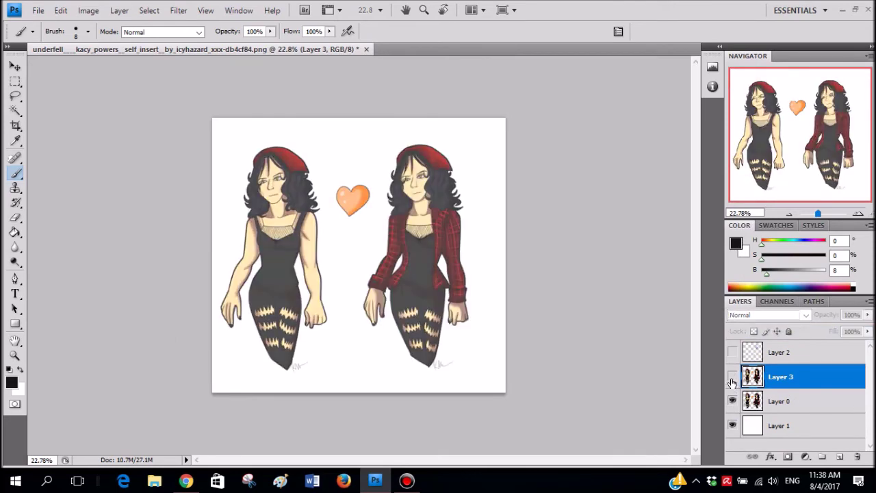
pyautogui.click(732, 378)
pyautogui.click(731, 379)
pyautogui.click(731, 379)
pyautogui.click(731, 379)
pyautogui.click(731, 378)
pyautogui.click(731, 378)
pyautogui.click(731, 378)
pyautogui.click(731, 379)
pyautogui.click(732, 379)
pyautogui.click(731, 378)
pyautogui.click(731, 379)
pyautogui.click(731, 378)
pyautogui.click(731, 378)
# - Inspect the jacketed figure's plaid jacket, hands and ripped trousers at close range for parts that need reworking
pyautogui.scroll(5, 428, 248)
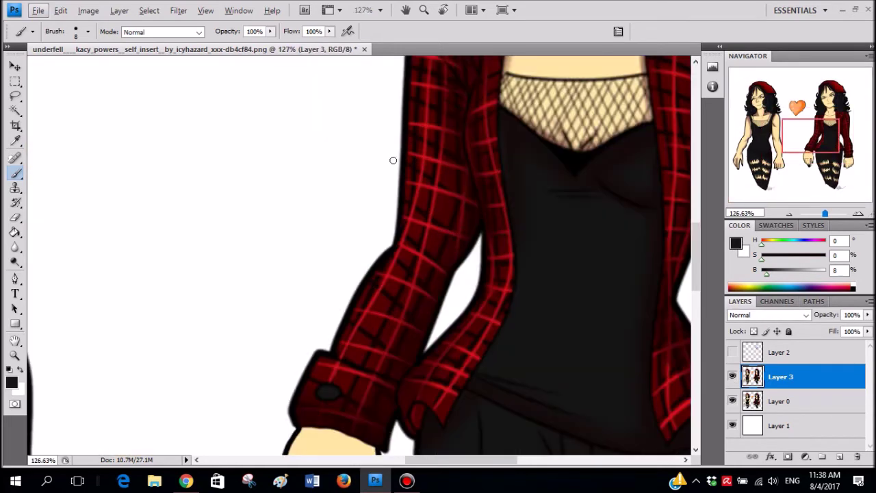
pyautogui.scroll(-3, 416, 155)
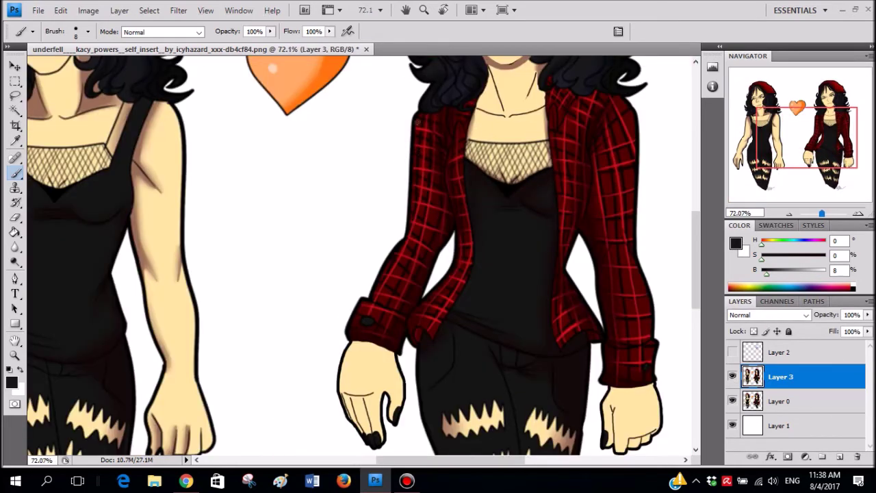
pyautogui.hscroll(3, 501, 293)
pyautogui.scroll(-2, 500, 293)
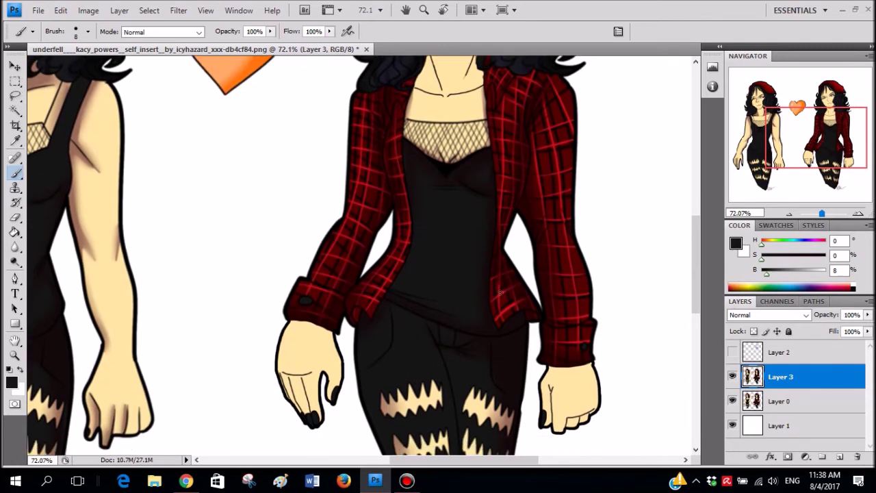
pyautogui.scroll(3, 500, 293)
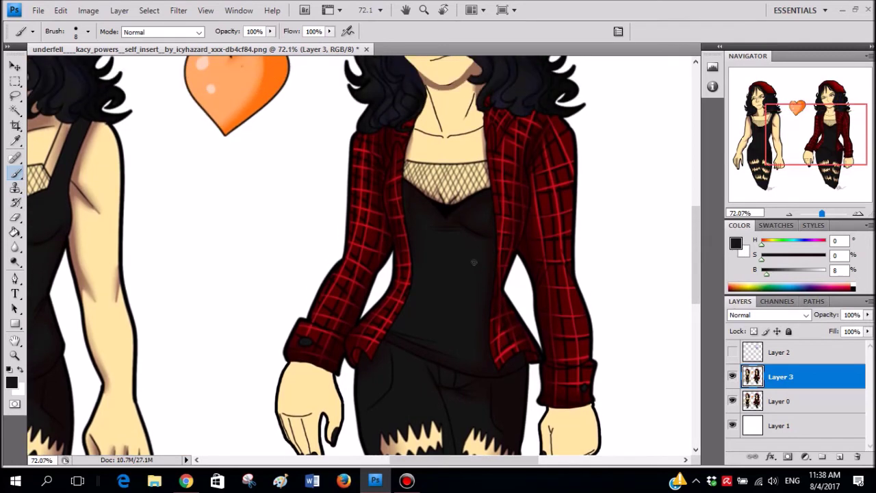
pyautogui.scroll(1, 626, 174)
pyautogui.scroll(2, 526, 176)
pyautogui.scroll(-6, 495, 271)
pyautogui.scroll(-1, 495, 270)
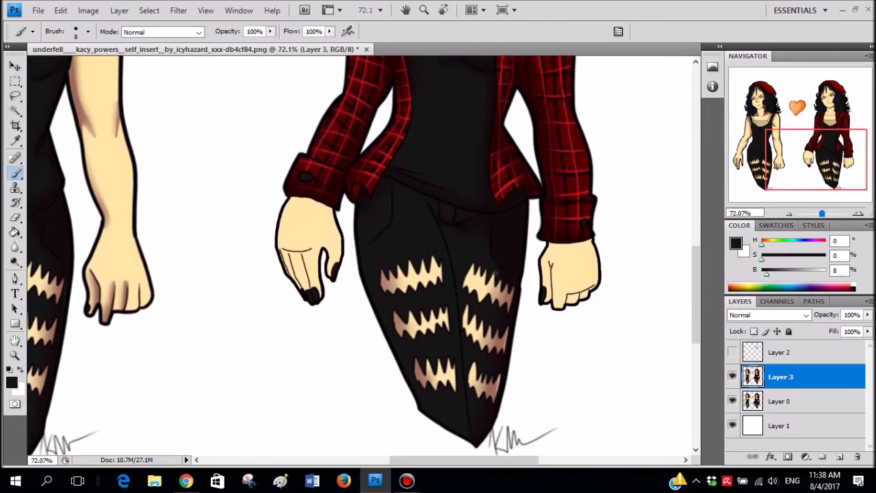
pyautogui.scroll(5, 450, 233)
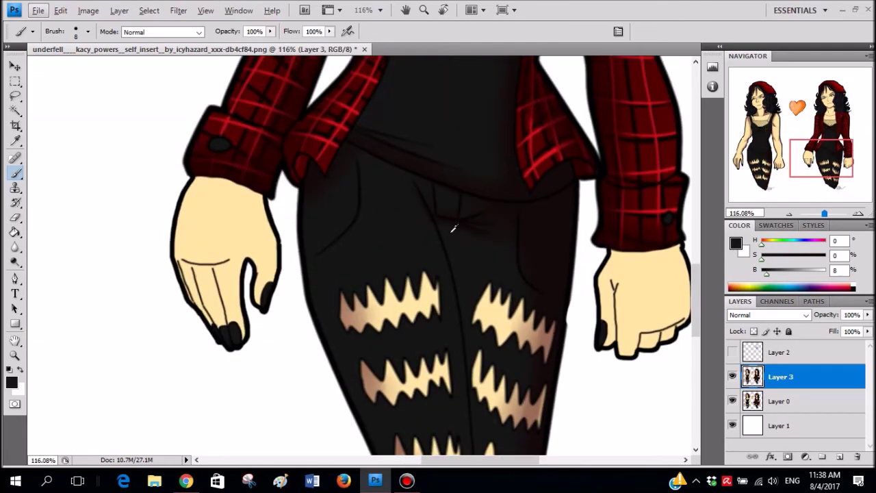
pyautogui.scroll(3, 452, 229)
pyautogui.scroll(-4, 468, 202)
pyautogui.scroll(-3, 452, 226)
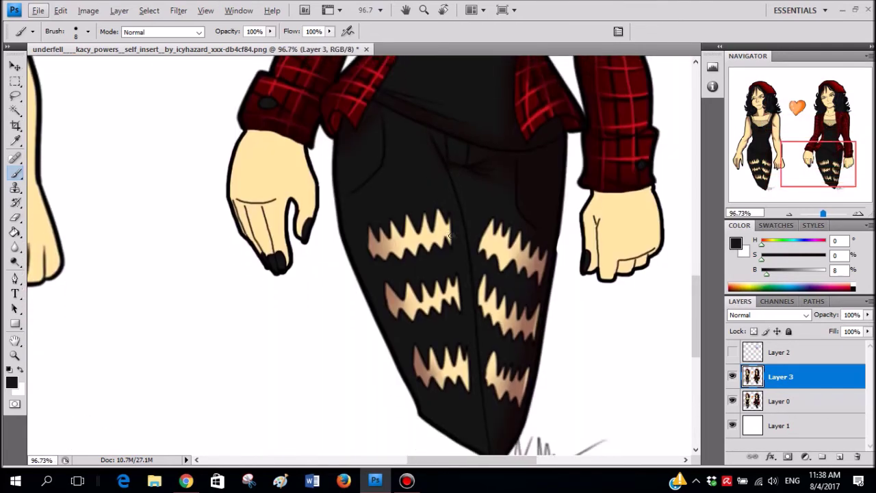
pyautogui.scroll(2, 441, 234)
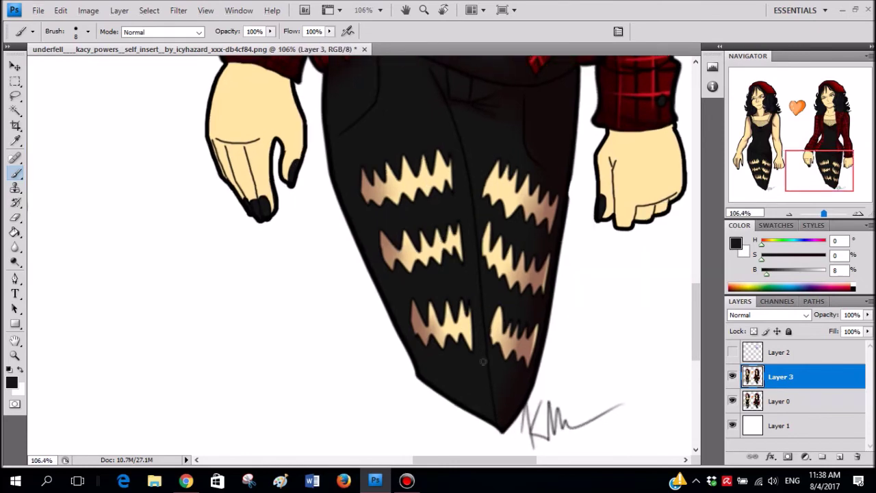
pyautogui.scroll(3, 433, 169)
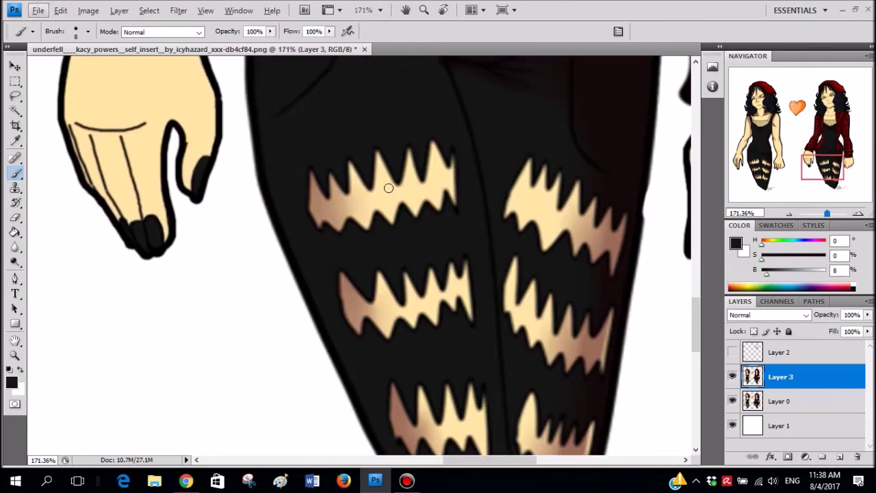
pyautogui.scroll(-5, 388, 188)
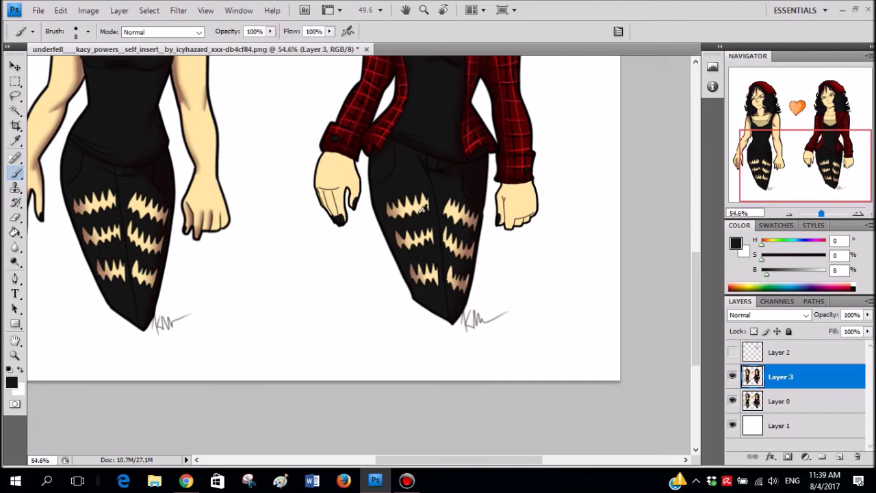
pyautogui.scroll(3, 422, 209)
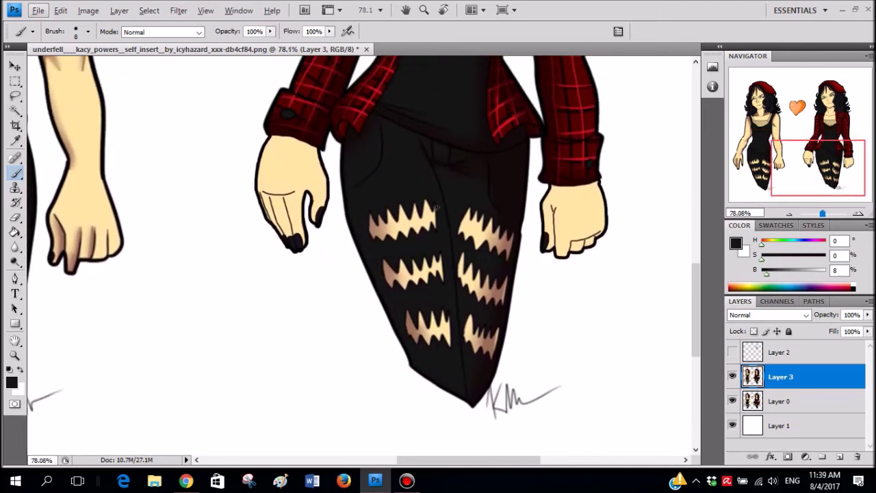
pyautogui.scroll(4, 446, 181)
pyautogui.scroll(2, 428, 195)
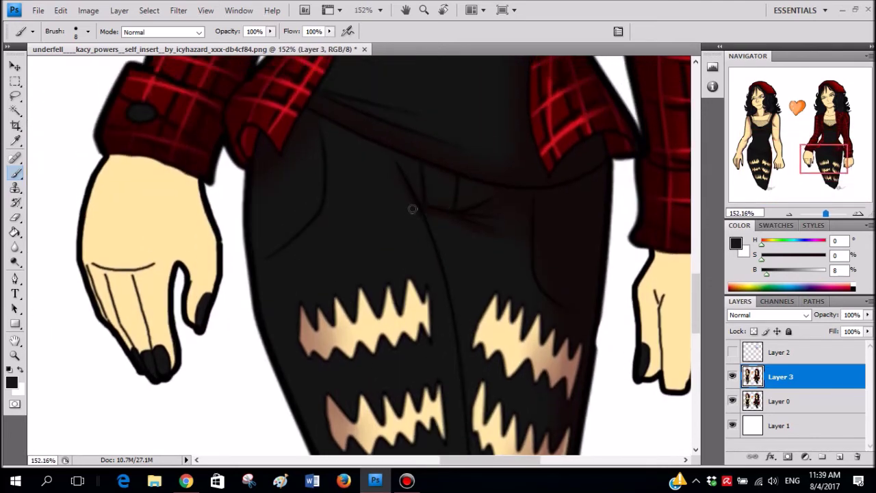
# - Paint the brown shaded end of the upper rip in the jacketed figure's trousers with a lighter tan sampled from the drawing
pyautogui.scroll(-5, 413, 211)
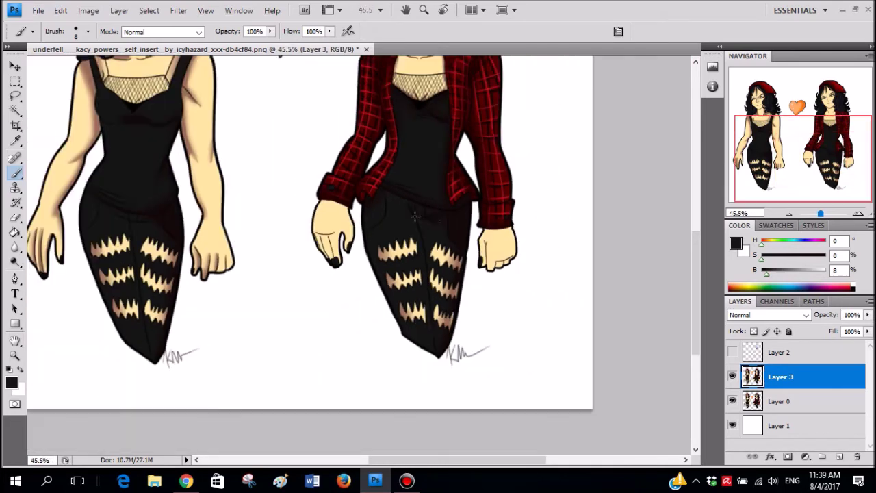
pyautogui.scroll(4, 446, 241)
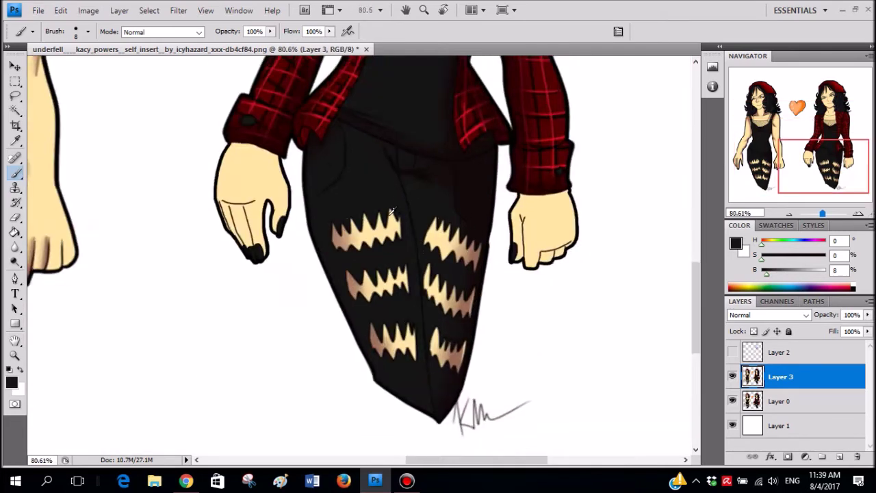
pyautogui.scroll(-1, 357, 240)
pyautogui.scroll(2, 309, 200)
pyautogui.keyDown('alt'); pyautogui.click(309, 200); pyautogui.keyUp('alt')
pyautogui.moveTo(295, 210)
pyautogui.mouseDown()
pyautogui.moveTo(281, 222)
pyautogui.moveTo(305, 217)
pyautogui.moveTo(280, 239)
pyautogui.moveTo(246, 220)
pyautogui.moveTo(271, 213)
pyautogui.moveTo(273, 186)
pyautogui.moveTo(304, 204)
pyautogui.moveTo(257, 222)
pyautogui.moveTo(228, 179)
pyautogui.moveTo(234, 233)
pyautogui.mouseUp()
pyautogui.scroll(2, 311, 209)
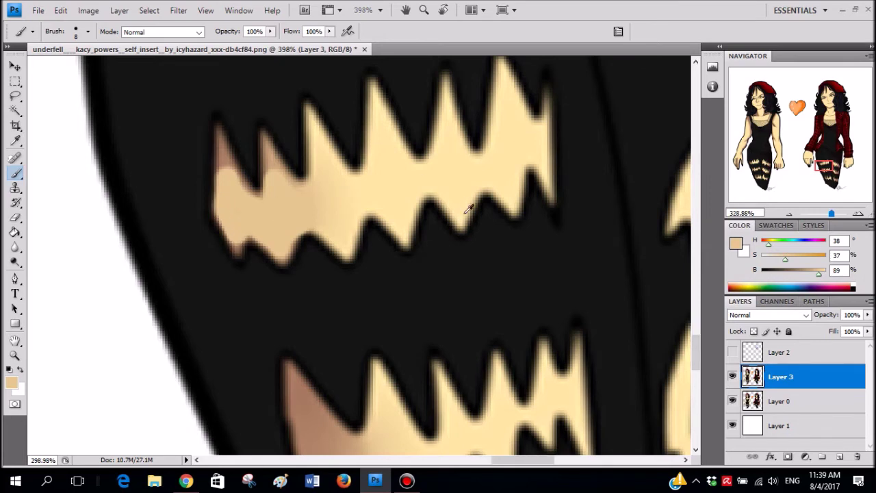
# - Clean up the jacketed figure's cheek edge with skin tone and repaint the adjoining hair lock in its dark purple-black colour
pyautogui.scroll(-8, 468, 208)
pyautogui.scroll(3, 489, 157)
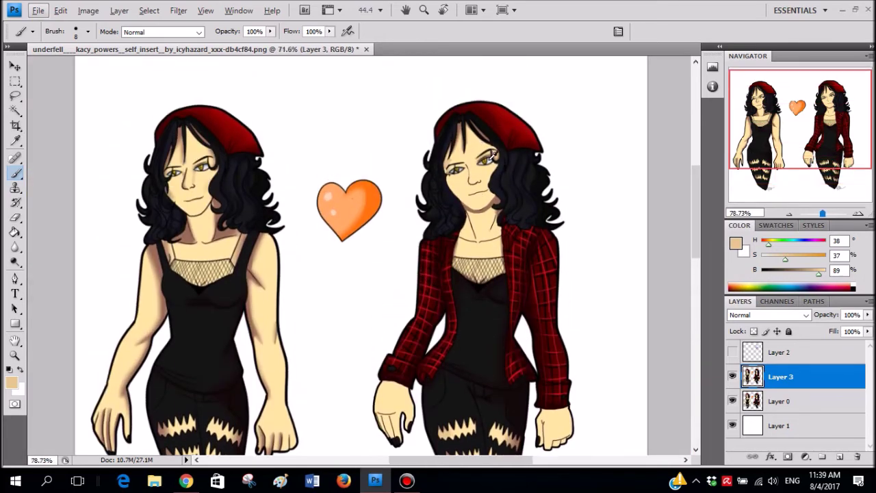
pyautogui.scroll(3, 492, 157)
pyautogui.scroll(4, 497, 190)
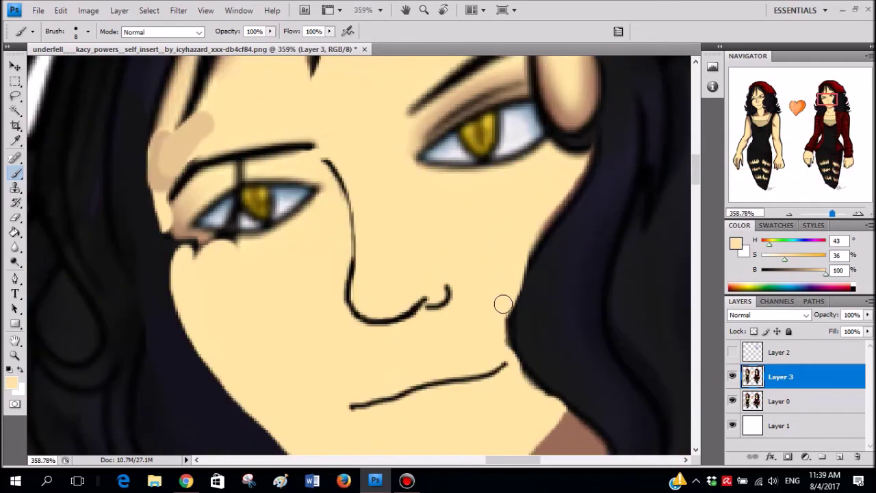
pyautogui.moveTo(505, 335)
pyautogui.mouseDown()
pyautogui.moveTo(548, 404)
pyautogui.moveTo(518, 357)
pyautogui.moveTo(508, 309)
pyautogui.moveTo(516, 245)
pyautogui.mouseUp()
pyautogui.hotkey('ctrl', 'z')
pyautogui.keyDown('alt'); pyautogui.click(571, 245); pyautogui.keyUp('alt')
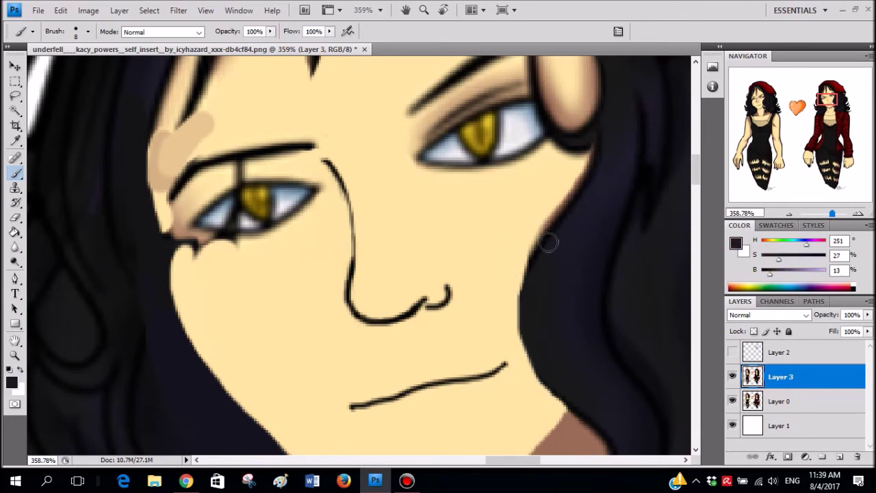
pyautogui.moveTo(528, 284)
pyautogui.mouseDown()
pyautogui.moveTo(529, 340)
pyautogui.moveTo(567, 392)
pyautogui.mouseUp()
pyautogui.scroll(-9, 581, 299)
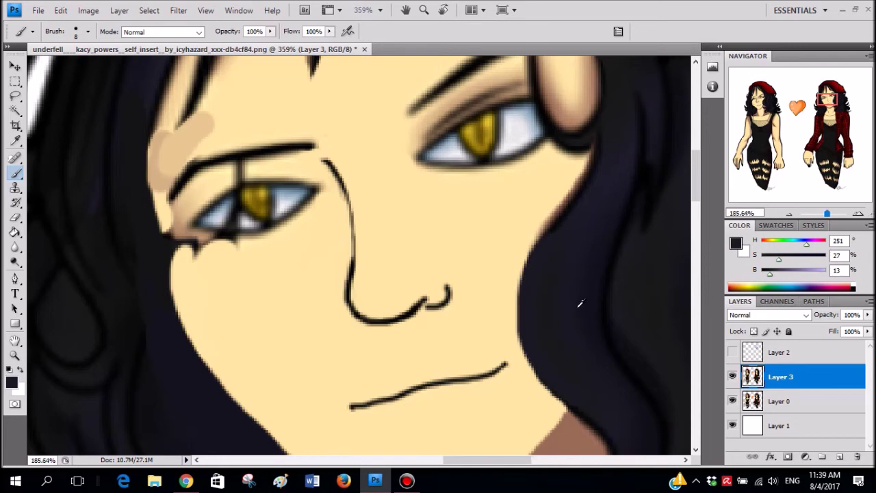
# - Cover the tan blotch on the temple and the stray dark marks beneath the narrower eye with plain skin tone
pyautogui.scroll(6, 492, 289)
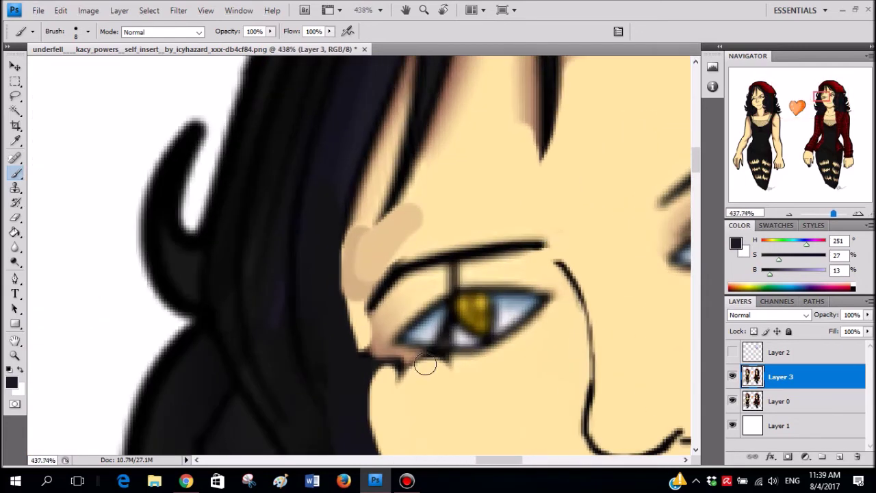
pyautogui.keyDown('alt'); pyautogui.click(472, 333); pyautogui.keyUp('alt')
pyautogui.moveTo(435, 325)
pyautogui.mouseDown()
pyautogui.moveTo(393, 311)
pyautogui.moveTo(390, 331)
pyautogui.moveTo(397, 326)
pyautogui.moveTo(384, 318)
pyautogui.moveTo(376, 351)
pyautogui.moveTo(382, 317)
pyautogui.moveTo(383, 363)
pyautogui.moveTo(382, 325)
pyautogui.moveTo(352, 235)
pyautogui.moveTo(363, 192)
pyautogui.moveTo(358, 239)
pyautogui.moveTo(402, 189)
pyautogui.moveTo(430, 172)
pyautogui.moveTo(368, 217)
pyautogui.moveTo(419, 167)
pyautogui.moveTo(371, 201)
pyautogui.mouseUp()
pyautogui.hotkey('ctrl', 'z')
pyautogui.scroll(-3, 467, 166)
pyautogui.scroll(4, 442, 176)
pyautogui.scroll(-4, 442, 176)
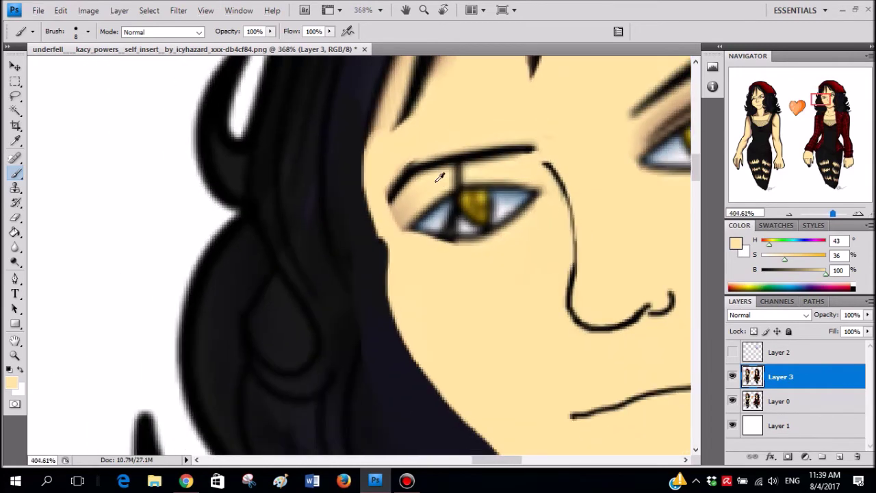
# - Paint out the remaining brown shading between the eyebrow and outer corner of the narrower eye with skin tone
pyautogui.scroll(3, 441, 179)
pyautogui.moveTo(418, 192)
pyautogui.mouseDown()
pyautogui.moveTo(381, 231)
pyautogui.moveTo(396, 217)
pyautogui.mouseUp()
pyautogui.scroll(-4, 379, 249)
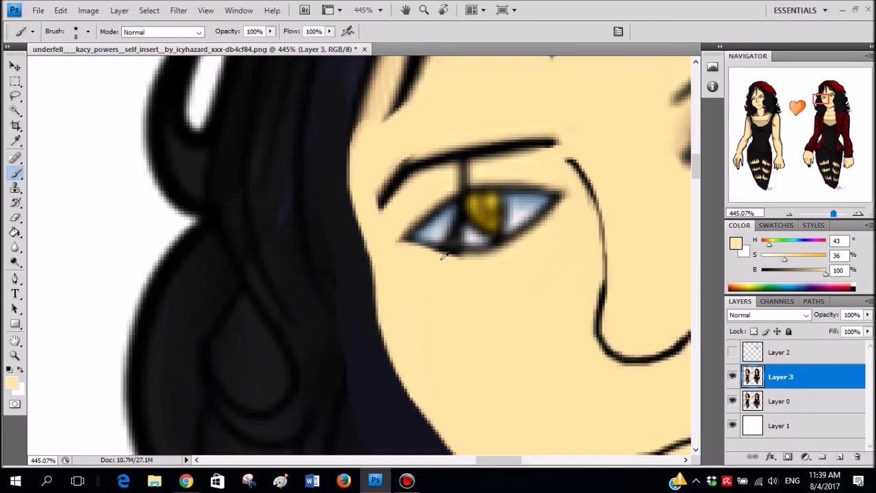
pyautogui.scroll(3, 454, 258)
pyautogui.scroll(1, 454, 258)
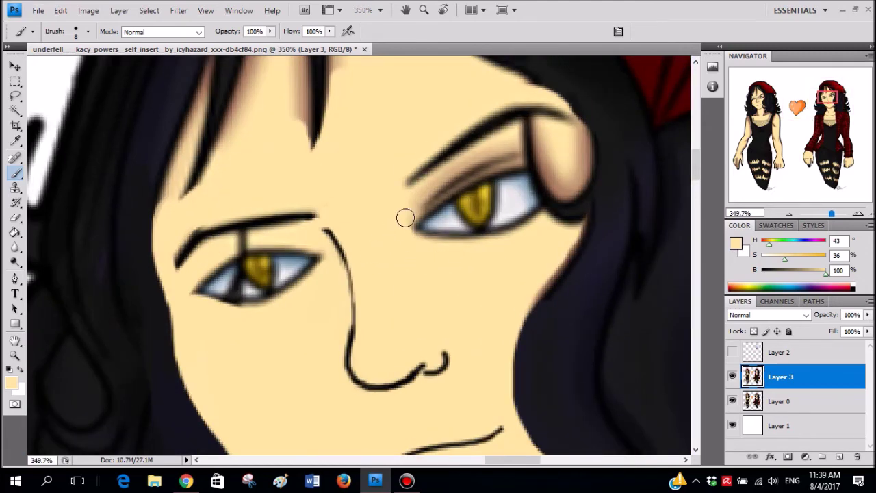
# - Shade the lid area between the eyebrow and the narrower eye with tan blended from the brown under the chin
pyautogui.scroll(-8, 520, 226)
pyautogui.scroll(-1, 526, 285)
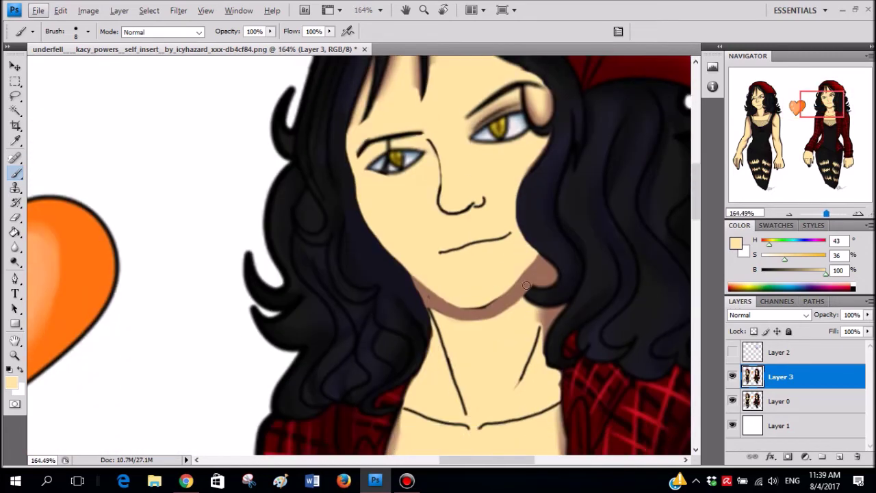
pyautogui.keyDown('alt'); pyautogui.click(524, 278); pyautogui.keyUp('alt')
pyautogui.scroll(12, 341, 143)
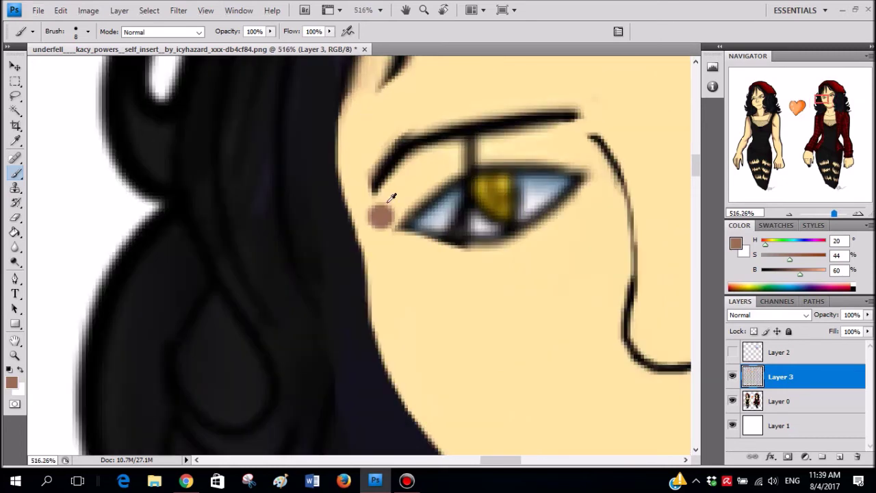
pyautogui.keyDown('alt'); pyautogui.click(388, 202); pyautogui.keyUp('alt')
pyautogui.moveTo(396, 185)
pyautogui.mouseDown()
pyautogui.moveTo(379, 224)
pyautogui.moveTo(403, 182)
pyautogui.moveTo(423, 165)
pyautogui.moveTo(391, 204)
pyautogui.moveTo(440, 162)
pyautogui.mouseUp()
pyautogui.keyDown('alt'); pyautogui.click(411, 173); pyautogui.keyUp('alt')
pyautogui.click(406, 180)
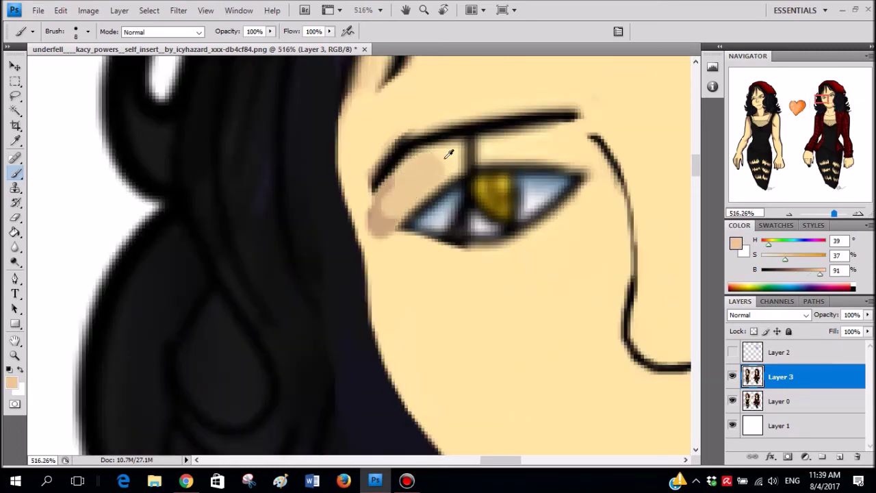
# - Extend the tan shading from the outer eye corner up the temple along the hairline, resampling blended tones
pyautogui.keyDown('alt'); pyautogui.click(442, 159); pyautogui.keyUp('alt')
pyautogui.moveTo(388, 193)
pyautogui.mouseDown()
pyautogui.moveTo(373, 229)
pyautogui.moveTo(353, 162)
pyautogui.moveTo(356, 191)
pyautogui.moveTo(360, 111)
pyautogui.moveTo(351, 168)
pyautogui.moveTo(359, 79)
pyautogui.mouseUp()
pyautogui.hotkey('ctrl', 'alt', 'z')
pyautogui.keyDown('alt'); pyautogui.click(390, 199); pyautogui.keyUp('alt')
pyautogui.scroll(2, 388, 166)
pyautogui.keyDown('alt'); pyautogui.click(370, 143); pyautogui.keyUp('alt')
pyautogui.moveTo(376, 128); pyautogui.dragTo(365, 142)
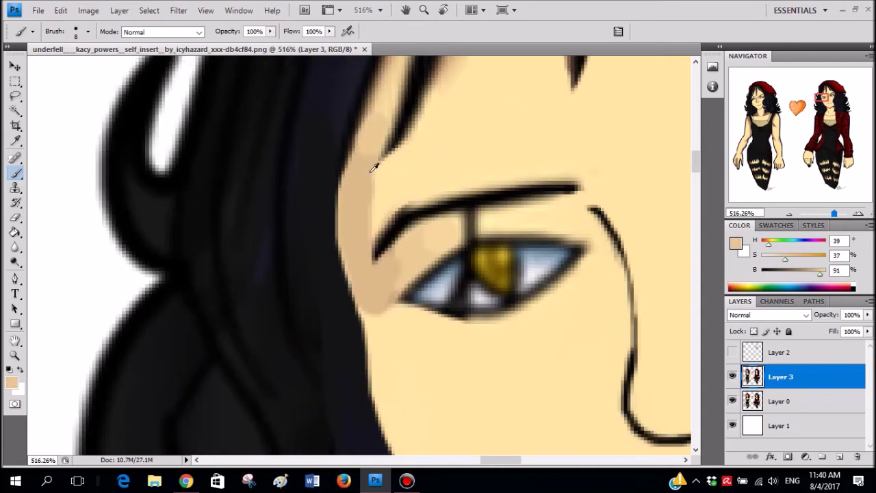
# - Add light tan shading above the eyebrow of the narrower eye and blend it into the temple
pyautogui.moveTo(371, 191)
pyautogui.mouseDown()
pyautogui.moveTo(475, 141)
pyautogui.moveTo(403, 192)
pyautogui.moveTo(426, 162)
pyautogui.moveTo(411, 147)
pyautogui.mouseUp()
pyautogui.keyDown('alt'); pyautogui.click(369, 190); pyautogui.keyUp('alt')
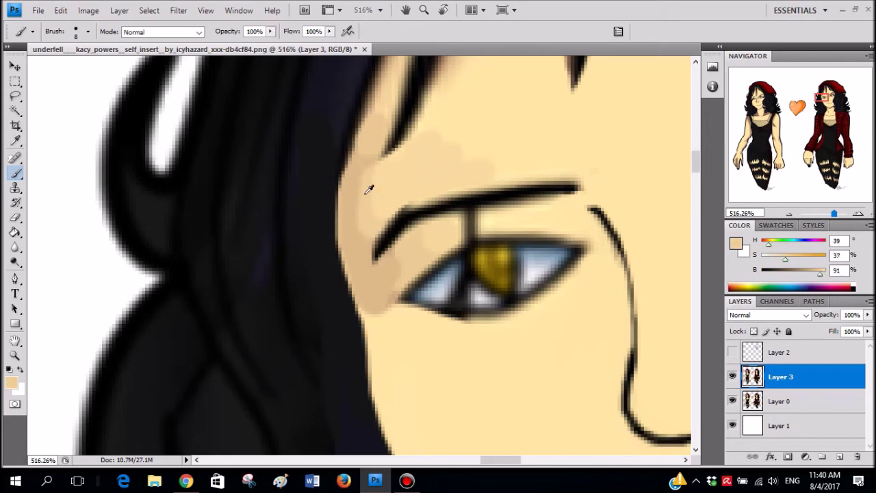
pyautogui.moveTo(353, 221); pyautogui.dragTo(362, 227)
# - Examine the jacketed figure's new face shading both close up and alongside the other figure
pyautogui.scroll(-6, 595, 196)
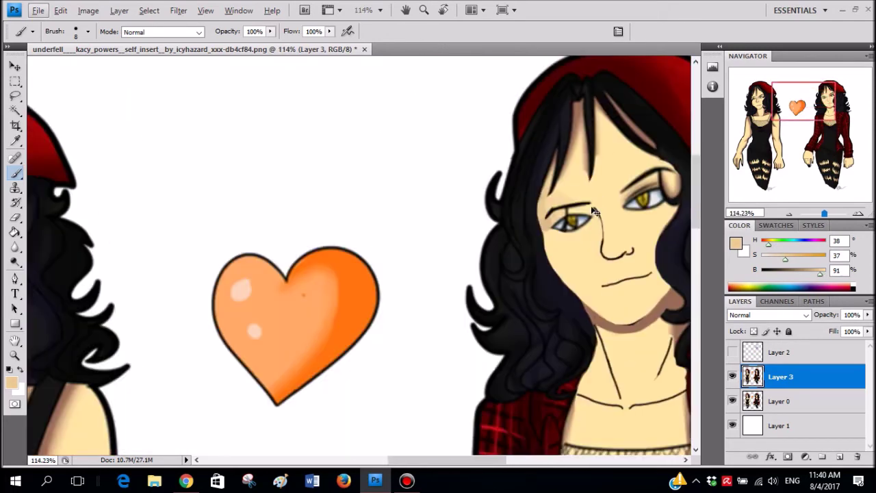
pyautogui.scroll(5, 571, 214)
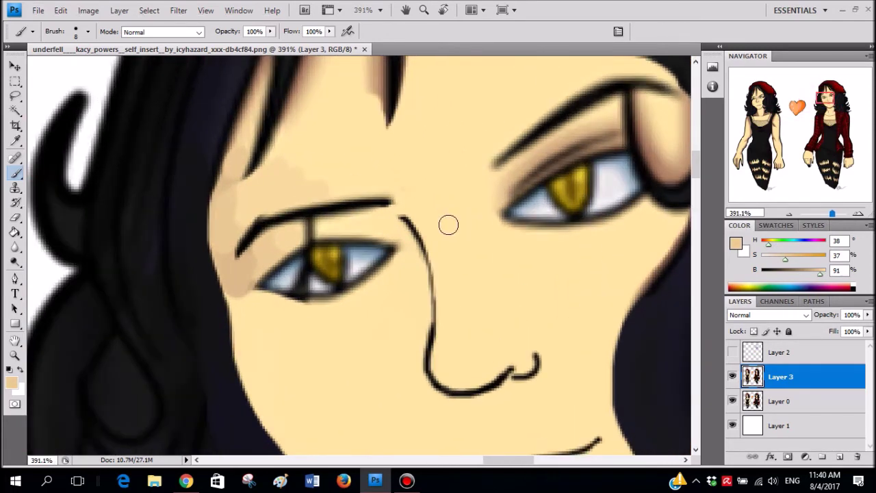
pyautogui.scroll(2, 444, 224)
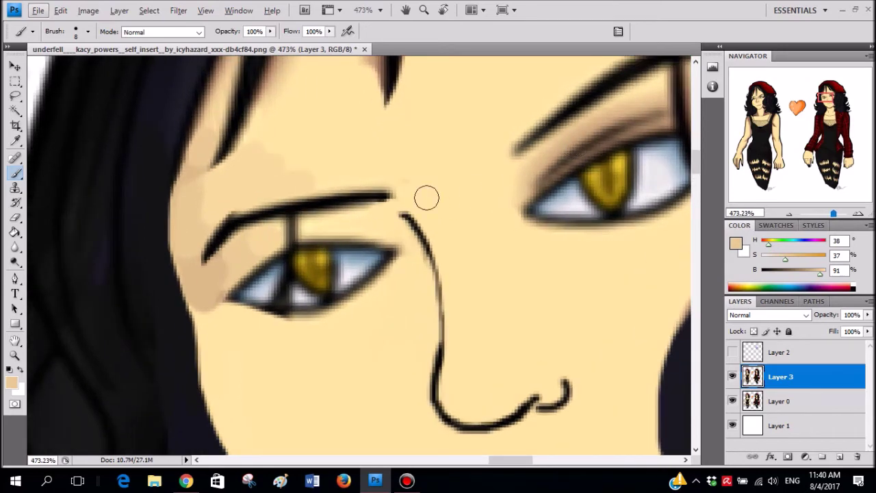
pyautogui.scroll(-8, 426, 198)
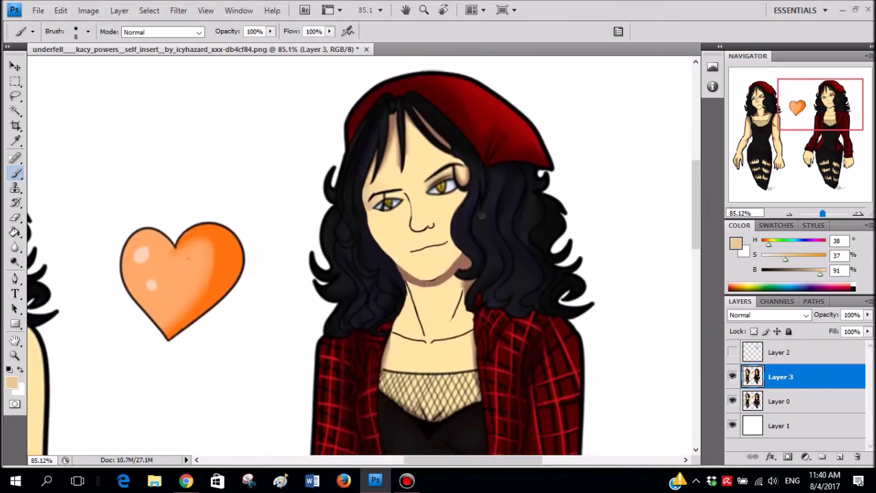
pyautogui.scroll(5, 458, 212)
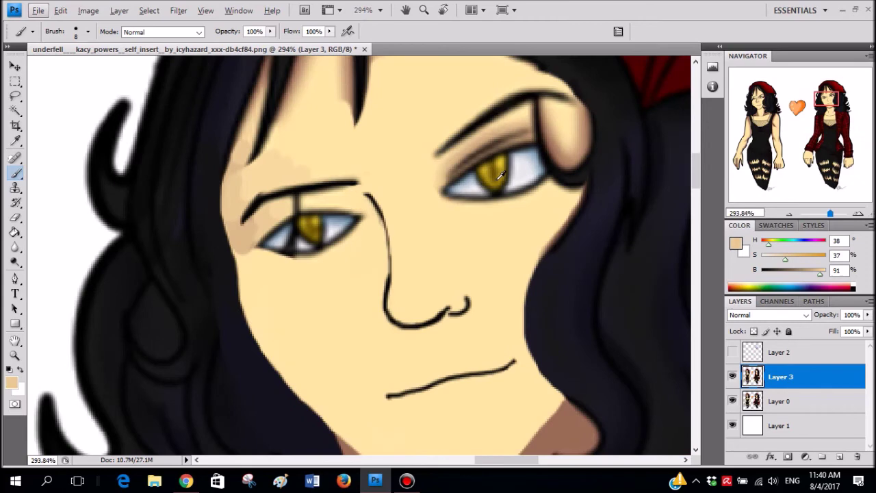
pyautogui.scroll(-7, 500, 174)
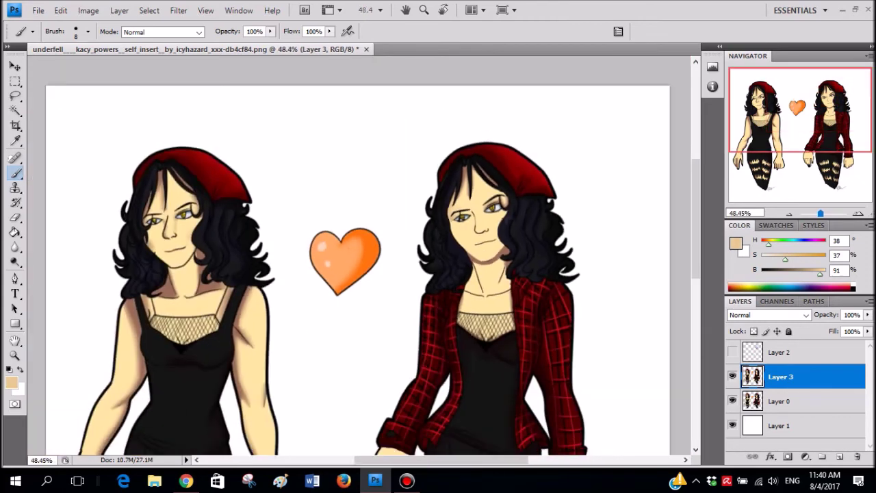
pyautogui.scroll(7, 493, 231)
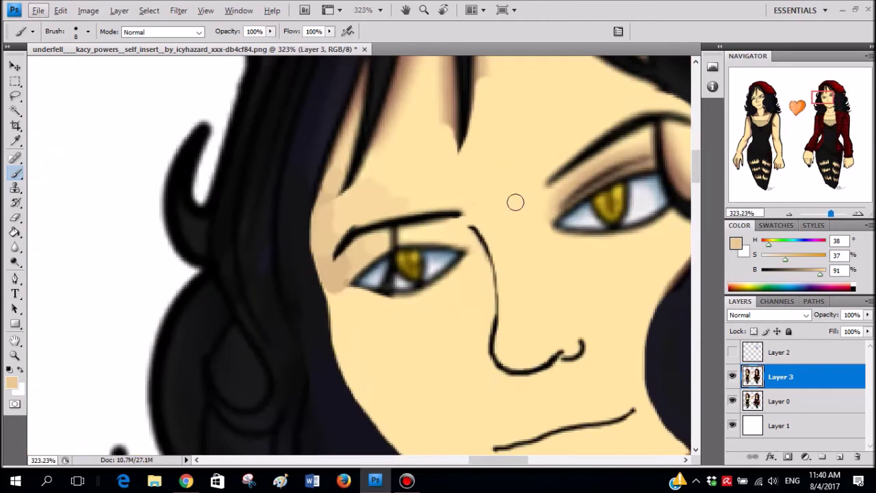
pyautogui.scroll(1, 478, 194)
# - Draw a curved eyelid crease above the narrower eye with a black 3 px brush
pyautogui.click(9, 370)
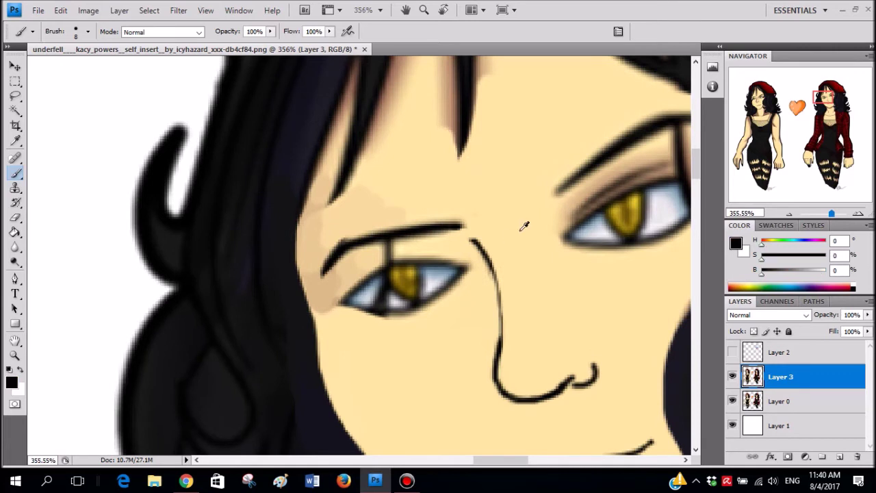
pyautogui.scroll(1, 524, 224)
pyautogui.rightClick(524, 223)
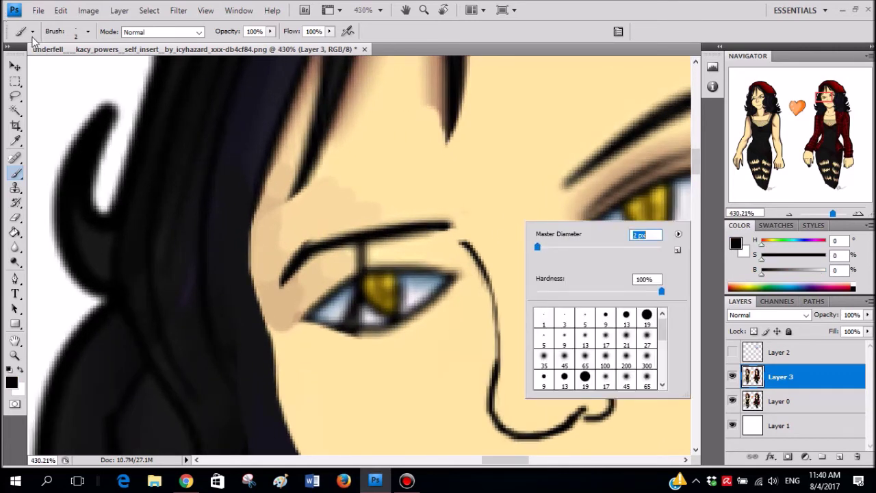
pyautogui.moveTo(427, 256); pyautogui.dragTo(329, 274)
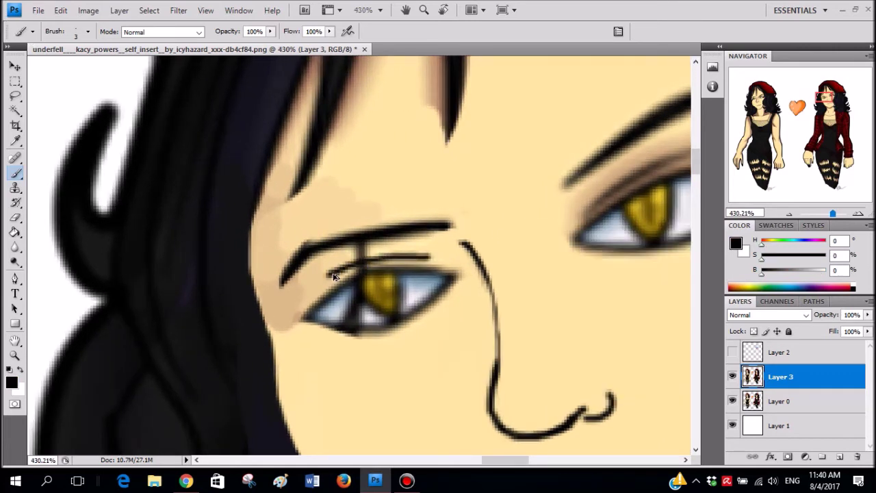
pyautogui.hotkey('ctrl', 'z')
pyautogui.hscroll(1, 361, 261)
pyautogui.scroll(2, 362, 259)
pyautogui.moveTo(326, 249)
pyautogui.mouseDown()
pyautogui.moveTo(301, 252)
pyautogui.moveTo(239, 289)
pyautogui.mouseUp()
pyautogui.hotkey('ctrl', 'z')
pyautogui.click(245, 286)
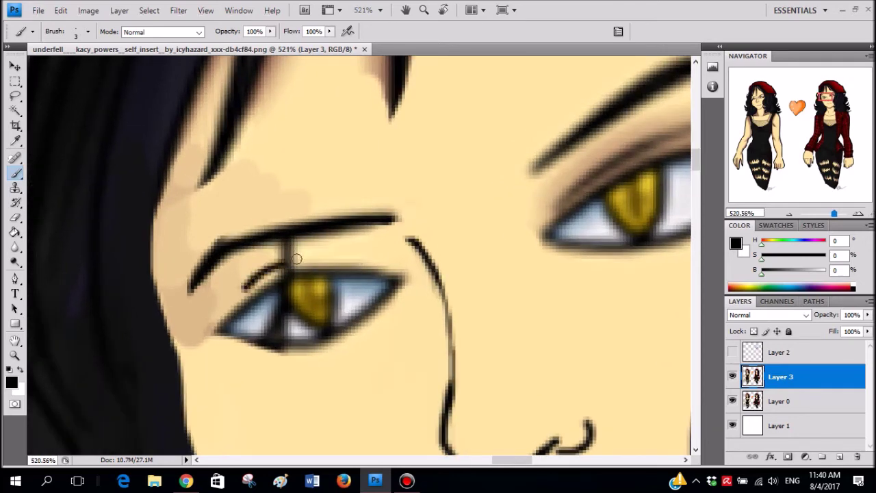
pyautogui.moveTo(339, 255); pyautogui.dragTo(344, 255)
# - Strengthen the narrower eye's lower outer outline in black and paint grey over the dark streak beside the iris
pyautogui.scroll(-10, 394, 242)
pyautogui.scroll(11, 322, 297)
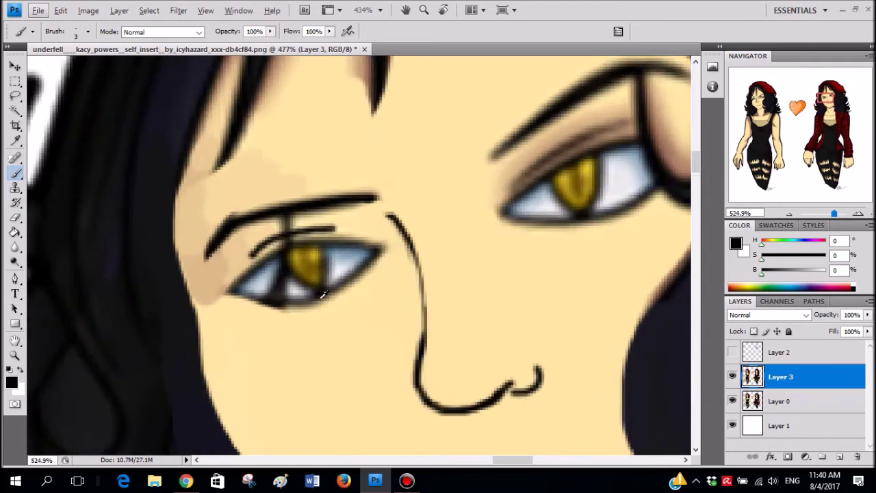
pyautogui.moveTo(218, 300); pyautogui.dragTo(276, 289)
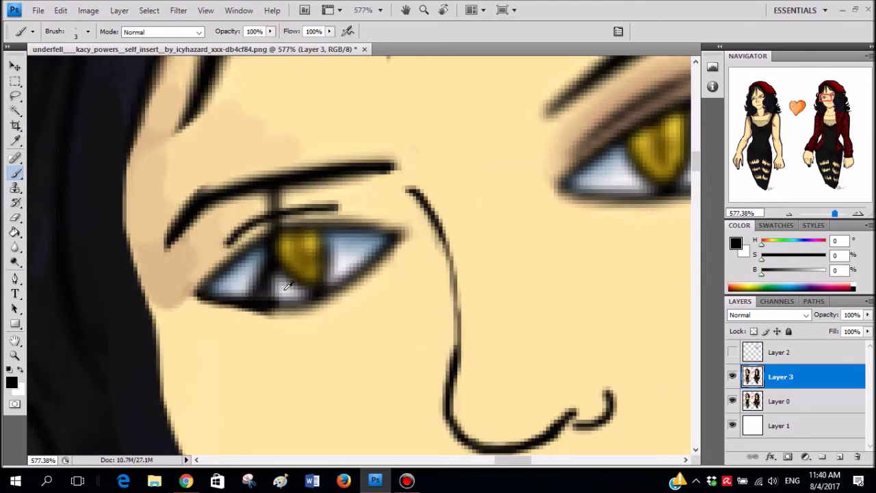
pyautogui.keyDown('alt'); pyautogui.click(285, 288); pyautogui.keyUp('alt')
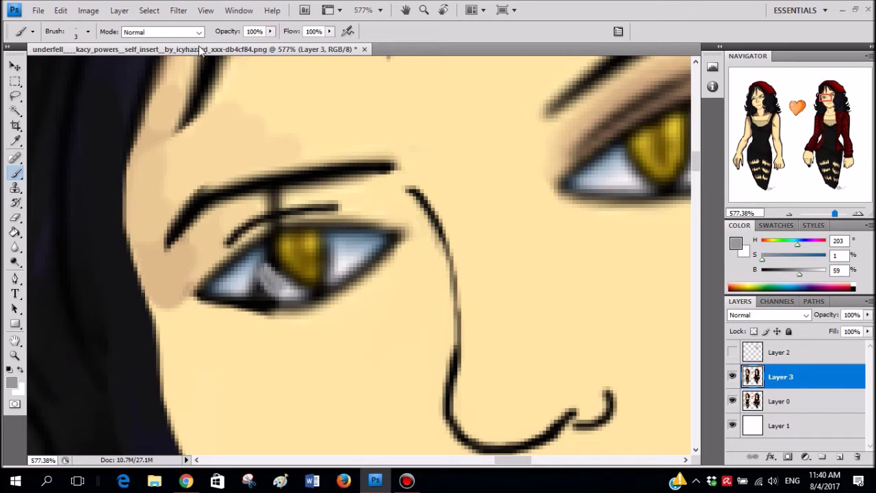
# - Set the Eyedropper sample size to 3 by 3 Average and repaint the dark-streaked eye white in sampled pale blue-grey
pyautogui.click(16, 138)
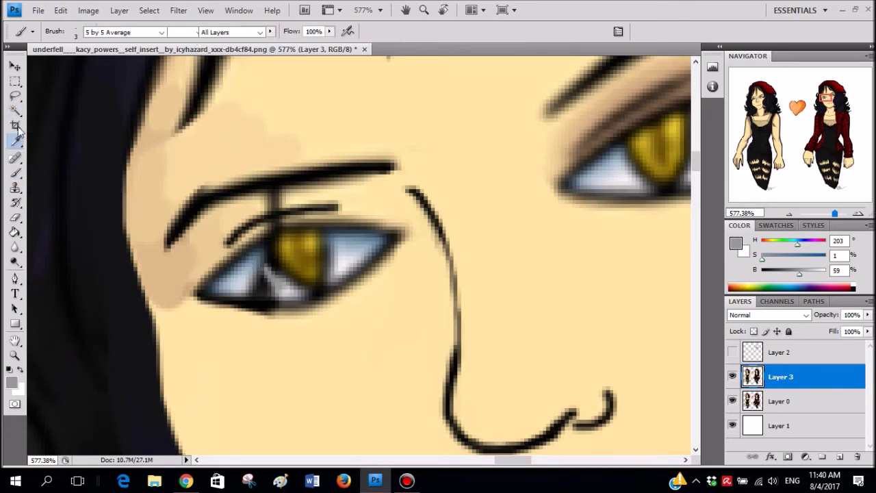
pyautogui.click(123, 33)
pyautogui.click(141, 61)
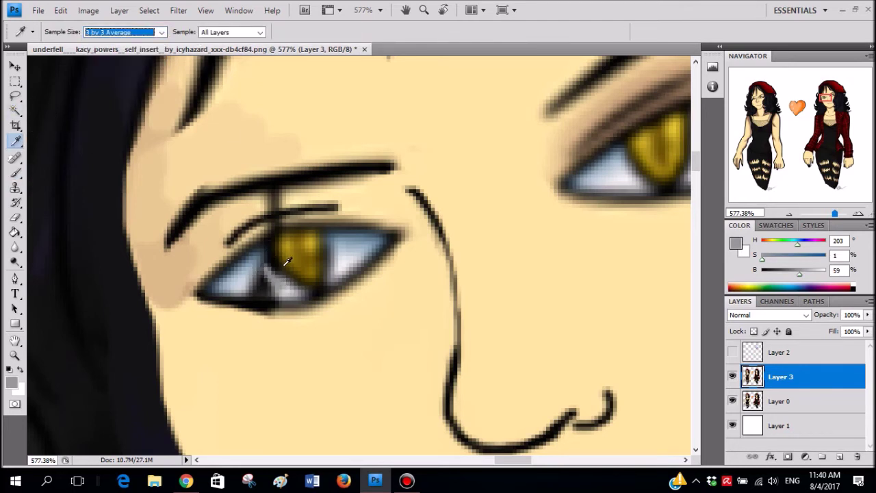
pyautogui.click(246, 274)
pyautogui.click(250, 279)
pyautogui.press('b')
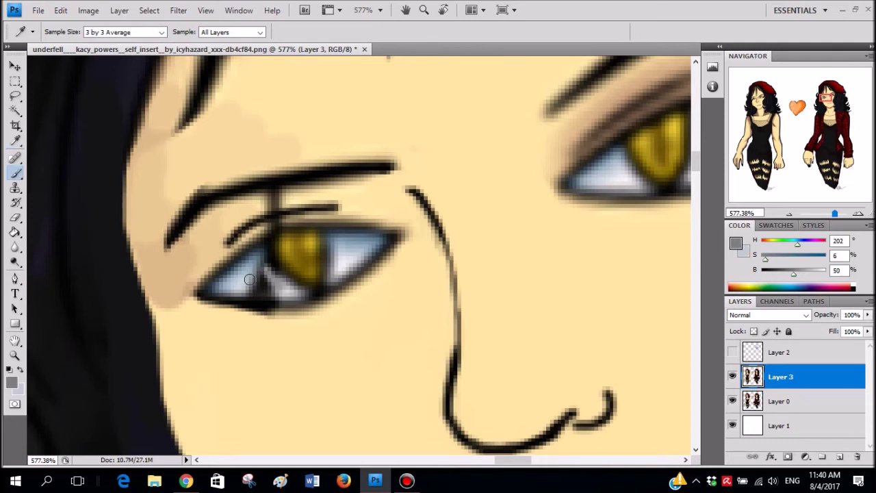
pyautogui.keyDown('alt'); pyautogui.click(243, 281); pyautogui.keyUp('alt')
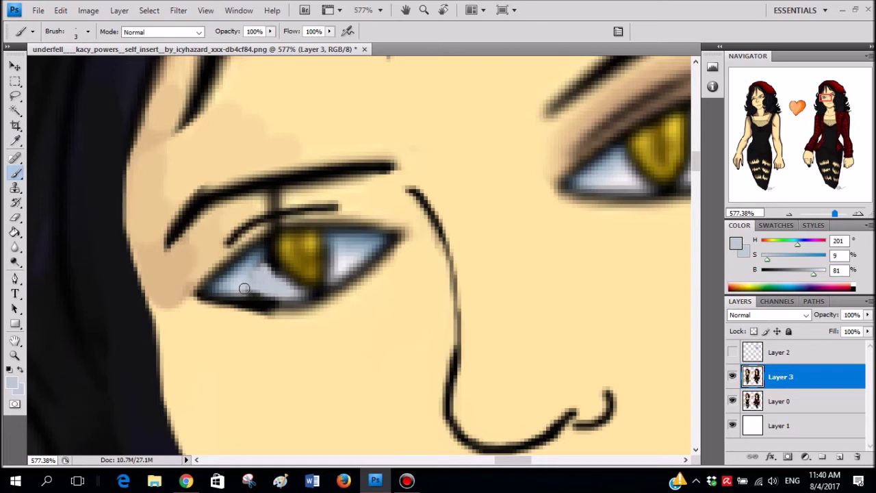
pyautogui.moveTo(244, 288); pyautogui.dragTo(270, 288)
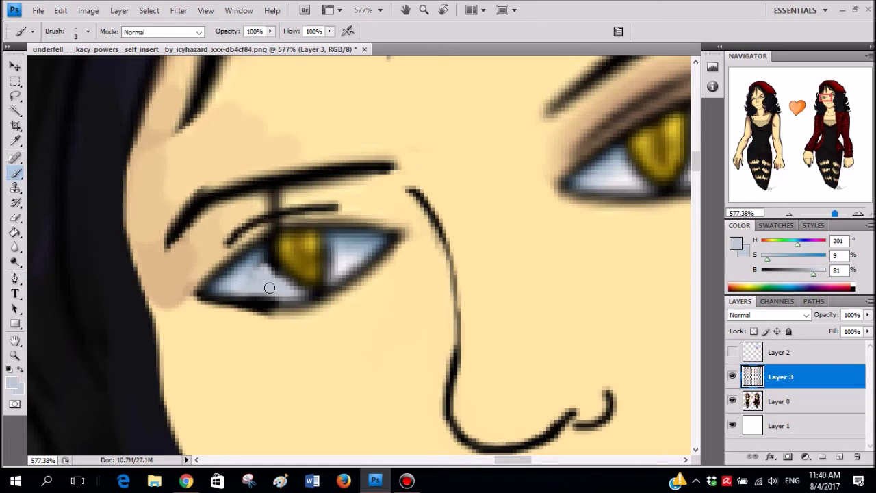
# - Repaint the narrower eye's dark iris edge in sampled olive-yellow and touch up the eye white with sampled pale blue-greys
pyautogui.keyDown('alt'); pyautogui.click(287, 242); pyautogui.keyUp('alt')
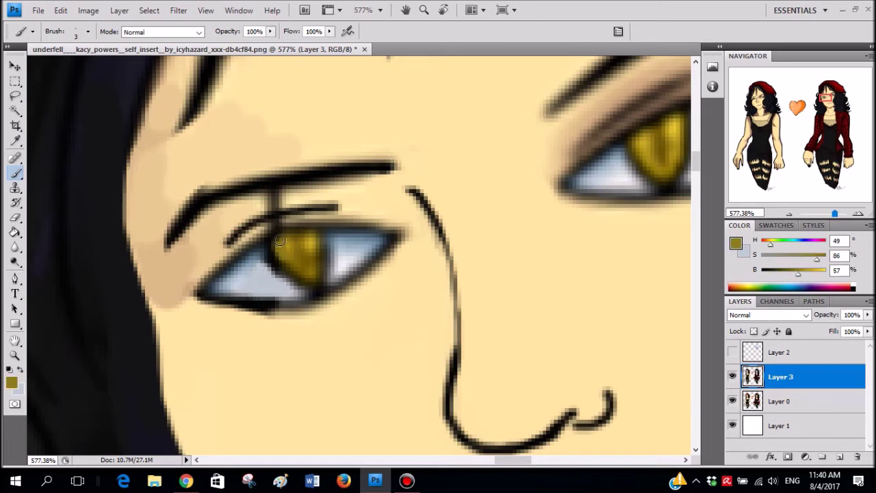
pyautogui.keyDown('alt'); pyautogui.click(260, 272); pyautogui.keyUp('alt')
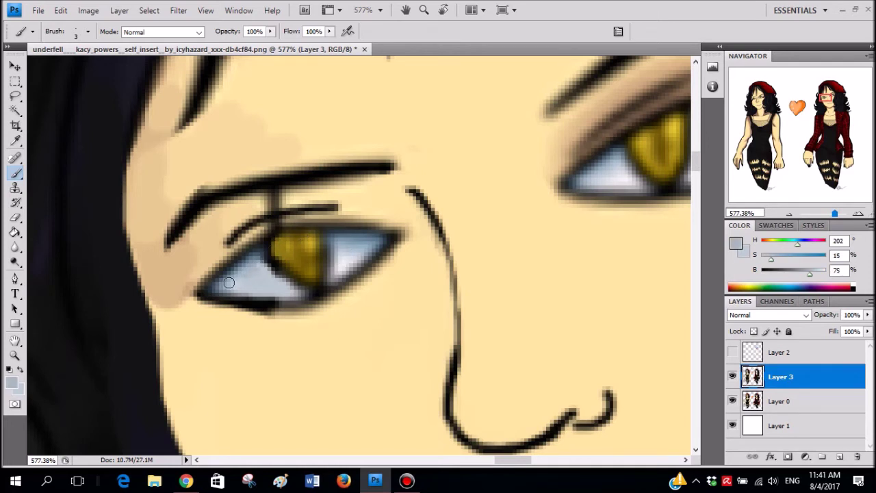
pyautogui.keyDown('alt'); pyautogui.click(345, 260); pyautogui.keyUp('alt')
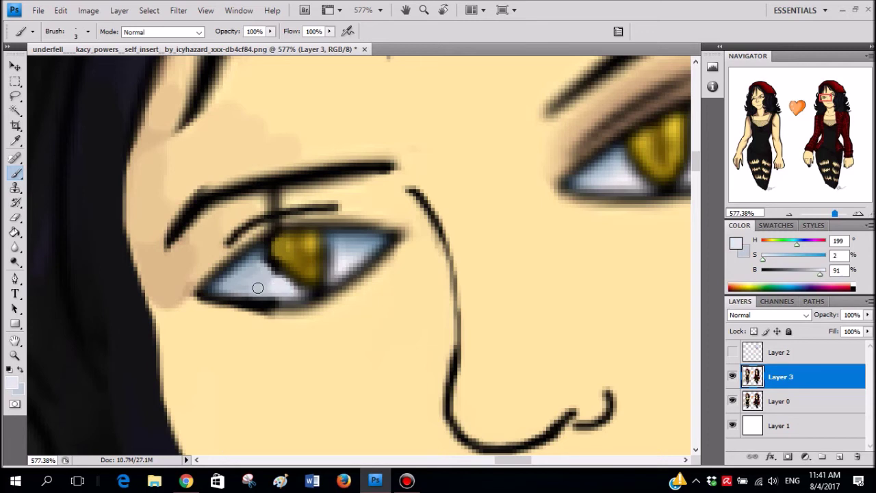
# - Paint the narrower eyelid beneath the crease in the reddish brown sampled from the neck shadow, using the 3 px brush
pyautogui.keyDown('alt'); pyautogui.click(296, 214); pyautogui.keyUp('alt')
pyautogui.moveTo(254, 231); pyautogui.dragTo(293, 217)
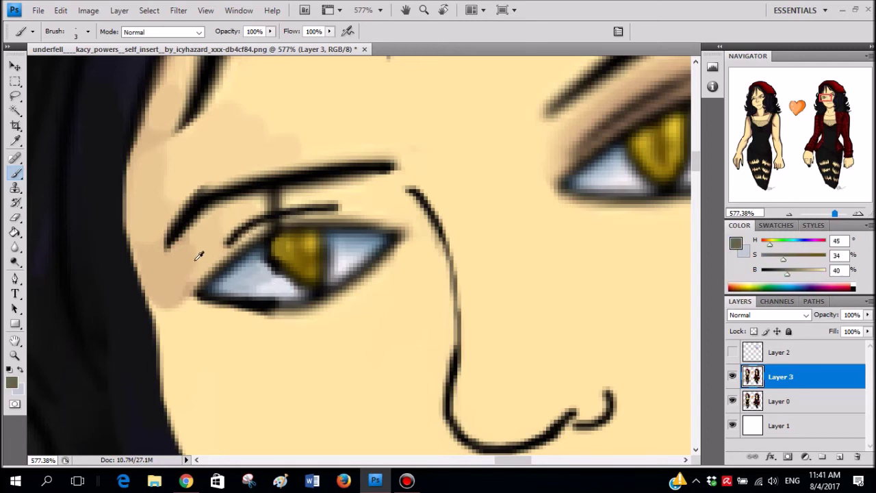
pyautogui.scroll(-4, 378, 203)
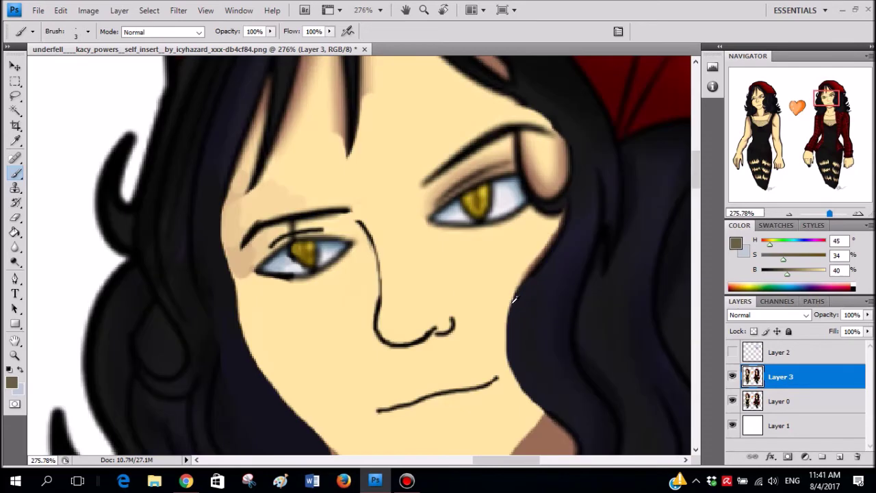
pyautogui.scroll(-2, 514, 299)
pyautogui.keyDown('alt'); pyautogui.click(537, 375); pyautogui.keyUp('alt')
pyautogui.scroll(6, 359, 203)
pyautogui.scroll(2, 221, 130)
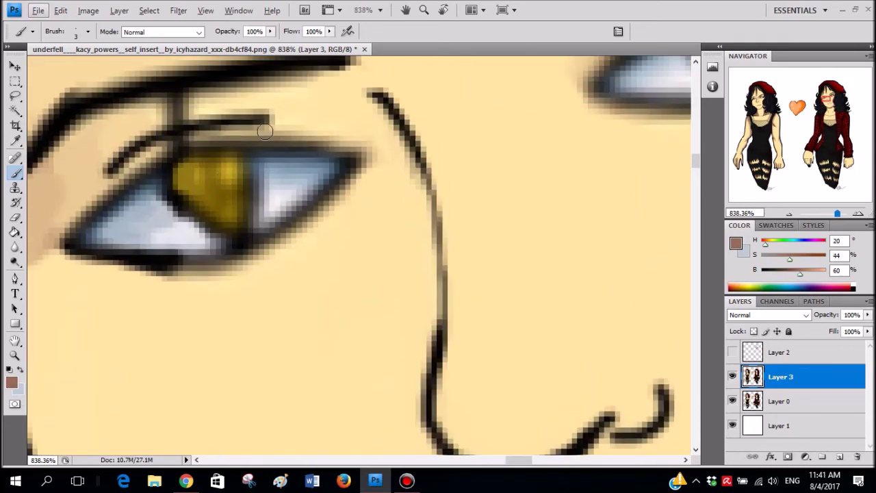
pyautogui.moveTo(267, 127)
pyautogui.mouseDown()
pyautogui.moveTo(164, 145)
pyautogui.moveTo(84, 207)
pyautogui.mouseUp()
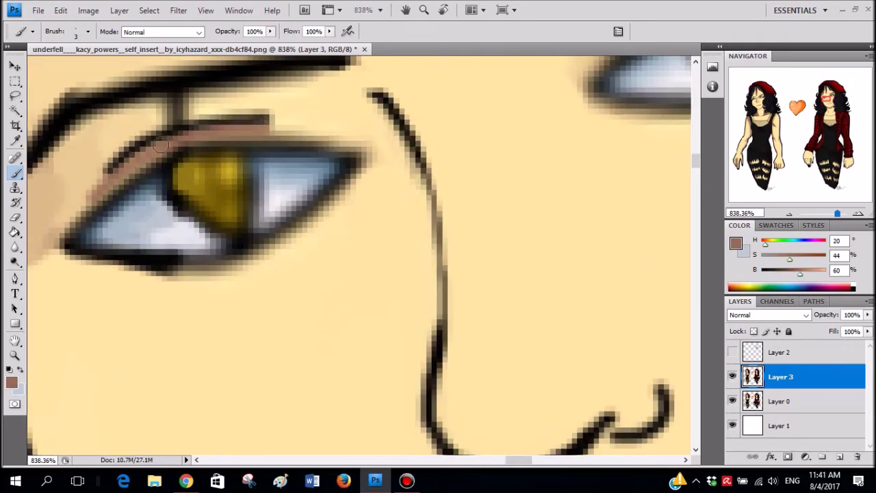
# - Fill the area between the narrower eye's brow and crease with sampled tan using a 6 px brush, covering the dark vertical streak
pyautogui.scroll(2, 198, 156)
pyautogui.keyDown('alt'); pyautogui.click(69, 220); pyautogui.keyUp('alt')
pyautogui.rightClick(71, 221)
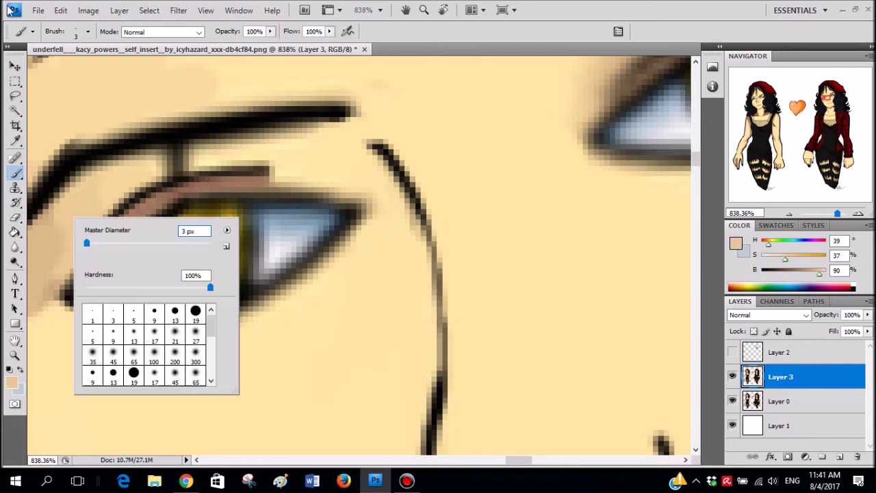
pyautogui.press('Return')
pyautogui.moveTo(78, 195)
pyautogui.mouseDown()
pyautogui.moveTo(145, 164)
pyautogui.moveTo(282, 143)
pyautogui.moveTo(316, 151)
pyautogui.moveTo(284, 164)
pyautogui.moveTo(310, 165)
pyautogui.moveTo(280, 167)
pyautogui.moveTo(309, 154)
pyautogui.mouseUp()
pyautogui.keyDown('alt'); pyautogui.click(301, 139); pyautogui.keyUp('alt')
pyautogui.keyDown('alt'); pyautogui.click(300, 141); pyautogui.keyUp('alt')
pyautogui.keyDown('alt'); pyautogui.click(268, 152); pyautogui.keyUp('alt')
# - Touch up the inner end of the narrower eye's crease in sampled tan with a 2 px brush
pyautogui.rightClick(310, 155)
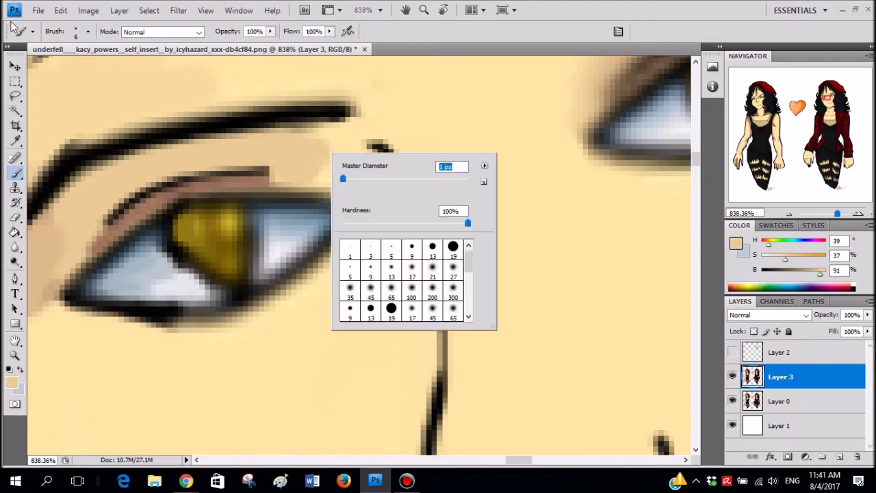
pyautogui.press('Return')
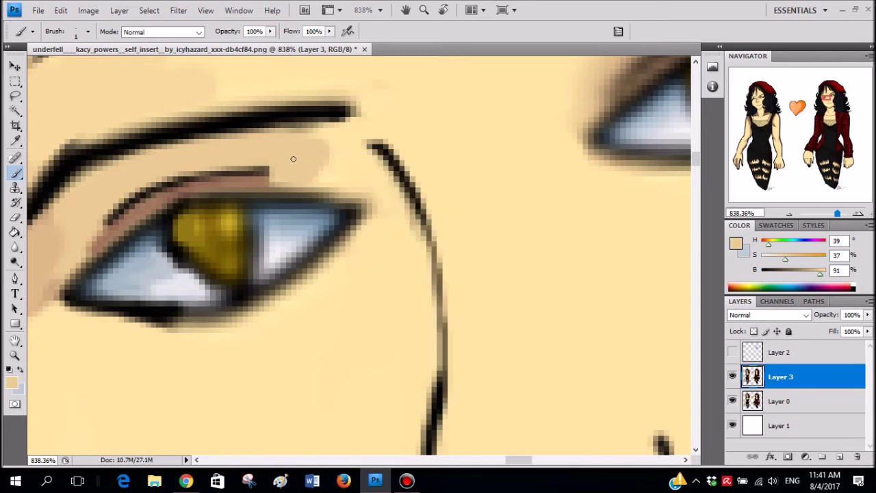
pyautogui.rightClick(293, 159)
pyautogui.press('Return')
pyautogui.keyDown('alt'); pyautogui.click(267, 173); pyautogui.keyUp('alt')
pyautogui.keyDown('alt'); pyautogui.click(297, 161); pyautogui.keyUp('alt')
pyautogui.moveTo(272, 183); pyautogui.dragTo(321, 177)
# - Examine the jacketed figure's reworked eye at full-figure scale beside the other figure and close up
pyautogui.scroll(-12, 340, 185)
pyautogui.scroll(4, 368, 188)
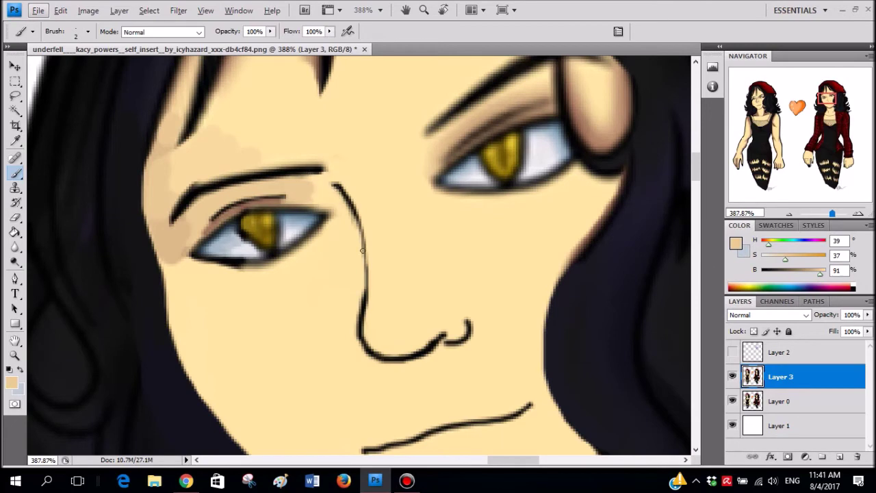
pyautogui.scroll(-5, 319, 207)
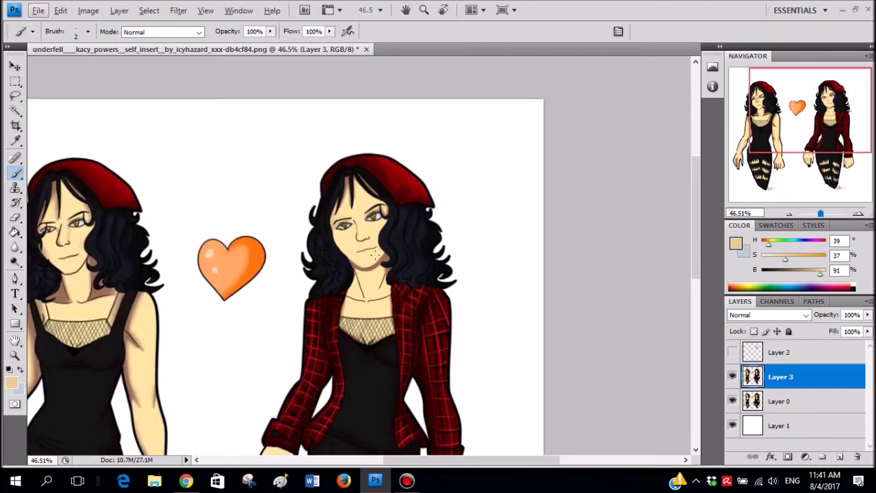
pyautogui.scroll(-4, 473, 207)
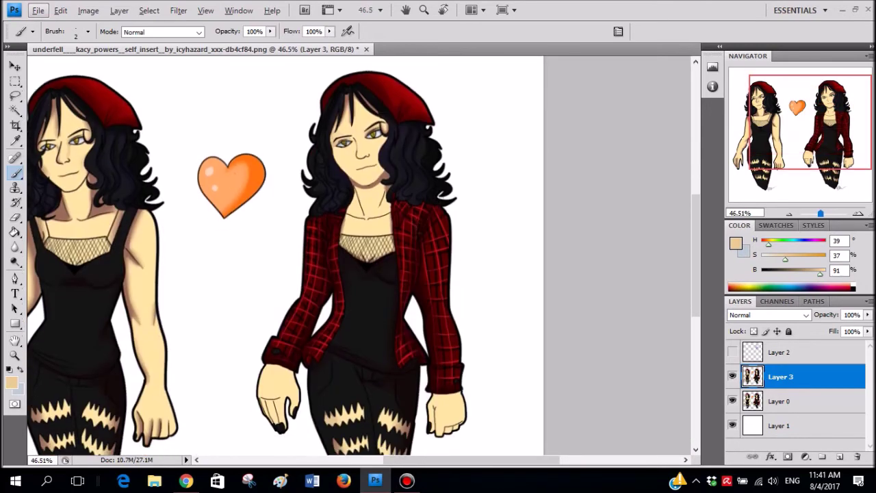
pyautogui.scroll(4, 282, 232)
pyautogui.scroll(2, 344, 242)
pyautogui.scroll(4, 346, 241)
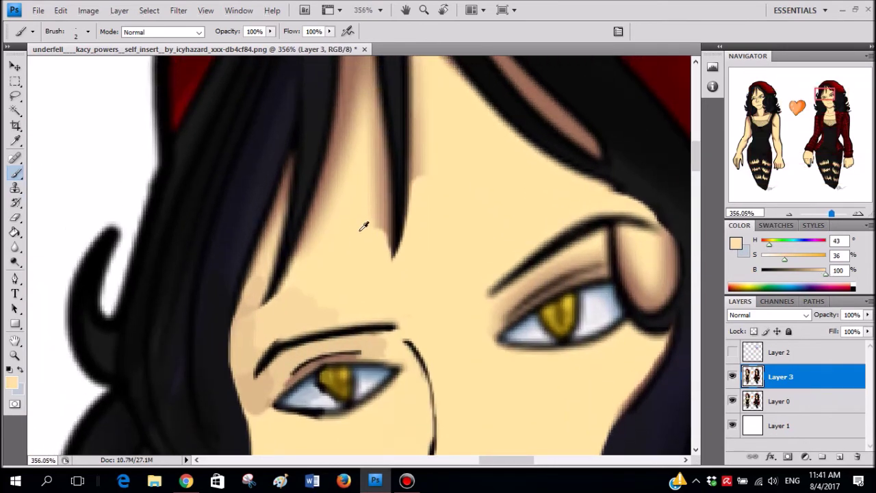
# - Paint tan shading along the left side of the central hair strand's tip with an 8 px brush and trim it with skin tone
pyautogui.rightClick(363, 227)
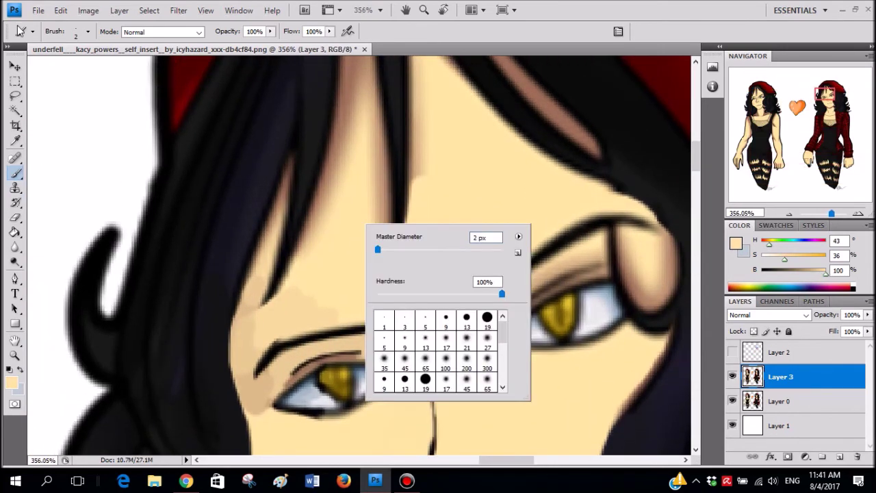
pyautogui.click(372, 203)
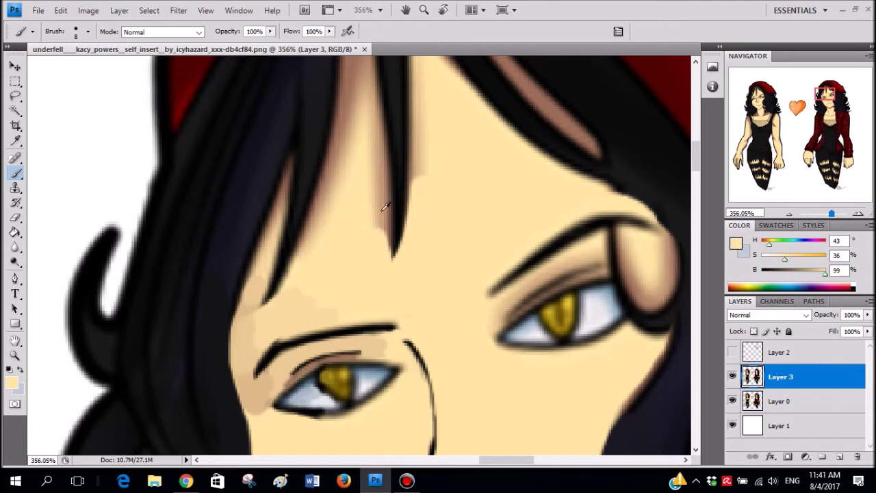
pyautogui.keyDown('alt'); pyautogui.click(386, 222); pyautogui.keyUp('alt')
pyautogui.moveTo(375, 209)
pyautogui.mouseDown()
pyautogui.moveTo(377, 242)
pyautogui.moveTo(371, 211)
pyautogui.mouseUp()
pyautogui.keyDown('alt'); pyautogui.click(376, 206); pyautogui.keyUp('alt')
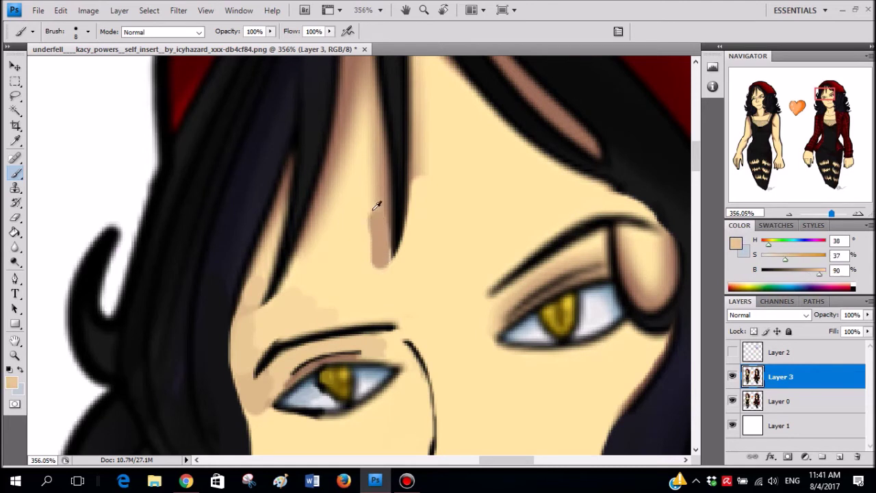
pyautogui.keyDown('alt'); pyautogui.click(357, 196); pyautogui.keyUp('alt')
pyautogui.moveTo(370, 250)
pyautogui.mouseDown()
pyautogui.moveTo(365, 187)
pyautogui.moveTo(376, 252)
pyautogui.mouseUp()
pyautogui.keyDown('alt'); pyautogui.click(374, 185); pyautogui.keyUp('alt')
pyautogui.hotkey('ctrl', 'z')
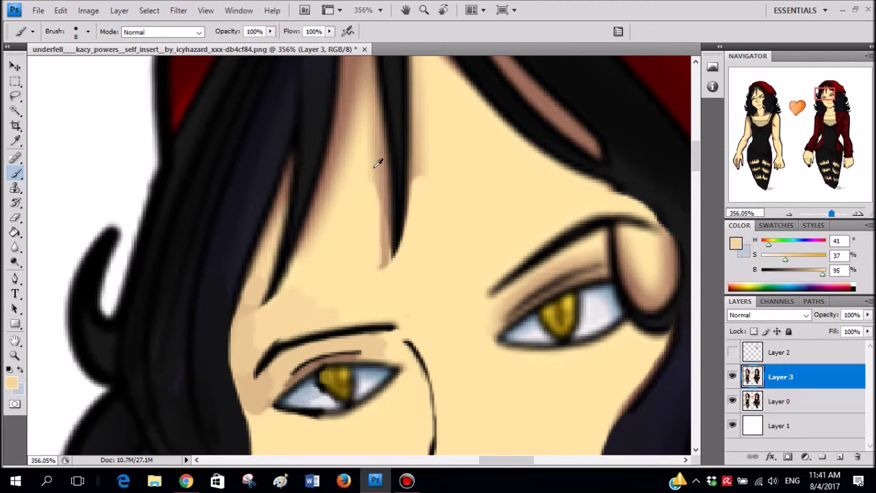
# - Repaint the shadow left of the central hair strand in a lighter sampled tan, extending it past the strand's tip
pyautogui.moveTo(377, 195)
pyautogui.mouseDown()
pyautogui.moveTo(377, 268)
pyautogui.moveTo(380, 247)
pyautogui.mouseUp()
pyautogui.hotkey('ctrl', 'z')
pyautogui.moveTo(373, 184); pyautogui.dragTo(372, 242)
pyautogui.keyDown('alt'); pyautogui.scroll(2, 375, 228); pyautogui.keyUp('alt')
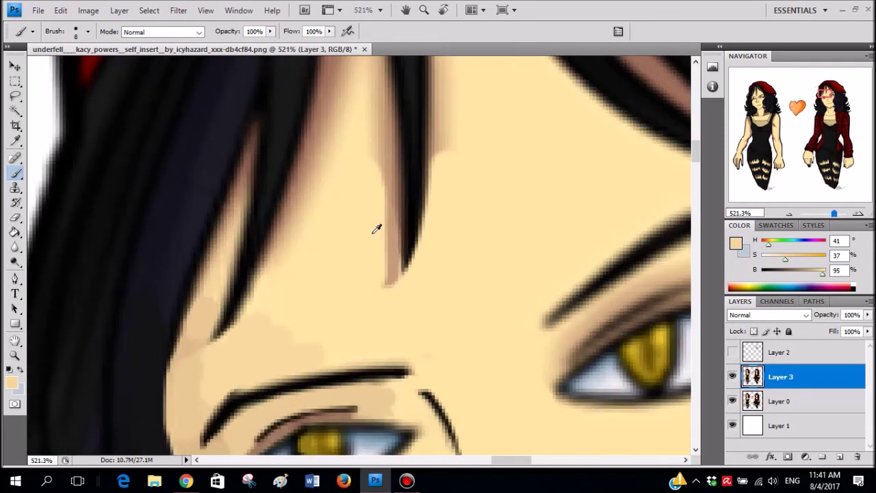
pyautogui.keyDown('alt'); pyautogui.click(378, 154); pyautogui.keyUp('alt')
pyautogui.moveTo(366, 165); pyautogui.dragTo(394, 314)
pyautogui.hotkey('ctrl', 'alt', 'z')
pyautogui.moveTo(372, 165); pyautogui.dragTo(391, 290)
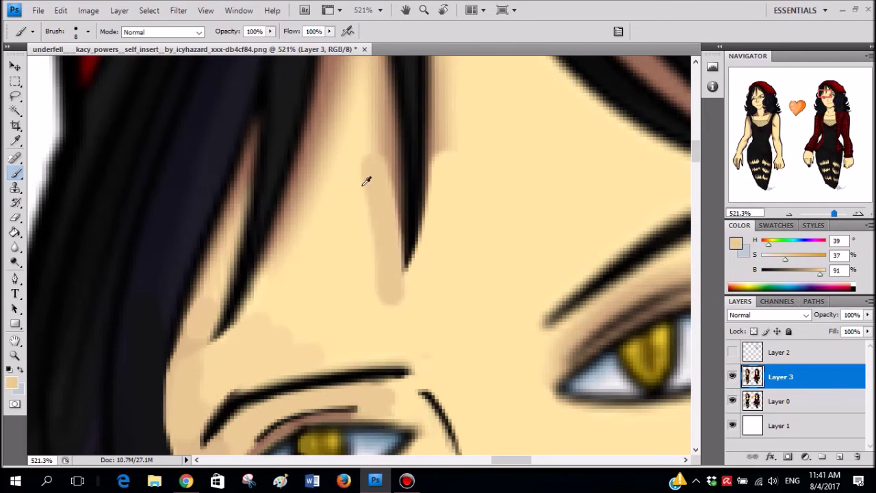
# - Trim the outer edge of the central strand's left shadow with the forehead's sampled skin tone
pyautogui.moveTo(355, 145); pyautogui.dragTo(359, 299)
pyautogui.keyDown('alt'); pyautogui.click(330, 264); pyautogui.keyUp('alt')
pyautogui.moveTo(357, 141); pyautogui.dragTo(362, 302)
pyautogui.moveTo(362, 225); pyautogui.dragTo(346, 310)
pyautogui.moveTo(381, 209); pyautogui.dragTo(377, 323)
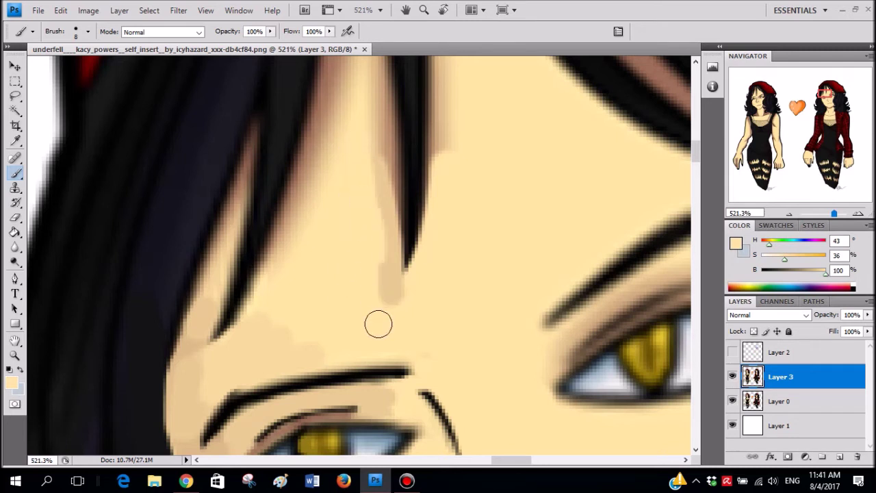
# - Paint a light tan shadow down the right side of the central hair strand to its tip
pyautogui.keyDown('alt'); pyautogui.click(405, 294); pyautogui.keyUp('alt')
pyautogui.moveTo(478, 223); pyautogui.dragTo(405, 301)
pyautogui.hotkey('ctrl', 'z')
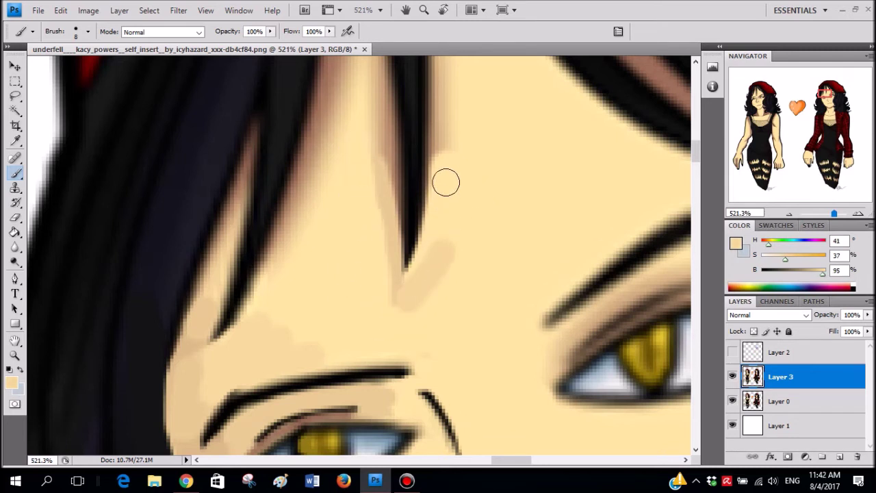
pyautogui.moveTo(444, 170); pyautogui.dragTo(405, 299)
# - Blend the shadow on the central strand's right side into the forehead using progressively sampled tan and skin tones
pyautogui.keyDown('alt'); pyautogui.click(446, 150); pyautogui.keyUp('alt')
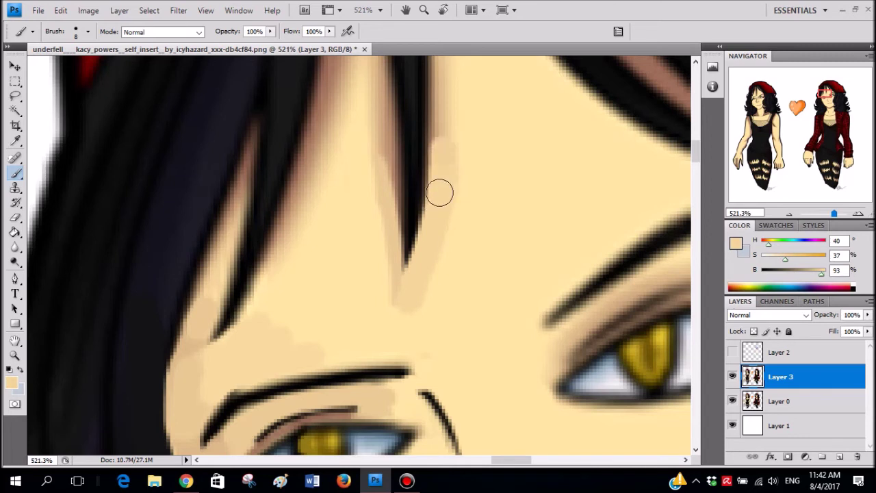
pyautogui.hotkey('ctrl', 'z')
pyautogui.keyDown('alt'); pyautogui.click(449, 146); pyautogui.keyUp('alt')
pyautogui.moveTo(446, 148); pyautogui.dragTo(444, 256)
pyautogui.keyDown('alt'); pyautogui.click(458, 132); pyautogui.keyUp('alt')
pyautogui.hotkey('ctrl', 'z')
pyautogui.moveTo(460, 156); pyautogui.dragTo(422, 307)
# - Soften the left edge of the central strand's shadow with a sampled pale tan stroke down the forehead
pyautogui.scroll(-4, 483, 271)
pyautogui.keyDown('alt'); pyautogui.scroll(3, 470, 243); pyautogui.keyUp('alt')
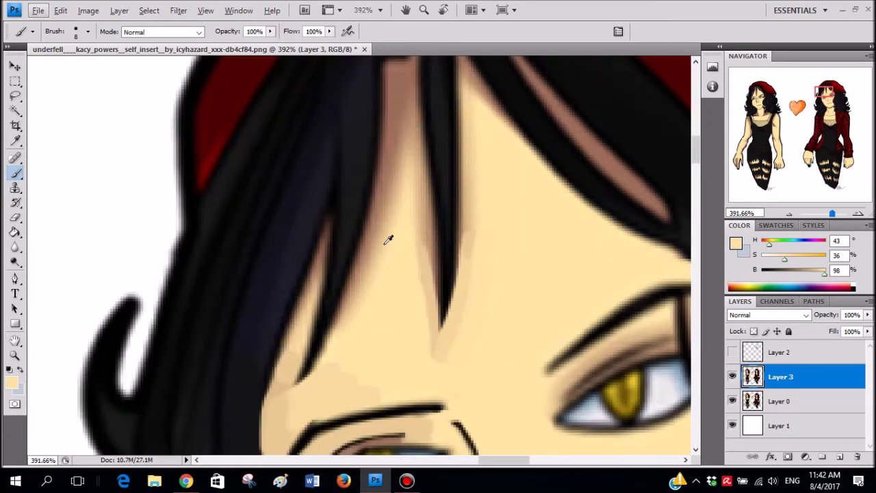
pyautogui.keyDown('alt'); pyautogui.click(419, 233); pyautogui.keyUp('alt')
pyautogui.moveTo(413, 239); pyautogui.dragTo(422, 348)
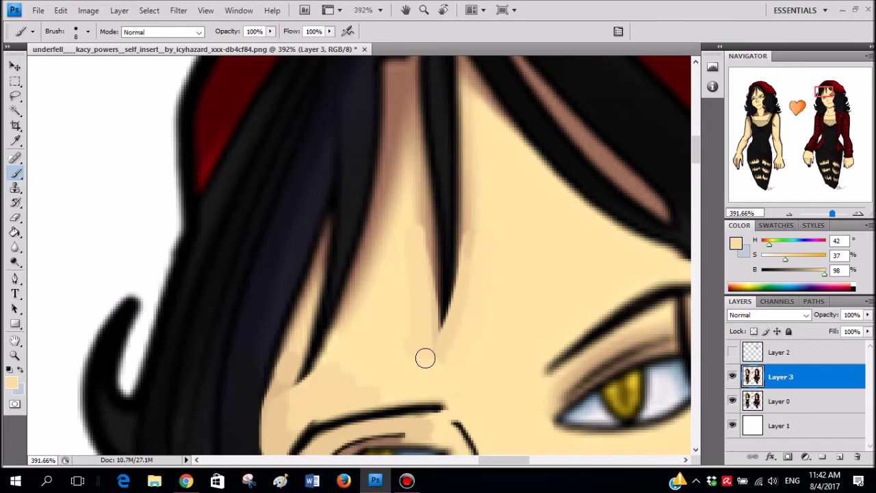
# - Paint a patch of sampled neck-shadow brown between the narrower eye's inner brow end and the nose line with a 7 px brush
pyautogui.keyDown('alt'); pyautogui.scroll(-5, 507, 305); pyautogui.keyUp('alt')
pyautogui.keyDown('alt'); pyautogui.scroll(5, 520, 277); pyautogui.keyUp('alt')
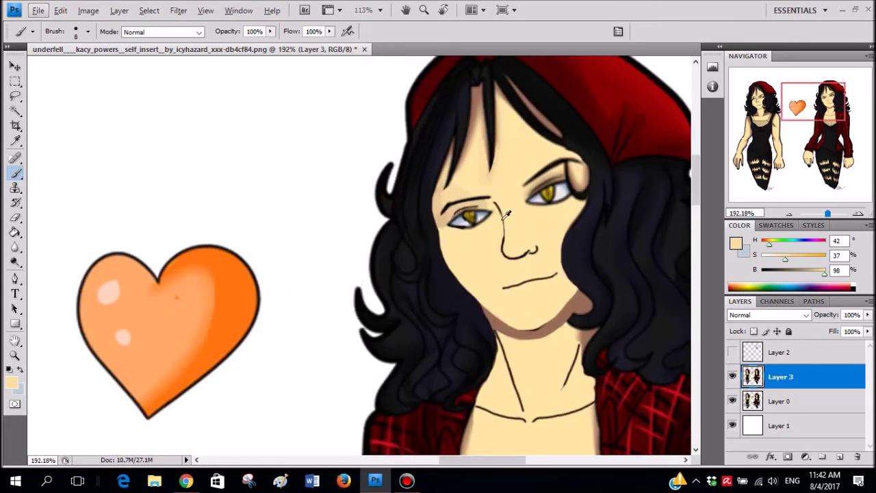
pyautogui.scroll(-1, 499, 185)
pyautogui.hscroll(3, 513, 194)
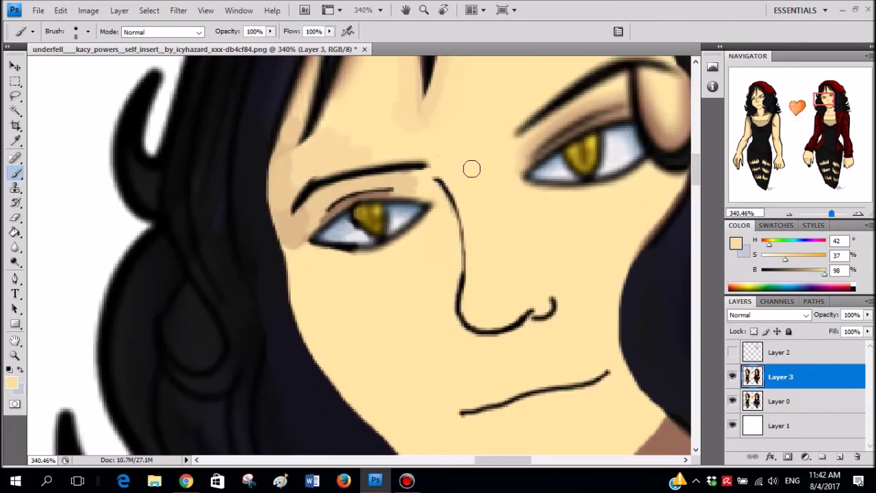
pyautogui.keyDown('alt'); pyautogui.scroll(-4, 452, 226); pyautogui.keyUp('alt')
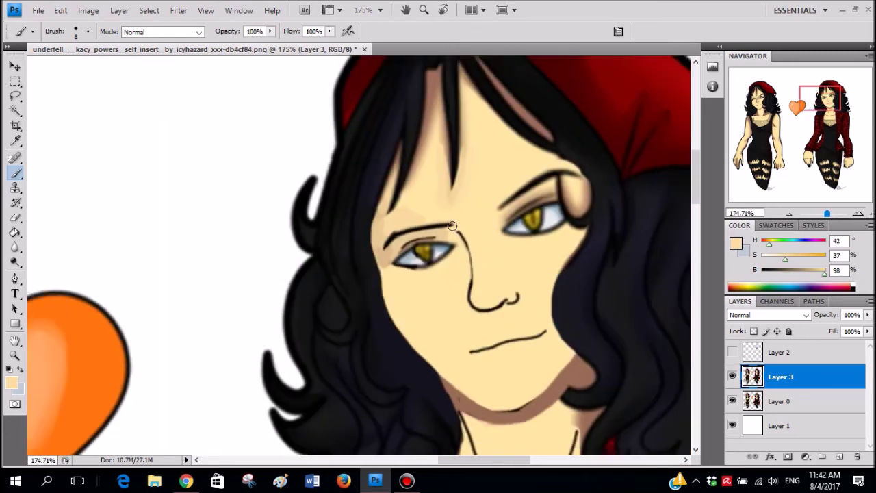
pyautogui.scroll(-4, 483, 303)
pyautogui.keyDown('alt'); pyautogui.click(556, 318); pyautogui.keyUp('alt')
pyautogui.keyDown('alt'); pyautogui.scroll(7, 469, 160); pyautogui.keyUp('alt')
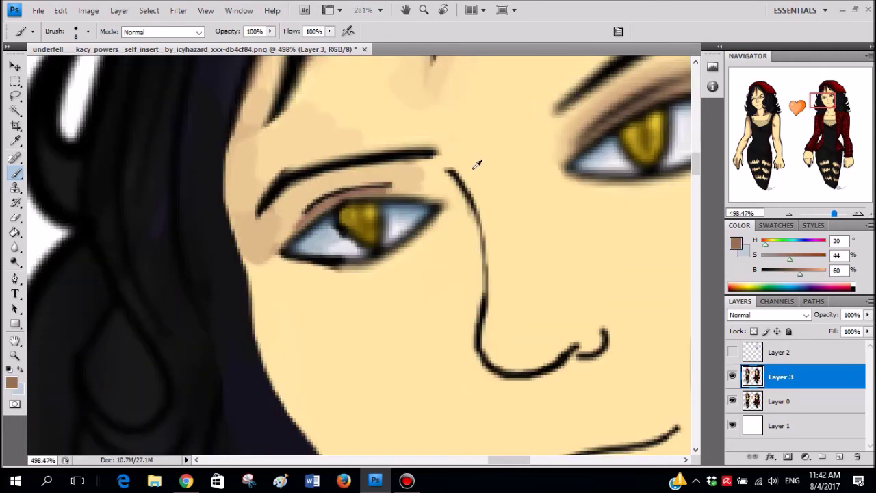
pyautogui.rightClick(503, 175)
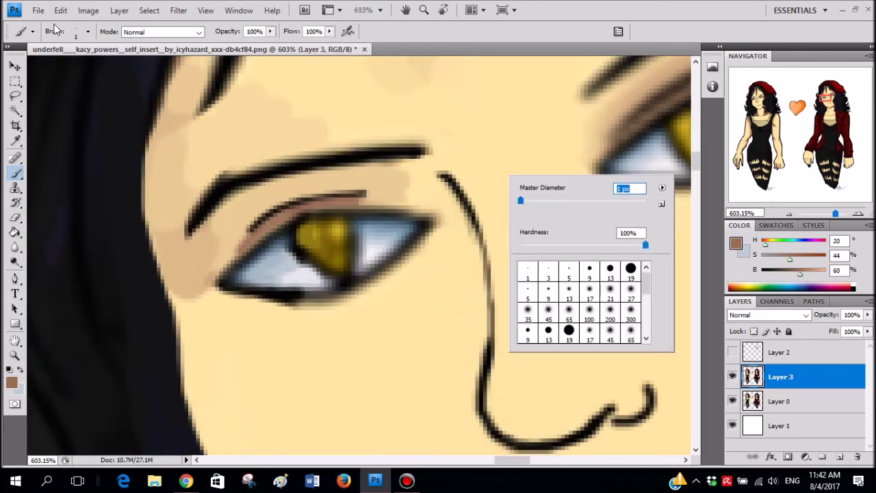
pyautogui.press('Return')
pyautogui.moveTo(465, 239)
pyautogui.mouseDown()
pyautogui.moveTo(426, 181)
pyautogui.moveTo(442, 200)
pyautogui.mouseUp()
pyautogui.hotkey('ctrl', 'z')
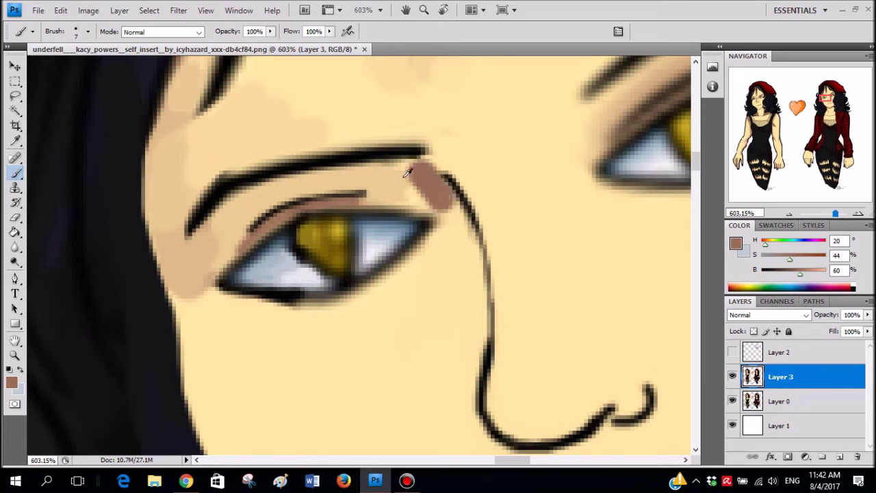
# - Soften the brown patch's left edge with sampled tan and set the Eyedropper sample size to 5 by 5 Average
pyautogui.keyDown('alt'); pyautogui.click(408, 176); pyautogui.keyUp('alt')
pyautogui.keyDown('alt'); pyautogui.click(415, 174); pyautogui.keyUp('alt')
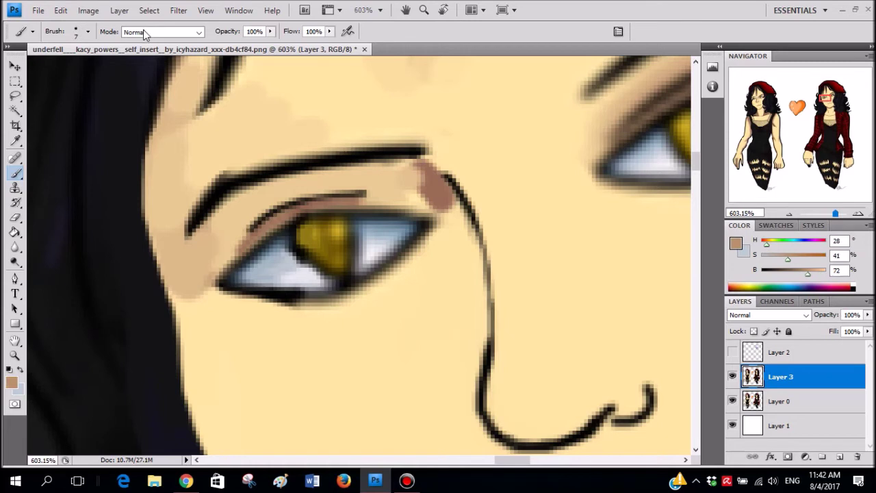
pyautogui.click(15, 141)
pyautogui.click(161, 33)
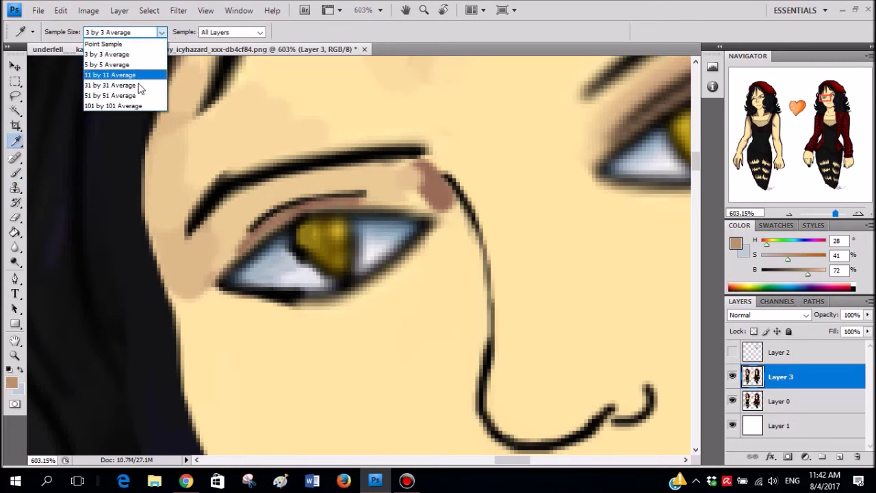
pyautogui.click(109, 64)
pyautogui.click(415, 171)
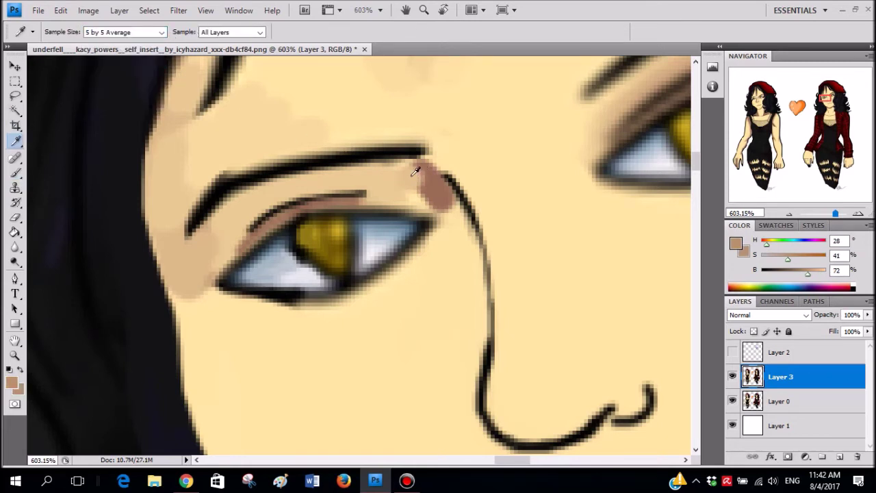
# - Blend the brown patch at the narrower eye's inner brow end outward to the lid and nose line using sampled brown and tan tones
pyautogui.press('b')
pyautogui.keyDown('alt'); pyautogui.click(421, 173); pyautogui.keyUp('alt')
pyautogui.moveTo(416, 175)
pyautogui.mouseDown()
pyautogui.moveTo(397, 177)
pyautogui.moveTo(441, 192)
pyautogui.moveTo(389, 172)
pyautogui.moveTo(371, 179)
pyautogui.mouseUp()
pyautogui.keyDown('alt'); pyautogui.click(419, 172); pyautogui.keyUp('alt')
pyautogui.keyDown('alt'); pyautogui.click(383, 176); pyautogui.keyUp('alt')
pyautogui.keyDown('alt'); pyautogui.click(361, 177); pyautogui.keyUp('alt')
pyautogui.hotkey('ctrl', 'alt', 'z')
pyautogui.keyDown('alt'); pyautogui.click(366, 176); pyautogui.keyUp('alt')
pyautogui.keyDown('alt'); pyautogui.click(424, 173); pyautogui.keyUp('alt')
pyautogui.moveTo(426, 168)
pyautogui.mouseDown()
pyautogui.moveTo(460, 221)
pyautogui.moveTo(411, 196)
pyautogui.mouseUp()
pyautogui.keyDown('alt'); pyautogui.click(375, 175); pyautogui.keyUp('alt')
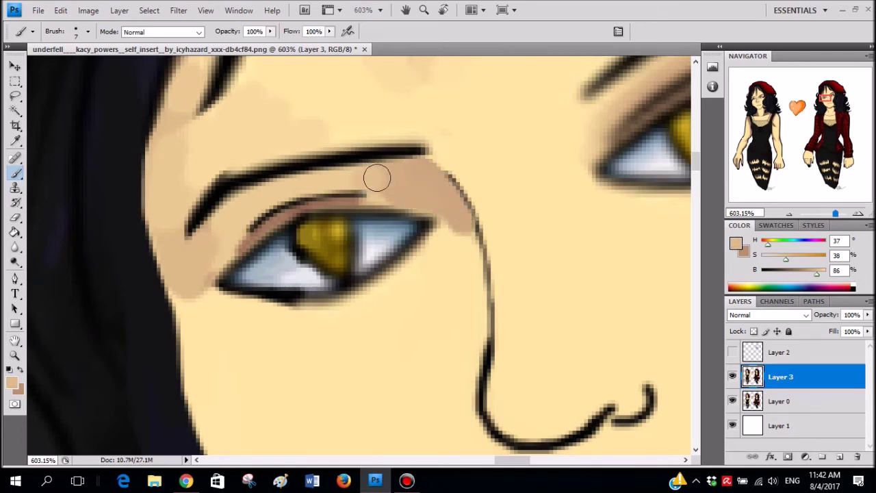
# - Thin the upper nose line and blend the shadow beside it down the bridge with sampled skin and tan strokes
pyautogui.scroll(-5, 495, 180)
pyautogui.scroll(4, 503, 199)
pyautogui.keyDown('alt'); pyautogui.click(459, 177); pyautogui.keyUp('alt')
pyautogui.moveTo(471, 196); pyautogui.dragTo(478, 281)
pyautogui.scroll(4, 461, 258)
pyautogui.keyDown('alt'); pyautogui.click(460, 191); pyautogui.keyUp('alt')
pyautogui.moveTo(457, 183)
pyautogui.mouseDown()
pyautogui.moveTo(472, 306)
pyautogui.moveTo(483, 238)
pyautogui.moveTo(465, 171)
pyautogui.moveTo(474, 245)
pyautogui.mouseUp()
pyautogui.hotkey('ctrl', 'z')
pyautogui.keyDown('alt'); pyautogui.click(471, 171); pyautogui.keyUp('alt')
pyautogui.keyDown('alt'); pyautogui.click(459, 197); pyautogui.keyUp('alt')
pyautogui.moveTo(486, 215)
pyautogui.mouseDown()
pyautogui.moveTo(485, 269)
pyautogui.moveTo(459, 210)
pyautogui.moveTo(468, 319)
pyautogui.moveTo(471, 230)
pyautogui.moveTo(467, 311)
pyautogui.mouseUp()
pyautogui.keyDown('alt'); pyautogui.click(464, 171); pyautogui.keyUp('alt')
pyautogui.scroll(-3, 463, 201)
pyautogui.moveTo(492, 189); pyautogui.dragTo(431, 186)
pyautogui.scroll(2, 396, 183)
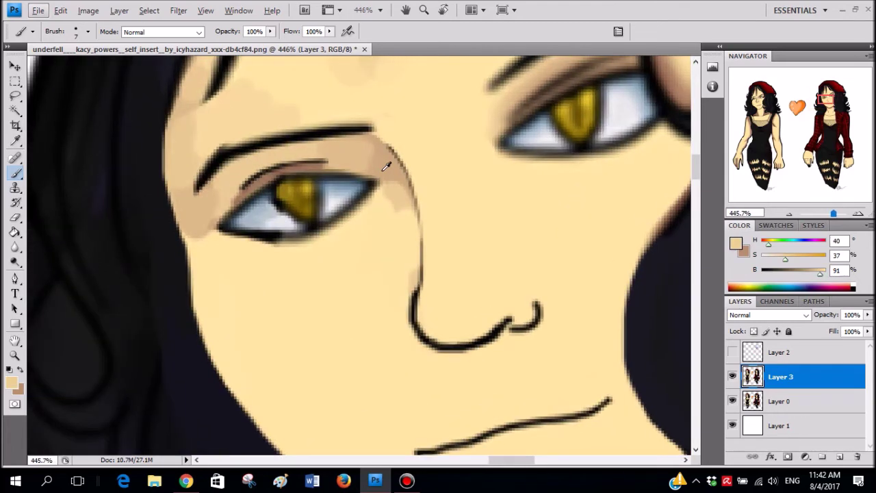
# - Paint curved under-eye shadows beneath both eyes with tan sampled from the nose-bridge shadow
pyautogui.keyDown('alt'); pyautogui.click(387, 166); pyautogui.keyUp('alt')
pyautogui.scroll(-3, 534, 131)
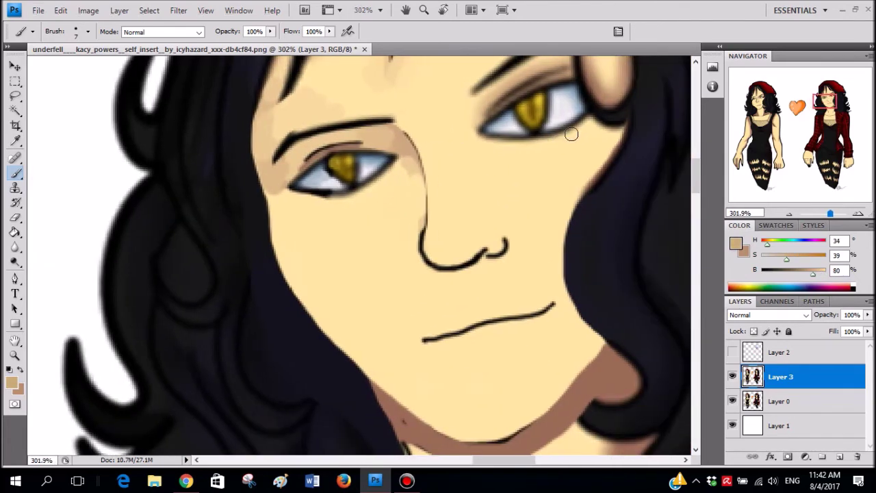
pyautogui.moveTo(587, 125)
pyautogui.mouseDown()
pyautogui.moveTo(554, 141)
pyautogui.moveTo(487, 138)
pyautogui.moveTo(500, 150)
pyautogui.moveTo(561, 154)
pyautogui.moveTo(629, 115)
pyautogui.moveTo(569, 145)
pyautogui.moveTo(478, 140)
pyautogui.moveTo(544, 149)
pyautogui.moveTo(633, 115)
pyautogui.moveTo(583, 145)
pyautogui.moveTo(554, 150)
pyautogui.moveTo(467, 142)
pyautogui.mouseUp()
pyautogui.scroll(2, 487, 140)
pyautogui.hotkey('ctrl', 'z')
pyautogui.hotkey('ctrl', 'z')
pyautogui.hotkey('ctrl', 'z')
pyautogui.moveTo(357, 177)
pyautogui.mouseDown()
pyautogui.moveTo(333, 203)
pyautogui.moveTo(277, 230)
pyautogui.moveTo(212, 223)
pyautogui.moveTo(250, 230)
pyautogui.moveTo(303, 219)
pyautogui.moveTo(359, 180)
pyautogui.mouseUp()
pyautogui.hotkey('ctrl', 'z')
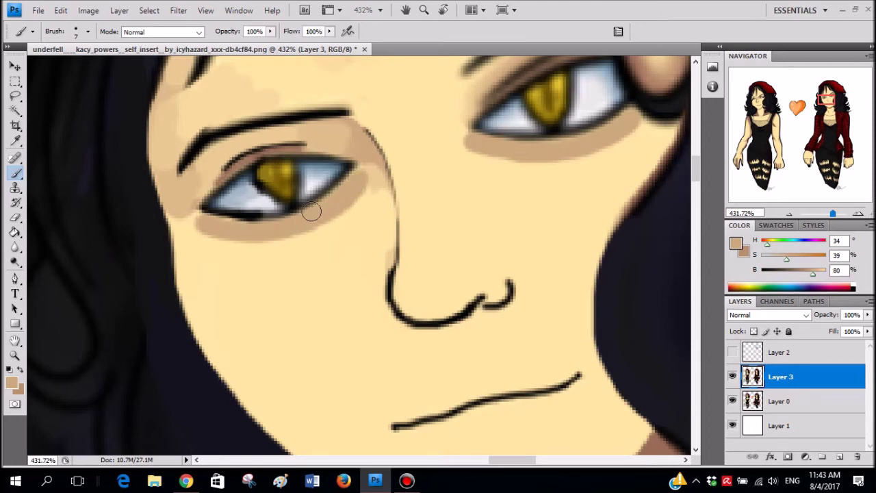
# - Blend the inner end of the narrower eye's under-eye shadow into the shading beside the nose with a sampled lighter tone
pyautogui.scroll(-20, 444, 165)
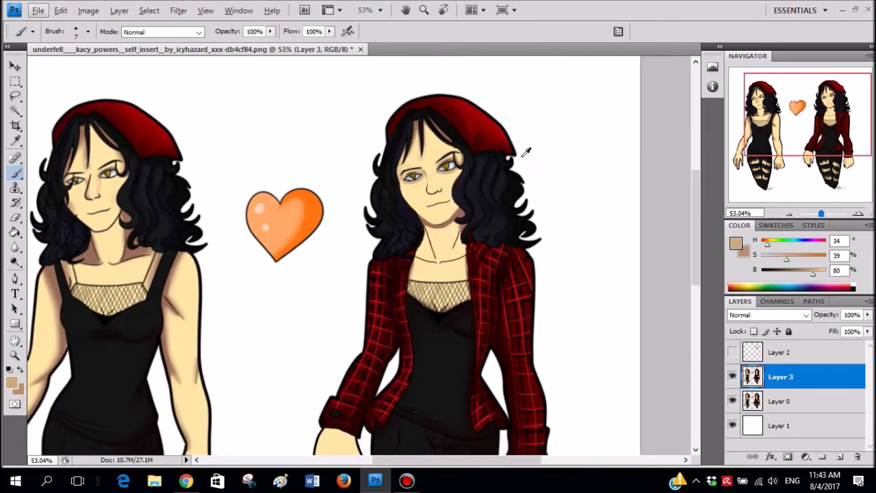
pyautogui.scroll(10, 498, 165)
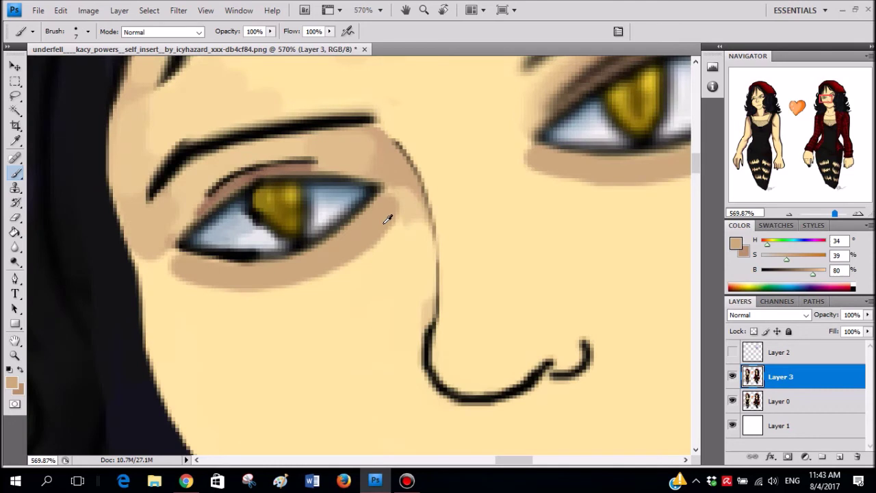
pyautogui.scroll(1, 384, 226)
pyautogui.keyDown('alt'); pyautogui.click(407, 203); pyautogui.keyUp('alt')
pyautogui.moveTo(396, 192); pyautogui.dragTo(306, 292)
pyautogui.keyDown('alt'); pyautogui.click(407, 237); pyautogui.keyUp('alt')
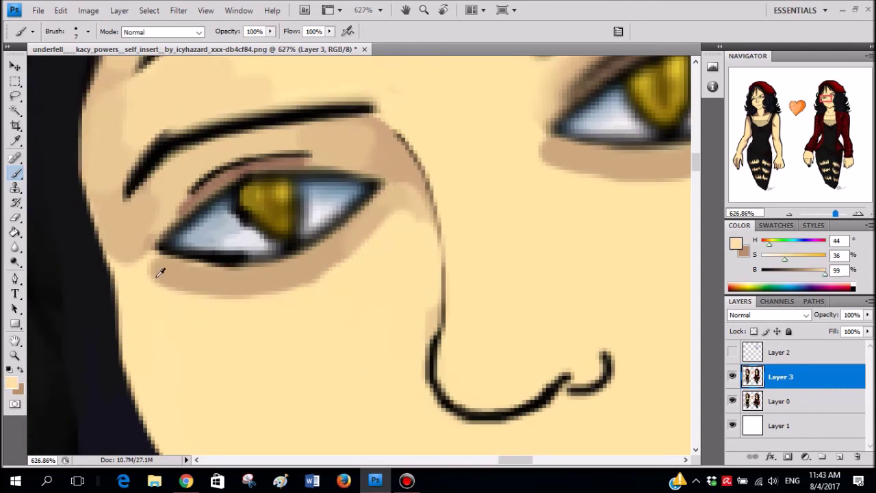
# - Soften the outer end and lower edge of the narrower eye's under-eye shadow with sampled pale skin tones
pyautogui.moveTo(149, 276)
pyautogui.mouseDown()
pyautogui.moveTo(192, 296)
pyautogui.moveTo(262, 300)
pyautogui.moveTo(347, 264)
pyautogui.moveTo(387, 230)
pyautogui.moveTo(390, 204)
pyautogui.moveTo(356, 248)
pyautogui.mouseUp()
pyautogui.keyDown('alt'); pyautogui.click(402, 200); pyautogui.keyUp('alt')
pyautogui.keyDown('alt'); pyautogui.click(280, 295); pyautogui.keyUp('alt')
pyautogui.moveTo(292, 271); pyautogui.dragTo(293, 270)
pyautogui.keyDown('alt'); pyautogui.click(312, 328); pyautogui.keyUp('alt')
pyautogui.moveTo(271, 317); pyautogui.dragTo(369, 272)
pyautogui.hotkey('ctrl', 'z')
pyautogui.keyDown('alt'); pyautogui.click(397, 252); pyautogui.keyUp('alt')
pyautogui.moveTo(401, 238)
pyautogui.mouseDown()
pyautogui.moveTo(372, 269)
pyautogui.moveTo(305, 299)
pyautogui.moveTo(233, 309)
pyautogui.moveTo(173, 300)
pyautogui.moveTo(144, 275)
pyautogui.mouseUp()
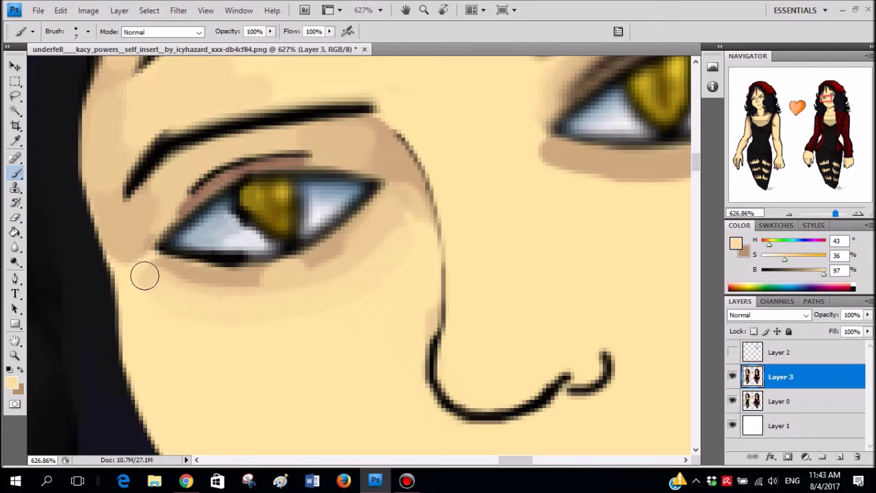
# - Even out the tan patches within the narrower eye's under-eye shadow using progressively sampled intermediate tones
pyautogui.keyDown('alt'); pyautogui.click(316, 256); pyautogui.keyUp('alt')
pyautogui.moveTo(334, 252)
pyautogui.mouseDown()
pyautogui.moveTo(231, 277)
pyautogui.moveTo(275, 275)
pyautogui.moveTo(266, 278)
pyautogui.moveTo(219, 277)
pyautogui.mouseUp()
pyautogui.keyDown('alt'); pyautogui.click(286, 271); pyautogui.keyUp('alt')
pyautogui.keyDown('alt'); pyautogui.click(262, 277); pyautogui.keyUp('alt')
pyautogui.hotkey('ctrl', 'z')
pyautogui.keyDown('alt'); pyautogui.click(275, 275); pyautogui.keyUp('alt')
pyautogui.keyDown('alt'); pyautogui.click(246, 280); pyautogui.keyUp('alt')
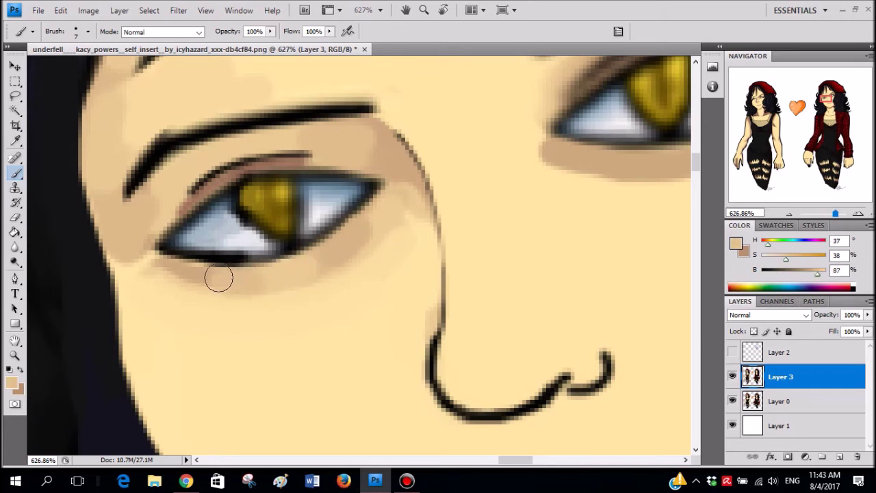
pyautogui.keyDown('alt'); pyautogui.click(286, 289); pyautogui.keyUp('alt')
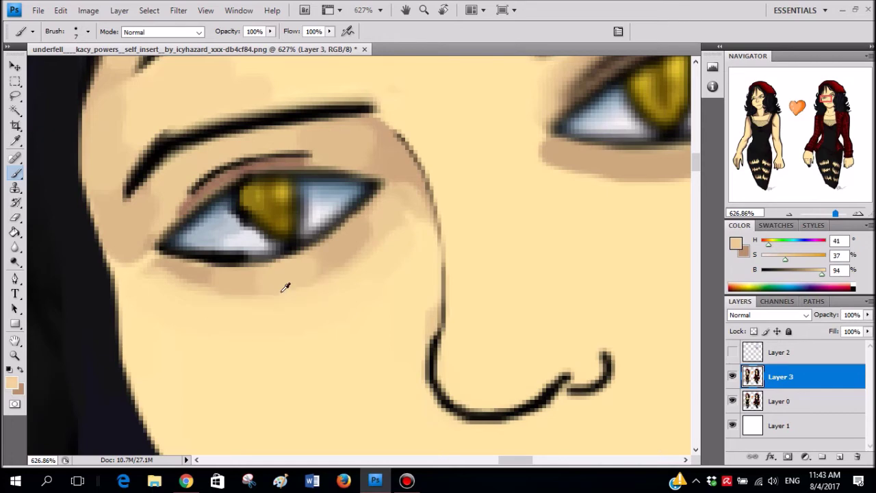
pyautogui.scroll(-6, 236, 302)
pyautogui.scroll(6, 236, 303)
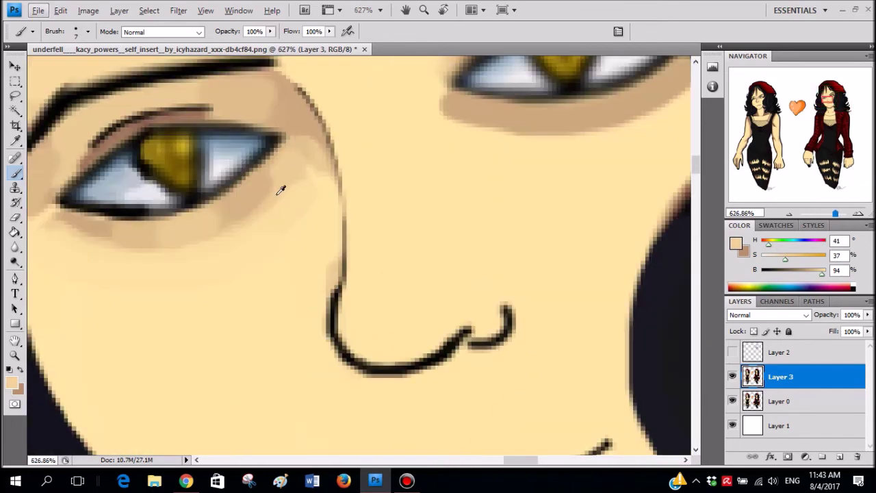
# - Extend soft shading from the narrower eye's inner corner down beside the nose line with sampled light tan tones
pyautogui.keyDown('alt'); pyautogui.click(261, 179); pyautogui.keyUp('alt')
pyautogui.keyDown('alt'); pyautogui.click(286, 190); pyautogui.keyUp('alt')
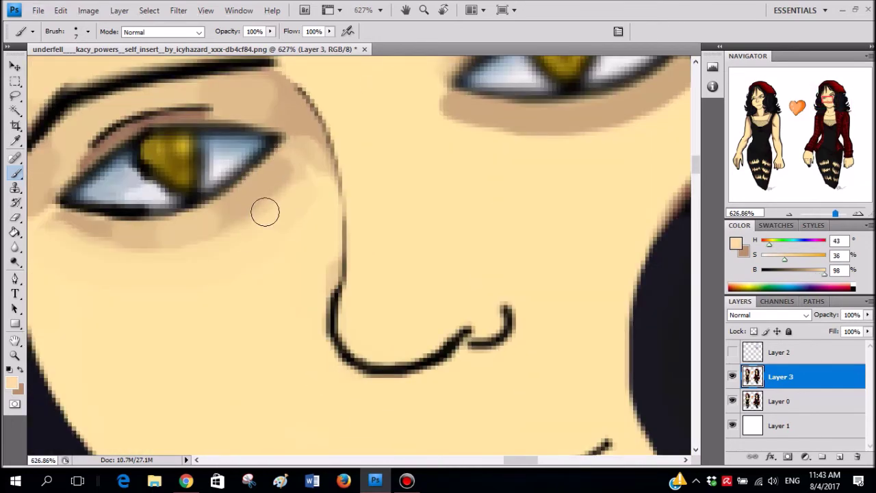
pyautogui.moveTo(295, 186)
pyautogui.mouseDown()
pyautogui.moveTo(310, 154)
pyautogui.moveTo(323, 210)
pyautogui.mouseUp()
pyautogui.keyDown('alt'); pyautogui.click(310, 154); pyautogui.keyUp('alt')
pyautogui.keyDown('alt'); pyautogui.click(309, 216); pyautogui.keyUp('alt')
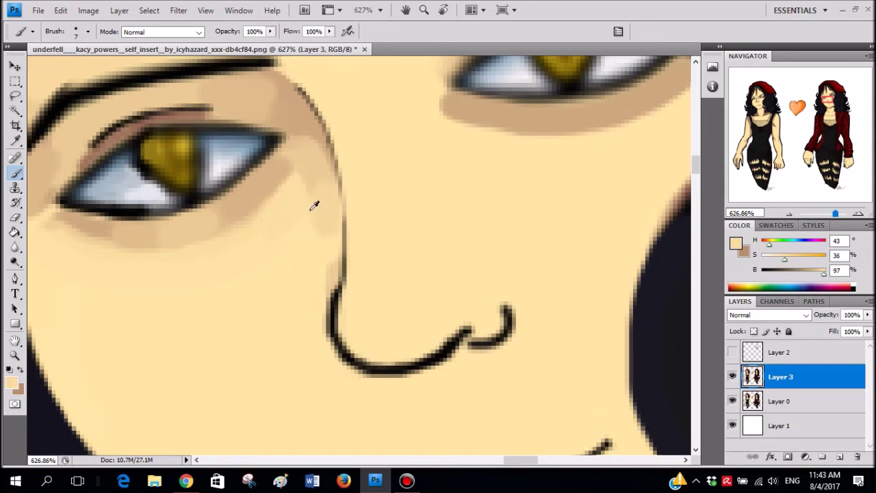
pyautogui.keyDown('alt'); pyautogui.click(293, 237); pyautogui.keyUp('alt')
# - Touch up the outer end of the narrower eye's under-eye shadow with skin tones sampled around it
pyautogui.scroll(-10, 300, 299)
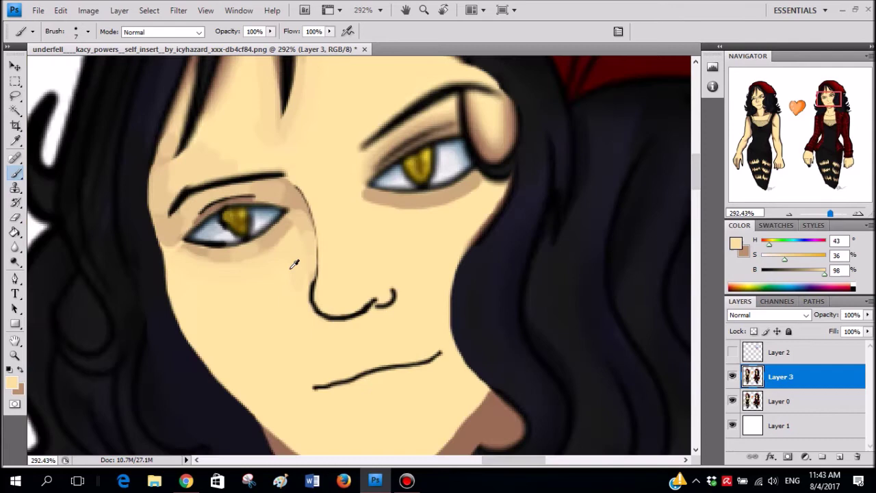
pyautogui.hscroll(-5, 308, 279)
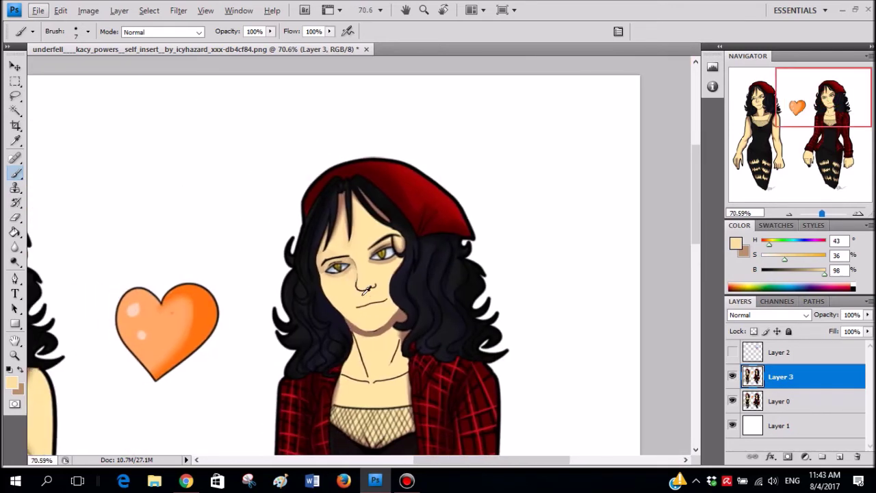
pyautogui.scroll(-5, 366, 299)
pyautogui.scroll(-3, 366, 301)
pyautogui.scroll(6, 372, 263)
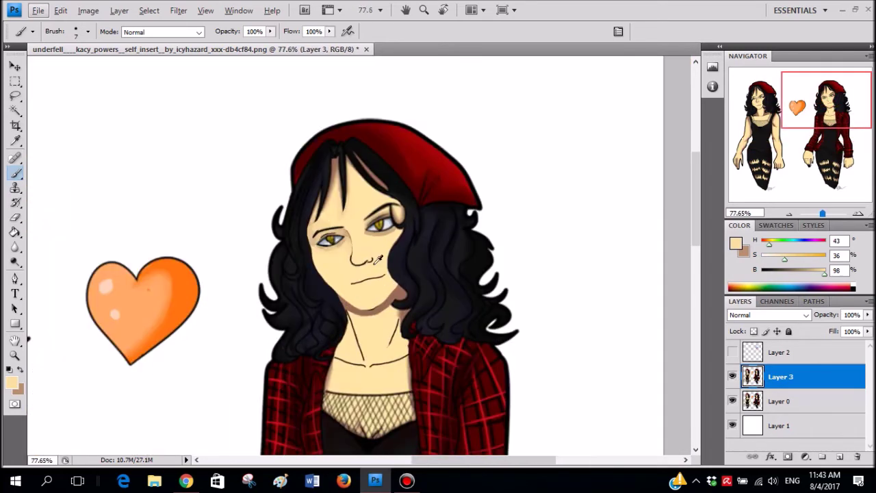
pyautogui.scroll(4, 375, 255)
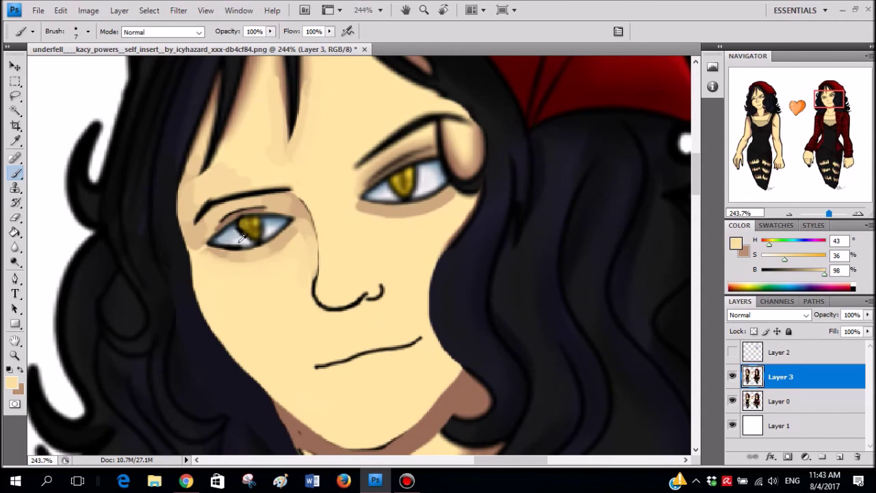
pyautogui.scroll(1, 241, 237)
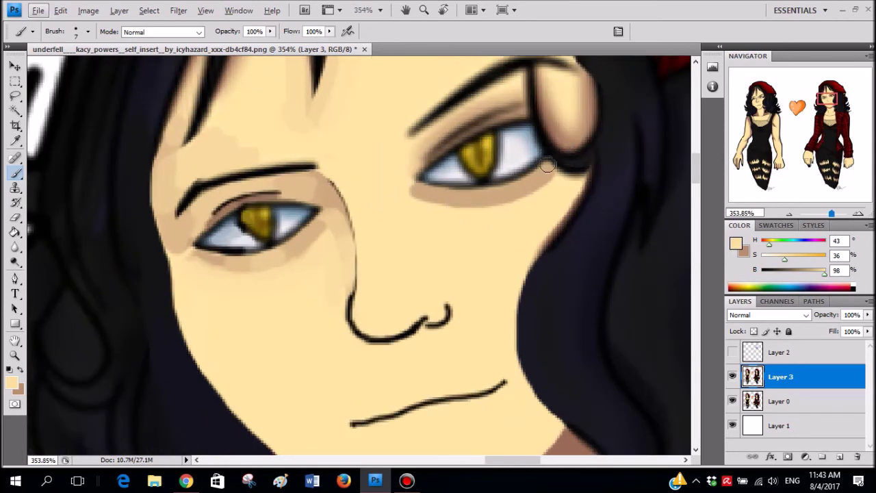
pyautogui.scroll(2, 294, 260)
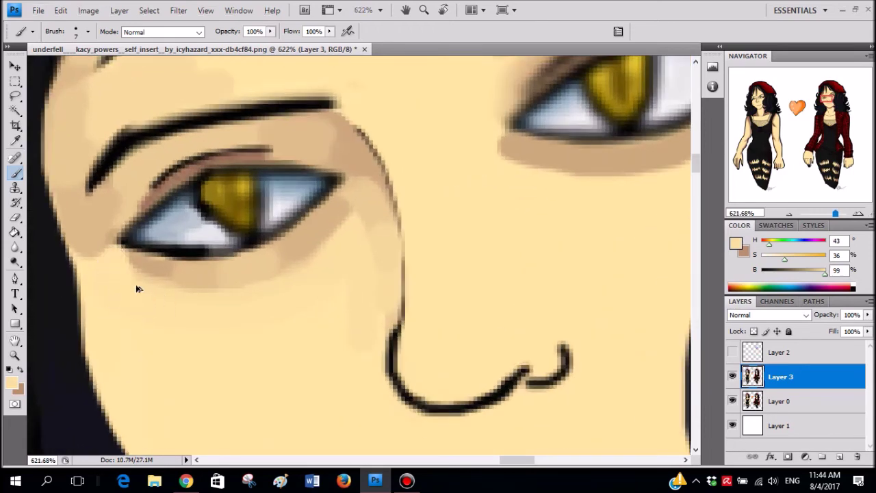
pyautogui.keyDown('alt'); pyautogui.click(130, 266); pyautogui.keyUp('alt')
pyautogui.keyDown('alt'); pyautogui.click(137, 290); pyautogui.keyUp('alt')
# - Paint a soft shadow along the face edge from the narrower eye's cheek to the chin with sampled under-eye tan
pyautogui.scroll(-4, 321, 305)
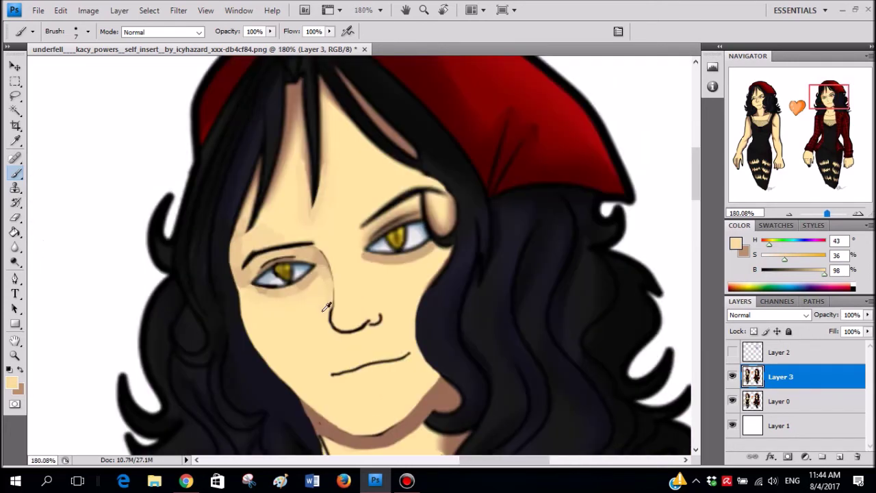
pyautogui.scroll(-2, 327, 306)
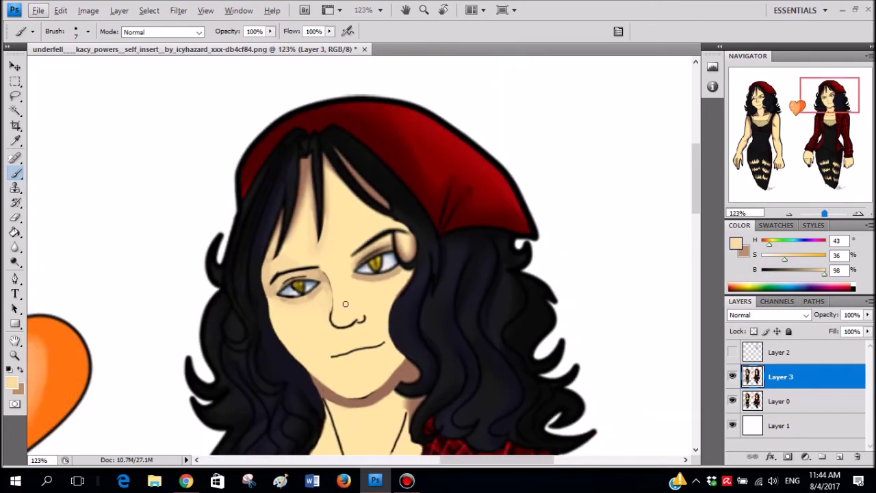
pyautogui.scroll(-2, 335, 304)
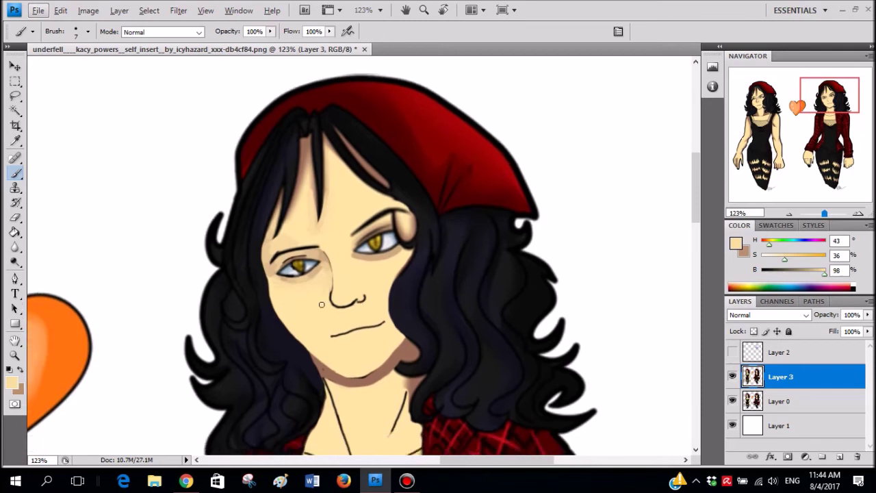
pyautogui.scroll(4, 374, 257)
pyautogui.scroll(-2, 426, 193)
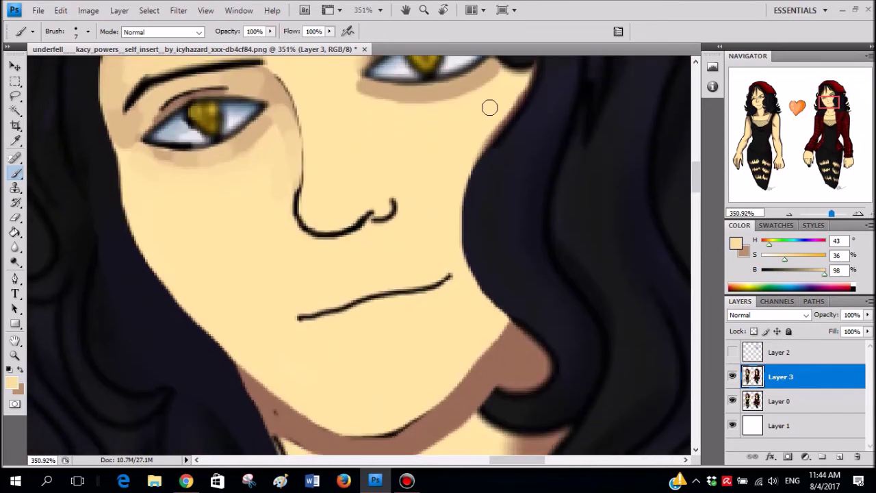
pyautogui.scroll(-1, 393, 255)
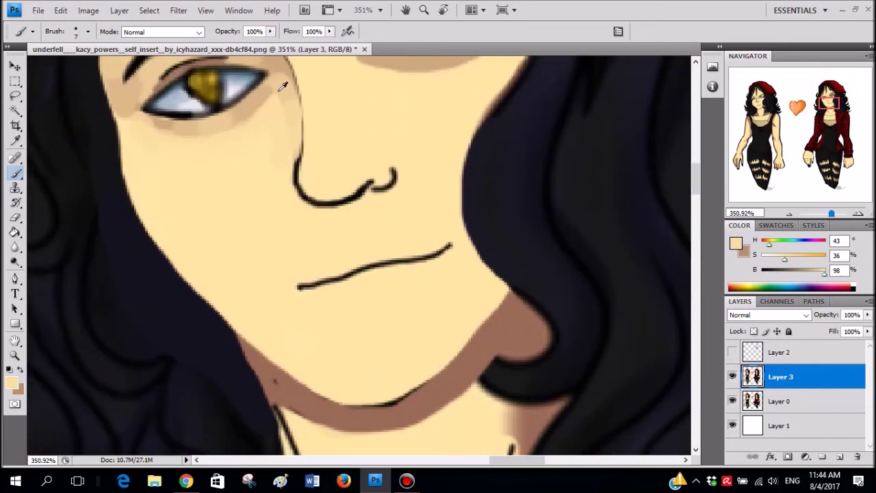
pyautogui.keyDown('alt'); pyautogui.click(182, 129); pyautogui.keyUp('alt')
pyautogui.moveTo(151, 222)
pyautogui.mouseDown()
pyautogui.moveTo(229, 292)
pyautogui.moveTo(291, 365)
pyautogui.moveTo(222, 311)
pyautogui.moveTo(163, 240)
pyautogui.moveTo(208, 294)
pyautogui.moveTo(310, 380)
pyautogui.moveTo(258, 309)
pyautogui.moveTo(142, 201)
pyautogui.moveTo(155, 227)
pyautogui.moveTo(297, 360)
pyautogui.mouseUp()
pyautogui.keyDown('alt'); pyautogui.click(318, 374); pyautogui.keyUp('alt')
pyautogui.keyDown('alt'); pyautogui.click(153, 211); pyautogui.keyUp('alt')
# - Retouch the hair edge beside the newly shaded cheek with the sampled dark hair colour
pyautogui.scroll(-14, 340, 281)
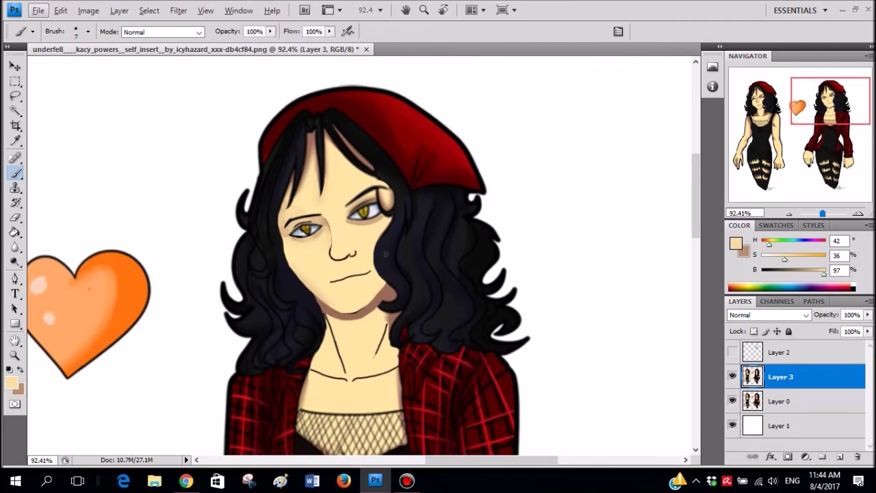
pyautogui.scroll(5, 301, 268)
pyautogui.keyDown('alt'); pyautogui.click(271, 286); pyautogui.keyUp('alt')
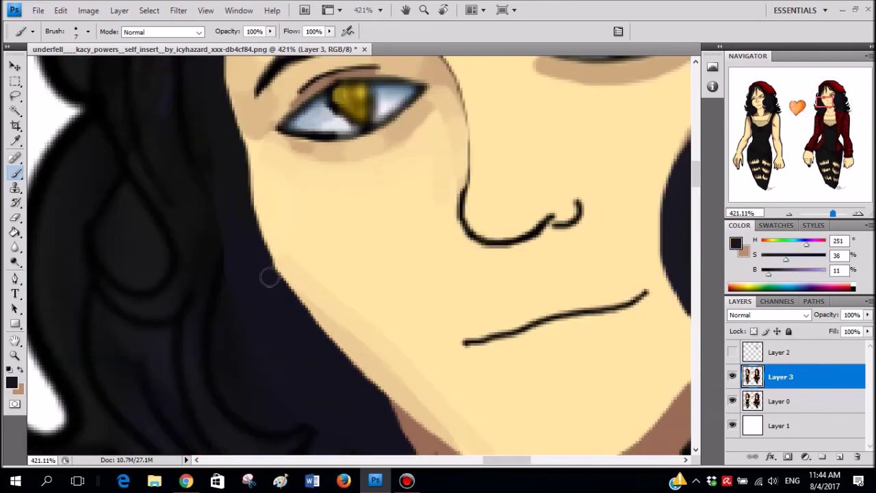
pyautogui.scroll(-3, 326, 189)
pyautogui.scroll(3, 419, 137)
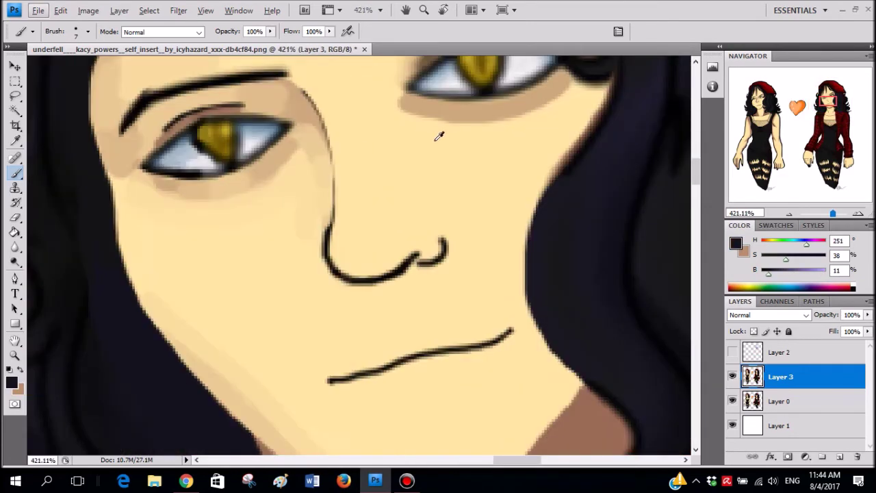
# - Soften the shadow beneath the wider eye and its inner end with sampled light and mid tan tones
pyautogui.scroll(2, 460, 120)
pyautogui.keyDown('alt'); pyautogui.click(180, 197); pyautogui.keyUp('alt')
pyautogui.scroll(-4, 551, 105)
pyautogui.scroll(5, 454, 170)
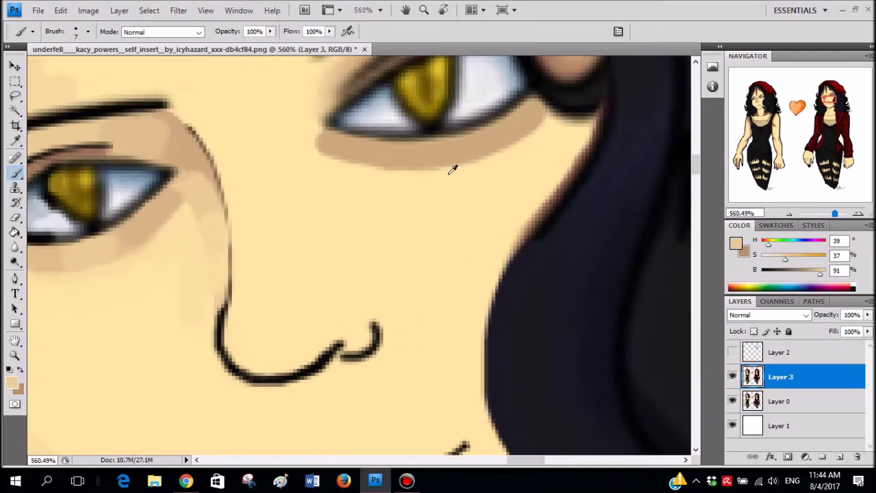
pyautogui.moveTo(432, 154); pyautogui.dragTo(483, 140)
pyautogui.keyDown('alt'); pyautogui.click(470, 144); pyautogui.keyUp('alt')
pyautogui.keyDown('alt'); pyautogui.click(487, 140); pyautogui.keyUp('alt')
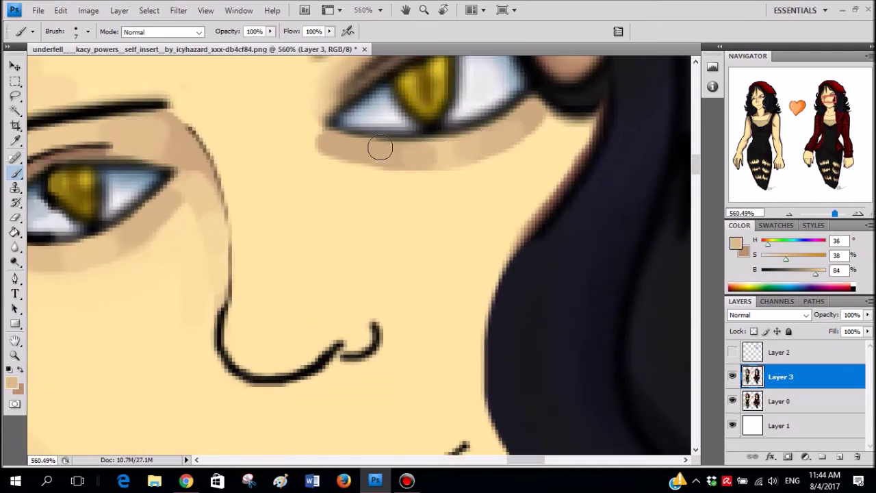
pyautogui.keyDown('alt'); pyautogui.click(442, 144); pyautogui.keyUp('alt')
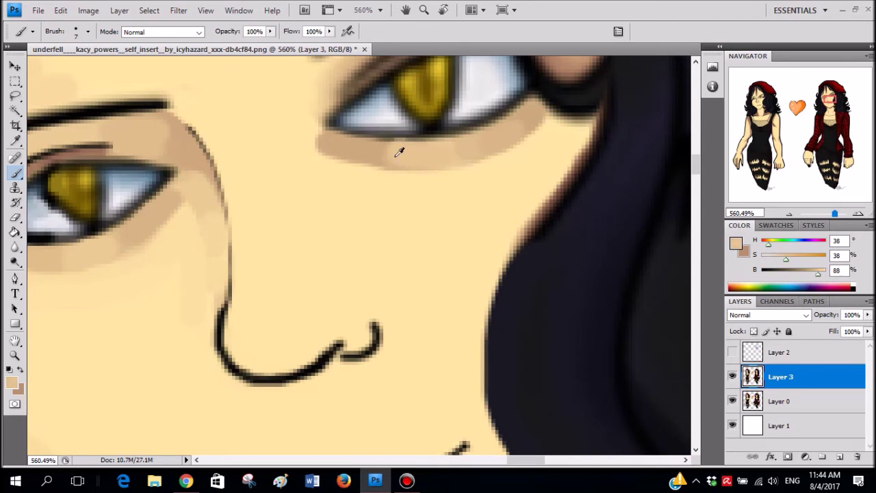
pyautogui.keyDown('alt'); pyautogui.click(305, 130); pyautogui.keyUp('alt')
pyautogui.keyDown('alt'); pyautogui.click(337, 142); pyautogui.keyUp('alt')
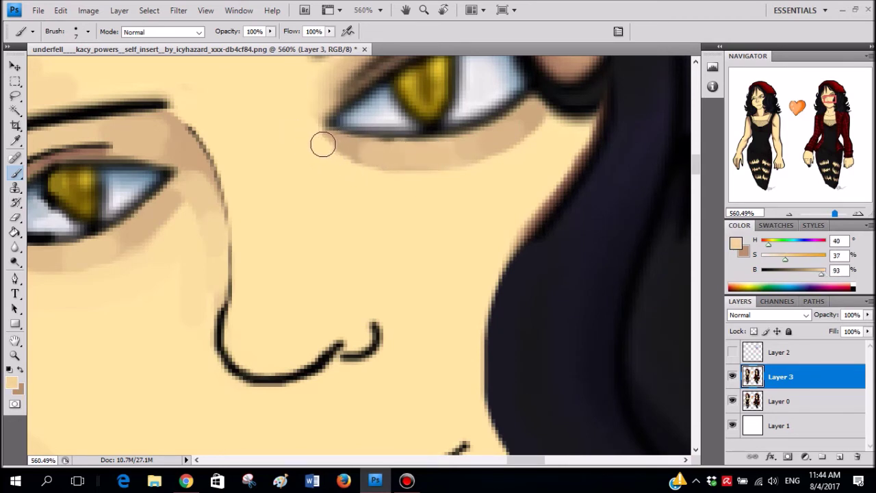
# - Paint a light tan shadow from the wider eye's inner corner down the side of the nose
pyautogui.scroll(1, 294, 140)
pyautogui.moveTo(309, 124); pyautogui.dragTo(298, 170)
pyautogui.moveTo(341, 119)
pyautogui.mouseDown()
pyautogui.moveTo(308, 184)
pyautogui.moveTo(299, 171)
pyautogui.moveTo(325, 193)
pyautogui.moveTo(297, 177)
pyautogui.moveTo(324, 260)
pyautogui.mouseUp()
pyautogui.hotkey('ctrl', 'z')
pyautogui.keyDown('alt'); pyautogui.click(332, 210); pyautogui.keyUp('alt')
pyautogui.moveTo(301, 182)
pyautogui.mouseDown()
pyautogui.moveTo(323, 249)
pyautogui.moveTo(311, 265)
pyautogui.mouseUp()
pyautogui.moveTo(289, 210)
pyautogui.mouseDown()
pyautogui.moveTo(307, 310)
pyautogui.moveTo(299, 241)
pyautogui.moveTo(316, 281)
pyautogui.moveTo(336, 302)
pyautogui.mouseUp()
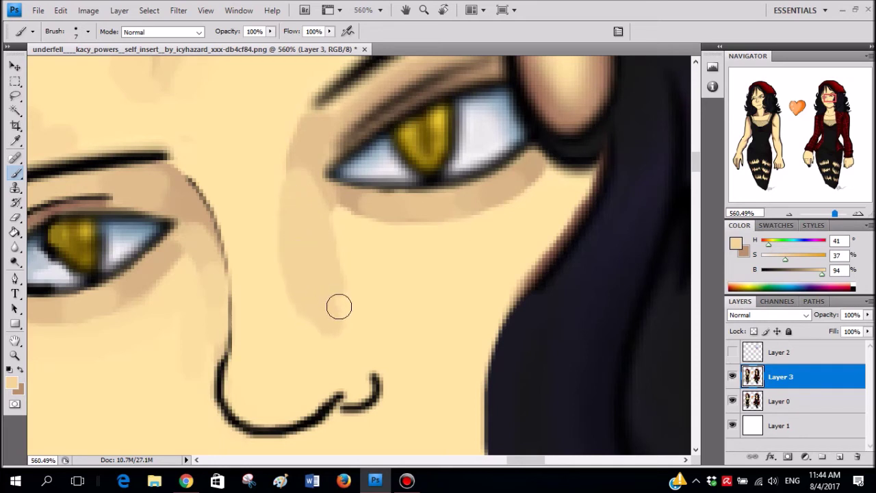
# - Blend the new nose-side shadow near the wider eye into the surrounding skin using sampled intermediate tones
pyautogui.keyDown('alt'); pyautogui.click(353, 263); pyautogui.keyUp('alt')
pyautogui.moveTo(345, 231)
pyautogui.mouseDown()
pyautogui.moveTo(338, 262)
pyautogui.moveTo(316, 264)
pyautogui.moveTo(331, 289)
pyautogui.mouseUp()
pyautogui.keyDown('alt'); pyautogui.click(301, 275); pyautogui.keyUp('alt')
pyautogui.moveTo(300, 264); pyautogui.dragTo(319, 250)
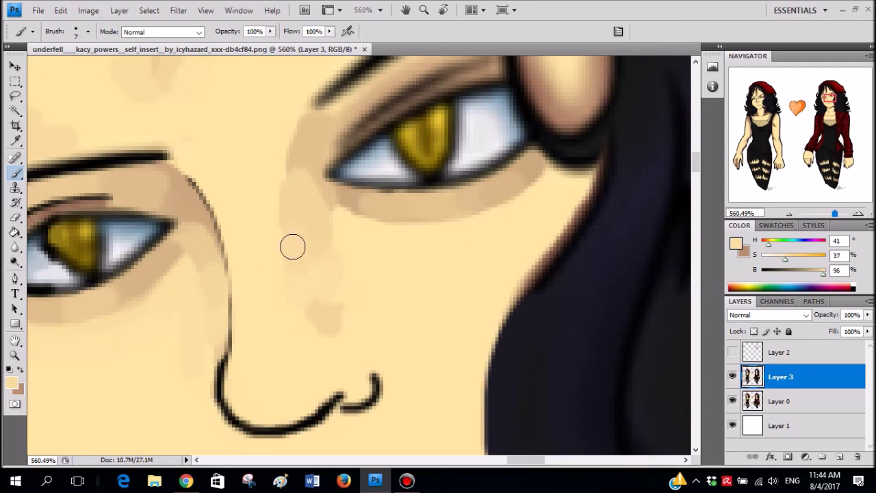
pyautogui.keyDown('alt'); pyautogui.click(304, 164); pyautogui.keyUp('alt')
pyautogui.moveTo(290, 178)
pyautogui.mouseDown()
pyautogui.moveTo(289, 190)
pyautogui.moveTo(303, 181)
pyautogui.moveTo(292, 189)
pyautogui.mouseUp()
pyautogui.keyDown('alt'); pyautogui.click(299, 172); pyautogui.keyUp('alt')
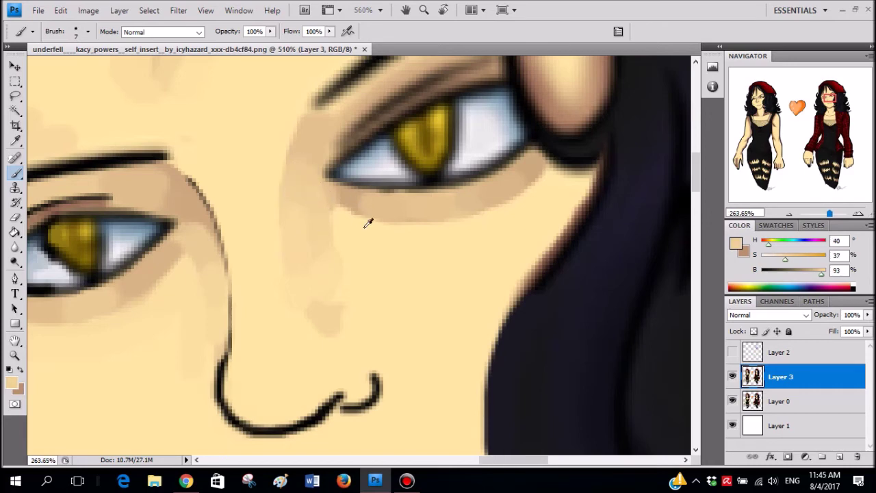
pyautogui.scroll(-8, 373, 243)
pyautogui.scroll(8, 375, 242)
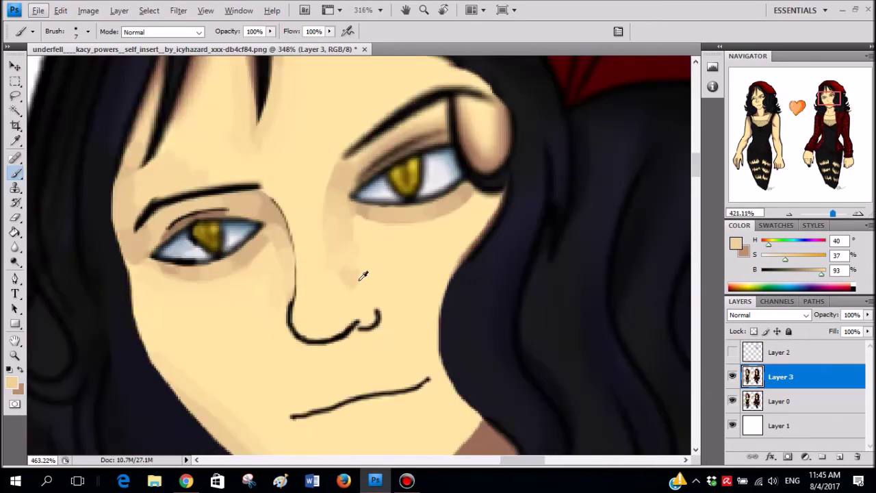
# - Soften the lower end of the wider eye's nose-side shadow toward the nostril with sampled light skin tones
pyautogui.keyDown('alt'); pyautogui.click(347, 278); pyautogui.keyUp('alt')
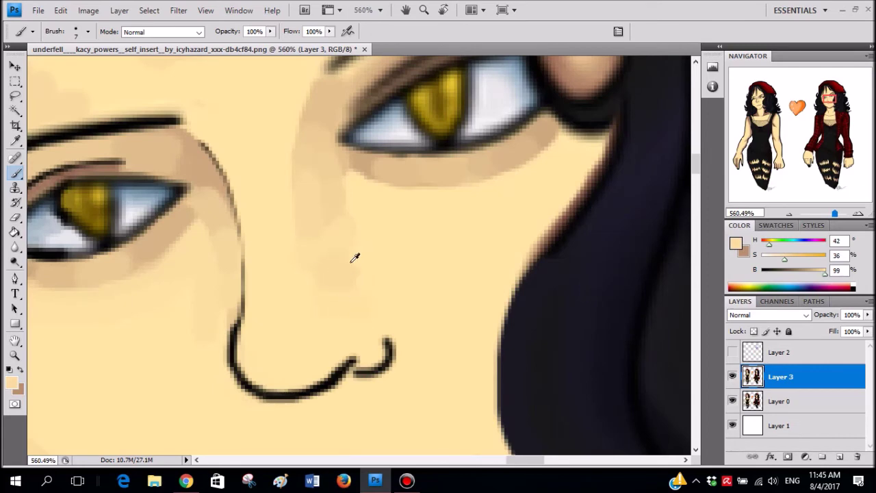
pyautogui.scroll(-9, 321, 299)
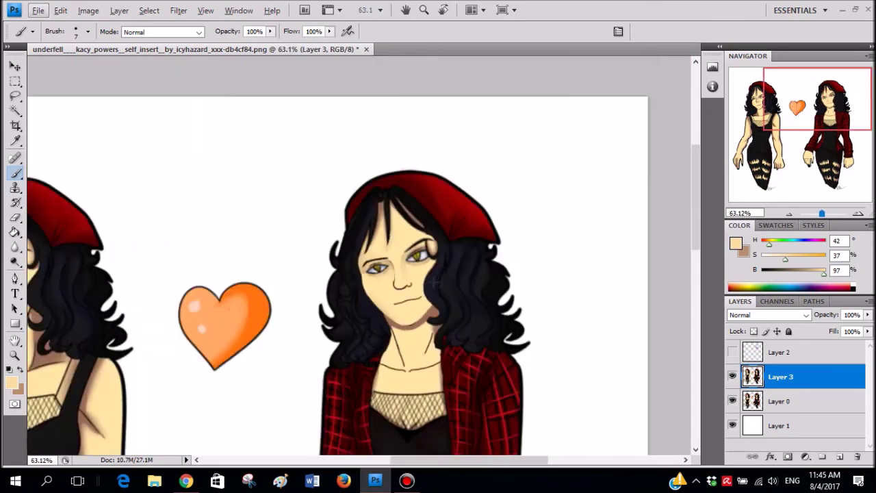
pyautogui.scroll(-3, 451, 320)
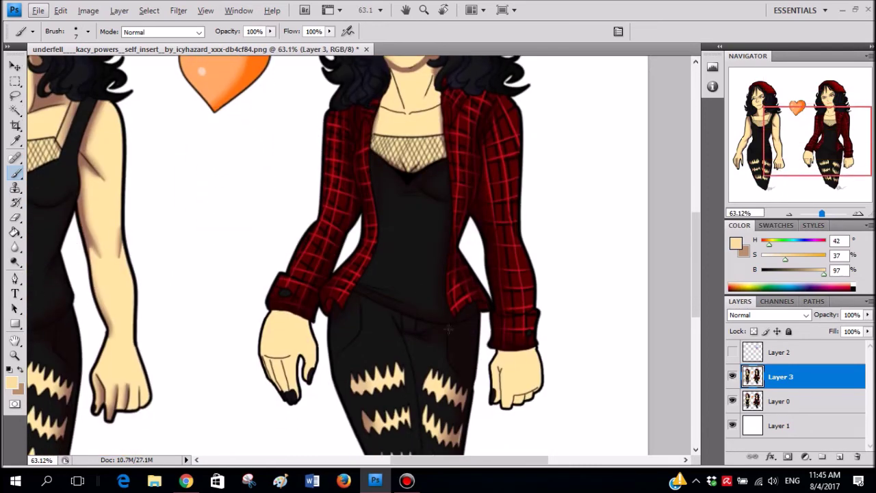
pyautogui.hscroll(-2, 417, 309)
pyautogui.scroll(5, 503, 238)
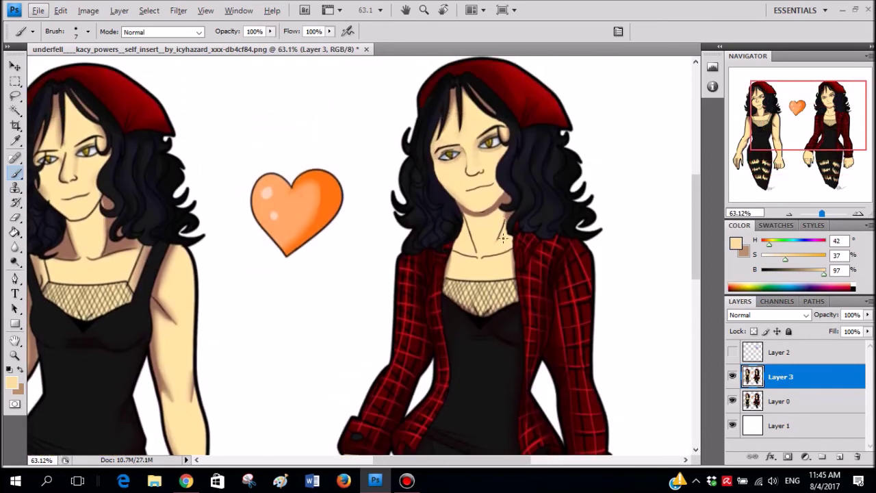
pyautogui.scroll(5, 505, 220)
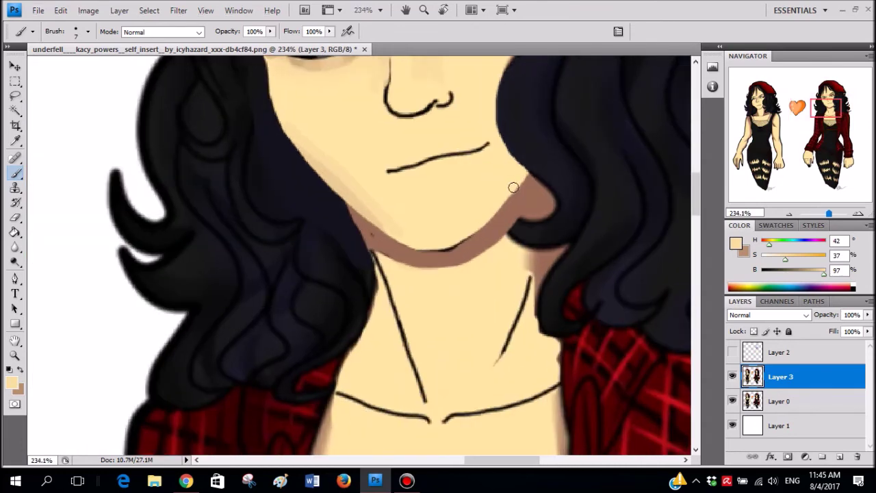
pyautogui.scroll(3, 512, 187)
pyautogui.scroll(2, 497, 201)
pyautogui.scroll(1, 467, 208)
pyautogui.keyDown('alt'); pyautogui.click(366, 116); pyautogui.keyUp('alt')
pyautogui.moveTo(351, 113)
pyautogui.mouseDown()
pyautogui.moveTo(402, 232)
pyautogui.moveTo(392, 225)
pyautogui.mouseUp()
pyautogui.scroll(-4, 377, 172)
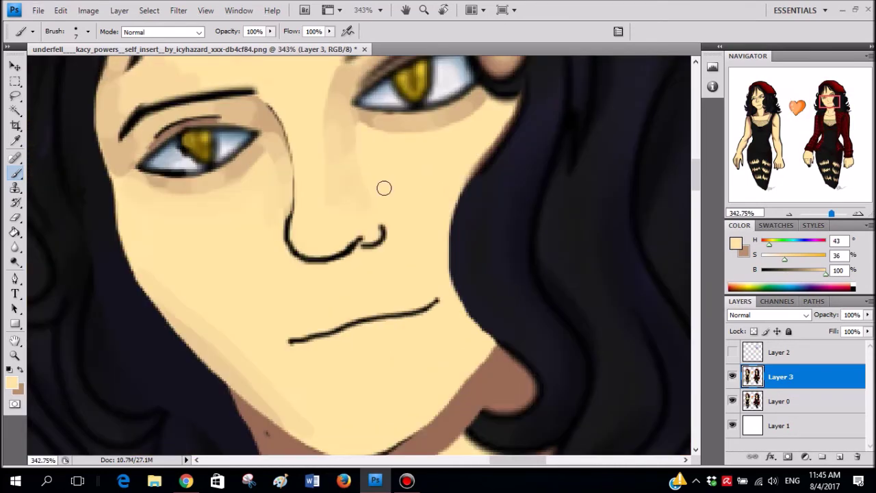
# - Shade the tip of the nose along its outline with a sampled light tan
pyautogui.scroll(5, 331, 255)
pyautogui.keyDown('alt'); pyautogui.click(336, 83); pyautogui.keyUp('alt')
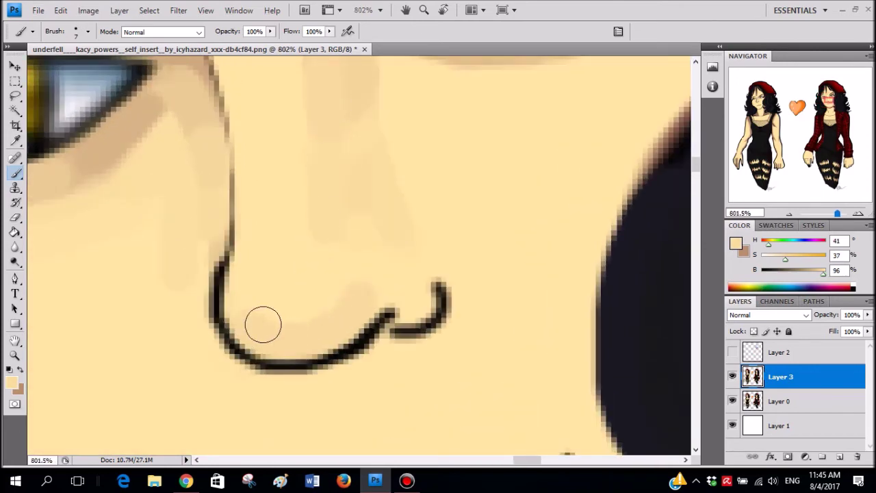
pyautogui.scroll(-3, 382, 140)
pyautogui.scroll(3, 425, 147)
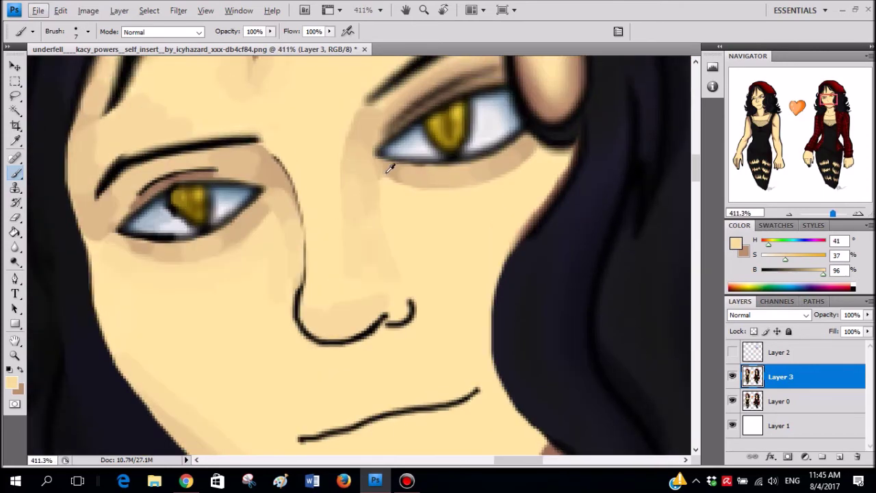
# - Blend the skin beneath the wider eye's inner corner into the nose-side shadow using sampled light tones
pyautogui.scroll(2, 392, 169)
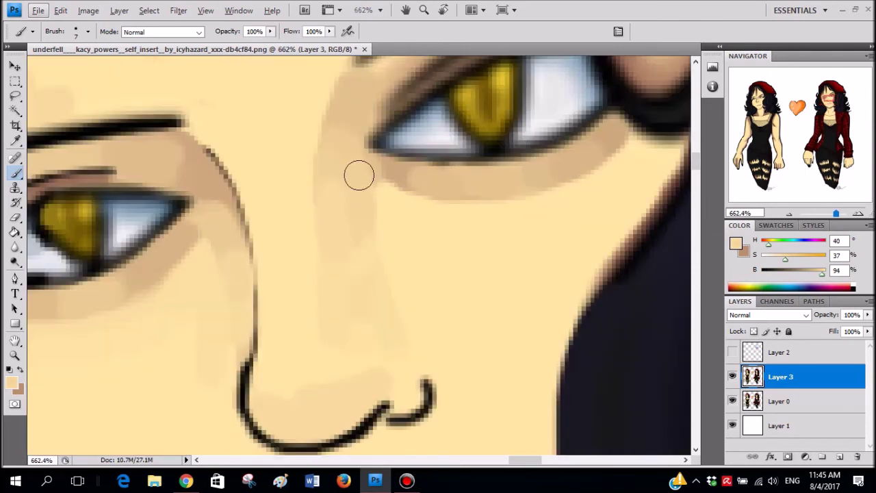
pyautogui.keyDown('alt'); pyautogui.click(433, 222); pyautogui.keyUp('alt')
pyautogui.keyDown('alt'); pyautogui.click(472, 212); pyautogui.keyUp('alt')
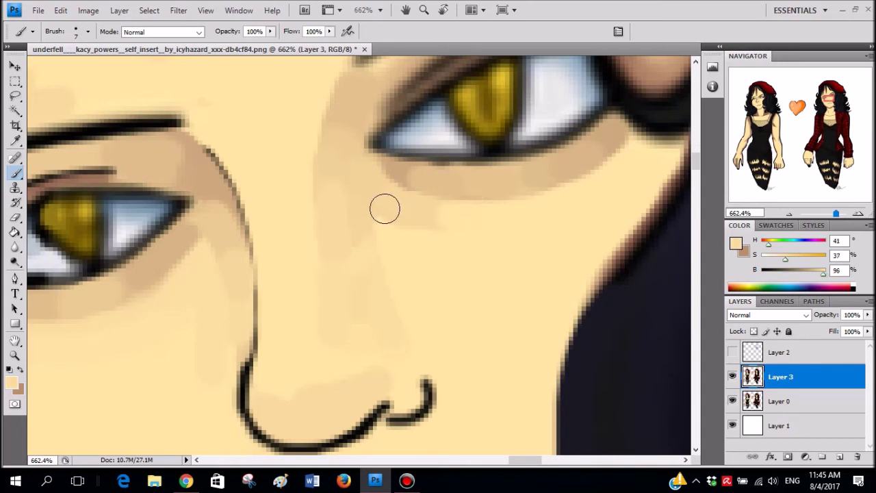
pyautogui.keyDown('alt'); pyautogui.click(455, 215); pyautogui.keyUp('alt')
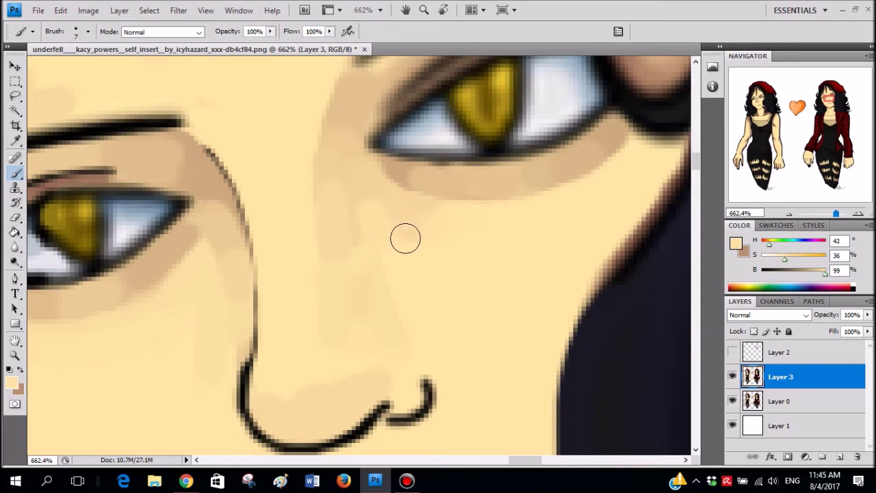
pyautogui.keyDown('alt'); pyautogui.click(366, 183); pyautogui.keyUp('alt')
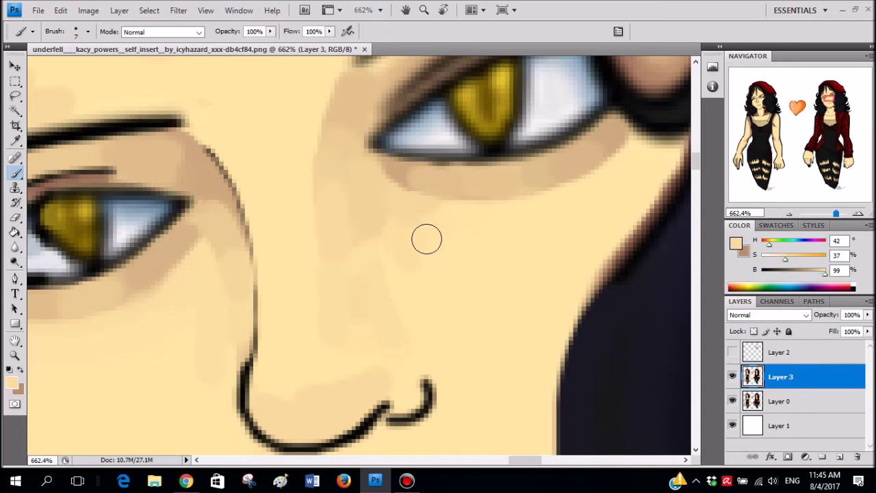
# - Examine the shaded face against the whole drawing, comparing it with Layer 3 hidden and shown
pyautogui.scroll(-8, 496, 221)
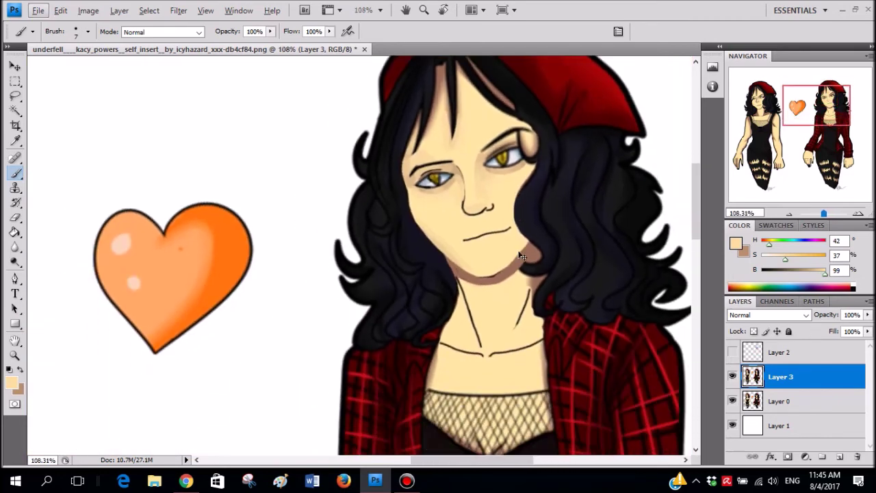
pyautogui.scroll(-4, 313, 296)
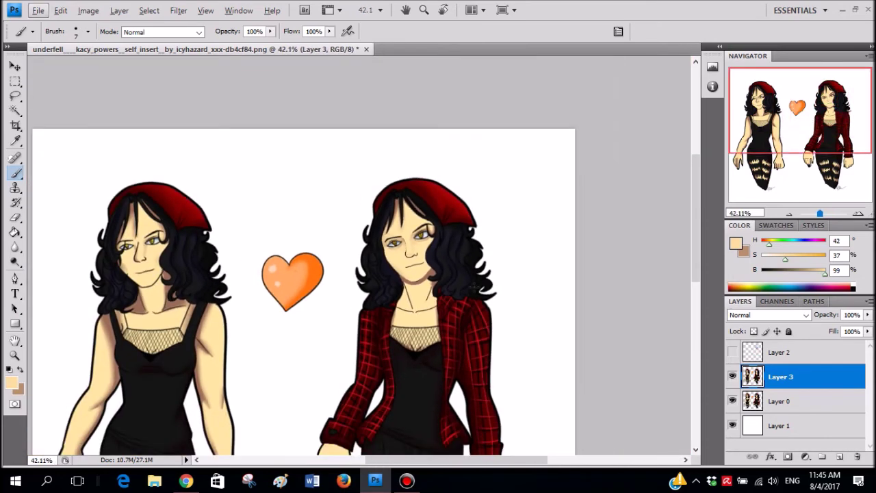
pyautogui.scroll(6, 460, 258)
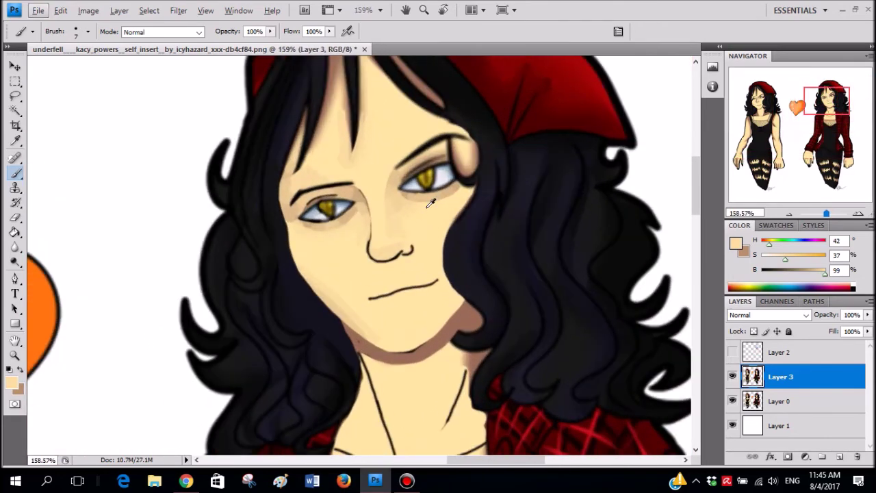
pyautogui.scroll(-2, 438, 213)
pyautogui.scroll(-5, 438, 213)
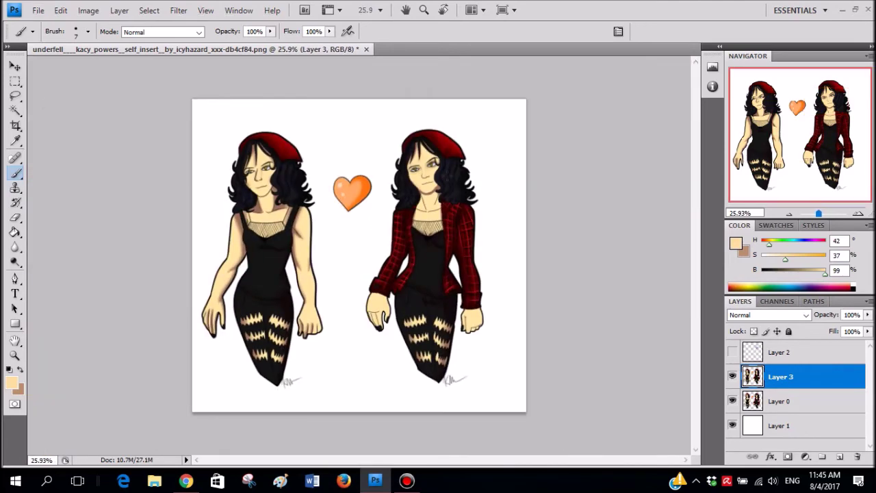
pyautogui.scroll(1, 448, 168)
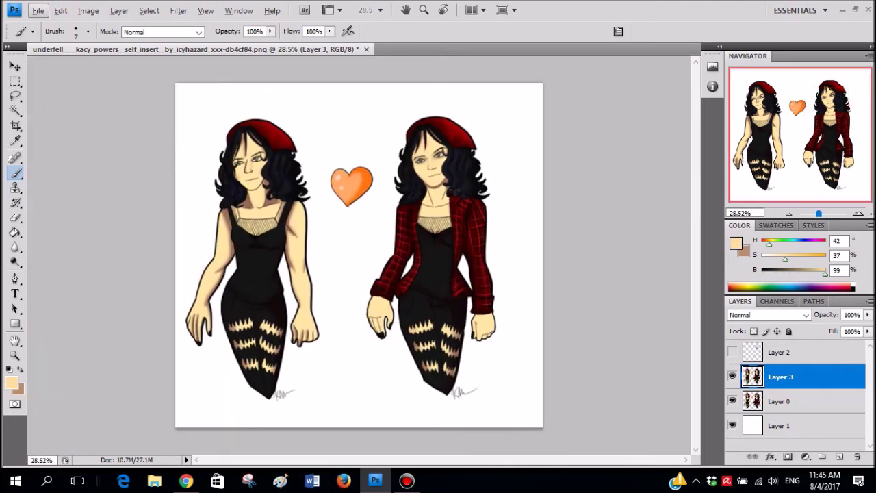
pyautogui.click(733, 377)
pyautogui.click(733, 377)
pyautogui.click(733, 376)
pyautogui.click(733, 376)
pyautogui.scroll(20, 506, 167)
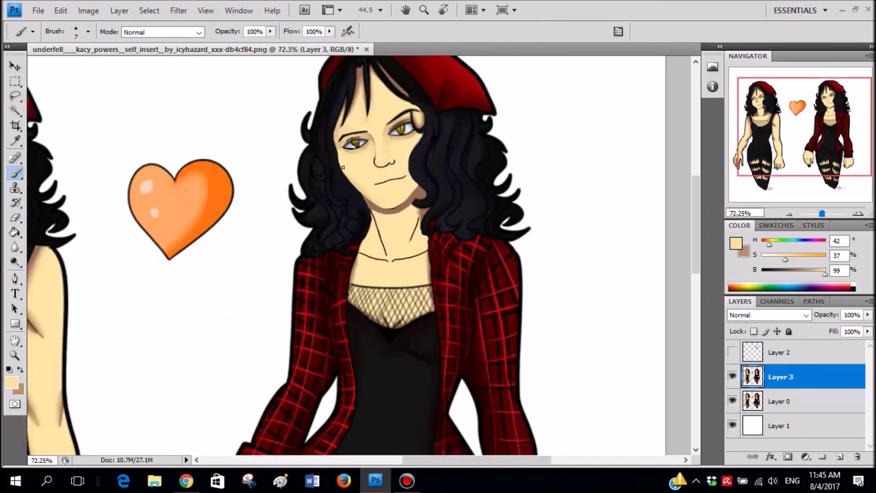
pyautogui.scroll(2, 387, 173)
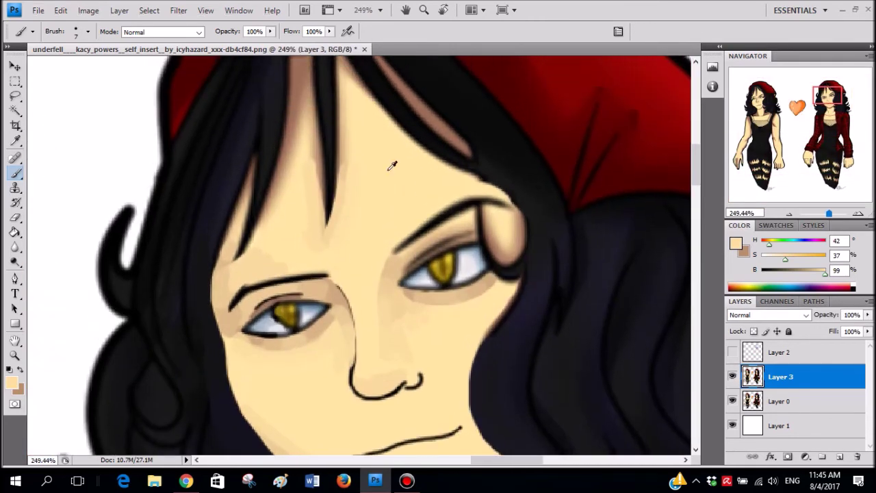
pyautogui.scroll(-4, 392, 165)
# - Soften the lower edge of the shadow beneath the wider eye with sampled tan and light skin tones
pyautogui.scroll(7, 230, 224)
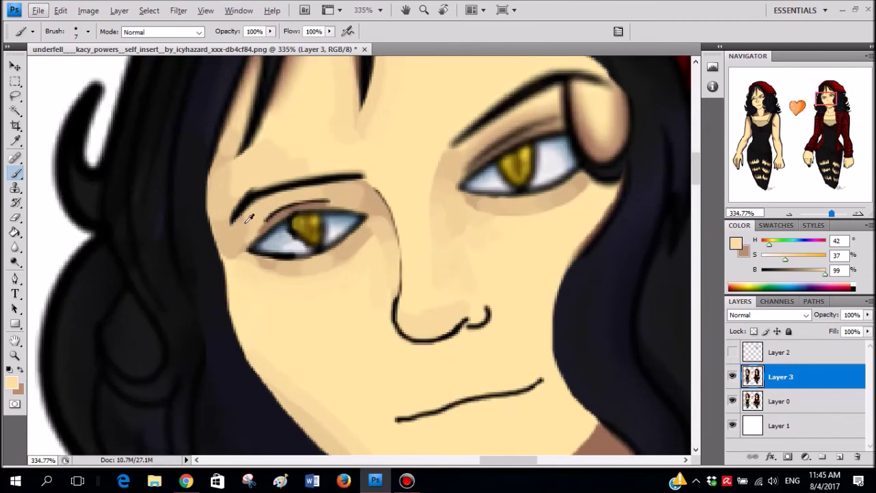
pyautogui.scroll(1, 249, 218)
pyautogui.scroll(2, 408, 241)
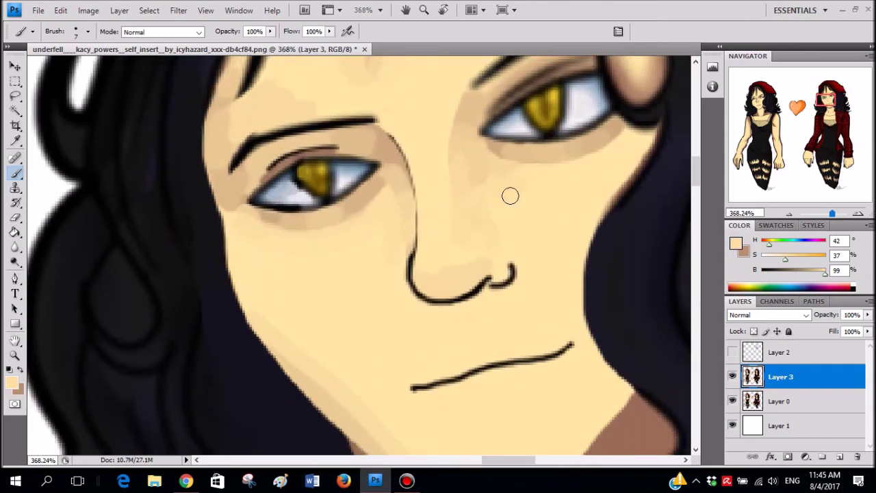
pyautogui.scroll(3, 478, 160)
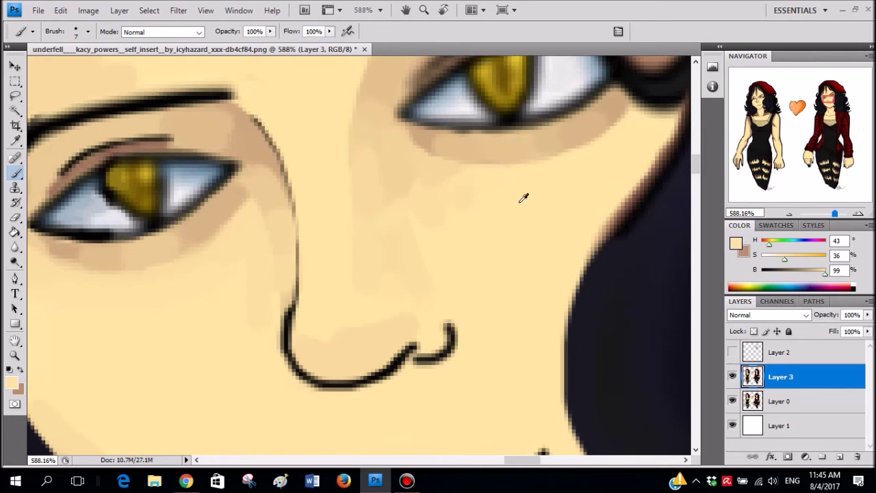
pyautogui.keyDown('alt'); pyautogui.click(157, 258); pyautogui.keyUp('alt')
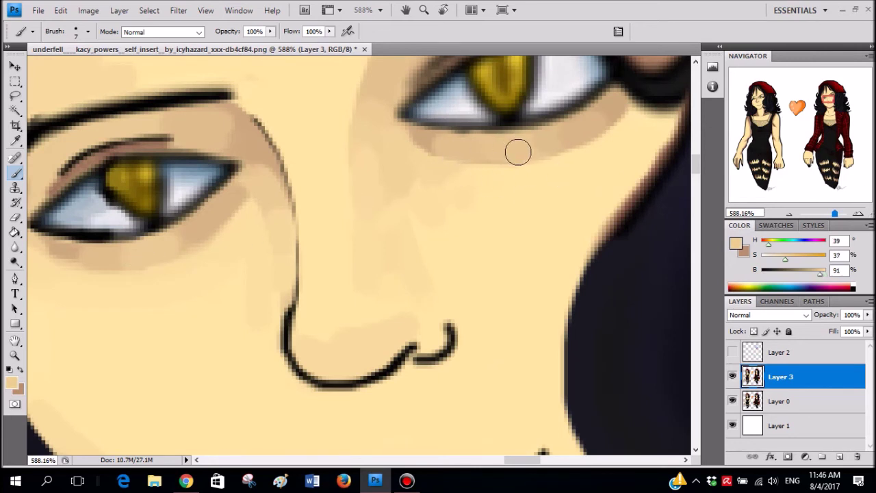
pyautogui.keyDown('alt'); pyautogui.click(521, 169); pyautogui.keyUp('alt')
pyautogui.moveTo(527, 168); pyautogui.dragTo(501, 171)
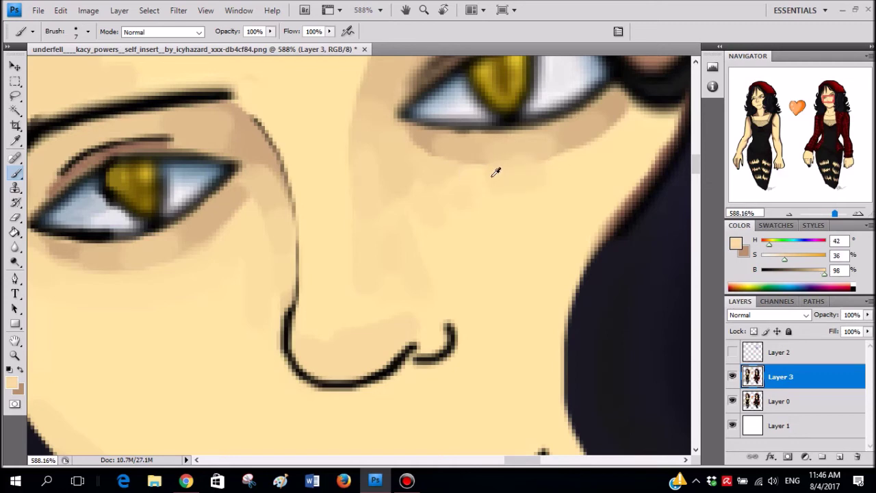
pyautogui.scroll(-8, 609, 144)
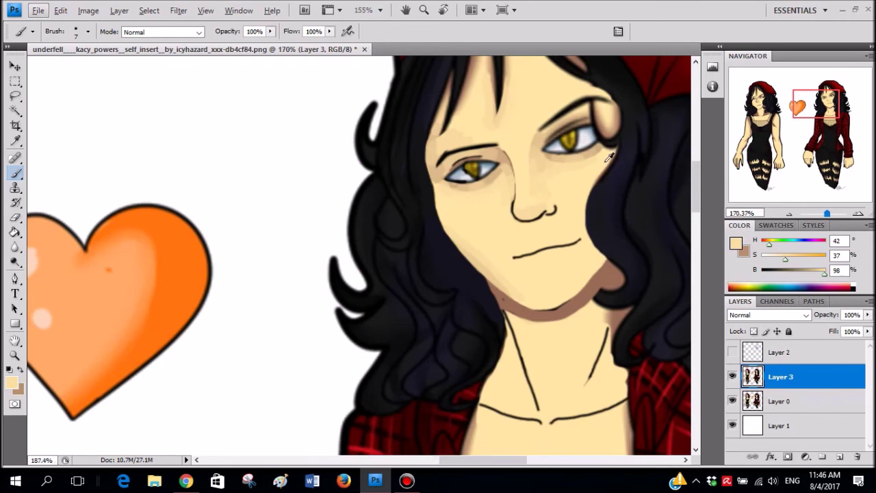
pyautogui.scroll(6, 609, 157)
pyautogui.keyDown('alt'); pyautogui.click(593, 158); pyautogui.keyUp('alt')
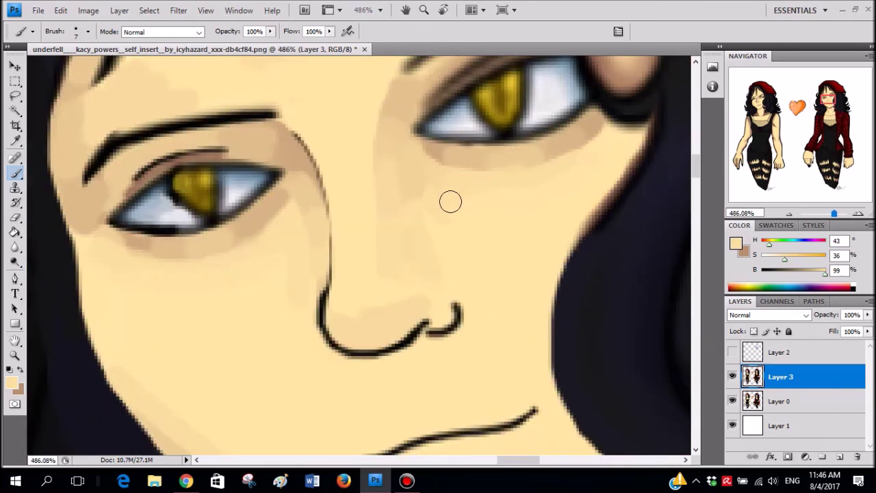
# - Paint a light tan shadow beneath the nose, tapering down toward the mouth, using sampled skin shades
pyautogui.scroll(-10, 567, 181)
pyautogui.hscroll(2, 573, 187)
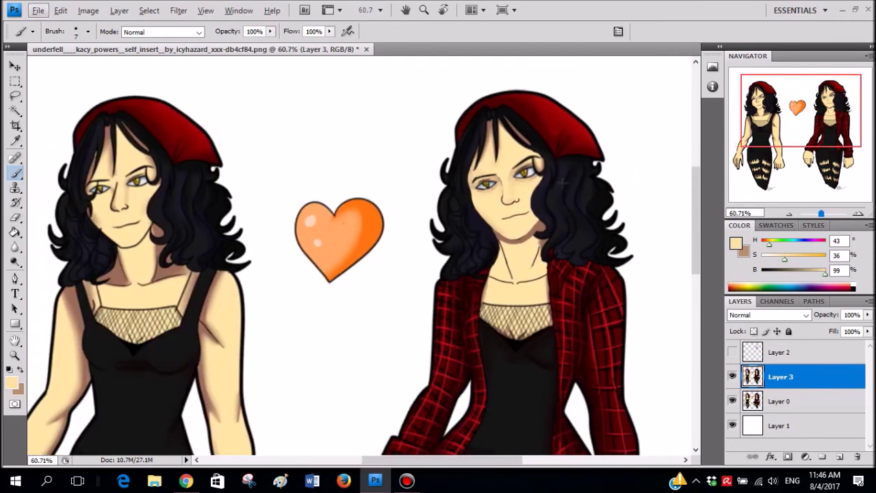
pyautogui.hscroll(1, 555, 190)
pyautogui.scroll(-2, 555, 190)
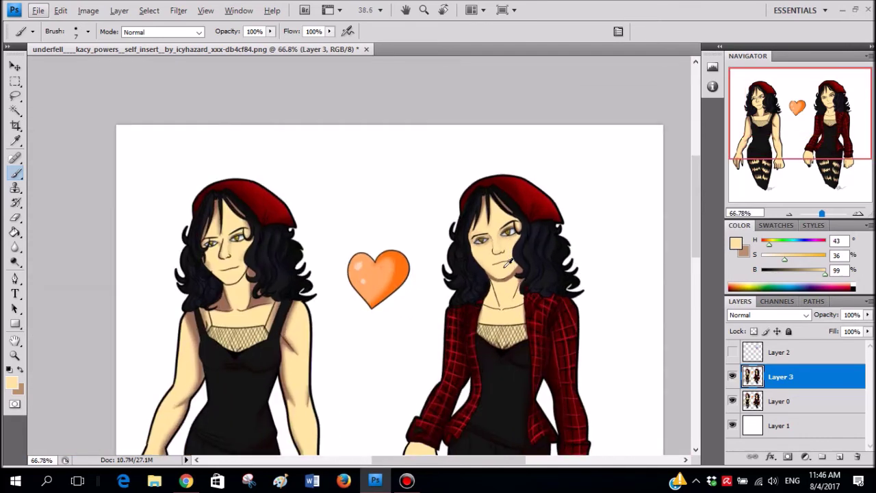
pyautogui.scroll(5, 513, 207)
pyautogui.scroll(1, 513, 208)
pyautogui.scroll(3, 530, 180)
pyautogui.keyDown('alt'); pyautogui.click(511, 134); pyautogui.keyUp('alt')
pyautogui.scroll(-2, 501, 255)
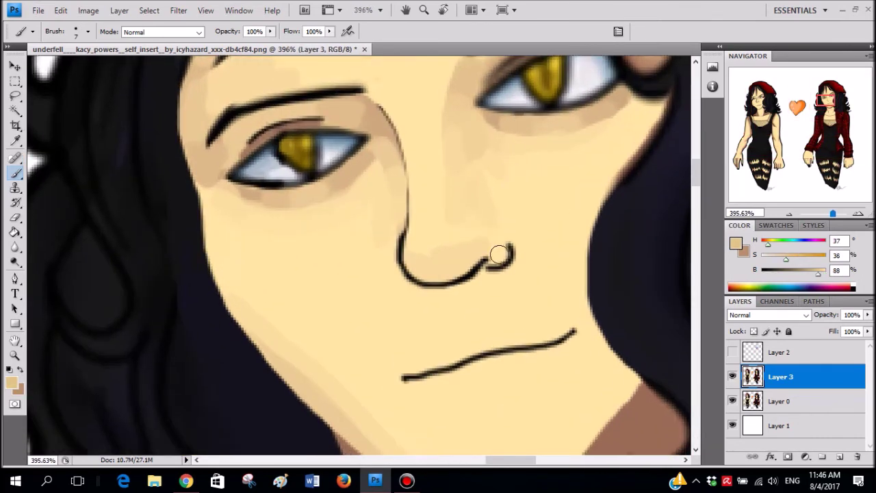
pyautogui.scroll(5, 484, 240)
pyautogui.moveTo(486, 236)
pyautogui.mouseDown()
pyautogui.moveTo(460, 260)
pyautogui.moveTo(376, 265)
pyautogui.moveTo(403, 271)
pyautogui.moveTo(359, 254)
pyautogui.moveTo(352, 264)
pyautogui.moveTo(350, 255)
pyautogui.moveTo(462, 289)
pyautogui.moveTo(518, 252)
pyautogui.moveTo(386, 286)
pyautogui.moveTo(440, 280)
pyautogui.moveTo(424, 266)
pyautogui.moveTo(466, 313)
pyautogui.moveTo(465, 272)
pyautogui.moveTo(465, 333)
pyautogui.mouseUp()
pyautogui.keyDown('alt'); pyautogui.click(359, 268); pyautogui.keyUp('alt')
pyautogui.keyDown('alt'); pyautogui.click(433, 271); pyautogui.keyUp('alt')
pyautogui.moveTo(481, 302); pyautogui.dragTo(473, 335)
pyautogui.moveTo(409, 275); pyautogui.dragTo(453, 336)
# - Blend the shadow between the nose and mouth into the surrounding skin with sampled intermediate tones
pyautogui.keyDown('alt'); pyautogui.click(380, 277); pyautogui.keyUp('alt')
pyautogui.moveTo(419, 308); pyautogui.dragTo(458, 339)
pyautogui.moveTo(357, 259); pyautogui.dragTo(426, 303)
pyautogui.keyDown('alt'); pyautogui.click(406, 272); pyautogui.keyUp('alt')
pyautogui.moveTo(413, 272)
pyautogui.mouseDown()
pyautogui.moveTo(461, 323)
pyautogui.moveTo(467, 309)
pyautogui.moveTo(475, 320)
pyautogui.moveTo(460, 301)
pyautogui.mouseUp()
pyautogui.keyDown('alt'); pyautogui.click(541, 293); pyautogui.keyUp('alt')
pyautogui.keyDown('alt'); pyautogui.click(464, 290); pyautogui.keyUp('alt')
pyautogui.keyDown('alt'); pyautogui.click(470, 309); pyautogui.keyUp('alt')
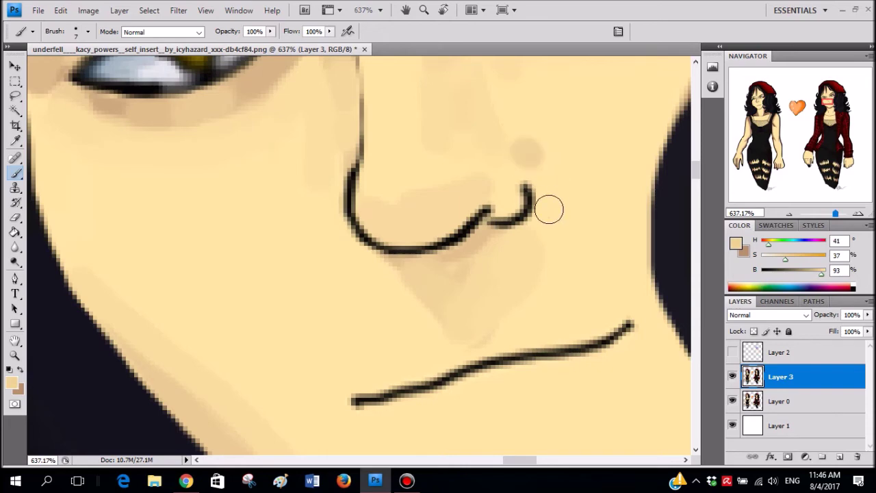
pyautogui.scroll(-5, 477, 219)
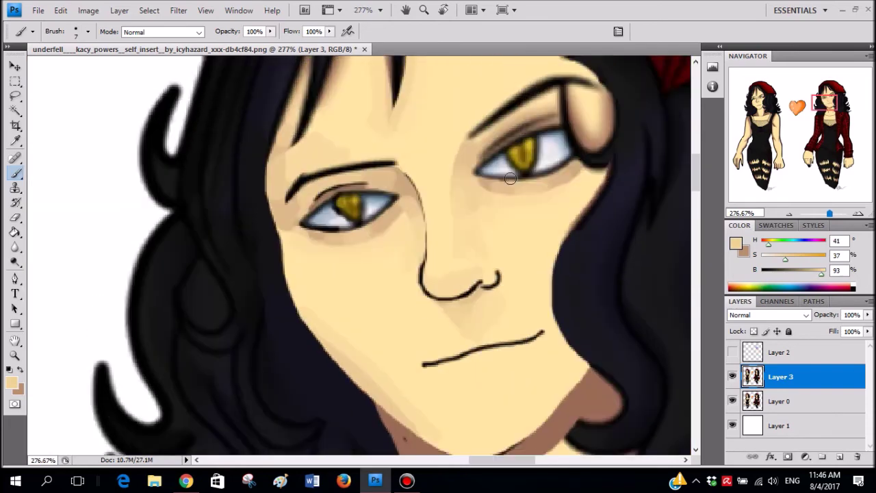
# - Sample the brown neck shadow and paint the nostril shading and a curved line around the nostril's outer edge with a 1 px brush
pyautogui.scroll(-1, 579, 235)
pyautogui.keyDown('alt'); pyautogui.click(557, 351); pyautogui.keyUp('alt')
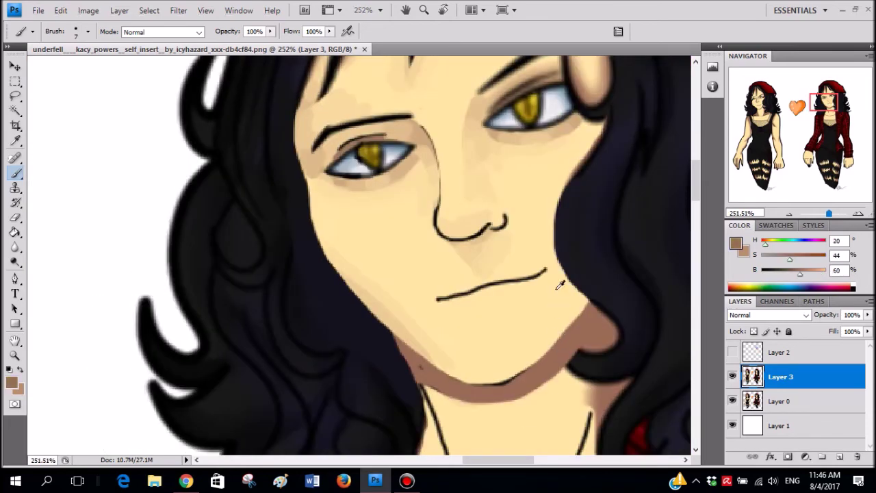
pyautogui.scroll(4, 472, 156)
pyautogui.rightClick(481, 157)
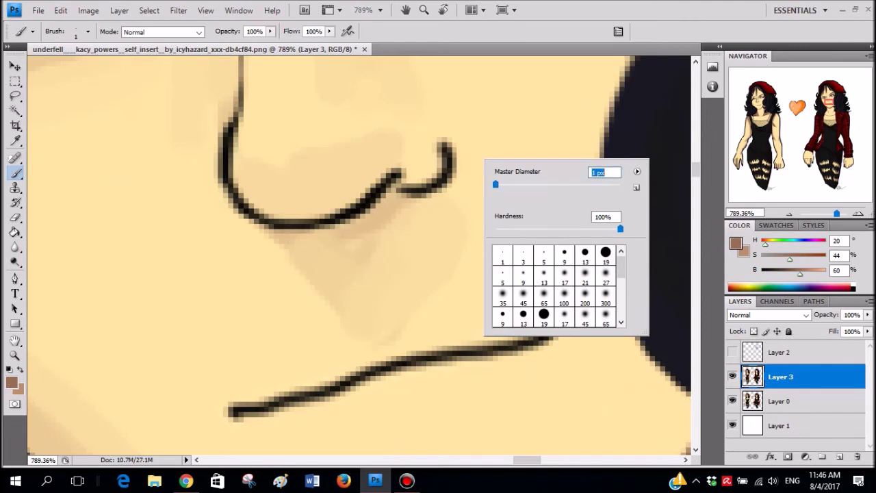
pyautogui.press('Return')
pyautogui.moveTo(411, 175); pyautogui.dragTo(388, 193)
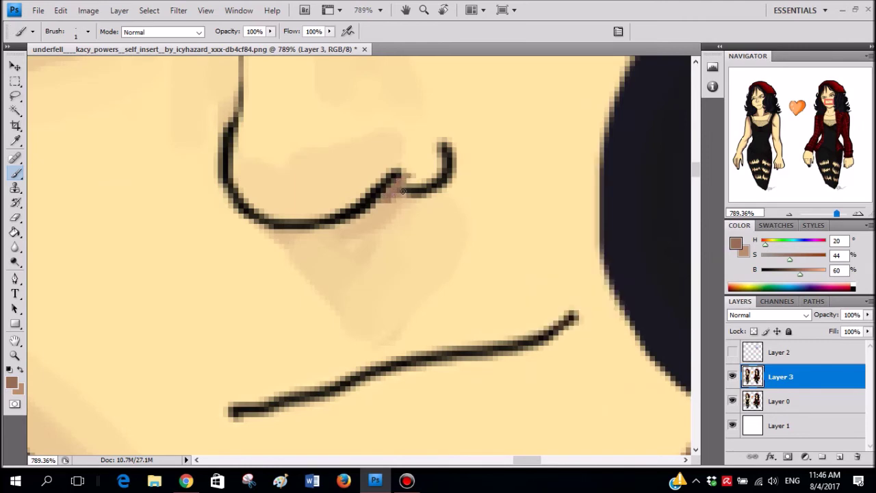
pyautogui.scroll(2, 414, 195)
pyautogui.click(408, 206)
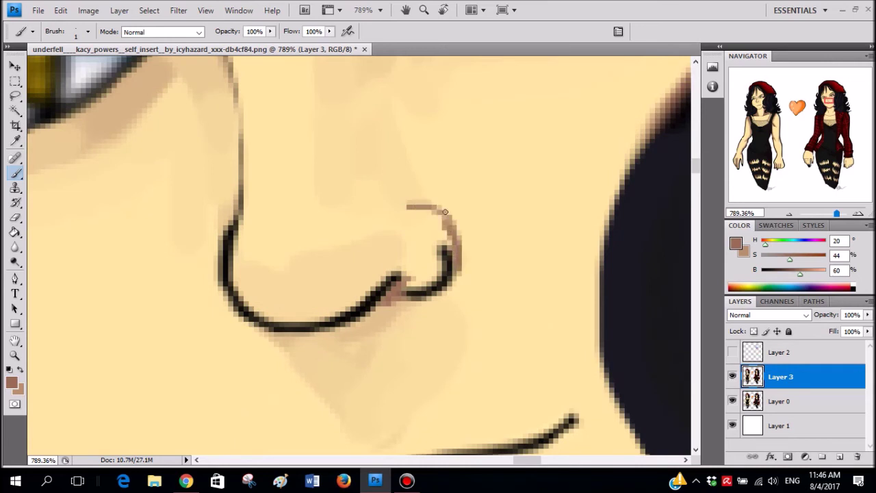
# - Try to paint a wide tan shadow beside the nostril with a 10 px brush, and undo it
pyautogui.rightClick(483, 217)
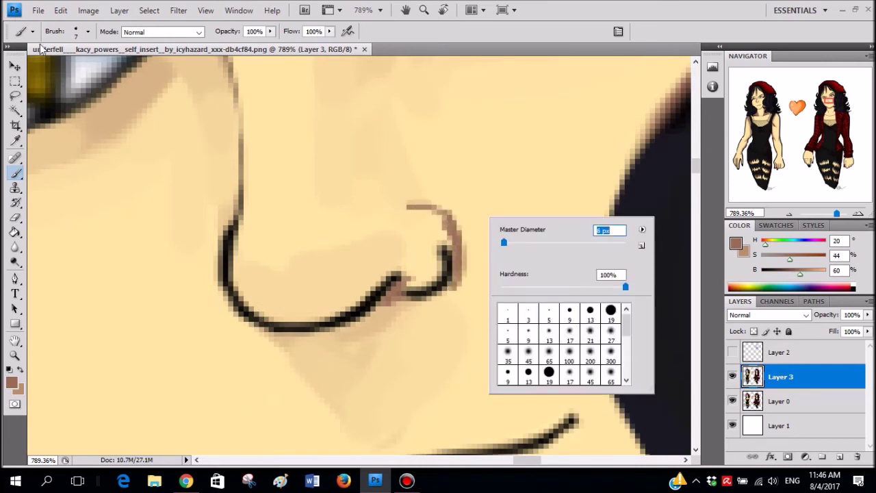
pyautogui.click(461, 239)
pyautogui.keyDown('alt'); pyautogui.click(460, 240); pyautogui.keyUp('alt')
pyautogui.moveTo(431, 198)
pyautogui.mouseDown()
pyautogui.moveTo(450, 208)
pyautogui.moveTo(462, 267)
pyautogui.moveTo(440, 205)
pyautogui.mouseUp()
pyautogui.hotkey('ctrl', 'z')
pyautogui.rightClick(480, 241)
pyautogui.keyDown('alt'); pyautogui.click(463, 241); pyautogui.keyUp('alt')
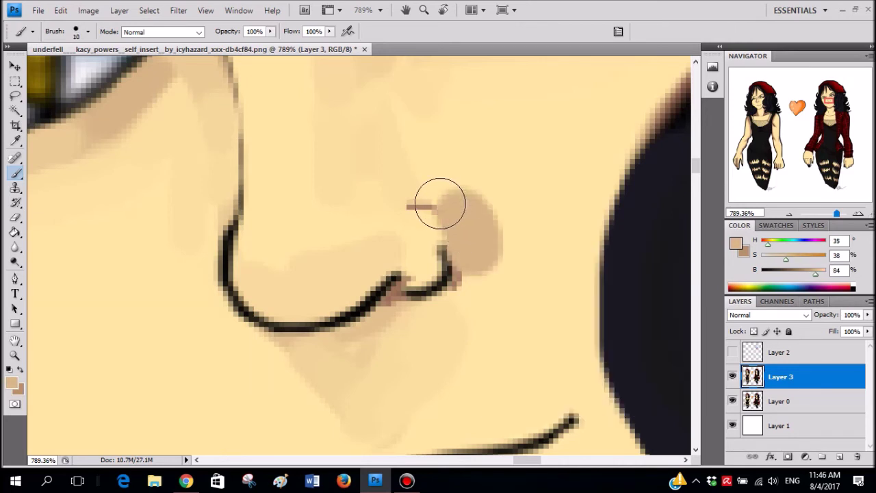
pyautogui.hotkey('ctrl', 'z')
# - Set the brush to 8 px and paint soft tan shading from the nostril's outer edge towards the mouth corner using sampled skin tones
pyautogui.rightClick(487, 199)
pyautogui.moveTo(510, 223)
pyautogui.mouseDown()
pyautogui.moveTo(472, 266)
pyautogui.moveTo(442, 195)
pyautogui.mouseUp()
pyautogui.press('Return')
pyautogui.keyDown('alt'); pyautogui.click(472, 239); pyautogui.keyUp('alt')
pyautogui.keyDown('alt'); pyautogui.click(440, 153); pyautogui.keyUp('alt')
pyautogui.moveTo(429, 162)
pyautogui.mouseDown()
pyautogui.moveTo(457, 176)
pyautogui.moveTo(512, 242)
pyautogui.mouseUp()
pyautogui.moveTo(429, 182)
pyautogui.mouseDown()
pyautogui.moveTo(489, 310)
pyautogui.moveTo(477, 306)
pyautogui.moveTo(525, 300)
pyautogui.mouseUp()
pyautogui.keyDown('alt'); pyautogui.click(497, 274); pyautogui.keyUp('alt')
pyautogui.moveTo(483, 251); pyautogui.dragTo(543, 336)
# - Blend the fold shading between nostril and mouth corner into the cheek with sampled lighter skin tones
pyautogui.keyDown('alt'); pyautogui.click(554, 347); pyautogui.keyUp('alt')
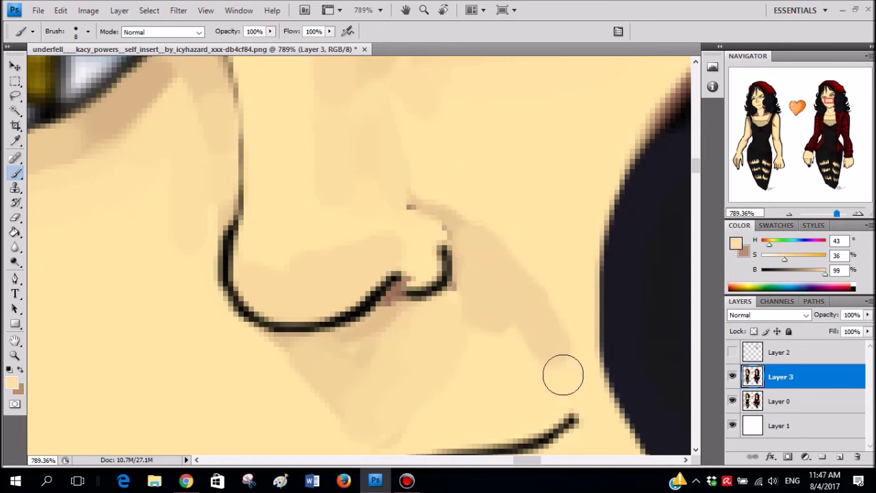
pyautogui.moveTo(561, 372); pyautogui.dragTo(518, 356)
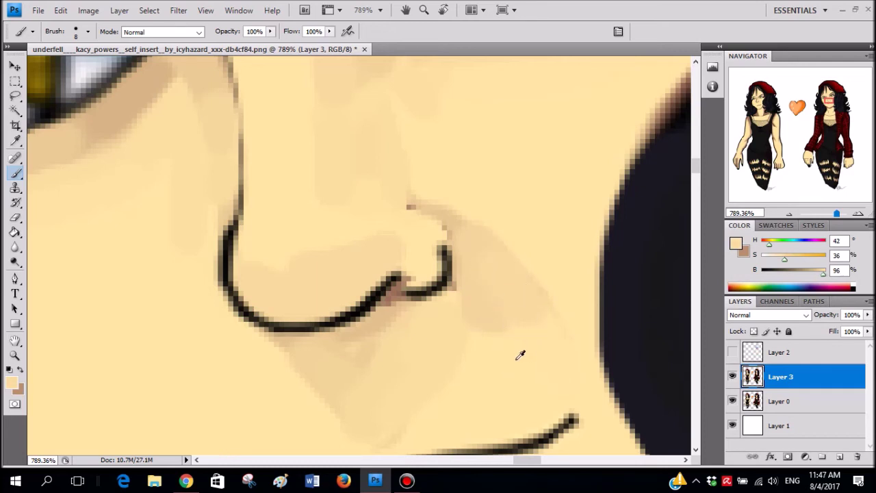
pyautogui.keyDown('alt'); pyautogui.click(515, 283); pyautogui.keyUp('alt')
pyautogui.keyDown('alt'); pyautogui.click(479, 308); pyautogui.keyUp('alt')
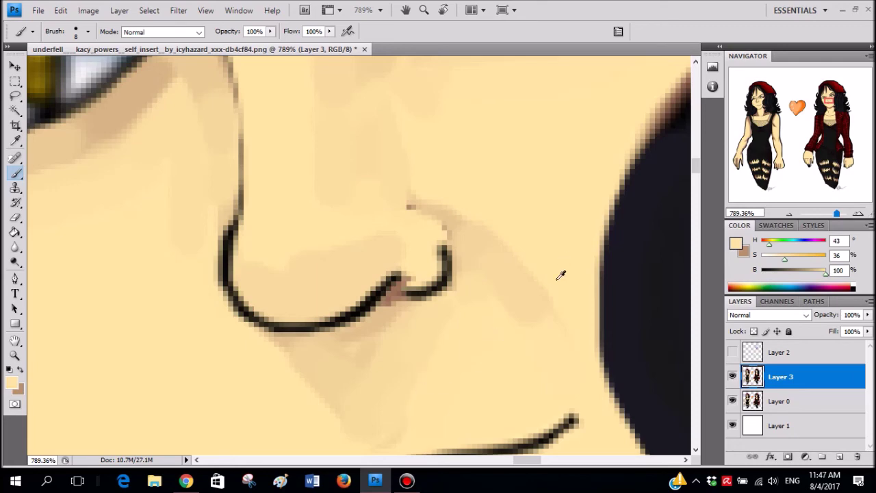
# - Soften the shading on the cheek between the eye and the jawline with sampled skin tones
pyautogui.scroll(-14, 563, 257)
pyautogui.scroll(10, 520, 256)
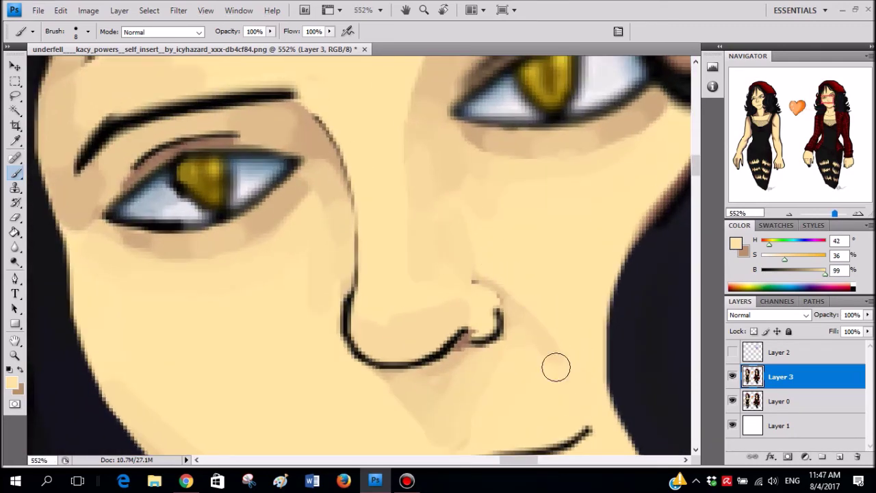
pyautogui.scroll(-5, 491, 266)
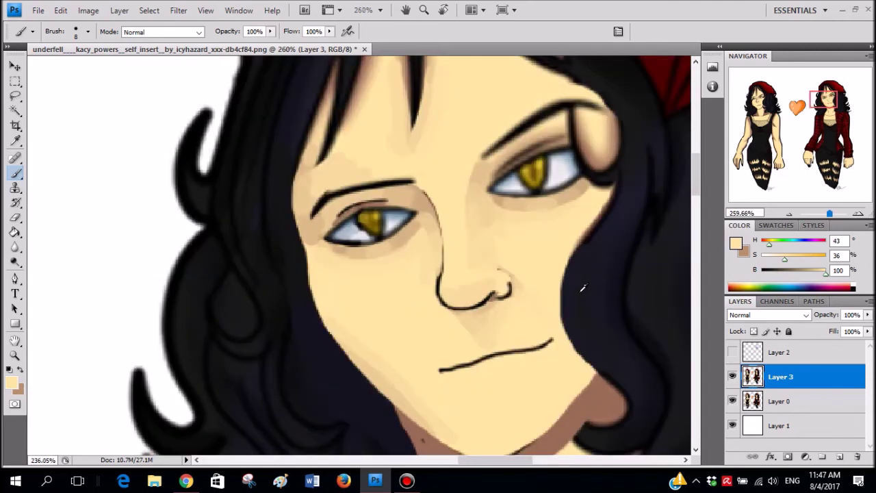
pyautogui.scroll(-4, 583, 218)
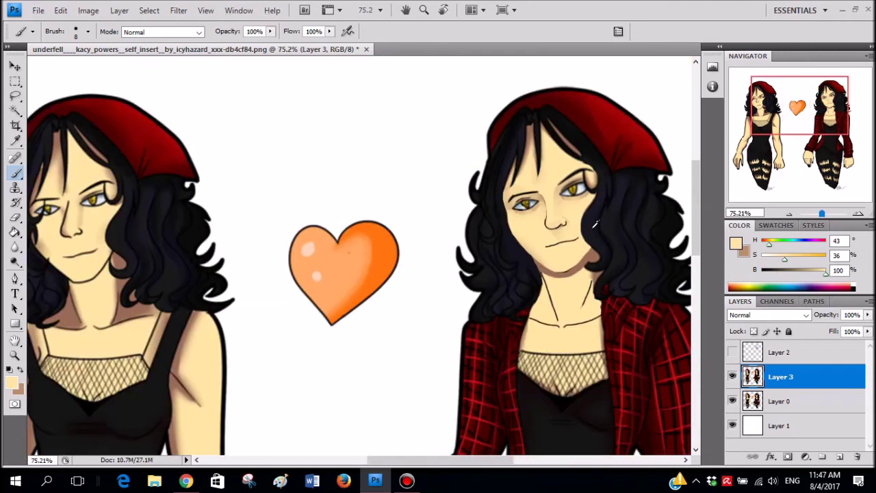
pyautogui.scroll(6, 547, 253)
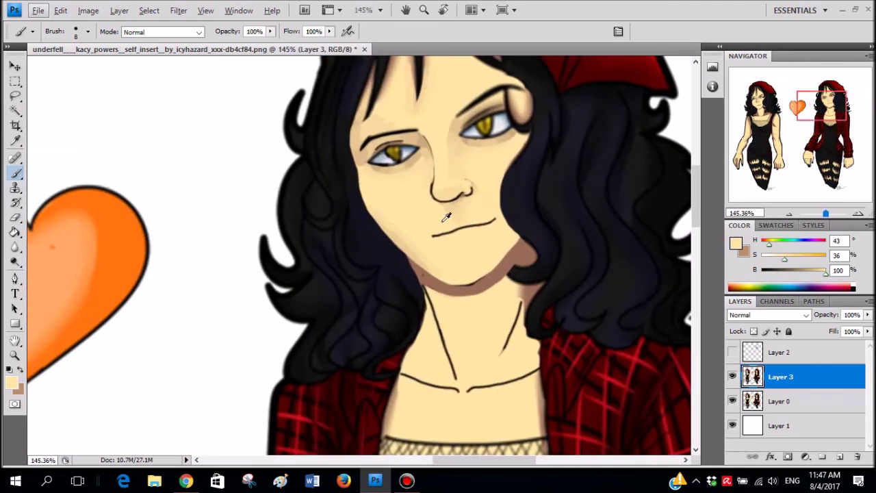
pyautogui.moveTo(402, 186); pyautogui.dragTo(406, 180)
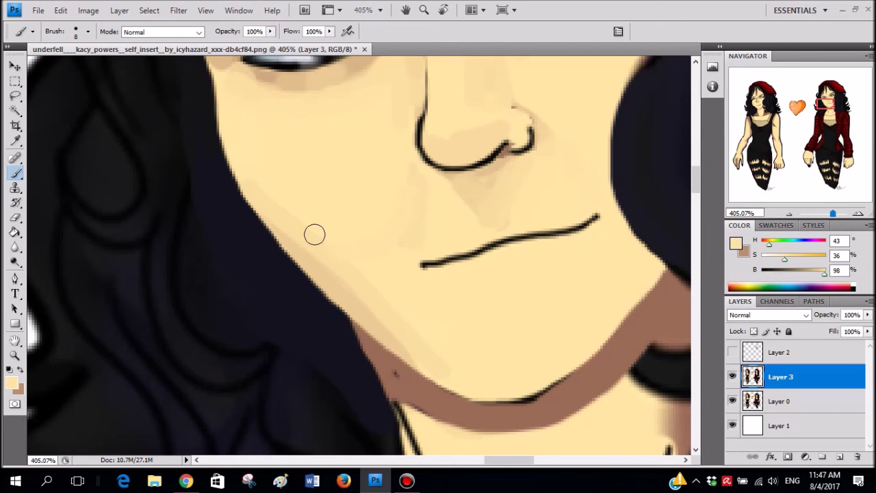
pyautogui.keyDown('alt'); pyautogui.click(398, 165); pyautogui.keyUp('alt')
# - Examine the nose and cheek shading of the plaid-jacket figure up close and against the whole drawing
pyautogui.scroll(-5, 405, 263)
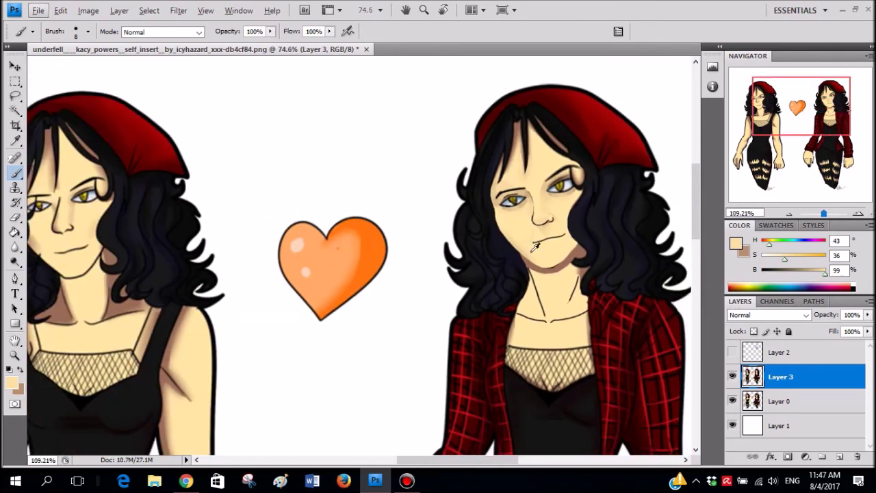
pyautogui.scroll(4, 553, 250)
pyautogui.scroll(2, 553, 250)
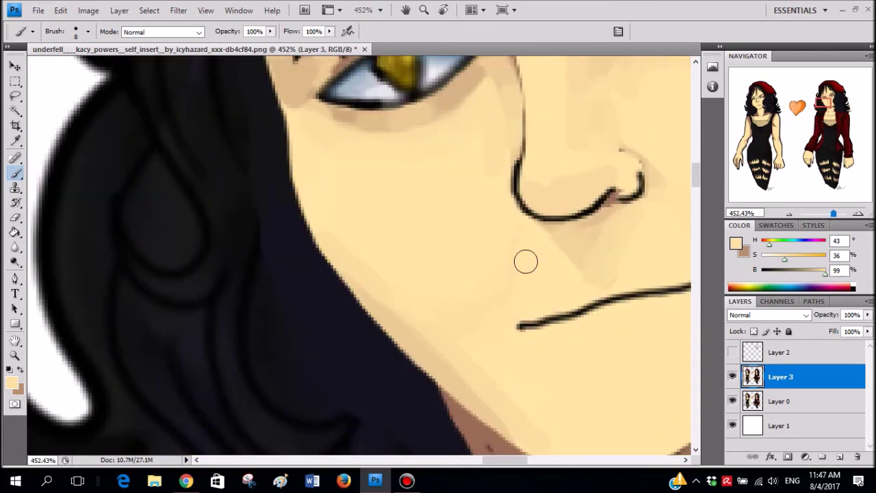
pyautogui.scroll(-6, 618, 260)
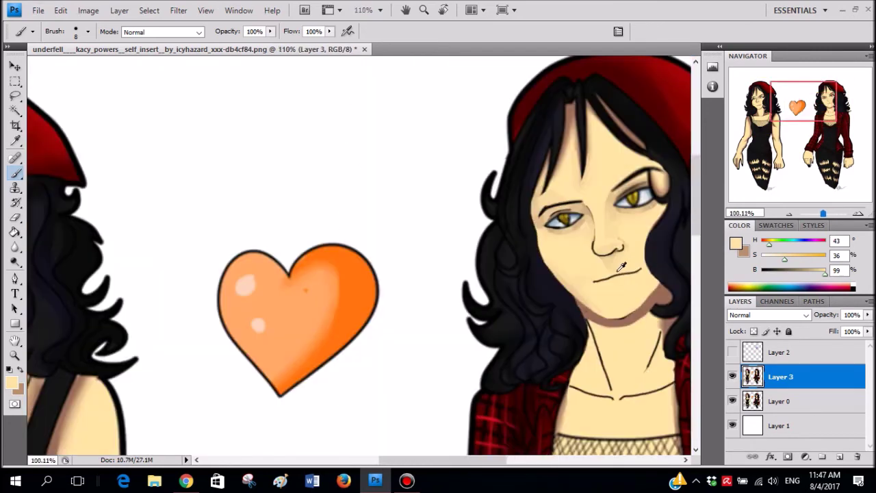
pyautogui.hscroll(2, 619, 275)
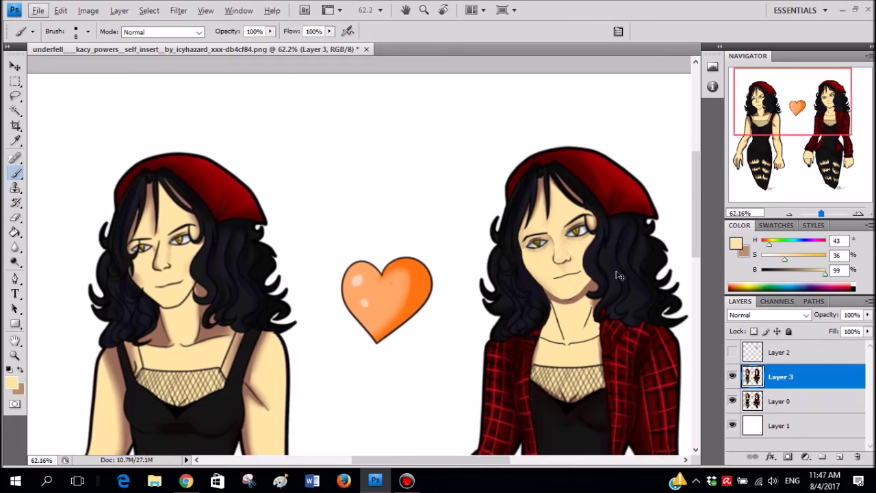
pyautogui.scroll(5, 619, 275)
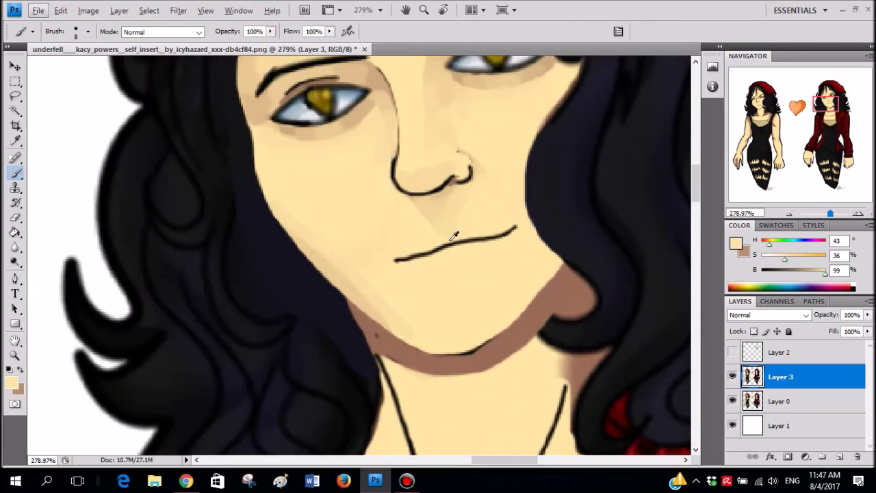
pyautogui.scroll(1, 452, 235)
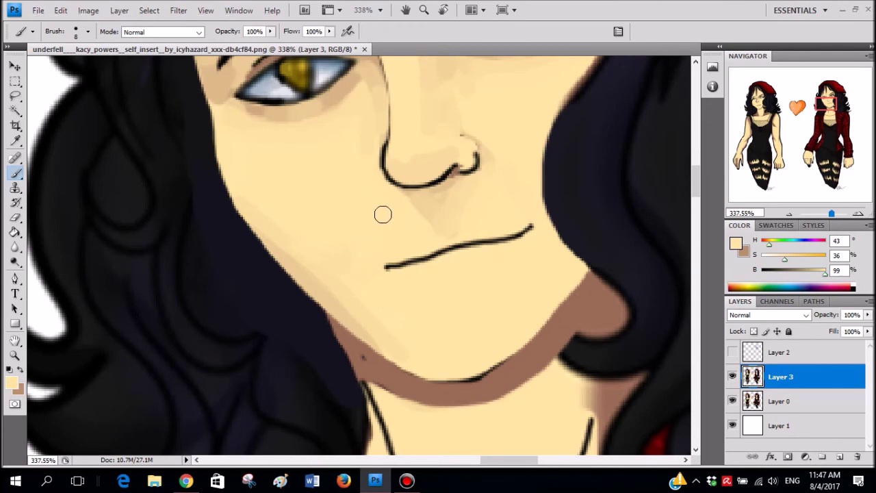
pyautogui.scroll(-6, 390, 201)
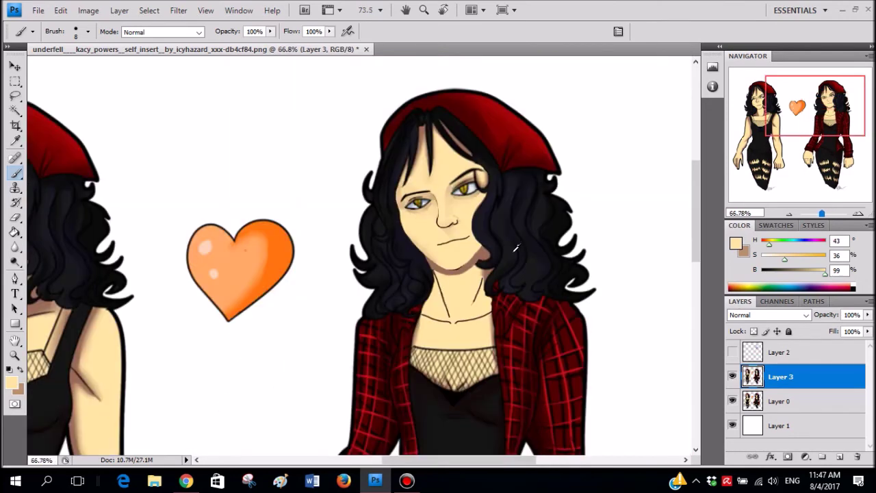
pyautogui.scroll(6, 457, 261)
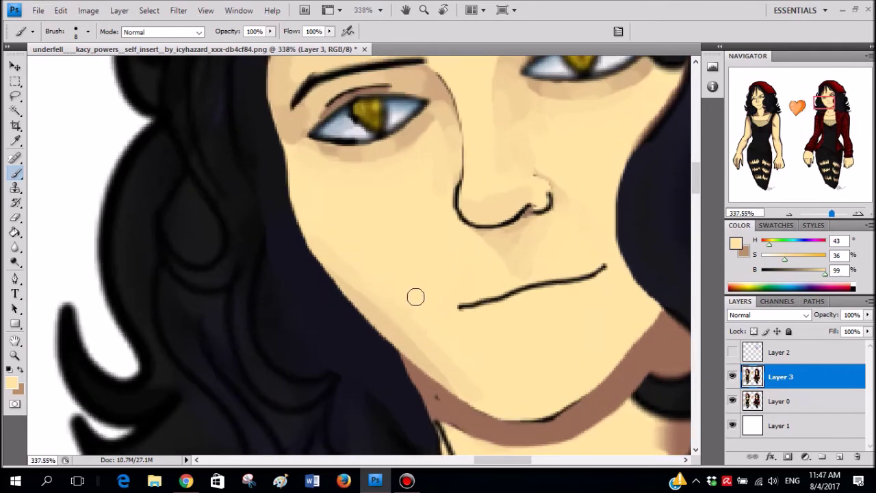
# - Try a brown shadow stroke below the mouth line using the sampled neck-shadow colour, and undo it
pyautogui.keyDown('alt'); pyautogui.click(593, 407); pyautogui.keyUp('alt')
pyautogui.scroll(2, 565, 314)
pyautogui.rightClick(526, 298)
pyautogui.moveTo(547, 312); pyautogui.dragTo(545, 311)
pyautogui.moveTo(463, 324)
pyautogui.mouseDown()
pyautogui.moveTo(559, 308)
pyautogui.moveTo(580, 289)
pyautogui.moveTo(485, 318)
pyautogui.moveTo(516, 311)
pyautogui.mouseUp()
pyautogui.hotkey('ctrl', 'z')
pyautogui.hotkey('ctrl', 'z')
# - Paint a curved tan shadow below the mouth line with an 8 px brush, resampling skin tones for the strokes
pyautogui.rightClick(497, 315)
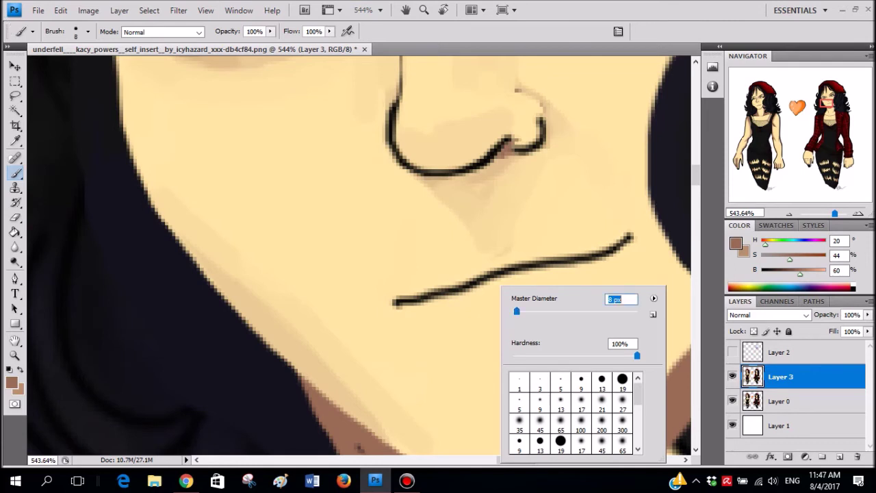
pyautogui.moveTo(453, 331)
pyautogui.mouseDown()
pyautogui.moveTo(568, 303)
pyautogui.moveTo(587, 287)
pyautogui.moveTo(481, 328)
pyautogui.moveTo(456, 328)
pyautogui.moveTo(559, 311)
pyautogui.moveTo(464, 336)
pyautogui.moveTo(571, 309)
pyautogui.moveTo(543, 319)
pyautogui.moveTo(449, 329)
pyautogui.moveTo(587, 294)
pyautogui.mouseUp()
pyautogui.keyDown('alt'); pyautogui.click(590, 289); pyautogui.keyUp('alt')
pyautogui.keyDown('alt'); pyautogui.click(604, 277); pyautogui.keyUp('alt')
pyautogui.keyDown('alt'); pyautogui.click(586, 288); pyautogui.keyUp('alt')
pyautogui.rightClick(484, 324)
pyautogui.write('8')
pyautogui.press('Return')
pyautogui.keyDown('alt'); pyautogui.click(452, 344); pyautogui.keyUp('alt')
pyautogui.hotkey('ctrl', 'z')
pyautogui.keyDown('alt'); pyautogui.click(584, 301); pyautogui.keyUp('alt')
pyautogui.keyDown('alt'); pyautogui.click(586, 296); pyautogui.keyUp('alt')
pyautogui.keyDown('alt'); pyautogui.click(623, 273); pyautogui.keyUp('alt')
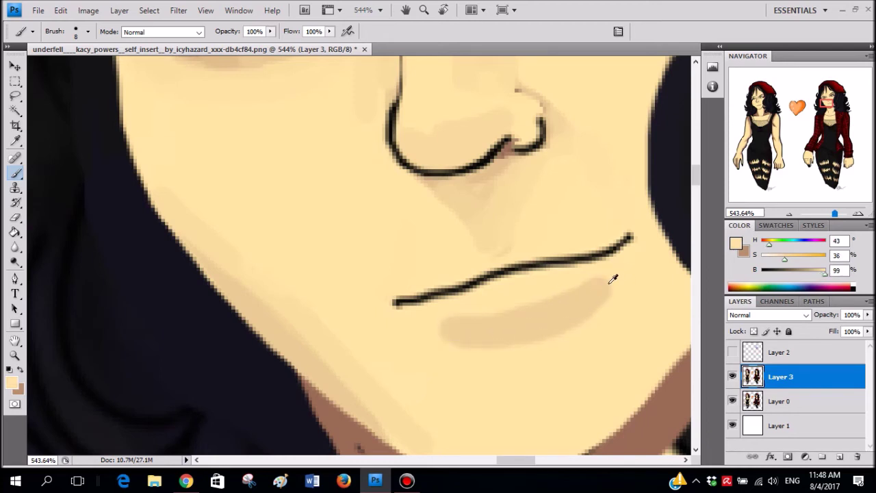
# - Blend the lower-lip shadow's ends and lower edge into the surrounding skin with sampled tones
pyautogui.keyDown('alt'); pyautogui.click(438, 331); pyautogui.keyUp('alt')
pyautogui.moveTo(444, 329)
pyautogui.mouseDown()
pyautogui.moveTo(402, 324)
pyautogui.moveTo(423, 352)
pyautogui.mouseUp()
pyautogui.keyDown('alt'); pyautogui.click(450, 334); pyautogui.keyUp('alt')
pyautogui.keyDown('alt'); pyautogui.click(395, 323); pyautogui.keyUp('alt')
pyautogui.keyDown('alt'); pyautogui.click(418, 327); pyautogui.keyUp('alt')
pyautogui.keyDown('alt'); pyautogui.click(383, 323); pyautogui.keyUp('alt')
pyautogui.moveTo(626, 278)
pyautogui.mouseDown()
pyautogui.moveTo(585, 316)
pyautogui.moveTo(481, 348)
pyautogui.moveTo(400, 327)
pyautogui.mouseUp()
pyautogui.keyDown('alt'); pyautogui.click(453, 330); pyautogui.keyUp('alt')
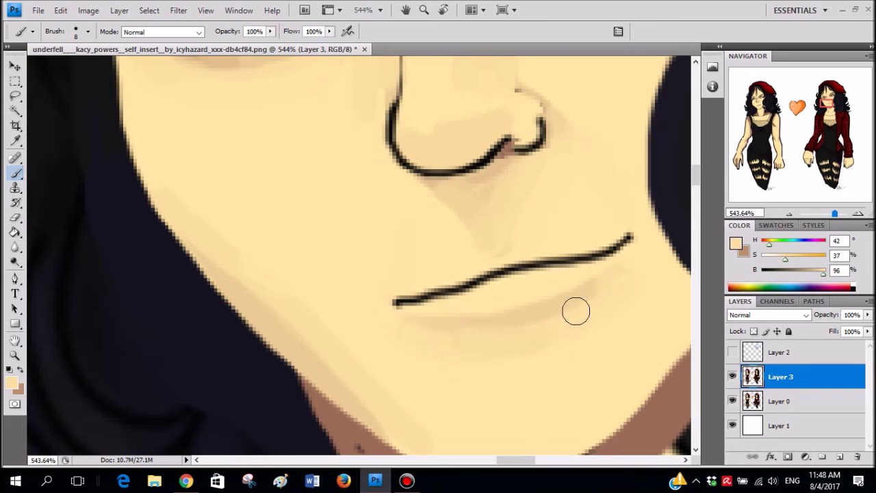
pyautogui.keyDown('alt'); pyautogui.click(610, 290); pyautogui.keyUp('alt')
# - Check the lower-lip shading on the whole face, and undo all of its strokes
pyautogui.scroll(-5, 610, 294)
pyautogui.scroll(-3, 609, 299)
pyautogui.moveTo(610, 299); pyautogui.dragTo(548, 294)
pyautogui.scroll(5, 544, 294)
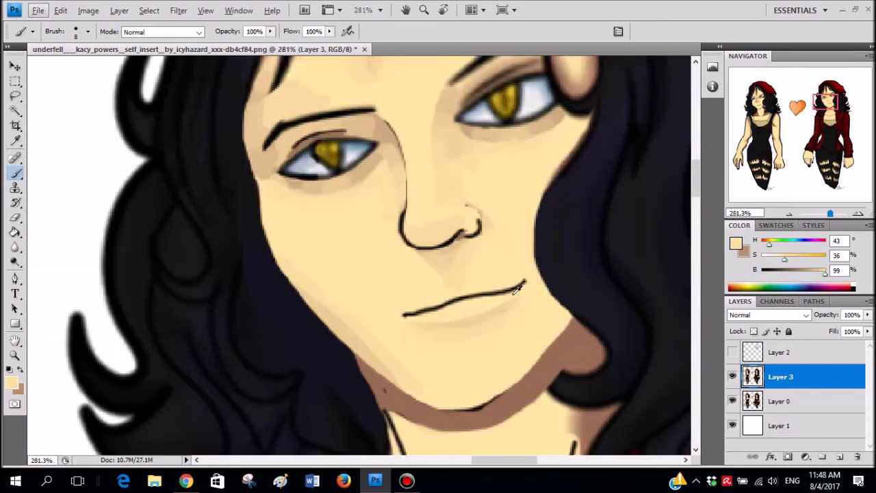
pyautogui.scroll(3, 491, 313)
pyautogui.hotkey('ctrl', 'alt', 'z')
pyautogui.hotkey('ctrl', 'alt', 'z')
pyautogui.hotkey('ctrl', 'alt', 'z')
pyautogui.hotkey('ctrl', 'alt', 'z')
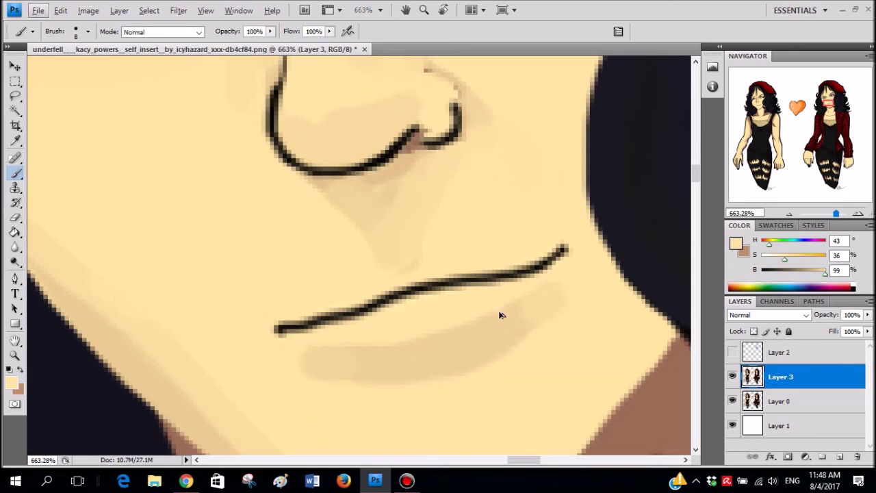
pyautogui.hotkey('ctrl', 'z')
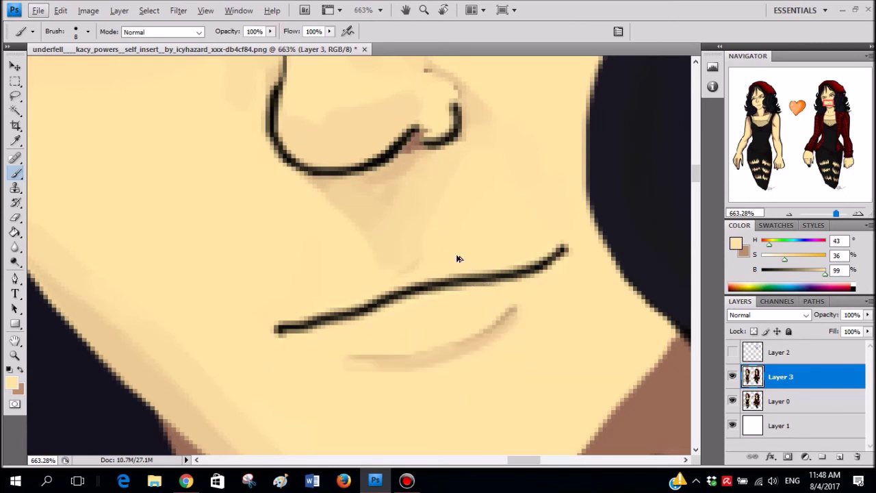
pyautogui.scroll(-2, 570, 333)
pyautogui.hotkey('ctrl', 'alt', 'z')
# - Sample the tan jaw shading and repaint a curved shadow below the mouth line with the 8 px brush
pyautogui.keyDown('alt'); pyautogui.click(641, 363); pyautogui.keyUp('alt')
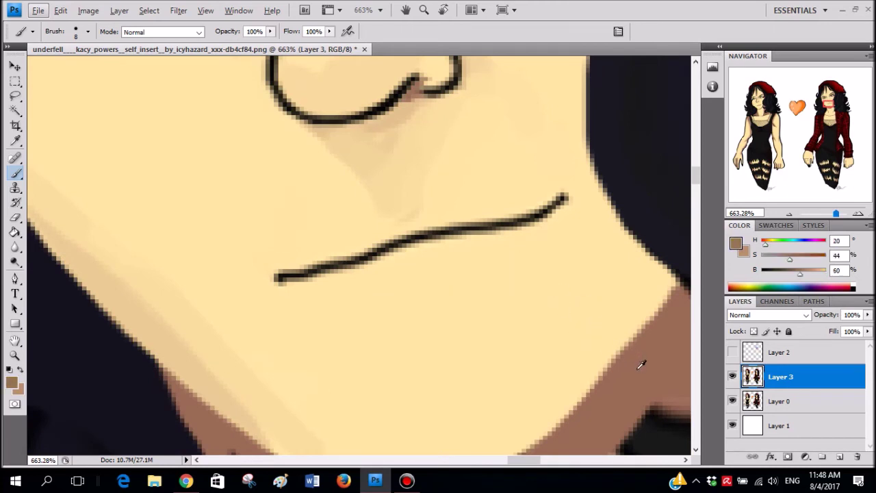
pyautogui.keyDown('alt'); pyautogui.click(167, 319); pyautogui.keyUp('alt')
pyautogui.moveTo(369, 307)
pyautogui.mouseDown()
pyautogui.moveTo(426, 303)
pyautogui.moveTo(517, 256)
pyautogui.mouseUp()
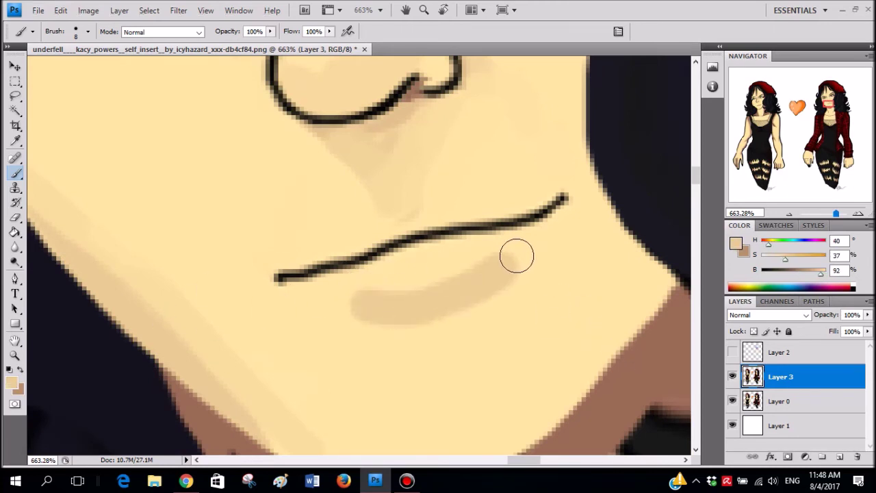
pyautogui.moveTo(338, 299)
pyautogui.mouseDown()
pyautogui.moveTo(534, 256)
pyautogui.moveTo(565, 226)
pyautogui.mouseUp()
# - Blend the new lower-lip shadow into the chin and mouth corners with sampled lighter skin tones, and check the result on the figure
pyautogui.keyDown('alt'); pyautogui.click(545, 242); pyautogui.keyUp('alt')
pyautogui.click(548, 235)
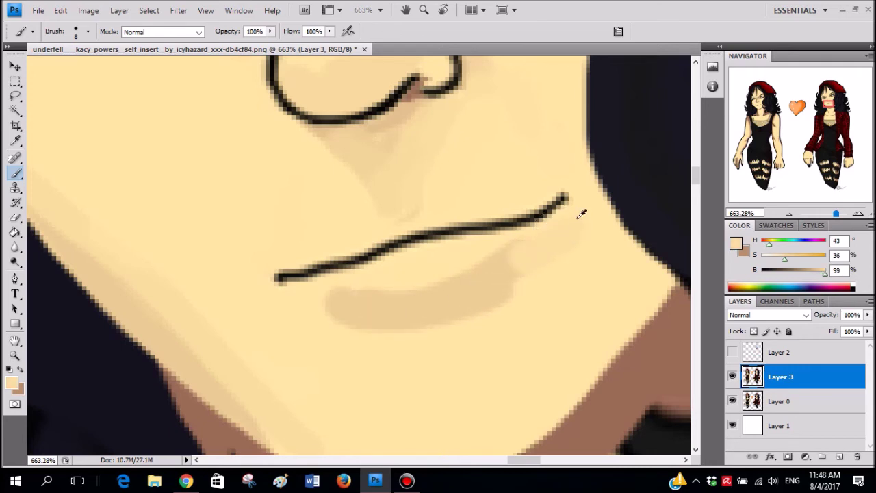
pyautogui.keyDown('alt'); pyautogui.click(576, 219); pyautogui.keyUp('alt')
pyautogui.moveTo(510, 277); pyautogui.dragTo(501, 285)
pyautogui.moveTo(392, 336)
pyautogui.mouseDown()
pyautogui.moveTo(336, 323)
pyautogui.moveTo(326, 303)
pyautogui.moveTo(369, 319)
pyautogui.moveTo(477, 301)
pyautogui.mouseUp()
pyautogui.keyDown('alt'); pyautogui.click(328, 303); pyautogui.keyUp('alt')
pyautogui.keyDown('alt'); pyautogui.click(496, 276); pyautogui.keyUp('alt')
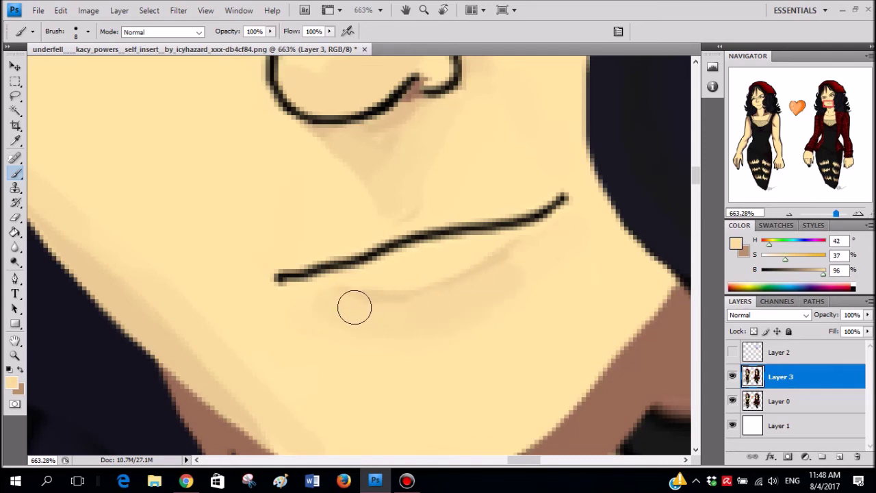
pyautogui.keyDown('alt'); pyautogui.click(564, 245); pyautogui.keyUp('alt')
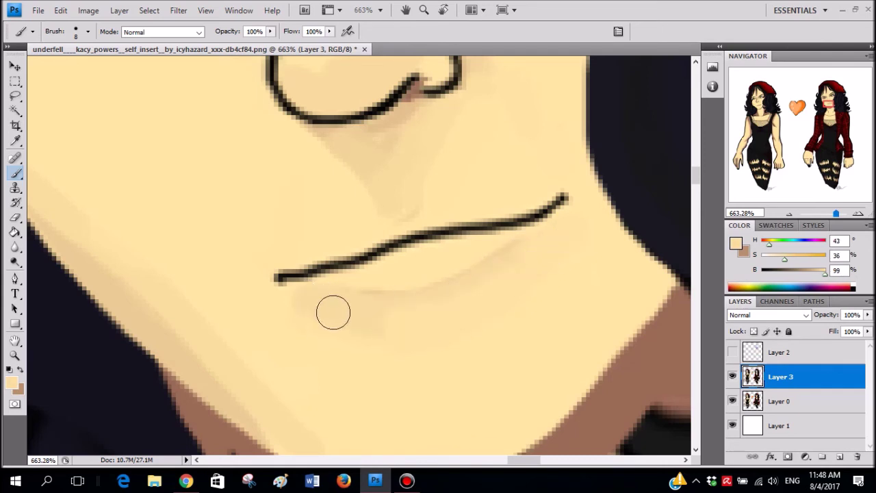
pyautogui.scroll(-4, 538, 288)
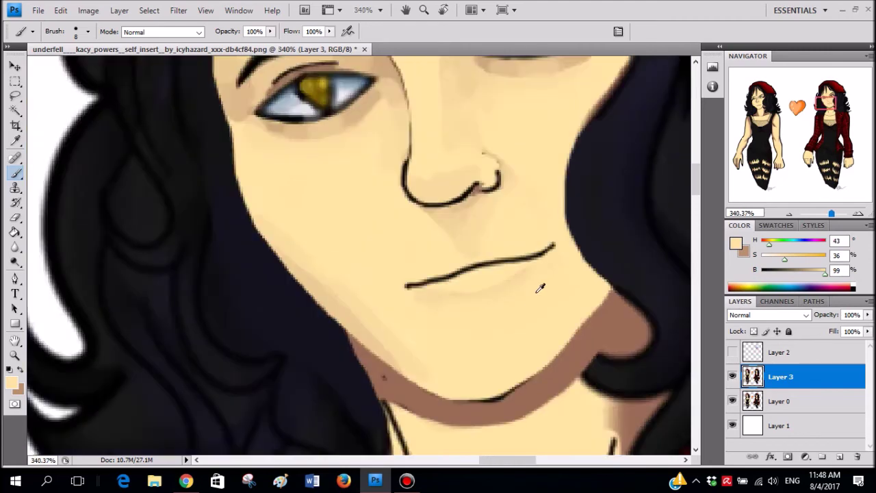
pyautogui.scroll(-5, 540, 288)
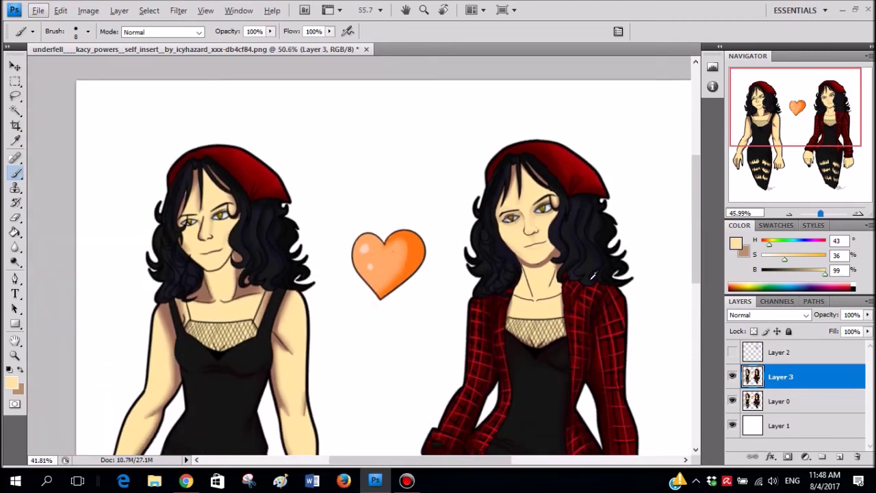
# - Examine the facial shading of the plaid-jacket character up close around the eyes and against the whole figures
pyautogui.scroll(-2, 587, 264)
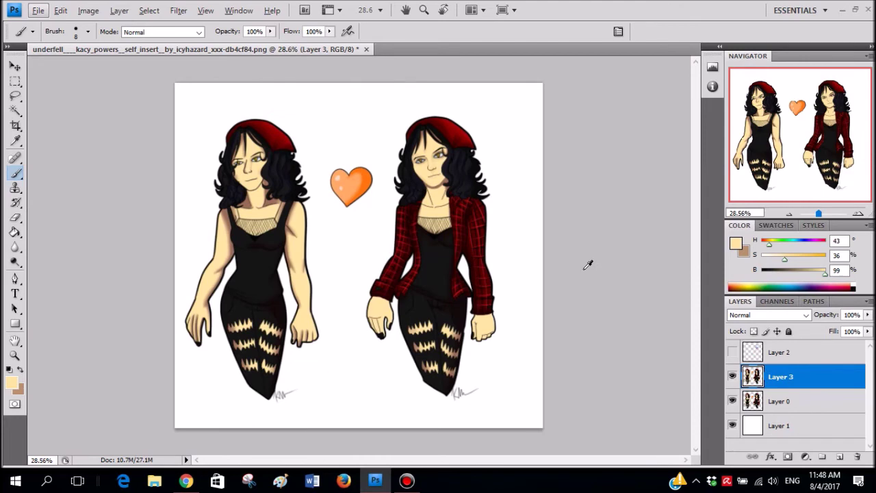
pyautogui.scroll(3, 532, 147)
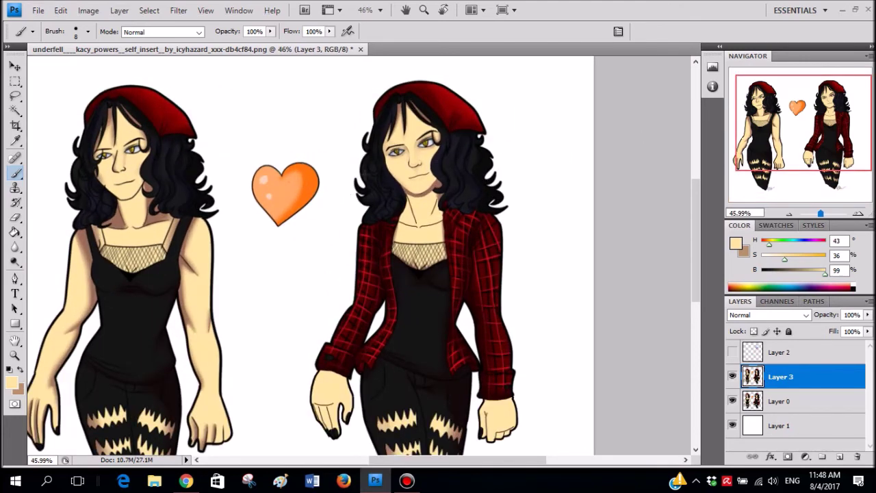
pyautogui.scroll(1, 355, 176)
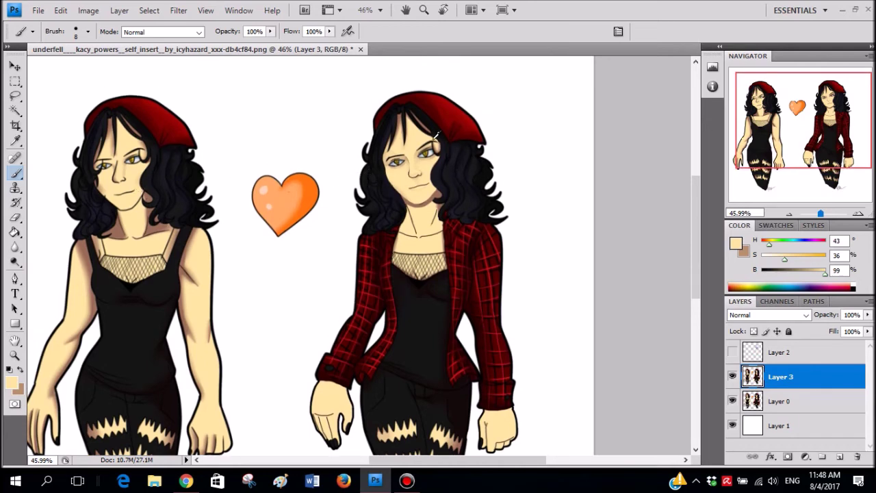
pyautogui.scroll(5, 444, 144)
pyautogui.scroll(2, 405, 187)
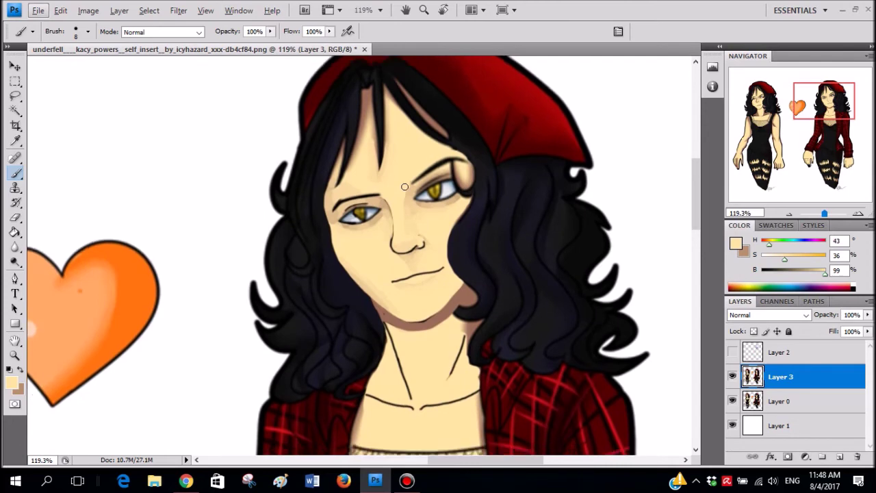
pyautogui.scroll(6, 404, 187)
pyautogui.keyDown('alt'); pyautogui.click(330, 174); pyautogui.keyUp('alt')
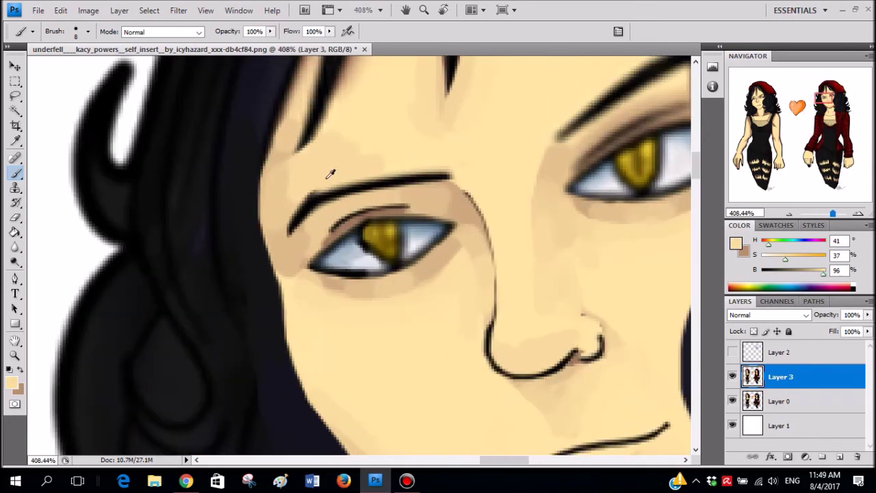
pyautogui.scroll(-8, 294, 198)
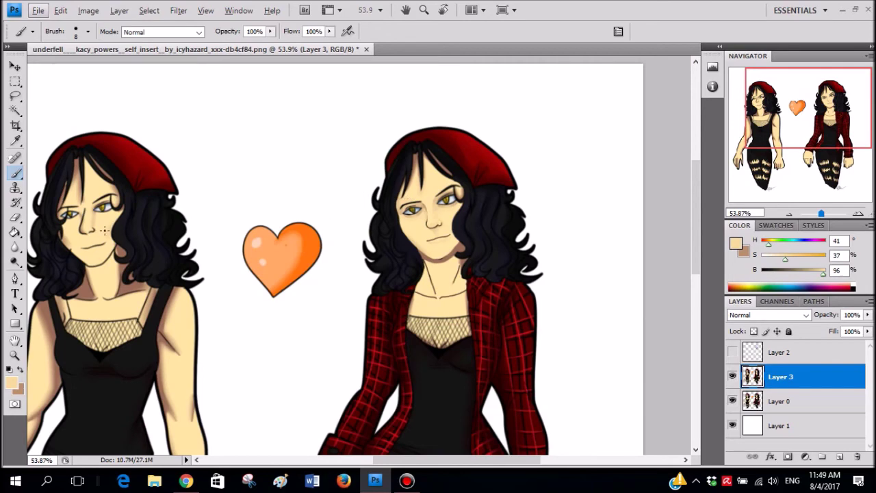
# - Lower the light skin color's saturation to 22% and paint a soft pale highlight down the bridge of the nose
pyautogui.scroll(10, 397, 207)
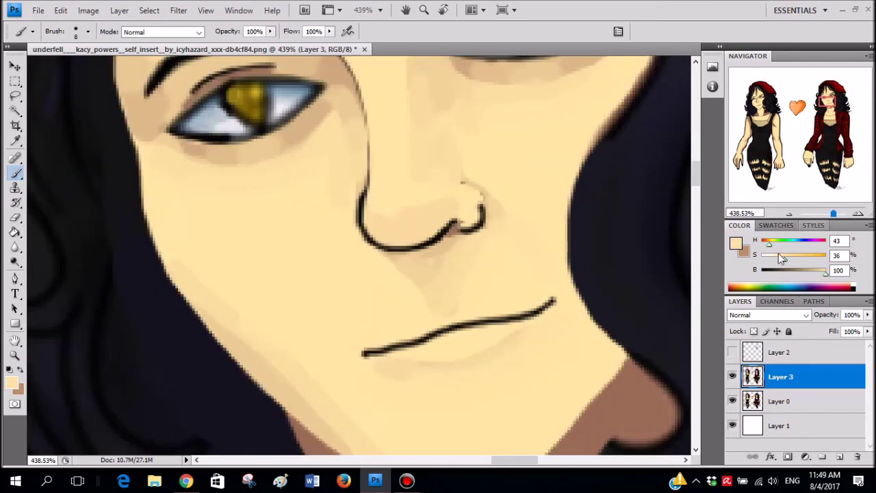
pyautogui.click(776, 256)
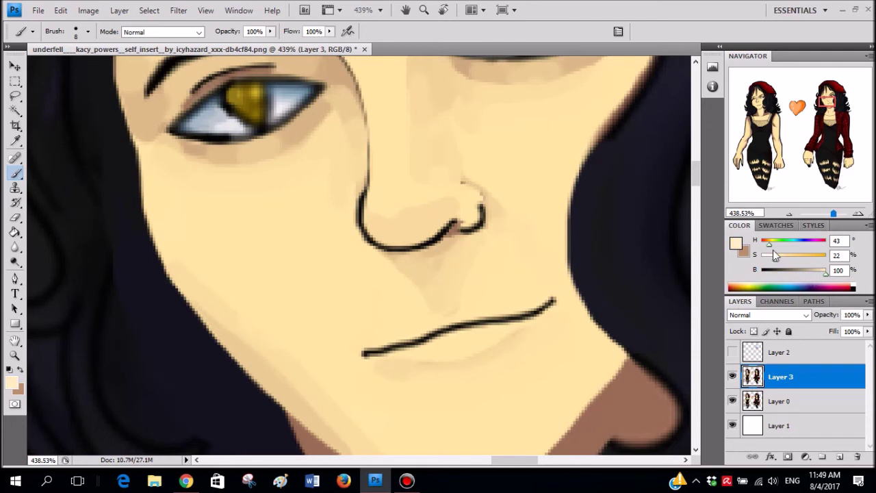
pyautogui.scroll(3, 403, 187)
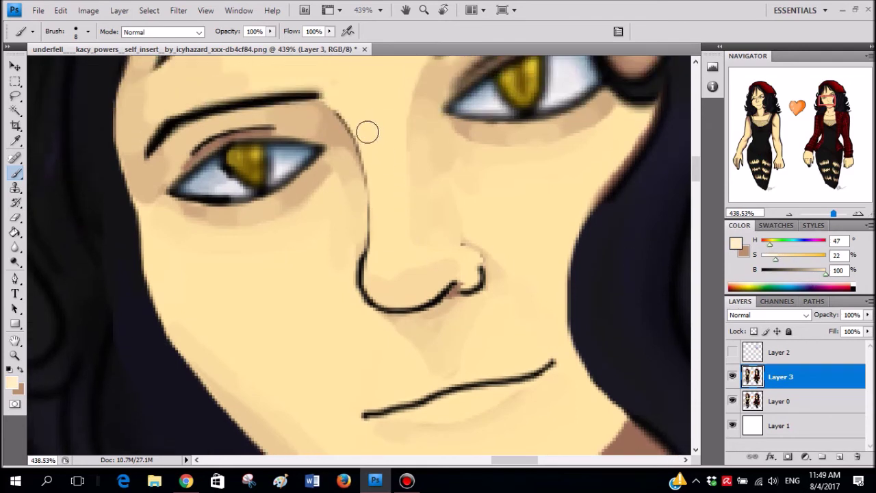
pyautogui.moveTo(368, 129); pyautogui.dragTo(383, 186)
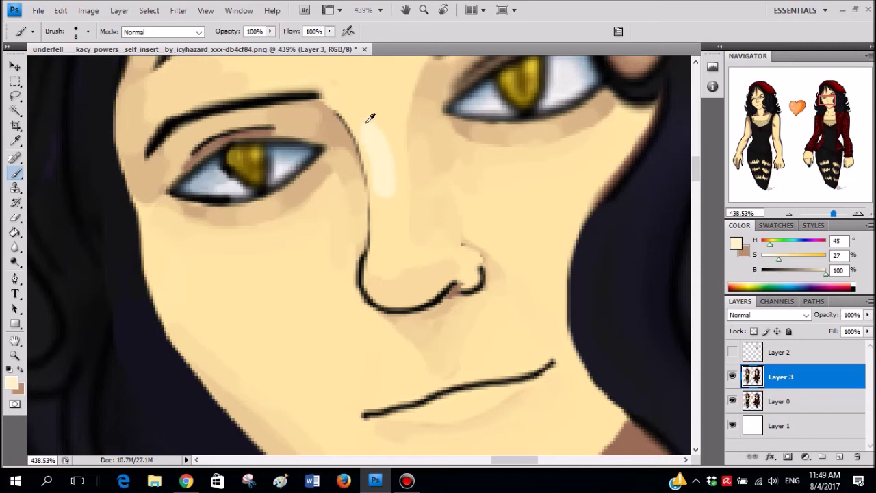
pyautogui.moveTo(372, 128)
pyautogui.mouseDown()
pyautogui.moveTo(386, 212)
pyautogui.moveTo(385, 197)
pyautogui.mouseUp()
pyautogui.scroll(-4, 551, 221)
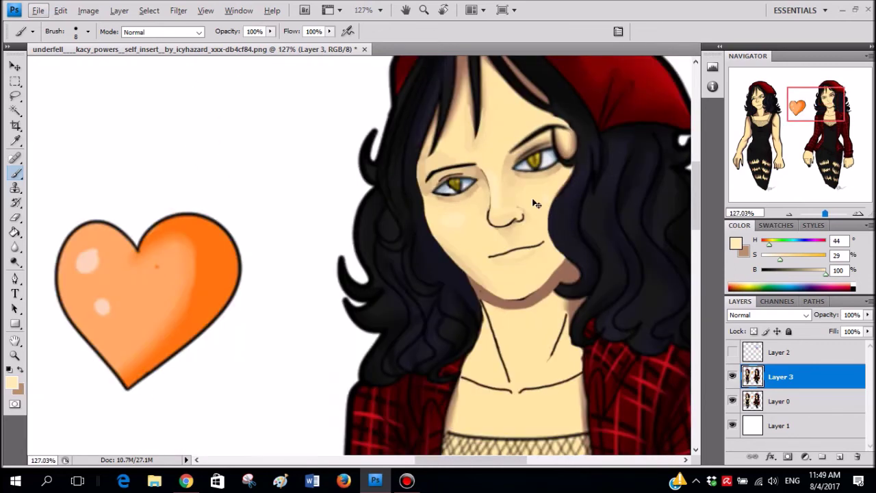
# - Paint pale highlights on the cheeks and blend their edges into the surrounding skin with sampled tones
pyautogui.scroll(3, 402, 214)
pyautogui.scroll(2, 402, 214)
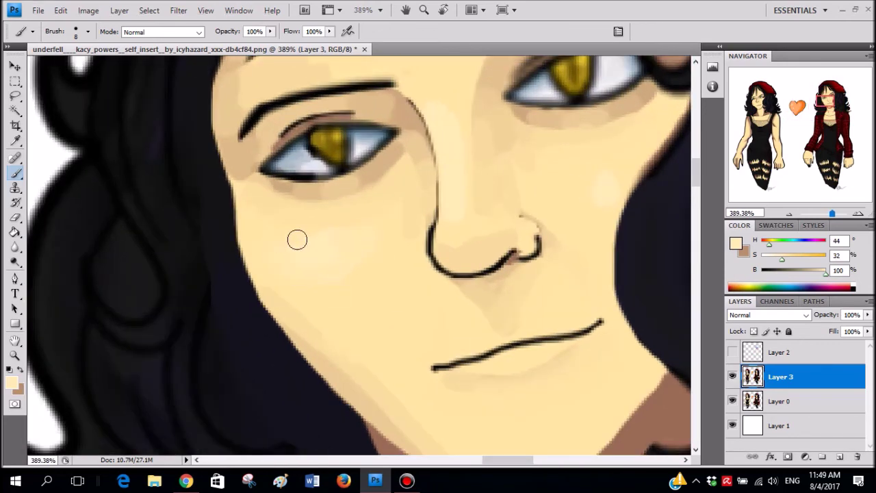
pyautogui.moveTo(322, 262); pyautogui.dragTo(281, 282)
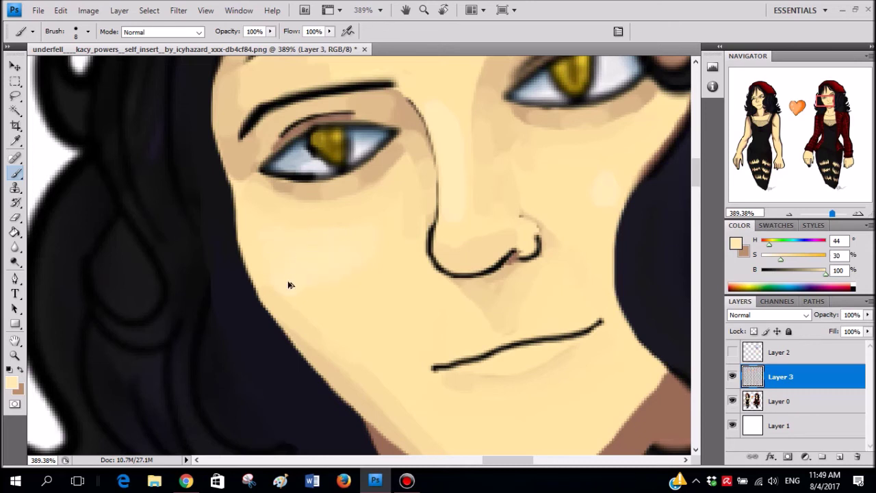
pyautogui.keyDown('alt'); pyautogui.click(281, 261); pyautogui.keyUp('alt')
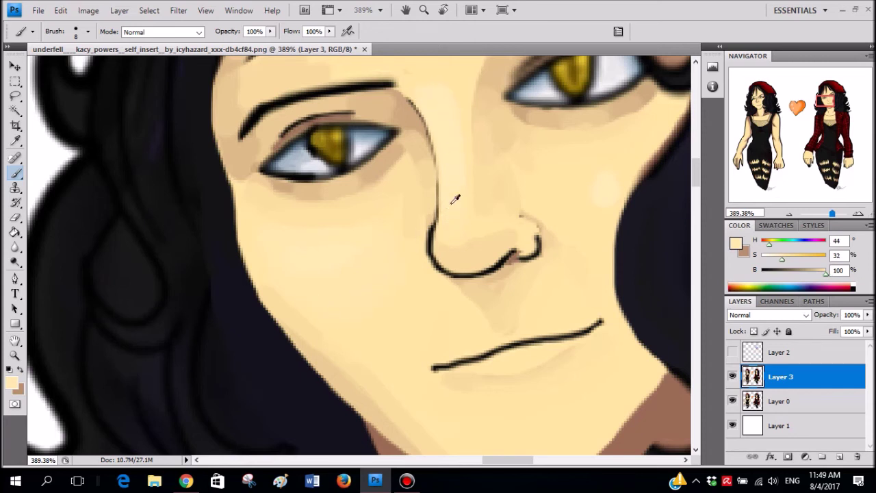
# - Shade the skin between the eyebrows above the nose bridge, blending the shadow with sampled light and darker skin tones
pyautogui.keyDown('alt'); pyautogui.click(399, 72); pyautogui.keyUp('alt')
pyautogui.scroll(6, 463, 81)
pyautogui.keyDown('alt'); pyautogui.click(490, 162); pyautogui.keyUp('alt')
pyautogui.moveTo(469, 168)
pyautogui.mouseDown()
pyautogui.moveTo(465, 180)
pyautogui.moveTo(395, 189)
pyautogui.moveTo(416, 197)
pyautogui.mouseUp()
pyautogui.keyDown('alt'); pyautogui.click(410, 148); pyautogui.keyUp('alt')
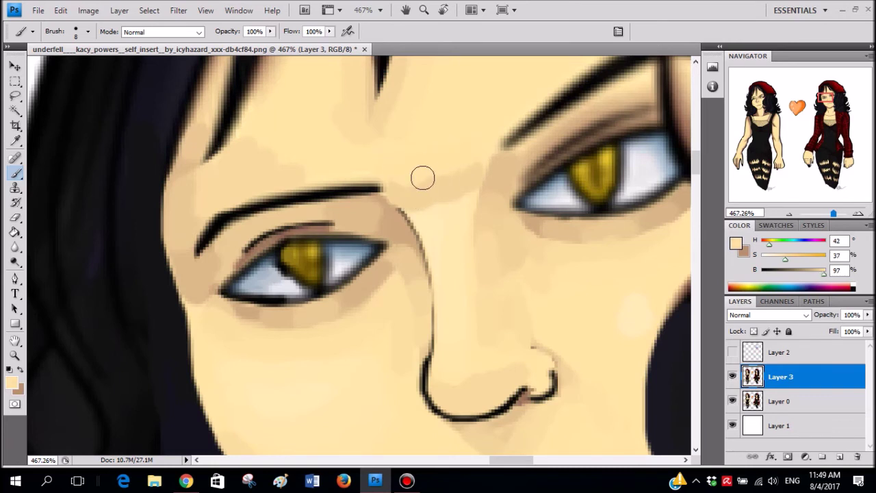
pyautogui.keyDown('alt'); pyautogui.click(420, 195); pyautogui.keyUp('alt')
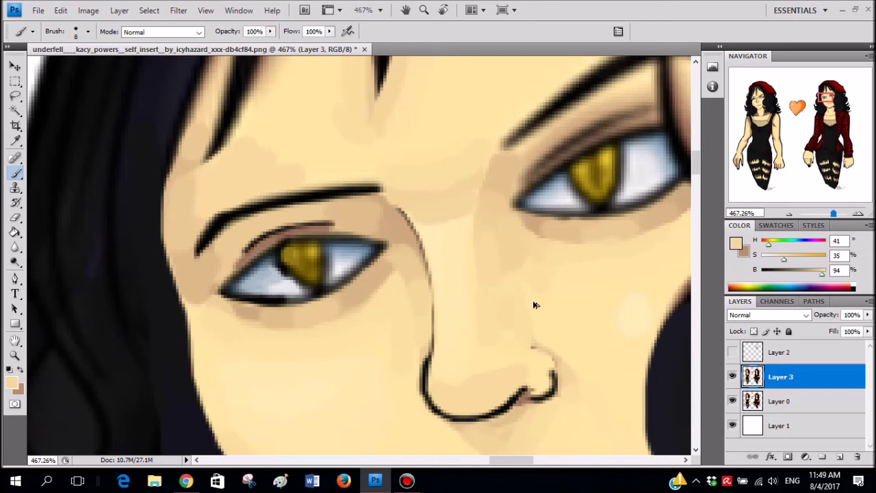
pyautogui.keyDown('alt'); pyautogui.click(432, 223); pyautogui.keyUp('alt')
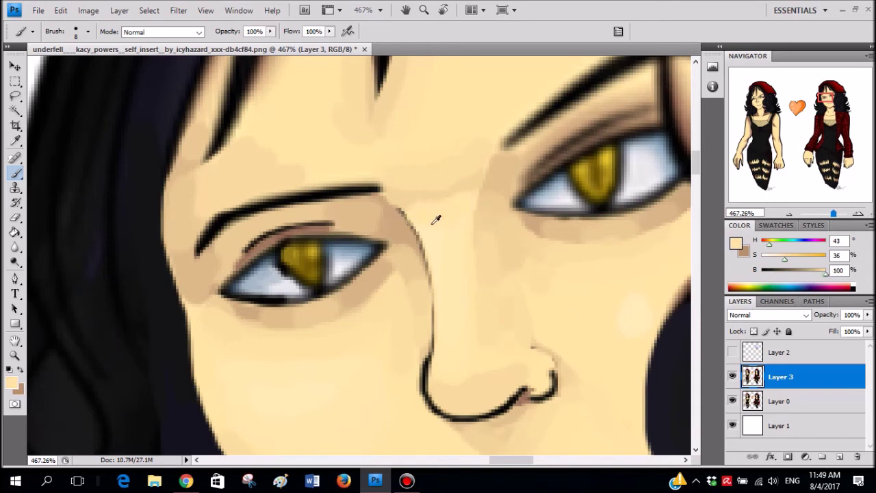
pyautogui.keyDown('alt'); pyautogui.click(432, 223); pyautogui.keyUp('alt')
pyautogui.keyDown('alt'); pyautogui.click(462, 216); pyautogui.keyUp('alt')
pyautogui.keyDown('alt'); pyautogui.click(419, 198); pyautogui.keyUp('alt')
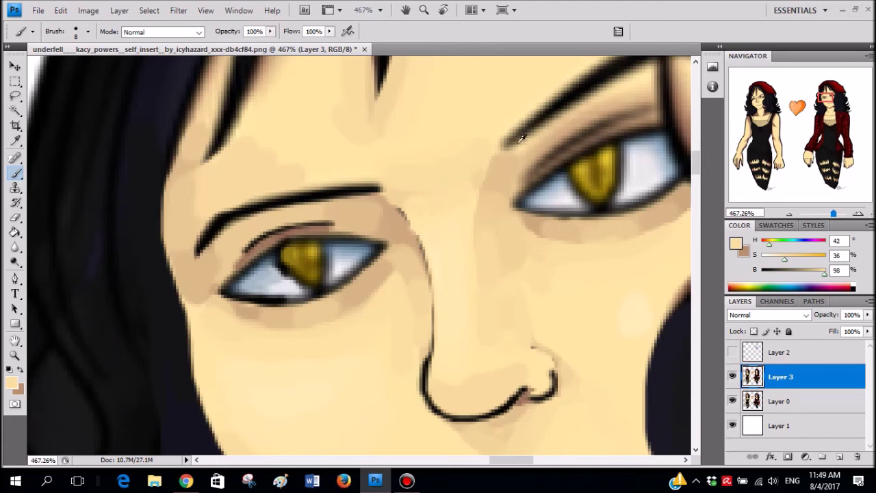
# - Soften the cheek highlights with a sampled light skin tone, and check the face against the whole figure
pyautogui.scroll(-6, 549, 181)
pyautogui.scroll(6, 549, 180)
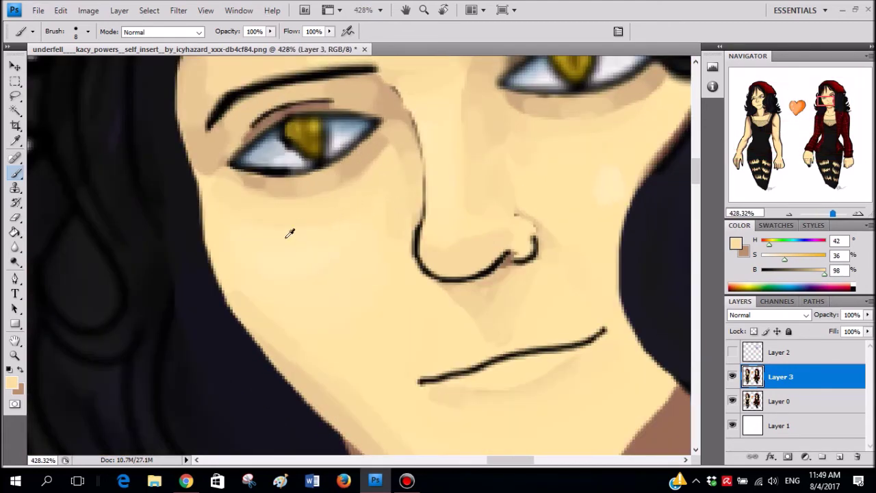
pyautogui.keyDown('alt'); pyautogui.click(287, 237); pyautogui.keyUp('alt')
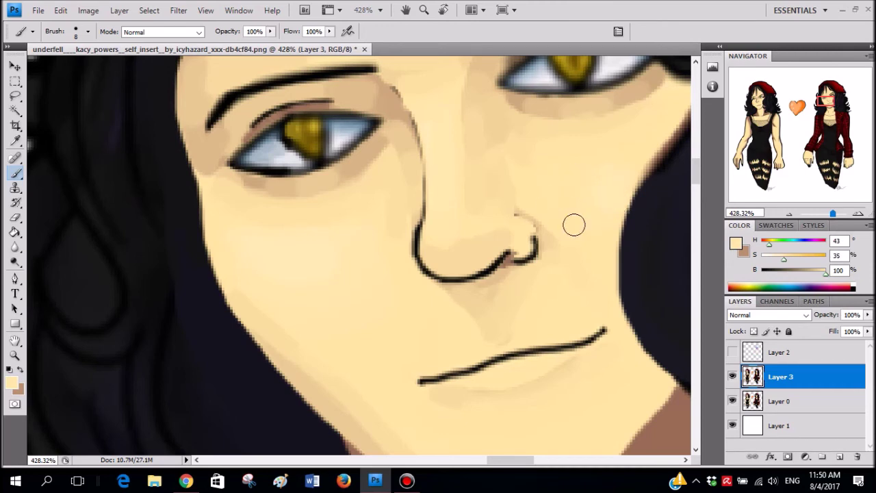
pyautogui.scroll(-8, 605, 240)
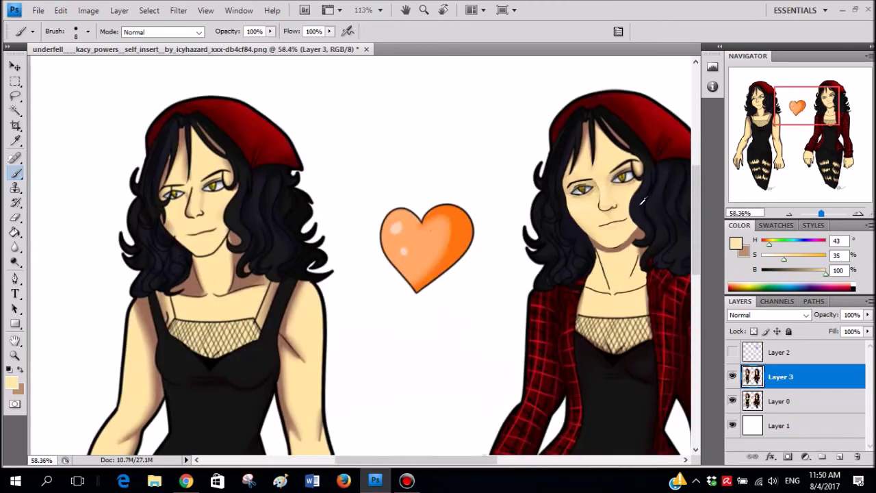
pyautogui.scroll(8, 641, 209)
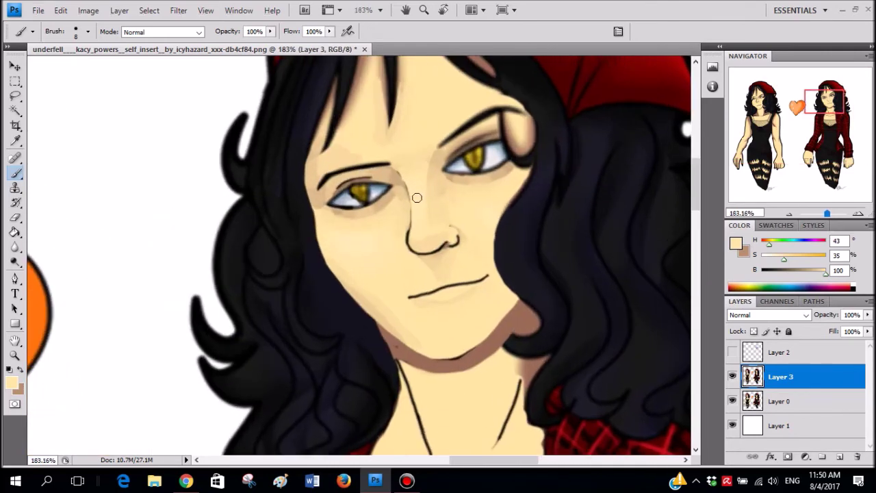
pyautogui.scroll(-6, 433, 177)
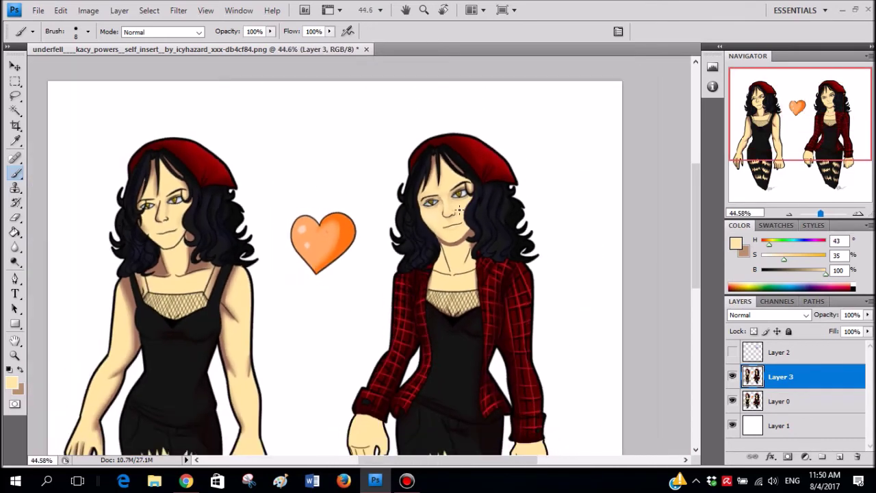
pyautogui.scroll(6, 465, 148)
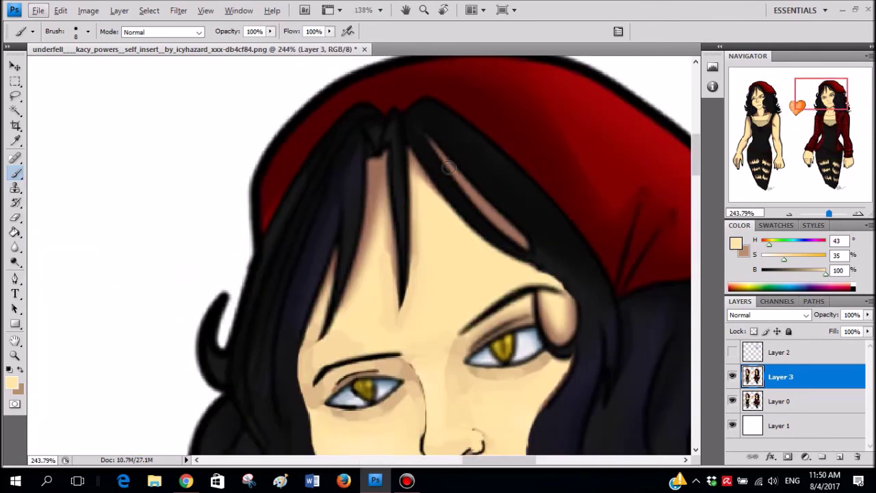
pyautogui.moveTo(469, 177)
pyautogui.mouseDown()
pyautogui.moveTo(374, 182)
pyautogui.moveTo(330, 202)
pyautogui.mouseUp()
pyautogui.hotkey('ctrl', 'z')
pyautogui.moveTo(474, 172); pyautogui.dragTo(309, 197)
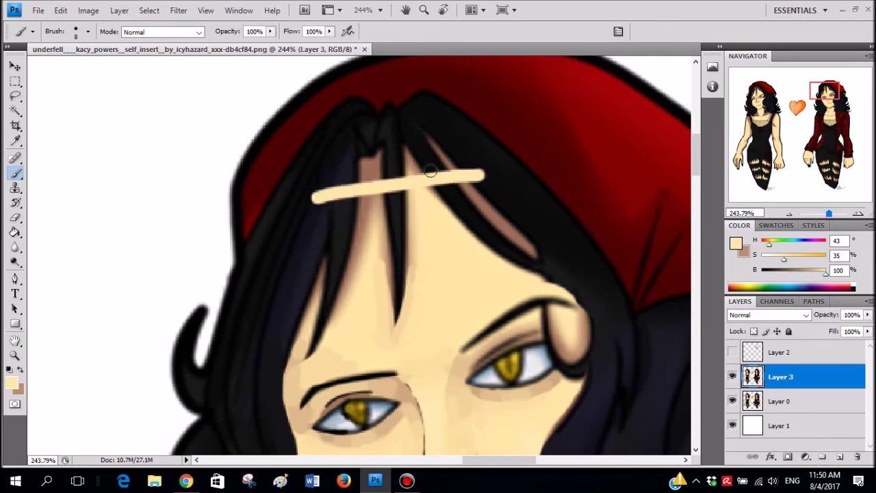
pyautogui.hotkey('ctrl', 'z')
pyautogui.moveTo(460, 166); pyautogui.dragTo(340, 209)
# - Extend the dark brown jaw shadow down the neck beside the hair, and sample the lighter brown at its edge
pyautogui.scroll(-4, 387, 212)
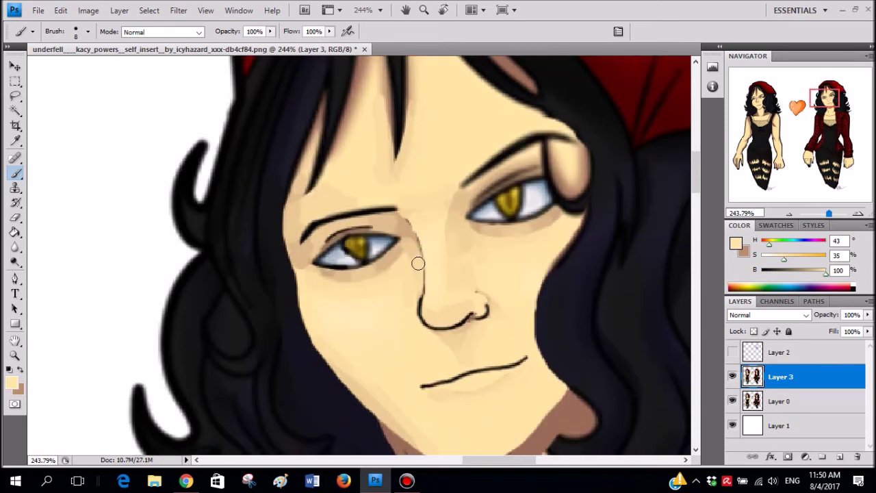
pyautogui.scroll(-4, 421, 259)
pyautogui.scroll(-4, 431, 263)
pyautogui.scroll(4, 455, 248)
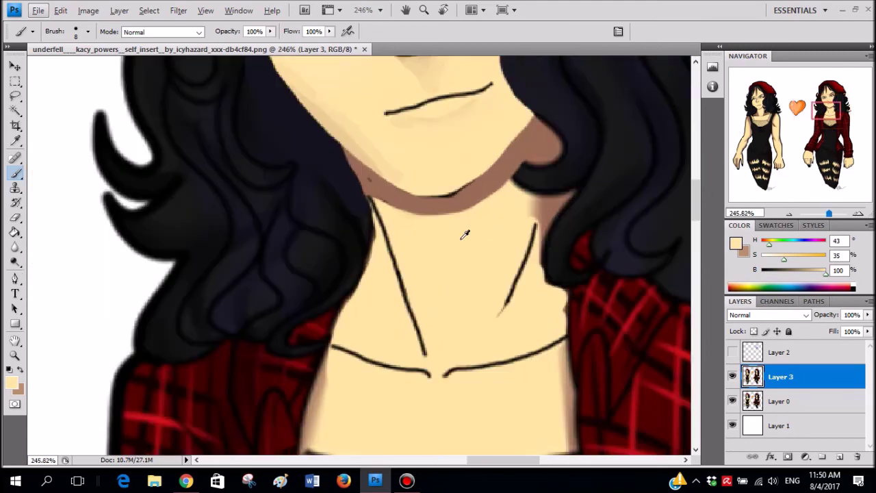
pyautogui.scroll(1, 448, 206)
pyautogui.scroll(1, 472, 214)
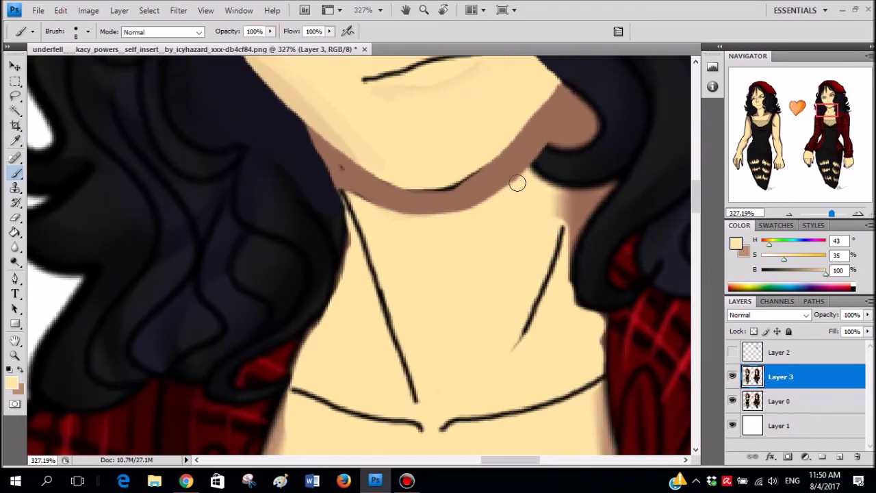
pyautogui.keyDown('alt'); pyautogui.click(559, 121); pyautogui.keyUp('alt')
pyautogui.moveTo(570, 108)
pyautogui.mouseDown()
pyautogui.moveTo(576, 183)
pyautogui.moveTo(581, 125)
pyautogui.moveTo(580, 180)
pyautogui.moveTo(569, 143)
pyautogui.moveTo(550, 199)
pyautogui.moveTo(527, 171)
pyautogui.moveTo(557, 171)
pyautogui.mouseUp()
pyautogui.scroll(-2, 526, 165)
pyautogui.scroll(2, 488, 96)
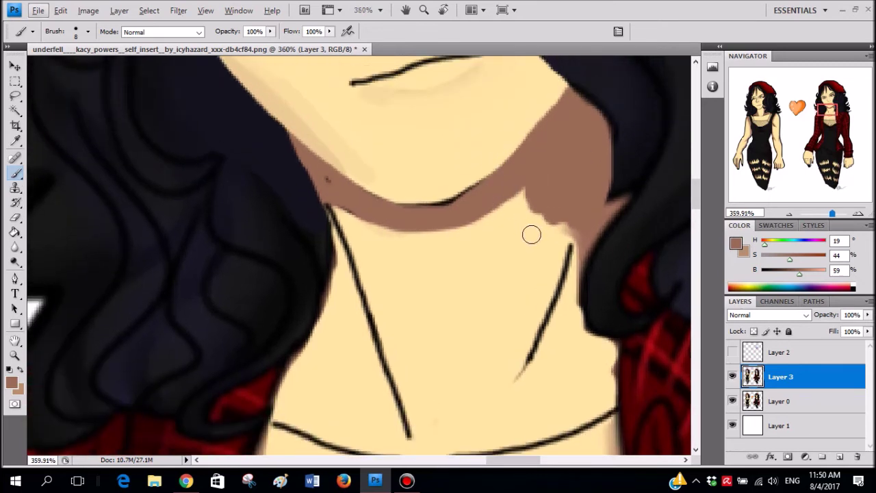
pyautogui.keyDown('alt'); pyautogui.click(553, 217); pyautogui.keyUp('alt')
pyautogui.moveTo(547, 264)
pyautogui.mouseDown()
pyautogui.moveTo(571, 202)
pyautogui.moveTo(540, 295)
pyautogui.mouseUp()
pyautogui.hotkey('ctrl', 'z')
pyautogui.moveTo(568, 182)
pyautogui.mouseDown()
pyautogui.moveTo(538, 308)
pyautogui.moveTo(565, 199)
pyautogui.mouseUp()
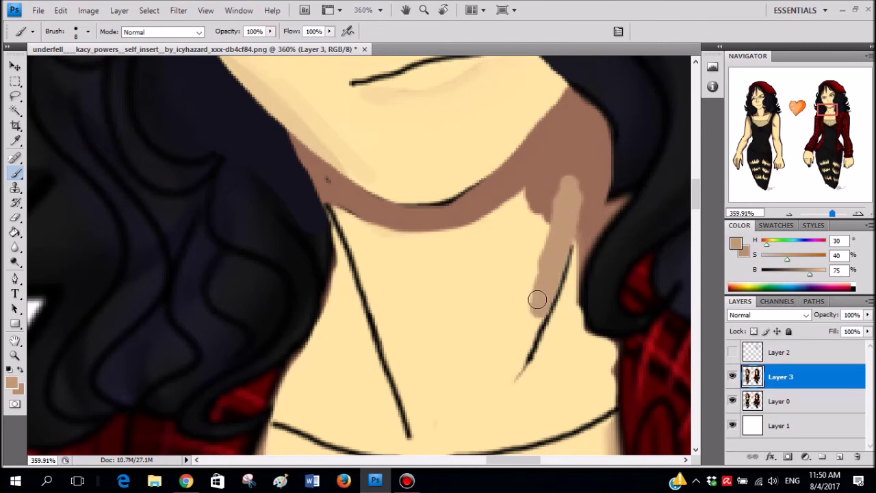
pyautogui.moveTo(536, 305); pyautogui.dragTo(551, 264)
pyautogui.hotkey('ctrl', 'alt', 'z')
pyautogui.hotkey('ctrl', 'alt', 'z')
pyautogui.hotkey('ctrl', 'alt', 'z')
pyautogui.hotkey('ctrl', 'alt', 'z')
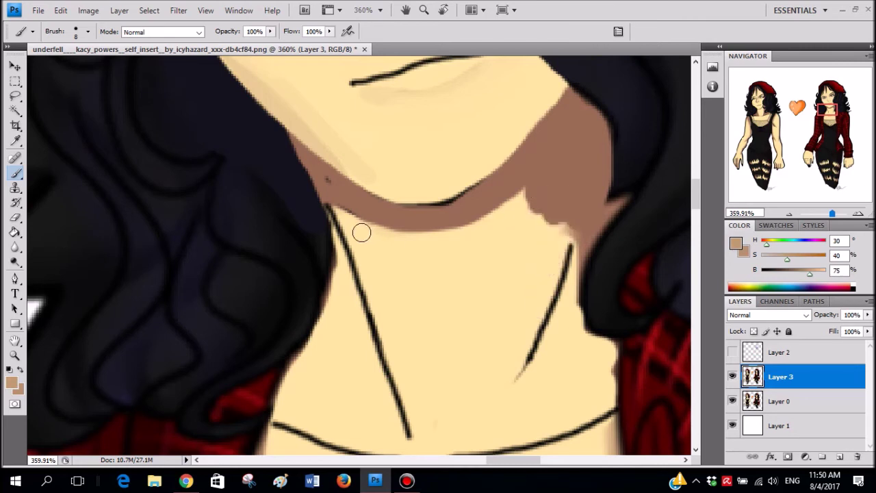
# - Paint lighter brown shadow strokes below the jaw shadow, along both neck lines and down the hair side of the neck
pyautogui.moveTo(339, 221); pyautogui.dragTo(468, 270)
pyautogui.moveTo(529, 236)
pyautogui.mouseDown()
pyautogui.moveTo(580, 218)
pyautogui.moveTo(558, 316)
pyautogui.moveTo(522, 385)
pyautogui.mouseUp()
pyautogui.scroll(-2, 325, 336)
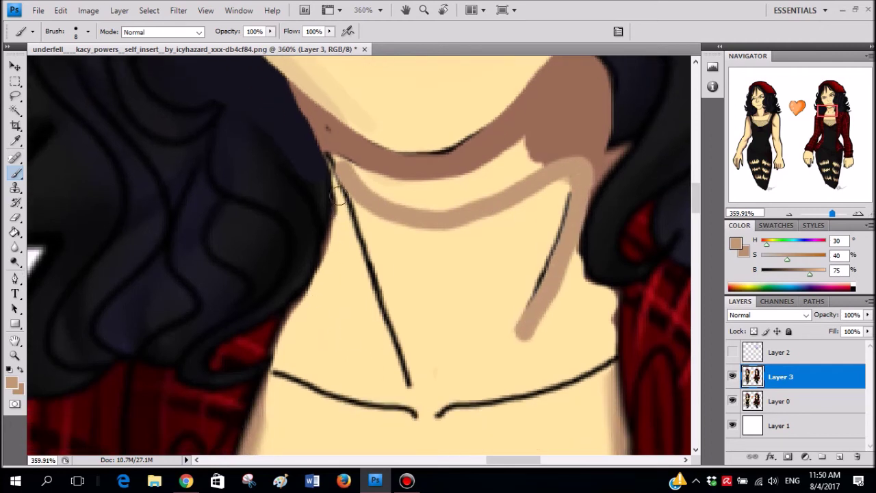
pyautogui.moveTo(336, 197); pyautogui.dragTo(383, 352)
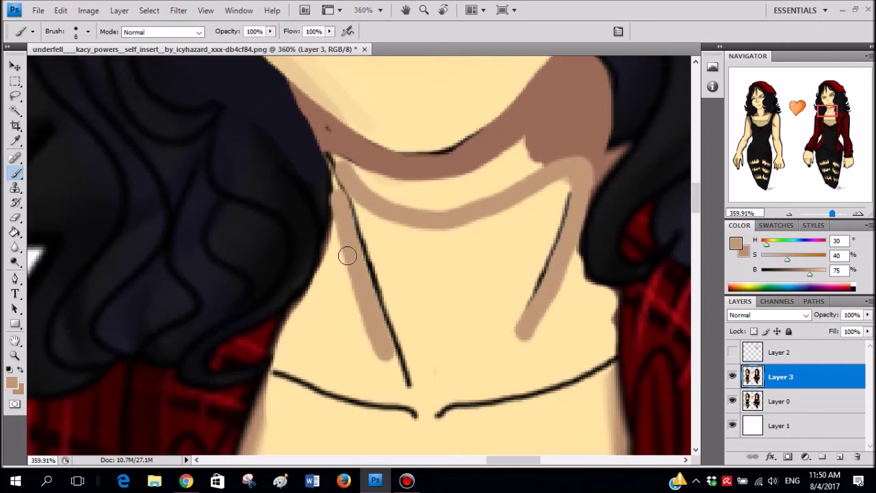
pyautogui.moveTo(327, 268); pyautogui.dragTo(291, 335)
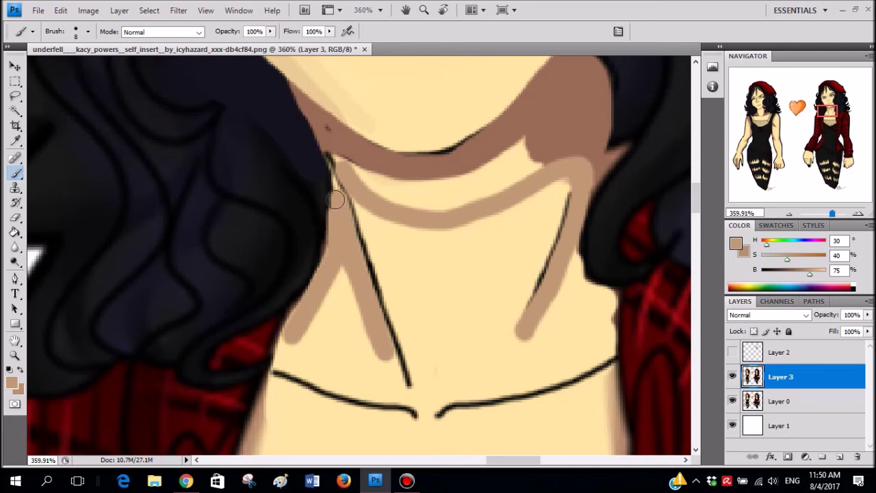
# - Repaint the hair edge beside the neck with dark hair colour sampled from the curls
pyautogui.keyDown('alt'); pyautogui.click(296, 127); pyautogui.keyUp('alt')
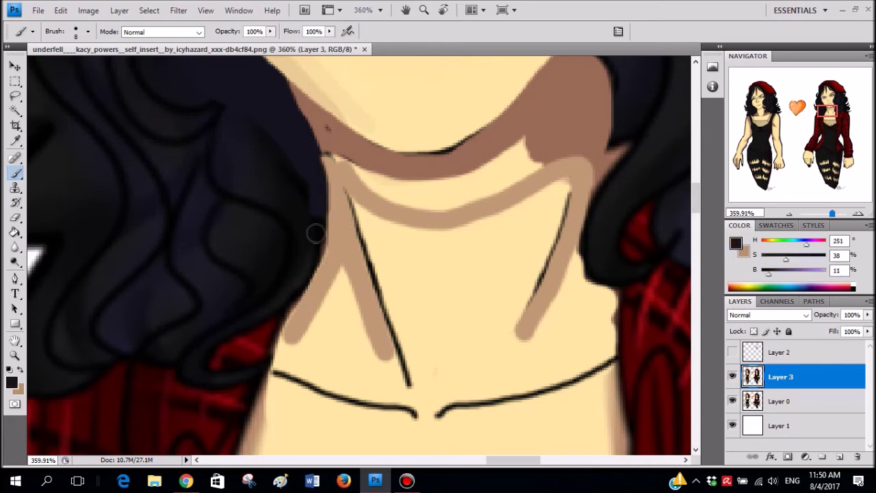
pyautogui.moveTo(322, 189); pyautogui.dragTo(312, 150)
pyautogui.scroll(-6, 409, 174)
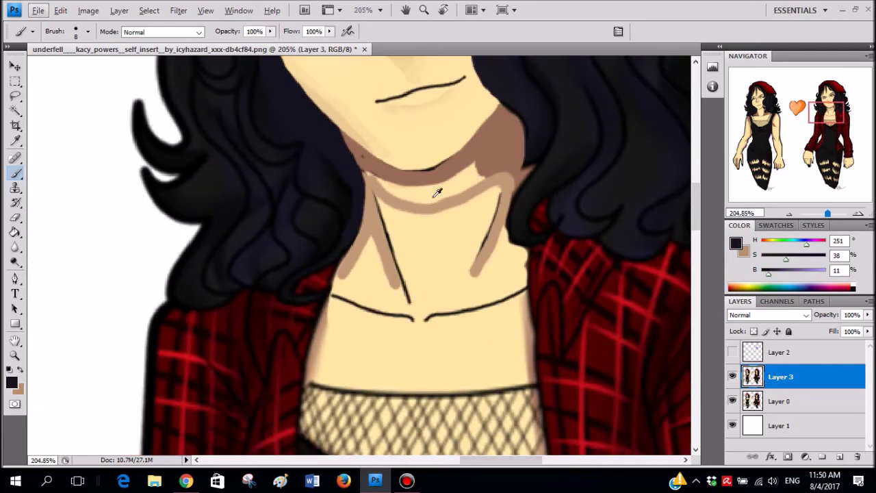
# - Fill the gap between the dark jaw shadow and the curved stroke below it with the sampled lighter brown
pyautogui.scroll(4, 442, 179)
pyautogui.keyDown('alt'); pyautogui.click(493, 185); pyautogui.keyUp('alt')
pyautogui.moveTo(525, 149)
pyautogui.mouseDown()
pyautogui.moveTo(485, 178)
pyautogui.moveTo(442, 190)
pyautogui.moveTo(390, 189)
pyautogui.moveTo(340, 161)
pyautogui.moveTo(402, 197)
pyautogui.moveTo(483, 183)
pyautogui.moveTo(514, 145)
pyautogui.moveTo(407, 181)
pyautogui.moveTo(370, 181)
pyautogui.mouseUp()
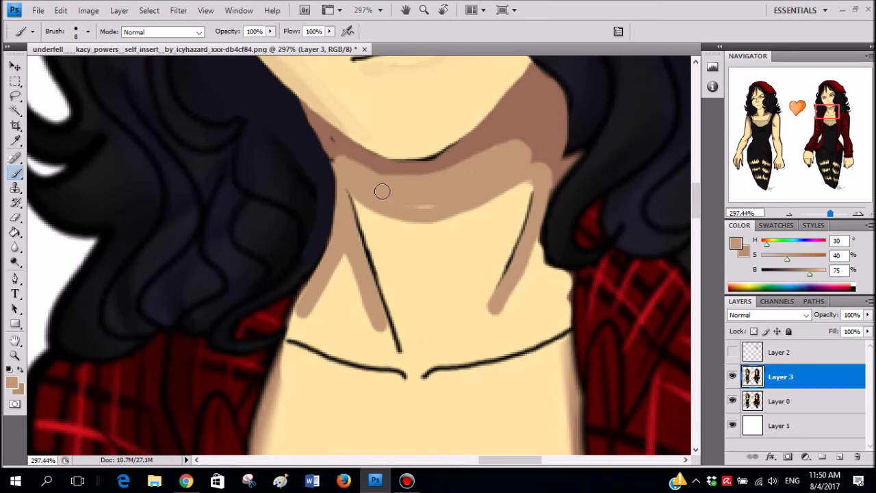
pyautogui.scroll(-3, 468, 185)
pyautogui.scroll(5, 469, 185)
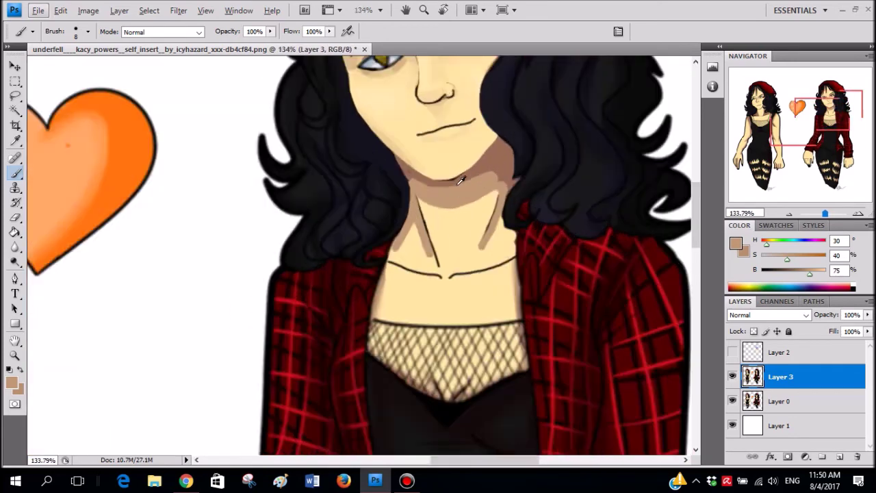
# - Paint a sampled intermediate brown along the lower edge of the dark jaw shadow, across the whole neck
pyautogui.keyDown('alt'); pyautogui.click(420, 147); pyautogui.keyUp('alt')
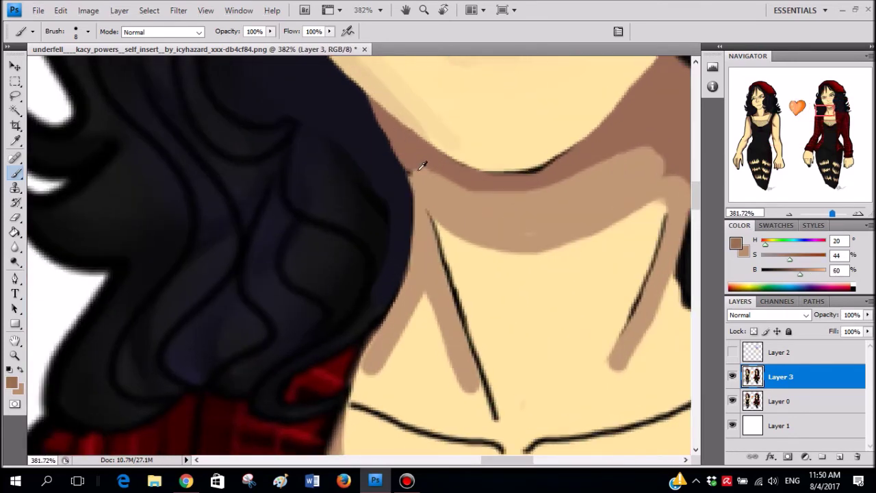
pyautogui.keyDown('alt'); pyautogui.click(422, 166); pyautogui.keyUp('alt')
pyautogui.moveTo(414, 170)
pyautogui.mouseDown()
pyautogui.moveTo(501, 192)
pyautogui.moveTo(561, 185)
pyautogui.moveTo(644, 145)
pyautogui.moveTo(660, 128)
pyautogui.mouseUp()
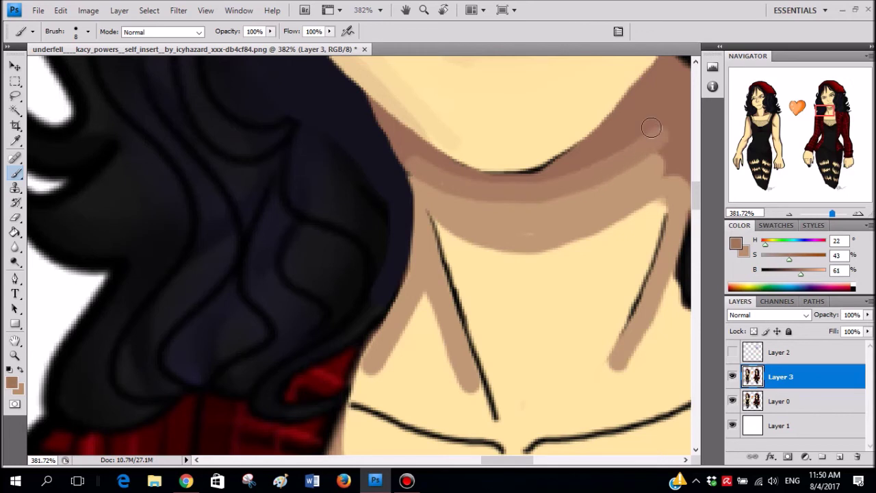
pyautogui.moveTo(568, 169)
pyautogui.mouseDown()
pyautogui.moveTo(522, 186)
pyautogui.moveTo(486, 187)
pyautogui.moveTo(445, 175)
pyautogui.moveTo(390, 131)
pyautogui.moveTo(471, 197)
pyautogui.mouseUp()
# - Blend the jaw shadow into the lighter neck shadow with sampled mid-browns, carrying the tone to the right neck edge
pyautogui.keyDown('alt'); pyautogui.click(412, 154); pyautogui.keyUp('alt')
pyautogui.keyDown('alt'); pyautogui.click(422, 177); pyautogui.keyUp('alt')
pyautogui.moveTo(416, 172)
pyautogui.mouseDown()
pyautogui.moveTo(511, 202)
pyautogui.moveTo(594, 189)
pyautogui.moveTo(647, 139)
pyautogui.moveTo(523, 183)
pyautogui.moveTo(465, 181)
pyautogui.moveTo(402, 142)
pyautogui.moveTo(418, 165)
pyautogui.moveTo(403, 141)
pyautogui.moveTo(477, 175)
pyautogui.mouseUp()
pyautogui.keyDown('alt'); pyautogui.click(398, 132); pyautogui.keyUp('alt')
pyautogui.hotkey('ctrl', 'alt', 'z')
pyautogui.keyDown('alt'); pyautogui.click(573, 180); pyautogui.keyUp('alt')
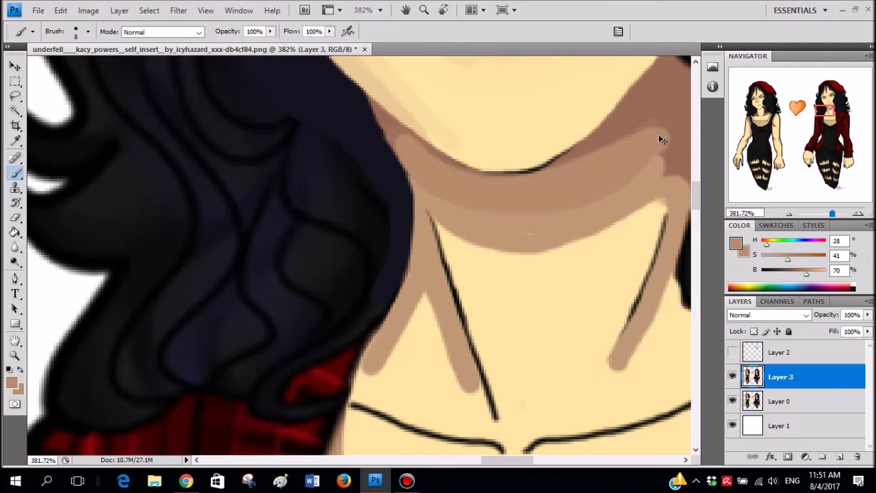
pyautogui.moveTo(663, 141); pyautogui.dragTo(581, 142)
pyautogui.moveTo(491, 167)
pyautogui.mouseDown()
pyautogui.moveTo(568, 107)
pyautogui.moveTo(587, 139)
pyautogui.moveTo(572, 173)
pyautogui.moveTo(590, 146)
pyautogui.moveTo(583, 163)
pyautogui.moveTo(590, 153)
pyautogui.moveTo(606, 168)
pyautogui.mouseUp()
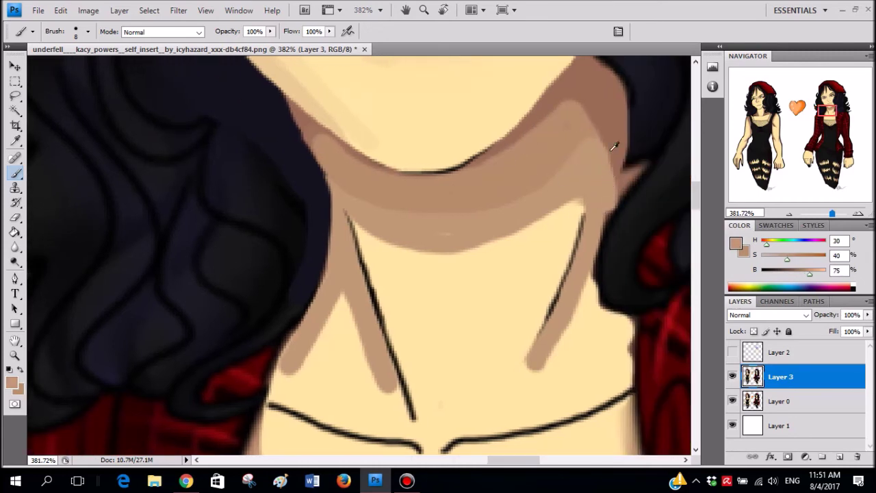
pyautogui.scroll(-7, 619, 162)
pyautogui.scroll(4, 619, 167)
pyautogui.scroll(3, 540, 156)
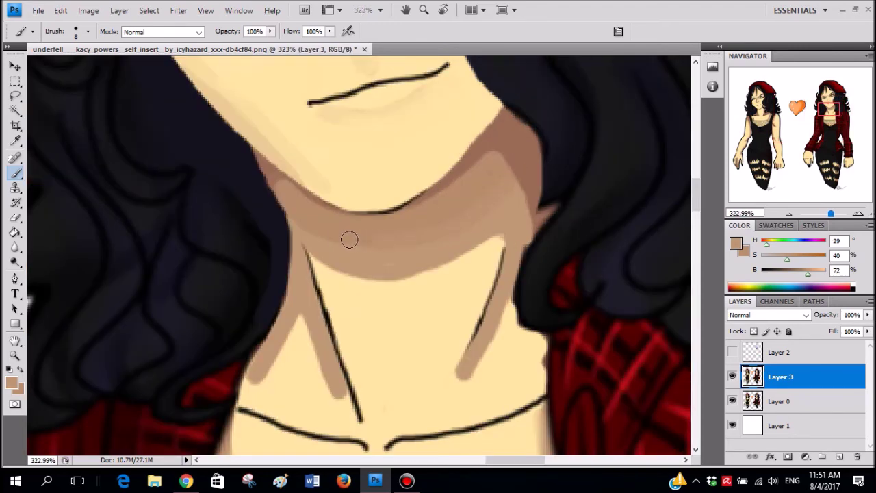
# - Soften the lower edge of the curved neck shadow with a light tan band, and check it against the whole drawing
pyautogui.scroll(-5, 465, 156)
pyautogui.scroll(5, 390, 248)
pyautogui.scroll(2, 390, 248)
pyautogui.keyDown('alt'); pyautogui.click(327, 228); pyautogui.keyUp('alt')
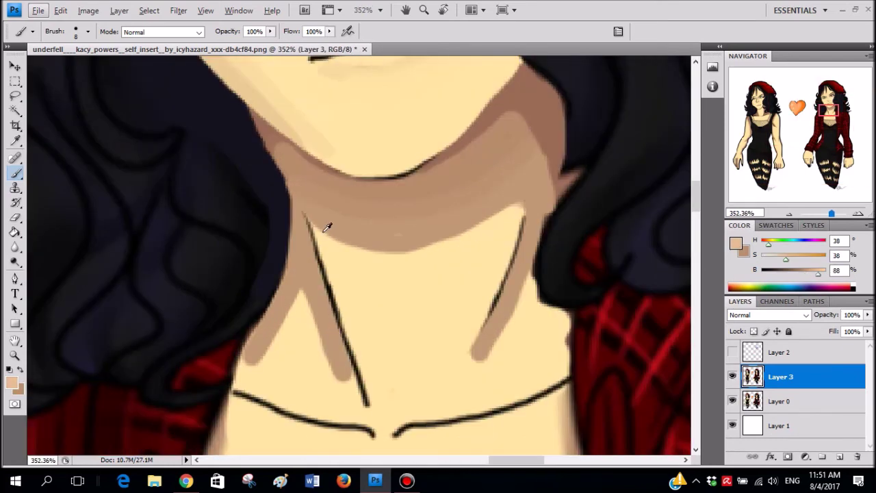
pyautogui.moveTo(323, 235)
pyautogui.mouseDown()
pyautogui.moveTo(346, 250)
pyautogui.moveTo(390, 257)
pyautogui.moveTo(466, 243)
pyautogui.moveTo(519, 206)
pyautogui.moveTo(416, 241)
pyautogui.moveTo(373, 243)
pyautogui.moveTo(316, 222)
pyautogui.moveTo(308, 208)
pyautogui.moveTo(336, 223)
pyautogui.moveTo(416, 231)
pyautogui.moveTo(539, 203)
pyautogui.mouseUp()
pyautogui.keyDown('alt'); pyautogui.click(513, 198); pyautogui.keyUp('alt')
pyautogui.hotkey('ctrl', '0')
pyautogui.hotkey('ctrl', '-')
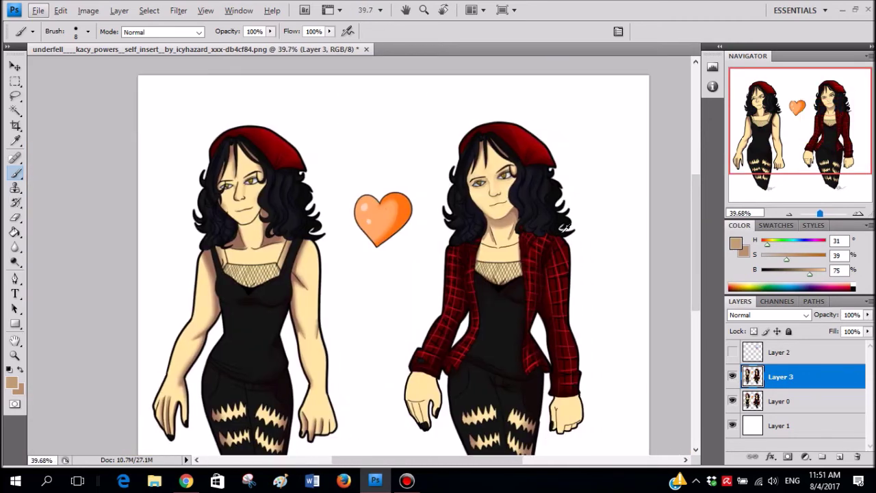
# - Extend the shadow along the right neck line down towards the collarbone in light tan, blending it into the browner upper part
pyautogui.scroll(5, 448, 178)
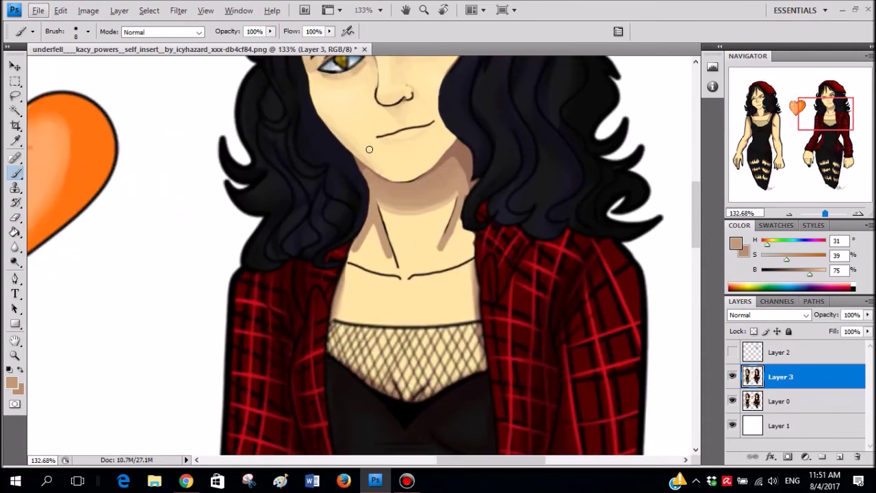
pyautogui.scroll(3, 483, 185)
pyautogui.scroll(-6, 459, 196)
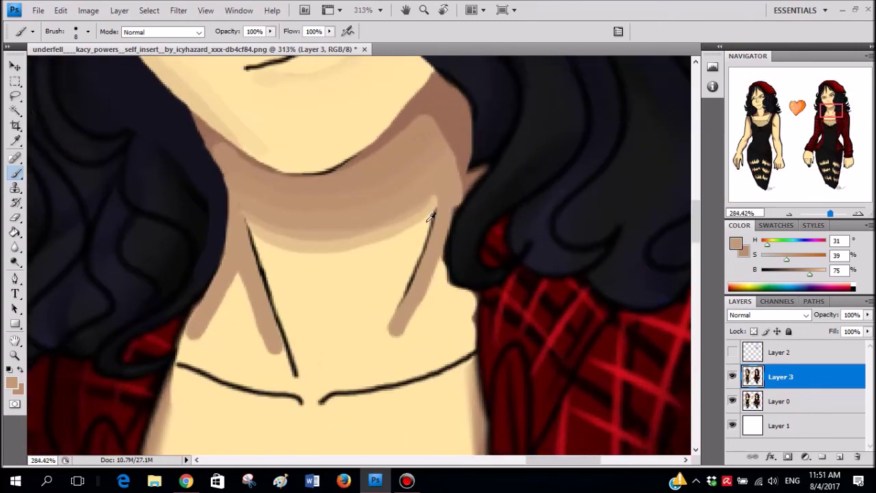
pyautogui.scroll(-1, 450, 223)
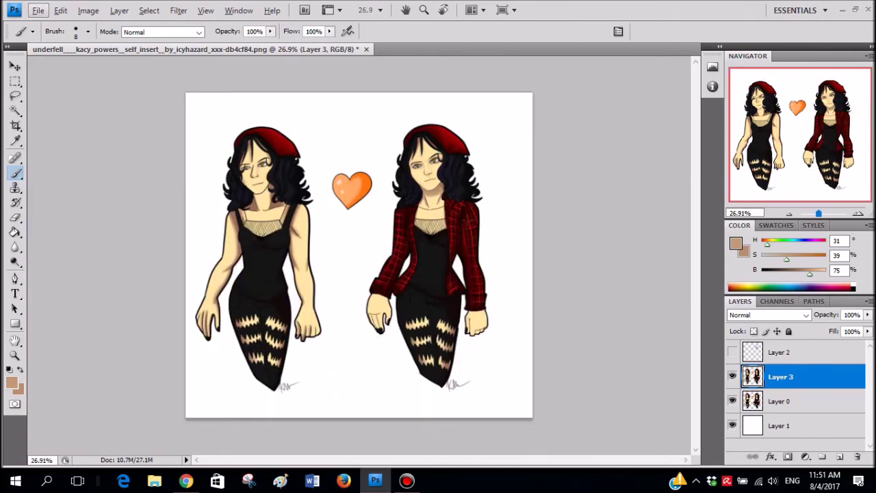
pyautogui.scroll(8, 429, 219)
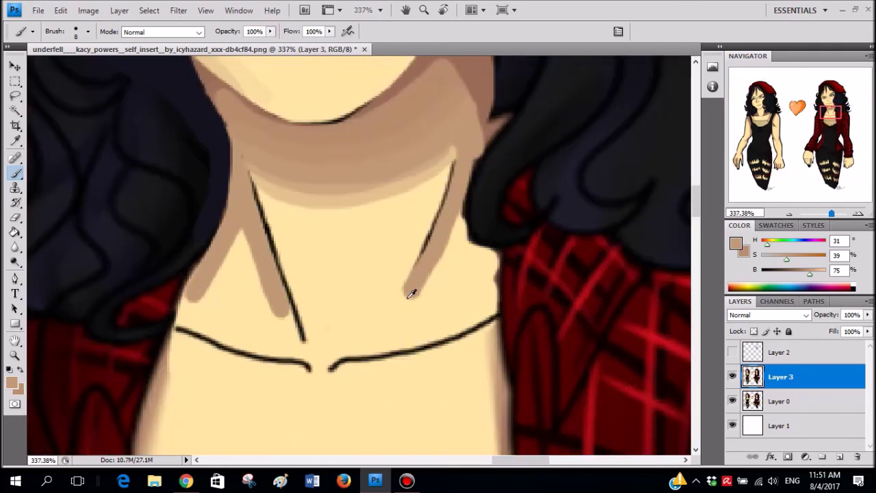
pyautogui.keyDown('alt'); pyautogui.click(410, 293); pyautogui.keyUp('alt')
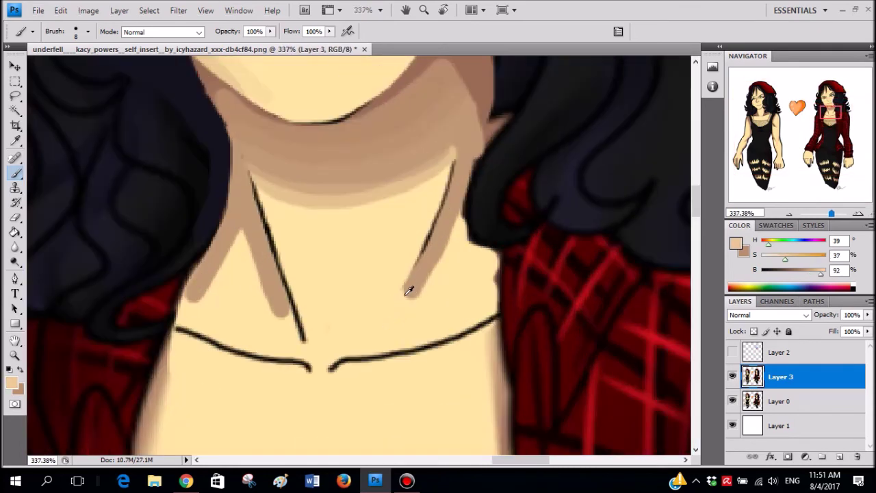
pyautogui.moveTo(407, 292); pyautogui.dragTo(377, 330)
pyautogui.scroll(1, 431, 263)
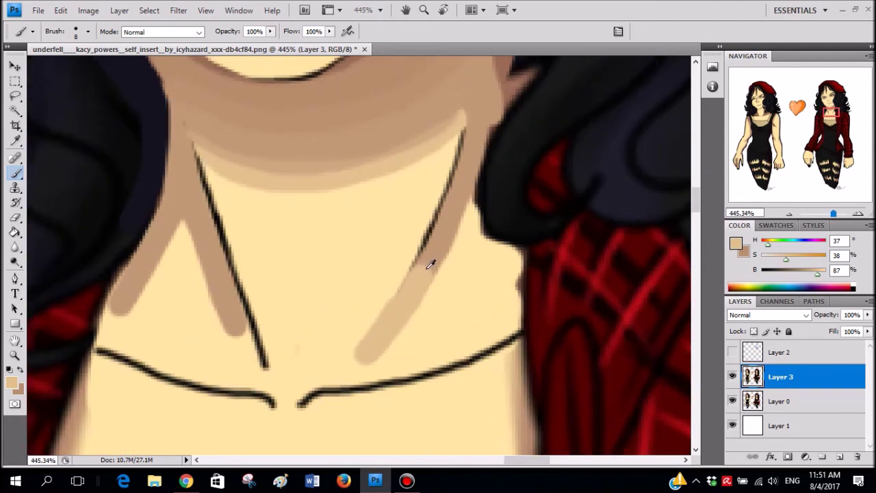
pyautogui.moveTo(427, 259); pyautogui.dragTo(463, 184)
pyautogui.keyDown('alt'); pyautogui.click(444, 227); pyautogui.keyUp('alt')
pyautogui.keyDown('alt'); pyautogui.click(459, 199); pyautogui.keyUp('alt')
pyautogui.keyDown('alt'); pyautogui.click(405, 297); pyautogui.keyUp('alt')
# - Shade the edges of the hollow between the right neck line, hair and jacket in light tan, continuing along the collarbone
pyautogui.moveTo(457, 253)
pyautogui.mouseDown()
pyautogui.moveTo(474, 209)
pyautogui.moveTo(487, 245)
pyautogui.moveTo(513, 252)
pyautogui.moveTo(509, 312)
pyautogui.mouseUp()
pyautogui.moveTo(500, 256)
pyautogui.mouseDown()
pyautogui.moveTo(505, 320)
pyautogui.moveTo(398, 365)
pyautogui.moveTo(318, 375)
pyautogui.mouseUp()
pyautogui.keyDown('alt'); pyautogui.click(484, 374); pyautogui.keyUp('alt')
pyautogui.moveTo(486, 318); pyautogui.dragTo(412, 352)
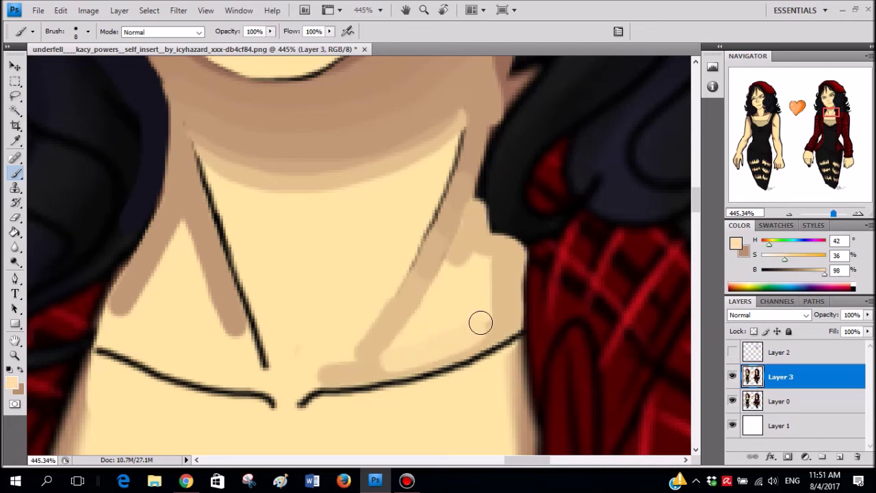
pyautogui.moveTo(497, 328); pyautogui.dragTo(484, 335)
# - Blend the tan shading above the right collarbone into the skin with sampled intermediate and light tones
pyautogui.keyDown('alt'); pyautogui.click(369, 367); pyautogui.keyUp('alt')
pyautogui.moveTo(369, 369)
pyautogui.mouseDown()
pyautogui.moveTo(452, 347)
pyautogui.moveTo(375, 367)
pyautogui.moveTo(468, 334)
pyautogui.moveTo(390, 366)
pyautogui.moveTo(441, 348)
pyautogui.moveTo(397, 366)
pyautogui.mouseUp()
pyautogui.keyDown('alt'); pyautogui.click(405, 361); pyautogui.keyUp('alt')
pyautogui.keyDown('alt'); pyautogui.click(457, 340); pyautogui.keyUp('alt')
pyautogui.keyDown('alt'); pyautogui.click(364, 371); pyautogui.keyUp('alt')
pyautogui.keyDown('alt'); pyautogui.click(392, 365); pyautogui.keyUp('alt')
pyautogui.keyDown('alt'); pyautogui.click(458, 344); pyautogui.keyUp('alt')
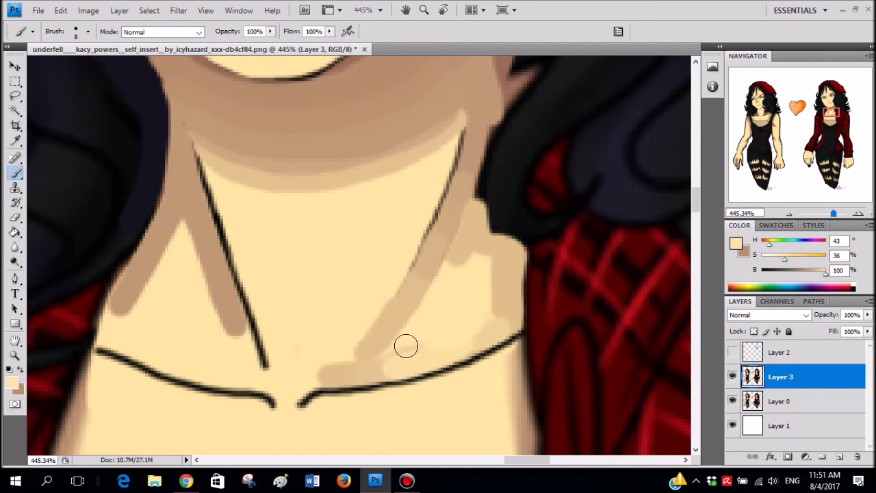
# - Soften the inner edge of the right hollow's shading with a sampled light tan, and check the figures
pyautogui.keyDown('alt'); pyautogui.click(452, 265); pyautogui.keyUp('alt')
pyautogui.moveTo(447, 267)
pyautogui.mouseDown()
pyautogui.moveTo(466, 257)
pyautogui.moveTo(488, 265)
pyautogui.moveTo(494, 307)
pyautogui.mouseUp()
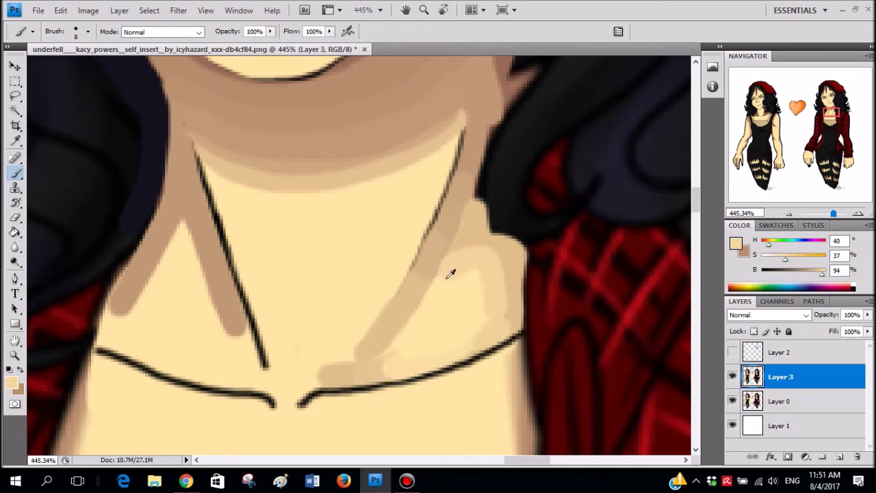
pyautogui.moveTo(440, 277); pyautogui.dragTo(428, 294)
pyautogui.hotkey('ctrl', 'alt', 'z')
pyautogui.hotkey('ctrl', '0')
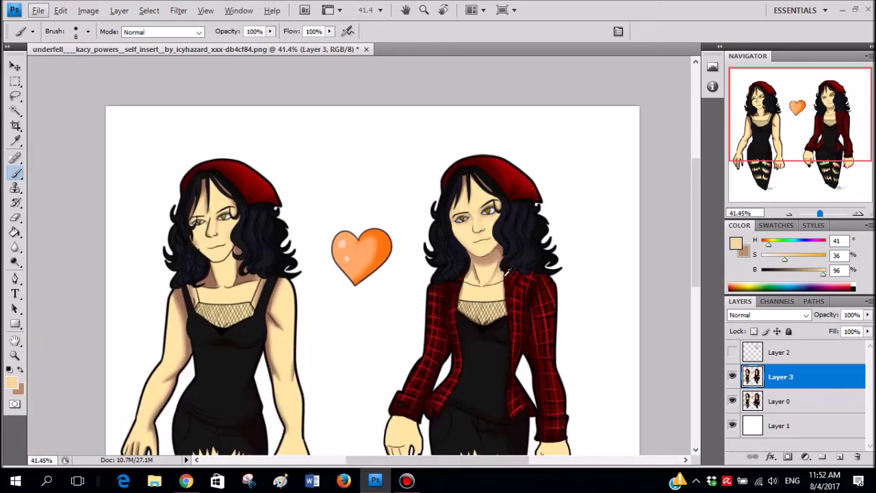
# - Taper the inner end of the right collarbone shading beside the throat notch with the sampled base skin tone
pyautogui.scroll(10, 492, 282)
pyautogui.keyDown('alt'); pyautogui.click(468, 261); pyautogui.keyUp('alt')
pyautogui.moveTo(467, 265); pyautogui.dragTo(451, 297)
pyautogui.hotkey('ctrl', 'z')
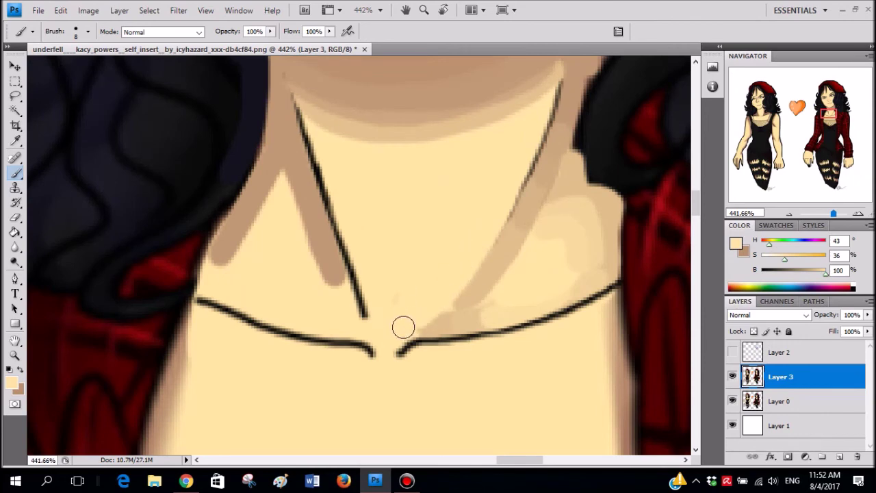
pyautogui.scroll(-6, 513, 272)
pyautogui.scroll(5, 483, 288)
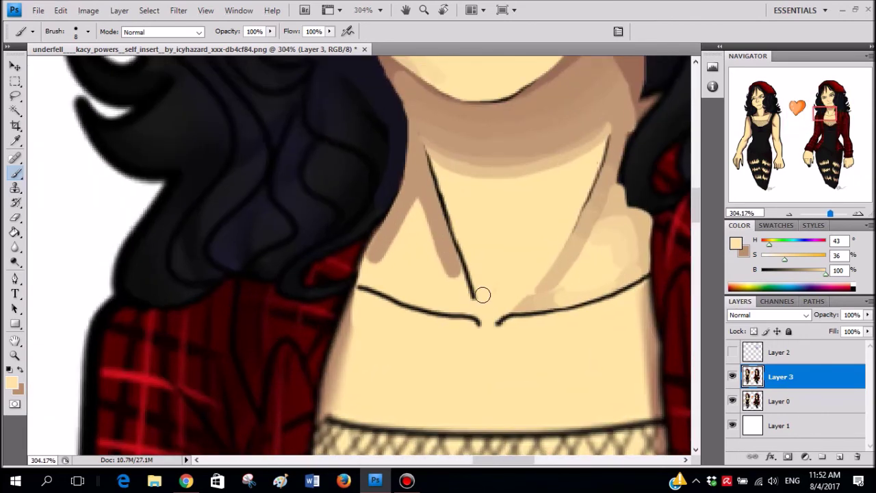
# - Paint sampled tan shading in the throat notch between the two collarbone lines
pyautogui.scroll(4, 497, 310)
pyautogui.keyDown('alt'); pyautogui.click(543, 329); pyautogui.keyUp('alt')
pyautogui.moveTo(401, 306)
pyautogui.mouseDown()
pyautogui.moveTo(411, 359)
pyautogui.moveTo(430, 344)
pyautogui.moveTo(399, 348)
pyautogui.moveTo(383, 308)
pyautogui.moveTo(420, 359)
pyautogui.mouseUp()
pyautogui.hotkey('ctrl', 'z')
pyautogui.moveTo(464, 326); pyautogui.dragTo(410, 333)
# - Blend the throat notch shading upward between the neck lines with progressively lighter skin tones
pyautogui.keyDown('alt'); pyautogui.click(389, 282); pyautogui.keyUp('alt')
pyautogui.moveTo(379, 273)
pyautogui.mouseDown()
pyautogui.moveTo(406, 301)
pyautogui.moveTo(452, 302)
pyautogui.moveTo(481, 290)
pyautogui.moveTo(502, 298)
pyautogui.mouseUp()
pyautogui.moveTo(384, 244); pyautogui.dragTo(503, 276)
pyautogui.keyDown('alt'); pyautogui.click(375, 195); pyautogui.keyUp('alt')
pyautogui.moveTo(370, 218)
pyautogui.mouseDown()
pyautogui.moveTo(415, 253)
pyautogui.moveTo(516, 229)
pyautogui.moveTo(471, 265)
pyautogui.mouseUp()
pyautogui.keyDown('alt'); pyautogui.click(485, 280); pyautogui.keyUp('alt')
pyautogui.moveTo(501, 289); pyautogui.dragTo(544, 245)
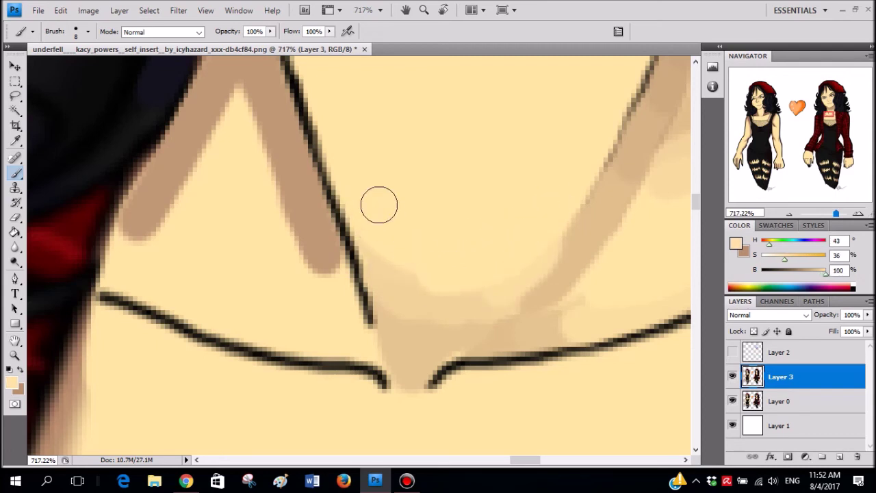
# - Fill the triangle between the left neck line, hair and collarbone with tan sampled from the right neck shadow
pyautogui.scroll(-10, 377, 201)
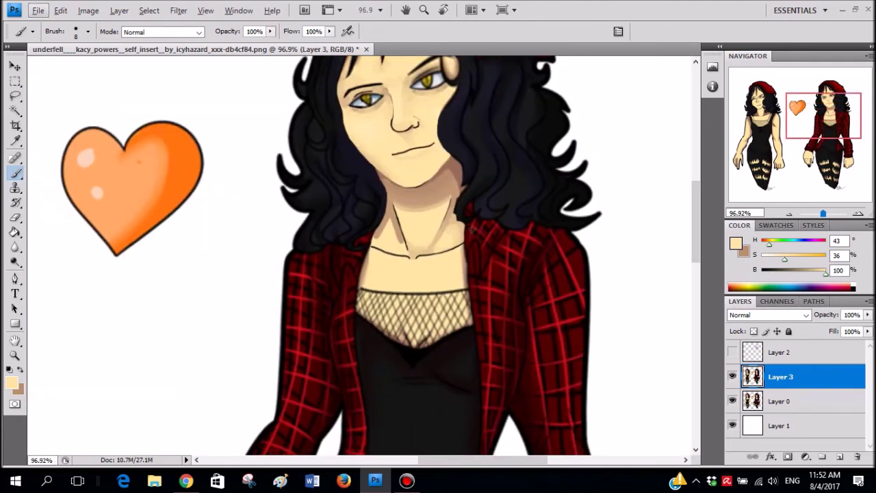
pyautogui.scroll(5, 472, 230)
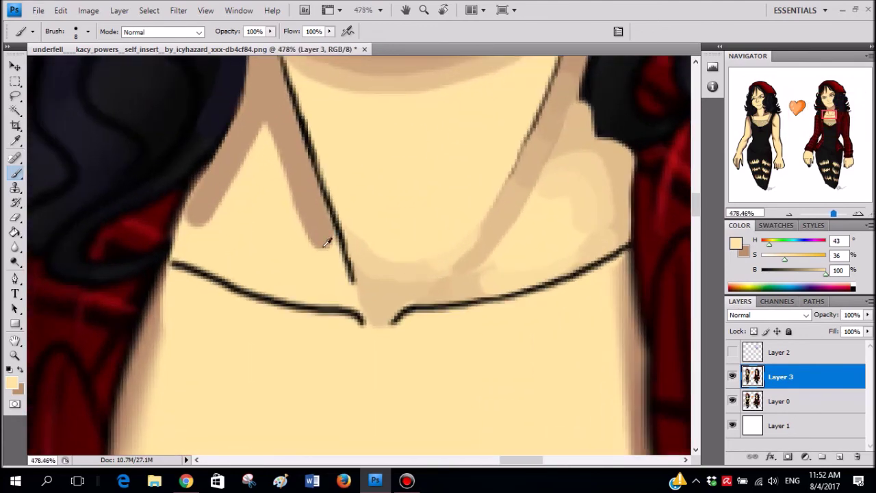
pyautogui.keyDown('alt'); pyautogui.click(543, 144); pyautogui.keyUp('alt')
pyautogui.moveTo(256, 148)
pyautogui.mouseDown()
pyautogui.moveTo(306, 248)
pyautogui.moveTo(318, 251)
pyautogui.moveTo(322, 239)
pyautogui.moveTo(344, 295)
pyautogui.moveTo(183, 246)
pyautogui.moveTo(184, 219)
pyautogui.moveTo(195, 238)
pyautogui.moveTo(260, 145)
pyautogui.moveTo(227, 241)
pyautogui.moveTo(243, 185)
pyautogui.moveTo(255, 228)
pyautogui.moveTo(290, 261)
pyautogui.moveTo(269, 211)
pyautogui.moveTo(280, 272)
pyautogui.moveTo(304, 272)
pyautogui.mouseUp()
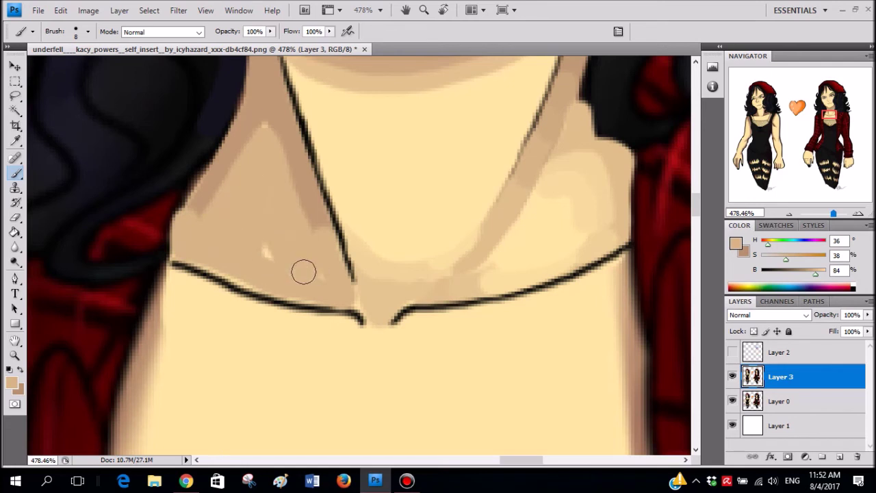
# - Blend the brown strokes along the left neck line and hair into the tan triangle with sampled intermediate tones
pyautogui.keyDown('alt'); pyautogui.click(321, 218); pyautogui.keyUp('alt')
pyautogui.moveTo(325, 212)
pyautogui.mouseDown()
pyautogui.moveTo(307, 237)
pyautogui.moveTo(272, 146)
pyautogui.moveTo(313, 225)
pyautogui.moveTo(273, 152)
pyautogui.mouseUp()
pyautogui.keyDown('alt'); pyautogui.click(268, 121); pyautogui.keyUp('alt')
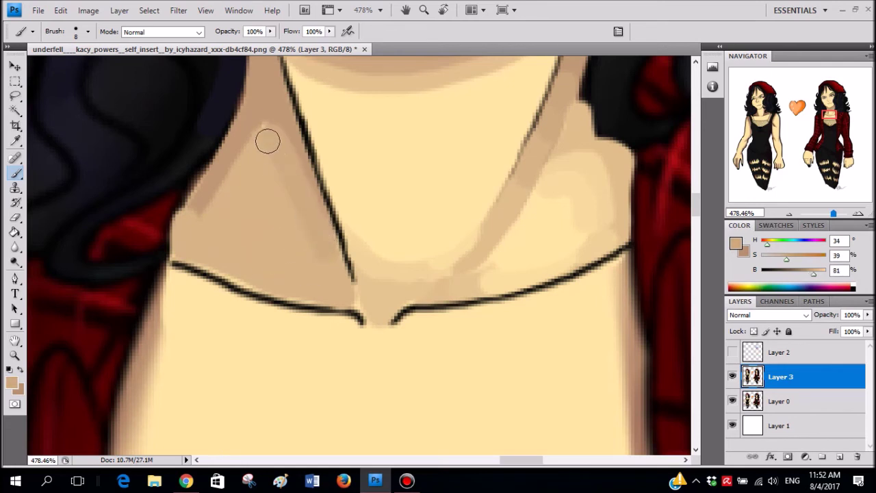
pyautogui.moveTo(230, 180); pyautogui.dragTo(185, 215)
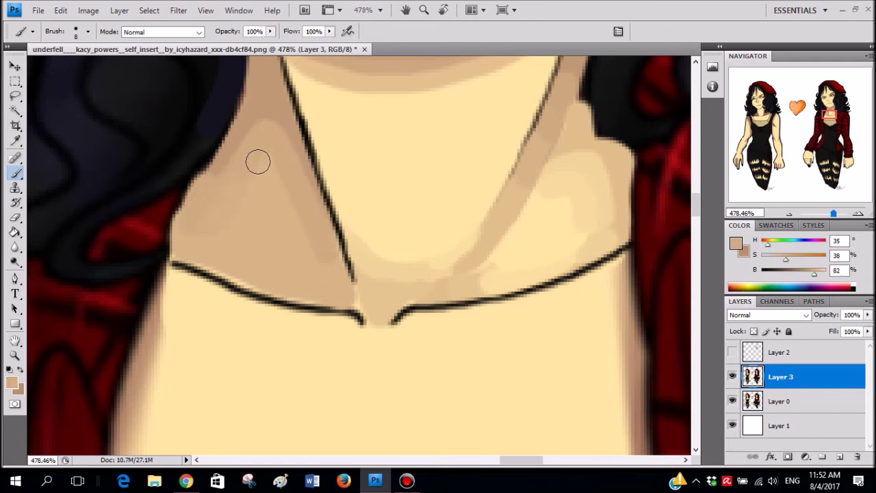
pyautogui.moveTo(213, 171); pyautogui.dragTo(185, 226)
pyautogui.keyDown('alt'); pyautogui.click(189, 220); pyautogui.keyUp('alt')
pyautogui.keyDown('alt'); pyautogui.click(205, 130); pyautogui.keyUp('alt')
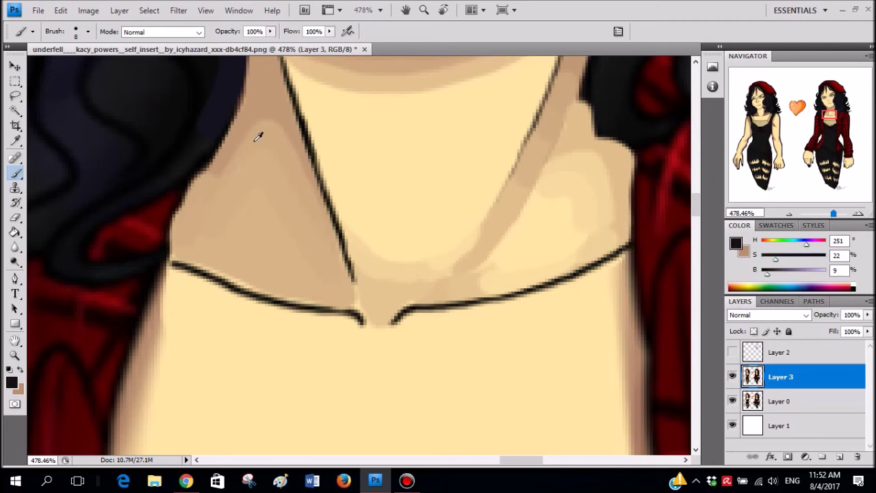
pyautogui.scroll(-8, 308, 182)
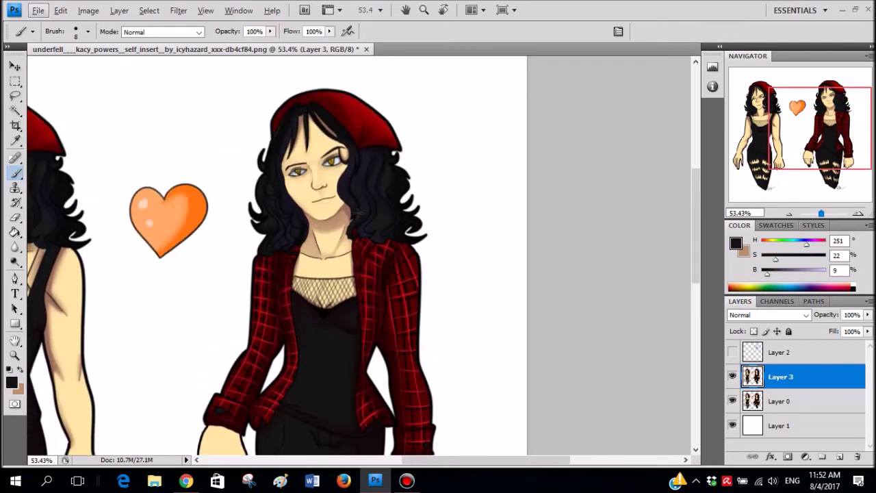
pyautogui.scroll(6, 326, 260)
pyautogui.keyDown('alt'); pyautogui.click(303, 243); pyautogui.keyUp('alt')
pyautogui.scroll(4, 304, 243)
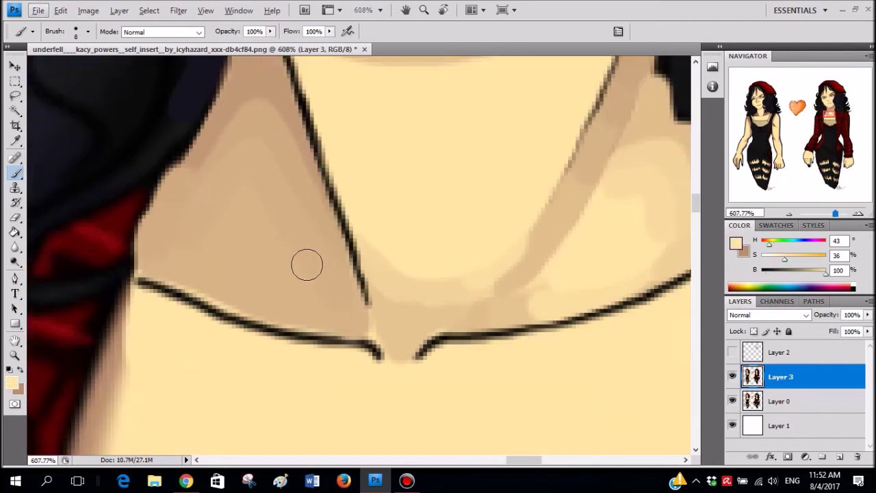
pyautogui.moveTo(320, 313)
pyautogui.mouseDown()
pyautogui.moveTo(237, 201)
pyautogui.moveTo(215, 231)
pyautogui.moveTo(260, 230)
pyautogui.mouseUp()
pyautogui.hotkey('ctrl', 'z')
# - Paint a rounded light skin highlight in the middle of the tan triangle above the left collarbone
pyautogui.keyDown('alt'); pyautogui.click(263, 190); pyautogui.keyUp('alt')
pyautogui.moveTo(273, 197)
pyautogui.mouseDown()
pyautogui.moveTo(292, 250)
pyautogui.moveTo(210, 245)
pyautogui.moveTo(265, 208)
pyautogui.moveTo(266, 248)
pyautogui.mouseUp()
pyautogui.keyDown('alt'); pyautogui.click(222, 227); pyautogui.keyUp('alt')
pyautogui.scroll(-1, 288, 231)
pyautogui.keyDown('alt'); pyautogui.click(289, 233); pyautogui.keyUp('alt')
pyautogui.moveTo(278, 195)
pyautogui.mouseDown()
pyautogui.moveTo(237, 240)
pyautogui.moveTo(286, 222)
pyautogui.mouseUp()
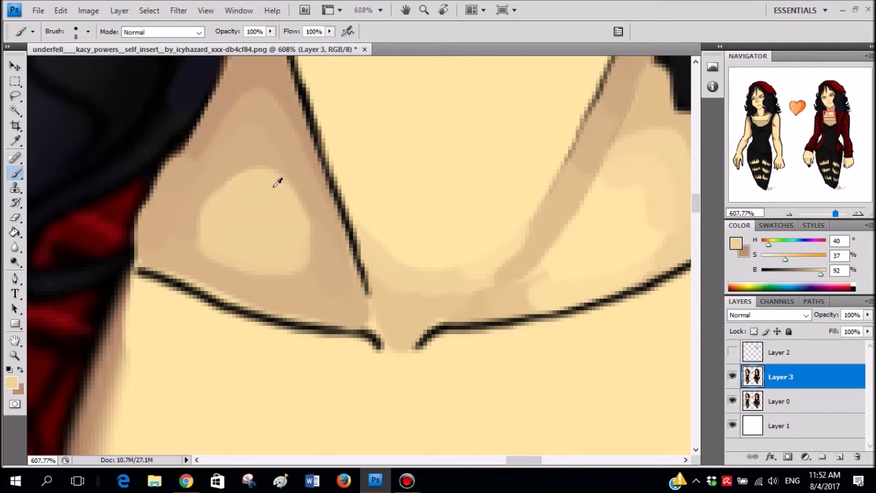
# - Blend the rim of the left hollow's highlight into the surrounding tan with sampled intermediate skin tones
pyautogui.keyDown('alt'); pyautogui.click(281, 164); pyautogui.keyUp('alt')
pyautogui.moveTo(281, 164)
pyautogui.mouseDown()
pyautogui.moveTo(314, 259)
pyautogui.moveTo(279, 278)
pyautogui.moveTo(189, 242)
pyautogui.moveTo(219, 171)
pyautogui.moveTo(272, 147)
pyautogui.mouseUp()
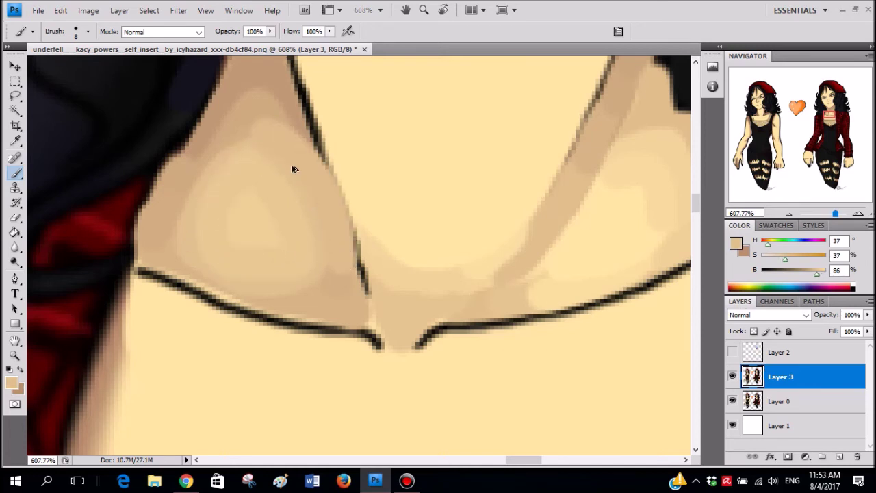
pyautogui.keyDown('alt'); pyautogui.click(276, 138); pyautogui.keyUp('alt')
pyautogui.moveTo(280, 142); pyautogui.dragTo(328, 274)
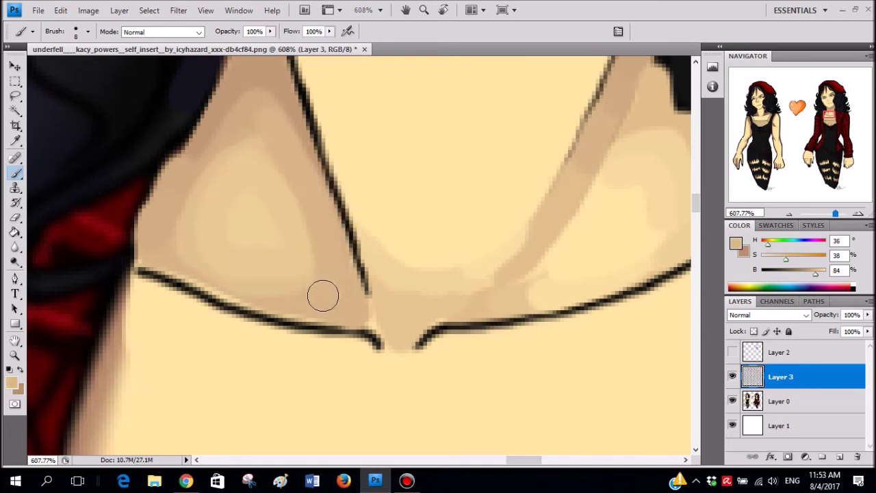
# - Paint a soft tan shadow band beneath the left collarbone and lighten its lower edge with sampled skin tones
pyautogui.keyDown('alt'); pyautogui.click(303, 260); pyautogui.keyUp('alt')
pyautogui.scroll(-10, 196, 244)
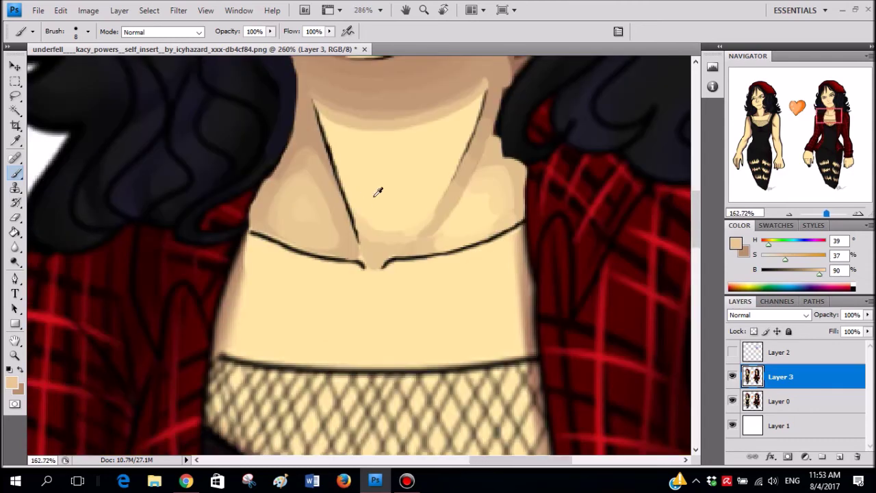
pyautogui.scroll(-1, 469, 228)
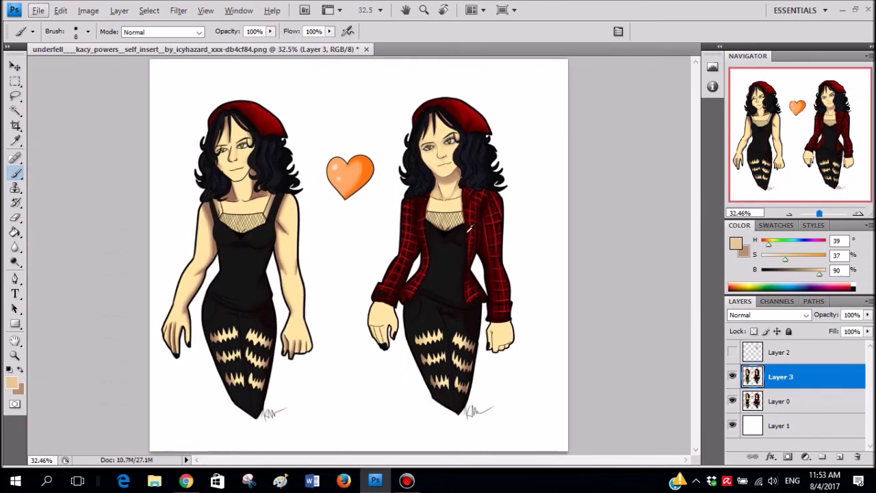
pyautogui.scroll(10, 470, 228)
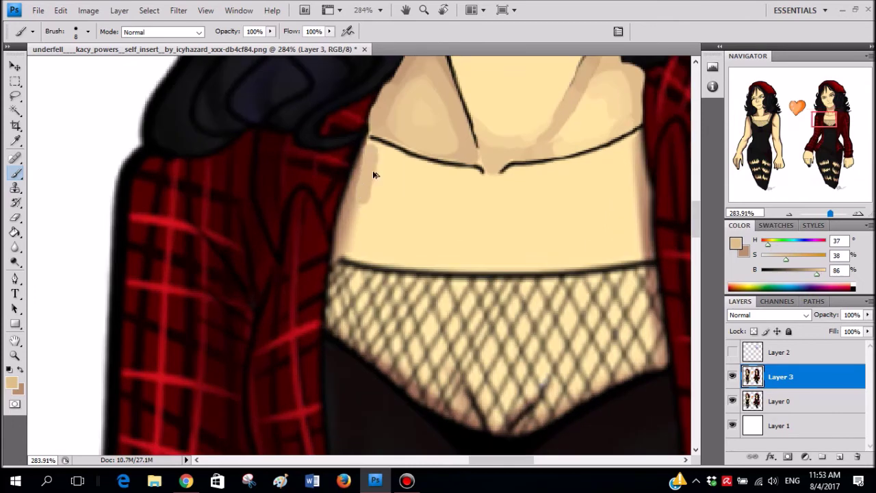
pyautogui.scroll(2, 368, 165)
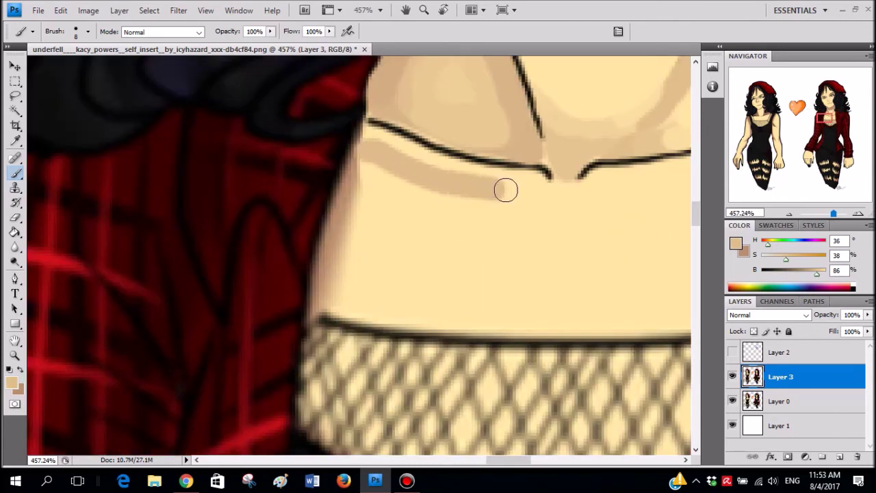
pyautogui.scroll(-2, 544, 147)
pyautogui.keyDown('alt'); pyautogui.click(562, 139); pyautogui.keyUp('alt')
pyautogui.scroll(3, 545, 185)
pyautogui.moveTo(543, 193); pyautogui.dragTo(424, 175)
pyautogui.hotkey('ctrl', 'z')
pyautogui.moveTo(353, 149)
pyautogui.mouseDown()
pyautogui.moveTo(538, 208)
pyautogui.moveTo(557, 196)
pyautogui.moveTo(482, 209)
pyautogui.moveTo(348, 182)
pyautogui.moveTo(325, 289)
pyautogui.mouseUp()
pyautogui.keyDown('alt'); pyautogui.click(549, 219); pyautogui.keyUp('alt')
pyautogui.hotkey('ctrl', 'z')
pyautogui.keyDown('alt'); pyautogui.click(351, 187); pyautogui.keyUp('alt')
pyautogui.moveTo(351, 187); pyautogui.dragTo(317, 306)
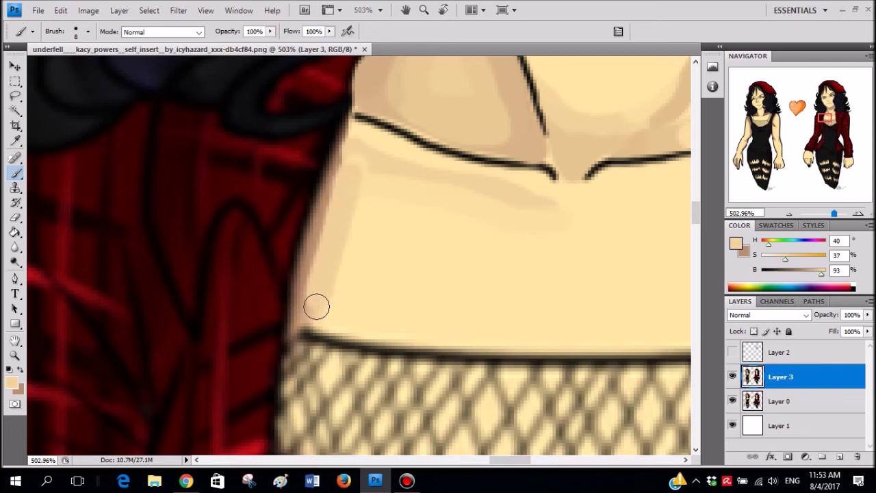
pyautogui.hotkey('ctrl', 'z')
# - Cover the brown left edge of the chest beside the jacket with a sampled light tan and soften its inner side
pyautogui.keyDown('alt'); pyautogui.click(354, 168); pyautogui.keyUp('alt')
pyautogui.moveTo(354, 166)
pyautogui.mouseDown()
pyautogui.moveTo(337, 208)
pyautogui.moveTo(324, 291)
pyautogui.mouseUp()
pyautogui.keyDown('alt'); pyautogui.click(335, 177); pyautogui.keyUp('alt')
pyautogui.moveTo(338, 172); pyautogui.dragTo(311, 284)
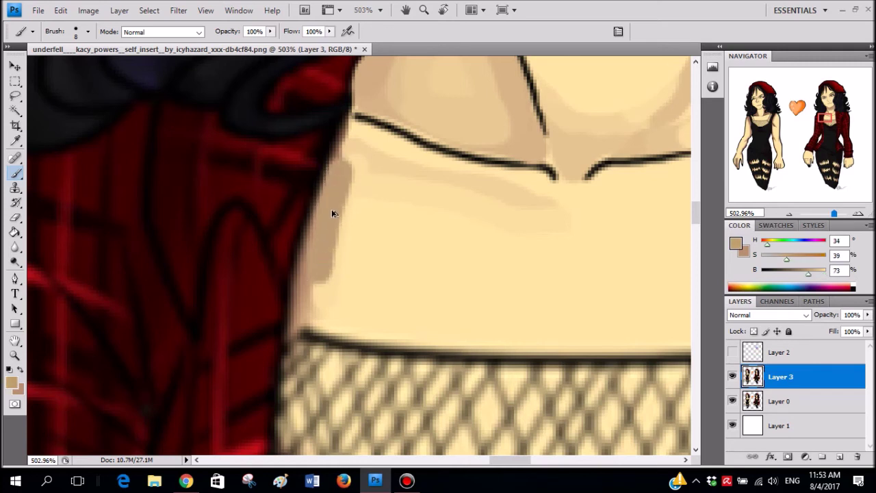
pyautogui.hotkey('ctrl', 'z')
pyautogui.keyDown('alt'); pyautogui.click(346, 160); pyautogui.keyUp('alt')
pyautogui.moveTo(326, 223); pyautogui.dragTo(314, 307)
pyautogui.moveTo(349, 204); pyautogui.dragTo(335, 305)
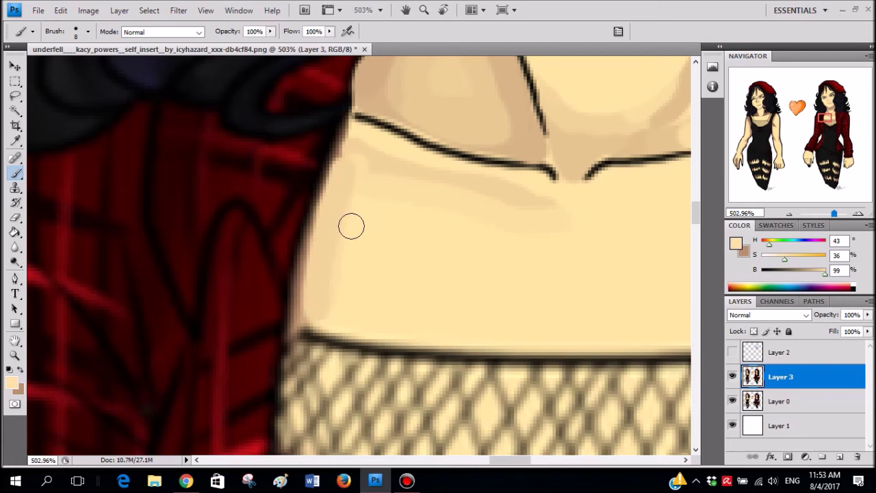
# - Paint a light tan shadow band beneath the right collarbone and soften the brown chest edge beside the right lapel
pyautogui.scroll(-8, 563, 215)
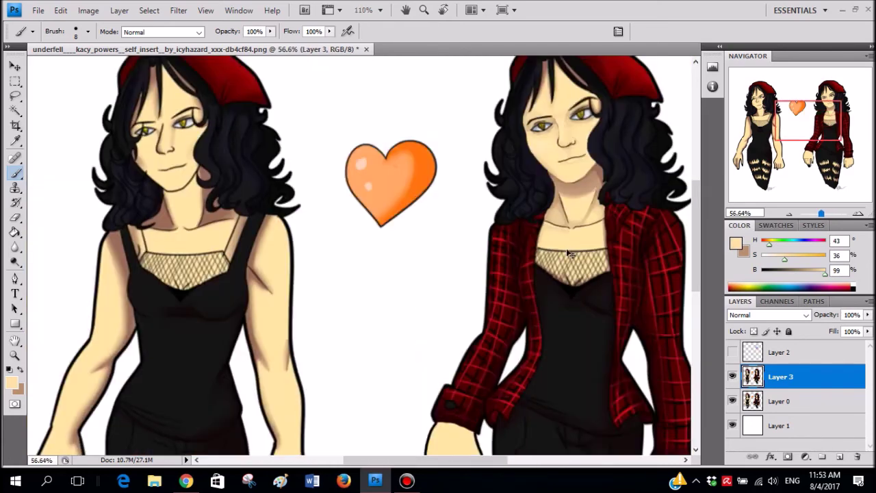
pyautogui.scroll(7, 524, 193)
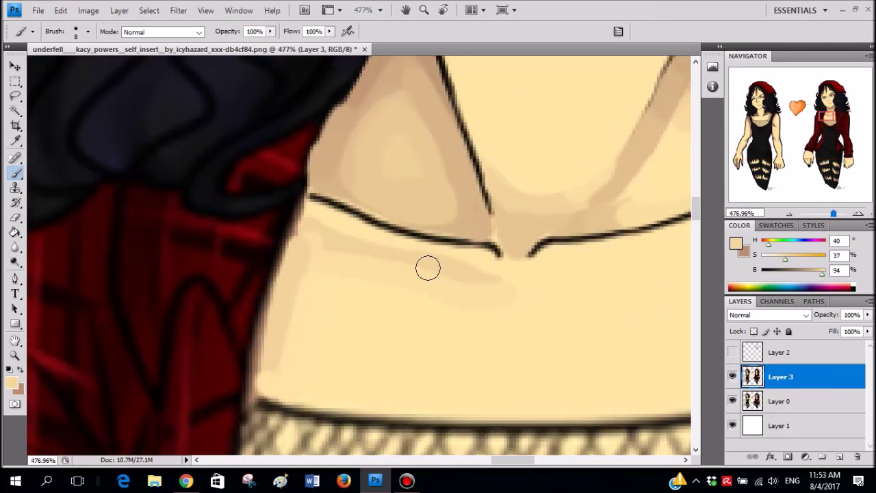
pyautogui.scroll(-7, 493, 297)
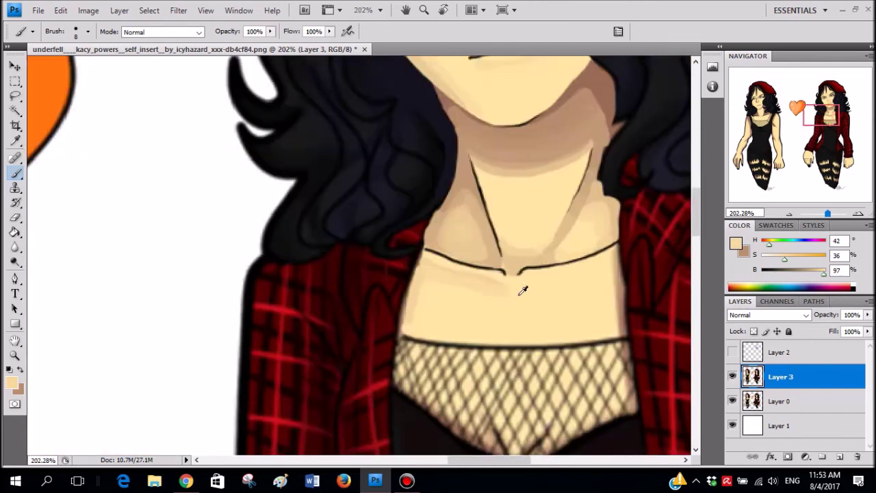
pyautogui.scroll(4, 576, 238)
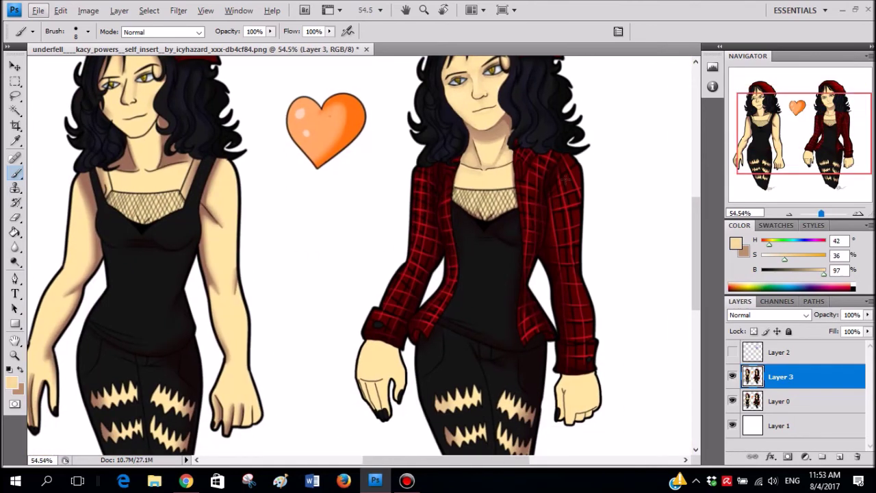
pyautogui.scroll(5, 493, 202)
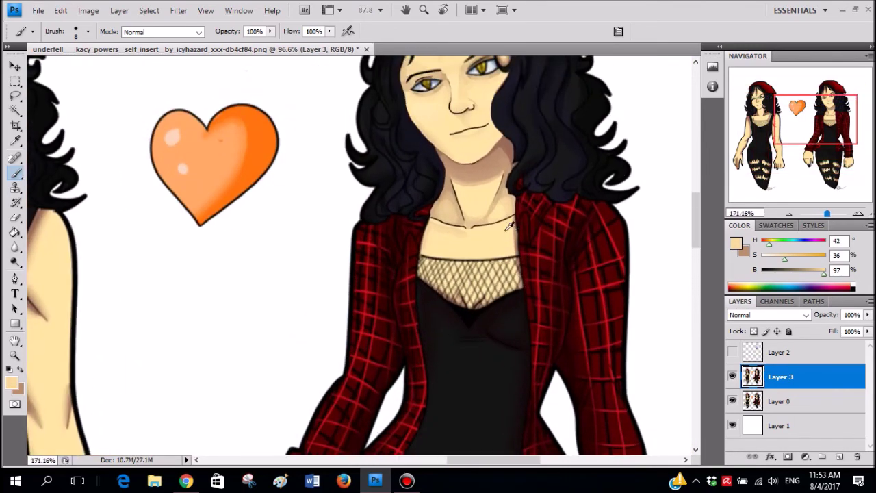
pyautogui.scroll(1, 600, 200)
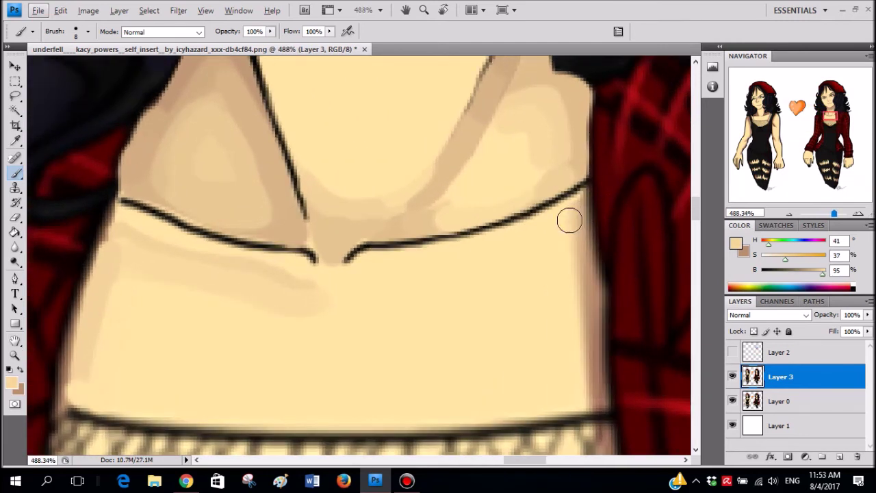
pyautogui.press('alt')
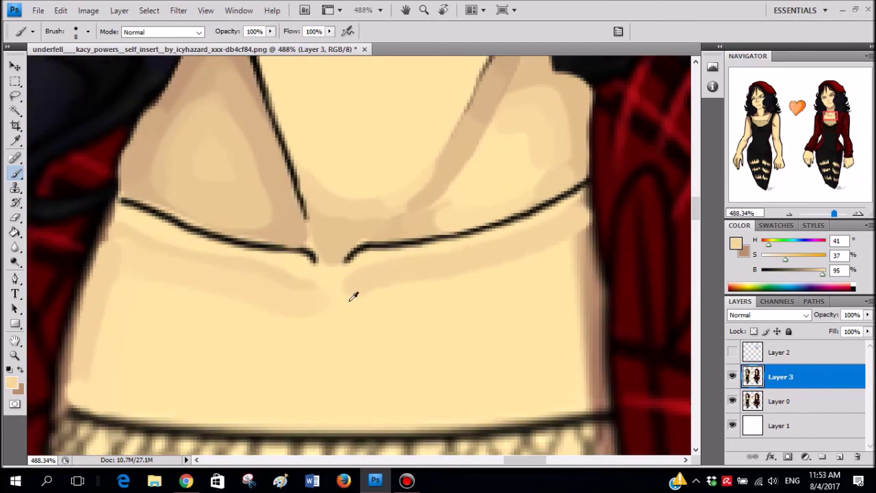
pyautogui.moveTo(368, 290); pyautogui.dragTo(512, 265)
pyautogui.moveTo(576, 227); pyautogui.dragTo(588, 389)
pyautogui.moveTo(562, 258); pyautogui.dragTo(575, 393)
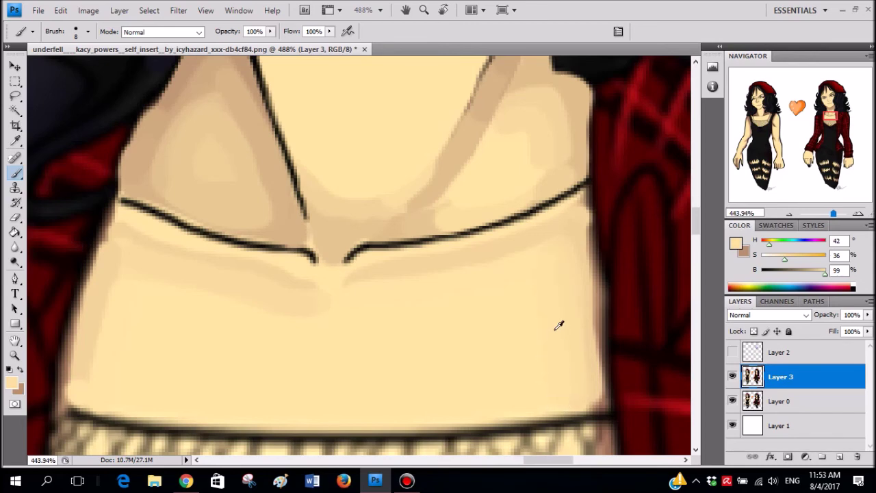
# - Examine the shading on the plaid-jacket character's chest, neck and face, from full figure to close-up
pyautogui.scroll(-15, 555, 329)
pyautogui.scroll(-3, 570, 292)
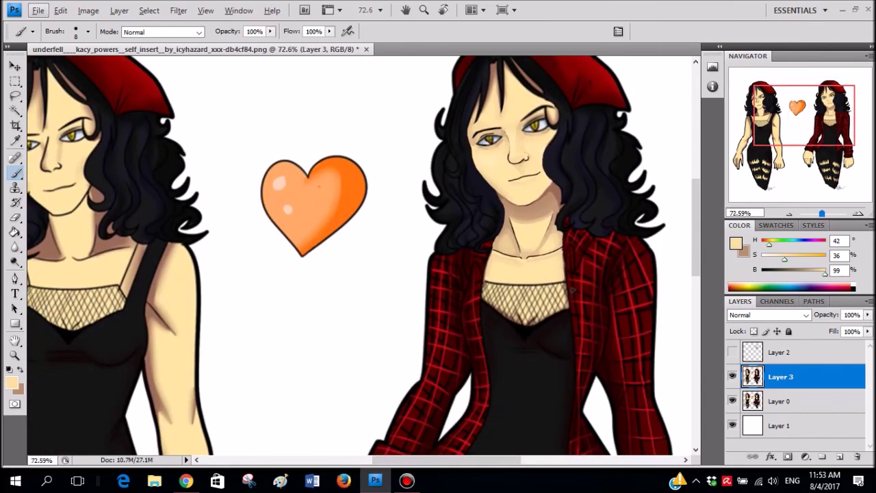
pyautogui.scroll(-1, 572, 290)
pyautogui.scroll(-1, 551, 208)
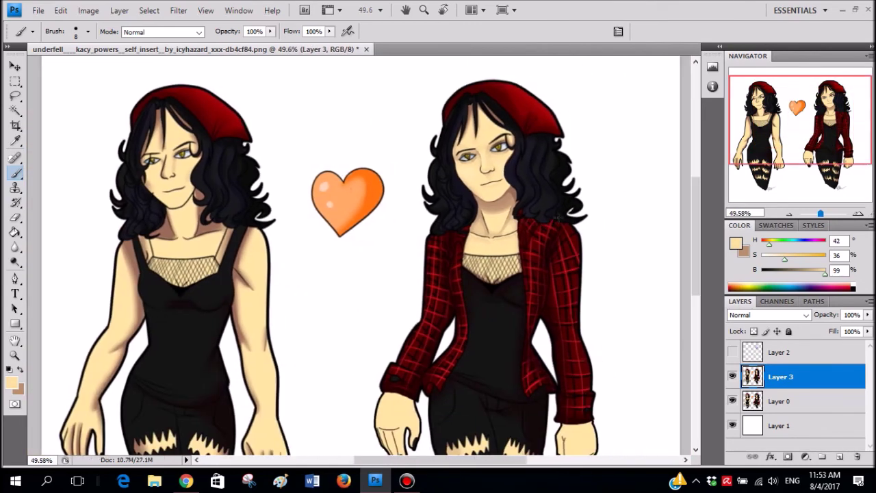
pyautogui.scroll(-1, 535, 205)
pyautogui.scroll(3, 479, 185)
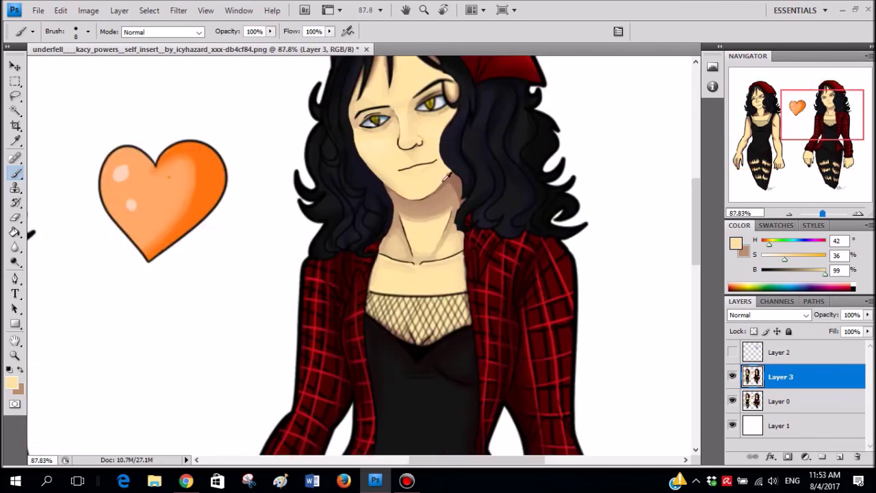
pyautogui.scroll(2, 433, 189)
pyautogui.scroll(2, 370, 160)
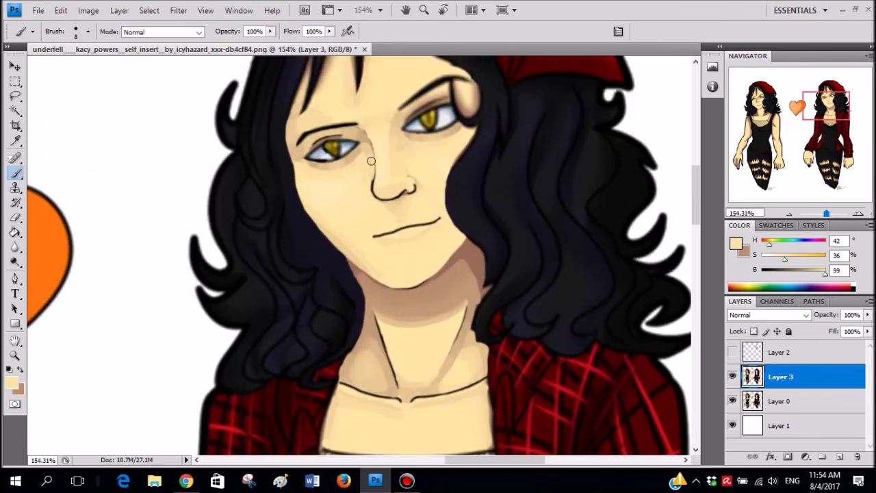
pyautogui.scroll(2, 380, 169)
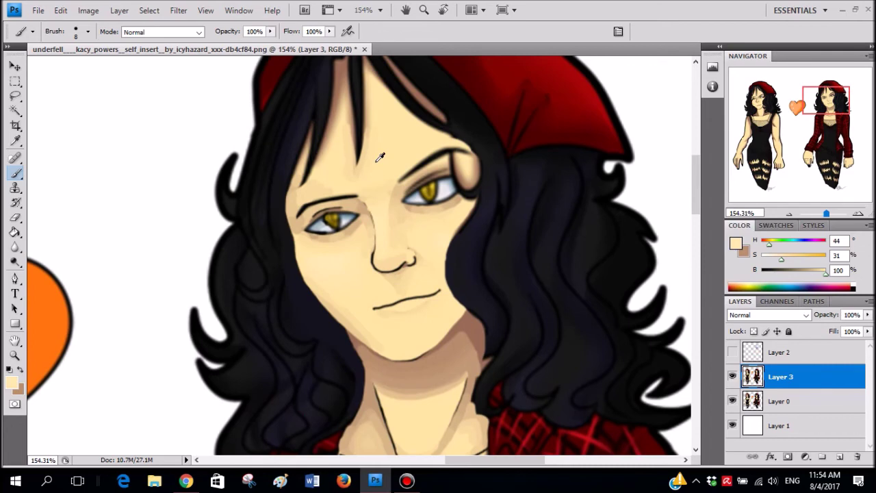
pyautogui.scroll(2, 380, 158)
pyautogui.scroll(1, 429, 175)
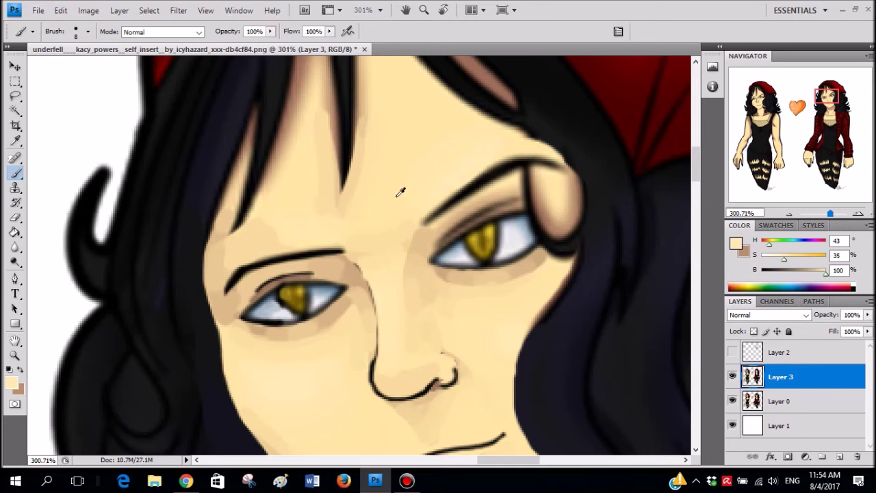
# - Compare the overall skin shading of both full figures, including the hands and the ripped jeans
pyautogui.scroll(-10, 492, 133)
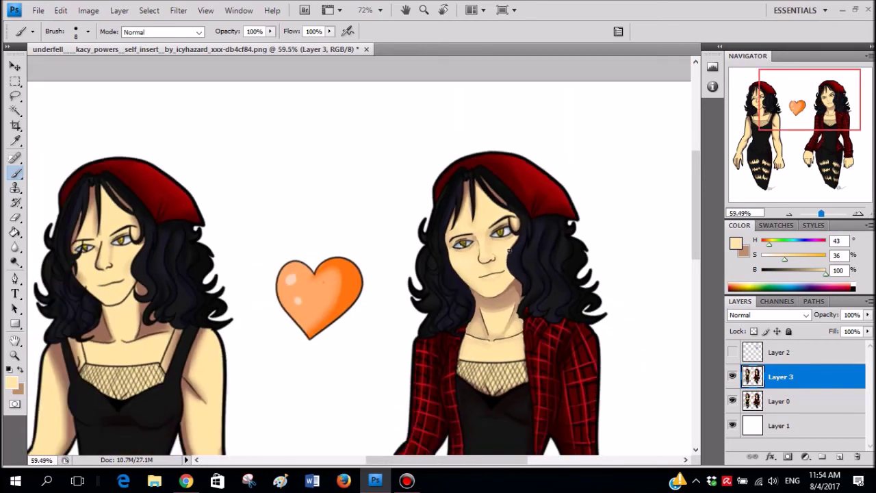
pyautogui.scroll(-3, 514, 245)
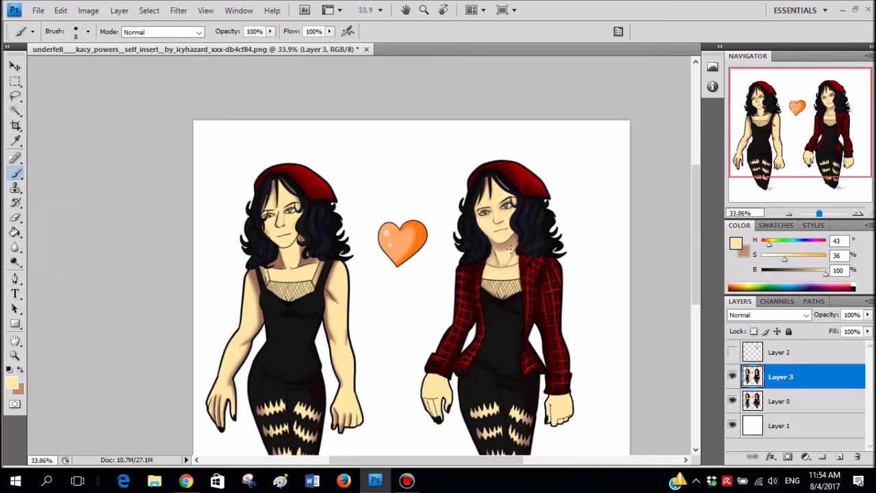
pyautogui.scroll(3, 511, 249)
pyautogui.scroll(-5, 518, 237)
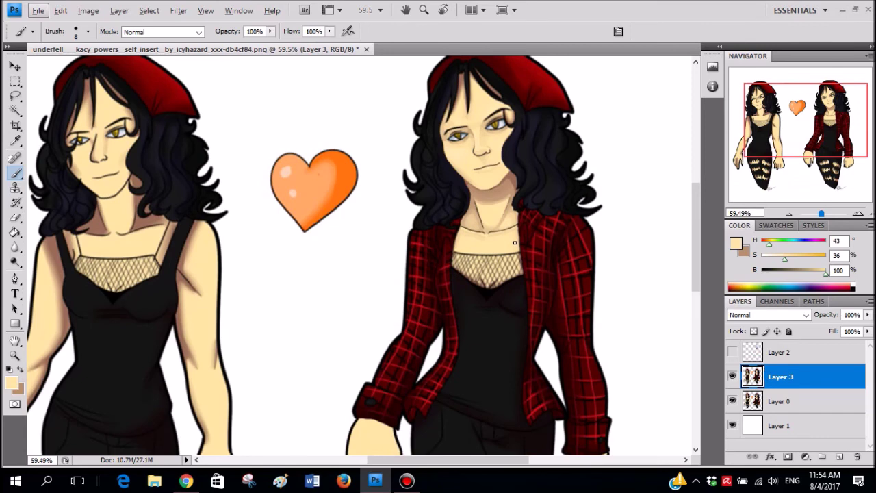
pyautogui.scroll(4, 467, 271)
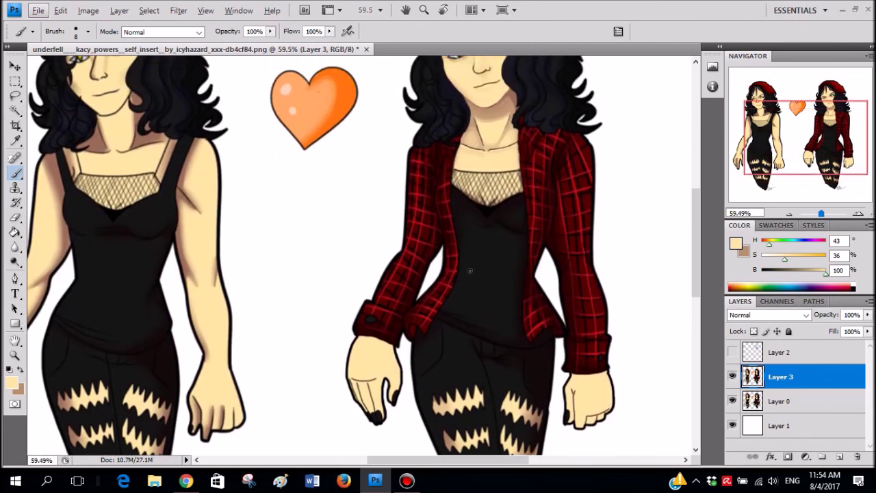
pyautogui.scroll(-4, 383, 355)
pyautogui.scroll(-3, 448, 318)
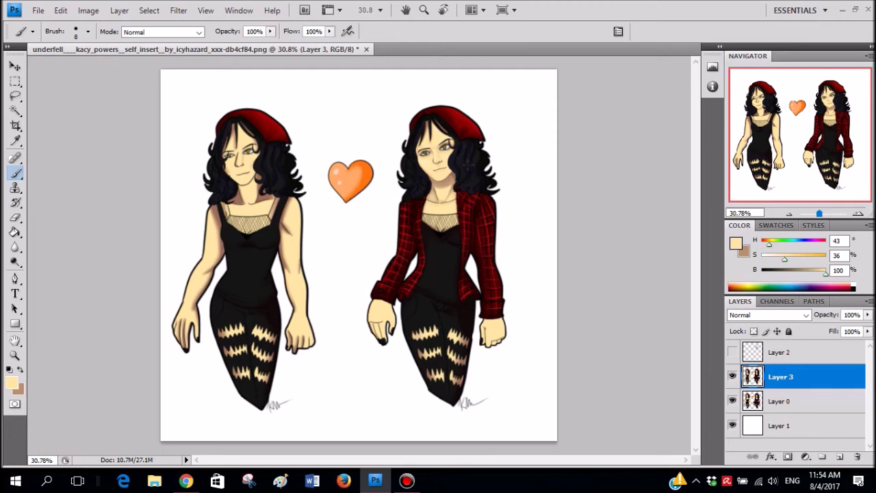
pyautogui.scroll(3, 424, 223)
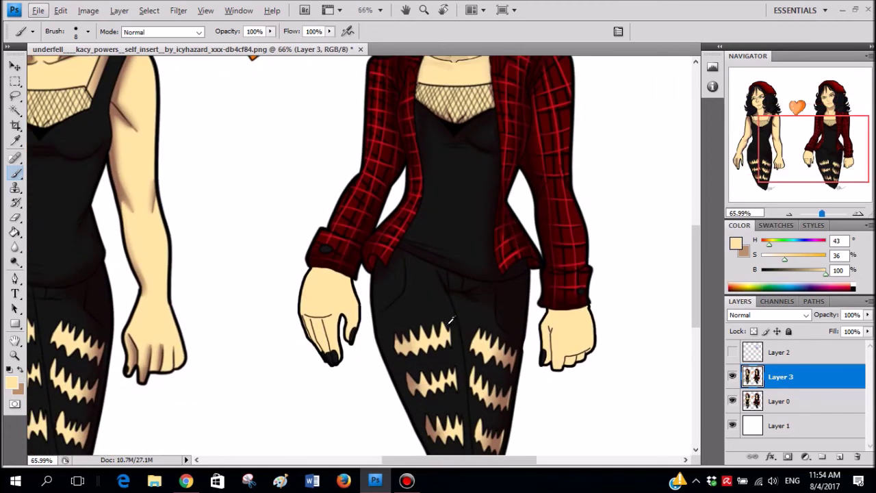
pyautogui.scroll(-3, 451, 319)
pyautogui.scroll(1, 411, 332)
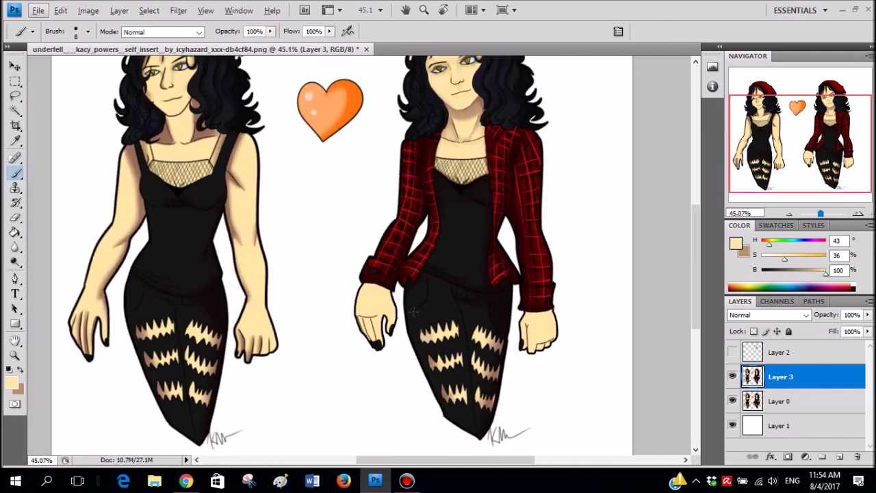
pyautogui.scroll(2, 453, 243)
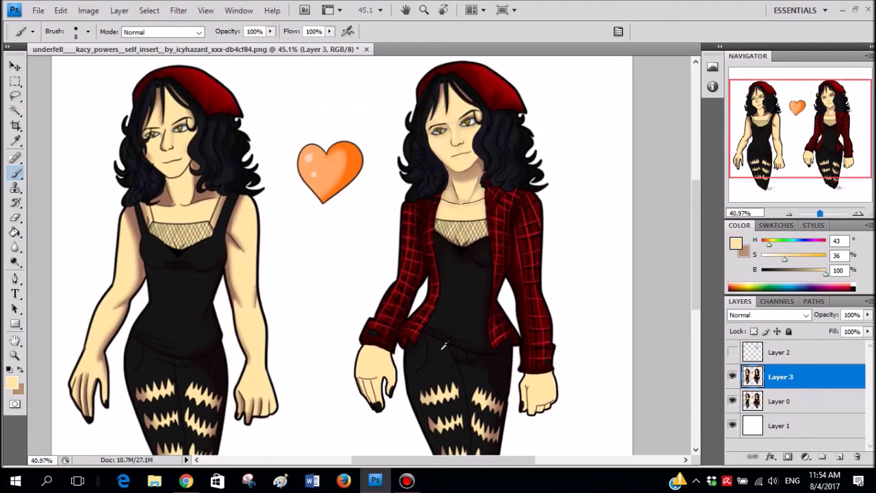
pyautogui.scroll(-2, 444, 345)
# - Sample the dark brown neck shadow beside the hair and dab a small swatch on the back of the left hand
pyautogui.scroll(3, 427, 328)
pyautogui.scroll(2, 471, 183)
pyautogui.scroll(3, 479, 137)
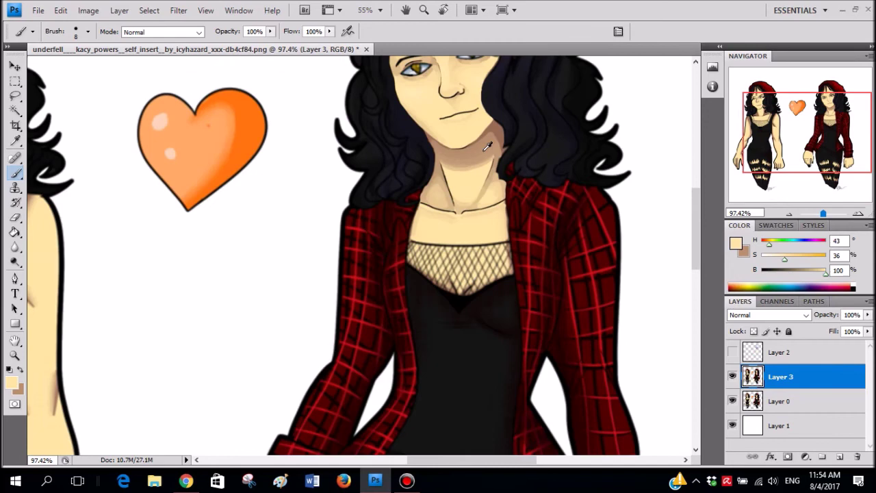
pyautogui.keyDown('alt'); pyautogui.click(489, 144); pyautogui.keyUp('alt')
pyautogui.keyDown('alt'); pyautogui.click(497, 128); pyautogui.keyUp('alt')
pyautogui.scroll(-5, 390, 294)
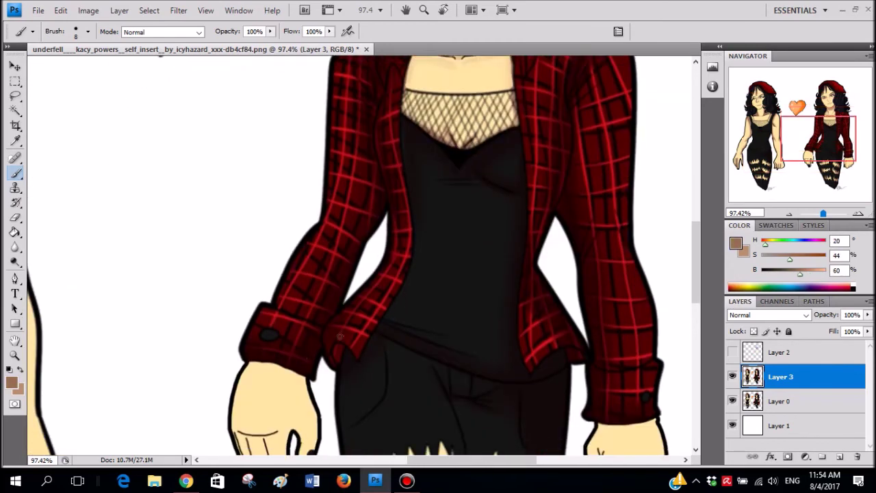
pyautogui.scroll(-3, 340, 336)
pyautogui.scroll(3, 265, 223)
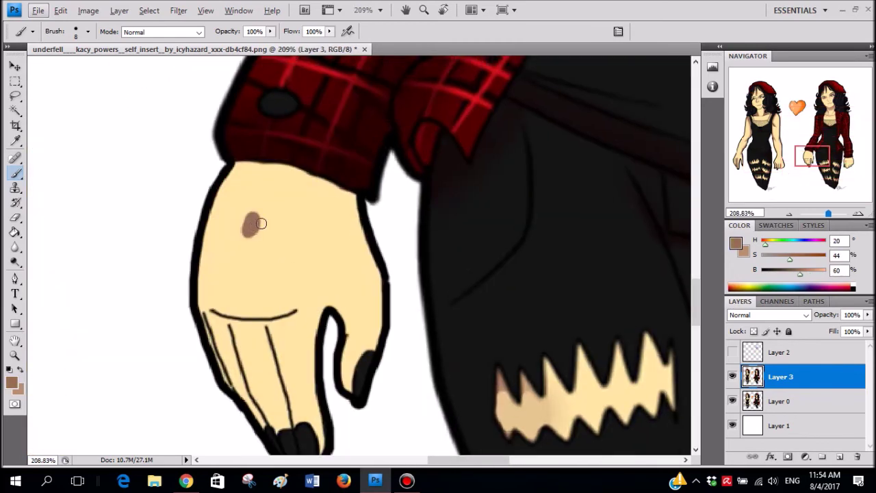
pyautogui.scroll(-2, 261, 223)
# - Paint a brown shadow wedge above the gap between thumb and fingers on the left hand
pyautogui.keyDown('alt'); pyautogui.click(264, 231); pyautogui.keyUp('alt')
pyautogui.scroll(3, 329, 278)
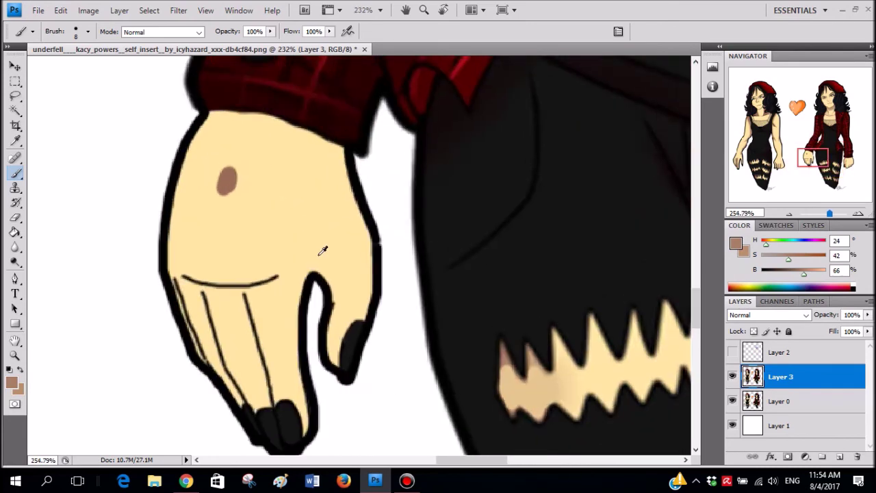
pyautogui.moveTo(319, 218)
pyautogui.mouseDown()
pyautogui.moveTo(335, 180)
pyautogui.moveTo(344, 229)
pyautogui.moveTo(336, 234)
pyautogui.moveTo(330, 225)
pyautogui.mouseUp()
pyautogui.keyDown('alt'); pyautogui.click(346, 167); pyautogui.keyUp('alt')
pyautogui.moveTo(346, 166)
pyautogui.mouseDown()
pyautogui.moveTo(362, 239)
pyautogui.moveTo(360, 209)
pyautogui.moveTo(347, 287)
pyautogui.mouseUp()
pyautogui.keyDown('alt'); pyautogui.click(344, 237); pyautogui.keyUp('alt')
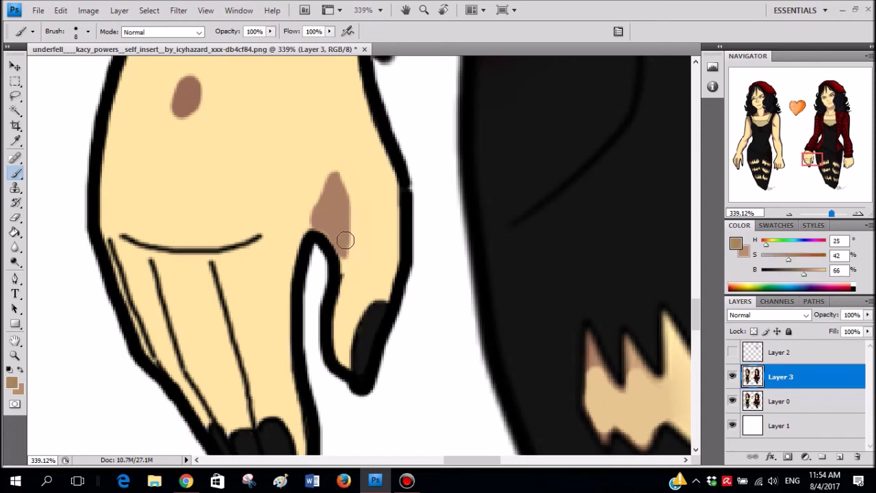
# - Blend the brown wedge at the base of the left hand's thumb into the skin with sampled intermediate tones
pyautogui.moveTo(346, 240); pyautogui.dragTo(350, 271)
pyautogui.keyDown('alt'); pyautogui.click(357, 220); pyautogui.keyUp('alt')
pyautogui.moveTo(352, 166)
pyautogui.mouseDown()
pyautogui.moveTo(354, 271)
pyautogui.moveTo(353, 184)
pyautogui.moveTo(315, 215)
pyautogui.moveTo(344, 240)
pyautogui.moveTo(336, 216)
pyautogui.mouseUp()
pyautogui.keyDown('alt'); pyautogui.click(331, 173); pyautogui.keyUp('alt')
pyautogui.moveTo(348, 253); pyautogui.dragTo(350, 268)
pyautogui.keyDown('alt'); pyautogui.click(352, 172); pyautogui.keyUp('alt')
pyautogui.moveTo(337, 165)
pyautogui.mouseDown()
pyautogui.moveTo(355, 246)
pyautogui.moveTo(351, 278)
pyautogui.mouseUp()
pyautogui.keyDown('alt'); pyautogui.click(331, 166); pyautogui.keyUp('alt')
pyautogui.keyDown('alt'); pyautogui.click(330, 163); pyautogui.keyUp('alt')
# - Extend the tan shading in an arch around the thumb gap, along the finger edge and down the thumb
pyautogui.moveTo(336, 152)
pyautogui.mouseDown()
pyautogui.moveTo(347, 234)
pyautogui.moveTo(337, 156)
pyautogui.moveTo(357, 230)
pyautogui.moveTo(339, 154)
pyautogui.moveTo(347, 255)
pyautogui.moveTo(334, 156)
pyautogui.moveTo(266, 306)
pyautogui.moveTo(313, 179)
pyautogui.moveTo(340, 155)
pyautogui.moveTo(290, 226)
pyautogui.mouseUp()
pyautogui.hotkey('ctrl', 'z')
pyautogui.moveTo(284, 263)
pyautogui.mouseDown()
pyautogui.moveTo(280, 353)
pyautogui.moveTo(277, 304)
pyautogui.moveTo(295, 186)
pyautogui.moveTo(319, 145)
pyautogui.moveTo(295, 193)
pyautogui.moveTo(342, 152)
pyautogui.mouseUp()
pyautogui.keyDown('alt'); pyautogui.click(332, 179); pyautogui.keyUp('alt')
pyautogui.keyDown('alt'); pyautogui.click(338, 180); pyautogui.keyUp('alt')
pyautogui.moveTo(336, 190); pyautogui.dragTo(350, 259)
pyautogui.moveTo(353, 206); pyautogui.dragTo(357, 307)
# - Add a lighter outer rim around the arched thumb shadow to fade it into the back of the hand
pyautogui.keyDown('alt'); pyautogui.click(351, 293); pyautogui.keyUp('alt')
pyautogui.keyDown('alt'); pyautogui.click(372, 280); pyautogui.keyUp('alt')
pyautogui.moveTo(372, 280); pyautogui.dragTo(373, 180)
pyautogui.moveTo(321, 118)
pyautogui.mouseDown()
pyautogui.moveTo(343, 145)
pyautogui.moveTo(313, 144)
pyautogui.mouseUp()
pyautogui.moveTo(284, 190); pyautogui.dragTo(277, 208)
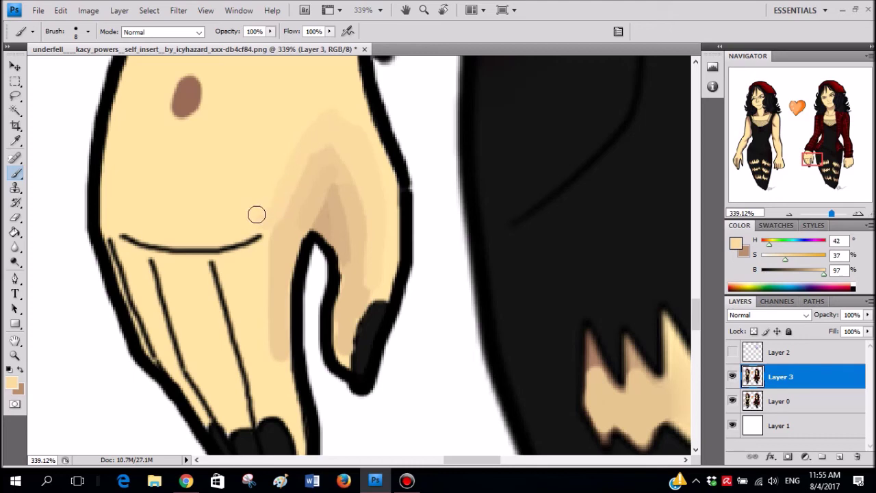
# - Soften the tan shading along the finger edge beside the thumb gap with lighter sampled skin tones
pyautogui.scroll(-4, 257, 214)
pyautogui.scroll(4, 282, 156)
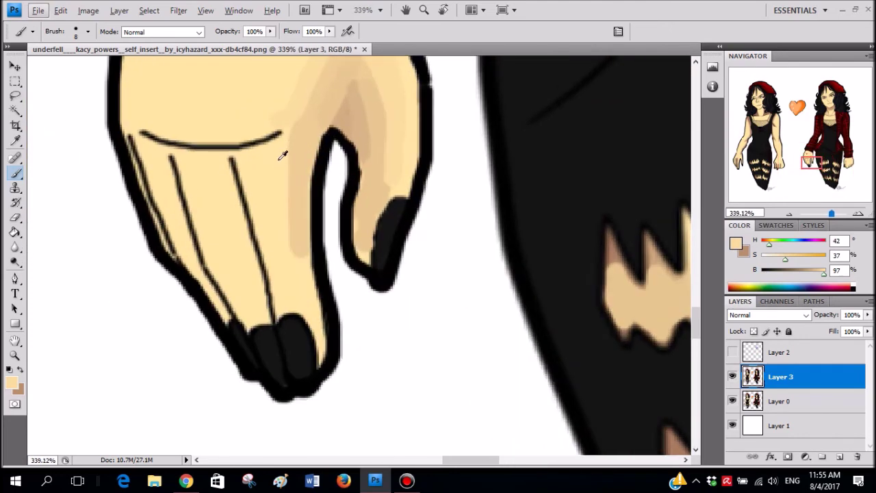
pyautogui.moveTo(290, 139)
pyautogui.mouseDown()
pyautogui.moveTo(295, 245)
pyautogui.moveTo(308, 293)
pyautogui.mouseUp()
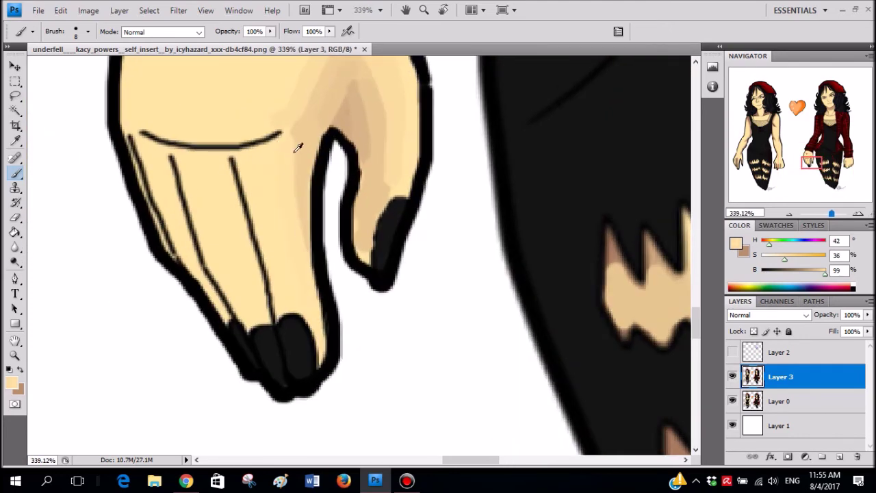
pyautogui.moveTo(290, 150); pyautogui.dragTo(313, 295)
pyautogui.hotkey('ctrl', 'alt', 'z')
pyautogui.hotkey('ctrl', 'alt', 'z')
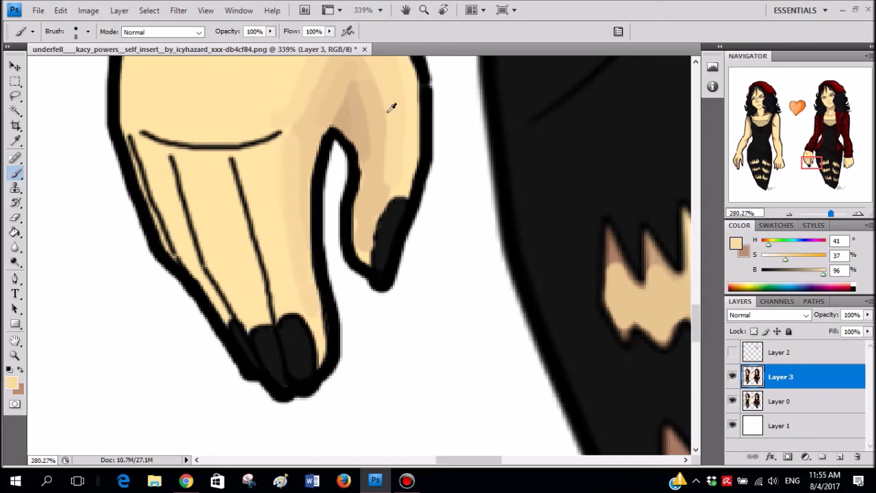
pyautogui.scroll(-4, 405, 134)
pyautogui.scroll(-1, 411, 143)
pyautogui.scroll(5, 416, 146)
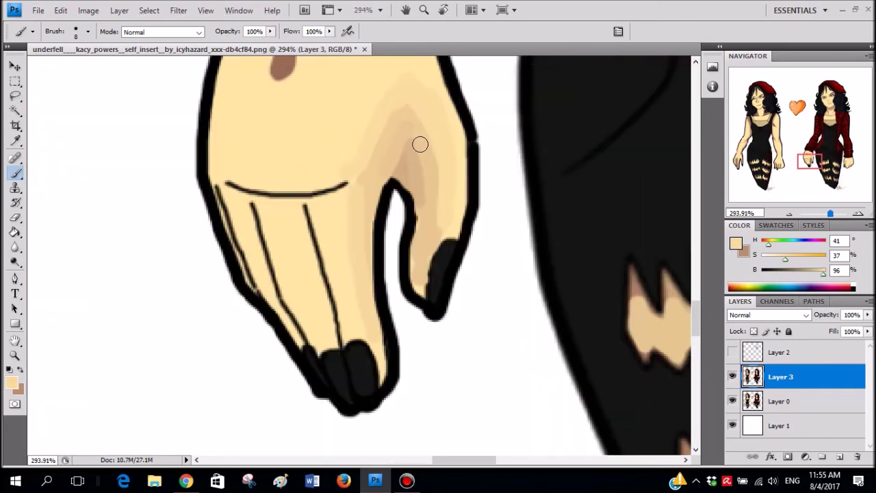
# - Paint a small tan shadow at the thumb-side wrist corner beneath the cuff and blend it out with lighter sampled tones
pyautogui.scroll(1, 420, 227)
pyautogui.keyDown('alt'); pyautogui.click(414, 256); pyautogui.keyUp('alt')
pyautogui.moveTo(417, 145); pyautogui.dragTo(427, 182)
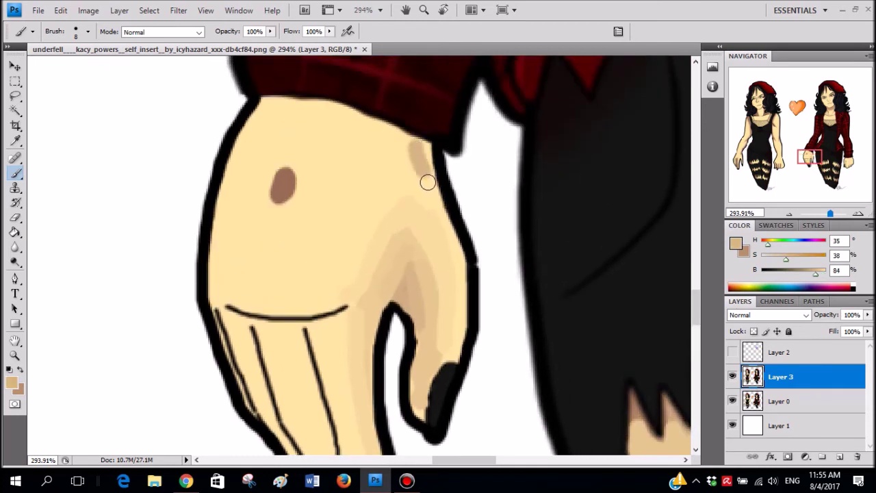
pyautogui.hotkey('ctrl', 'z')
pyautogui.keyDown('alt'); pyautogui.click(401, 258); pyautogui.keyUp('alt')
pyautogui.scroll(3, 424, 147)
pyautogui.moveTo(400, 136)
pyautogui.mouseDown()
pyautogui.moveTo(426, 178)
pyautogui.moveTo(419, 145)
pyautogui.moveTo(398, 166)
pyautogui.moveTo(431, 199)
pyautogui.mouseUp()
pyautogui.keyDown('alt'); pyautogui.click(393, 133); pyautogui.keyUp('alt')
pyautogui.keyDown('alt'); pyautogui.click(400, 140); pyautogui.keyUp('alt')
pyautogui.moveTo(398, 143); pyautogui.dragTo(430, 176)
pyautogui.hotkey('ctrl', 'z')
pyautogui.keyDown('alt'); pyautogui.click(388, 130); pyautogui.keyUp('alt')
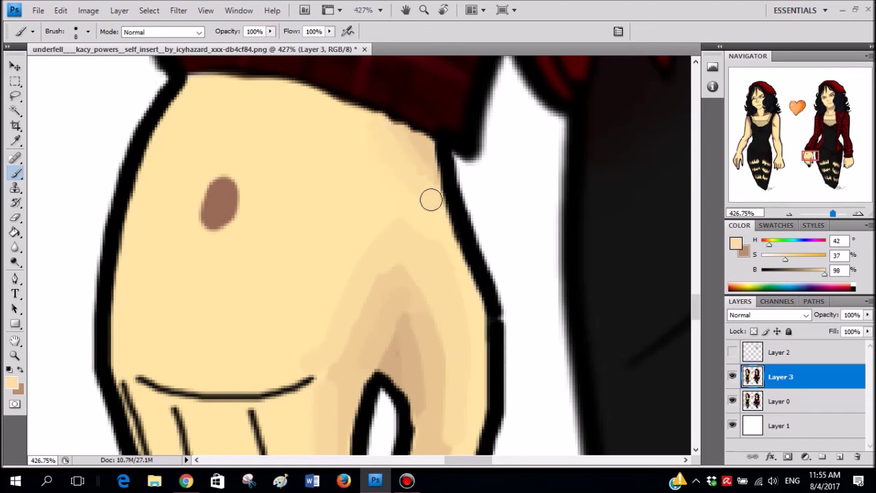
# - Fill the narrow finger strip below the outer end of the knuckle line with a sampled tan shadow, using a 7 px brush
pyautogui.scroll(-5, 434, 186)
pyautogui.scroll(-2, 455, 186)
pyautogui.scroll(6, 459, 197)
pyautogui.keyDown('alt'); pyautogui.click(477, 180); pyautogui.keyUp('alt')
pyautogui.scroll(3, 477, 180)
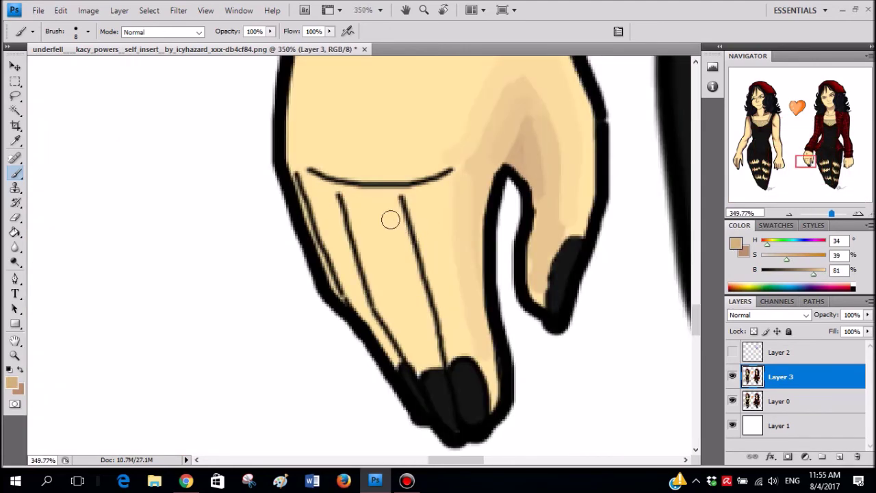
pyautogui.rightClick(428, 198)
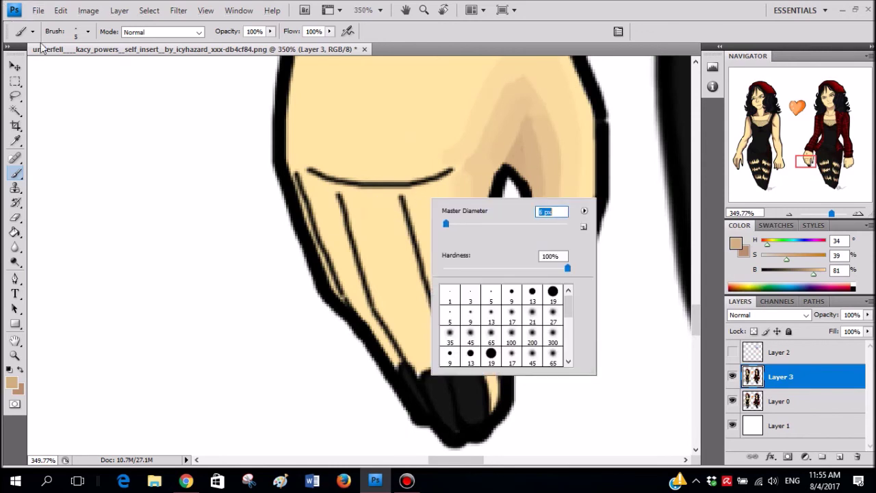
pyautogui.moveTo(318, 193); pyautogui.dragTo(342, 256)
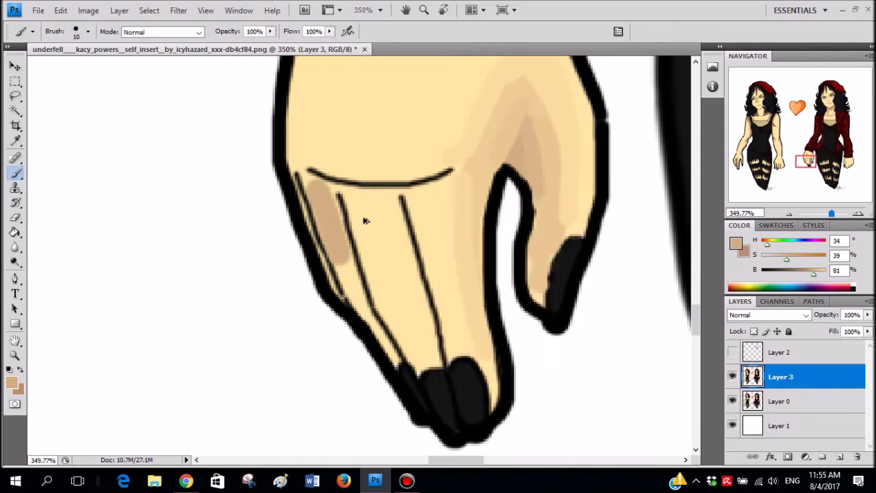
pyautogui.hotkey('ctrl', 'z')
pyautogui.rightClick(366, 219)
pyautogui.moveTo(314, 193)
pyautogui.mouseDown()
pyautogui.moveTo(357, 297)
pyautogui.moveTo(325, 187)
pyautogui.mouseUp()
pyautogui.scroll(-6, 324, 186)
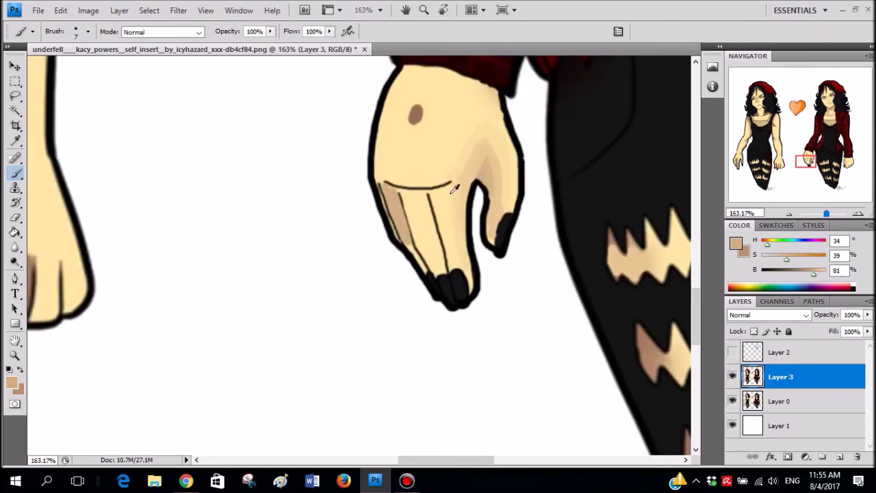
pyautogui.scroll(2, 439, 171)
pyautogui.scroll(6, 439, 171)
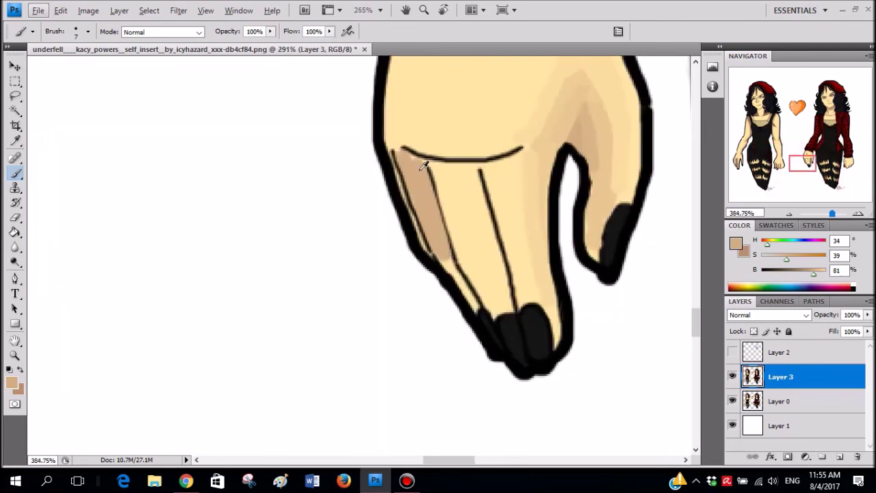
# - Extend the tan shadow down to the fingertip and into the thin outer finger sliver with a 3 px brush
pyautogui.rightClick(478, 283)
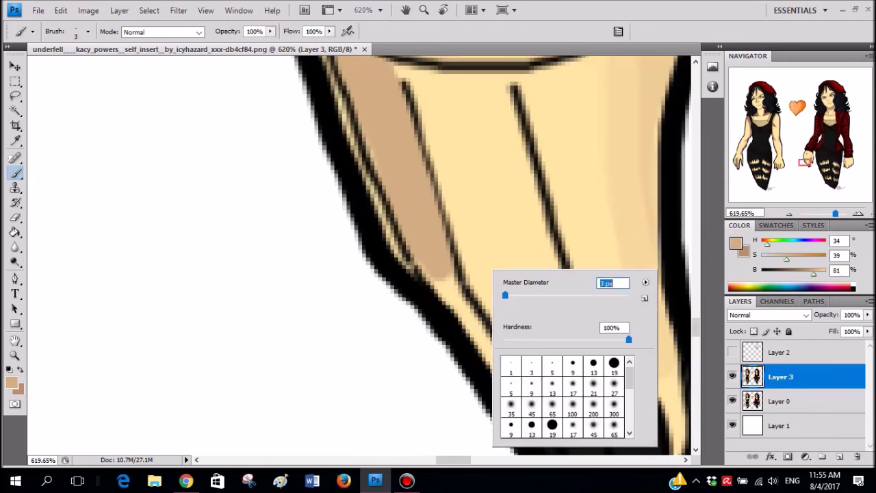
pyautogui.keyDown('alt'); pyautogui.click(444, 277); pyautogui.keyUp('alt')
pyautogui.moveTo(433, 271); pyautogui.dragTo(452, 302)
pyautogui.moveTo(445, 269)
pyautogui.mouseDown()
pyautogui.moveTo(484, 355)
pyautogui.moveTo(483, 346)
pyautogui.moveTo(506, 380)
pyautogui.mouseUp()
pyautogui.keyDown('alt'); pyautogui.click(429, 262); pyautogui.keyUp('alt')
pyautogui.scroll(1, 347, 159)
pyautogui.scroll(1, 346, 159)
pyautogui.moveTo(335, 133); pyautogui.dragTo(397, 292)
pyautogui.scroll(1, 368, 173)
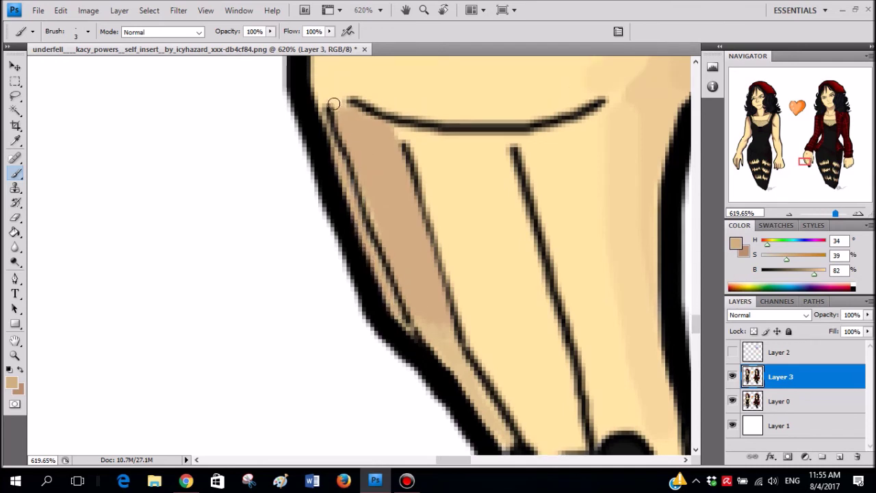
pyautogui.keyDown('alt'); pyautogui.click(395, 135); pyautogui.keyUp('alt')
pyautogui.moveTo(381, 143)
pyautogui.mouseDown()
pyautogui.moveTo(370, 132)
pyautogui.moveTo(401, 224)
pyautogui.mouseUp()
pyautogui.hotkey('ctrl', 'z')
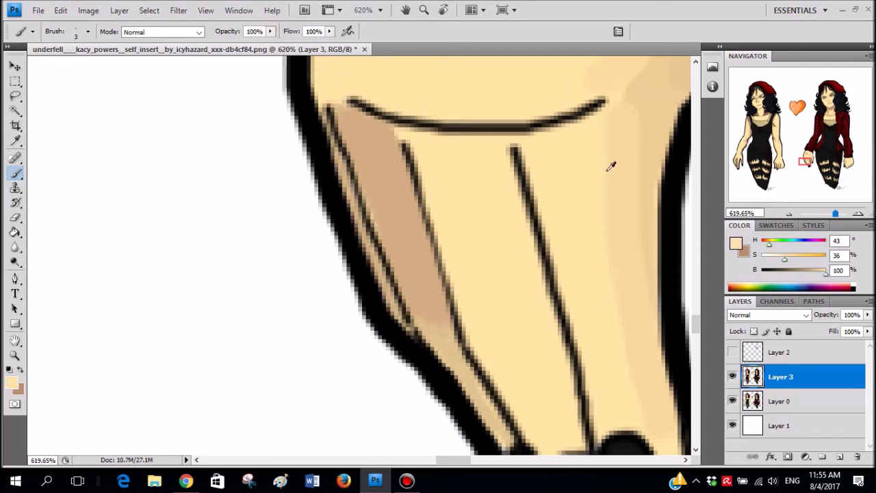
# - Lighten the shadow on the narrow finger strip with sampled intermediate skin tones, using an 8 px brush
pyautogui.keyDown('alt'); pyautogui.click(649, 127); pyautogui.keyUp('alt')
pyautogui.rightClick(450, 181)
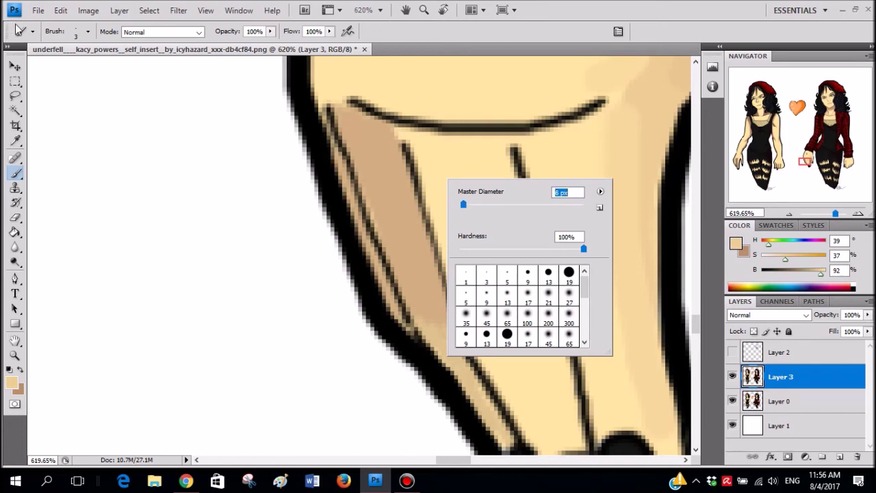
pyautogui.moveTo(402, 218)
pyautogui.mouseDown()
pyautogui.moveTo(381, 157)
pyautogui.moveTo(376, 172)
pyautogui.moveTo(422, 236)
pyautogui.moveTo(393, 200)
pyautogui.mouseUp()
pyautogui.keyDown('alt'); pyautogui.click(367, 143); pyautogui.keyUp('alt')
pyautogui.hotkey('ctrl', 'alt', 'z')
pyautogui.hotkey('ctrl', 'alt', 'z')
pyautogui.moveTo(371, 150)
pyautogui.mouseDown()
pyautogui.moveTo(431, 296)
pyautogui.moveTo(384, 175)
pyautogui.moveTo(362, 134)
pyautogui.moveTo(345, 125)
pyautogui.moveTo(383, 146)
pyautogui.mouseUp()
pyautogui.keyDown('alt'); pyautogui.click(441, 204); pyautogui.keyUp('alt')
pyautogui.click(399, 186)
pyautogui.hotkey('ctrl', 'alt', 'z')
pyautogui.click(389, 187)
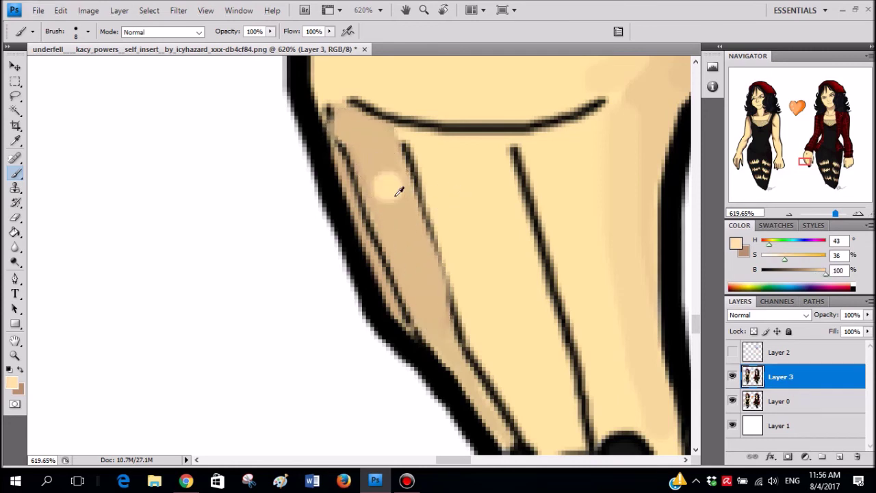
pyautogui.keyDown('alt'); pyautogui.click(400, 197); pyautogui.keyUp('alt')
pyautogui.moveTo(400, 197)
pyautogui.mouseDown()
pyautogui.moveTo(393, 225)
pyautogui.moveTo(374, 156)
pyautogui.moveTo(428, 304)
pyautogui.moveTo(391, 180)
pyautogui.moveTo(373, 138)
pyautogui.moveTo(351, 129)
pyautogui.moveTo(376, 197)
pyautogui.moveTo(376, 136)
pyautogui.mouseUp()
# - Shade the outer edge of the back of the hand from the wrist to the knuckle line with the finger's light tan
pyautogui.keyDown('alt'); pyautogui.click(371, 174); pyautogui.keyUp('alt')
pyautogui.scroll(-4, 385, 156)
pyautogui.scroll(3, 383, 111)
pyautogui.moveTo(402, 77)
pyautogui.mouseDown()
pyautogui.moveTo(375, 151)
pyautogui.moveTo(362, 271)
pyautogui.moveTo(367, 160)
pyautogui.mouseUp()
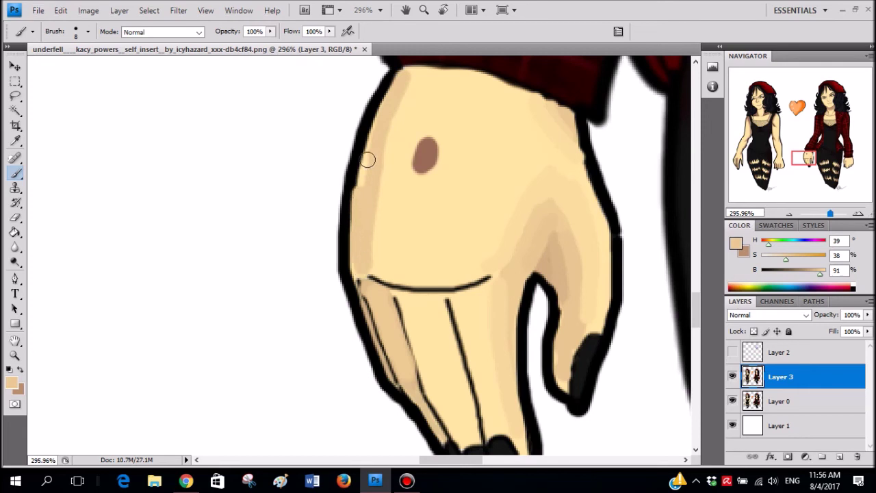
# - Paint a light tan shadow band across the wrist directly beneath the plaid cuff
pyautogui.scroll(3, 514, 255)
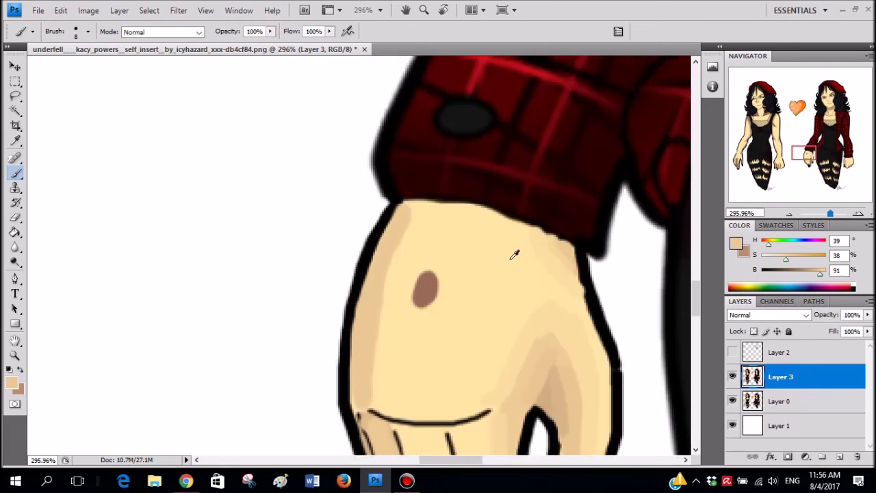
pyautogui.scroll(2, 514, 254)
pyautogui.moveTo(538, 220)
pyautogui.mouseDown()
pyautogui.moveTo(348, 222)
pyautogui.moveTo(359, 196)
pyautogui.moveTo(481, 200)
pyautogui.moveTo(507, 209)
pyautogui.moveTo(441, 198)
pyautogui.moveTo(480, 216)
pyautogui.mouseUp()
pyautogui.keyDown('alt'); pyautogui.click(547, 236); pyautogui.keyUp('alt')
pyautogui.moveTo(546, 234); pyautogui.dragTo(370, 233)
pyautogui.hotkey('ctrl', 'z')
pyautogui.keyDown('alt'); pyautogui.click(515, 208); pyautogui.keyUp('alt')
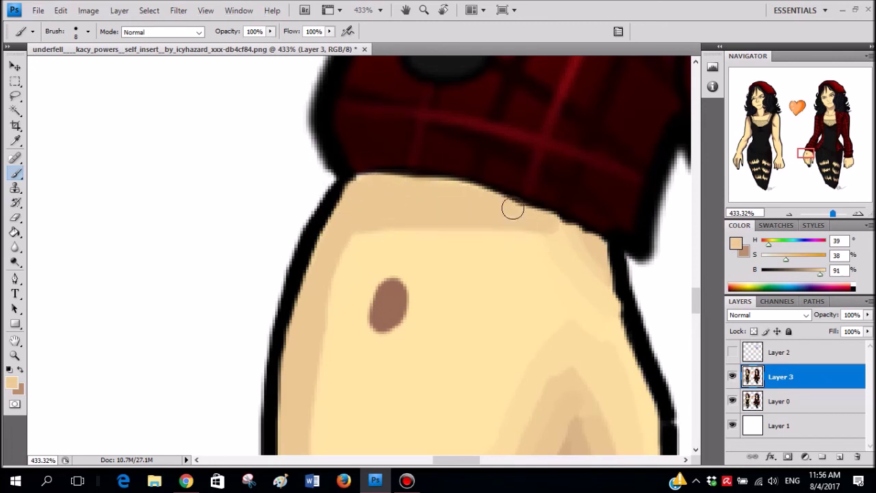
# - Blend the outer-edge shadow of the hand into the base skin with sampled intermediate tones from wrist to knuckles
pyautogui.scroll(-3, 471, 246)
pyautogui.keyDown('alt'); pyautogui.click(350, 199); pyautogui.keyUp('alt')
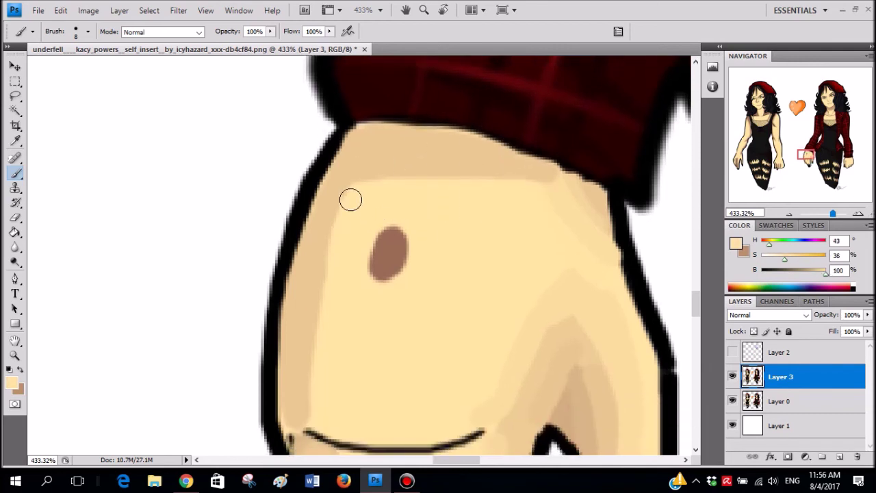
pyautogui.keyDown('alt'); pyautogui.click(345, 193); pyautogui.keyUp('alt')
pyautogui.moveTo(347, 193)
pyautogui.mouseDown()
pyautogui.moveTo(323, 271)
pyautogui.moveTo(314, 415)
pyautogui.mouseUp()
pyautogui.moveTo(341, 191)
pyautogui.mouseDown()
pyautogui.moveTo(302, 326)
pyautogui.moveTo(297, 409)
pyautogui.mouseUp()
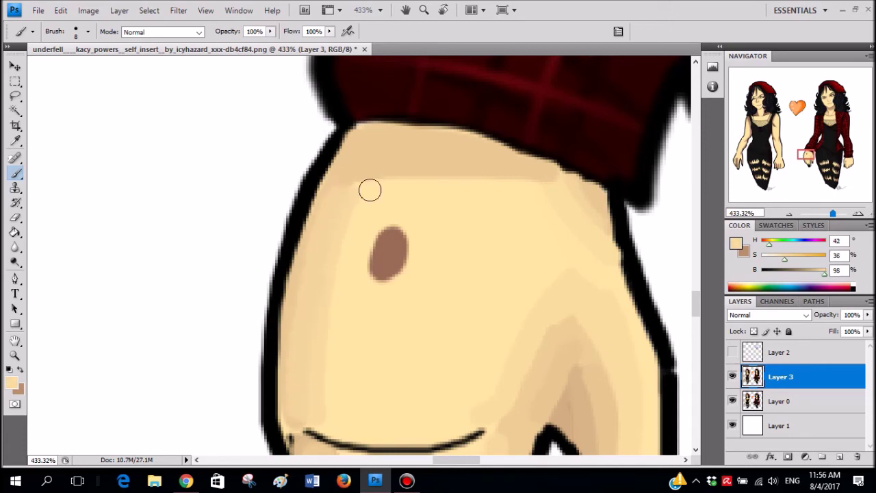
# - Soften the lower edge of the wrist shadow beneath the cuff with a lighter sampled skin tone
pyautogui.scroll(-5, 412, 237)
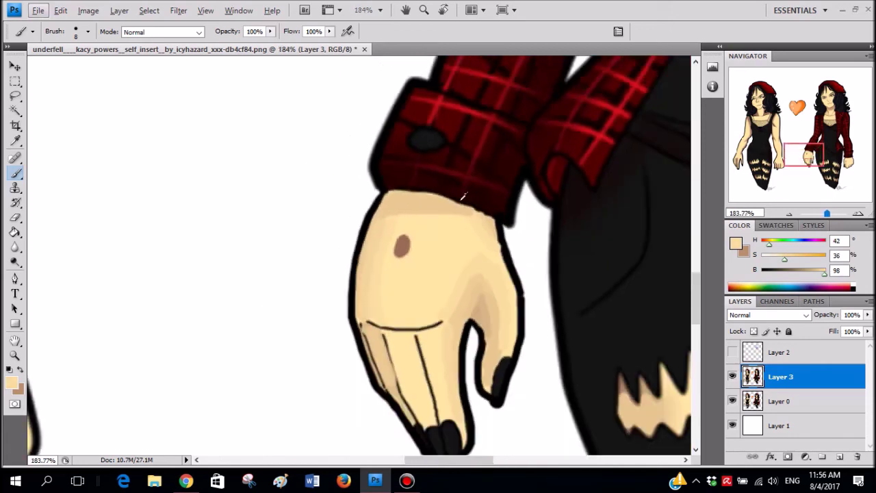
pyautogui.scroll(6, 463, 199)
pyautogui.keyDown('alt'); pyautogui.click(484, 241); pyautogui.keyUp('alt')
pyautogui.moveTo(486, 238); pyautogui.dragTo(295, 234)
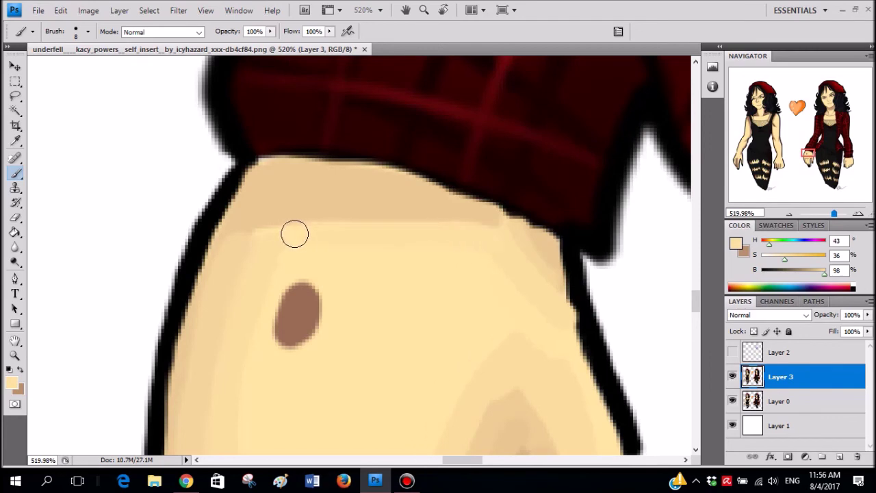
pyautogui.scroll(-3, 472, 178)
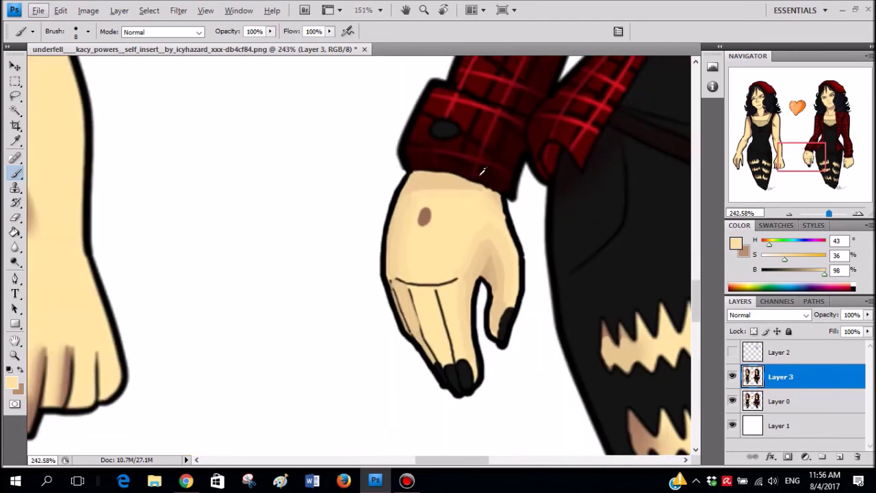
# - Cover the brown spot on the back of the hand with the base skin tone
pyautogui.scroll(3, 365, 140)
pyautogui.moveTo(276, 157)
pyautogui.mouseDown()
pyautogui.moveTo(306, 157)
pyautogui.moveTo(476, 191)
pyautogui.moveTo(562, 240)
pyautogui.moveTo(568, 234)
pyautogui.moveTo(274, 149)
pyautogui.moveTo(241, 154)
pyautogui.mouseUp()
pyautogui.hotkey('ctrl', 'z')
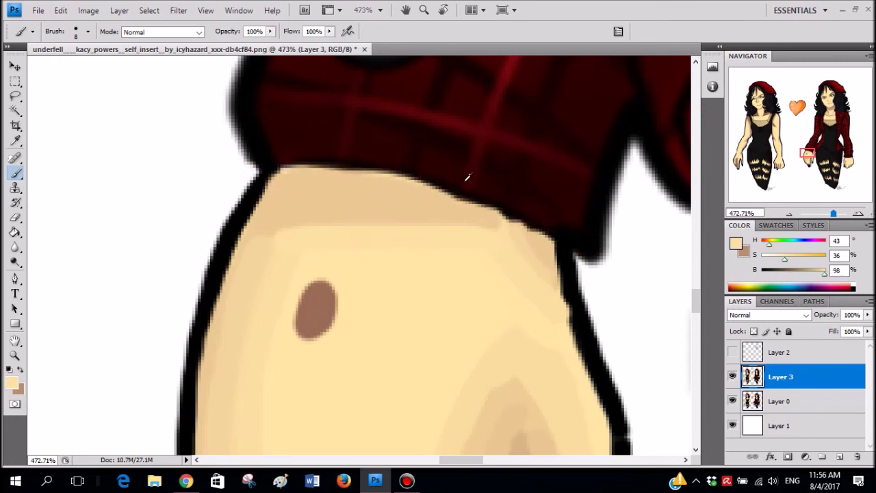
pyautogui.scroll(-3, 391, 198)
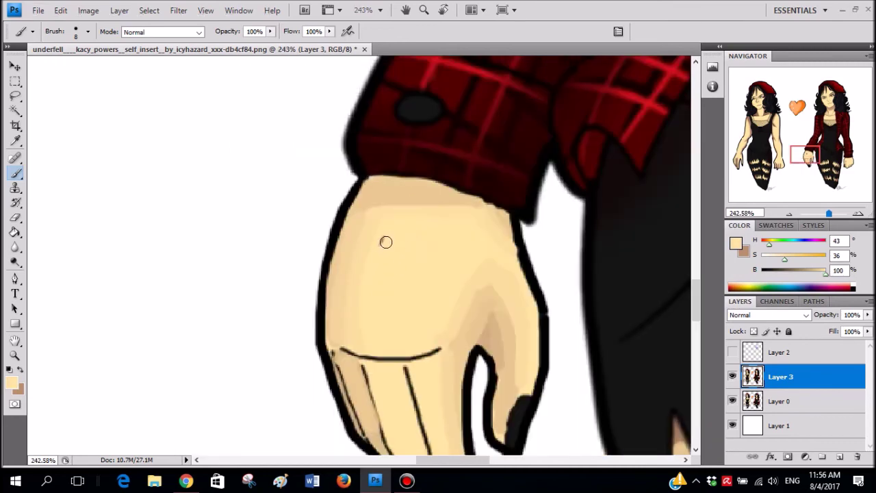
pyautogui.scroll(-5, 388, 253)
pyautogui.scroll(6, 363, 134)
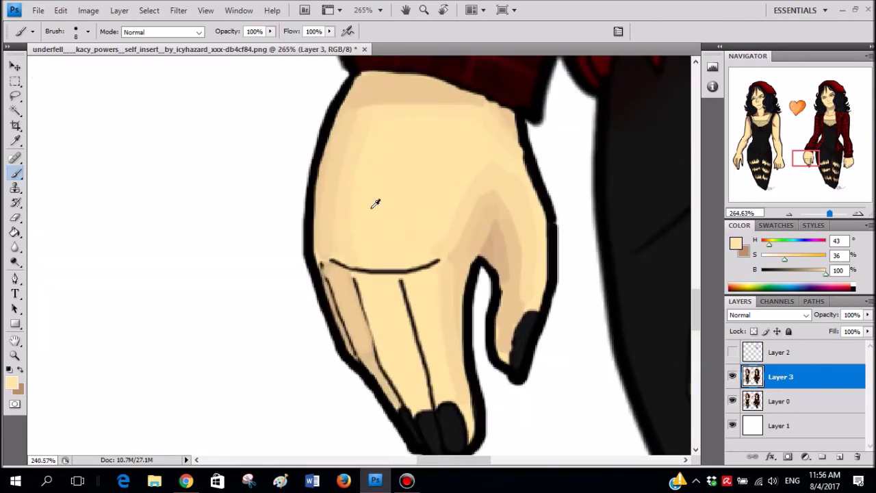
# - Examine the shaded hand against the other hand, the face and the rest of both figures
pyautogui.scroll(-4, 375, 203)
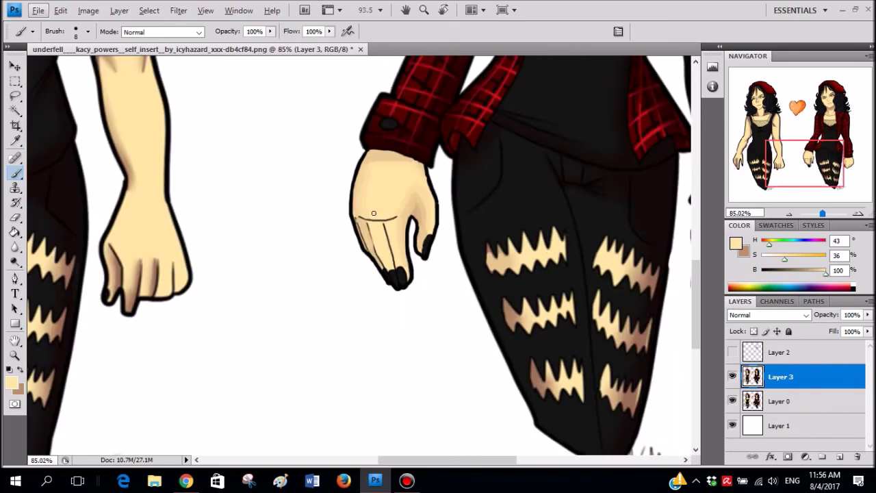
pyautogui.scroll(-1, 373, 213)
pyautogui.scroll(4, 327, 114)
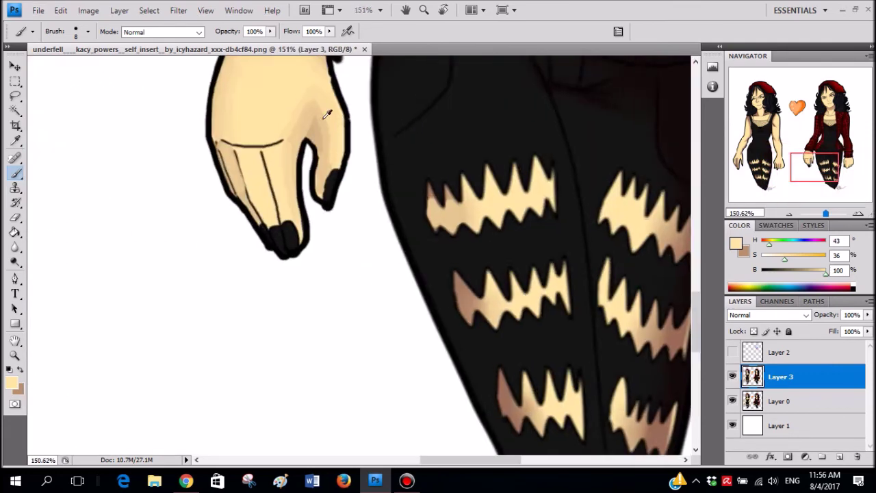
pyautogui.scroll(2, 323, 123)
pyautogui.keyDown('alt'); pyautogui.click(313, 141); pyautogui.keyUp('alt')
pyautogui.scroll(-5, 404, 164)
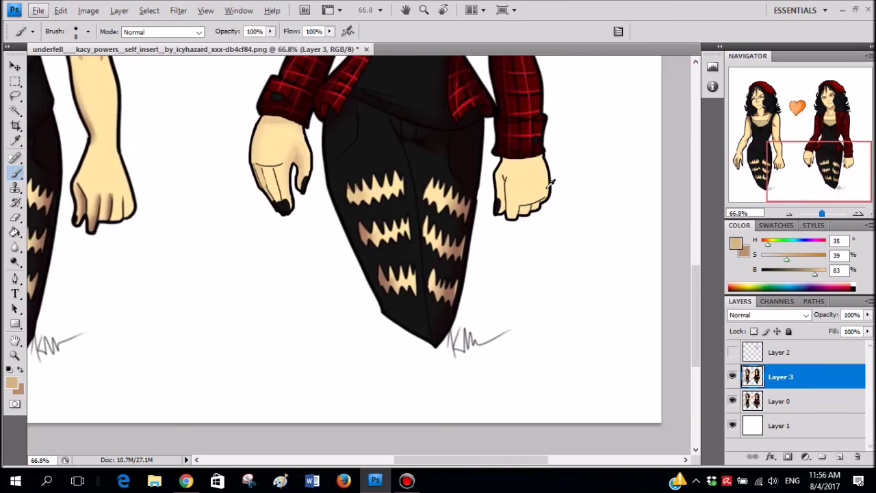
pyautogui.scroll(2, 534, 191)
pyautogui.scroll(-4, 507, 201)
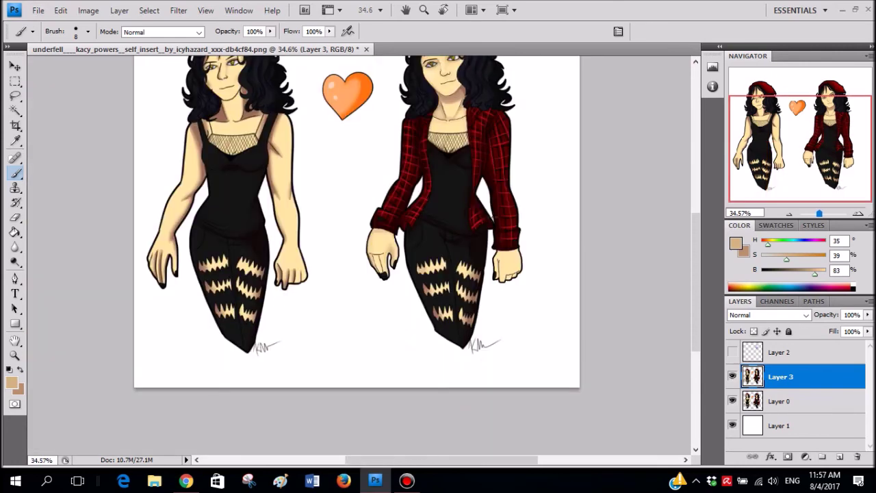
pyautogui.scroll(3, 478, 259)
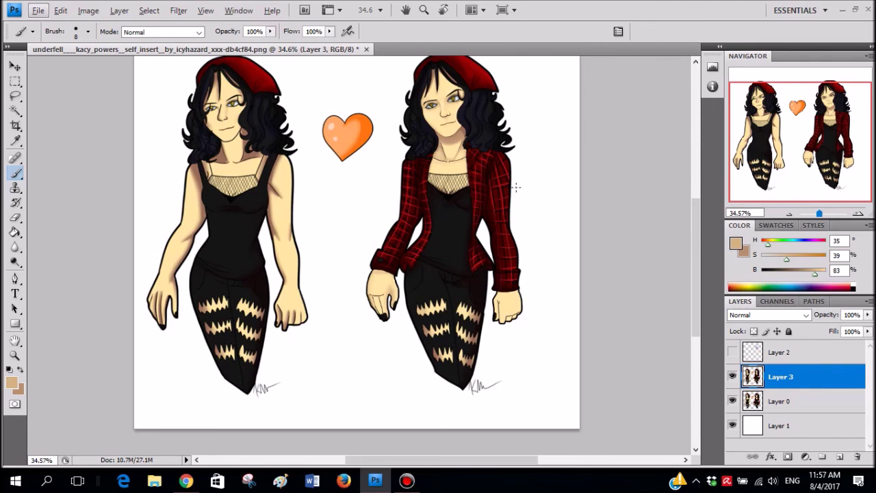
pyautogui.scroll(2, 516, 186)
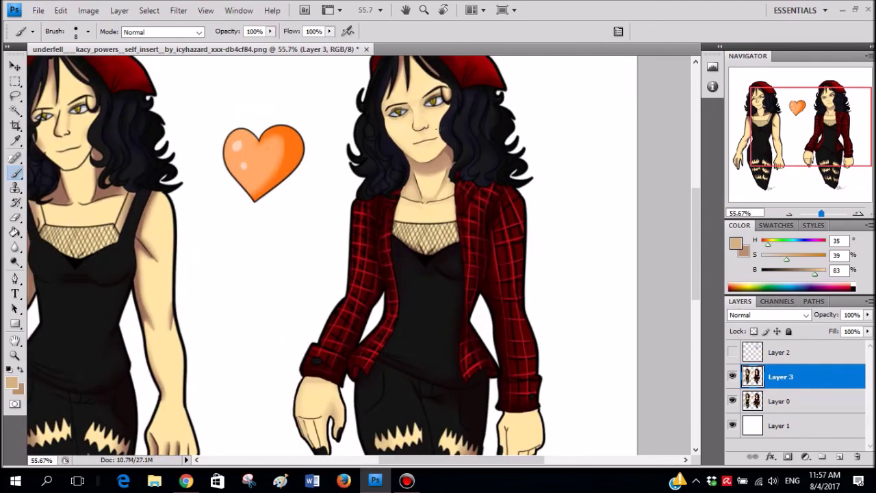
pyautogui.scroll(2, 440, 123)
pyautogui.scroll(-5, 470, 186)
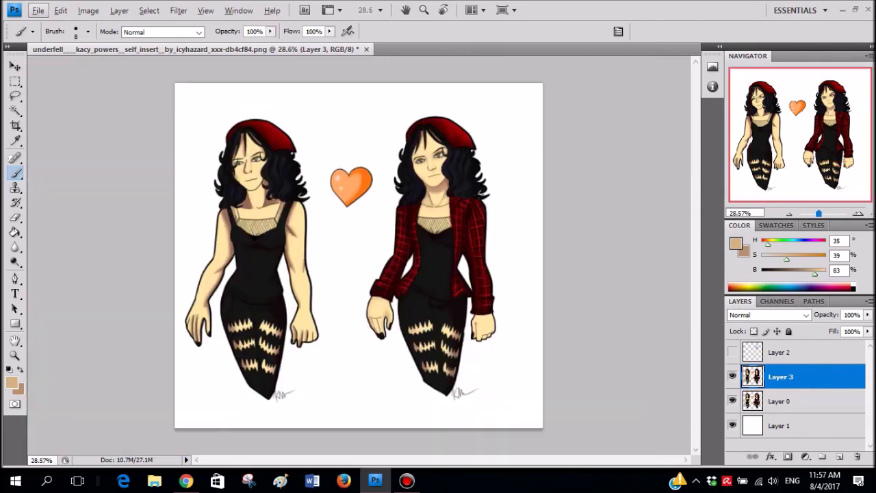
pyautogui.scroll(3, 496, 259)
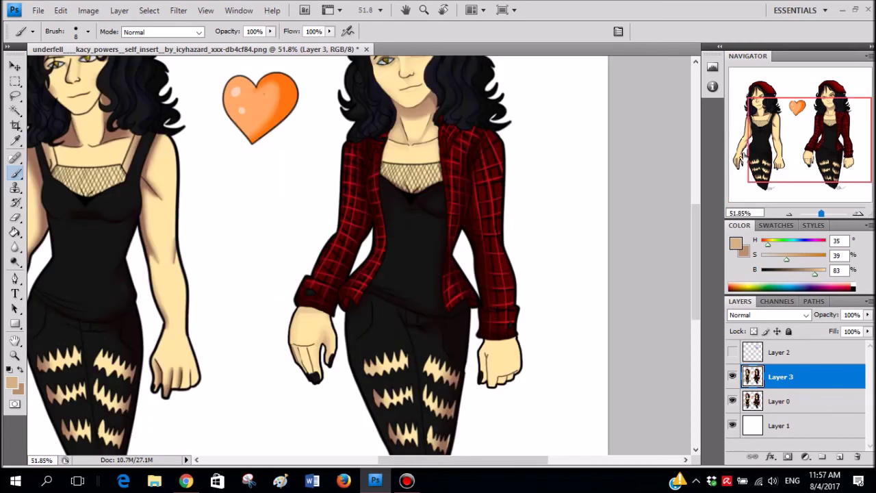
# - Sample the dark brown shadow tone beside the plaid-jacket character's neck for shading the unshaded fist
pyautogui.moveTo(776, 159); pyautogui.dragTo(759, 179)
pyautogui.scroll(2, 509, 304)
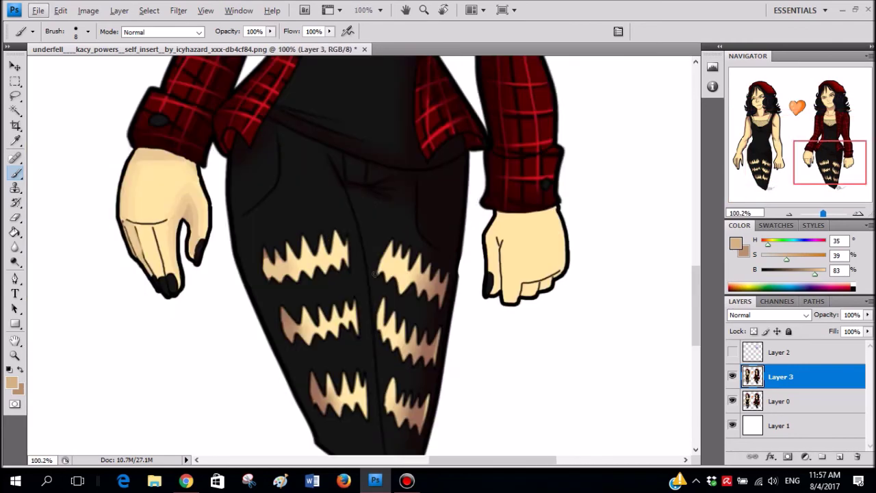
pyautogui.scroll(-3, 323, 217)
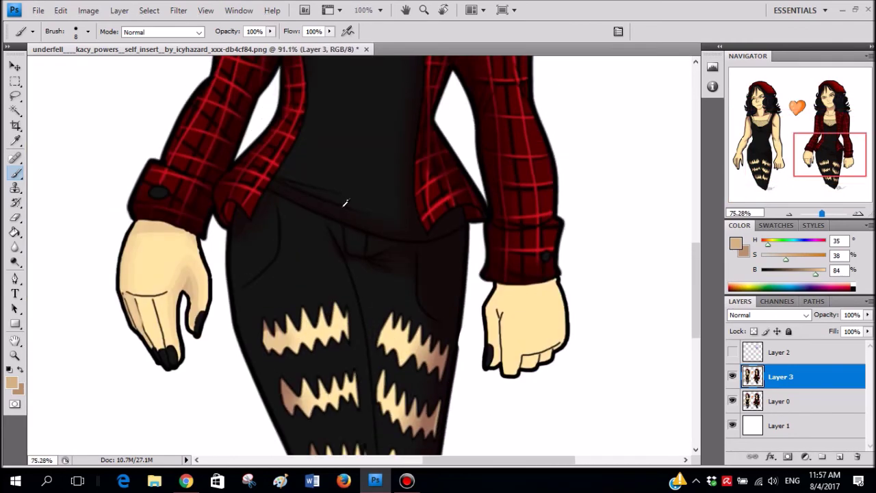
pyautogui.keyDown('alt'); pyautogui.click(370, 118); pyautogui.keyUp('alt')
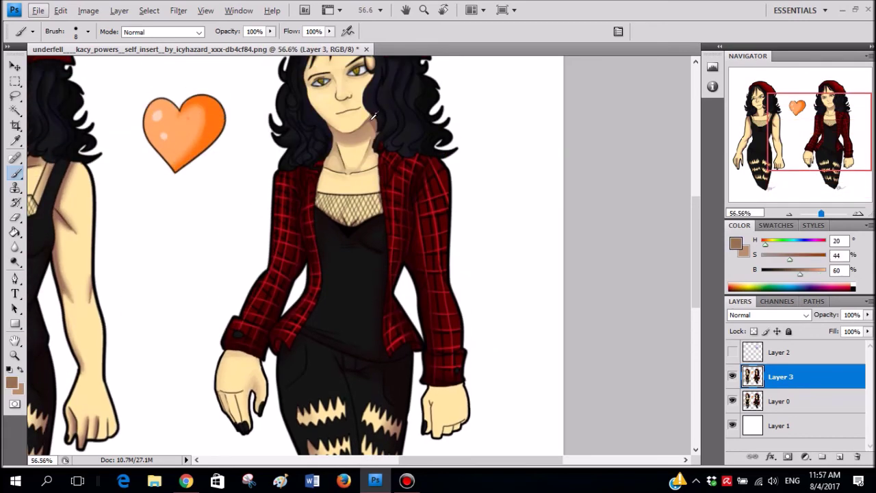
pyautogui.scroll(1, 397, 125)
pyautogui.scroll(-2, 504, 227)
pyautogui.scroll(6, 481, 262)
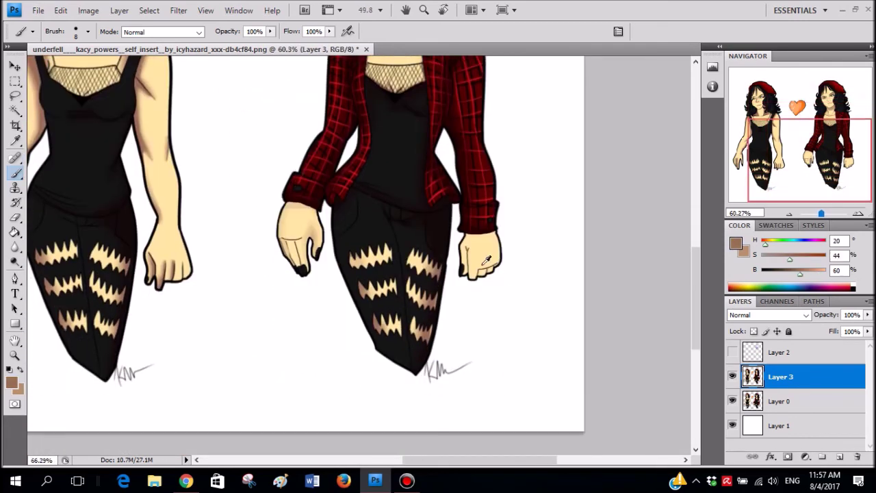
pyautogui.scroll(-5, 465, 154)
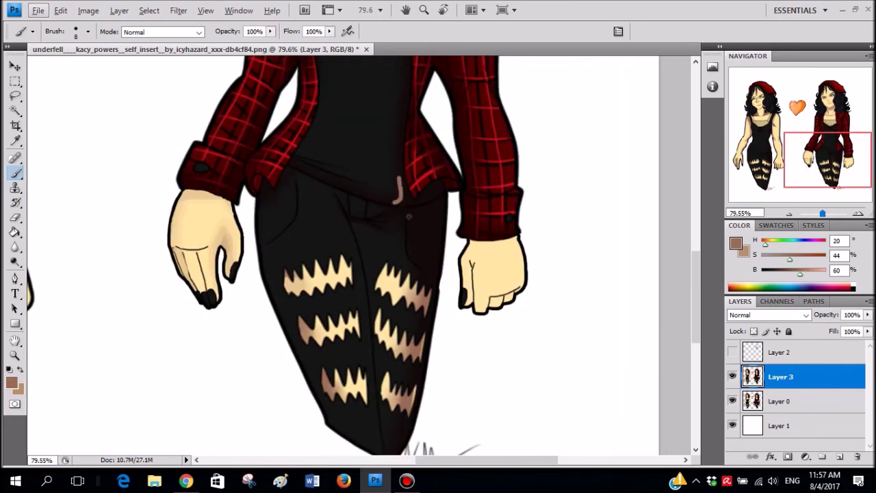
pyautogui.moveTo(418, 283); pyautogui.dragTo(415, 417)
pyautogui.hotkey('ctrl', 'z')
pyautogui.scroll(-3, 426, 286)
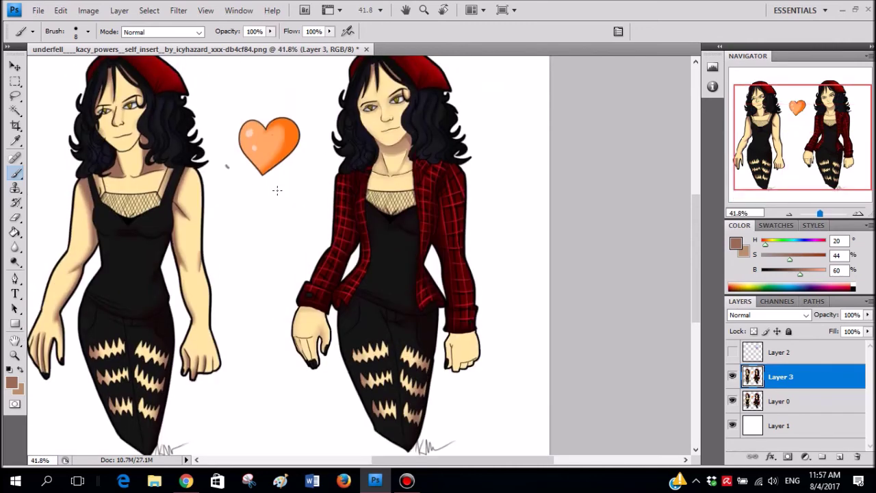
pyautogui.moveTo(231, 169); pyautogui.dragTo(313, 218)
pyautogui.hotkey('ctrl', 'z')
pyautogui.scroll(5, 309, 224)
pyautogui.scroll(-3, 308, 225)
pyautogui.hotkey('ctrl', 'z')
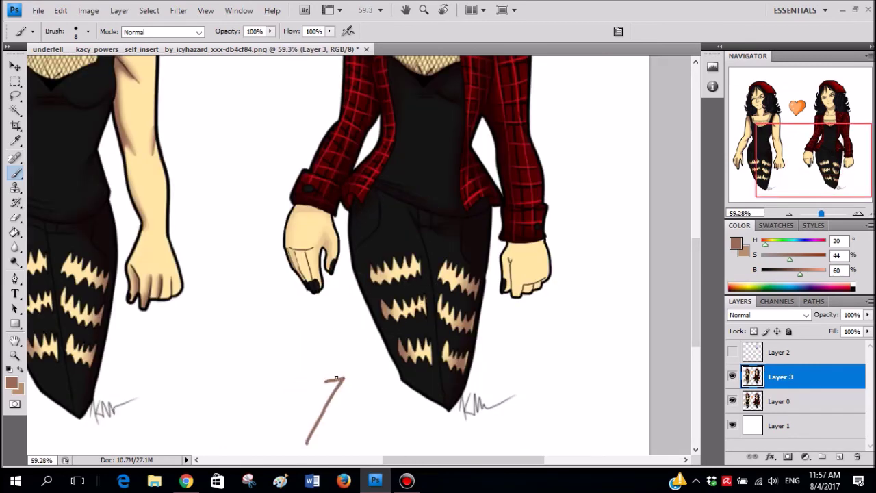
pyautogui.hotkey('ctrl', 'z')
# - Block in dark brown shadows along the thumb side and the outer edge of the fist below the cuff
pyautogui.scroll(13, 526, 268)
pyautogui.scroll(4, 510, 201)
pyautogui.moveTo(501, 162); pyautogui.dragTo(481, 193)
pyautogui.hotkey('ctrl', 'z')
pyautogui.moveTo(505, 138); pyautogui.dragTo(479, 183)
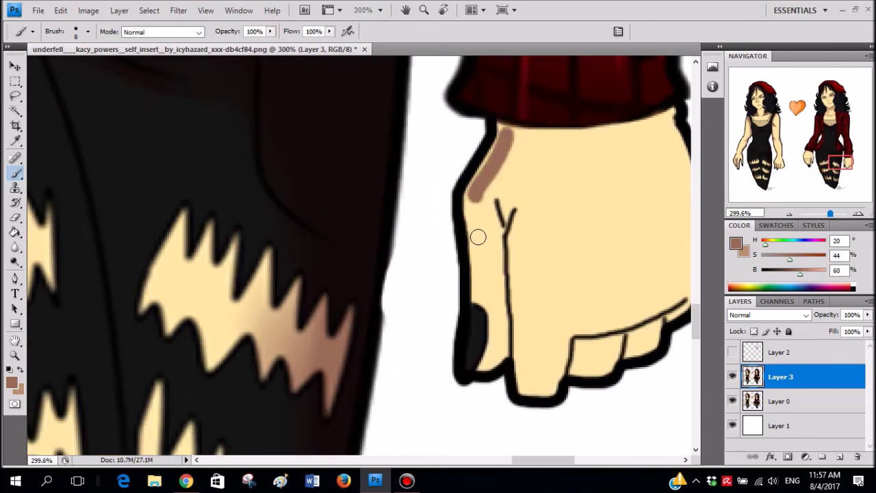
pyautogui.moveTo(476, 234); pyautogui.dragTo(477, 244)
pyautogui.hscroll(3, 610, 149)
pyautogui.moveTo(580, 127)
pyautogui.mouseDown()
pyautogui.moveTo(606, 254)
pyautogui.moveTo(598, 298)
pyautogui.moveTo(614, 217)
pyautogui.moveTo(589, 129)
pyautogui.moveTo(612, 173)
pyautogui.moveTo(620, 260)
pyautogui.mouseUp()
# - Paint lighter sampled brown tones over the dark shadow along the fist's outer edge
pyautogui.keyDown('alt'); pyautogui.click(596, 181); pyautogui.keyUp('alt')
pyautogui.moveTo(587, 154)
pyautogui.mouseDown()
pyautogui.moveTo(598, 230)
pyautogui.moveTo(606, 193)
pyautogui.moveTo(614, 210)
pyautogui.moveTo(605, 152)
pyautogui.moveTo(586, 128)
pyautogui.moveTo(592, 150)
pyautogui.mouseUp()
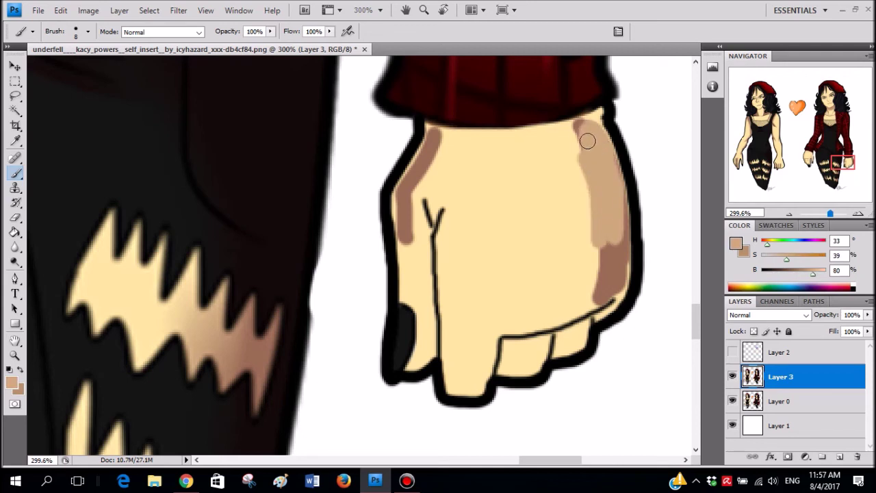
pyautogui.keyDown('alt'); pyautogui.click(616, 236); pyautogui.keyUp('alt')
pyautogui.moveTo(611, 236); pyautogui.dragTo(606, 272)
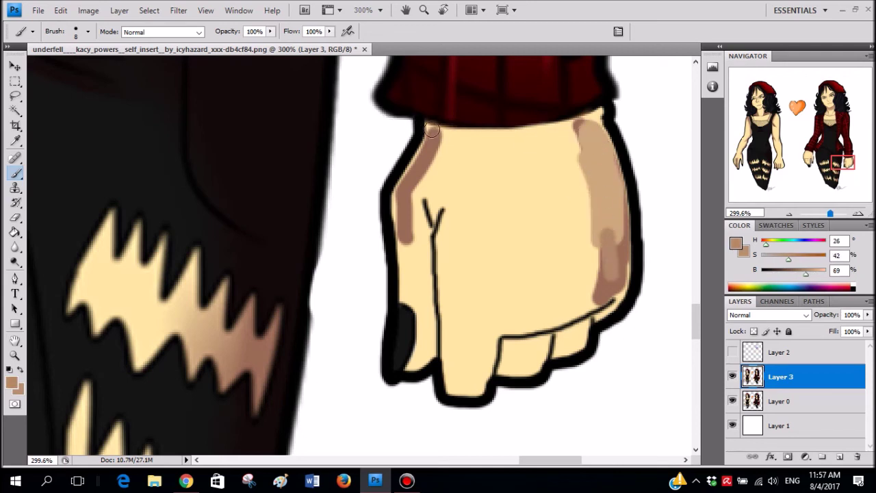
# - Paint a medium brown shadow band across the wrist directly beneath the cuff
pyautogui.moveTo(435, 136); pyautogui.dragTo(544, 126)
pyautogui.hotkey('ctrl', 'z')
pyautogui.moveTo(597, 116)
pyautogui.mouseDown()
pyautogui.moveTo(486, 138)
pyautogui.moveTo(431, 128)
pyautogui.mouseUp()
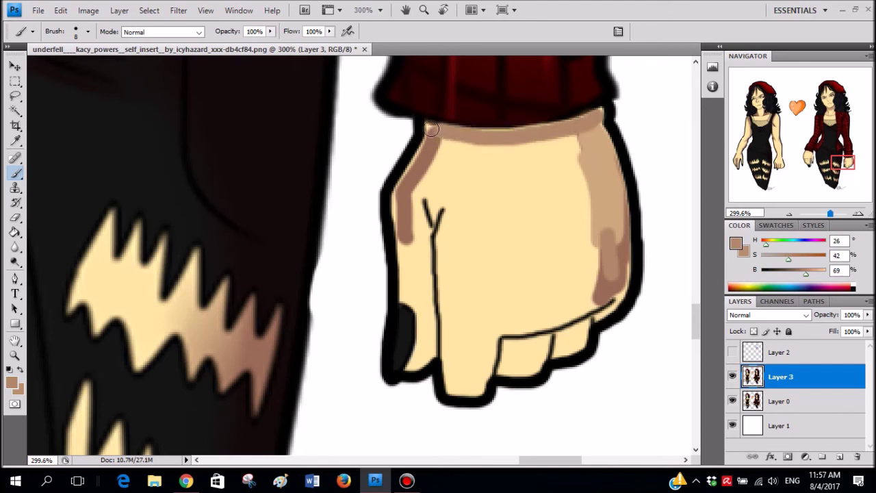
# - Blend the fist's outer-edge shadow with a sampled intermediate brown from the wrist down to the knuckles
pyautogui.keyDown('alt'); pyautogui.click(597, 130); pyautogui.keyUp('alt')
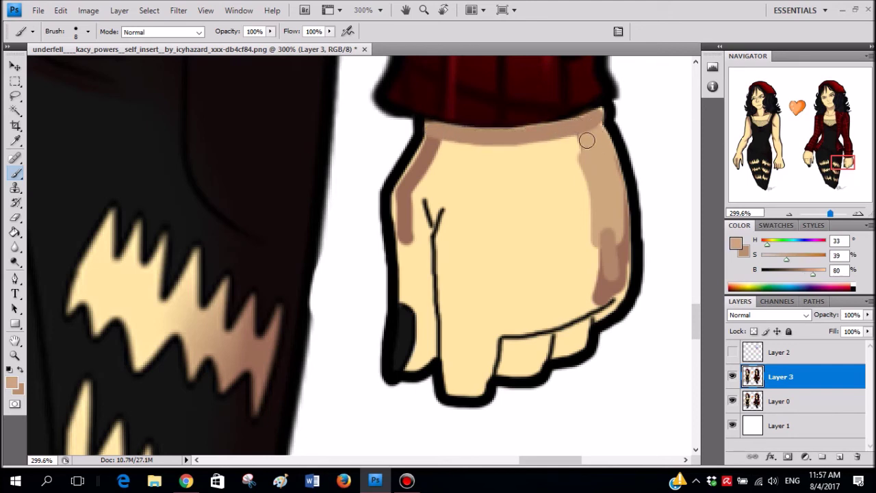
pyautogui.moveTo(609, 231); pyautogui.dragTo(609, 273)
pyautogui.hotkey('ctrl', 'z')
pyautogui.keyDown('alt'); pyautogui.click(594, 130); pyautogui.keyUp('alt')
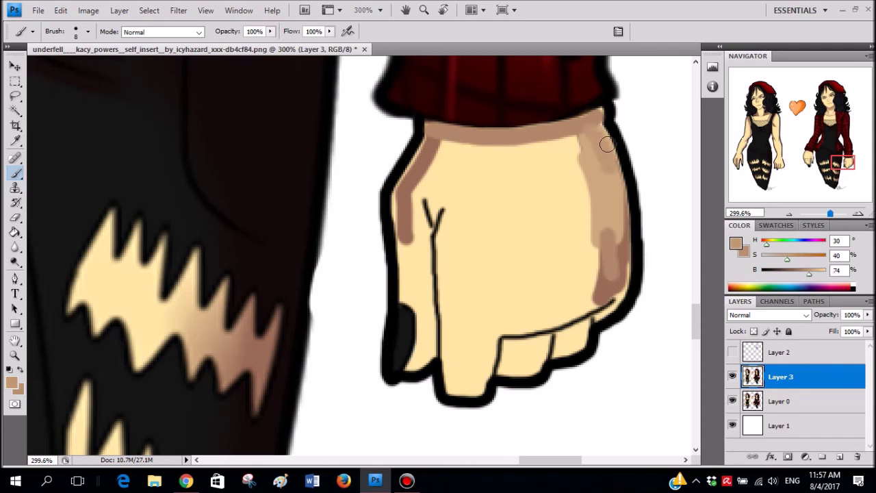
pyautogui.moveTo(621, 255); pyautogui.dragTo(622, 287)
# - Soften the inner boundary of the outer-edge shadow with light sampled skin tones along the back of the fist
pyautogui.keyDown('alt'); pyautogui.click(577, 161); pyautogui.keyUp('alt')
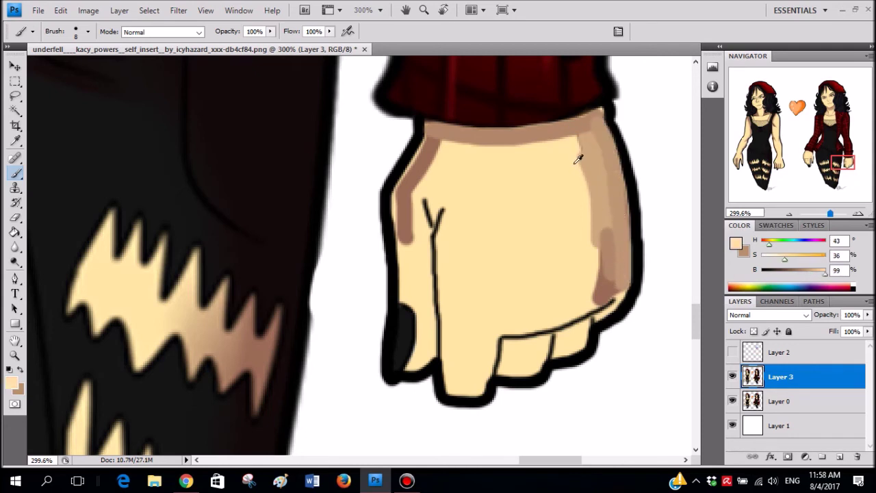
pyautogui.moveTo(583, 143); pyautogui.dragTo(603, 301)
pyautogui.hotkey('ctrl', 'z')
pyautogui.keyDown('alt'); pyautogui.click(578, 150); pyautogui.keyUp('alt')
pyautogui.moveTo(578, 149)
pyautogui.mouseDown()
pyautogui.moveTo(593, 206)
pyautogui.moveTo(599, 297)
pyautogui.mouseUp()
pyautogui.keyDown('alt'); pyautogui.click(592, 160); pyautogui.keyUp('alt')
pyautogui.moveTo(583, 139)
pyautogui.mouseDown()
pyautogui.moveTo(606, 283)
pyautogui.moveTo(613, 269)
pyautogui.moveTo(583, 149)
pyautogui.moveTo(588, 299)
pyautogui.moveTo(609, 294)
pyautogui.mouseUp()
pyautogui.keyDown('alt'); pyautogui.click(575, 146); pyautogui.keyUp('alt')
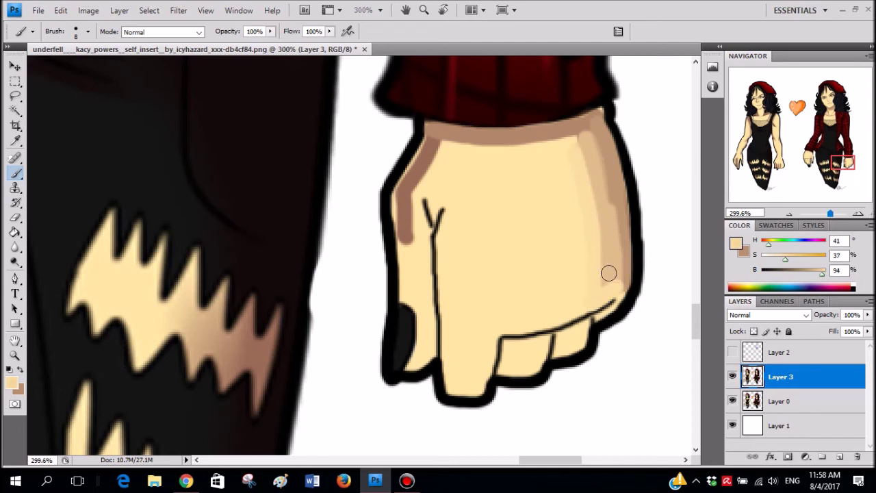
# - Layer sampled mid and light tan strokes down the outer-edge shadow to form a gradual transition into the base skin
pyautogui.keyDown('alt'); pyautogui.click(593, 141); pyautogui.keyUp('alt')
pyautogui.moveTo(599, 144)
pyautogui.mouseDown()
pyautogui.moveTo(618, 222)
pyautogui.moveTo(619, 285)
pyautogui.mouseUp()
pyautogui.hotkey('ctrl', 'z')
pyautogui.keyDown('alt'); pyautogui.click(596, 134); pyautogui.keyUp('alt')
pyautogui.moveTo(590, 137); pyautogui.dragTo(618, 286)
pyautogui.moveTo(594, 171); pyautogui.dragTo(609, 298)
pyautogui.keyDown('alt'); pyautogui.click(583, 139); pyautogui.keyUp('alt')
pyautogui.moveTo(582, 139); pyautogui.dragTo(598, 290)
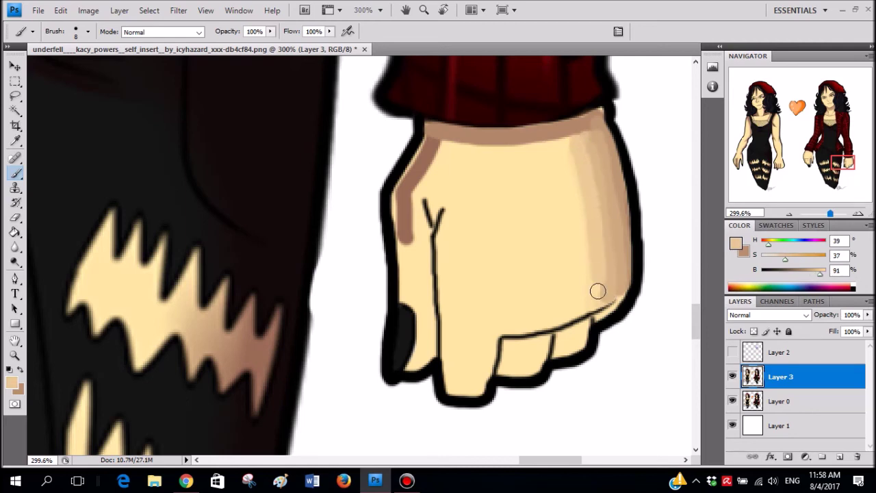
# - Lighten the dark thumb-side shadow of the fist with a brown sampled from the wrist band
pyautogui.scroll(-19, 585, 277)
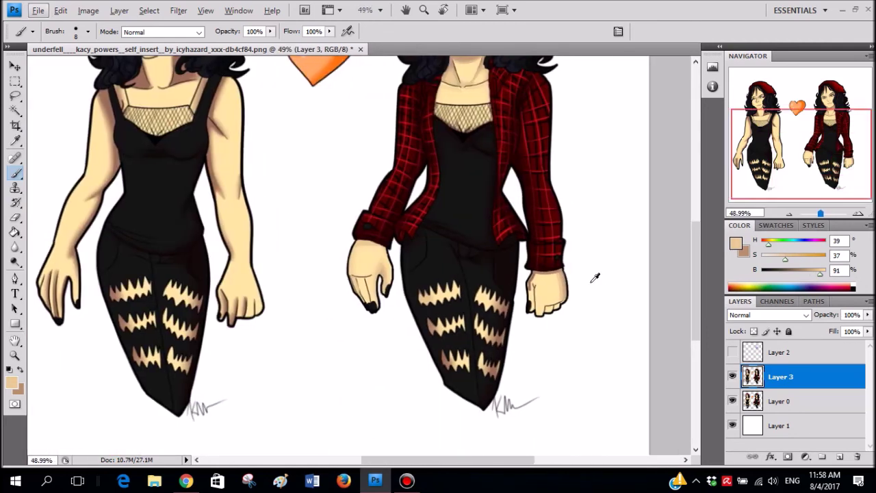
pyautogui.scroll(10, 572, 284)
pyautogui.scroll(4, 487, 299)
pyautogui.keyDown('alt'); pyautogui.click(504, 194); pyautogui.keyUp('alt')
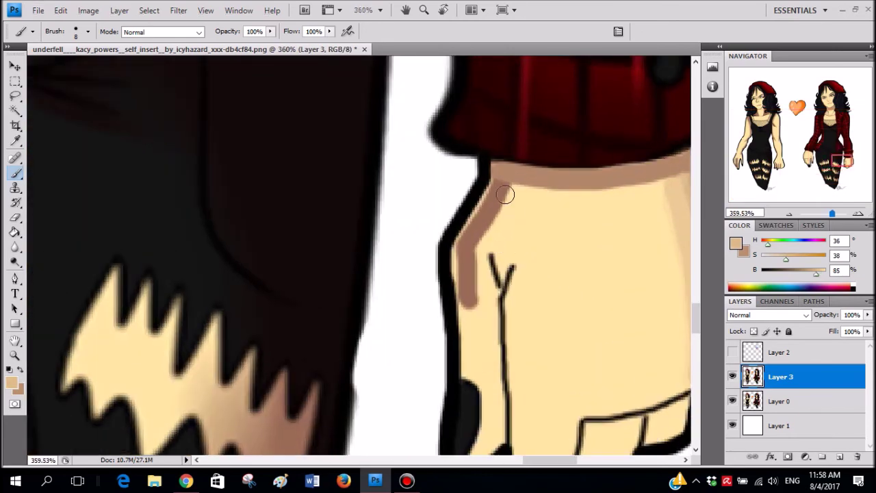
pyautogui.moveTo(501, 198); pyautogui.dragTo(486, 225)
pyautogui.hotkey('ctrl', 'z')
pyautogui.keyDown('alt'); pyautogui.click(507, 173); pyautogui.keyUp('alt')
pyautogui.moveTo(503, 183)
pyautogui.mouseDown()
pyautogui.moveTo(463, 240)
pyautogui.moveTo(474, 310)
pyautogui.mouseUp()
# - Extend the thumb-side shadow down the thumb towards the nail with a sampled tan tone
pyautogui.scroll(-2, 595, 264)
pyautogui.keyDown('alt'); pyautogui.click(644, 243); pyautogui.keyUp('alt')
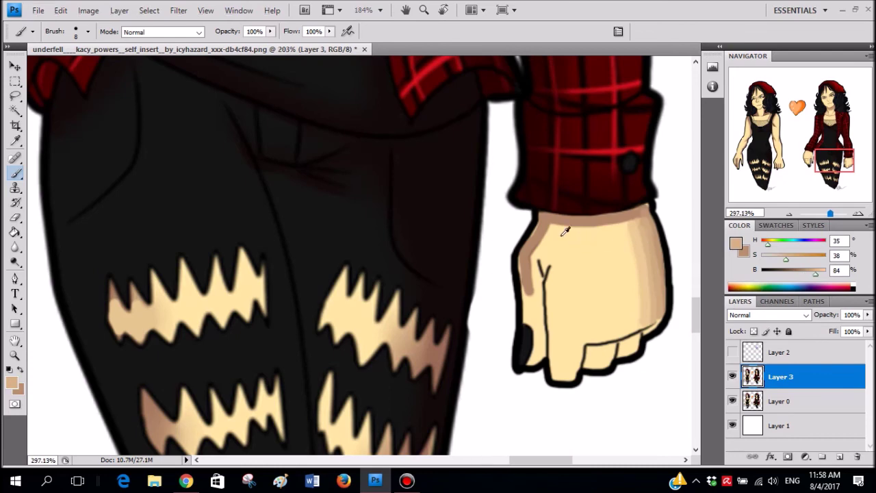
pyautogui.scroll(2, 530, 221)
pyautogui.moveTo(503, 238)
pyautogui.mouseDown()
pyautogui.moveTo(483, 268)
pyautogui.moveTo(497, 367)
pyautogui.mouseUp()
pyautogui.moveTo(472, 283); pyautogui.dragTo(490, 394)
pyautogui.scroll(-2, 474, 231)
pyautogui.hotkey('ctrl', 'z')
pyautogui.moveTo(472, 223); pyautogui.dragTo(485, 336)
pyautogui.hotkey('ctrl', 'z')
pyautogui.moveTo(474, 228)
pyautogui.mouseDown()
pyautogui.moveTo(488, 338)
pyautogui.moveTo(498, 346)
pyautogui.mouseUp()
pyautogui.keyDown('alt'); pyautogui.click(488, 347); pyautogui.keyUp('alt')
pyautogui.moveTo(496, 285); pyautogui.dragTo(504, 339)
# - Blend light sampled skin tones down the middle of the thumb above the black nail
pyautogui.keyDown('alt'); pyautogui.click(503, 247); pyautogui.keyUp('alt')
pyautogui.moveTo(503, 247)
pyautogui.mouseDown()
pyautogui.moveTo(515, 382)
pyautogui.moveTo(500, 347)
pyautogui.moveTo(514, 371)
pyautogui.moveTo(507, 434)
pyautogui.mouseUp()
pyautogui.moveTo(511, 397)
pyautogui.mouseDown()
pyautogui.moveTo(515, 381)
pyautogui.moveTo(501, 383)
pyautogui.moveTo(509, 340)
pyautogui.moveTo(488, 296)
pyautogui.moveTo(492, 238)
pyautogui.mouseUp()
pyautogui.scroll(-2, 512, 350)
pyautogui.hotkey('ctrl', 'z')
pyautogui.keyDown('alt'); pyautogui.click(489, 276); pyautogui.keyUp('alt')
pyautogui.keyDown('alt'); pyautogui.click(537, 263); pyautogui.keyUp('alt')
pyautogui.moveTo(502, 273)
pyautogui.mouseDown()
pyautogui.moveTo(510, 305)
pyautogui.moveTo(497, 294)
pyautogui.moveTo(495, 249)
pyautogui.moveTo(496, 279)
pyautogui.mouseUp()
pyautogui.hotkey('ctrl', 'z')
pyautogui.keyDown('alt'); pyautogui.click(496, 237); pyautogui.keyUp('alt')
pyautogui.moveTo(495, 245); pyautogui.dragTo(494, 235)
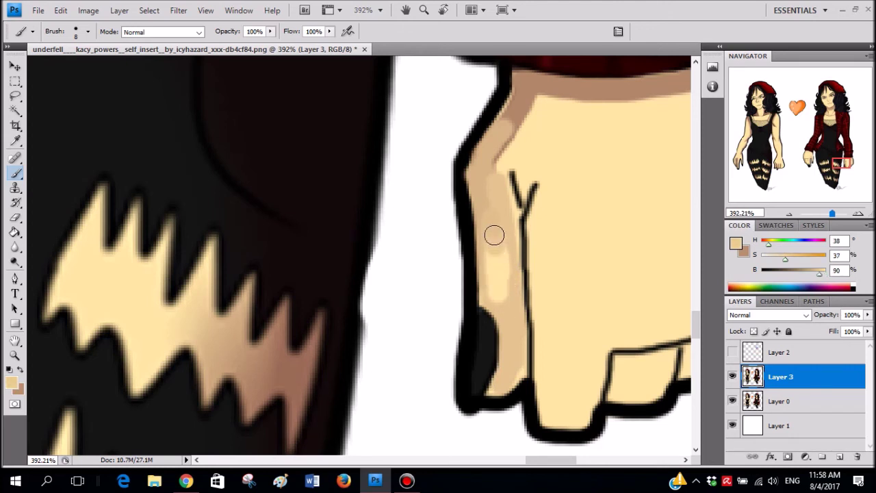
pyautogui.keyDown('alt'); pyautogui.click(501, 258); pyautogui.keyUp('alt')
pyautogui.moveTo(494, 275)
pyautogui.mouseDown()
pyautogui.moveTo(503, 317)
pyautogui.moveTo(506, 278)
pyautogui.mouseUp()
# - Set the brush size to 5 px and paint a sampled tan shadow beside the forked crease at the thumb base
pyautogui.scroll(-4, 507, 201)
pyautogui.scroll(-1, 507, 199)
pyautogui.scroll(8, 463, 148)
pyautogui.keyDown('alt'); pyautogui.click(454, 139); pyautogui.keyUp('alt')
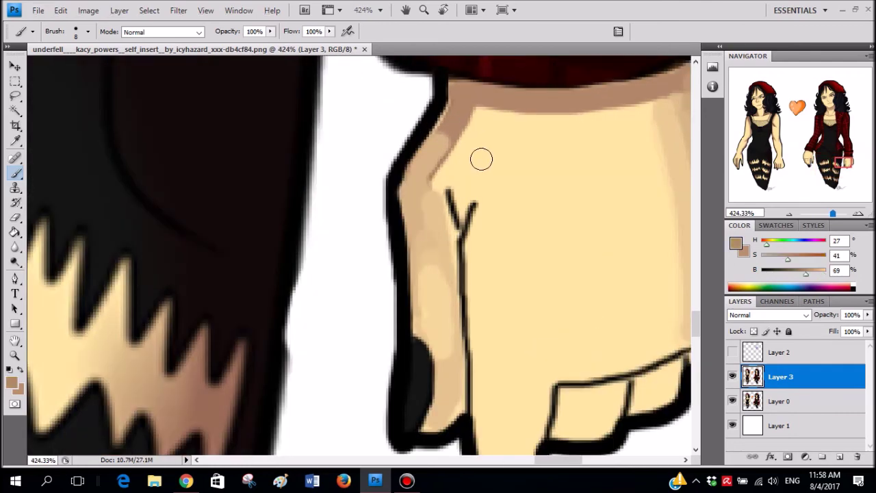
pyautogui.rightClick(487, 169)
pyautogui.write('1')
pyautogui.press('Return')
pyautogui.keyDown('alt'); pyautogui.click(440, 210); pyautogui.keyUp('alt')
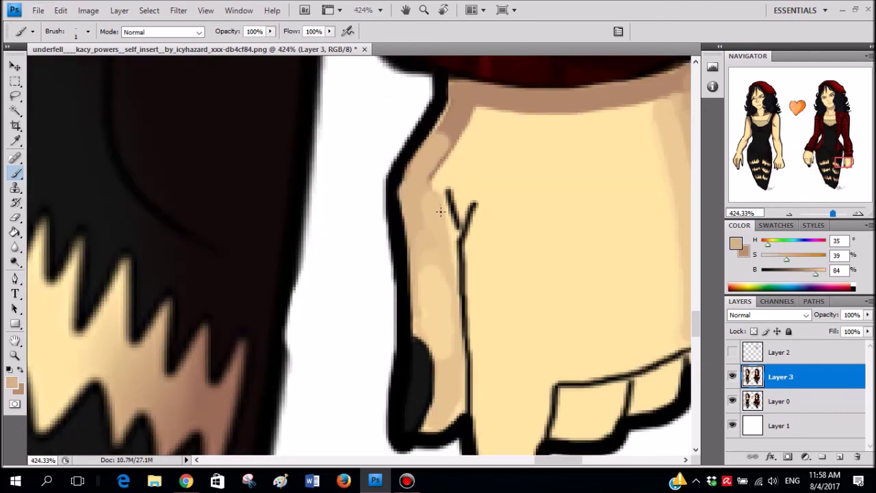
pyautogui.scroll(4, 478, 188)
pyautogui.rightClick(482, 192)
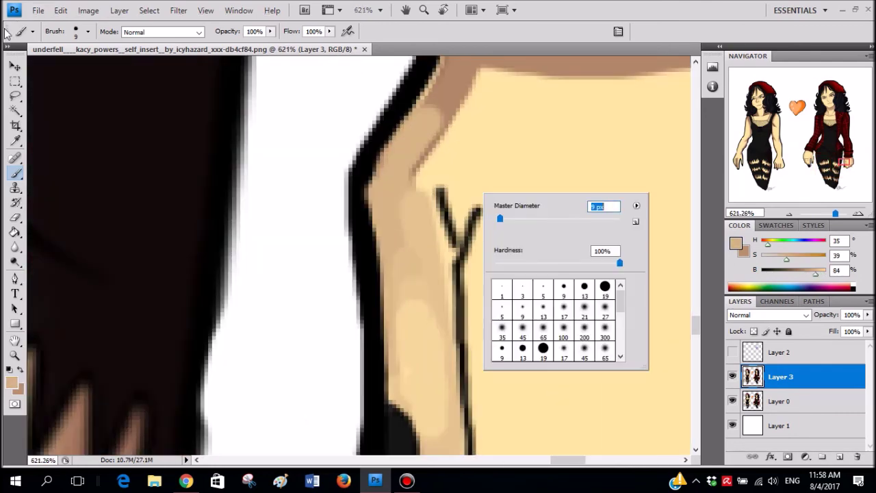
pyautogui.press('Return')
pyautogui.keyDown('alt'); pyautogui.click(411, 161); pyautogui.keyUp('alt')
pyautogui.moveTo(421, 183)
pyautogui.mouseDown()
pyautogui.moveTo(448, 255)
pyautogui.moveTo(441, 255)
pyautogui.moveTo(413, 190)
pyautogui.mouseUp()
# - Paint a sampled tan shadow around the outer branch of the forked crease at the thumb base
pyautogui.keyDown('alt'); pyautogui.click(458, 155); pyautogui.keyUp('alt')
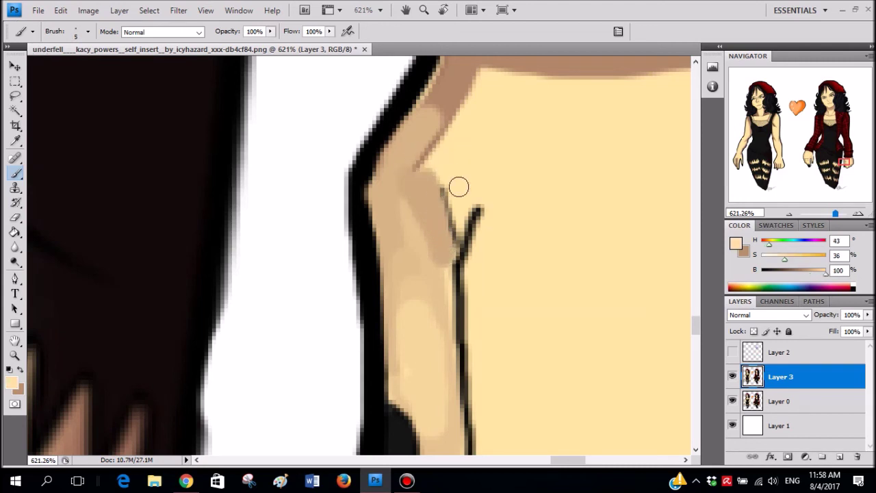
pyautogui.keyDown('alt'); pyautogui.click(424, 190); pyautogui.keyUp('alt')
pyautogui.moveTo(481, 183); pyautogui.dragTo(458, 212)
pyautogui.keyDown('alt'); pyautogui.click(477, 156); pyautogui.keyUp('alt')
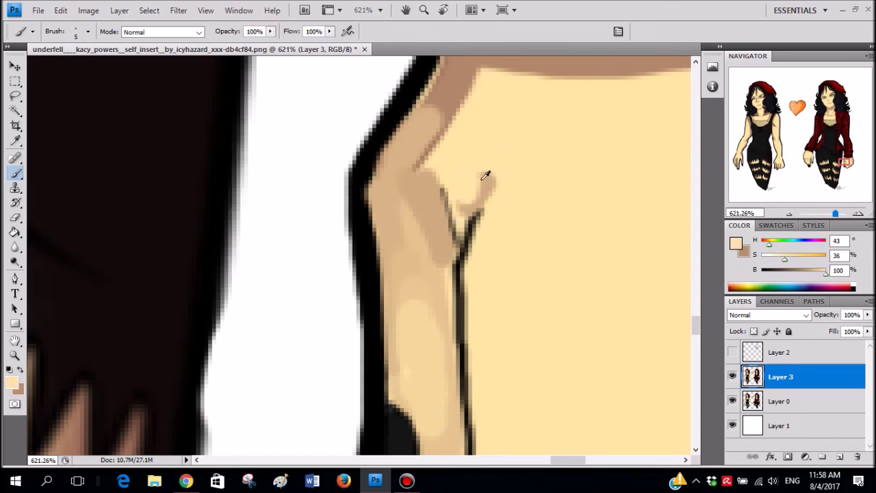
pyautogui.moveTo(479, 184); pyautogui.dragTo(456, 214)
pyautogui.hotkey('ctrl', 'alt', 'z')
pyautogui.hotkey('ctrl', 'alt', 'z')
pyautogui.hotkey('ctrl', 'shift', 'z')
# - Cover the crease's outer branch and blend its shadow into the back of the fist with sampled skin tones
pyautogui.moveTo(480, 168)
pyautogui.mouseDown()
pyautogui.moveTo(461, 195)
pyautogui.moveTo(459, 221)
pyautogui.moveTo(455, 146)
pyautogui.moveTo(445, 167)
pyautogui.moveTo(477, 161)
pyautogui.moveTo(456, 150)
pyautogui.moveTo(494, 152)
pyautogui.moveTo(470, 218)
pyautogui.moveTo(484, 167)
pyautogui.moveTo(477, 264)
pyautogui.moveTo(544, 135)
pyautogui.mouseUp()
pyautogui.keyDown('alt'); pyautogui.click(483, 184); pyautogui.keyUp('alt')
pyautogui.keyDown('alt'); pyautogui.click(509, 175); pyautogui.keyUp('alt')
pyautogui.keyDown('alt'); pyautogui.click(484, 152); pyautogui.keyUp('alt')
pyautogui.moveTo(487, 151); pyautogui.dragTo(472, 170)
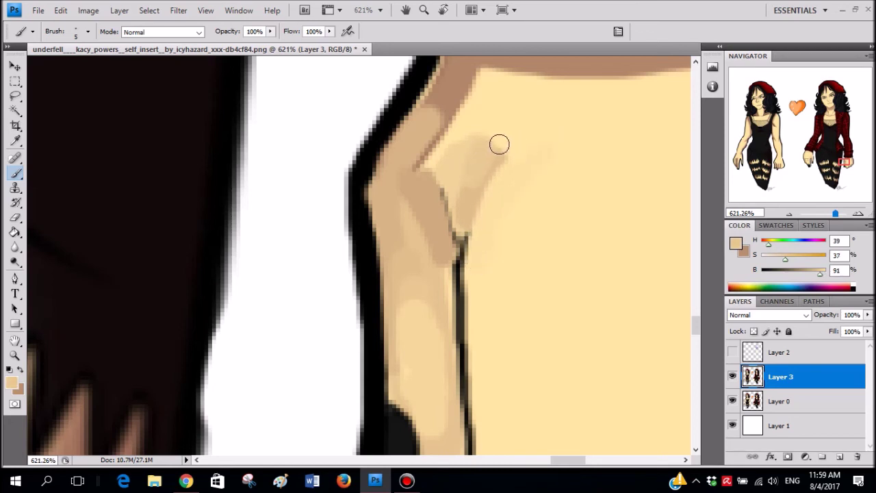
# - Smooth the shadow from the wrist corner down the upper thumb with sampled light and mid tan tones
pyautogui.keyDown('alt'); pyautogui.click(441, 160); pyautogui.keyUp('alt')
pyautogui.moveTo(470, 117)
pyautogui.mouseDown()
pyautogui.moveTo(406, 175)
pyautogui.moveTo(456, 96)
pyautogui.moveTo(422, 149)
pyautogui.moveTo(449, 82)
pyautogui.mouseUp()
pyautogui.keyDown('alt'); pyautogui.click(411, 165); pyautogui.keyUp('alt')
pyautogui.moveTo(398, 199); pyautogui.dragTo(433, 272)
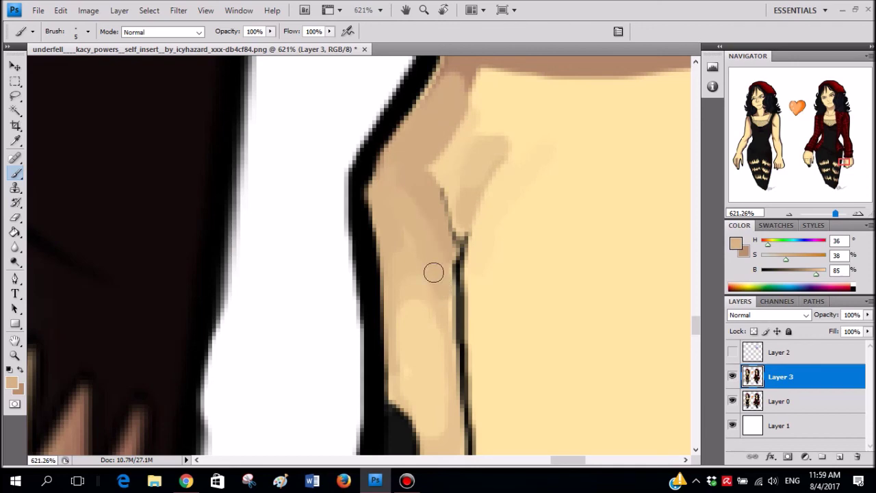
pyautogui.scroll(-4, 504, 224)
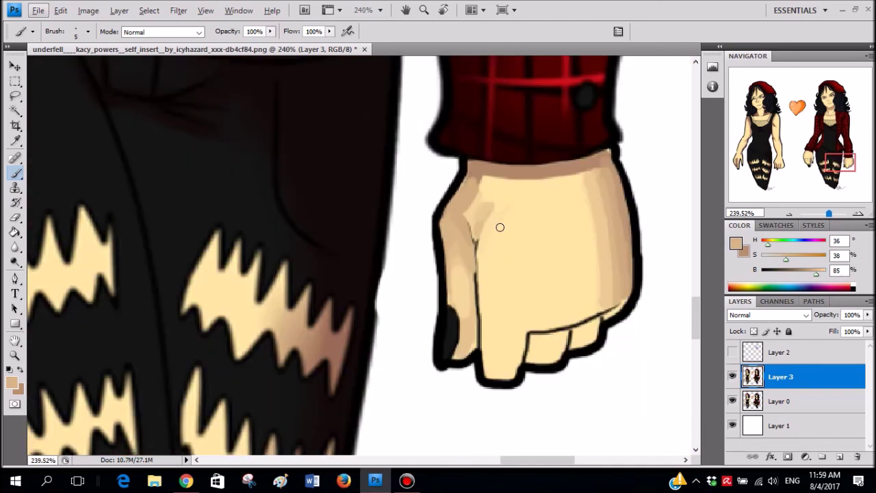
# - Redraw the upper part of the line between thumb and fist with black sampled from the outline
pyautogui.scroll(4, 506, 229)
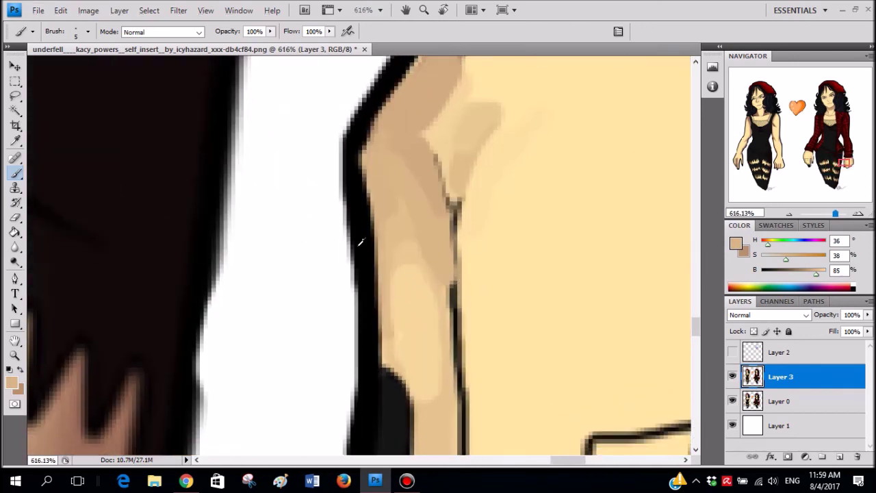
pyautogui.keyDown('alt'); pyautogui.click(361, 241); pyautogui.keyUp('alt')
pyautogui.moveTo(457, 209); pyautogui.dragTo(454, 305)
pyautogui.hotkey('ctrl', 'z')
pyautogui.moveTo(457, 212); pyautogui.dragTo(454, 311)
pyautogui.keyDown('alt'); pyautogui.click(499, 205); pyautogui.keyUp('alt')
pyautogui.moveTo(470, 199)
pyautogui.mouseDown()
pyautogui.moveTo(458, 264)
pyautogui.moveTo(460, 291)
pyautogui.moveTo(467, 255)
pyautogui.moveTo(475, 319)
pyautogui.mouseUp()
pyautogui.hotkey('ctrl', 'z')
pyautogui.scroll(-3, 488, 272)
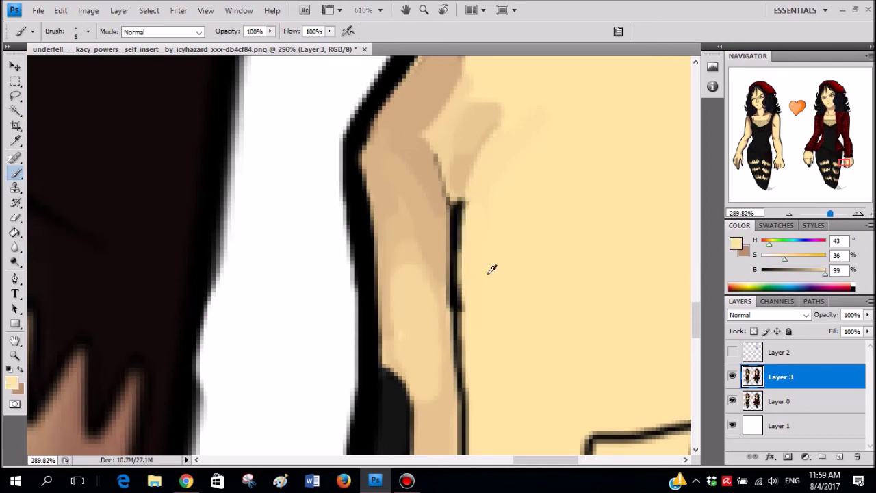
pyautogui.scroll(-8, 487, 271)
pyautogui.scroll(3, 492, 291)
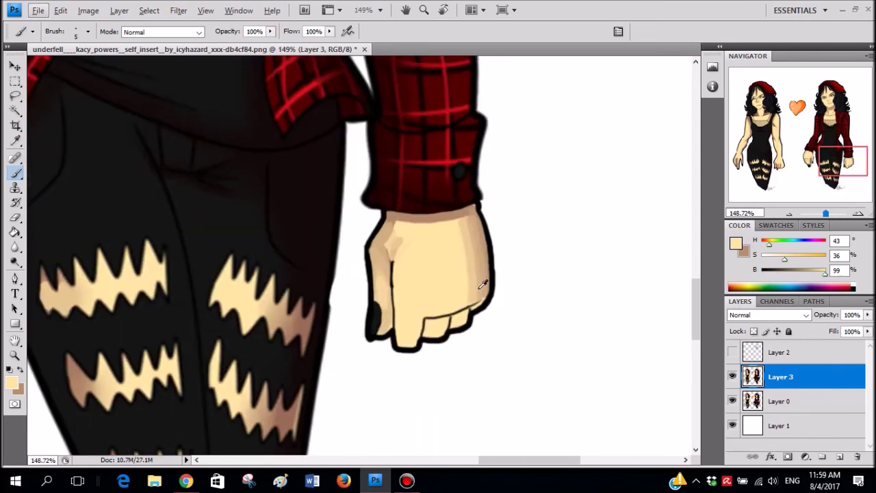
pyautogui.scroll(4, 482, 284)
pyautogui.keyDown('alt'); pyautogui.click(269, 176); pyautogui.keyUp('alt')
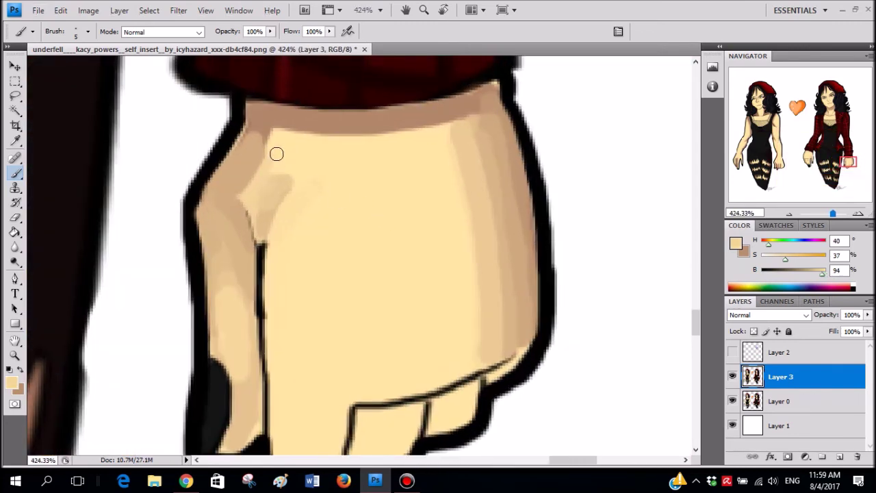
pyautogui.moveTo(238, 195); pyautogui.dragTo(259, 140)
pyautogui.hotkey('ctrl', 'z')
# - Set the brush size to 12 px and repaint the wrist shadow beneath the cuff with a lighter sampled tan
pyautogui.rightClick(305, 164)
pyautogui.click(254, 175)
pyautogui.moveTo(251, 147)
pyautogui.mouseDown()
pyautogui.moveTo(281, 148)
pyautogui.moveTo(247, 152)
pyautogui.moveTo(261, 139)
pyautogui.moveTo(319, 143)
pyautogui.mouseUp()
pyautogui.keyDown('alt'); pyautogui.click(253, 158); pyautogui.keyUp('alt')
pyautogui.hotkey('ctrl', 'z')
pyautogui.scroll(-5, 401, 182)
pyautogui.scroll(-3, 410, 189)
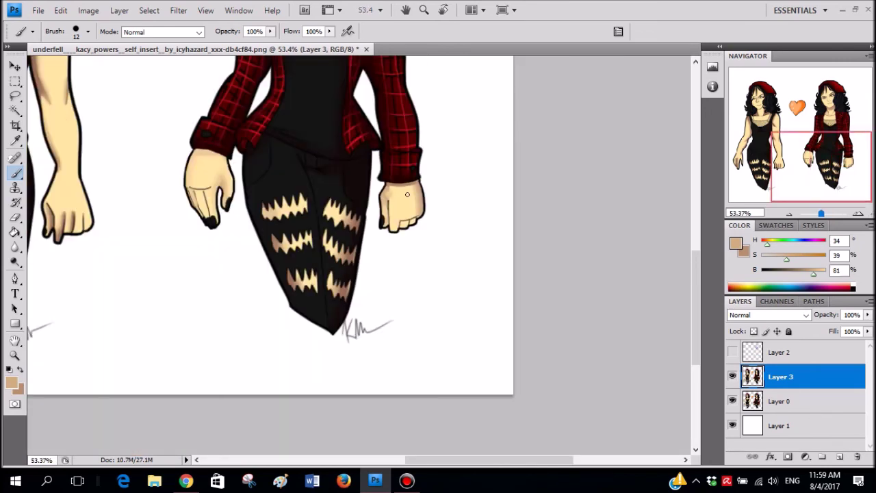
pyautogui.scroll(2, 189, 150)
pyautogui.keyDown('alt'); pyautogui.click(74, 140); pyautogui.keyUp('alt')
pyautogui.scroll(4, 429, 201)
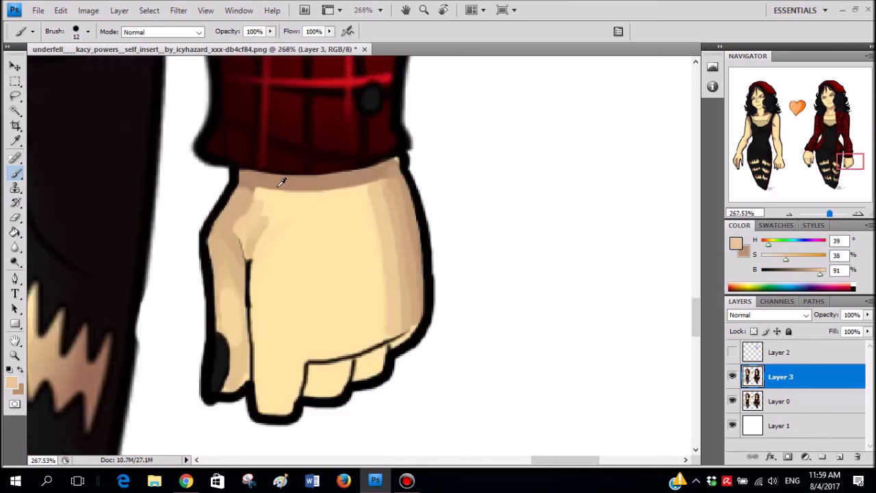
pyautogui.moveTo(278, 186); pyautogui.dragTo(387, 171)
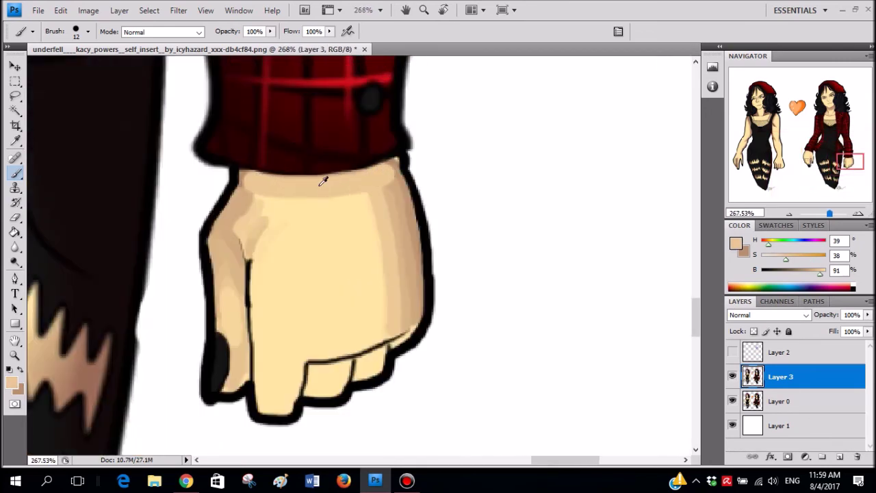
# - Repaint the wrist shadow beneath the cuff with a tan sampled from the existing shading
pyautogui.scroll(3, 315, 180)
pyautogui.moveTo(228, 180); pyautogui.dragTo(223, 201)
pyautogui.hotkey('ctrl', 'alt', 'z')
pyautogui.hotkey('ctrl', 'alt', 'z')
pyautogui.click(287, 188)
pyautogui.keyDown('alt'); pyautogui.click(304, 186); pyautogui.keyUp('alt')
pyautogui.moveTo(309, 181)
pyautogui.mouseDown()
pyautogui.moveTo(227, 184)
pyautogui.moveTo(229, 176)
pyautogui.moveTo(360, 182)
pyautogui.moveTo(457, 159)
pyautogui.mouseUp()
# - Blend the lower edge of the wrist shadow into the back of the fist with progressively lighter sampled tans
pyautogui.keyDown('alt'); pyautogui.click(288, 222); pyautogui.keyUp('alt')
pyautogui.moveTo(259, 212)
pyautogui.mouseDown()
pyautogui.moveTo(430, 191)
pyautogui.moveTo(283, 216)
pyautogui.moveTo(254, 212)
pyautogui.moveTo(337, 210)
pyautogui.moveTo(441, 192)
pyautogui.mouseUp()
pyautogui.hotkey('ctrl', 'alt', 'z')
pyautogui.keyDown('alt'); pyautogui.click(425, 184); pyautogui.keyUp('alt')
pyautogui.hotkey('ctrl', 'alt', 'z')
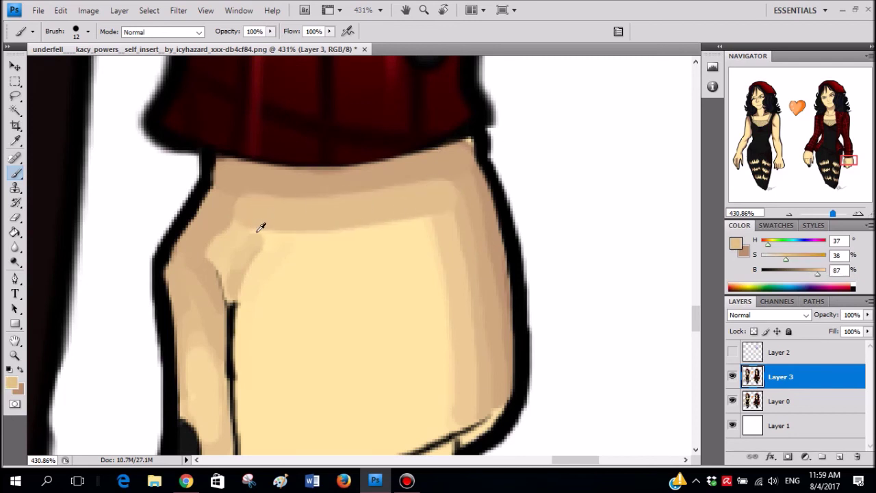
pyautogui.keyDown('alt'); pyautogui.click(257, 232); pyautogui.keyUp('alt')
pyautogui.moveTo(256, 225)
pyautogui.mouseDown()
pyautogui.moveTo(408, 207)
pyautogui.moveTo(253, 223)
pyautogui.moveTo(400, 200)
pyautogui.mouseUp()
pyautogui.keyDown('alt'); pyautogui.click(270, 233); pyautogui.keyUp('alt')
pyautogui.moveTo(270, 232)
pyautogui.mouseDown()
pyautogui.moveTo(412, 205)
pyautogui.moveTo(405, 221)
pyautogui.mouseUp()
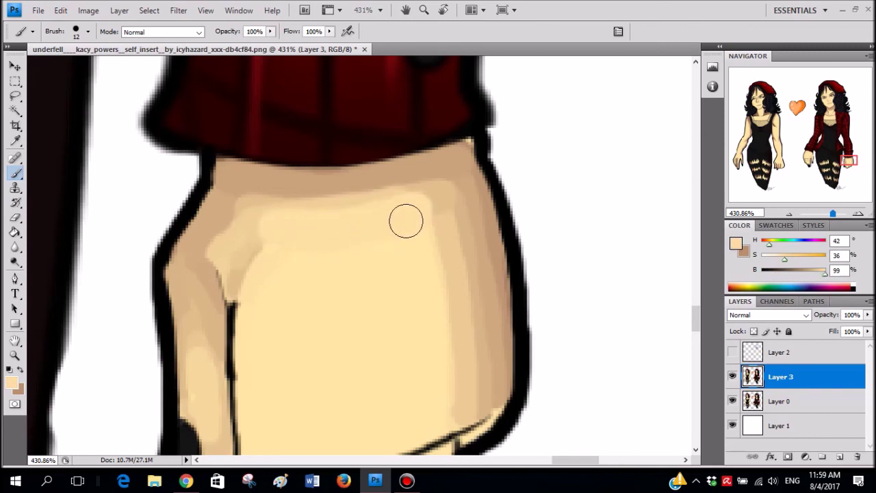
# - Paint a faint vertical shadow on the back of the fist beside the outer-edge shading and soften it with sampled skin tones
pyautogui.scroll(-10, 444, 220)
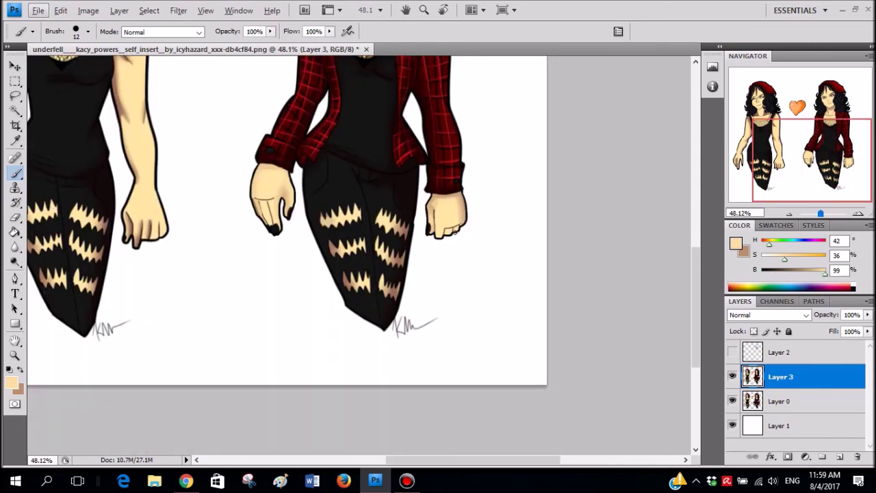
pyautogui.scroll(8, 457, 259)
pyautogui.keyDown('alt'); pyautogui.click(459, 193); pyautogui.keyUp('alt')
pyautogui.moveTo(445, 199)
pyautogui.mouseDown()
pyautogui.moveTo(457, 335)
pyautogui.moveTo(425, 299)
pyautogui.mouseUp()
pyautogui.hotkey('ctrl', 'alt', 'z')
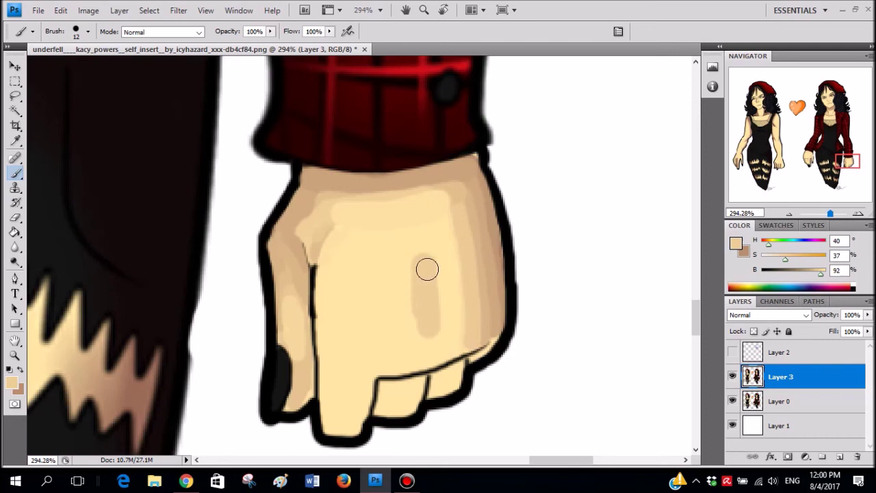
pyautogui.moveTo(435, 238); pyautogui.dragTo(440, 329)
pyautogui.keyDown('alt'); pyautogui.click(444, 288); pyautogui.keyUp('alt')
pyautogui.moveTo(418, 255); pyautogui.dragTo(430, 334)
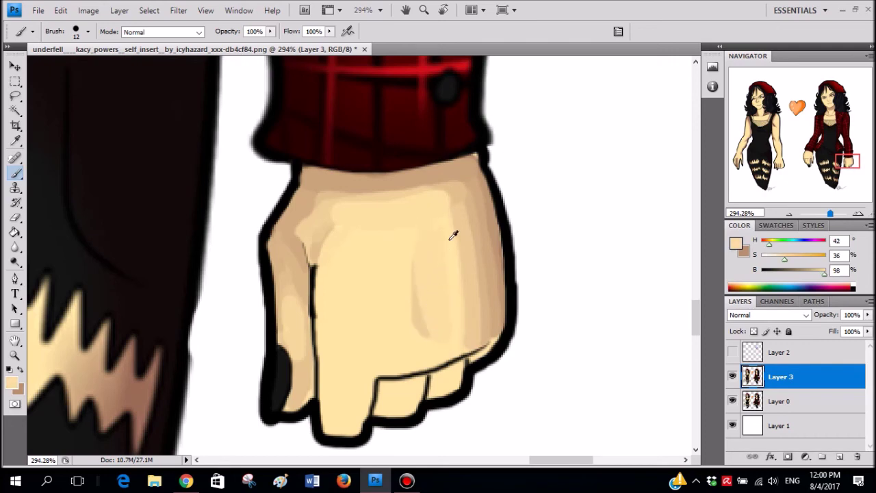
pyautogui.moveTo(402, 263); pyautogui.dragTo(409, 335)
# - Set the brush size to 5 px and fill the curled fingers of the fist with a sampled mid tan
pyautogui.scroll(-6, 445, 281)
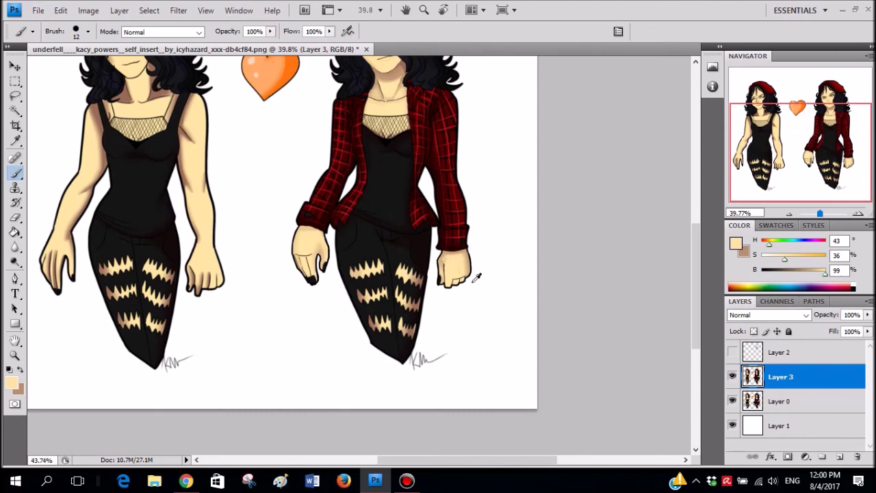
pyautogui.scroll(6, 477, 276)
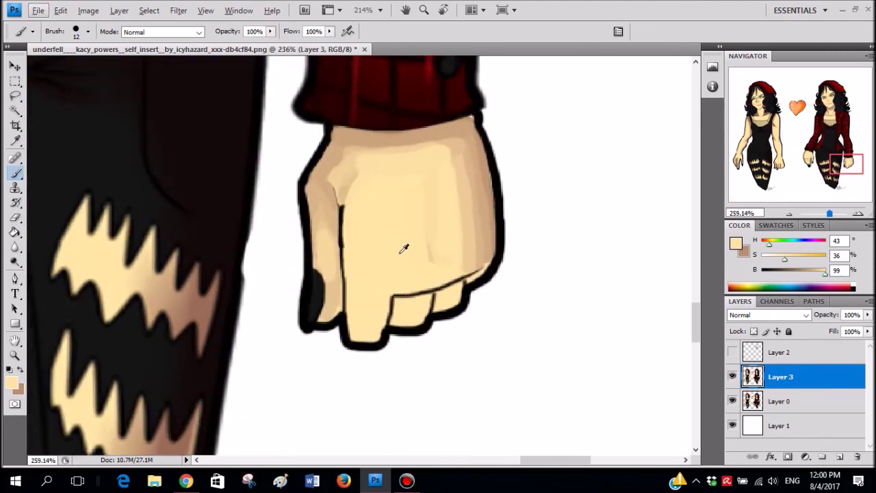
pyautogui.keyDown('alt'); pyautogui.click(306, 195); pyautogui.keyUp('alt')
pyautogui.scroll(-2, 451, 295)
pyautogui.scroll(6, 444, 294)
pyautogui.rightClick(485, 237)
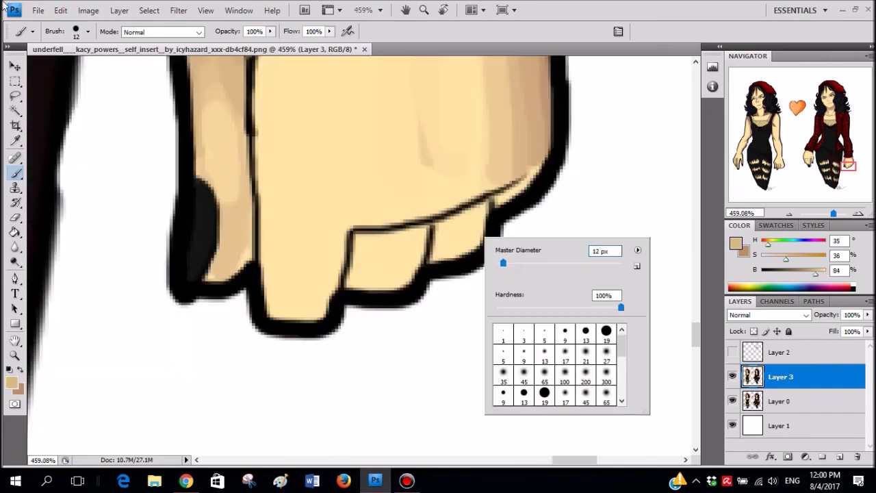
pyautogui.moveTo(424, 232)
pyautogui.mouseDown()
pyautogui.moveTo(377, 237)
pyautogui.moveTo(358, 260)
pyautogui.moveTo(373, 280)
pyautogui.moveTo(372, 269)
pyautogui.moveTo(406, 270)
pyautogui.moveTo(440, 230)
pyautogui.moveTo(438, 212)
pyautogui.moveTo(392, 186)
pyautogui.mouseUp()
pyautogui.hotkey('ctrl', 'z')
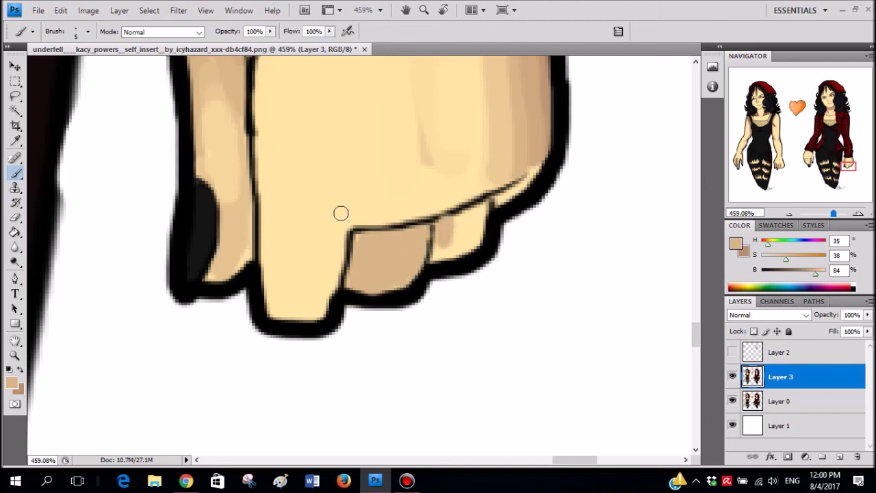
pyautogui.moveTo(465, 234); pyautogui.dragTo(465, 215)
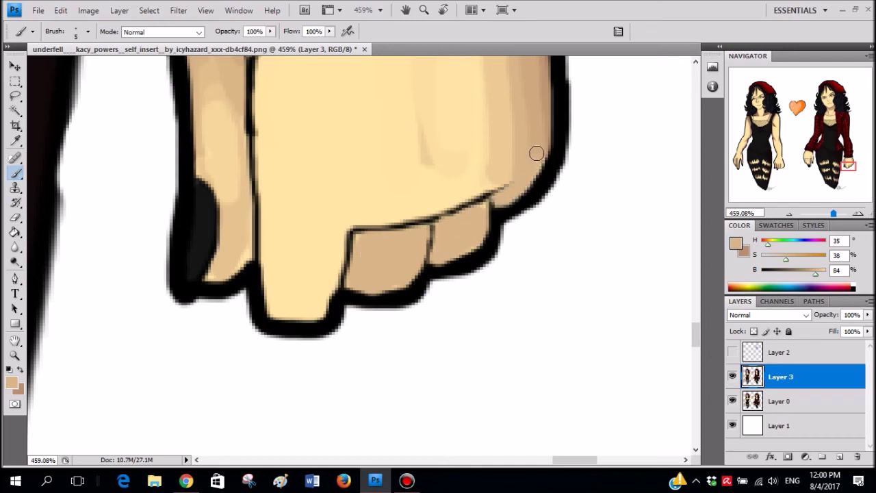
# - Lay a light sampled tan over the fist's extended index finger
pyautogui.scroll(-5, 541, 158)
pyautogui.scroll(-2, 568, 232)
pyautogui.scroll(6, 557, 231)
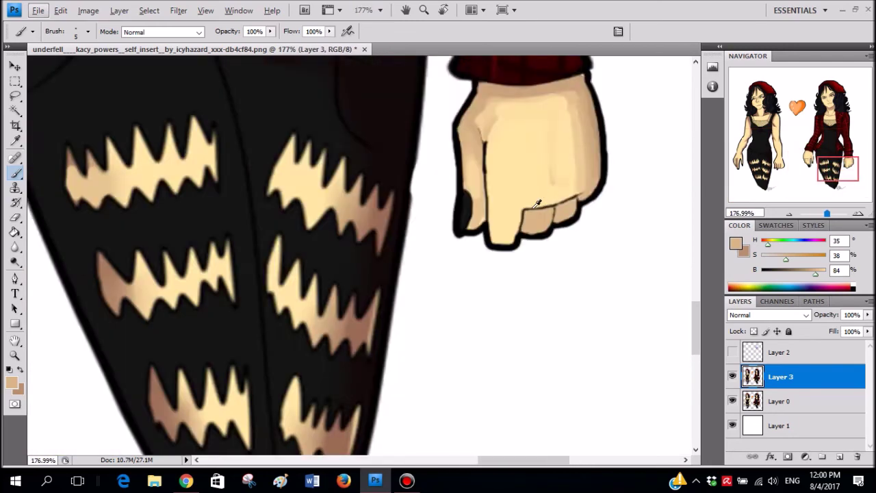
pyautogui.moveTo(487, 264)
pyautogui.mouseDown()
pyautogui.moveTo(516, 201)
pyautogui.moveTo(489, 268)
pyautogui.moveTo(452, 268)
pyautogui.moveTo(450, 199)
pyautogui.moveTo(470, 249)
pyautogui.mouseUp()
pyautogui.hotkey('ctrl', 'z')
pyautogui.keyDown('alt'); pyautogui.click(461, 200); pyautogui.keyUp('alt')
pyautogui.moveTo(484, 219)
pyautogui.mouseDown()
pyautogui.moveTo(467, 200)
pyautogui.moveTo(493, 248)
pyautogui.moveTo(447, 192)
pyautogui.mouseUp()
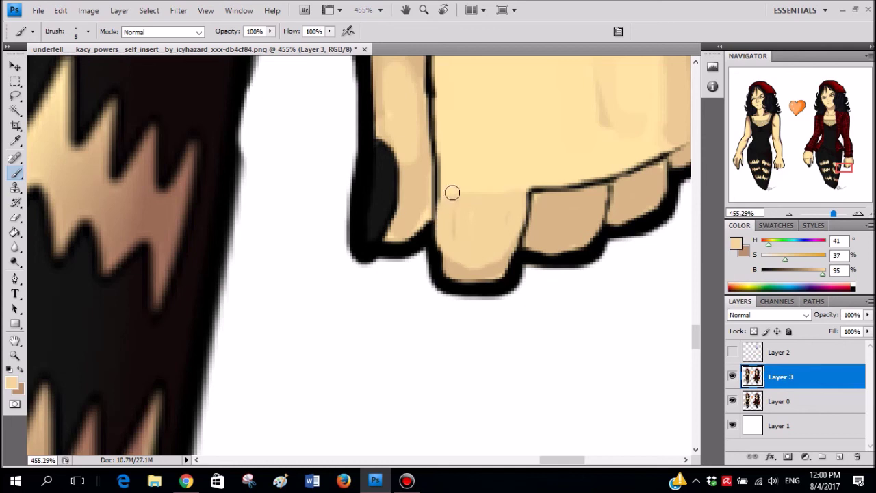
# - Darken the index finger with tan sampled from the neighbouring finger and add a lighter transition band at its base
pyautogui.keyDown('alt'); pyautogui.click(575, 209); pyautogui.keyUp('alt')
pyautogui.moveTo(494, 193)
pyautogui.mouseDown()
pyautogui.moveTo(452, 194)
pyautogui.moveTo(447, 256)
pyautogui.moveTo(485, 268)
pyautogui.moveTo(516, 201)
pyautogui.moveTo(503, 255)
pyautogui.moveTo(477, 271)
pyautogui.moveTo(451, 247)
pyautogui.moveTo(483, 190)
pyautogui.moveTo(451, 201)
pyautogui.moveTo(471, 231)
pyautogui.moveTo(489, 216)
pyautogui.mouseUp()
pyautogui.hotkey('ctrl', 'z')
pyautogui.keyDown('alt'); pyautogui.click(518, 172); pyautogui.keyUp('alt')
pyautogui.moveTo(523, 183); pyautogui.dragTo(449, 185)
pyautogui.scroll(1, 479, 188)
pyautogui.keyDown('alt'); pyautogui.click(447, 189); pyautogui.keyUp('alt')
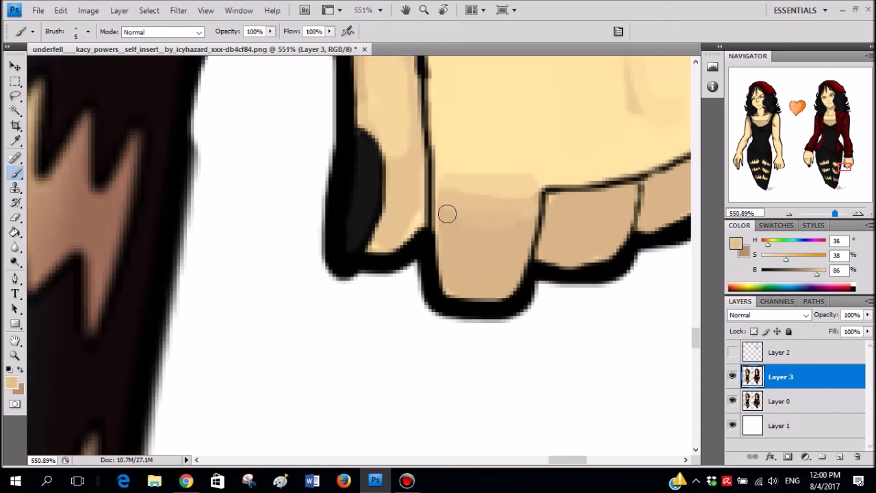
# - Smooth the index finger's shadow into the back of the fist with sampled intermediate and light skin tones
pyautogui.moveTo(510, 207); pyautogui.dragTo(449, 207)
pyautogui.keyDown('alt'); pyautogui.click(448, 226); pyautogui.keyUp('alt')
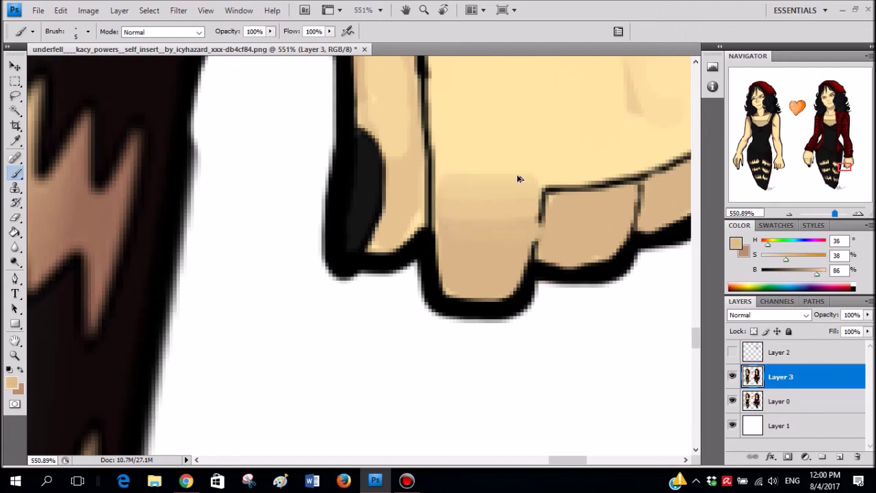
pyautogui.scroll(-8, 562, 190)
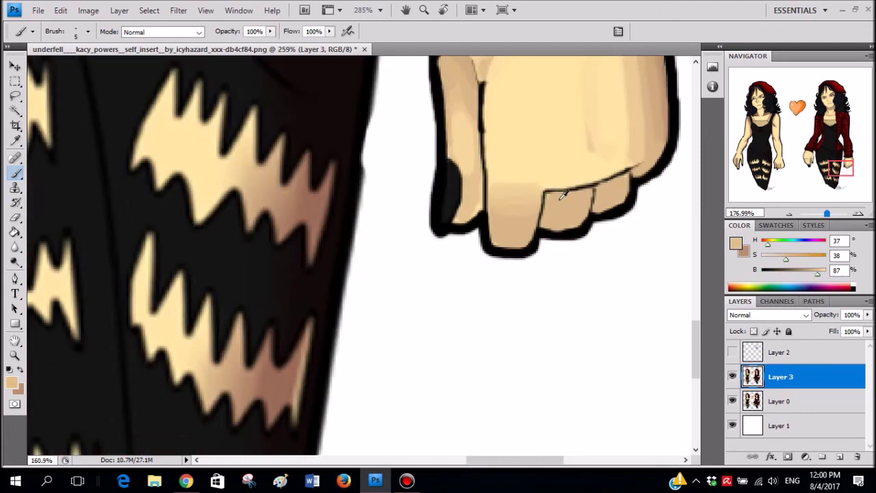
pyautogui.scroll(8, 563, 187)
pyautogui.keyDown('alt'); pyautogui.click(541, 190); pyautogui.keyUp('alt')
pyautogui.moveTo(503, 196); pyautogui.dragTo(454, 188)
pyautogui.scroll(-10, 494, 155)
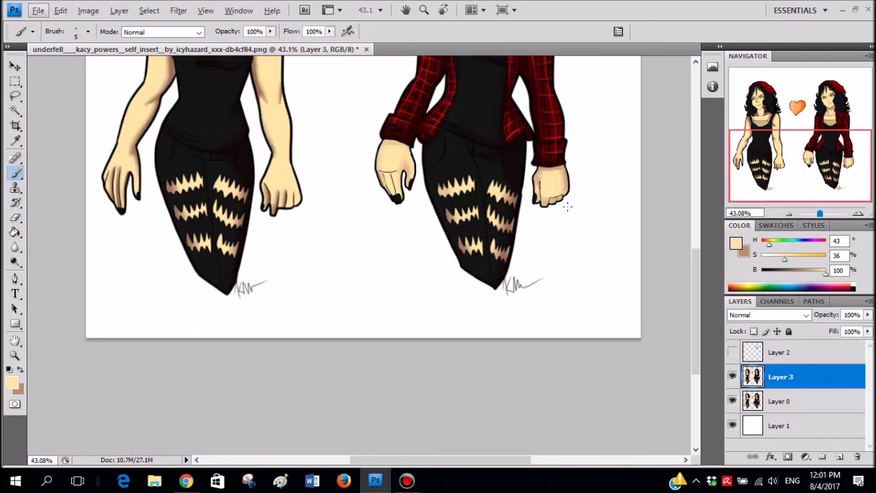
pyautogui.scroll(-2, 572, 201)
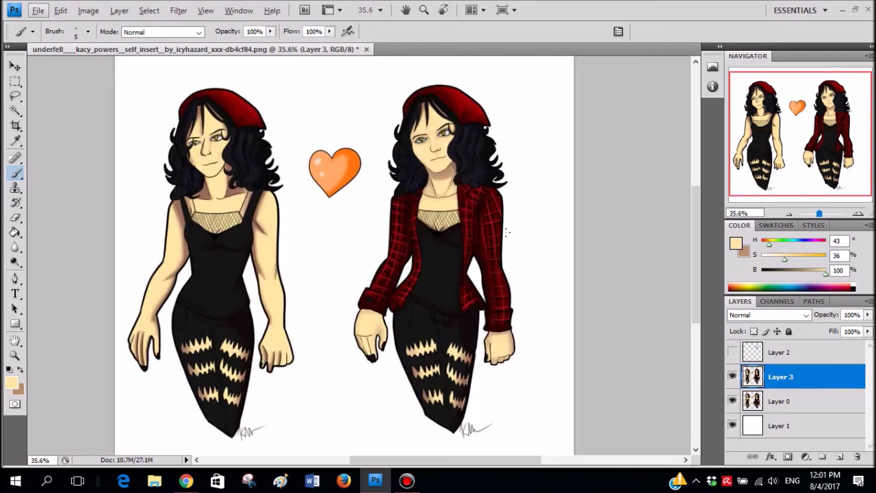
pyautogui.scroll(-2, 194, 176)
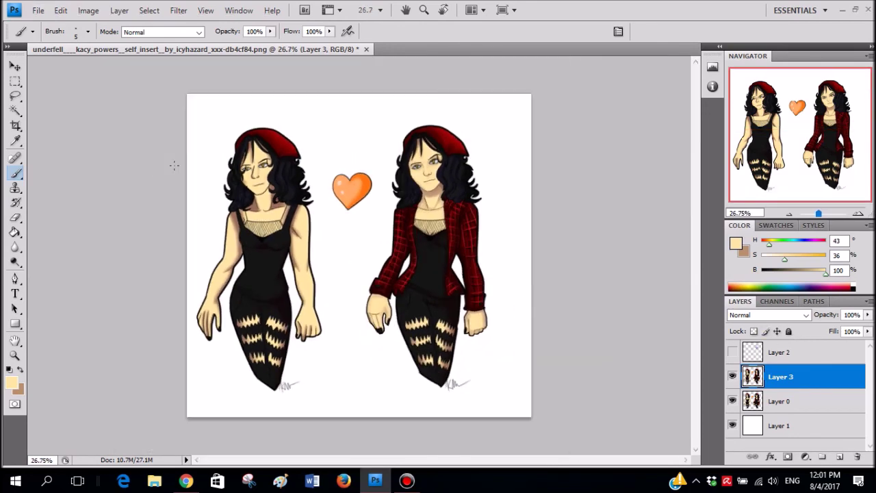
pyautogui.click(15, 80)
pyautogui.moveTo(299, 229); pyautogui.dragTo(195, 401)
pyautogui.hotkey('ctrl', 'd')
# - Lasso the bare-armed figure together with the heart and delete them from Layer 3
pyautogui.click(15, 96)
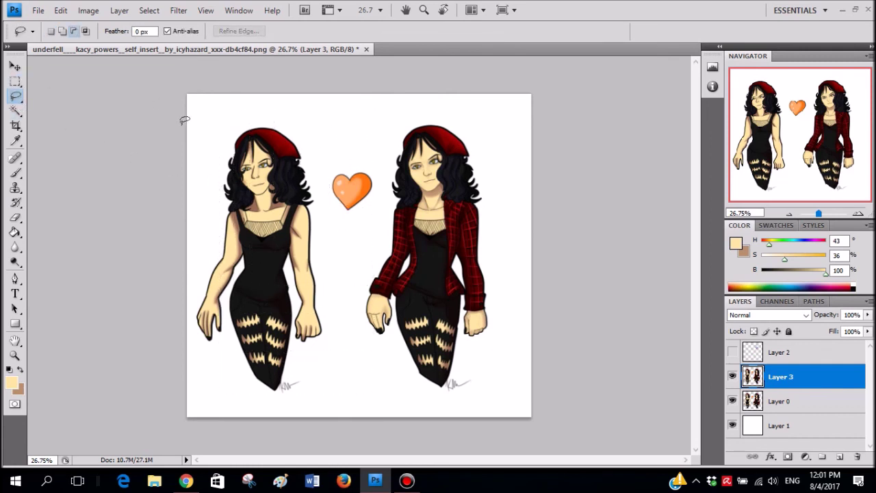
pyautogui.moveTo(282, 106)
pyautogui.mouseDown()
pyautogui.moveTo(356, 126)
pyautogui.moveTo(381, 153)
pyautogui.mouseUp()
pyautogui.moveTo(354, 263)
pyautogui.mouseDown()
pyautogui.moveTo(332, 398)
pyautogui.moveTo(117, 290)
pyautogui.moveTo(149, 136)
pyautogui.mouseUp()
pyautogui.press('Delete')
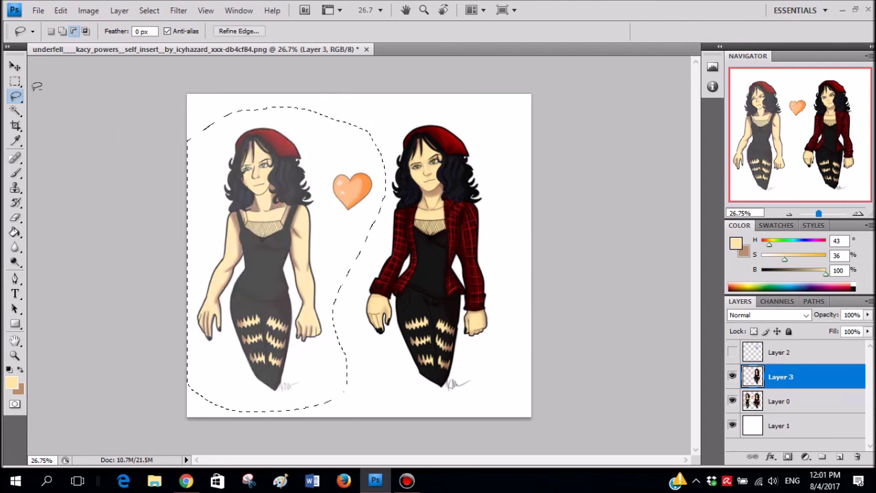
# - Deselect and move Layer 3's jacketed figure over the bare-armed figure
pyautogui.press('v')
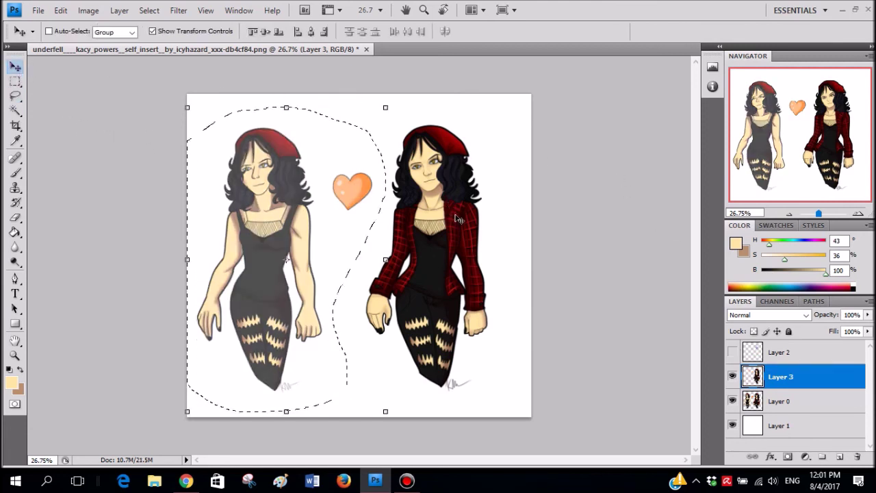
pyautogui.hotkey('ctrl', 'd')
pyautogui.moveTo(448, 210); pyautogui.dragTo(290, 210)
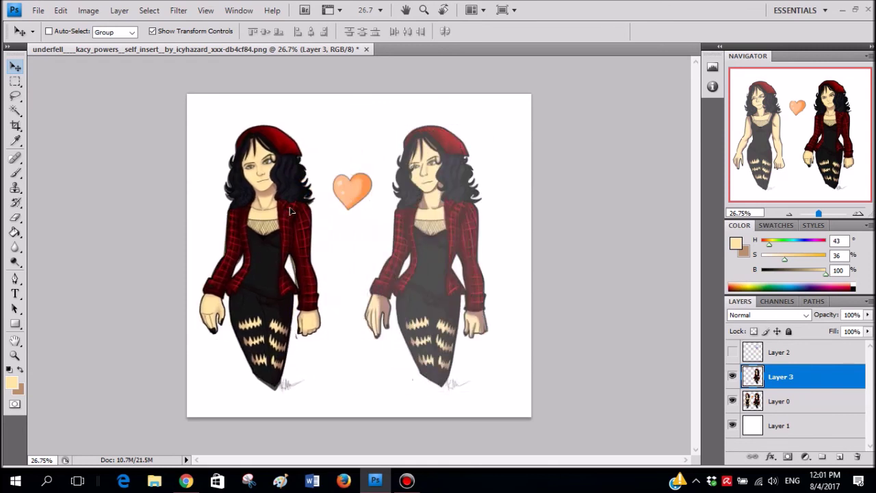
# - Erase the bare-armed figure from Layer 0 around and behind the moved figure with a 152 px eraser
pyautogui.click(757, 400)
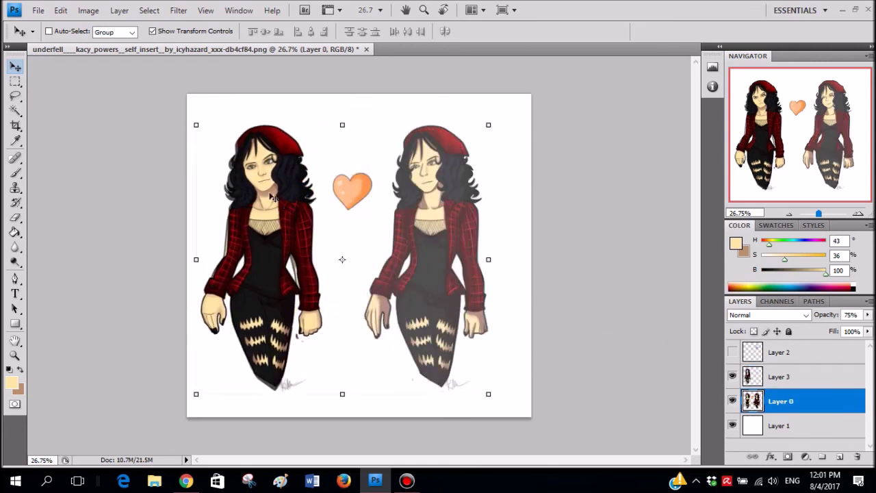
pyautogui.press('e')
pyautogui.rightClick(304, 134)
pyautogui.click(392, 161)
pyautogui.moveTo(275, 121)
pyautogui.mouseDown()
pyautogui.moveTo(286, 183)
pyautogui.moveTo(289, 395)
pyautogui.moveTo(262, 404)
pyautogui.mouseUp()
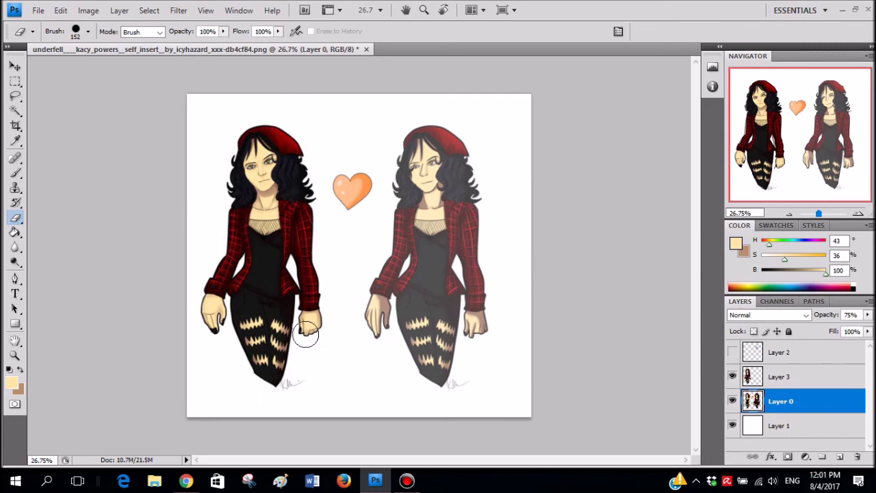
pyautogui.moveTo(306, 334); pyautogui.dragTo(301, 287)
# - Switch back to the Brush tool and set Layer 0's opacity to 100%
pyautogui.scroll(5, 294, 189)
pyautogui.hscroll(-2, 293, 196)
pyautogui.scroll(-3, 294, 197)
pyautogui.press('b')
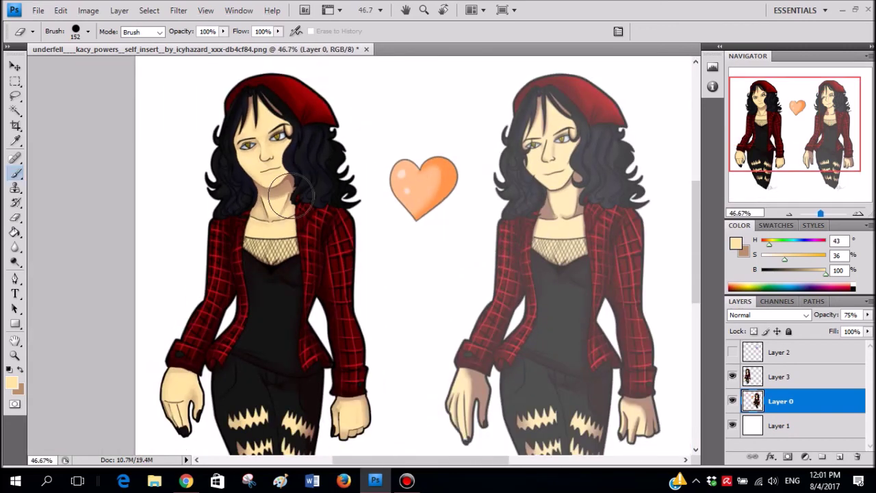
pyautogui.press('b')
pyautogui.scroll(1, 258, 160)
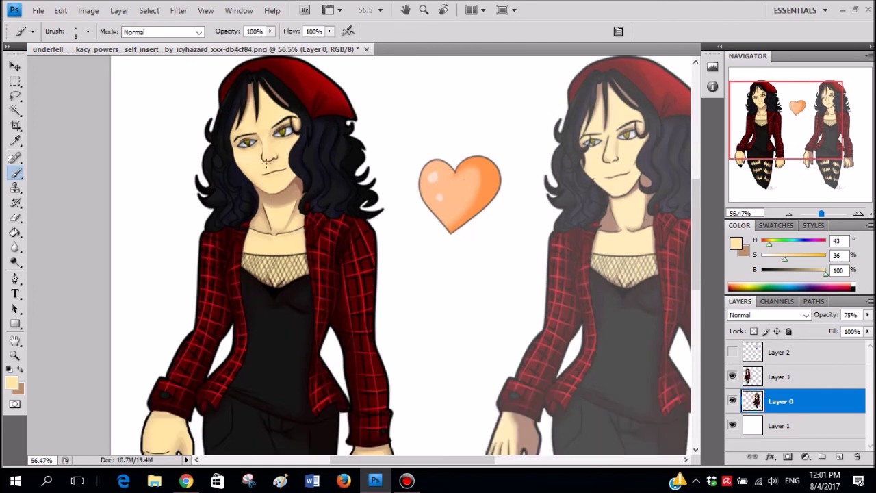
pyautogui.click(814, 376)
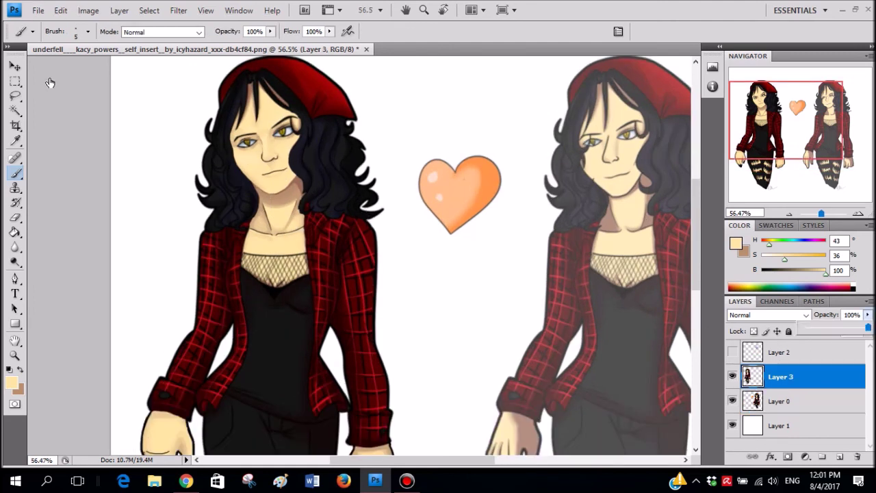
pyautogui.click(813, 401)
pyautogui.click(866, 315)
pyautogui.moveTo(852, 328); pyautogui.dragTo(869, 328)
# - Compare the skin shading of the two jacketed figures from head to hands
pyautogui.scroll(-7, 359, 253)
pyautogui.scroll(4, 359, 253)
pyautogui.scroll(2, 409, 255)
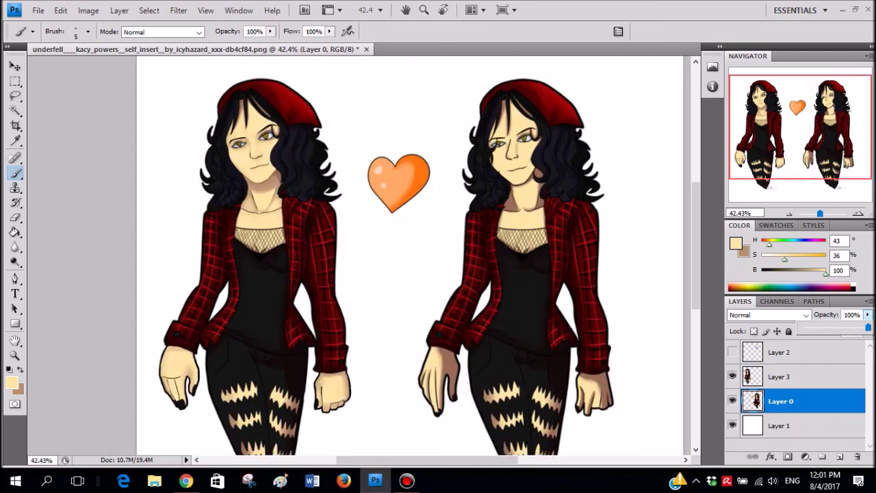
pyautogui.scroll(5, 199, 146)
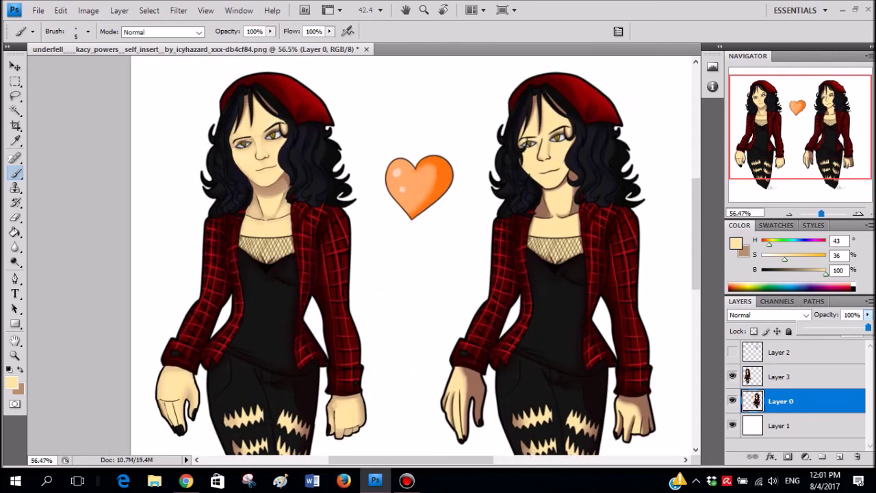
pyautogui.scroll(-8, 199, 145)
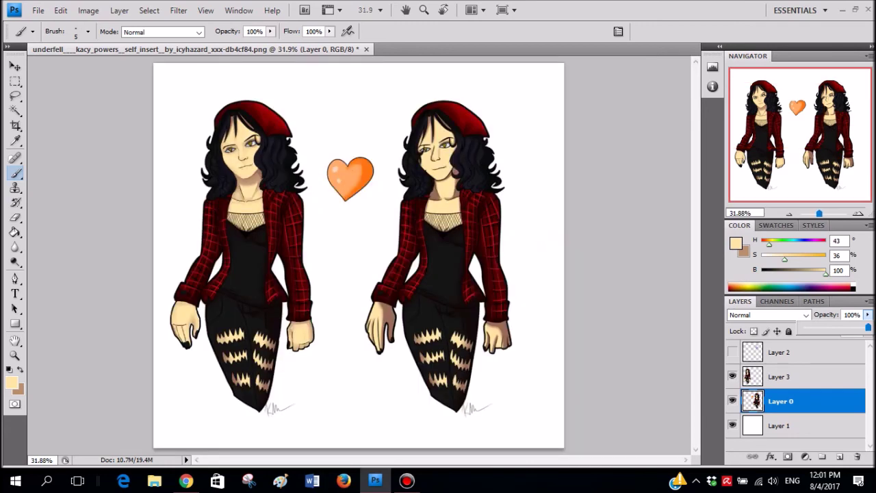
pyautogui.scroll(1, 358, 255)
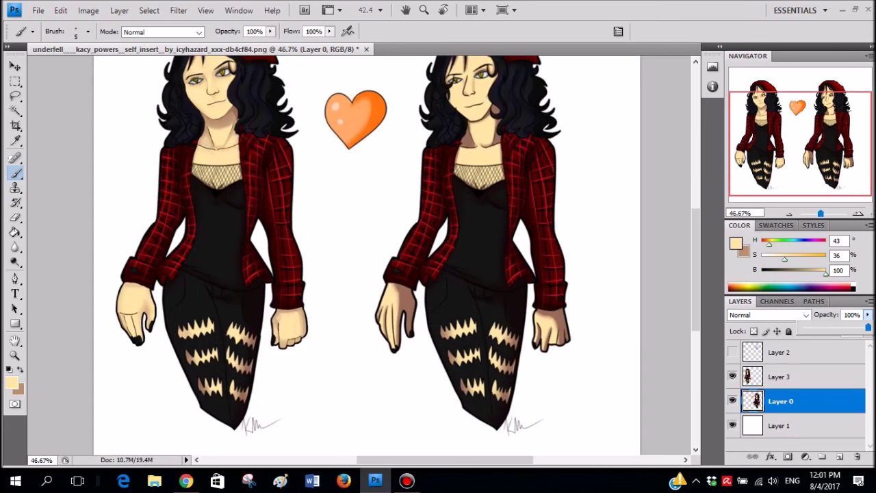
pyautogui.scroll(1, 585, 346)
pyautogui.scroll(-1, 369, 253)
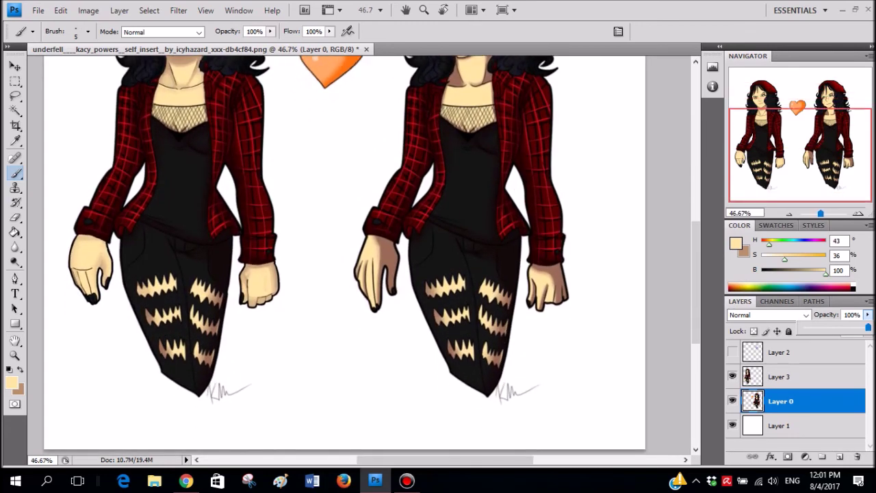
# - On Layer 3, sample a tan skin tone and paint a thin shading line across the back of the closed hand
pyautogui.scroll(6, 291, 287)
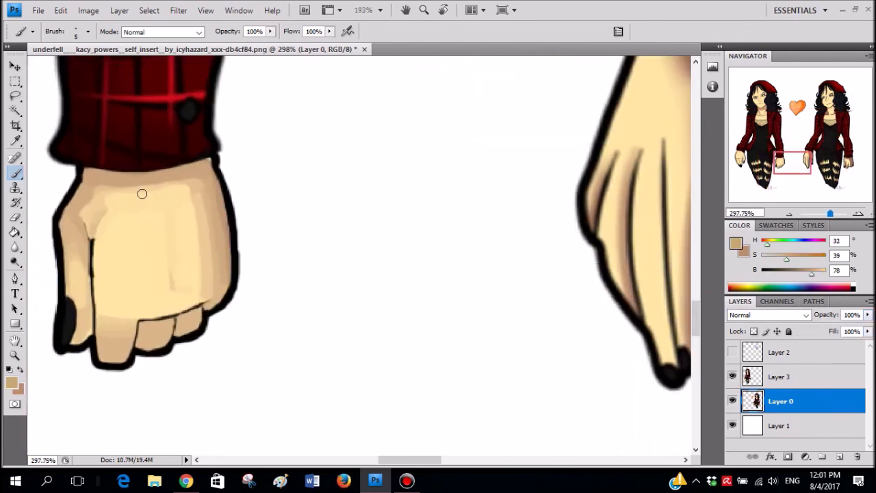
pyautogui.click(780, 377)
pyautogui.hotkey('alt', '[')
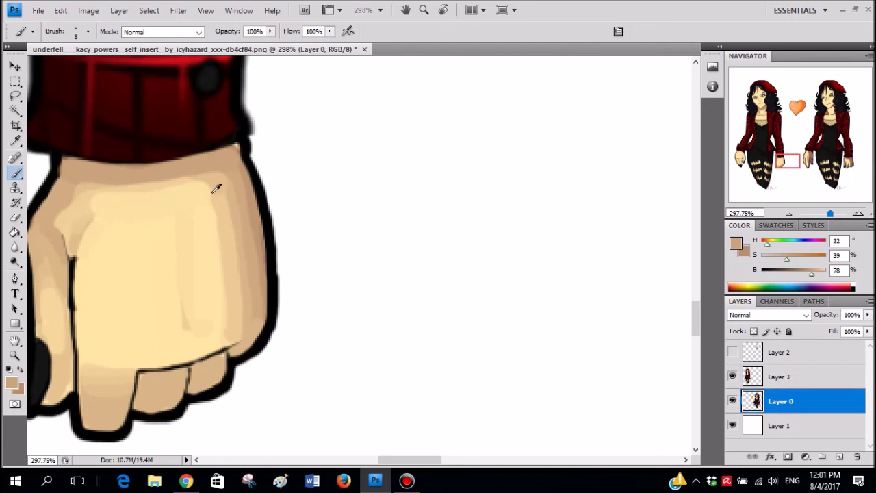
pyautogui.keyDown('alt'); pyautogui.click(224, 206); pyautogui.keyUp('alt')
pyautogui.click(798, 371)
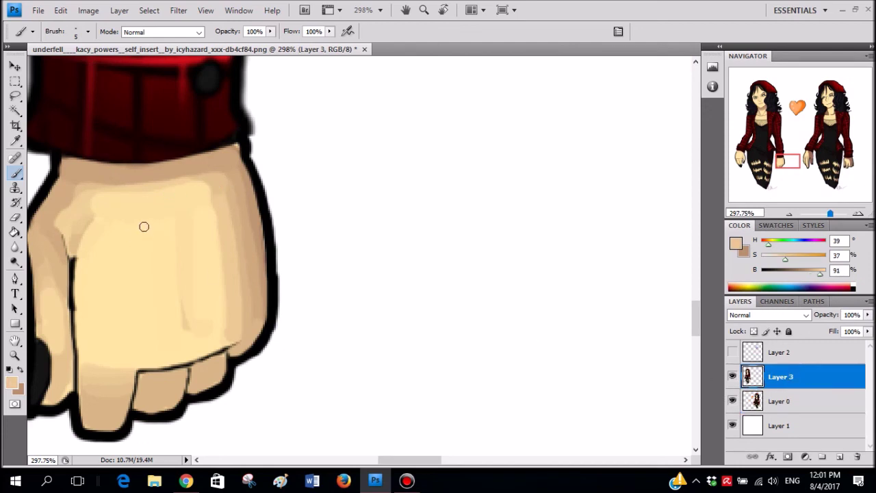
pyautogui.moveTo(155, 190); pyautogui.dragTo(187, 217)
pyautogui.moveTo(216, 295); pyautogui.dragTo(229, 338)
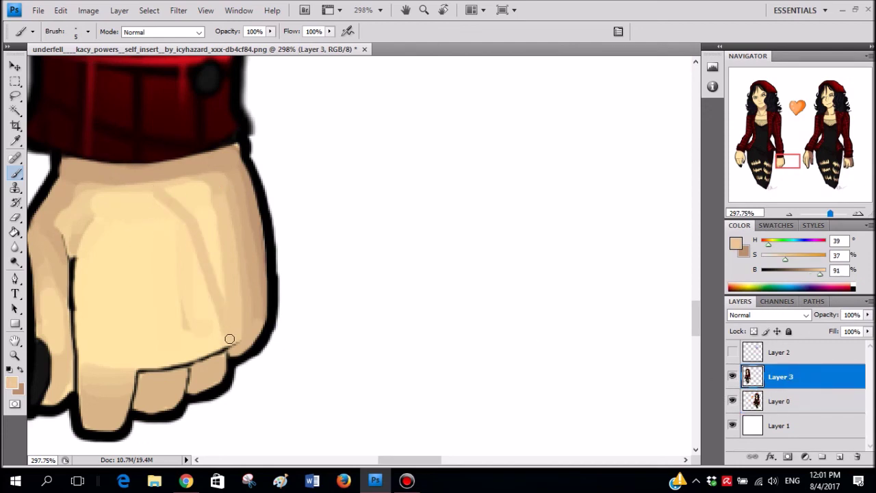
# - Fill in the tan shading along the outer side of the closed hand's back with an 8 px brush
pyautogui.rightClick(230, 338)
pyautogui.moveTo(245, 251); pyautogui.dragTo(258, 251)
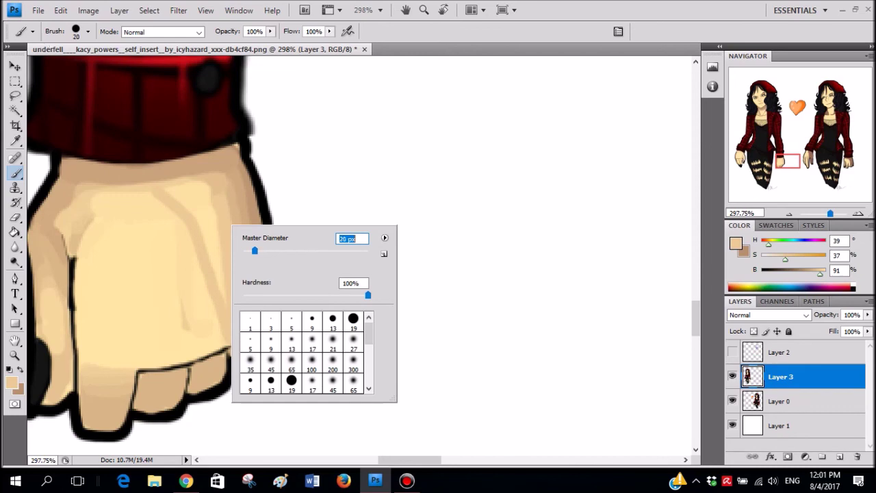
pyautogui.scroll(-8, 351, 299)
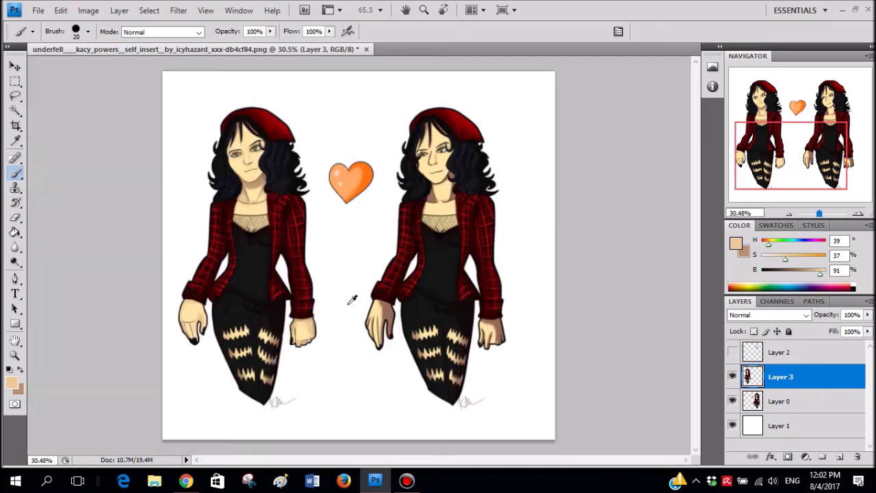
pyautogui.scroll(7, 316, 333)
pyautogui.rightClick(468, 209)
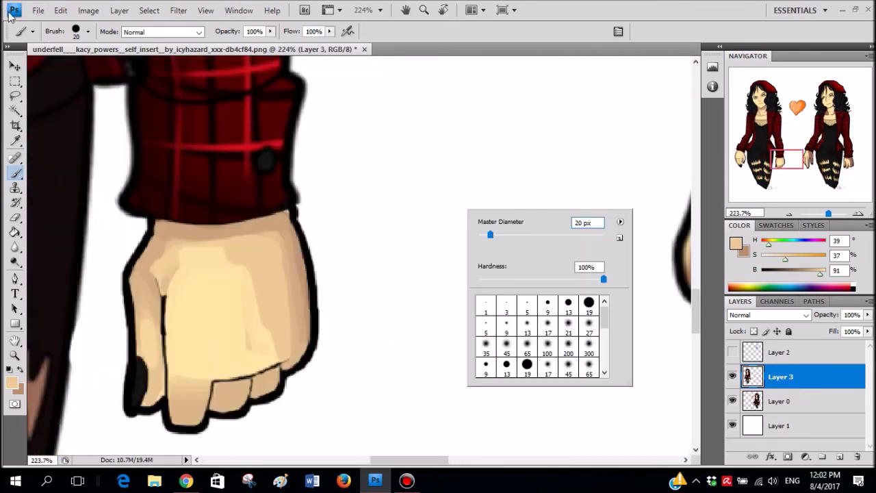
pyautogui.write('8')
pyautogui.press('Return')
pyautogui.moveTo(248, 289); pyautogui.dragTo(277, 346)
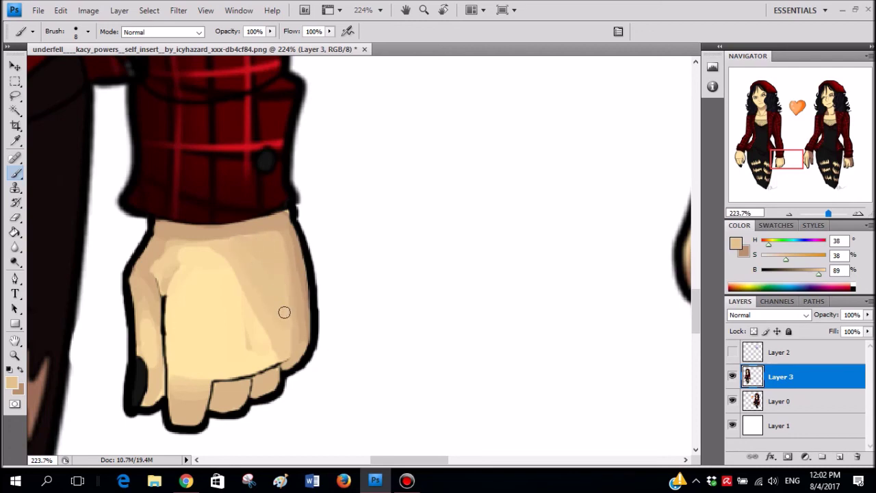
pyautogui.scroll(-8, 328, 233)
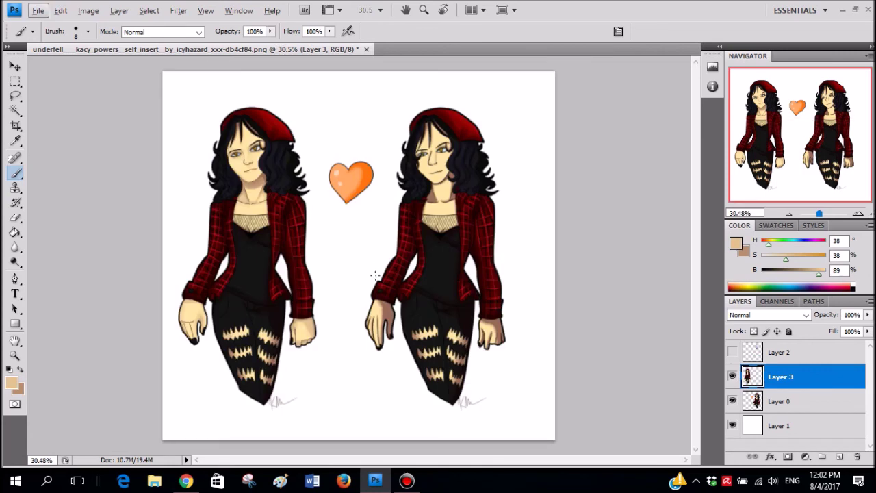
# - Restore the default black foreground colour and redraw the nose bridge line on Layer 3's face with a 3 px brush
pyautogui.scroll(5, 312, 176)
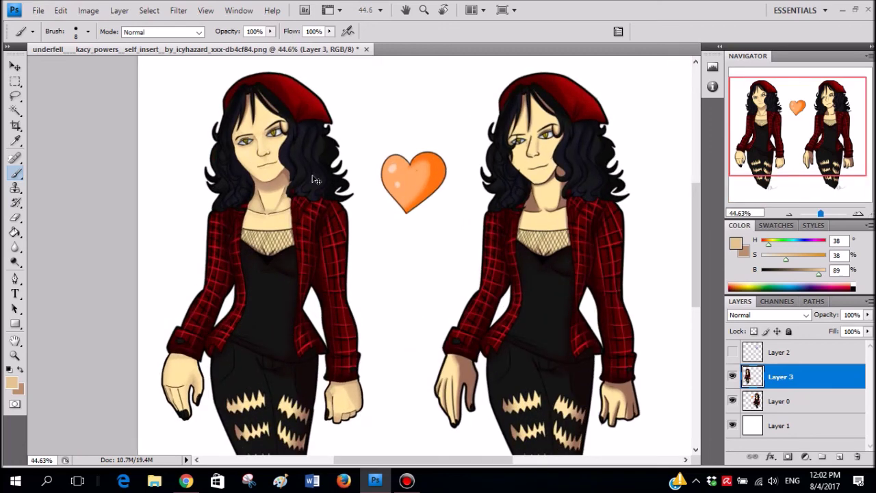
pyautogui.scroll(6, 317, 147)
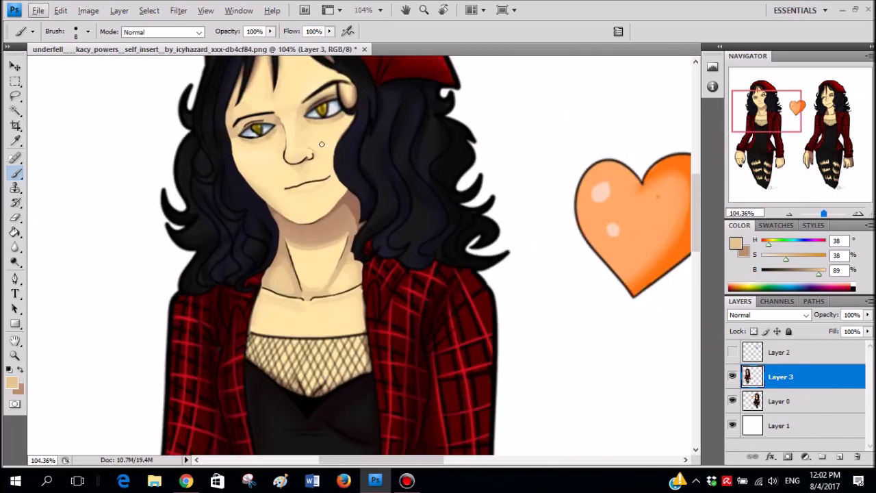
pyautogui.hscroll(-2, 251, 166)
pyautogui.scroll(2, 260, 193)
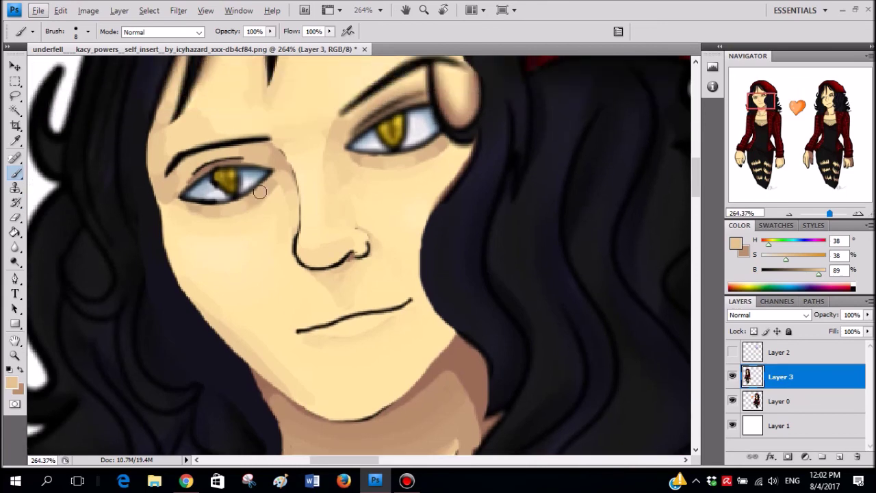
pyautogui.scroll(1, 302, 159)
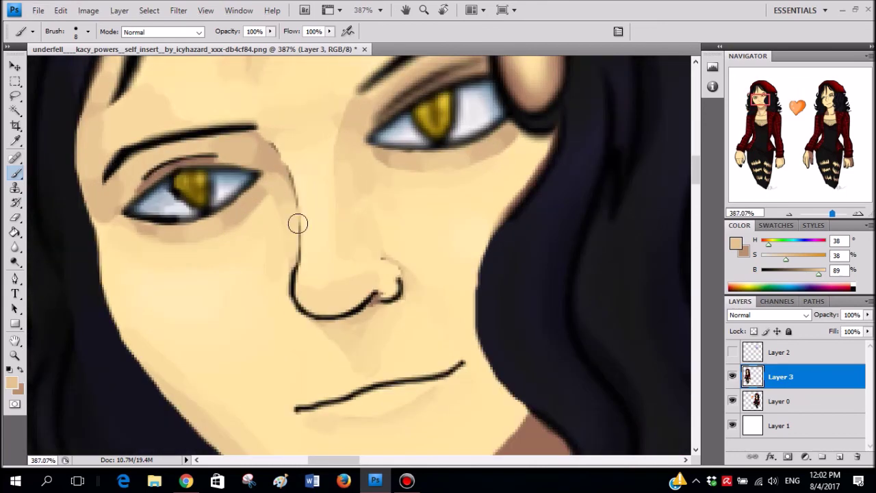
pyautogui.click(8, 370)
pyautogui.scroll(1, 289, 188)
pyautogui.rightClick(355, 130)
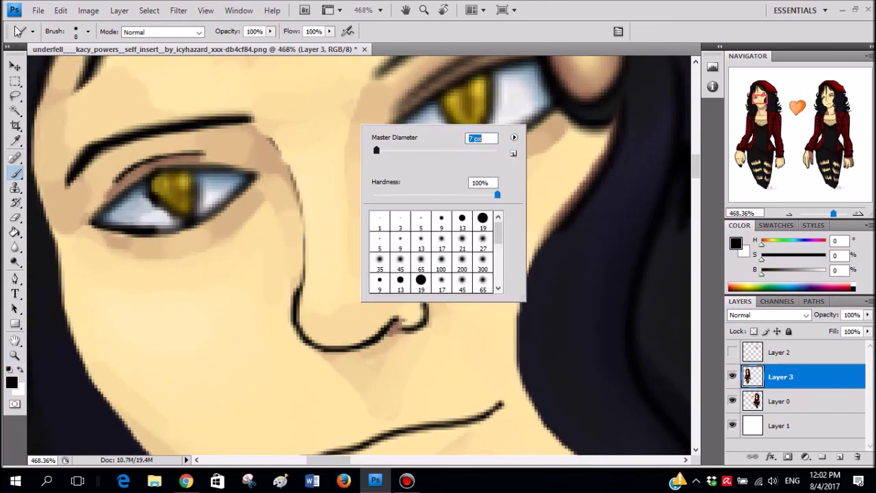
pyautogui.moveTo(267, 132)
pyautogui.mouseDown()
pyautogui.moveTo(294, 187)
pyautogui.moveTo(299, 292)
pyautogui.mouseUp()
pyautogui.scroll(-6, 339, 213)
pyautogui.scroll(2, 299, 266)
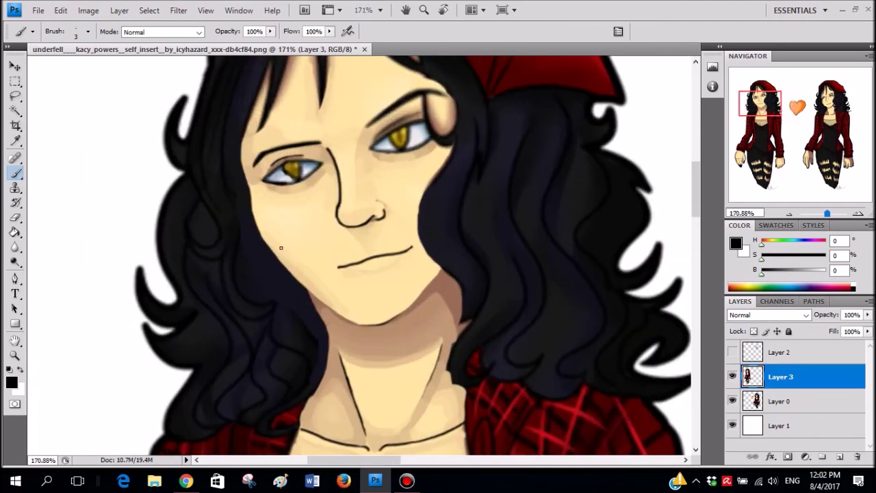
# - Try to draw a dark curled hair strand from the side hair across the cheek and up to the eye
pyautogui.scroll(-5, 280, 247)
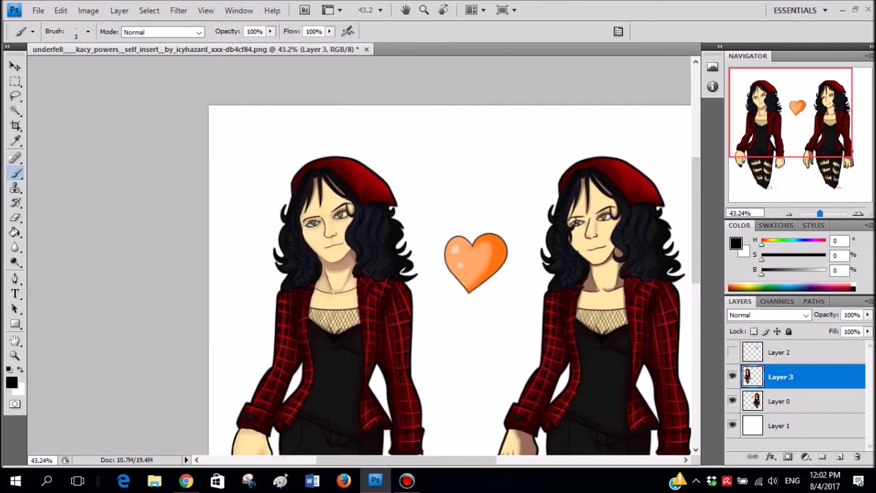
pyautogui.scroll(5, 597, 231)
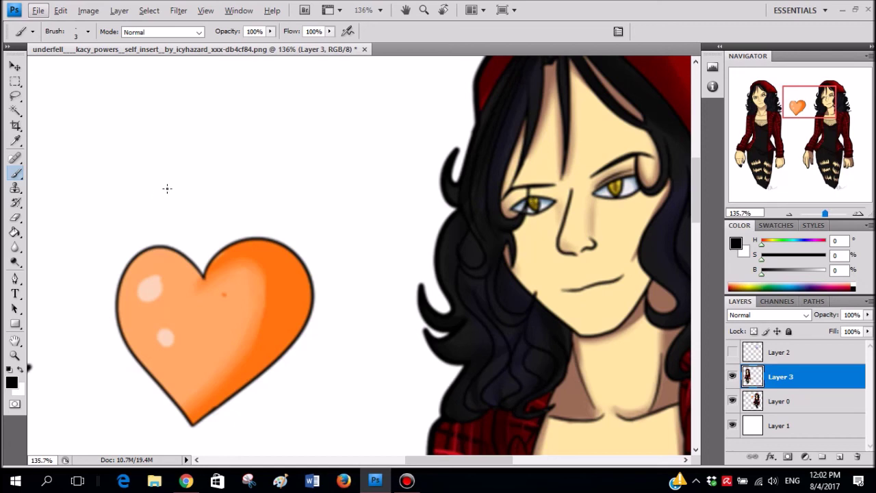
pyautogui.scroll(-2, 187, 199)
pyautogui.hscroll(-4, 187, 201)
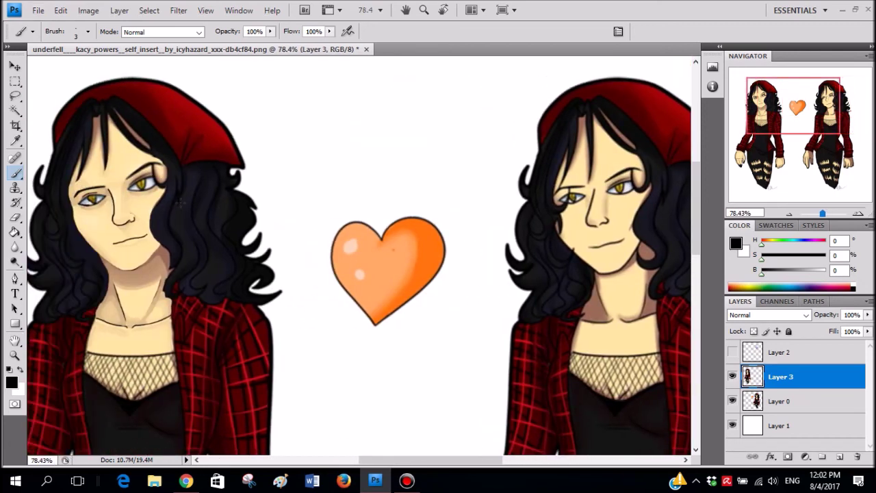
pyautogui.scroll(6, 183, 190)
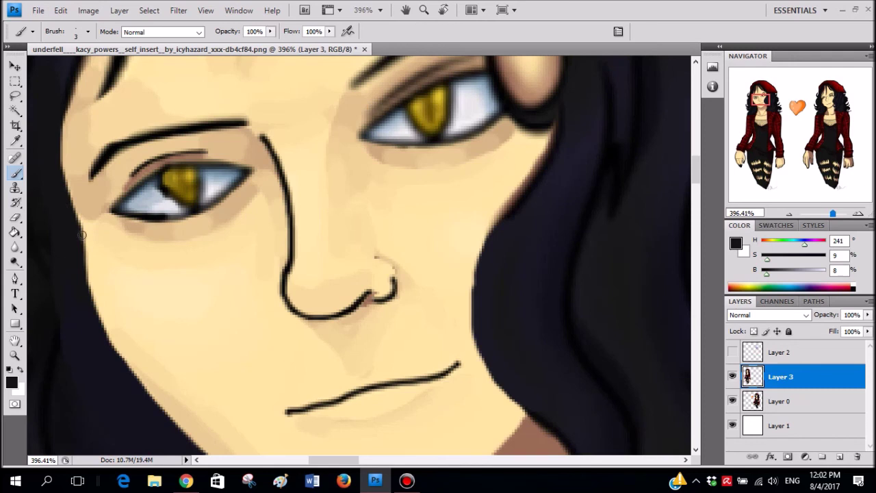
pyautogui.moveTo(81, 234)
pyautogui.mouseDown()
pyautogui.moveTo(102, 252)
pyautogui.moveTo(143, 253)
pyautogui.moveTo(169, 229)
pyautogui.moveTo(174, 200)
pyautogui.moveTo(166, 240)
pyautogui.moveTo(147, 259)
pyautogui.moveTo(109, 260)
pyautogui.moveTo(91, 248)
pyautogui.mouseUp()
pyautogui.moveTo(145, 258)
pyautogui.mouseDown()
pyautogui.moveTo(88, 256)
pyautogui.moveTo(70, 233)
pyautogui.moveTo(88, 253)
pyautogui.moveTo(103, 262)
pyautogui.moveTo(76, 233)
pyautogui.moveTo(112, 259)
pyautogui.moveTo(75, 239)
pyautogui.moveTo(81, 253)
pyautogui.moveTo(114, 267)
pyautogui.moveTo(155, 256)
pyautogui.moveTo(78, 256)
pyautogui.moveTo(127, 268)
pyautogui.moveTo(144, 261)
pyautogui.moveTo(105, 269)
pyautogui.moveTo(83, 257)
pyautogui.mouseUp()
pyautogui.scroll(-12, 165, 241)
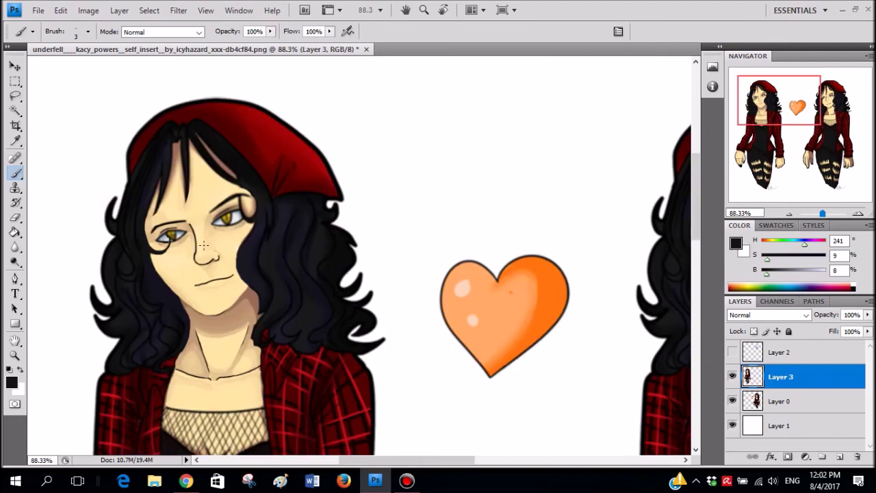
# - Try to add a second, shorter dark strand below the curl along the edge of the cheek
pyautogui.scroll(3, 512, 249)
pyautogui.scroll(5, 205, 254)
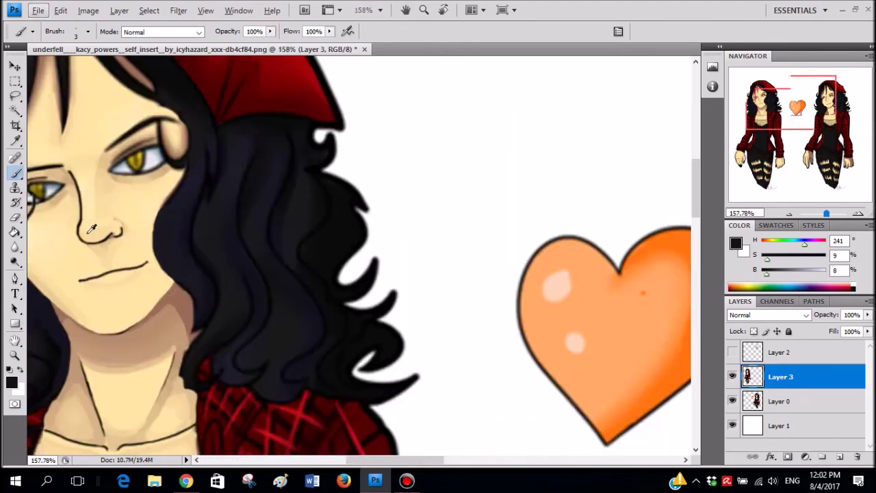
pyautogui.scroll(3, 156, 255)
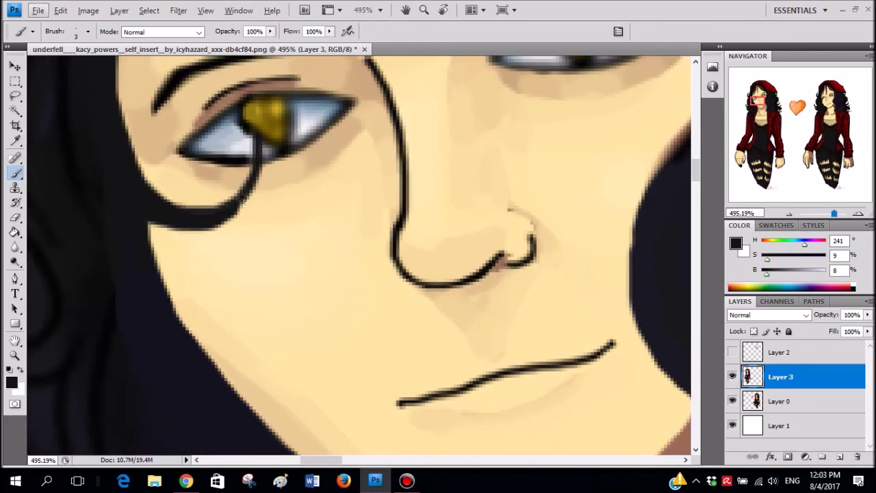
pyautogui.moveTo(142, 218)
pyautogui.mouseDown()
pyautogui.moveTo(189, 244)
pyautogui.moveTo(201, 309)
pyautogui.moveTo(192, 274)
pyautogui.moveTo(157, 240)
pyautogui.moveTo(132, 231)
pyautogui.moveTo(161, 233)
pyautogui.moveTo(133, 213)
pyautogui.moveTo(174, 240)
pyautogui.moveTo(198, 277)
pyautogui.moveTo(147, 221)
pyautogui.moveTo(176, 240)
pyautogui.moveTo(200, 282)
pyautogui.moveTo(177, 243)
pyautogui.moveTo(142, 231)
pyautogui.moveTo(183, 245)
pyautogui.mouseUp()
pyautogui.scroll(-6, 184, 254)
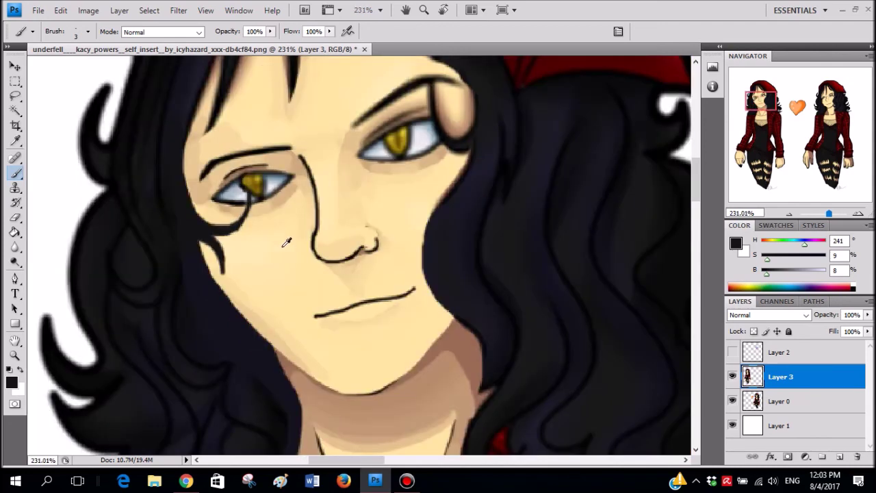
pyautogui.scroll(1, 290, 234)
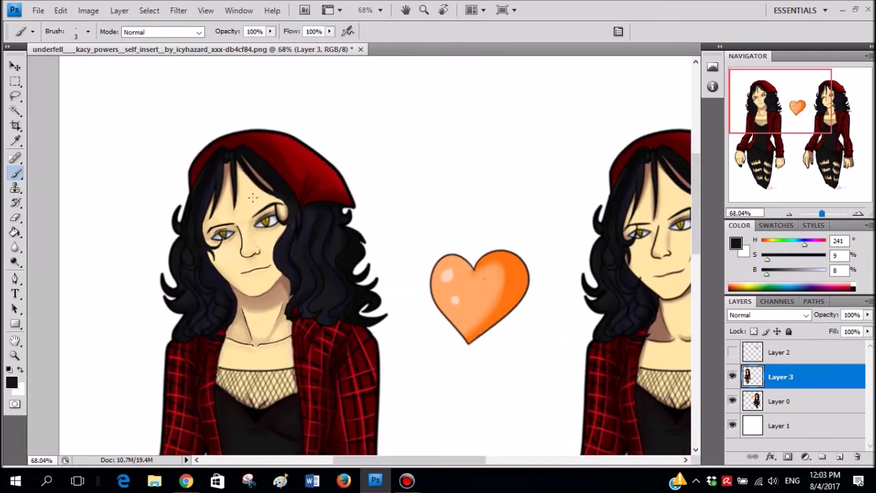
# - Try to thicken the lower cheek strand and extend it down to the edge of the hair
pyautogui.hscroll(1, 284, 225)
pyautogui.scroll(5, 241, 246)
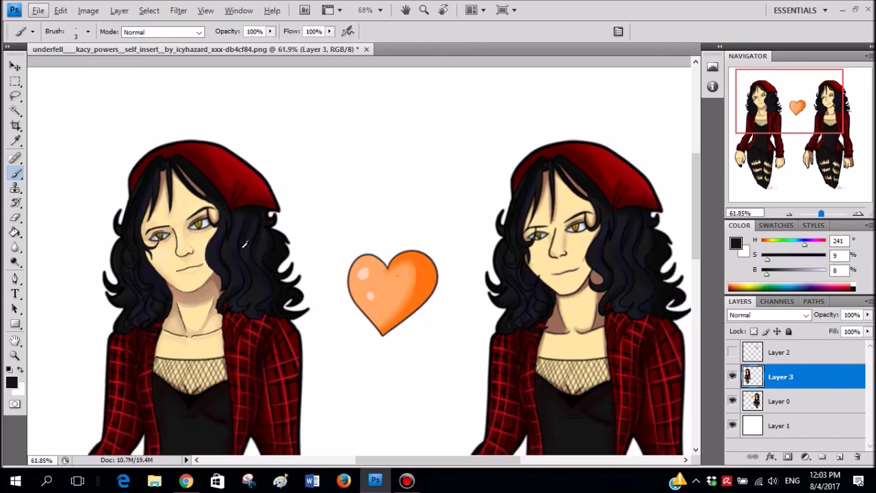
pyautogui.scroll(4, 176, 246)
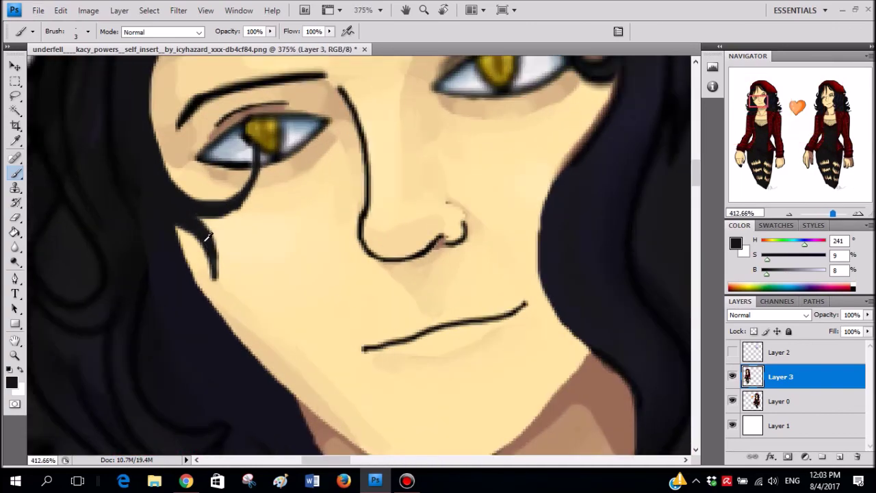
pyautogui.scroll(-1, 195, 218)
pyautogui.moveTo(210, 268)
pyautogui.mouseDown()
pyautogui.moveTo(210, 300)
pyautogui.moveTo(213, 261)
pyautogui.moveTo(198, 227)
pyautogui.moveTo(213, 300)
pyautogui.mouseUp()
pyautogui.moveTo(198, 228)
pyautogui.mouseDown()
pyautogui.moveTo(208, 309)
pyautogui.moveTo(206, 294)
pyautogui.mouseUp()
pyautogui.moveTo(162, 210)
pyautogui.mouseDown()
pyautogui.moveTo(203, 264)
pyautogui.moveTo(204, 280)
pyautogui.mouseUp()
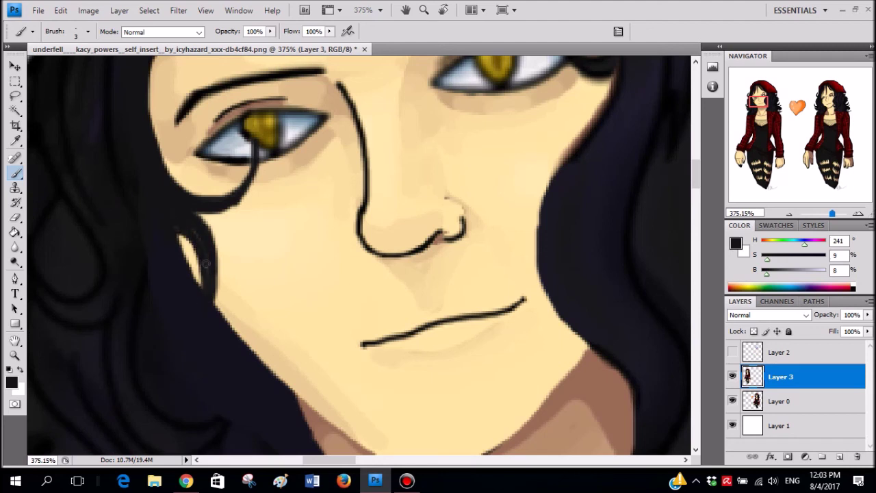
pyautogui.scroll(-3, 206, 263)
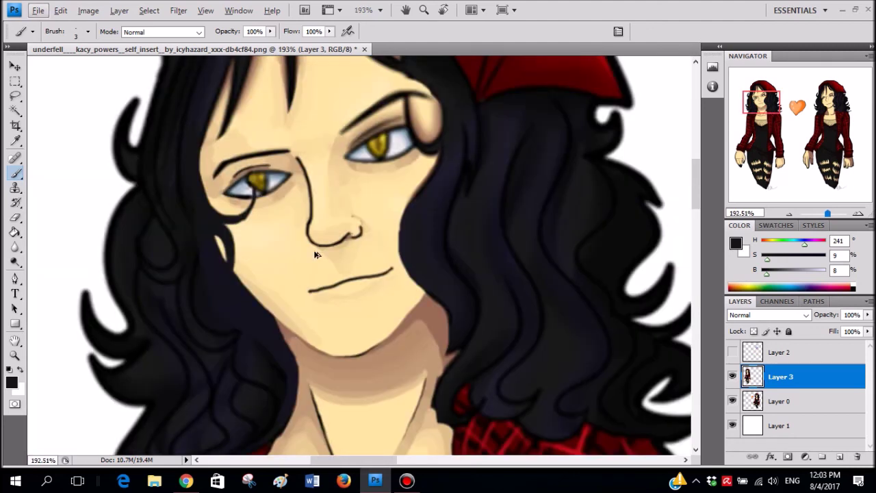
# - Undo the hair strands drawn over the cheek
pyautogui.hotkey('ctrl', 'alt', 'z')
pyautogui.hotkey('ctrl', 'alt', 'z')
pyautogui.hotkey('ctrl', 'alt', 'z')
pyautogui.hotkey('ctrl', 'alt', 'z')
pyautogui.hotkey('ctrl', 'alt', 'z')
pyautogui.hotkey('ctrl', 'alt', 'z')
pyautogui.hotkey('ctrl', 'alt', 'z')
pyautogui.hotkey('ctrl', 'alt', 'z')
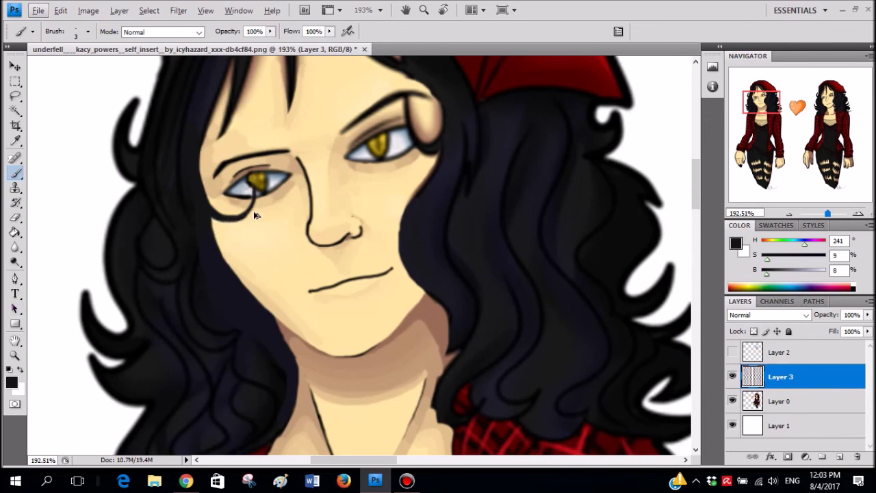
pyautogui.hotkey('ctrl', 'alt', 'z')
pyautogui.hotkey('ctrl', 'alt', 'z')
pyautogui.hotkey('ctrl', 'shift', 'z')
# - Outline and fill a smaller dark curl and a thin strand beside the cheek, keeping both clear of the eye
pyautogui.scroll(2, 232, 214)
pyautogui.scroll(1, 202, 186)
pyautogui.moveTo(211, 209)
pyautogui.mouseDown()
pyautogui.moveTo(259, 217)
pyautogui.moveTo(205, 217)
pyautogui.moveTo(206, 209)
pyautogui.moveTo(256, 299)
pyautogui.moveTo(255, 331)
pyautogui.moveTo(203, 233)
pyautogui.moveTo(236, 230)
pyautogui.mouseUp()
pyautogui.scroll(6, 206, 226)
pyautogui.hotkey('ctrl', 'h')
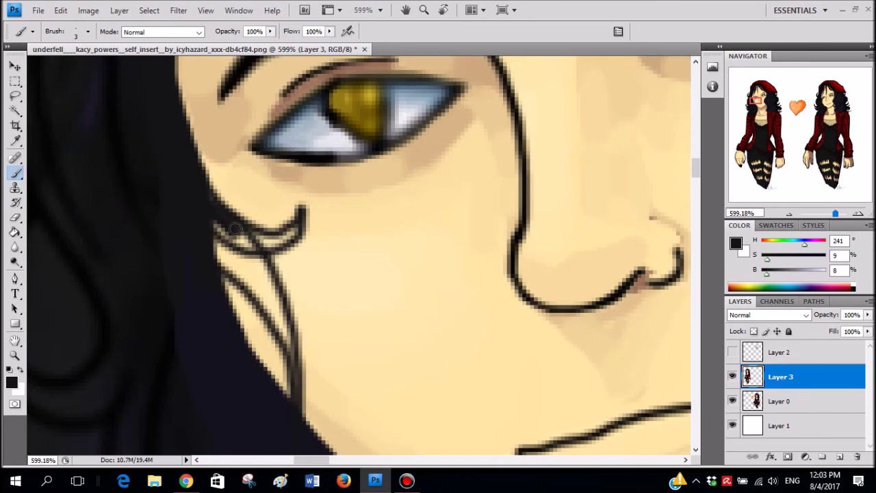
pyautogui.moveTo(210, 197)
pyautogui.mouseDown()
pyautogui.moveTo(267, 236)
pyautogui.moveTo(301, 224)
pyautogui.moveTo(212, 229)
pyautogui.moveTo(243, 237)
pyautogui.moveTo(286, 324)
pyautogui.moveTo(293, 366)
pyautogui.moveTo(208, 236)
pyautogui.moveTo(258, 288)
pyautogui.moveTo(296, 388)
pyautogui.moveTo(208, 236)
pyautogui.moveTo(212, 250)
pyautogui.moveTo(270, 288)
pyautogui.moveTo(253, 256)
pyautogui.mouseUp()
pyautogui.scroll(-8, 346, 235)
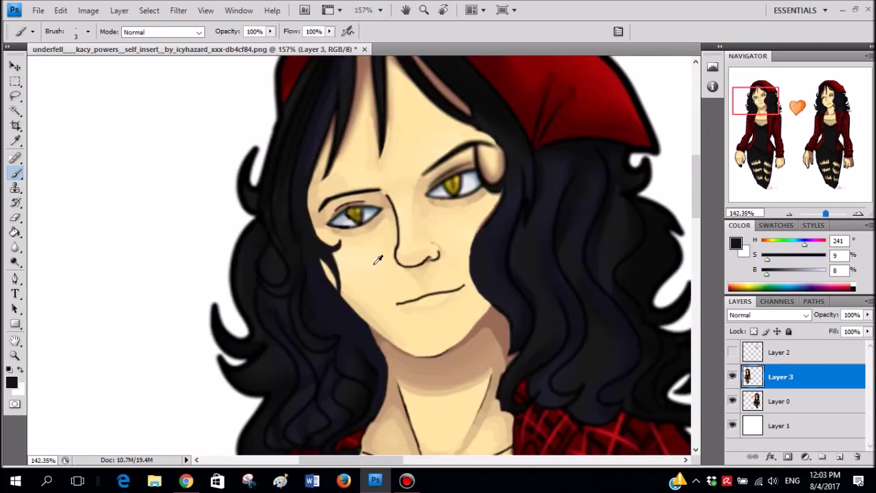
pyautogui.scroll(-1, 390, 175)
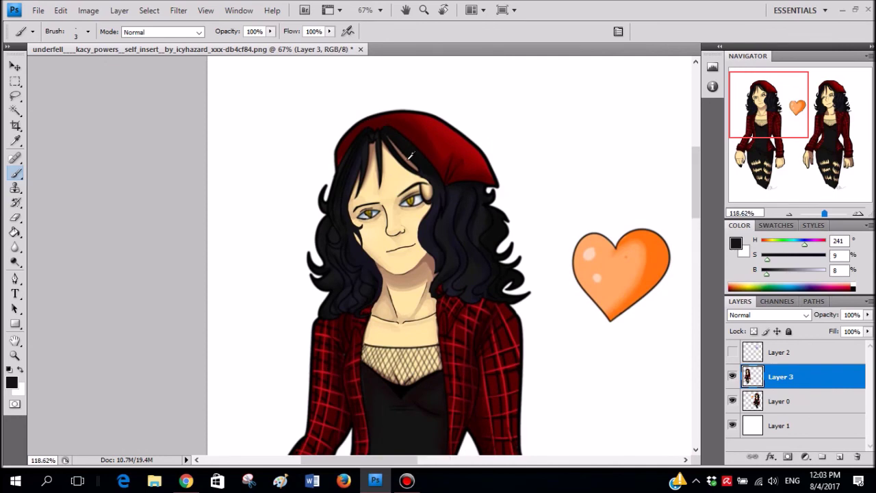
# - Sample the dark hair colour and draw a thin hairline across the top of the forehead between the bangs
pyautogui.scroll(7, 383, 143)
pyautogui.keyDown('alt'); pyautogui.click(318, 137); pyautogui.keyUp('alt')
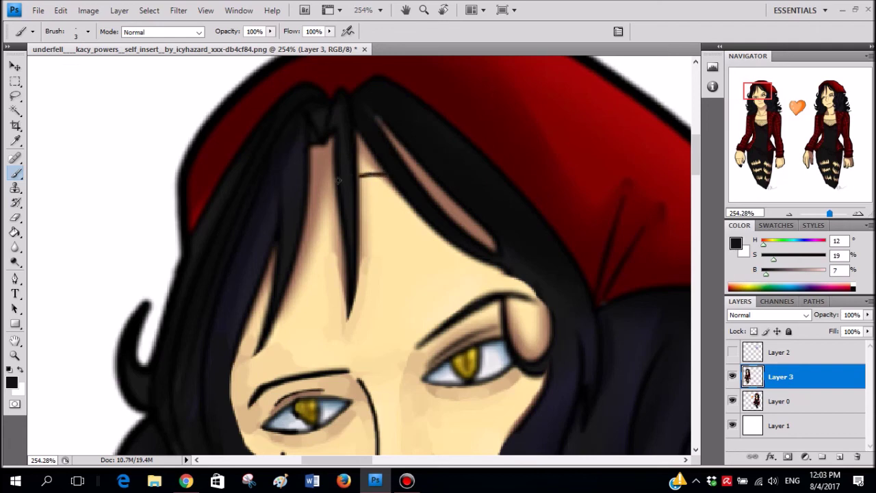
pyautogui.scroll(-6, 342, 173)
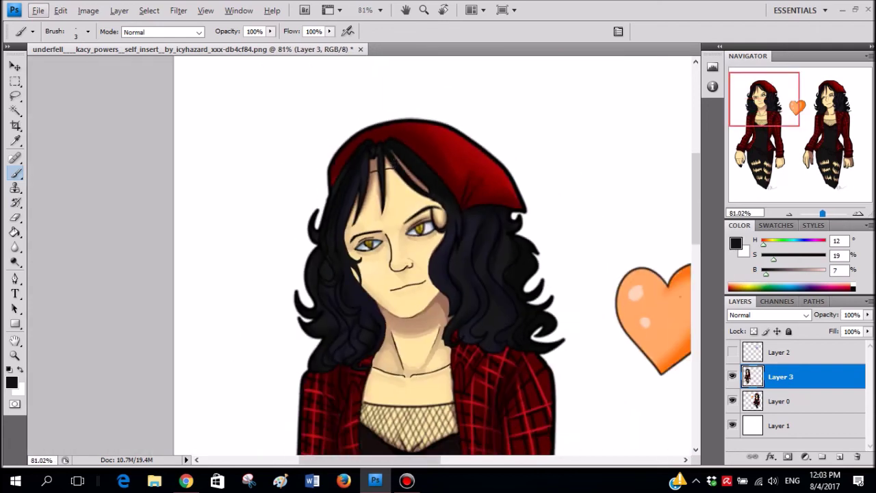
pyautogui.scroll(-3, 436, 182)
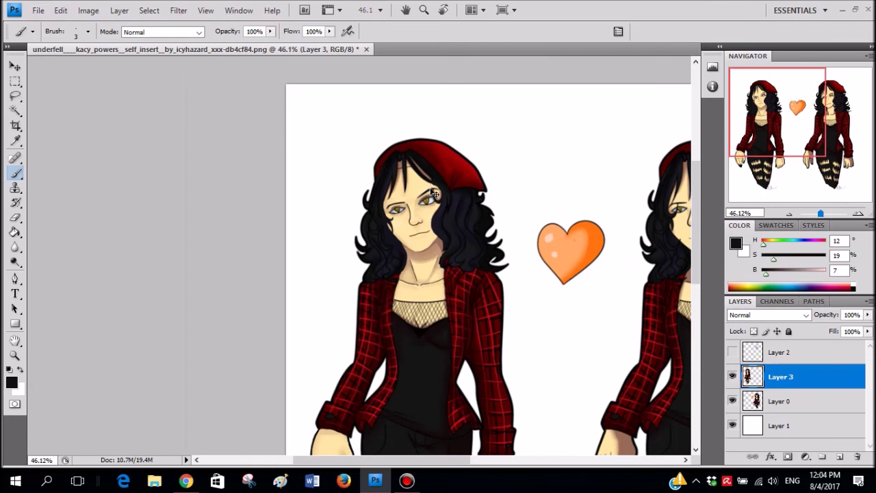
# - Sample the dark hair colour and paint a broad band across the top of the forehead with a 20 px brush
pyautogui.scroll(6, 402, 159)
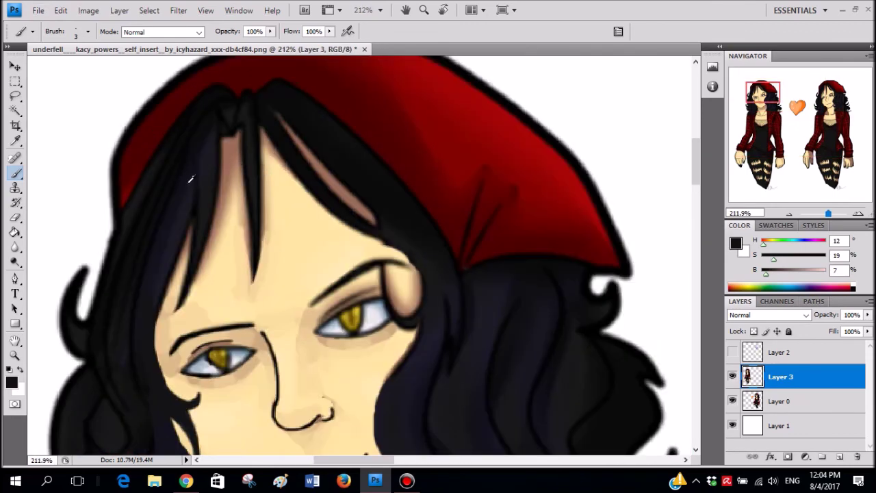
pyautogui.keyDown('alt'); pyautogui.click(189, 182); pyautogui.keyUp('alt')
pyautogui.rightClick(191, 177)
pyautogui.moveTo(207, 202); pyautogui.dragTo(219, 203)
pyautogui.click(184, 172)
pyautogui.moveTo(245, 155)
pyautogui.mouseDown()
pyautogui.moveTo(330, 151)
pyautogui.moveTo(257, 146)
pyautogui.moveTo(179, 170)
pyautogui.mouseUp()
pyautogui.hotkey('ctrl', 'z')
pyautogui.moveTo(239, 140)
pyautogui.mouseDown()
pyautogui.moveTo(201, 139)
pyautogui.moveTo(264, 114)
pyautogui.moveTo(294, 131)
pyautogui.moveTo(221, 130)
pyautogui.moveTo(234, 145)
pyautogui.moveTo(320, 147)
pyautogui.moveTo(186, 178)
pyautogui.mouseUp()
pyautogui.hotkey('ctrl', 'z')
pyautogui.keyDown('alt'); pyautogui.click(328, 133); pyautogui.keyUp('alt')
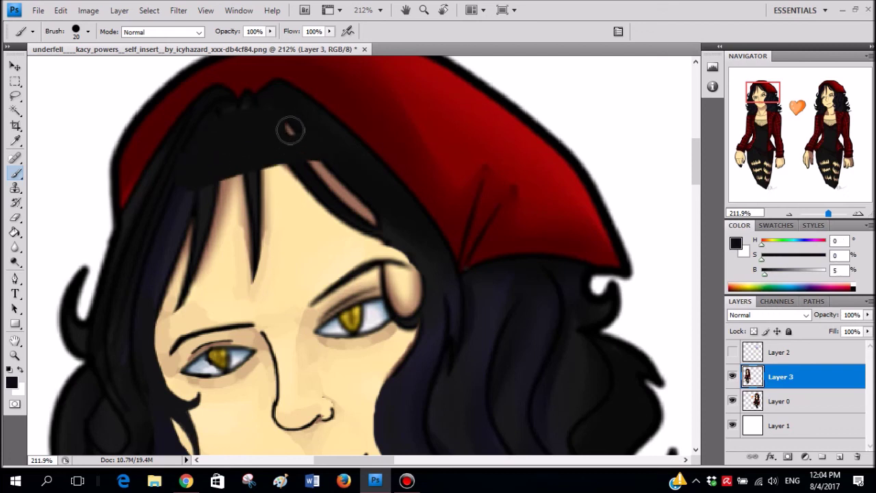
pyautogui.scroll(2, 396, 162)
pyautogui.hotkey('ctrl', 'z')
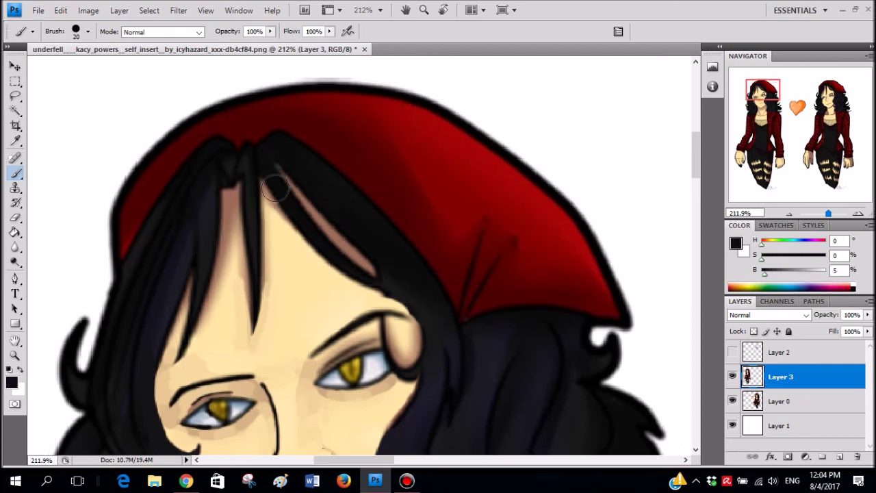
# - Paint sampled dark red over the hair bumps along the beret's lower edge and even out the black band beneath it
pyautogui.keyDown('alt'); pyautogui.click(374, 159); pyautogui.keyUp('alt')
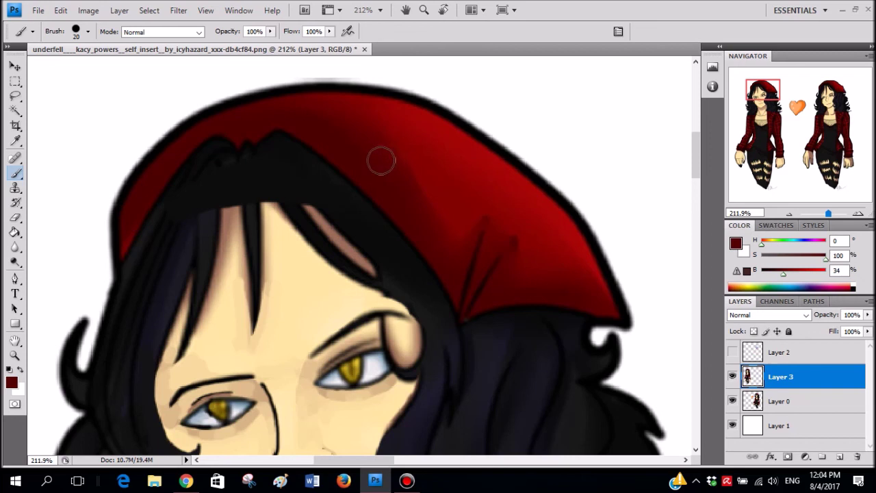
pyautogui.moveTo(276, 141)
pyautogui.mouseDown()
pyautogui.moveTo(172, 160)
pyautogui.moveTo(166, 176)
pyautogui.mouseUp()
pyautogui.keyDown('alt'); pyautogui.click(356, 191); pyautogui.keyUp('alt')
pyautogui.scroll(-3, 349, 157)
pyautogui.moveTo(327, 130)
pyautogui.mouseDown()
pyautogui.moveTo(253, 134)
pyautogui.moveTo(182, 163)
pyautogui.moveTo(336, 129)
pyautogui.mouseUp()
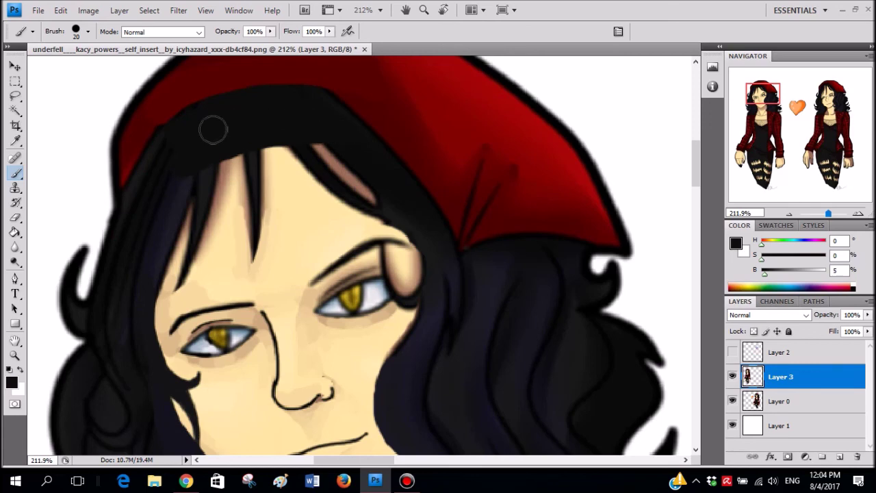
pyautogui.keyDown('alt'); pyautogui.click(373, 102); pyautogui.keyUp('alt')
pyautogui.scroll(2, 375, 117)
pyautogui.moveTo(324, 121)
pyautogui.mouseDown()
pyautogui.moveTo(240, 129)
pyautogui.moveTo(189, 144)
pyautogui.moveTo(135, 180)
pyautogui.mouseUp()
pyautogui.scroll(-15, 342, 133)
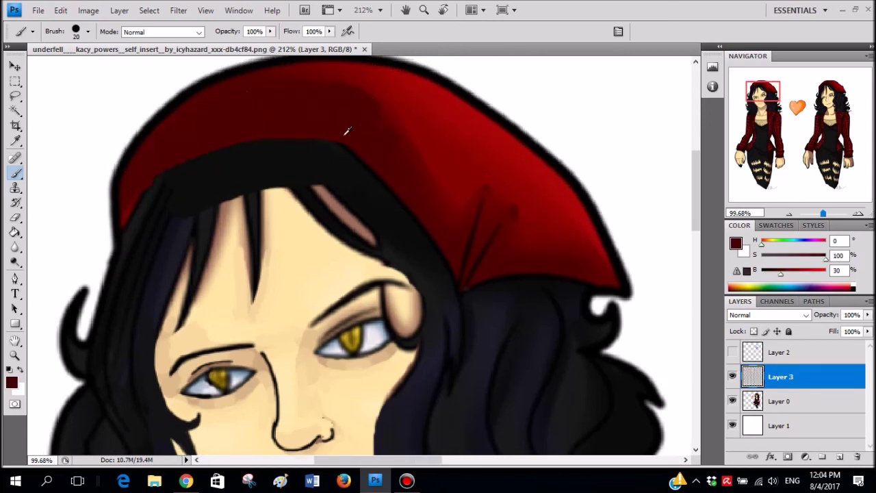
# - Dab brownish shadow patches into the black band on both sides of the central bang with a 10 px brush
pyautogui.scroll(14, 345, 140)
pyautogui.scroll(4, 341, 159)
pyautogui.keyDown('alt'); pyautogui.click(260, 134); pyautogui.keyUp('alt')
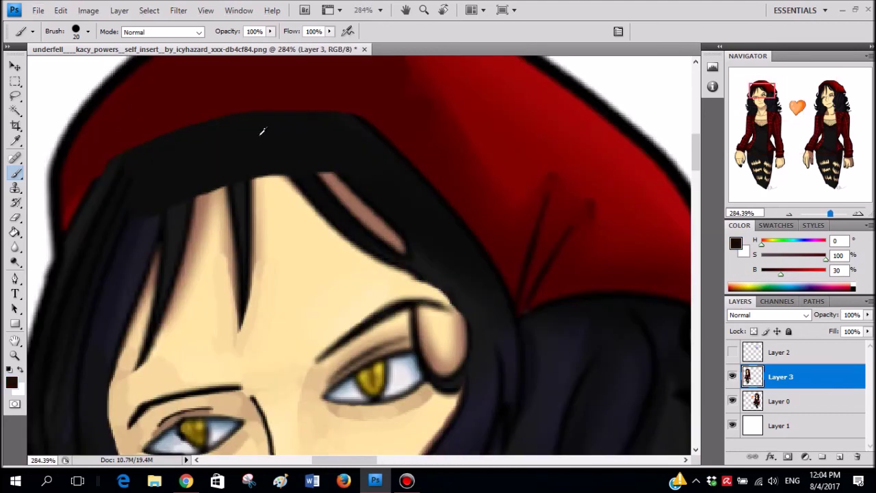
pyautogui.rightClick(272, 146)
pyautogui.moveTo(304, 173)
pyautogui.mouseDown()
pyautogui.moveTo(274, 169)
pyautogui.moveTo(281, 171)
pyautogui.moveTo(259, 145)
pyautogui.moveTo(281, 166)
pyautogui.moveTo(260, 151)
pyautogui.moveTo(270, 158)
pyautogui.mouseUp()
pyautogui.keyDown('alt'); pyautogui.click(270, 183); pyautogui.keyUp('alt')
pyautogui.scroll(5, 273, 179)
pyautogui.keyDown('alt'); pyautogui.click(264, 172); pyautogui.keyUp('alt')
pyautogui.hotkey('ctrl', 'z')
pyautogui.hotkey('ctrl', 'z')
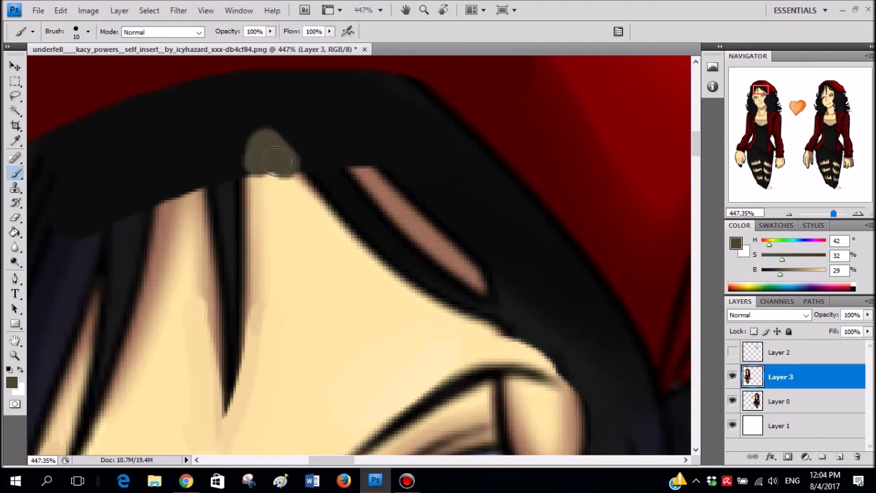
pyautogui.moveTo(188, 168); pyautogui.dragTo(168, 198)
# - Paint sampled light skin tone beneath the two brown patches, then undo the strokes under the left patch
pyautogui.keyDown('alt'); pyautogui.click(259, 190); pyautogui.keyUp('alt')
pyautogui.moveTo(261, 190); pyautogui.dragTo(296, 186)
pyautogui.moveTo(193, 202); pyautogui.dragTo(164, 210)
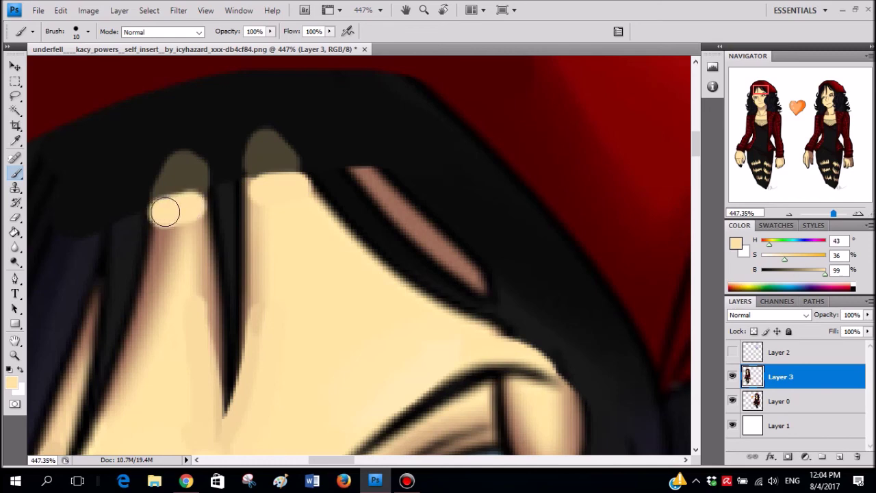
pyautogui.scroll(-3, 204, 229)
pyautogui.keyDown('alt'); pyautogui.click(172, 253); pyautogui.keyUp('alt')
pyautogui.hotkey('ctrl', 'alt', 'z')
pyautogui.hotkey('ctrl', 'alt', 'z')
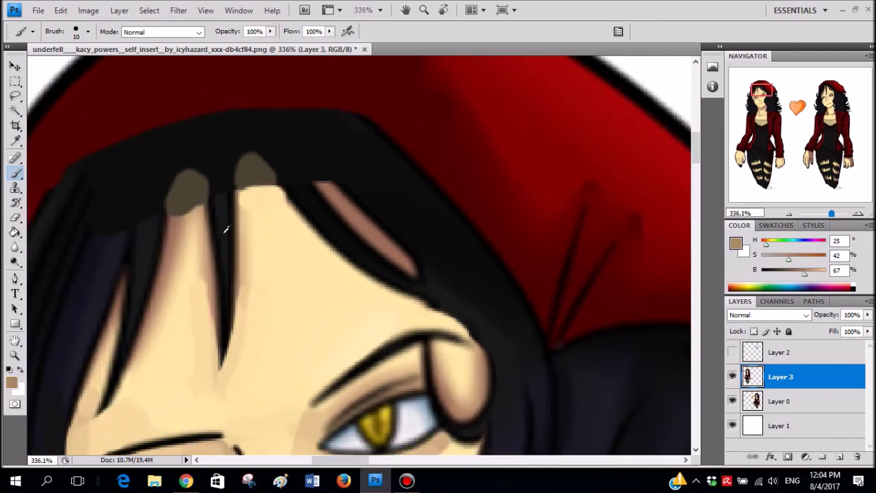
# - Repaint both patches in a warmer brown and add a reddish skin shadow beneath the left one
pyautogui.scroll(3, 197, 230)
pyautogui.keyDown('alt'); pyautogui.click(171, 224); pyautogui.keyUp('alt')
pyautogui.moveTo(166, 212)
pyautogui.mouseDown()
pyautogui.moveTo(193, 204)
pyautogui.moveTo(184, 163)
pyautogui.moveTo(194, 180)
pyautogui.moveTo(178, 185)
pyautogui.moveTo(268, 150)
pyautogui.moveTo(262, 157)
pyautogui.moveTo(275, 164)
pyautogui.moveTo(291, 141)
pyautogui.mouseUp()
pyautogui.keyDown('alt'); pyautogui.click(190, 187); pyautogui.keyUp('alt')
pyautogui.keyDown('alt'); pyautogui.click(173, 214); pyautogui.keyUp('alt')
pyautogui.moveTo(173, 214); pyautogui.dragTo(201, 205)
pyautogui.keyDown('alt'); pyautogui.click(172, 219); pyautogui.keyUp('alt')
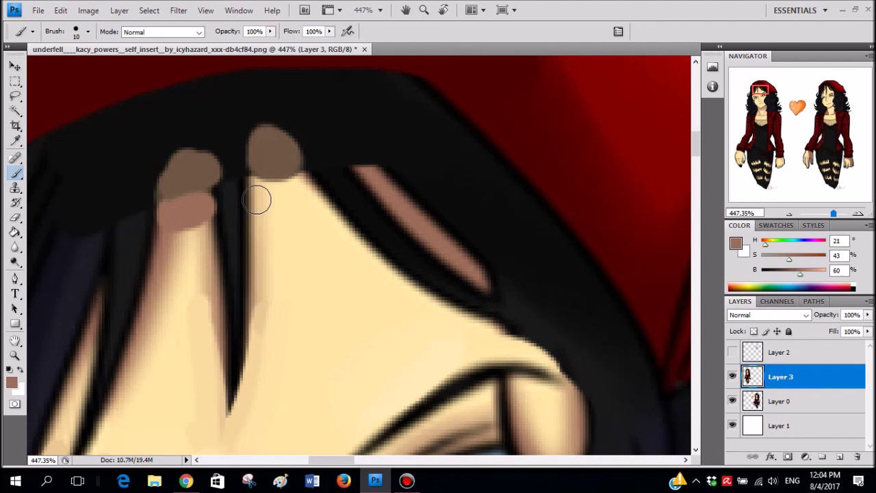
# - Shade the forehead below the right patch with sampled tan and lighter skin tones
pyautogui.moveTo(264, 187)
pyautogui.mouseDown()
pyautogui.moveTo(303, 185)
pyautogui.moveTo(282, 198)
pyautogui.moveTo(305, 197)
pyautogui.moveTo(262, 199)
pyautogui.moveTo(275, 215)
pyautogui.moveTo(305, 202)
pyautogui.moveTo(263, 185)
pyautogui.mouseUp()
pyautogui.keyDown('alt'); pyautogui.click(270, 206); pyautogui.keyUp('alt')
pyautogui.hotkey('ctrl', 'z')
pyautogui.keyDown('alt'); pyautogui.click(274, 213); pyautogui.keyUp('alt')
pyautogui.keyDown('alt'); pyautogui.click(304, 182); pyautogui.keyUp('alt')
# - Paint graded skin tones down the forehead strip between the left bang and the central strand
pyautogui.keyDown('alt'); pyautogui.click(195, 232); pyautogui.keyUp('alt')
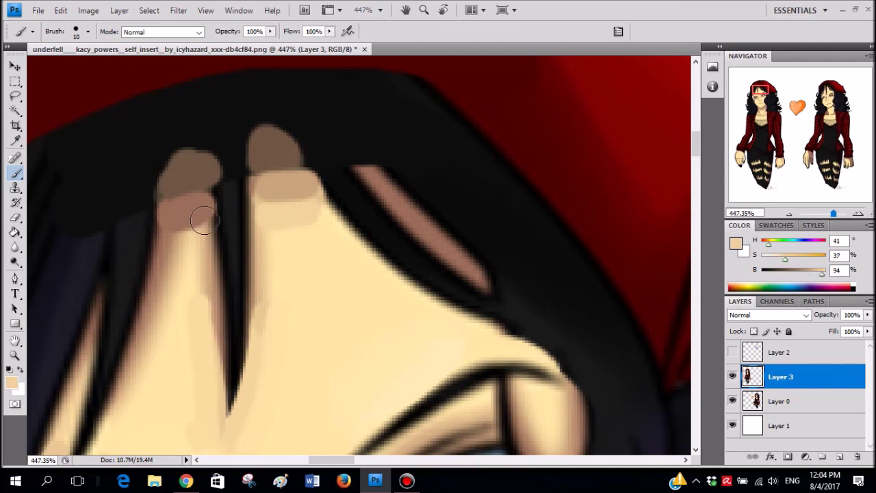
pyautogui.keyDown('alt'); pyautogui.click(196, 231); pyautogui.keyUp('alt')
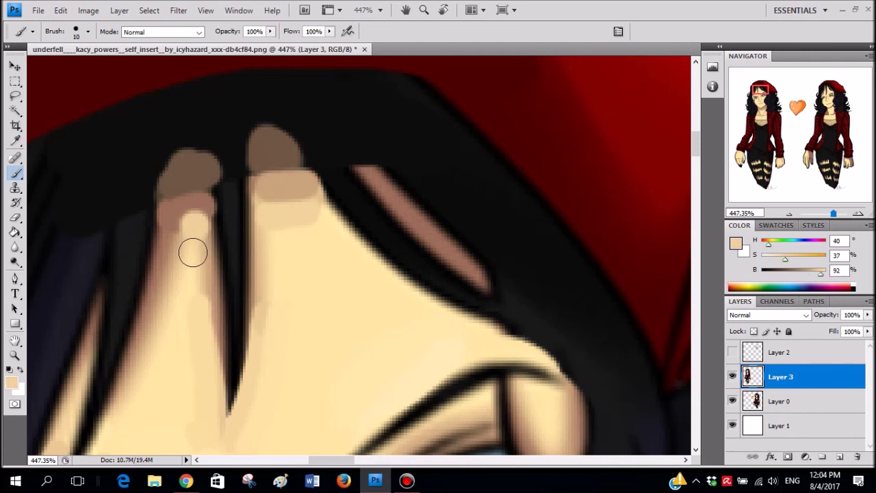
pyautogui.keyDown('alt'); pyautogui.click(187, 229); pyautogui.keyUp('alt')
pyautogui.moveTo(182, 229); pyautogui.dragTo(203, 215)
pyautogui.keyDown('alt'); pyautogui.click(195, 233); pyautogui.keyUp('alt')
pyautogui.moveTo(191, 255)
pyautogui.mouseDown()
pyautogui.moveTo(199, 221)
pyautogui.moveTo(203, 317)
pyautogui.mouseUp()
pyautogui.keyDown('alt'); pyautogui.click(190, 277); pyautogui.keyUp('alt')
pyautogui.moveTo(181, 266)
pyautogui.mouseDown()
pyautogui.moveTo(204, 356)
pyautogui.moveTo(176, 307)
pyautogui.moveTo(209, 400)
pyautogui.mouseUp()
pyautogui.keyDown('alt'); pyautogui.click(196, 373); pyautogui.keyUp('alt')
# - Blend the tan shading in the narrow forehead strip beside the central strand with further sampled tones
pyautogui.scroll(-5, 311, 240)
pyautogui.scroll(6, 246, 219)
pyautogui.keyDown('alt'); pyautogui.click(267, 266); pyautogui.keyUp('alt')
pyautogui.moveTo(282, 279); pyautogui.dragTo(284, 313)
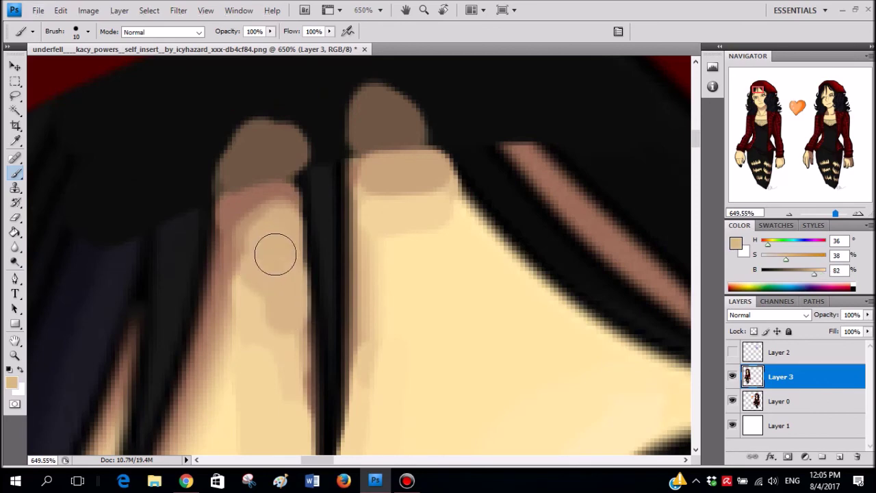
pyautogui.keyDown('alt'); pyautogui.click(251, 294); pyautogui.keyUp('alt')
pyautogui.click(251, 284)
pyautogui.keyDown('alt'); pyautogui.click(272, 321); pyautogui.keyUp('alt')
pyautogui.scroll(-8, 442, 217)
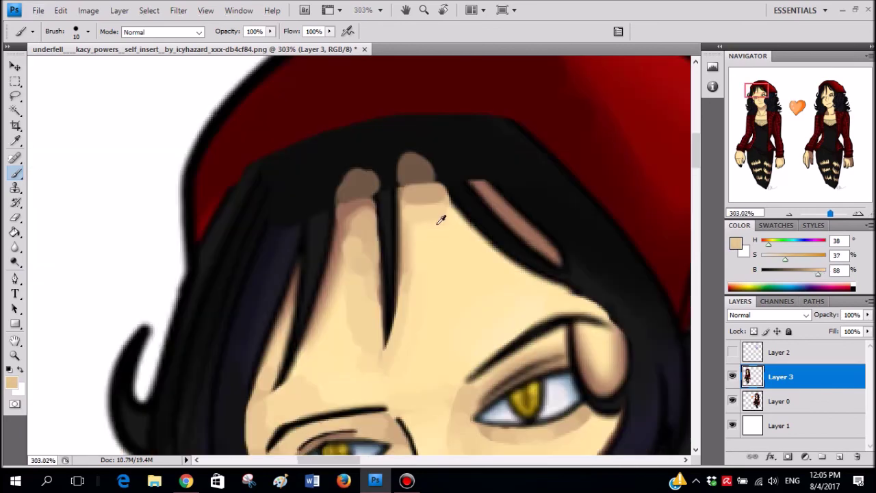
# - Extend the central bang strand up to the beret in sampled dark hair grey with a 5 px brush
pyautogui.scroll(5, 449, 238)
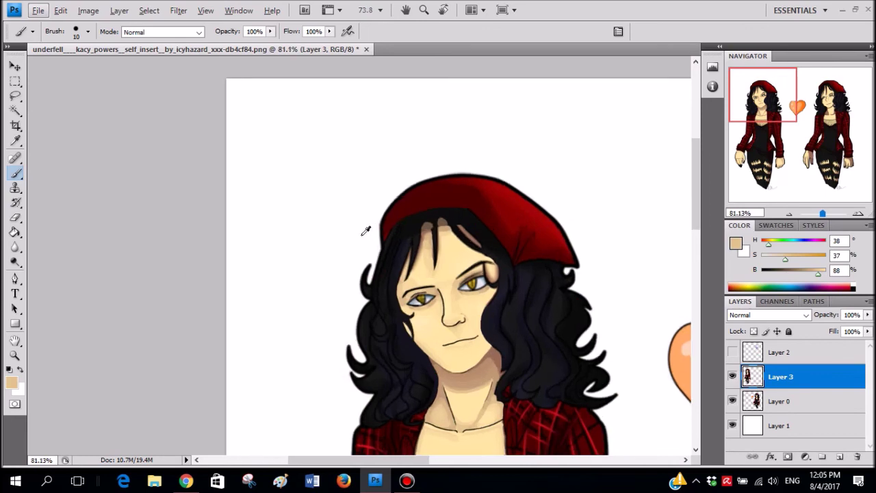
pyautogui.keyDown('alt'); pyautogui.click(383, 151); pyautogui.keyUp('alt')
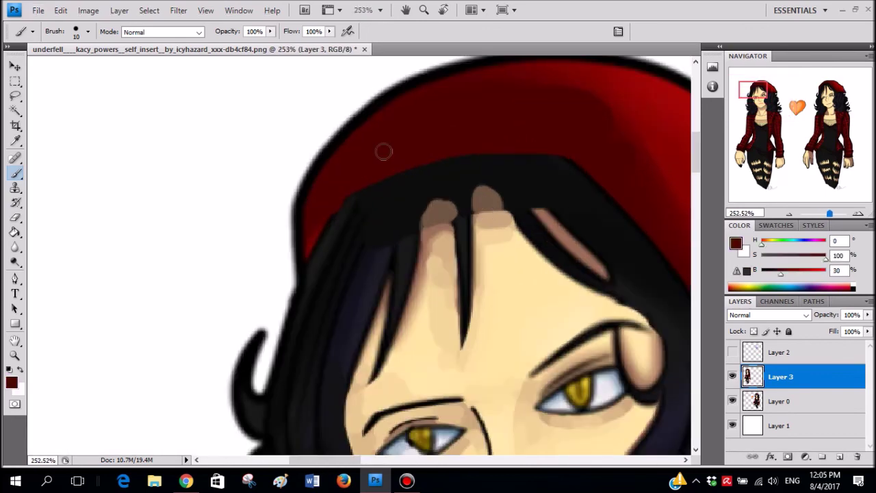
pyautogui.scroll(2, 419, 169)
pyautogui.keyDown('alt'); pyautogui.click(419, 169); pyautogui.keyUp('alt')
pyautogui.rightClick(419, 169)
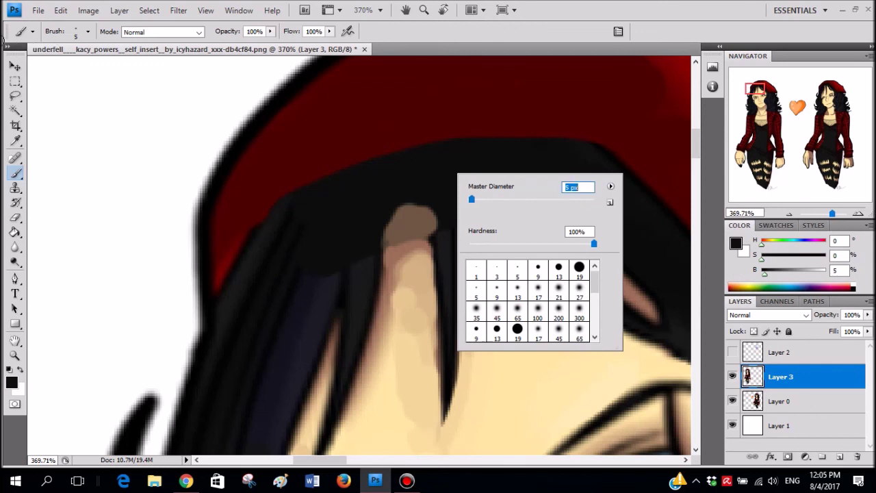
pyautogui.press('Return')
pyautogui.keyDown('alt'); pyautogui.click(440, 234); pyautogui.keyUp('alt')
pyautogui.moveTo(438, 233); pyautogui.dragTo(407, 154)
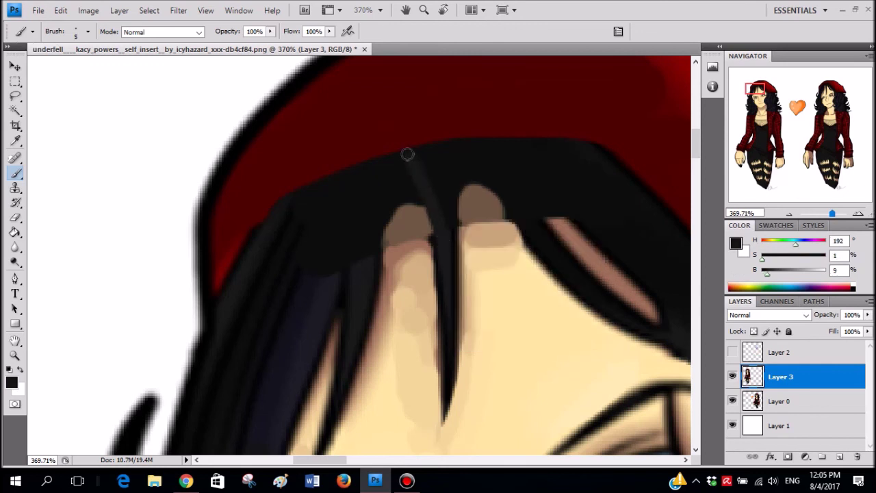
pyautogui.hotkey('ctrl', 'z')
pyautogui.moveTo(417, 233)
pyautogui.mouseDown()
pyautogui.moveTo(417, 165)
pyautogui.moveTo(437, 229)
pyautogui.moveTo(423, 164)
pyautogui.moveTo(439, 245)
pyautogui.mouseUp()
pyautogui.hotkey('ctrl', 'z')
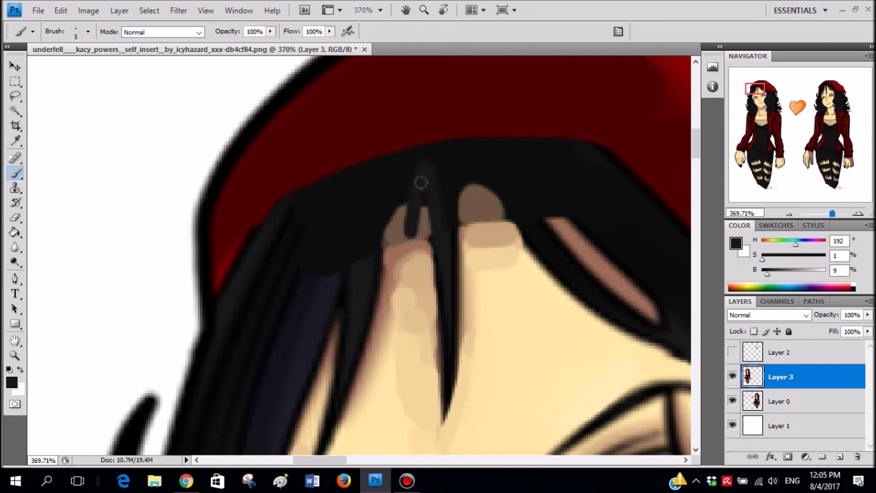
pyautogui.moveTo(421, 183); pyautogui.dragTo(444, 243)
pyautogui.moveTo(431, 157); pyautogui.dragTo(448, 232)
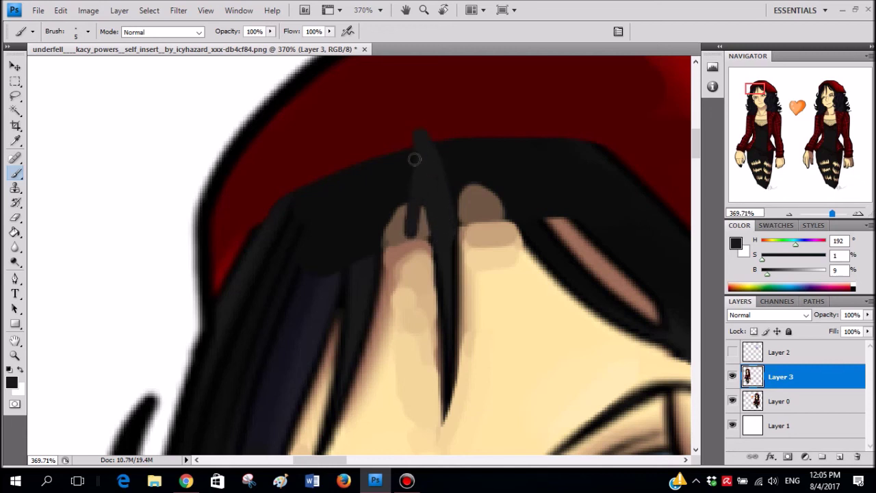
# - Extend the left bang up over the beret and paint the right bang's inner edge over the brown patch
pyautogui.moveTo(407, 224)
pyautogui.mouseDown()
pyautogui.moveTo(383, 128)
pyautogui.moveTo(357, 288)
pyautogui.mouseUp()
pyautogui.moveTo(386, 147); pyautogui.dragTo(376, 233)
pyautogui.moveTo(356, 261); pyautogui.dragTo(372, 130)
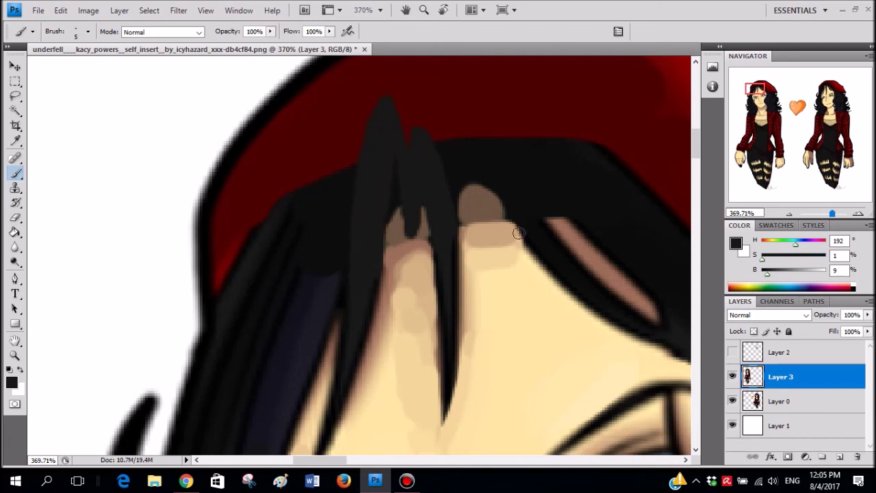
pyautogui.moveTo(481, 158); pyautogui.dragTo(513, 214)
pyautogui.moveTo(469, 168)
pyautogui.mouseDown()
pyautogui.moveTo(455, 249)
pyautogui.moveTo(455, 172)
pyautogui.moveTo(513, 223)
pyautogui.moveTo(473, 151)
pyautogui.mouseUp()
pyautogui.hotkey('ctrl', 'alt', 'z')
pyautogui.keyDown('alt'); pyautogui.click(468, 159); pyautogui.keyUp('alt')
pyautogui.scroll(-10, 551, 204)
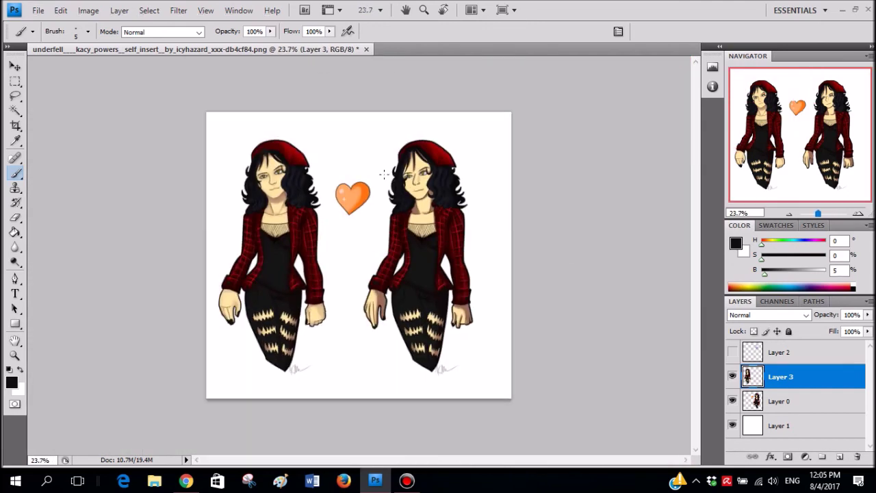
# - Darken the brown patch between the central strand and the right bang with a very dark brown
pyautogui.scroll(10, 264, 138)
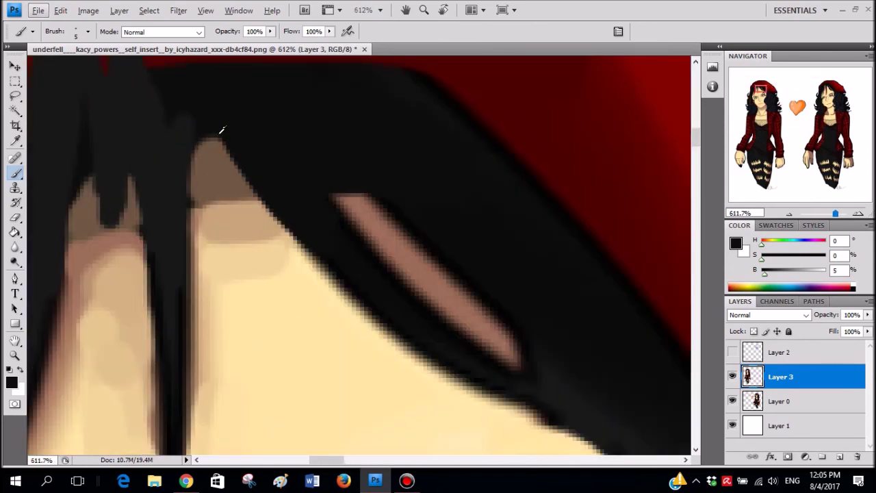
pyautogui.keyDown('alt'); pyautogui.click(219, 133); pyautogui.keyUp('alt')
pyautogui.moveTo(211, 135)
pyautogui.mouseDown()
pyautogui.moveTo(200, 167)
pyautogui.moveTo(206, 189)
pyautogui.moveTo(242, 188)
pyautogui.moveTo(223, 159)
pyautogui.moveTo(211, 180)
pyautogui.moveTo(203, 143)
pyautogui.moveTo(204, 191)
pyautogui.mouseUp()
pyautogui.hotkey('ctrl', 'z')
pyautogui.keyDown('alt'); pyautogui.click(212, 134); pyautogui.keyUp('alt')
pyautogui.keyDown('alt'); pyautogui.click(216, 122); pyautogui.keyUp('alt')
pyautogui.moveTo(214, 111)
pyautogui.mouseDown()
pyautogui.moveTo(249, 167)
pyautogui.moveTo(285, 198)
pyautogui.mouseUp()
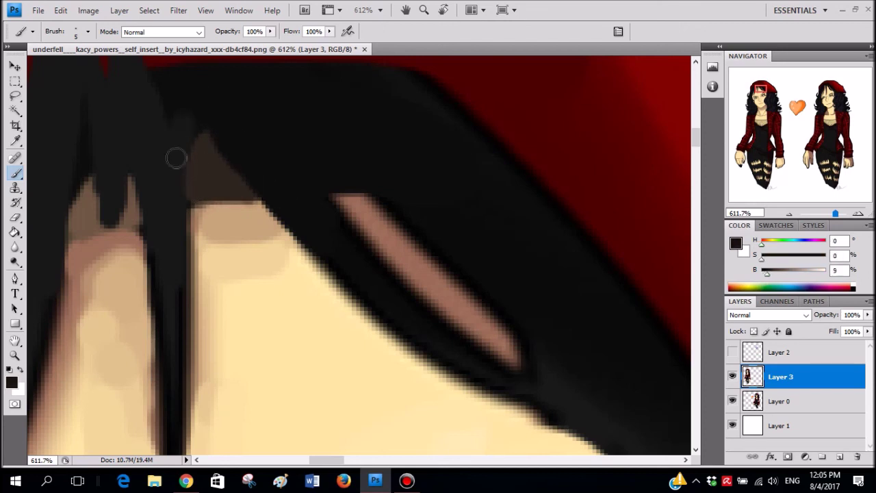
# - Darken the left patch to match with sampled dark brown and widen the short strand across it in hair grey
pyautogui.keyDown('alt'); pyautogui.click(204, 159); pyautogui.keyUp('alt')
pyautogui.moveTo(126, 172)
pyautogui.mouseDown()
pyautogui.moveTo(129, 218)
pyautogui.moveTo(115, 219)
pyautogui.moveTo(89, 183)
pyautogui.moveTo(70, 235)
pyautogui.moveTo(100, 216)
pyautogui.moveTo(95, 187)
pyautogui.moveTo(130, 224)
pyautogui.mouseUp()
pyautogui.hscroll(-2, 103, 195)
pyautogui.keyDown('alt'); pyautogui.click(104, 173); pyautogui.keyUp('alt')
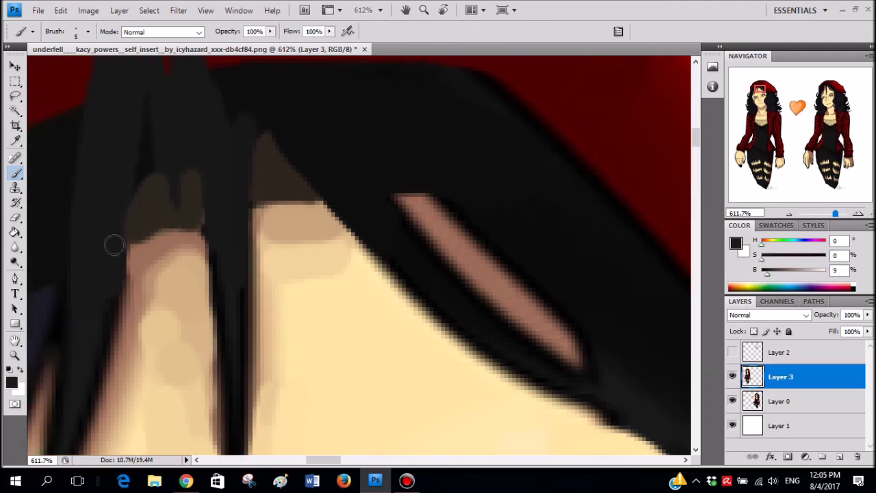
pyautogui.moveTo(165, 179)
pyautogui.mouseDown()
pyautogui.moveTo(171, 211)
pyautogui.moveTo(194, 139)
pyautogui.moveTo(180, 221)
pyautogui.mouseUp()
pyautogui.keyDown('alt'); pyautogui.click(265, 115); pyautogui.keyUp('alt')
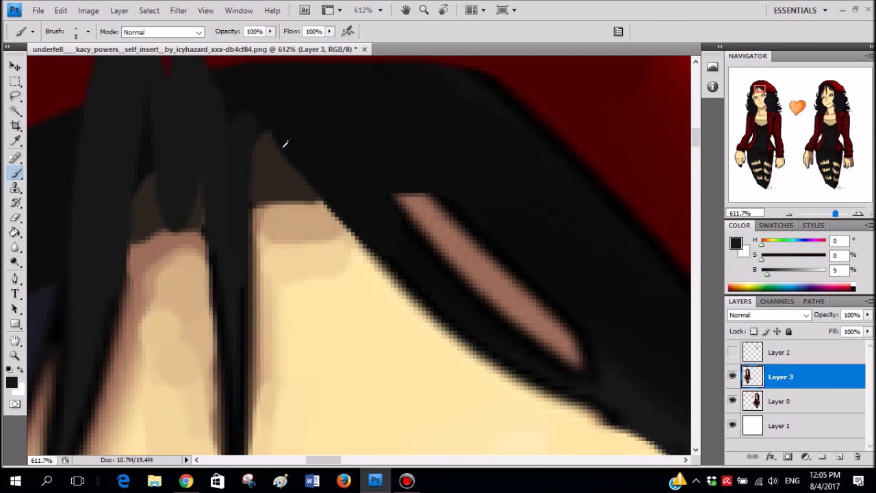
# - Refine the short strand between the left and central bangs and the dark shadow beside it
pyautogui.scroll(-10, 323, 203)
pyautogui.scroll(8, 278, 188)
pyautogui.scroll(3, 194, 192)
pyautogui.moveTo(183, 207)
pyautogui.mouseDown()
pyautogui.moveTo(188, 263)
pyautogui.moveTo(180, 221)
pyautogui.moveTo(177, 301)
pyautogui.mouseUp()
pyautogui.keyDown('alt'); pyautogui.click(213, 244); pyautogui.keyUp('alt')
pyautogui.moveTo(213, 269)
pyautogui.mouseDown()
pyautogui.moveTo(180, 166)
pyautogui.moveTo(165, 298)
pyautogui.mouseUp()
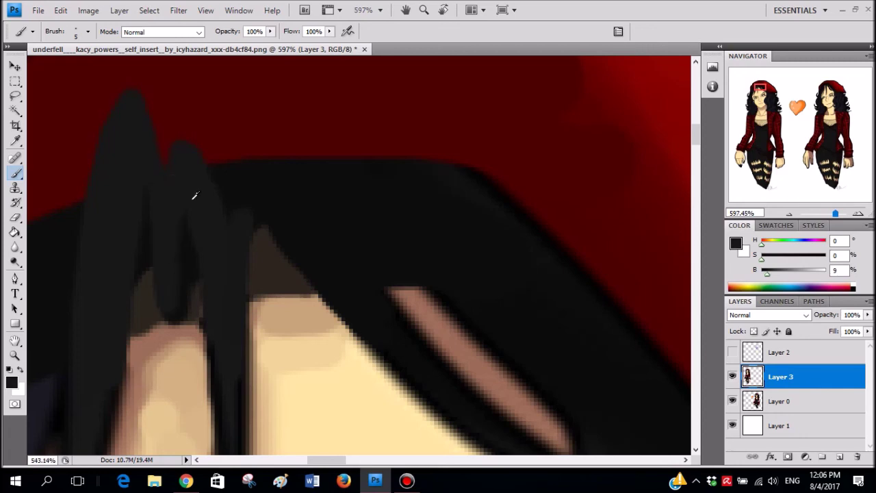
pyautogui.scroll(-15, 196, 196)
pyautogui.scroll(-4, 288, 243)
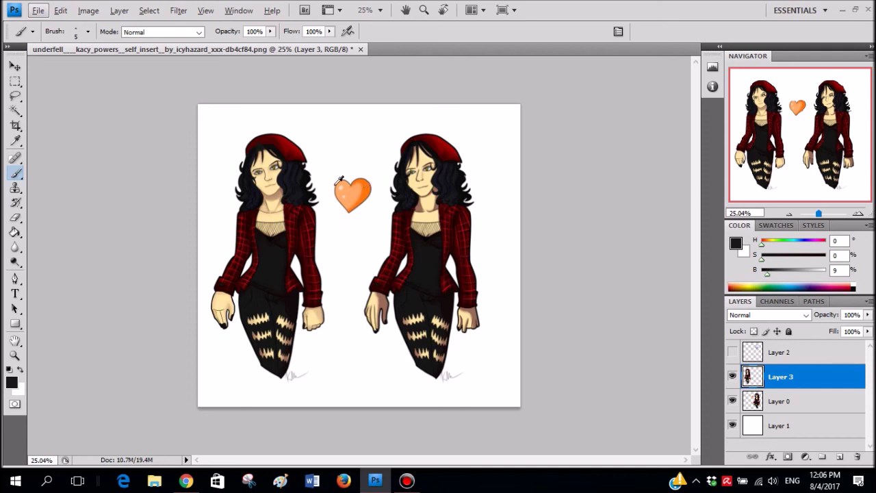
pyautogui.scroll(3, 346, 212)
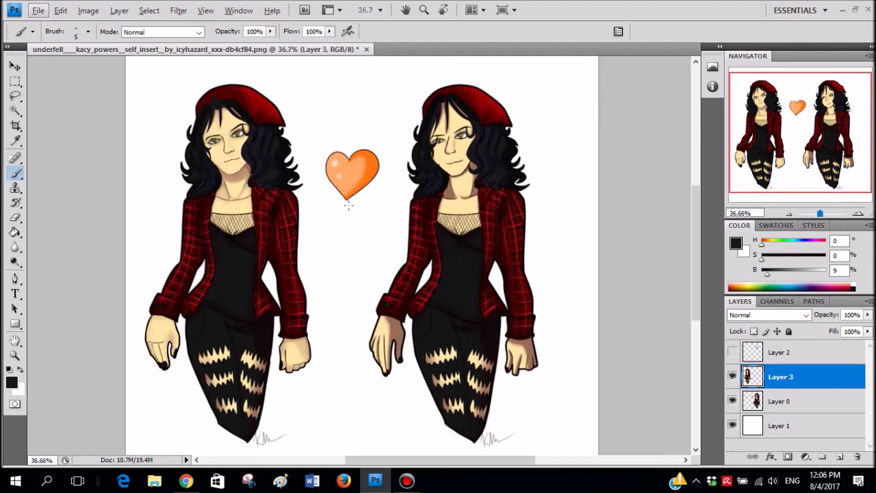
pyautogui.scroll(-1, 353, 199)
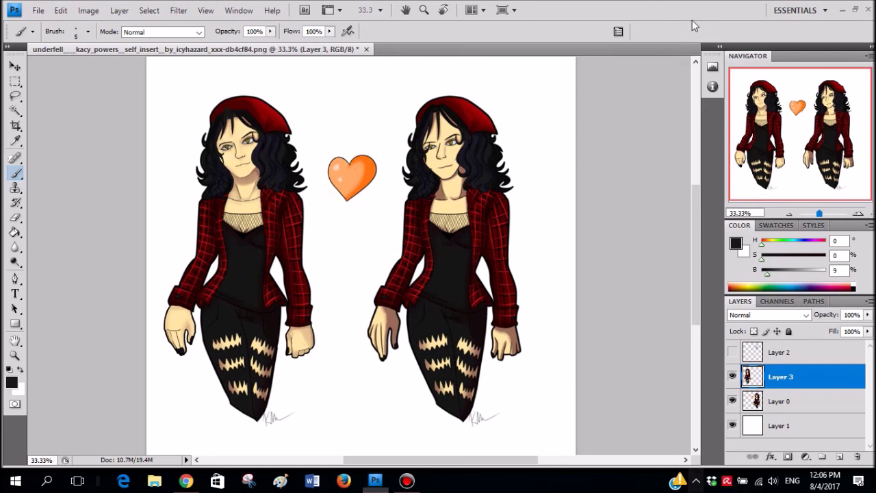
pyautogui.click(696, 480)
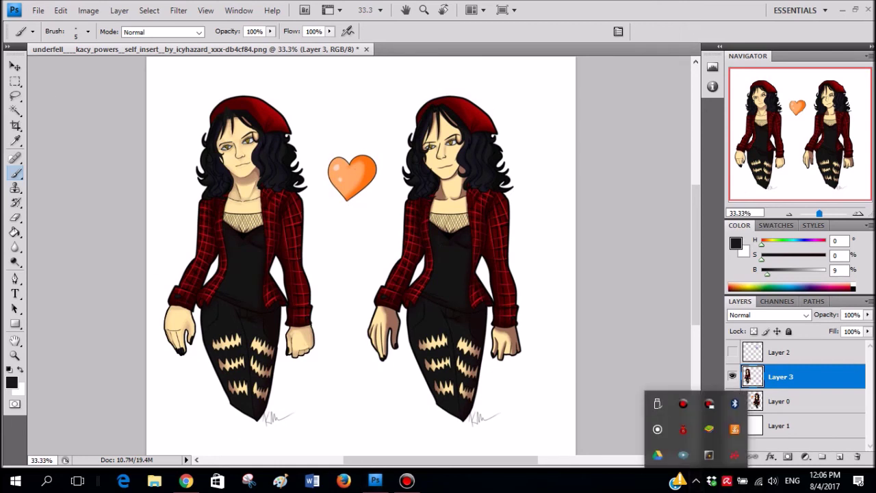